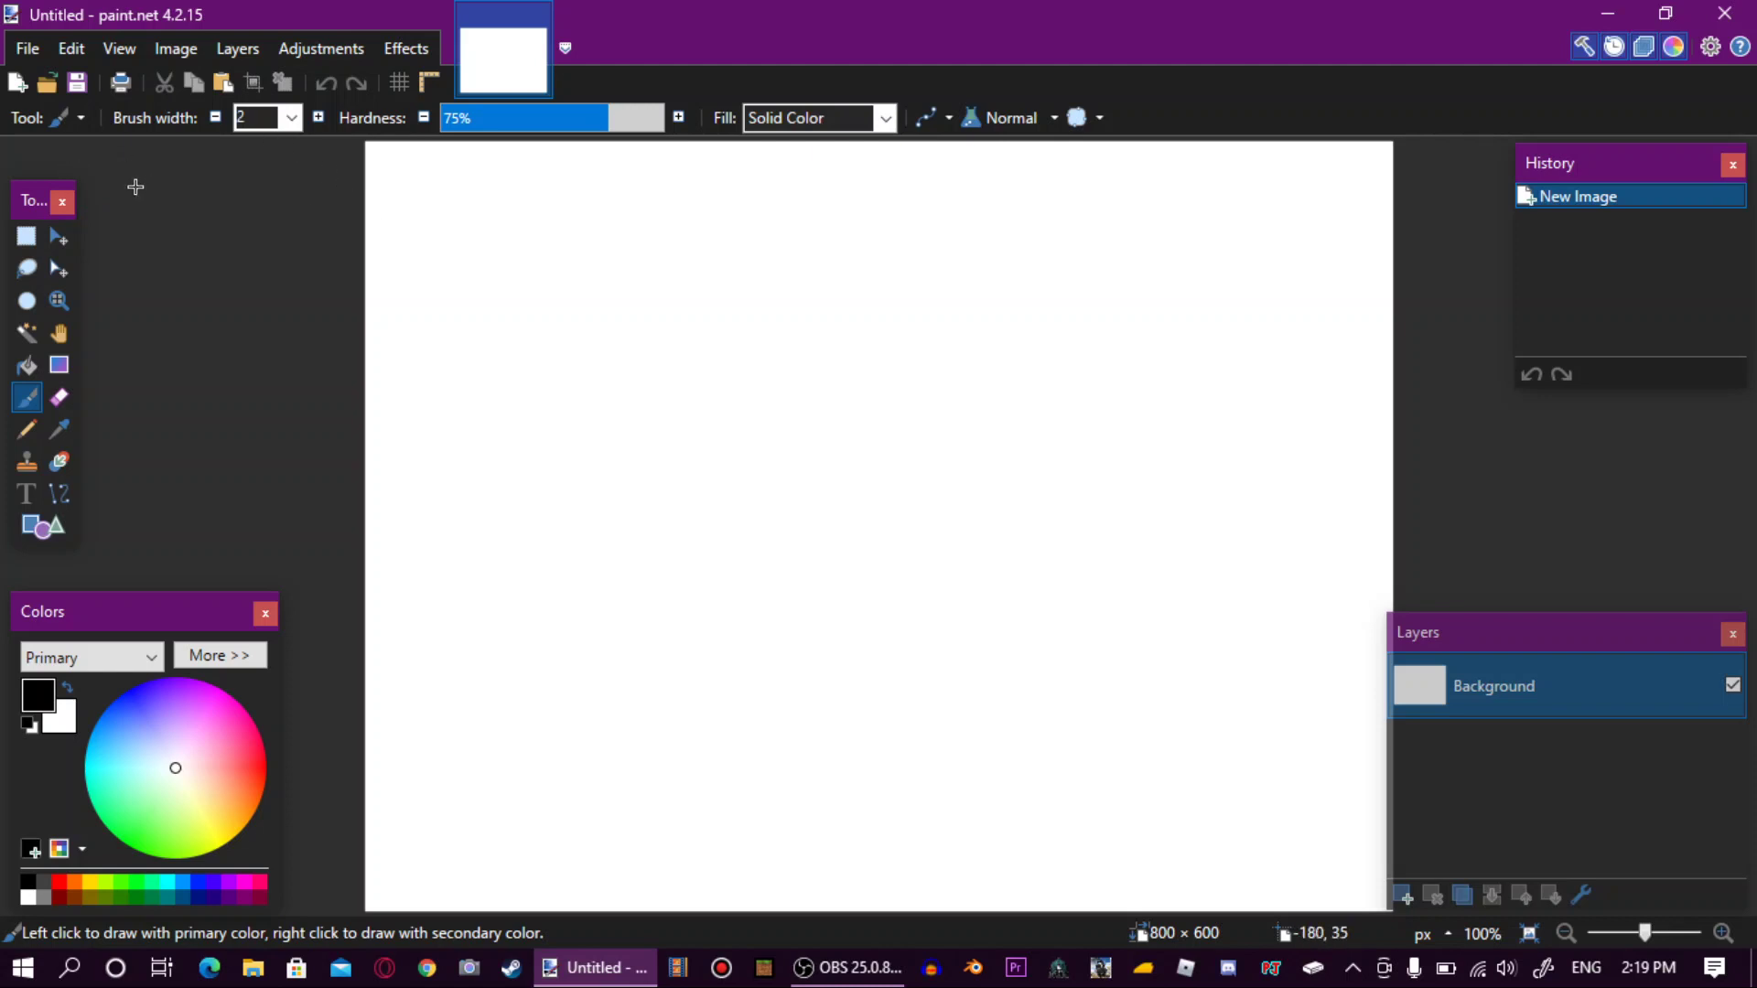
Open export_az.png from the Thumbnail Stuff folder in Downloads.
key(ctrl+o)
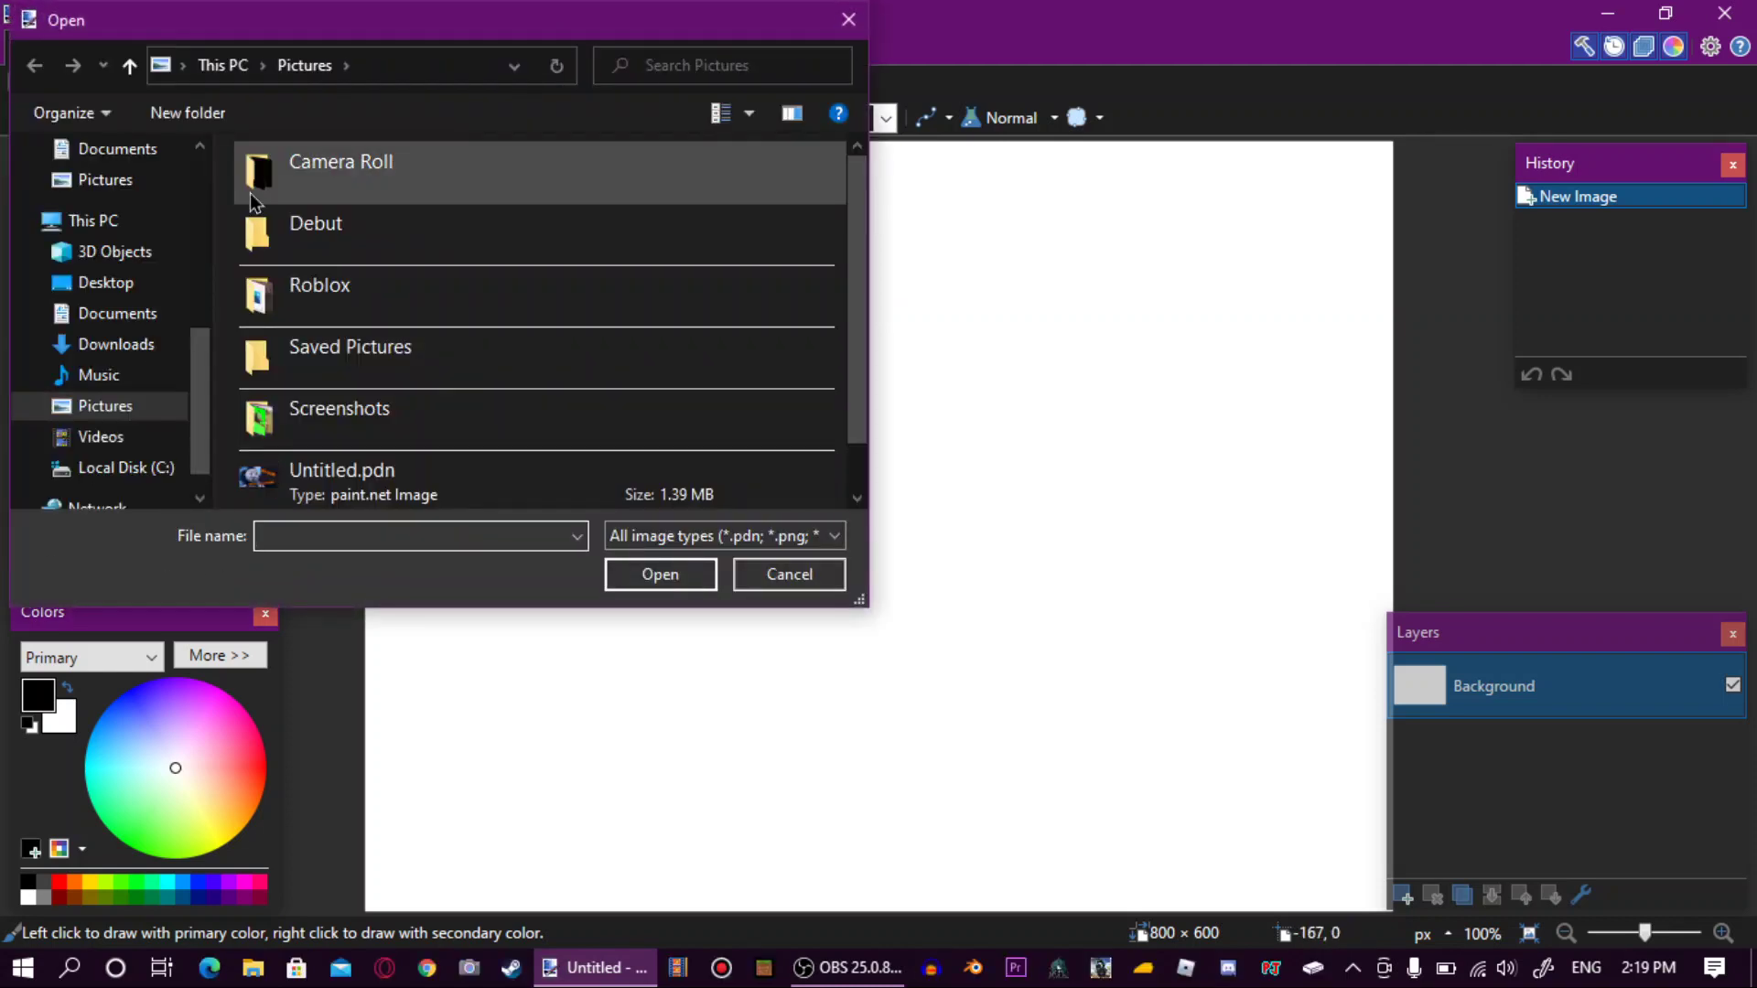
click(99, 375)
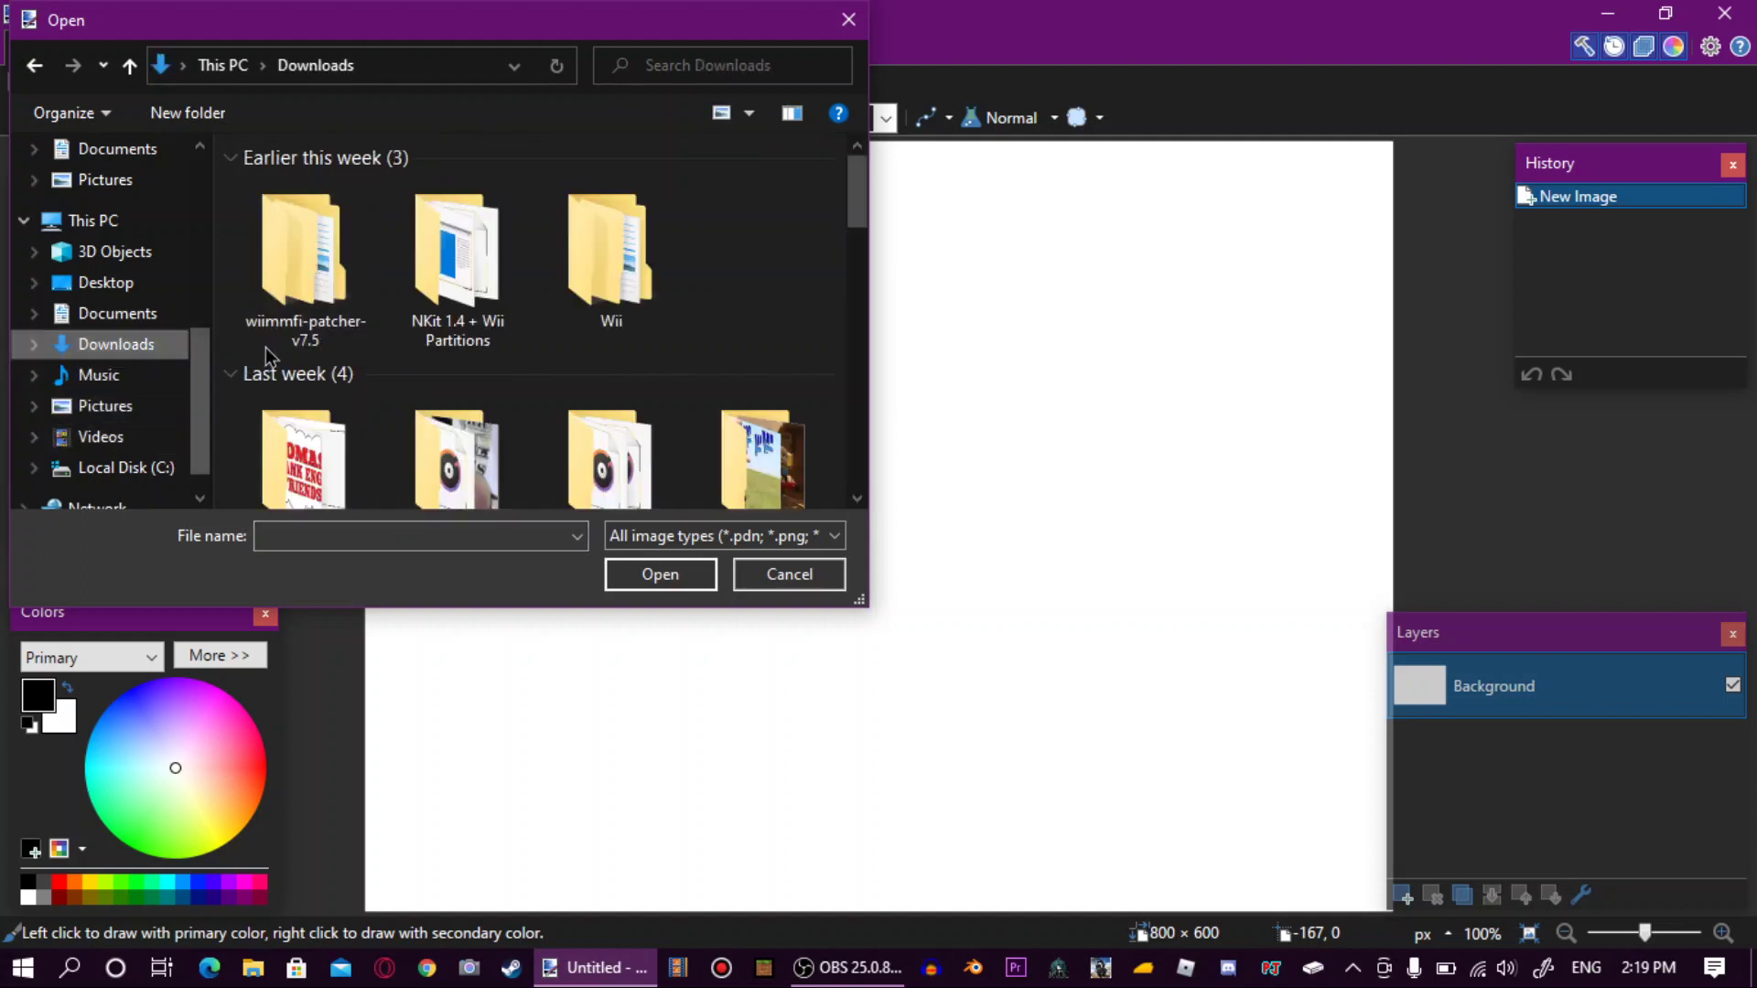
scroll(458, 275, down, 2)
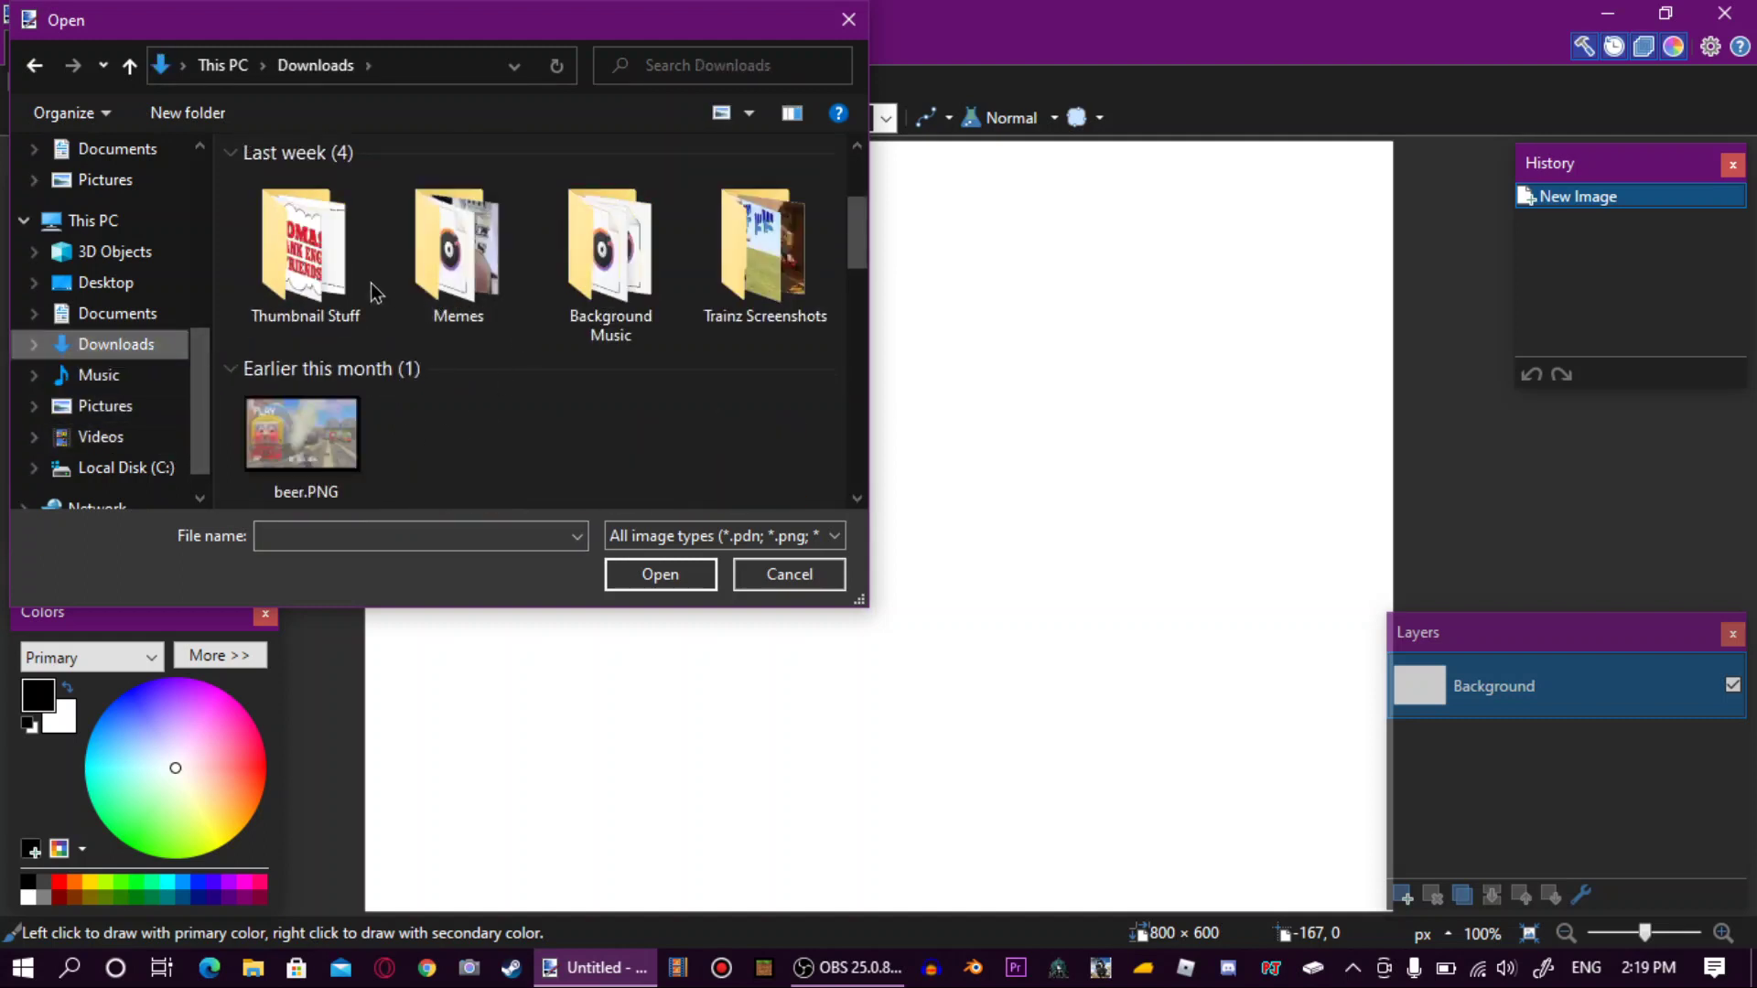
double_click(329, 260)
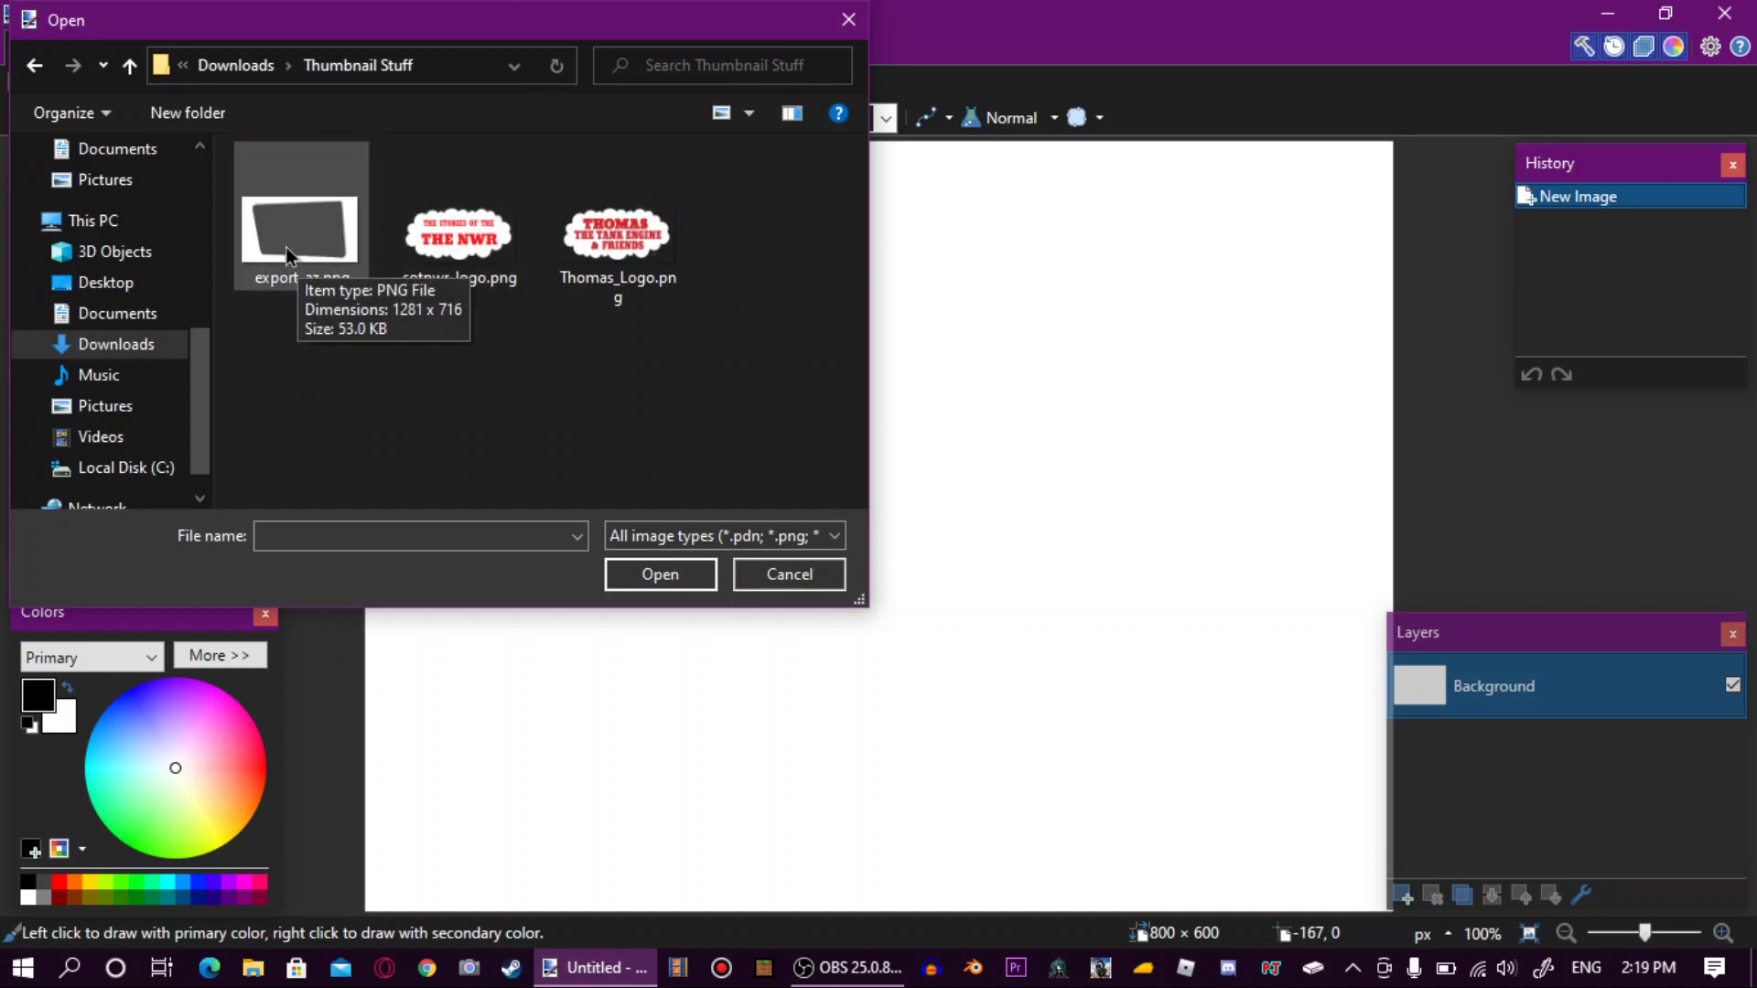
double_click(326, 239)
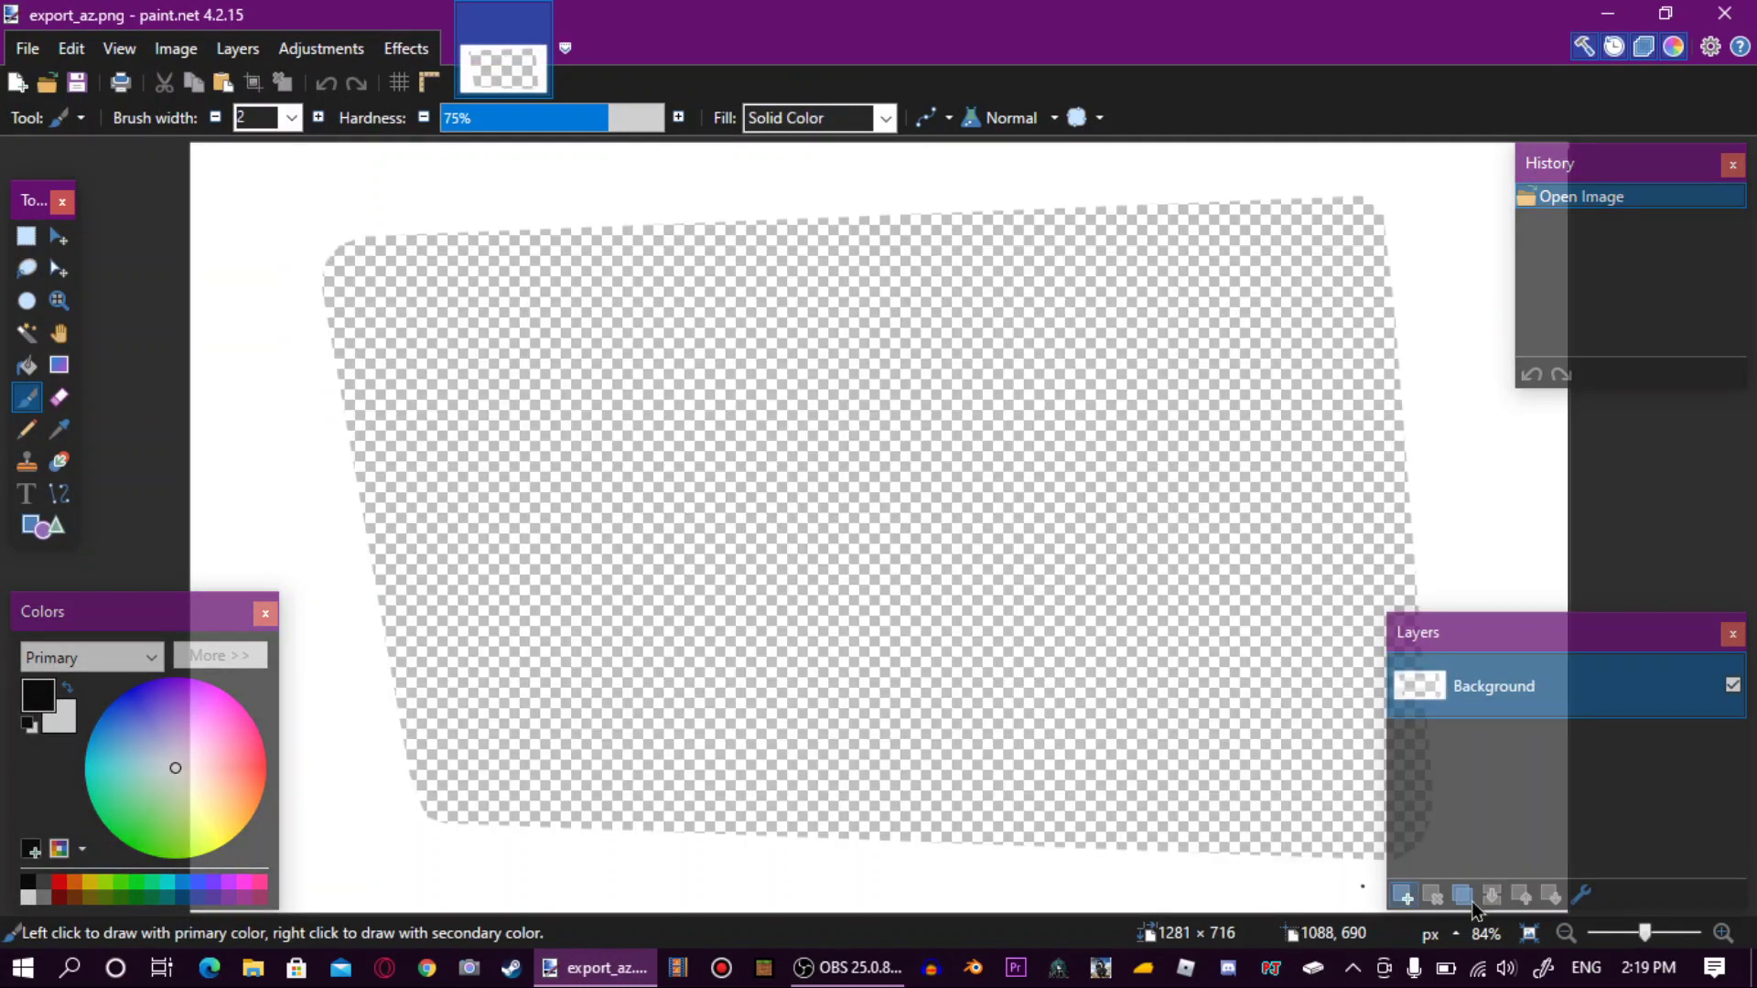
Select the white frame around the transparent area with the Magic Wand and fill it with solid red.
key(ctrl+minus)
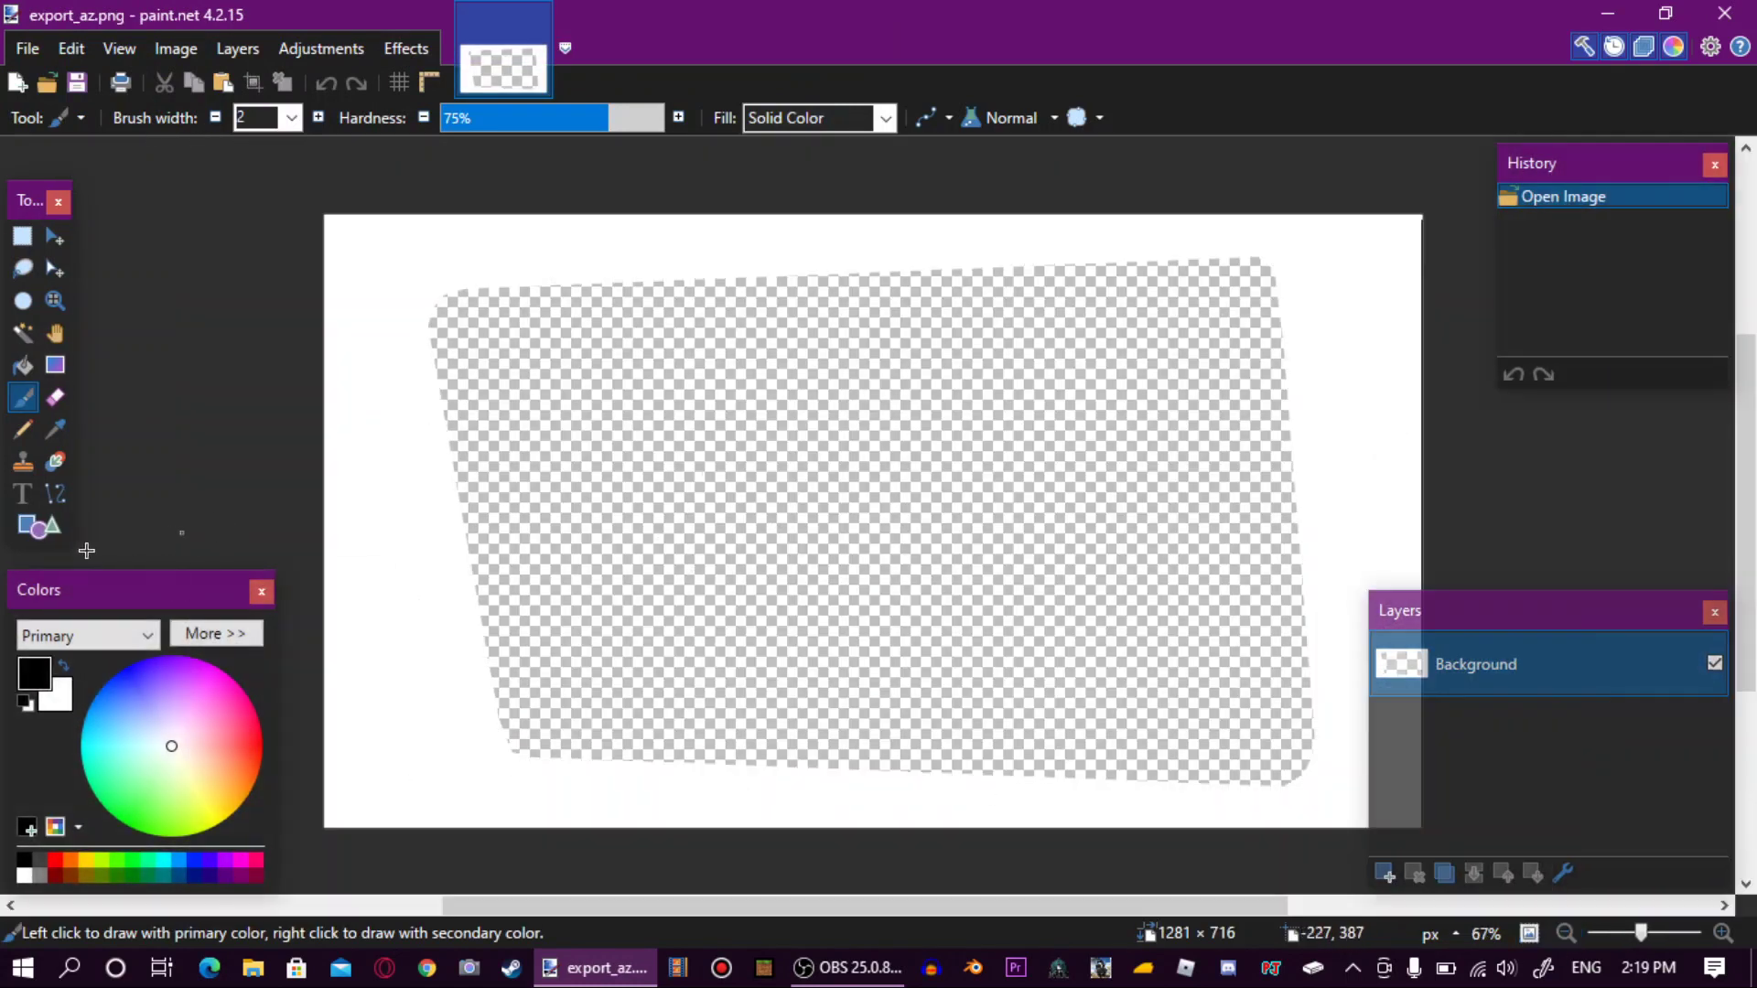
click(23, 333)
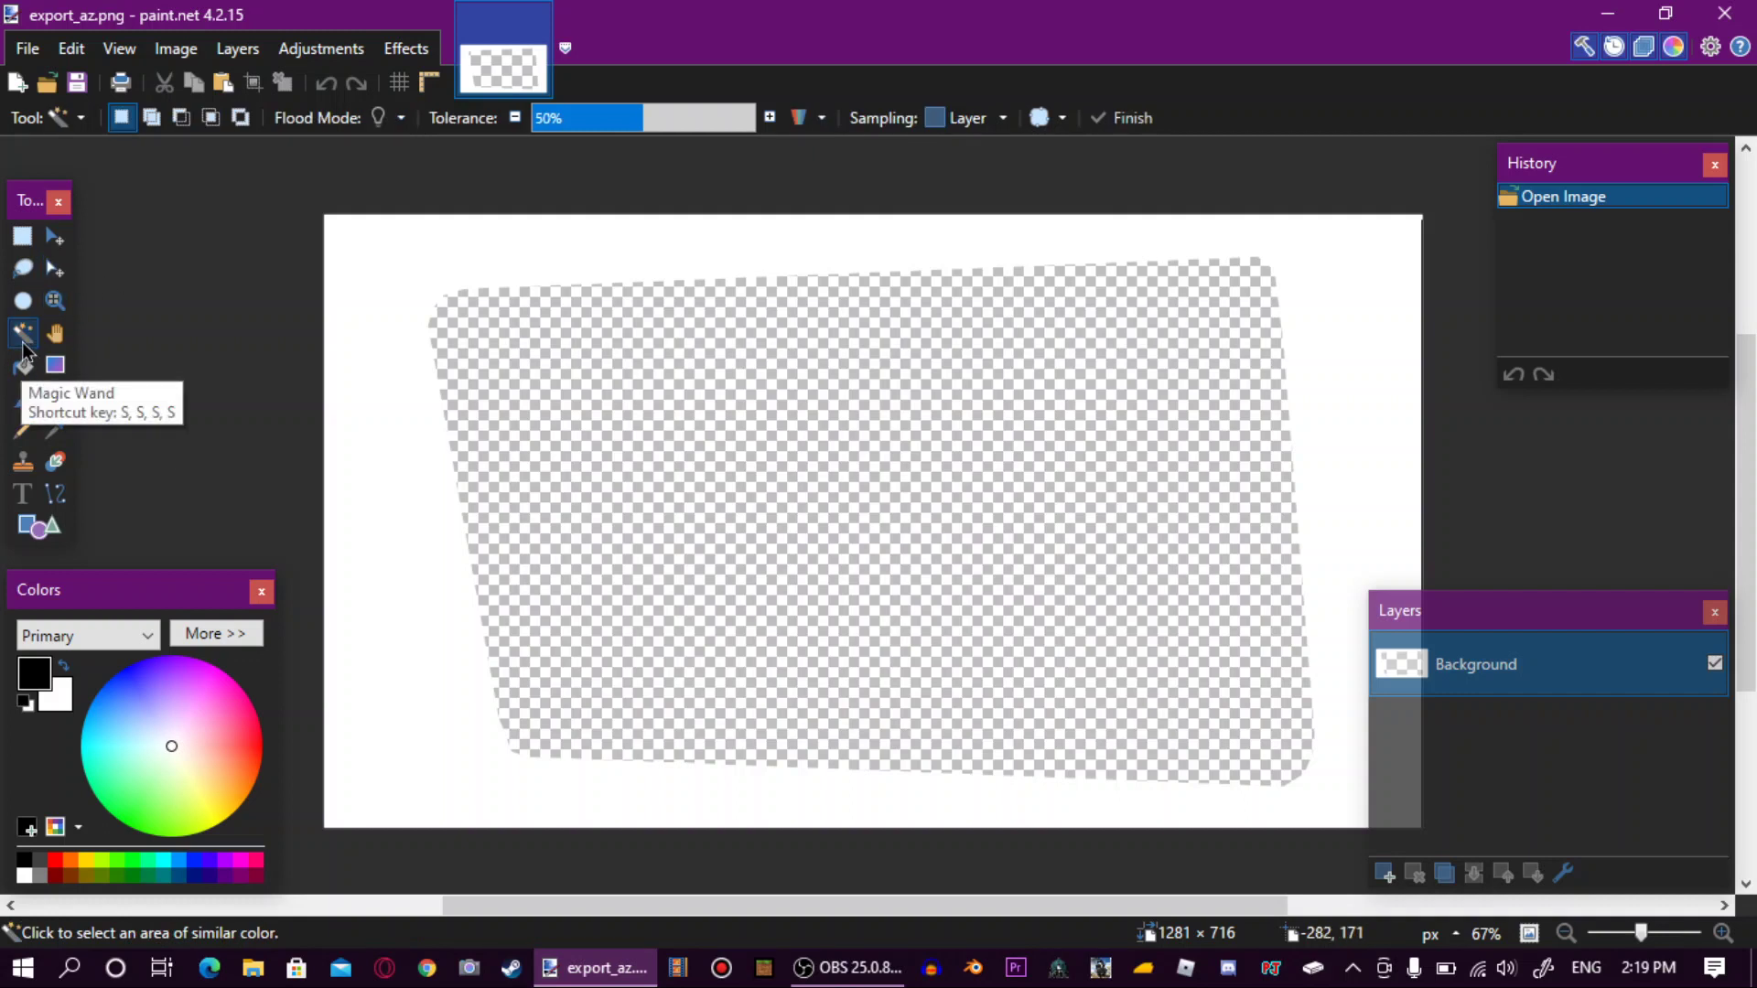
click(368, 260)
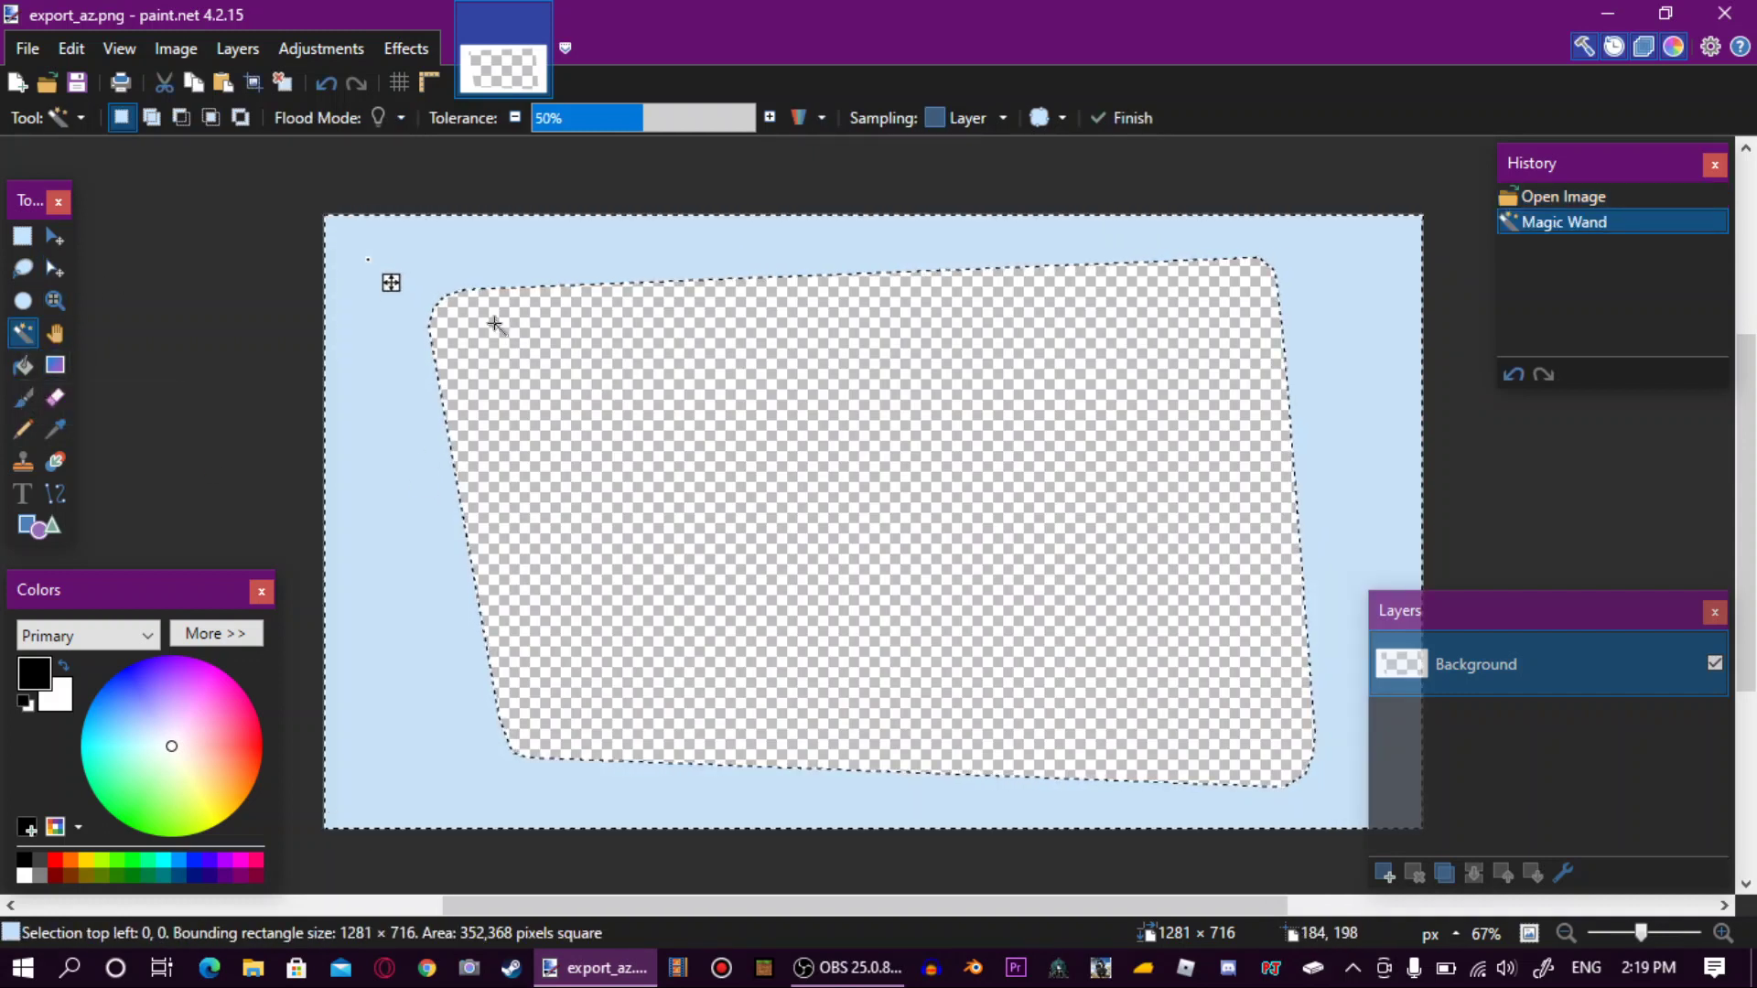
click(57, 860)
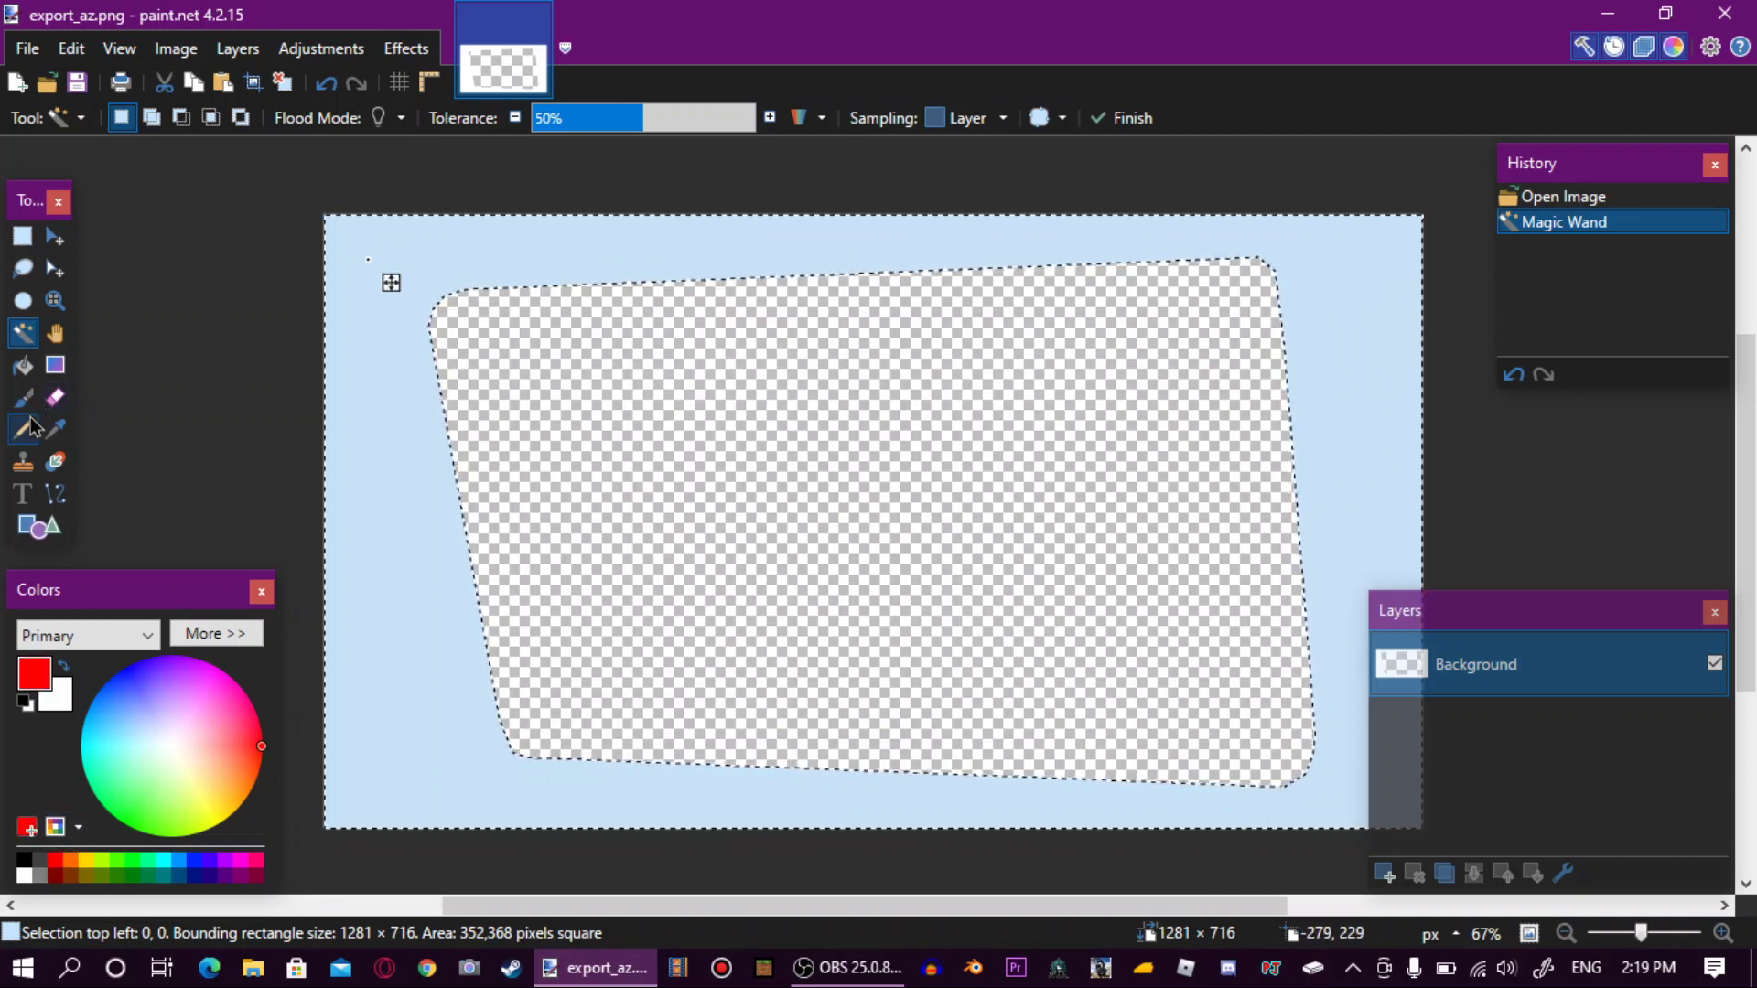
click(23, 365)
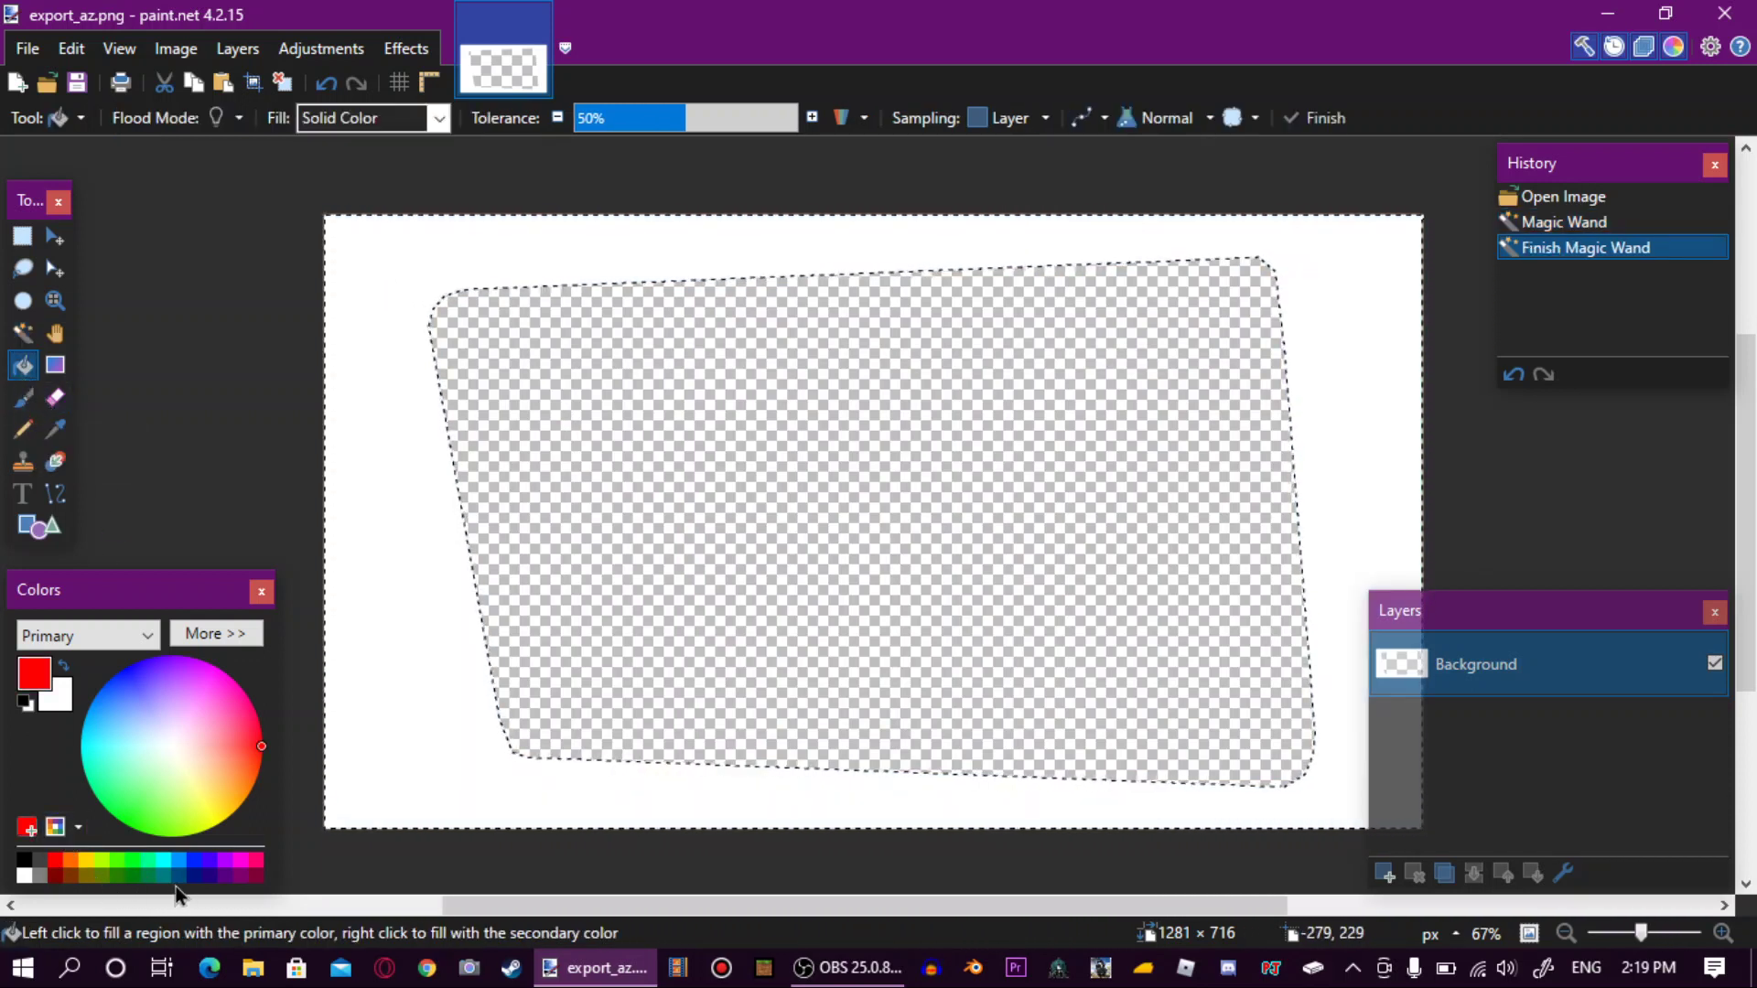
click(375, 268)
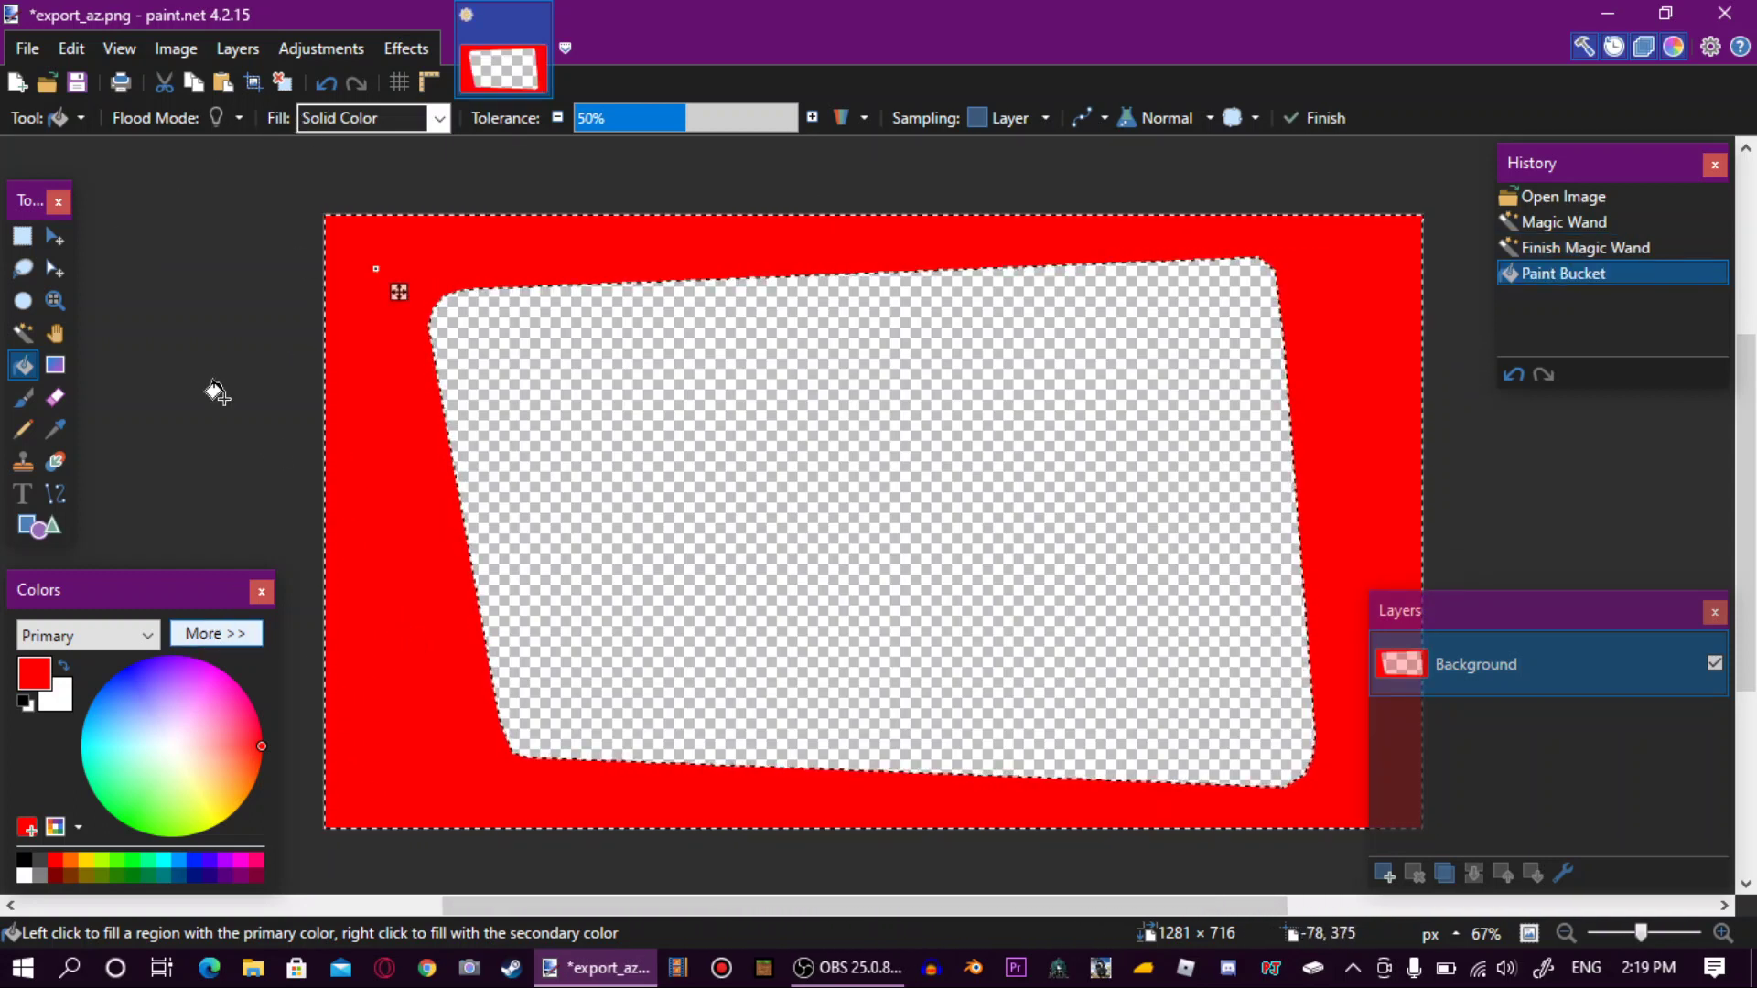
Darken the red frame by setting its brightness to -34, and deselect it.
click(312, 48)
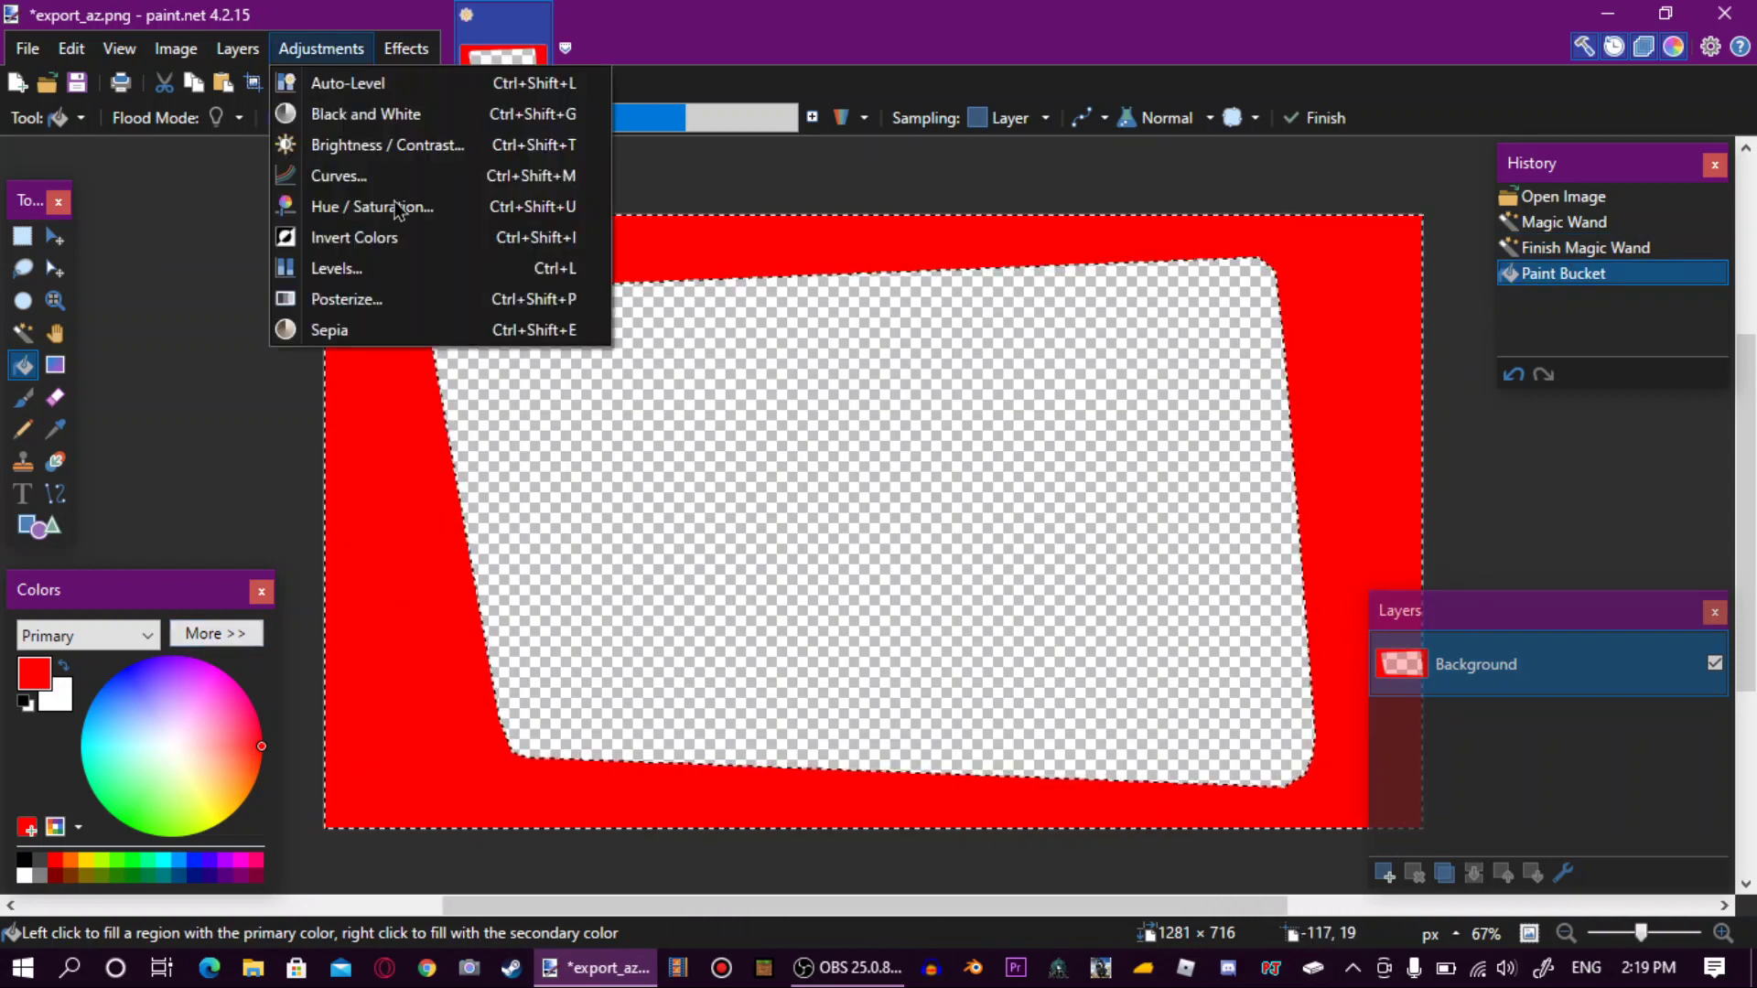
click(315, 144)
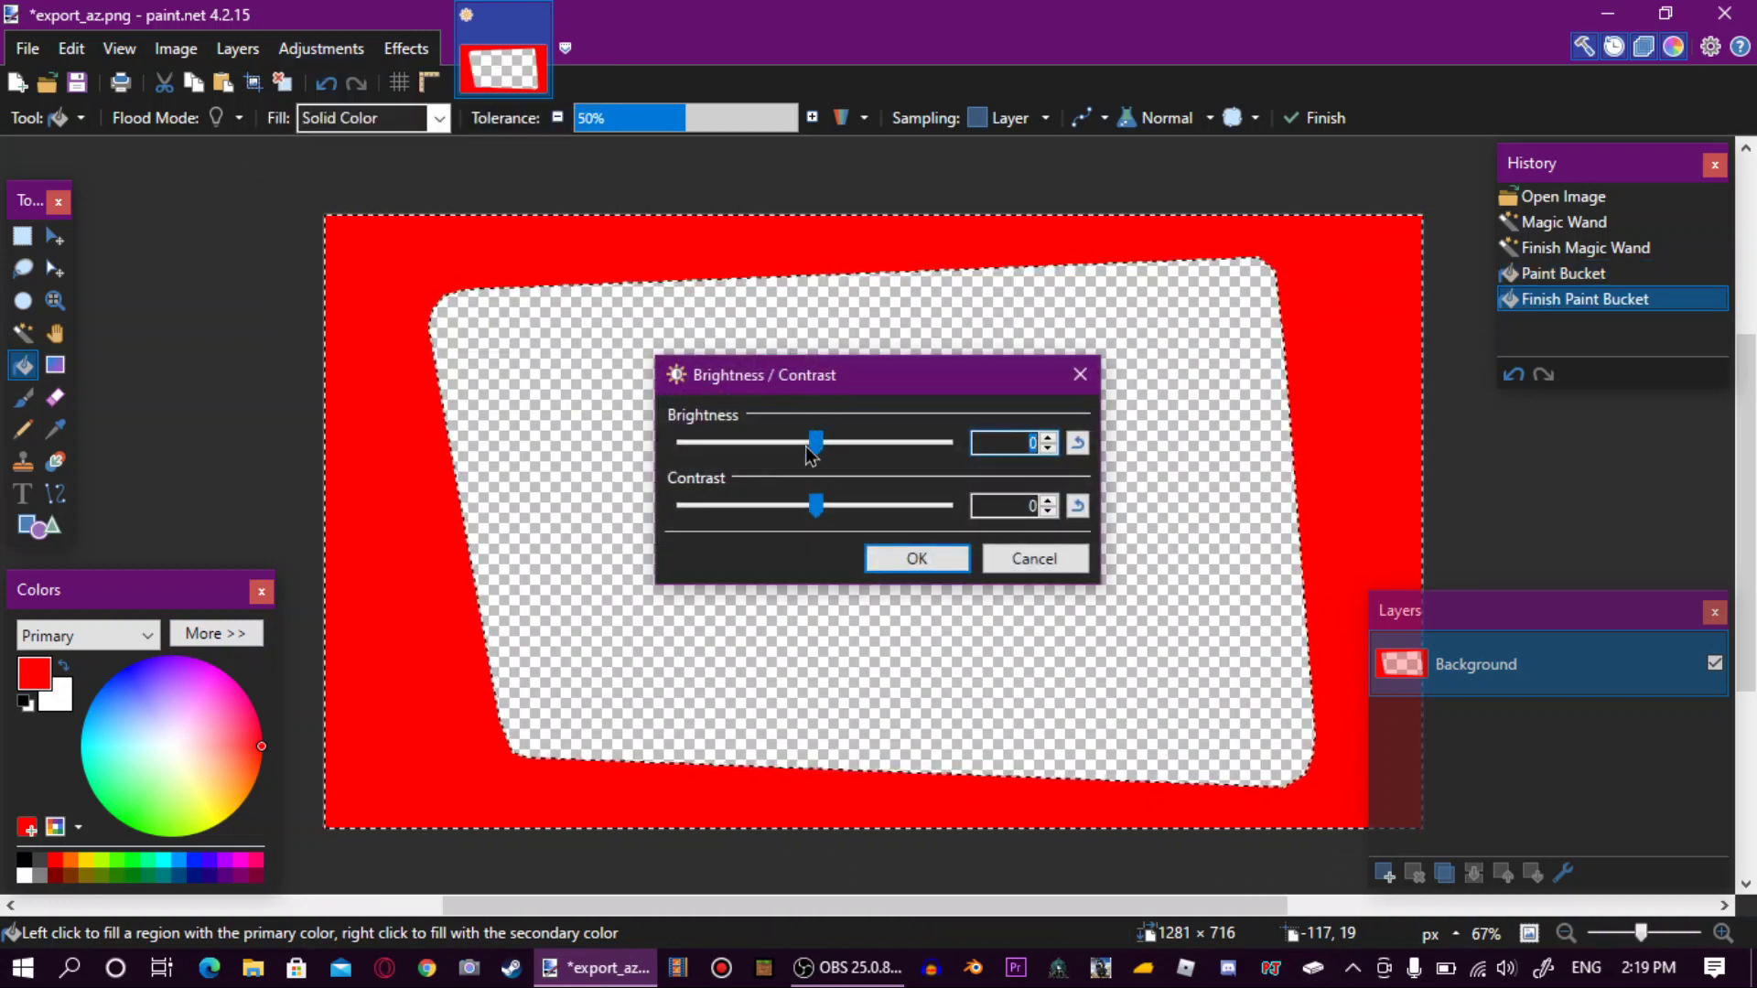
drag(813, 447, 768, 451)
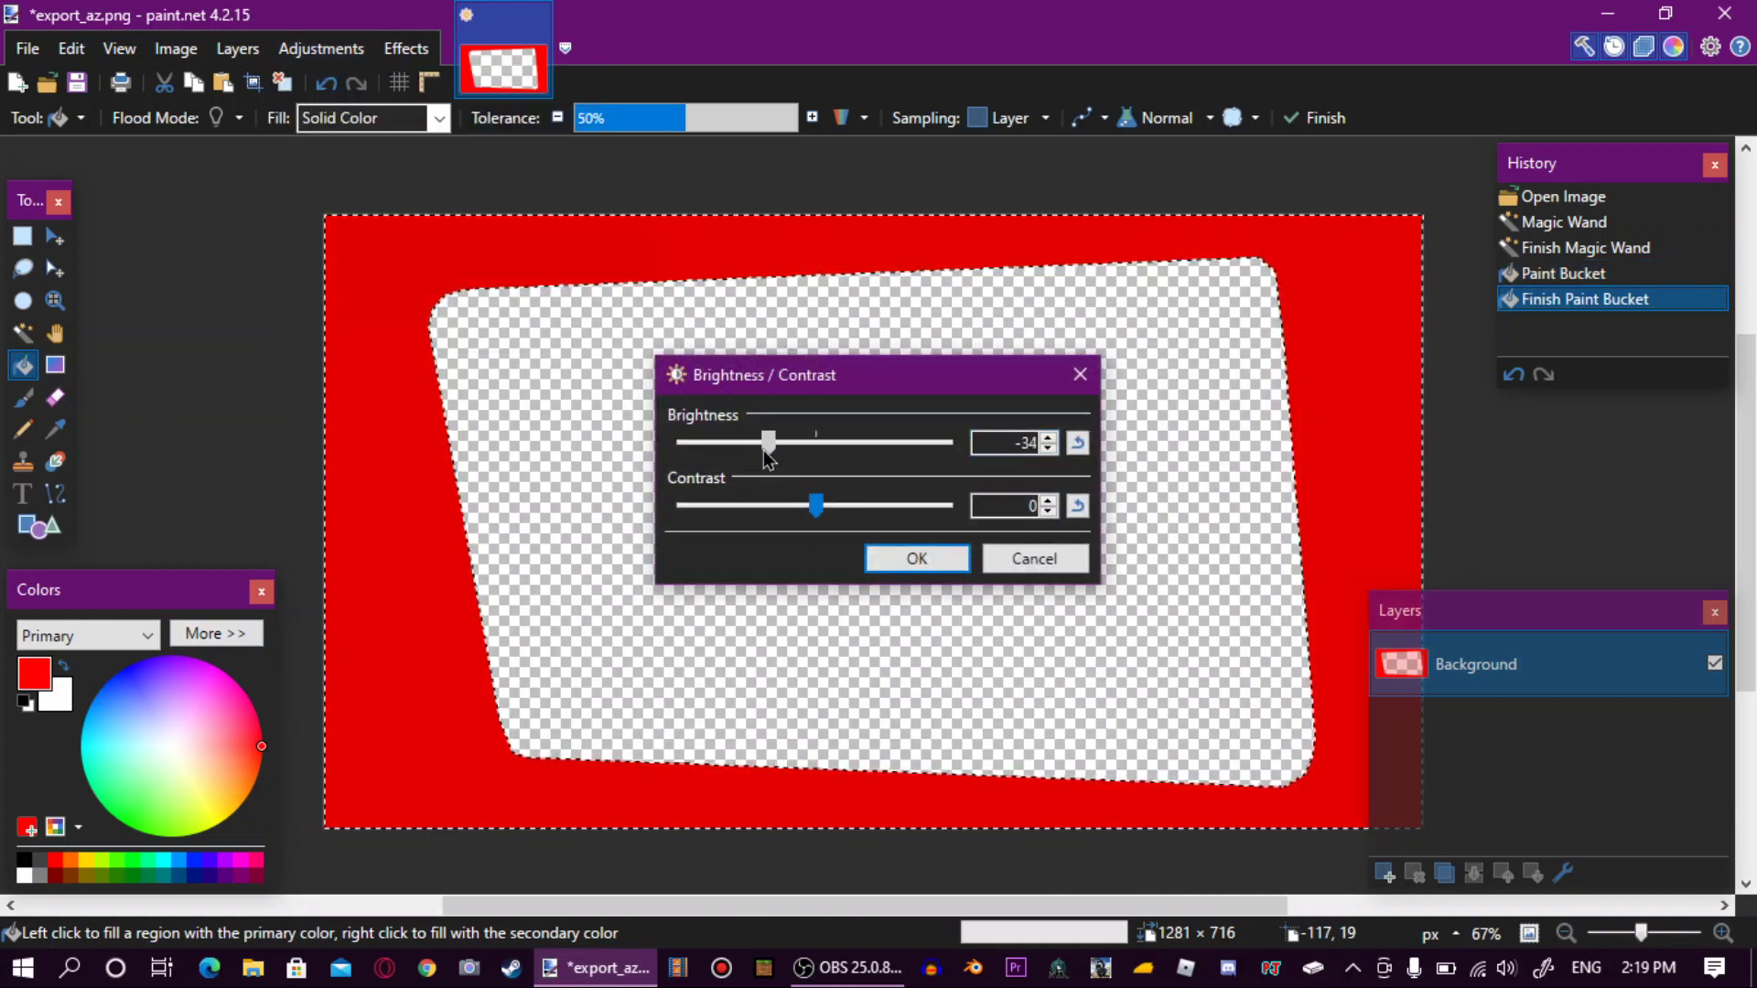
click(898, 558)
click(291, 88)
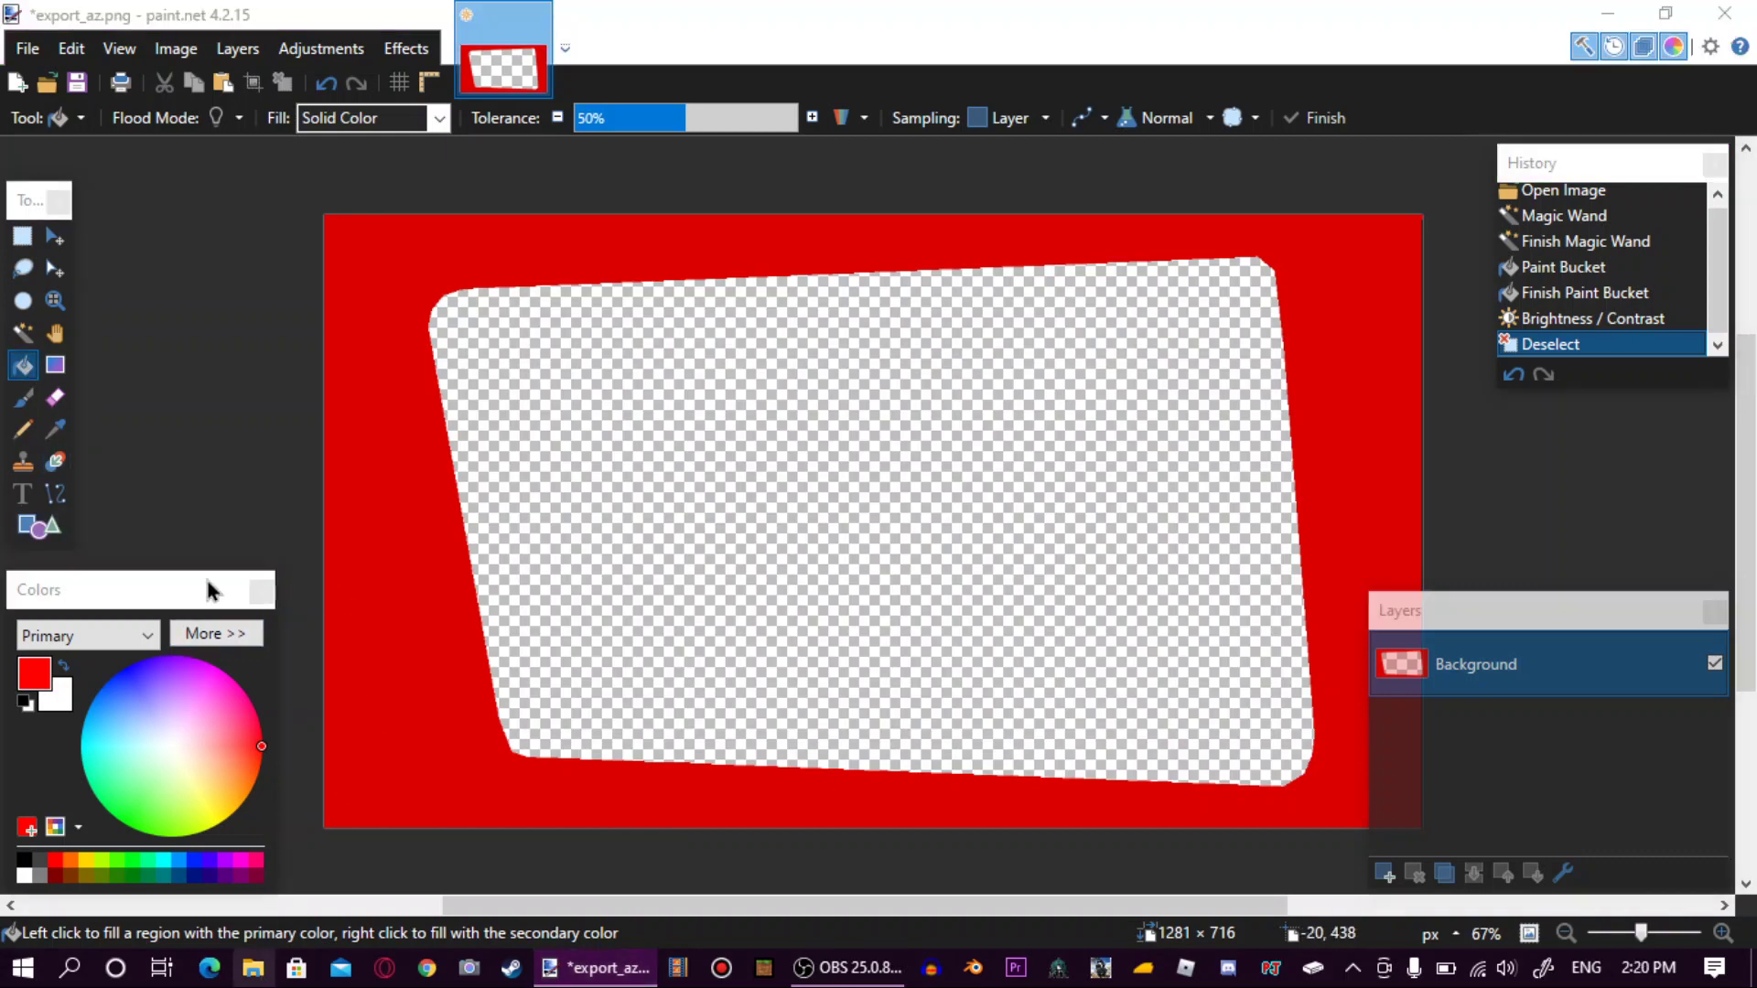
Switch to File Explorer and add Thomas_Logo.png from Downloads > Thumbnail Stuff to the frame image as a new layer.
key(super+e)
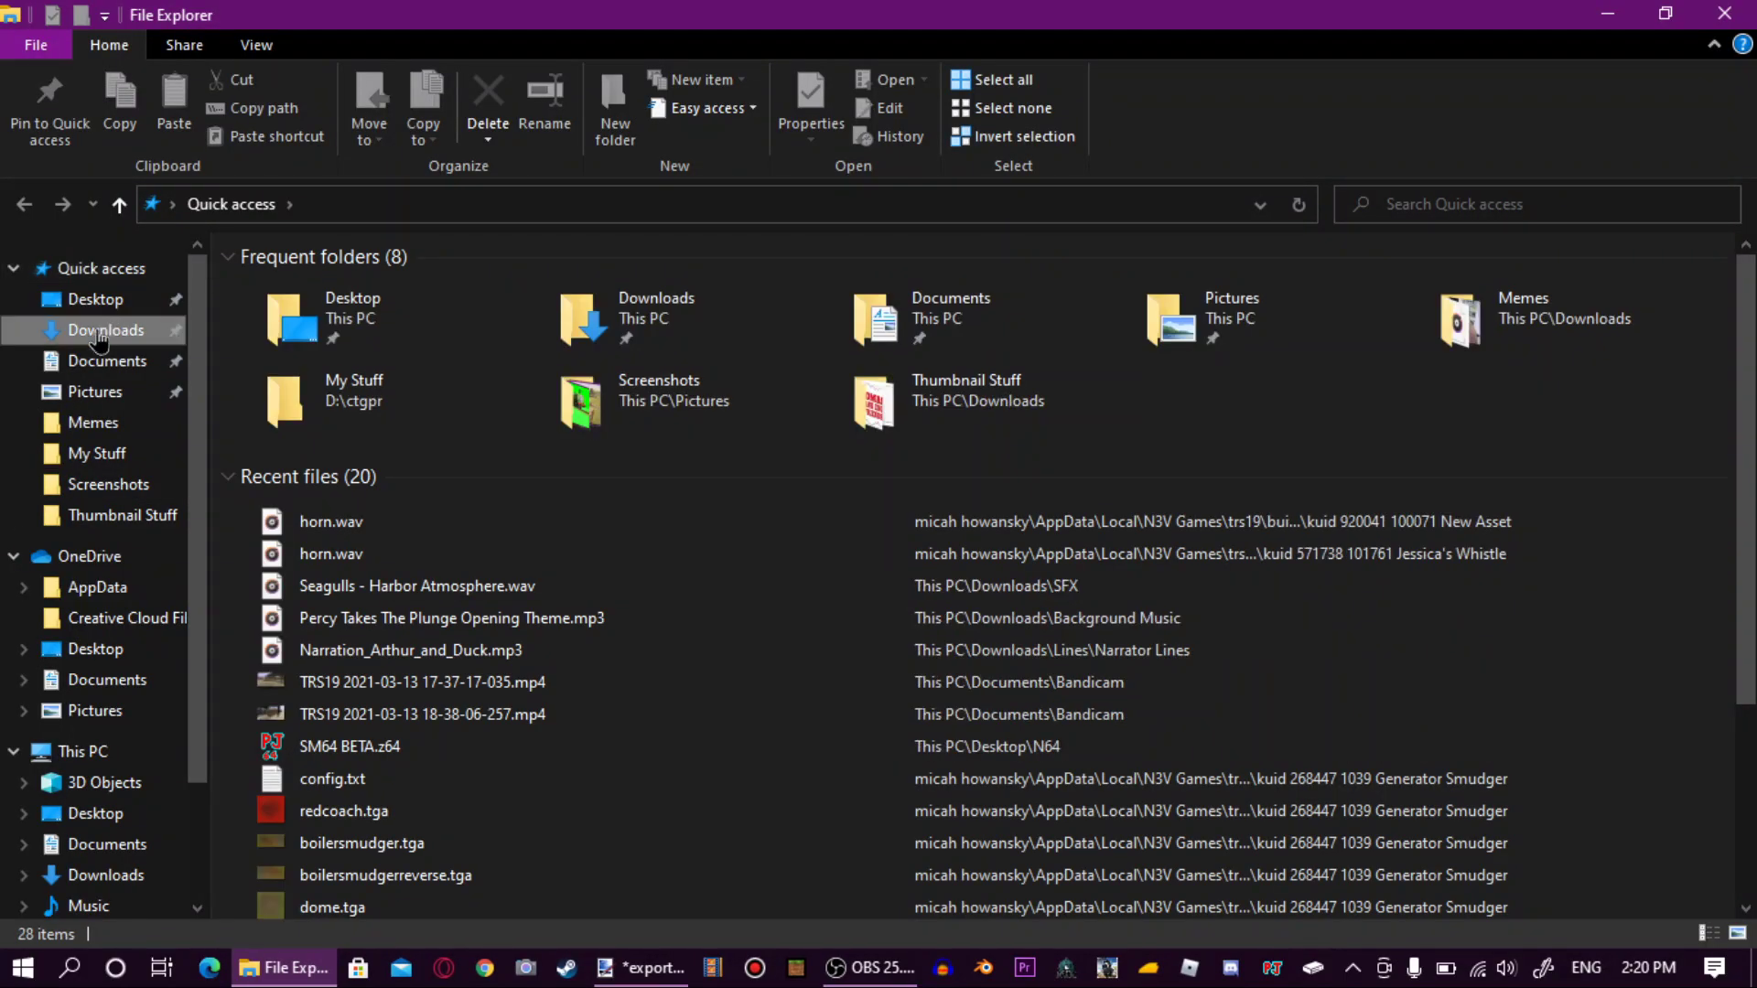
click(100, 334)
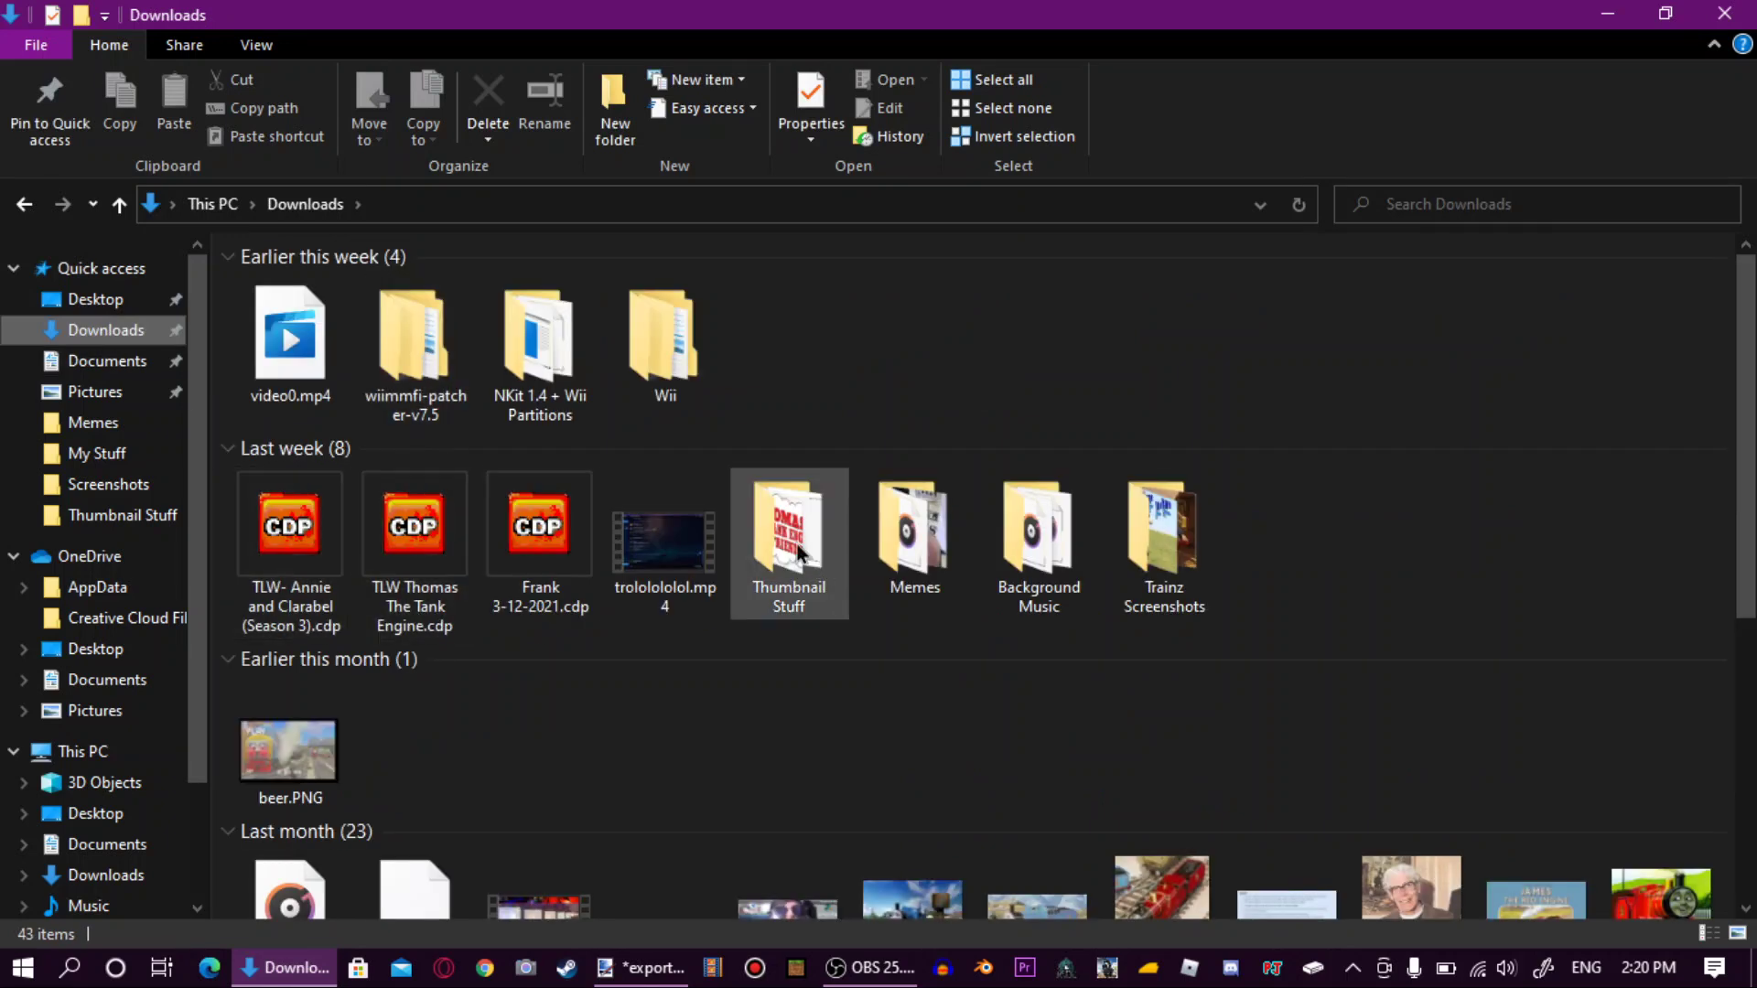
double_click(799, 551)
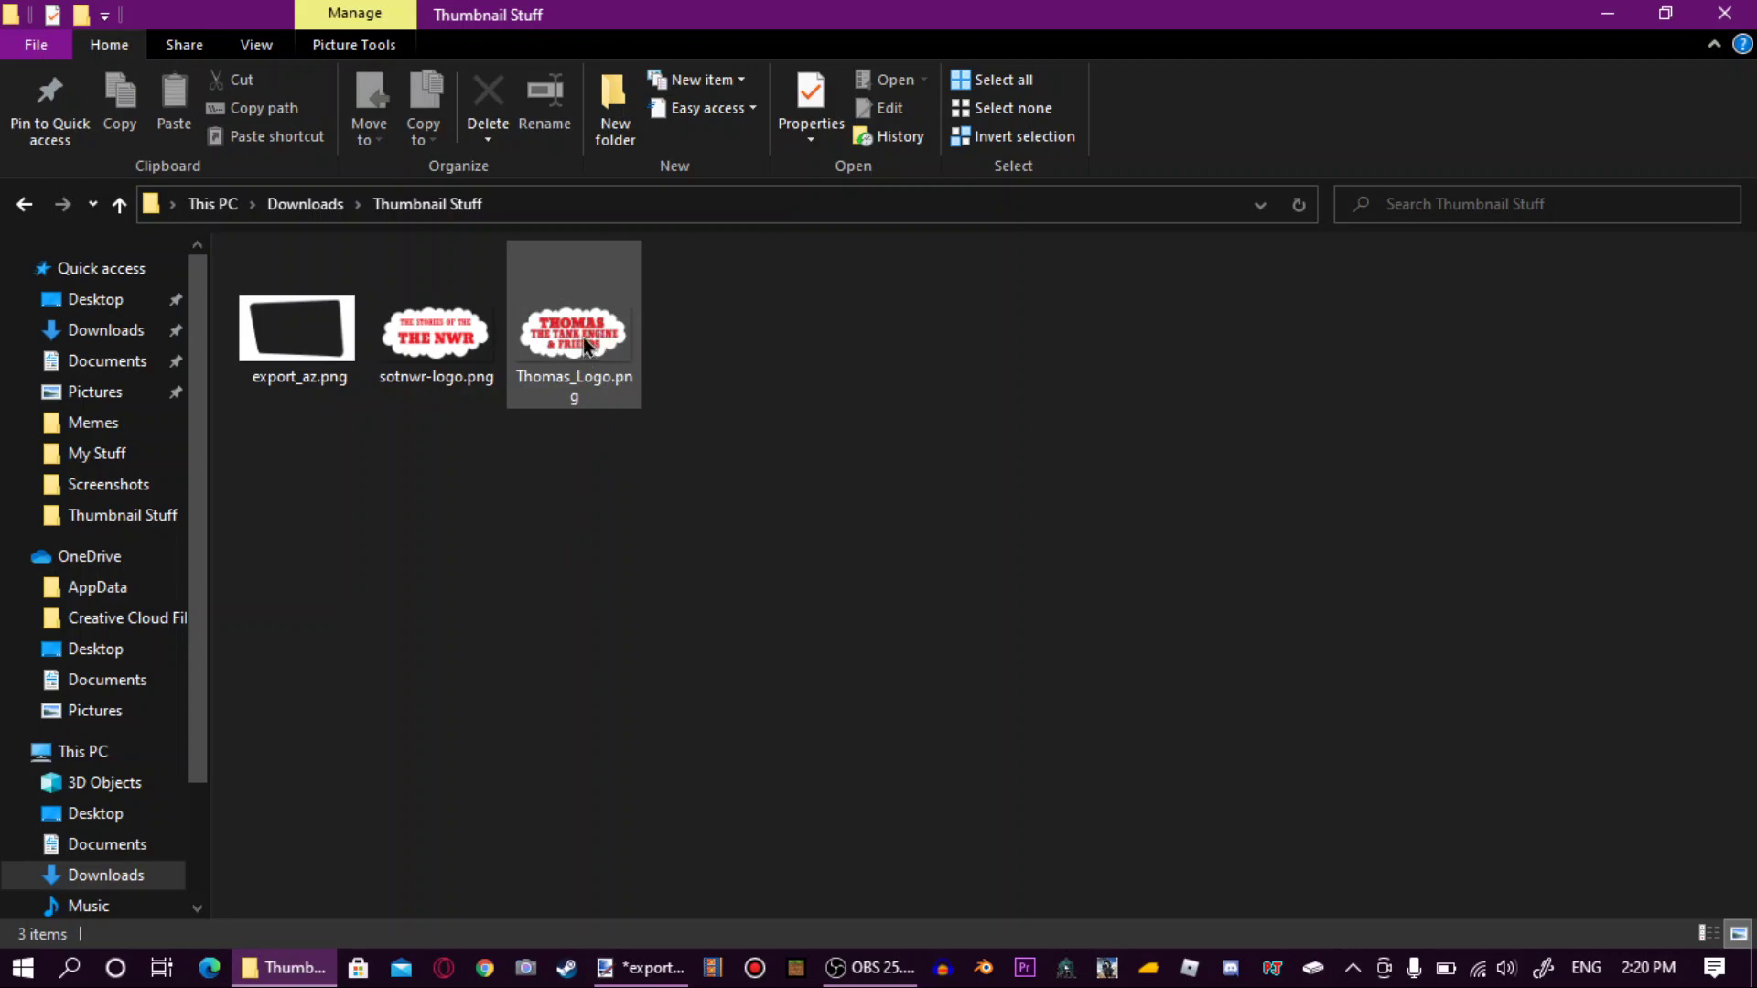
mouse_move(576, 339)
mouse_down()
mouse_move(651, 560)
mouse_move(599, 951)
mouse_move(627, 983)
mouse_move(686, 666)
mouse_move(659, 588)
mouse_up()
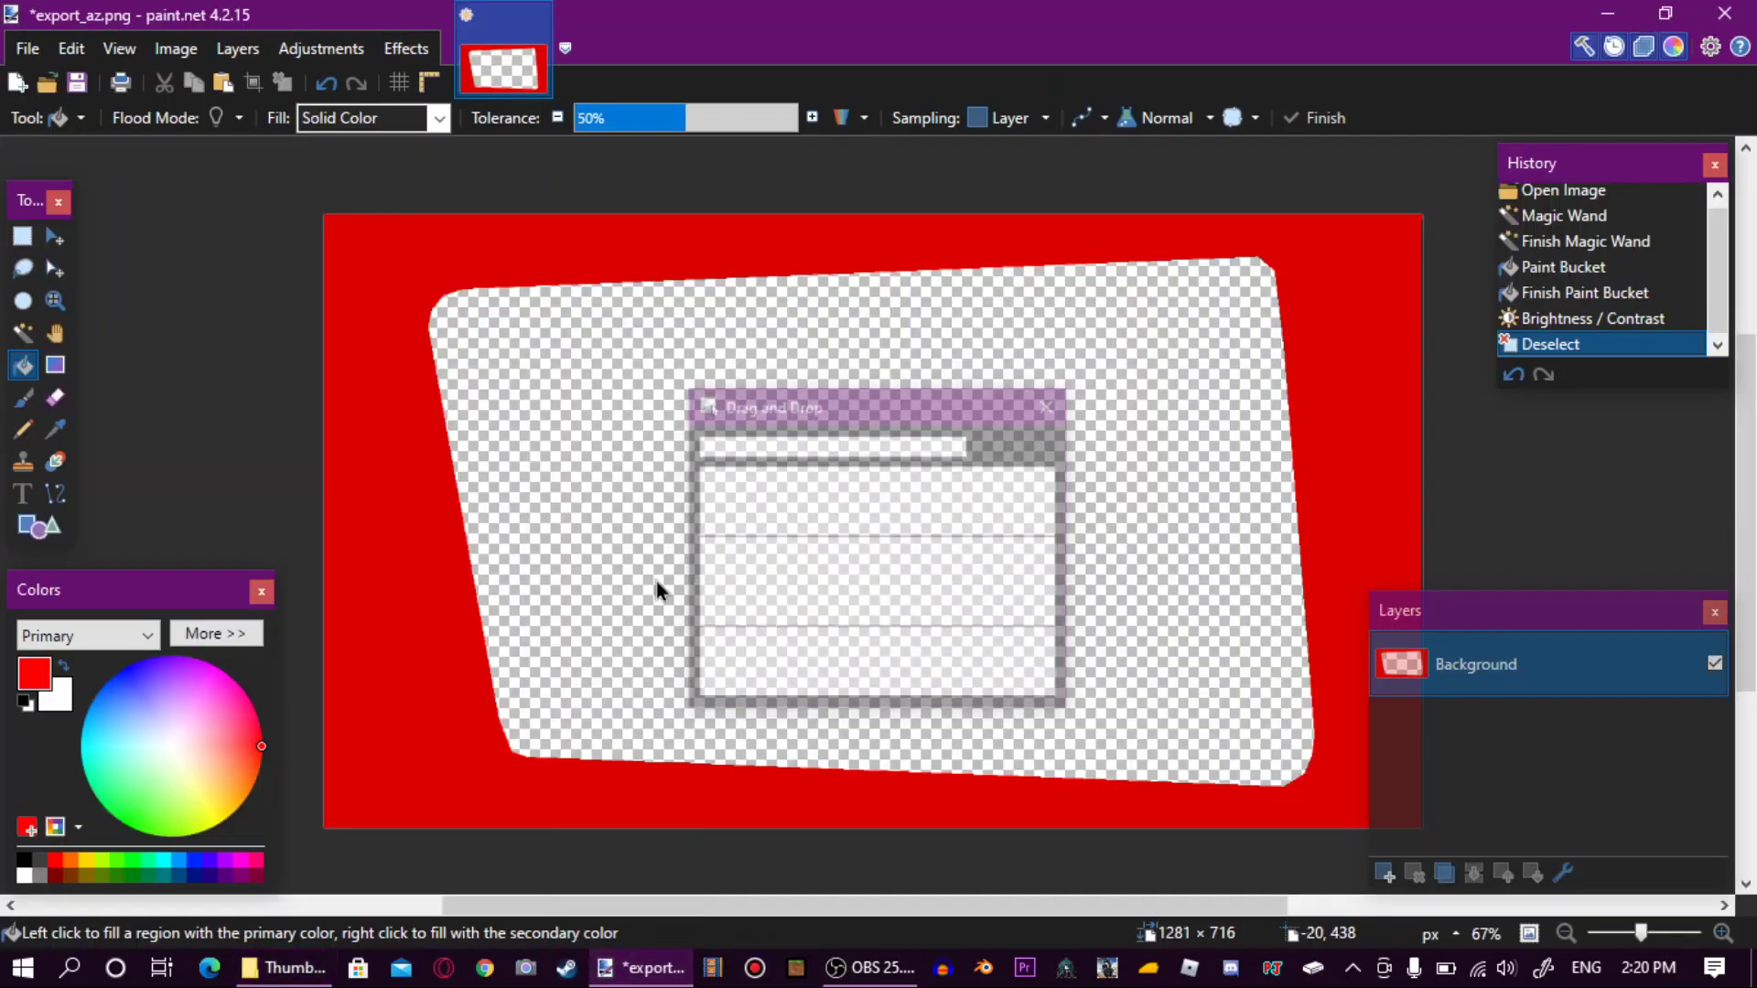
click(769, 600)
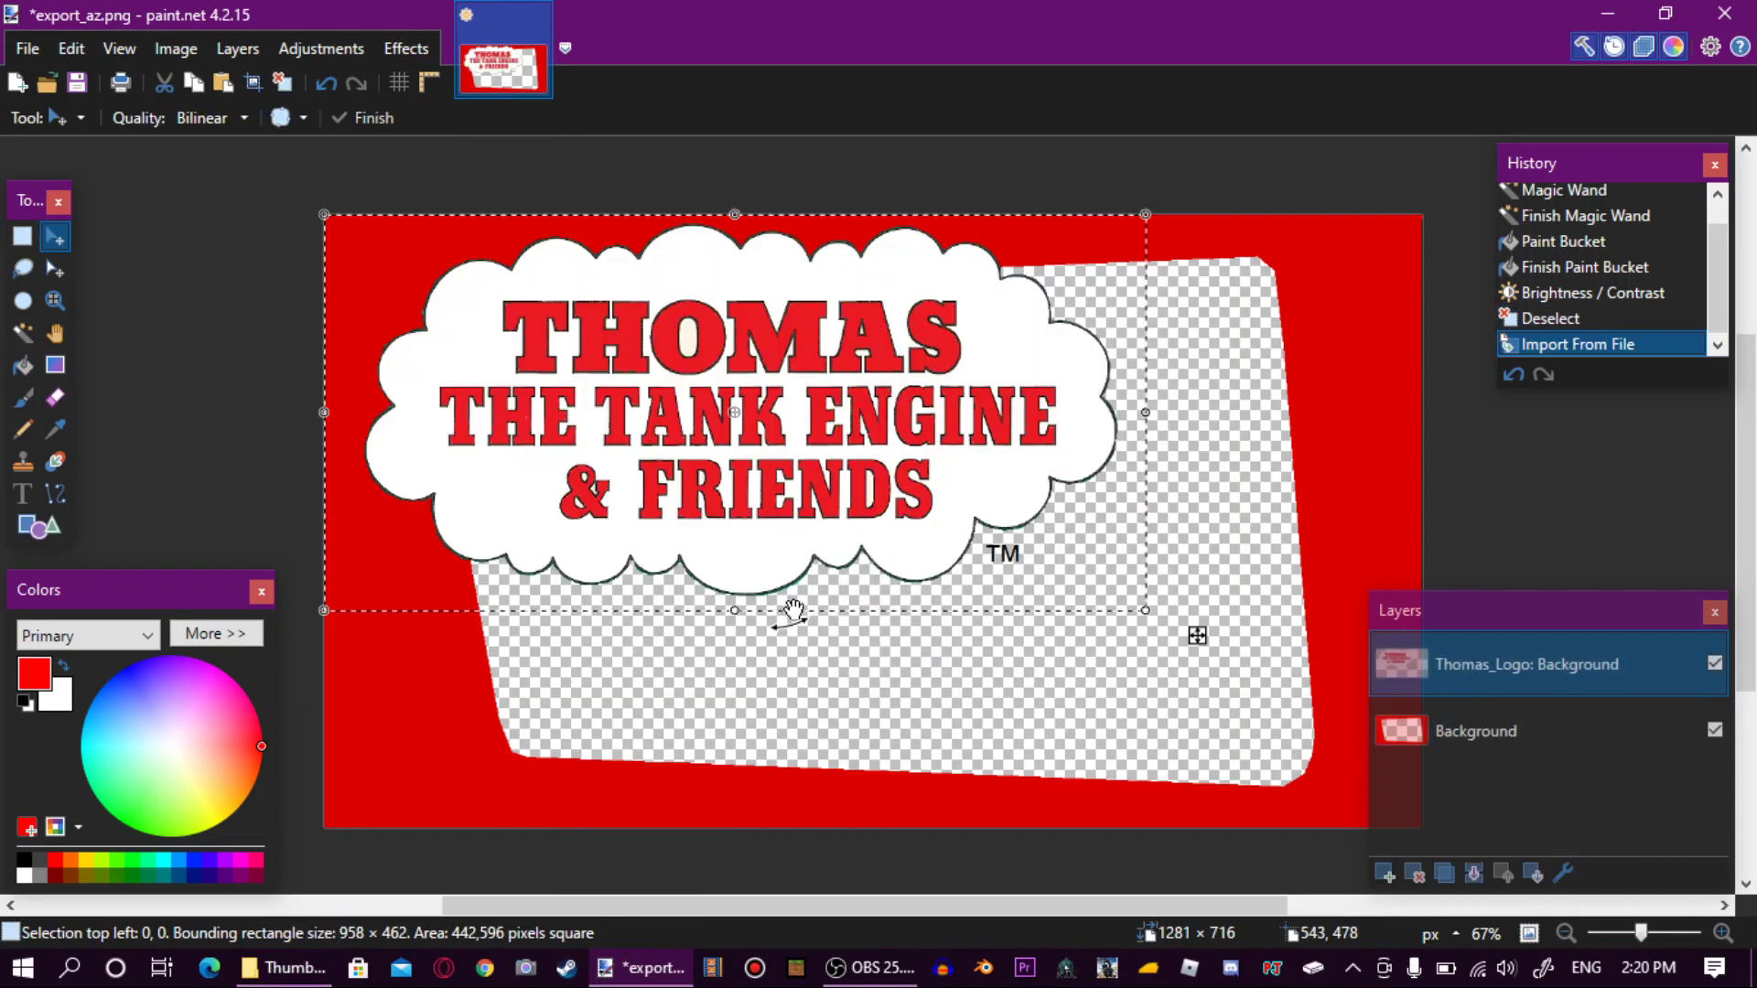
Shrink the Thomas logo to about 553 × 262 pixels, place it in the canvas's upper-left corner, and deselect it.
click(454, 329)
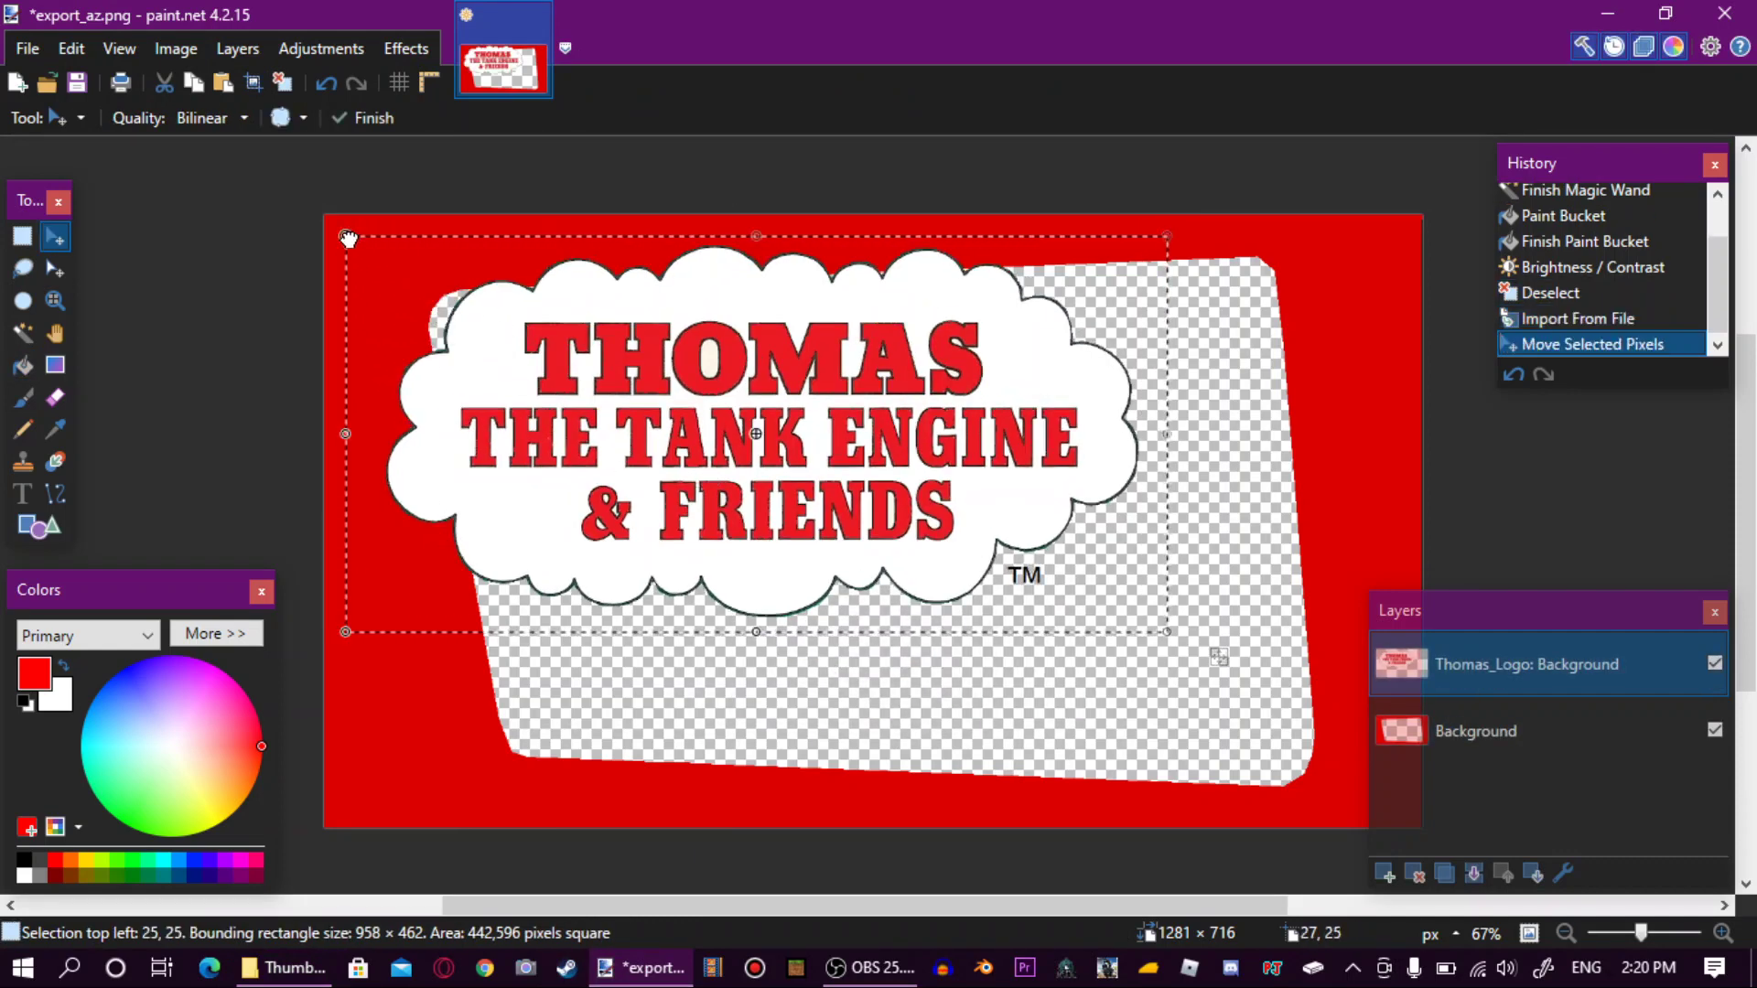
drag(345, 236, 602, 356)
drag(967, 464, 699, 334)
drag(892, 495, 804, 450)
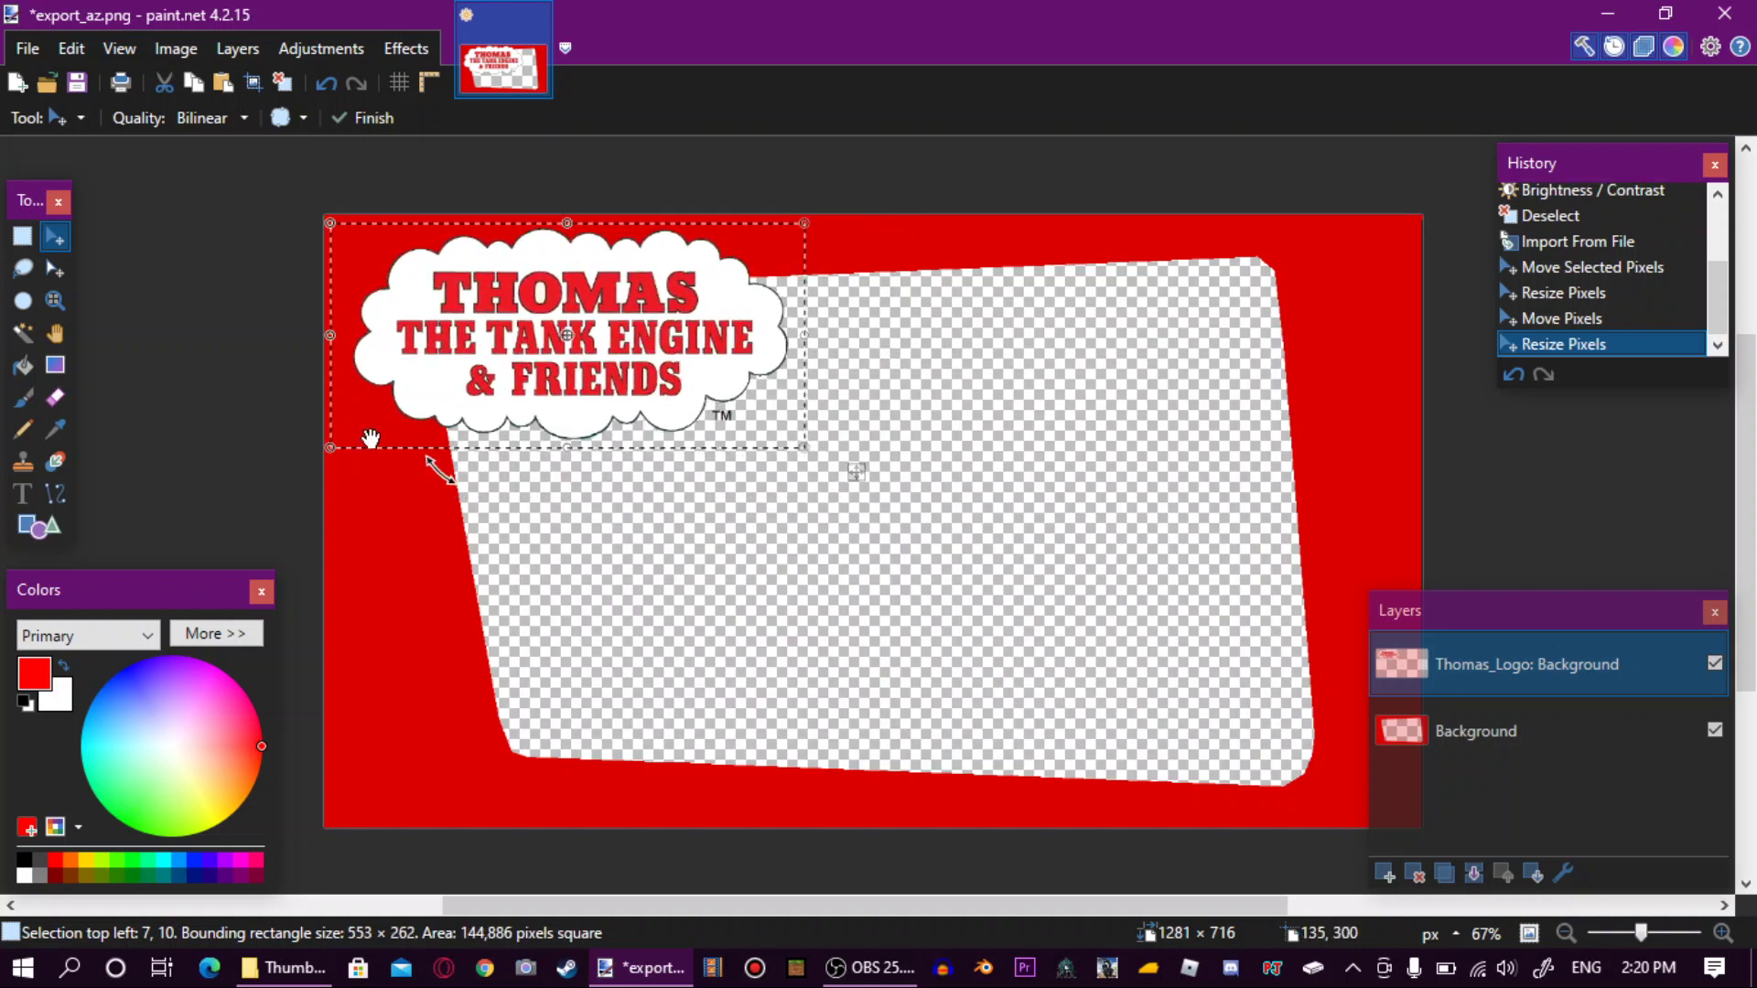
click(281, 92)
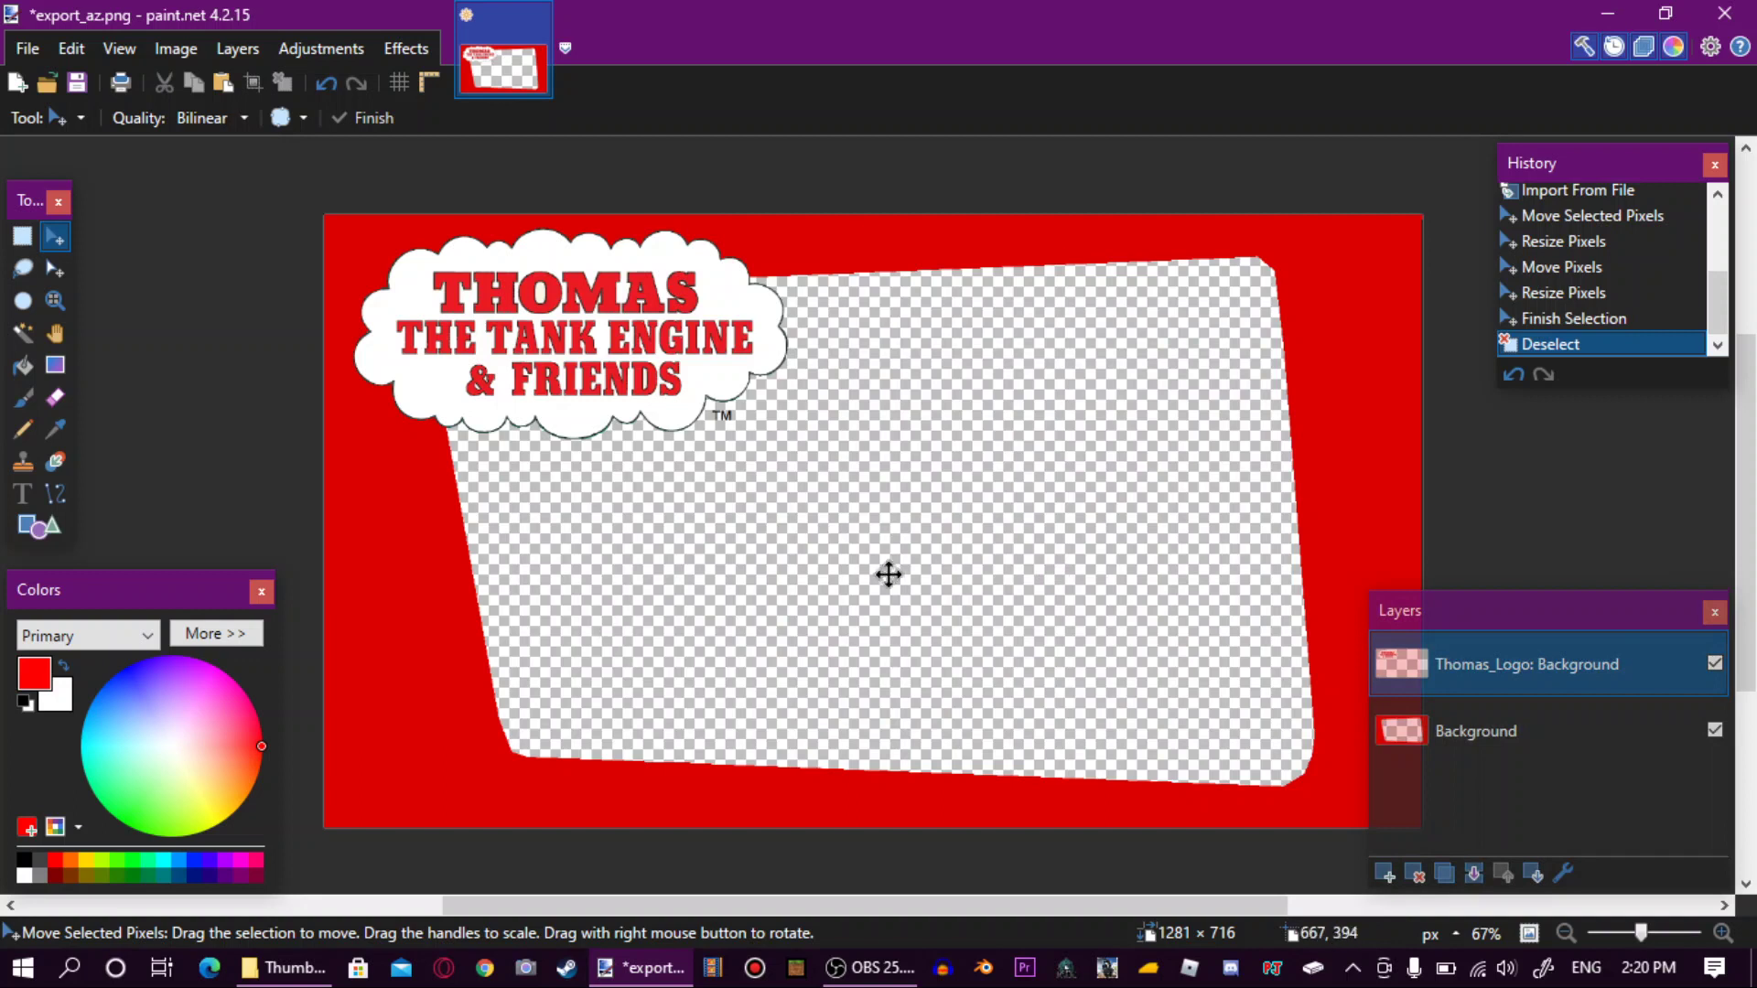
click(1384, 872)
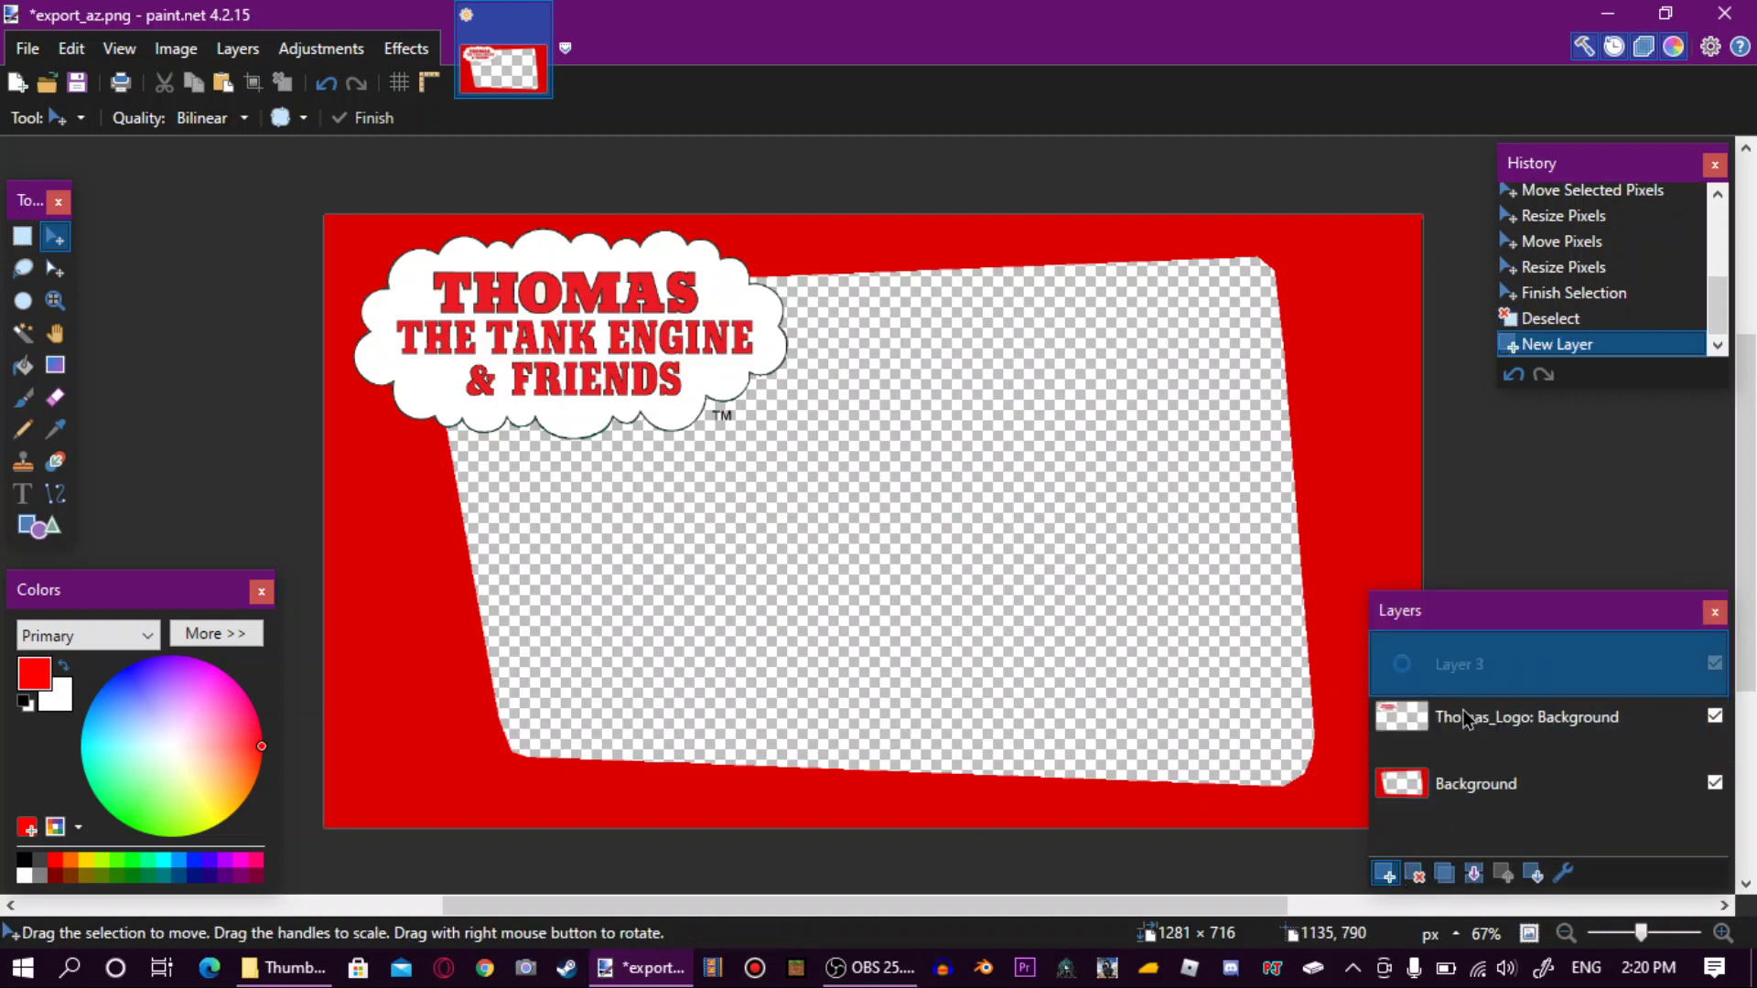
click(1414, 872)
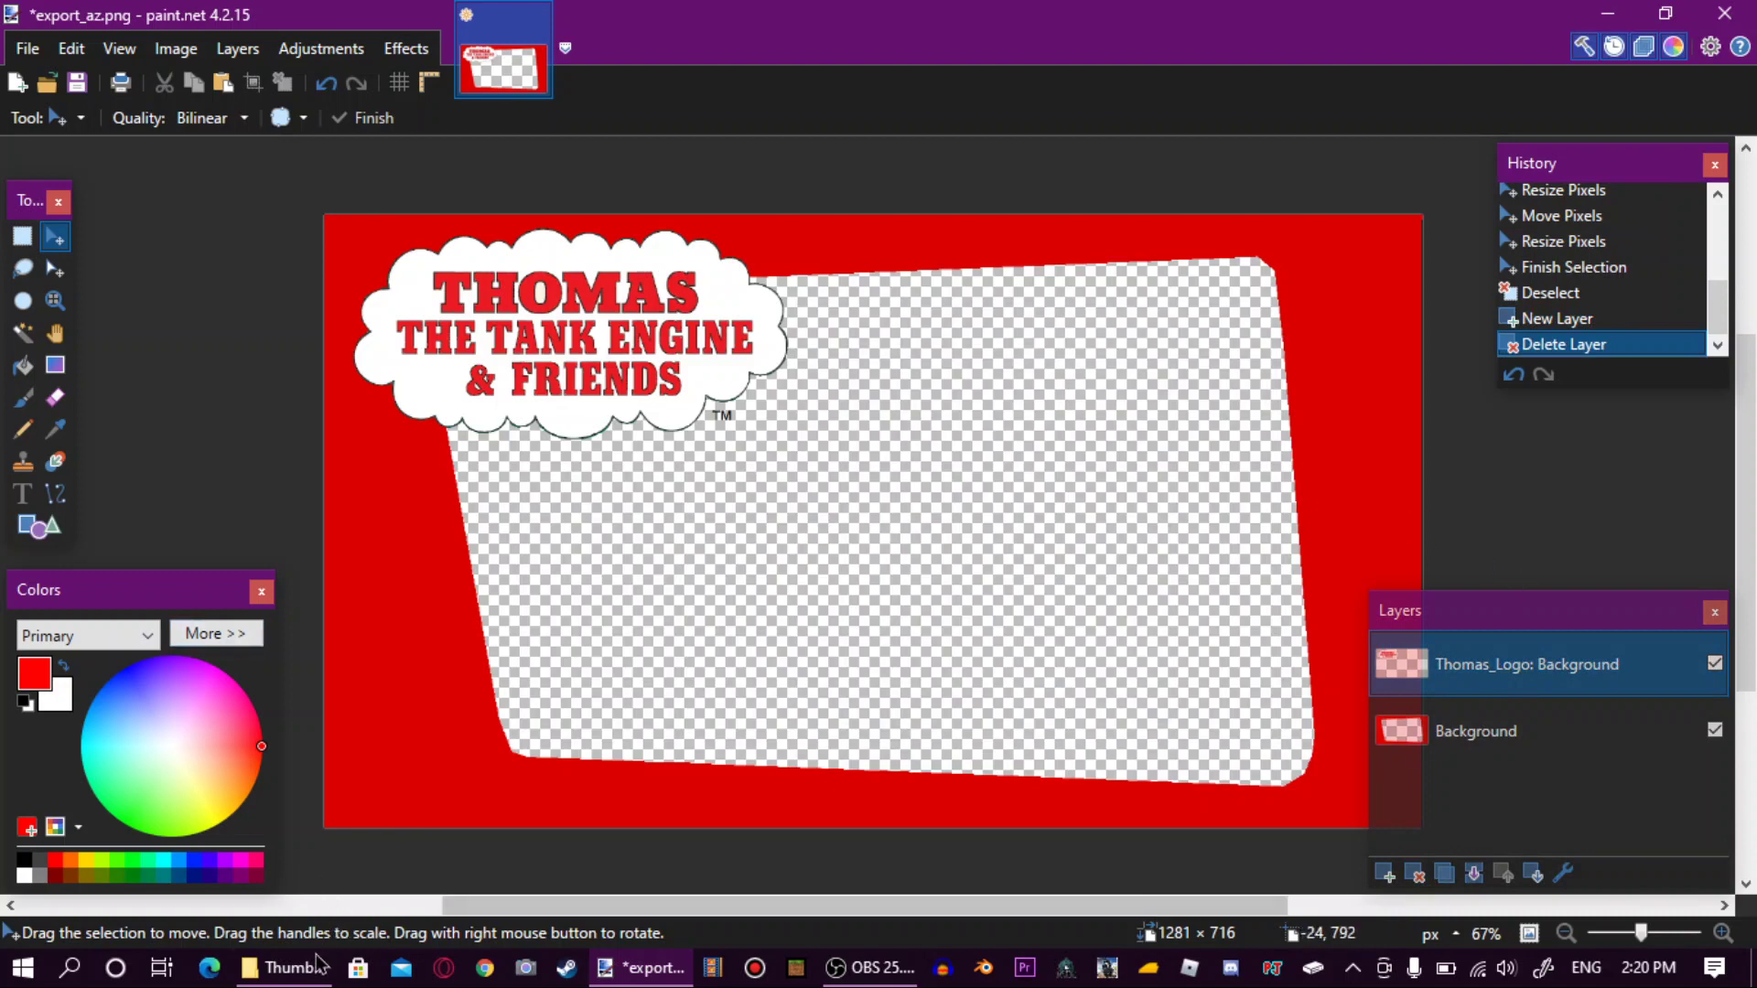
Switch to File Explorer and open Screenshot (315).png, Screenshot (316).png and Screenshot (317).png from Pictures > Screenshots as separate images in paint.net.
key(alt+Tab)
scroll(102, 736, down, 2)
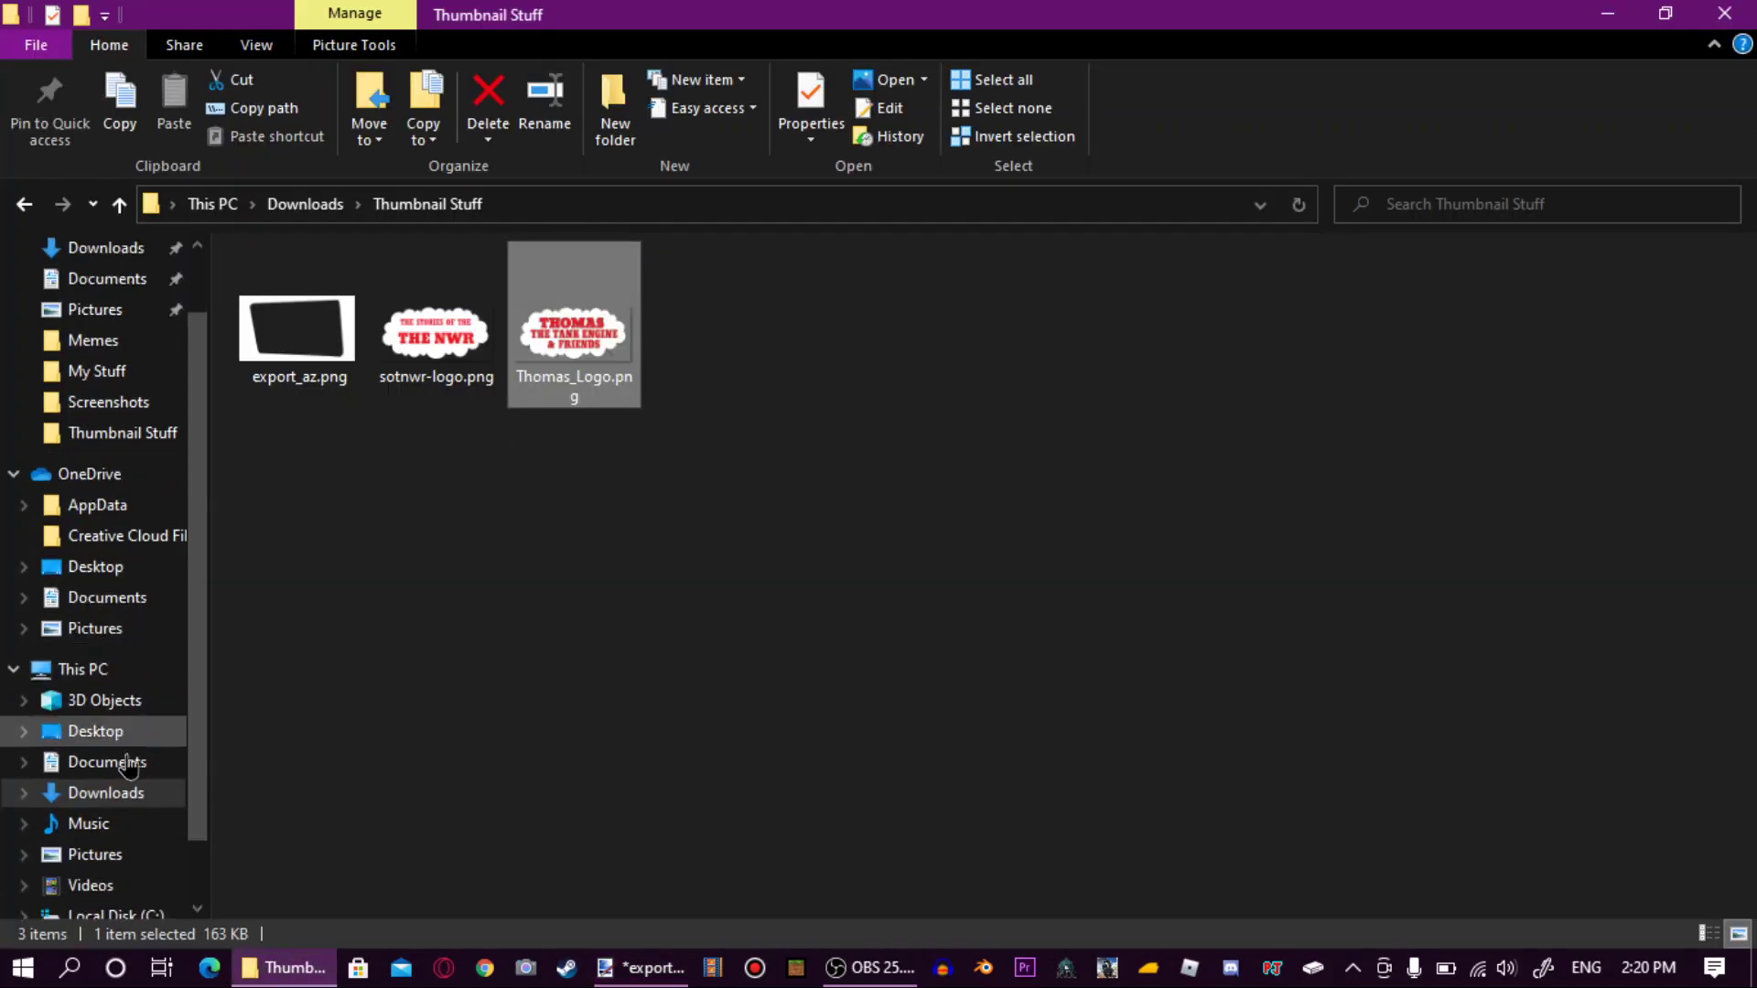
click(101, 770)
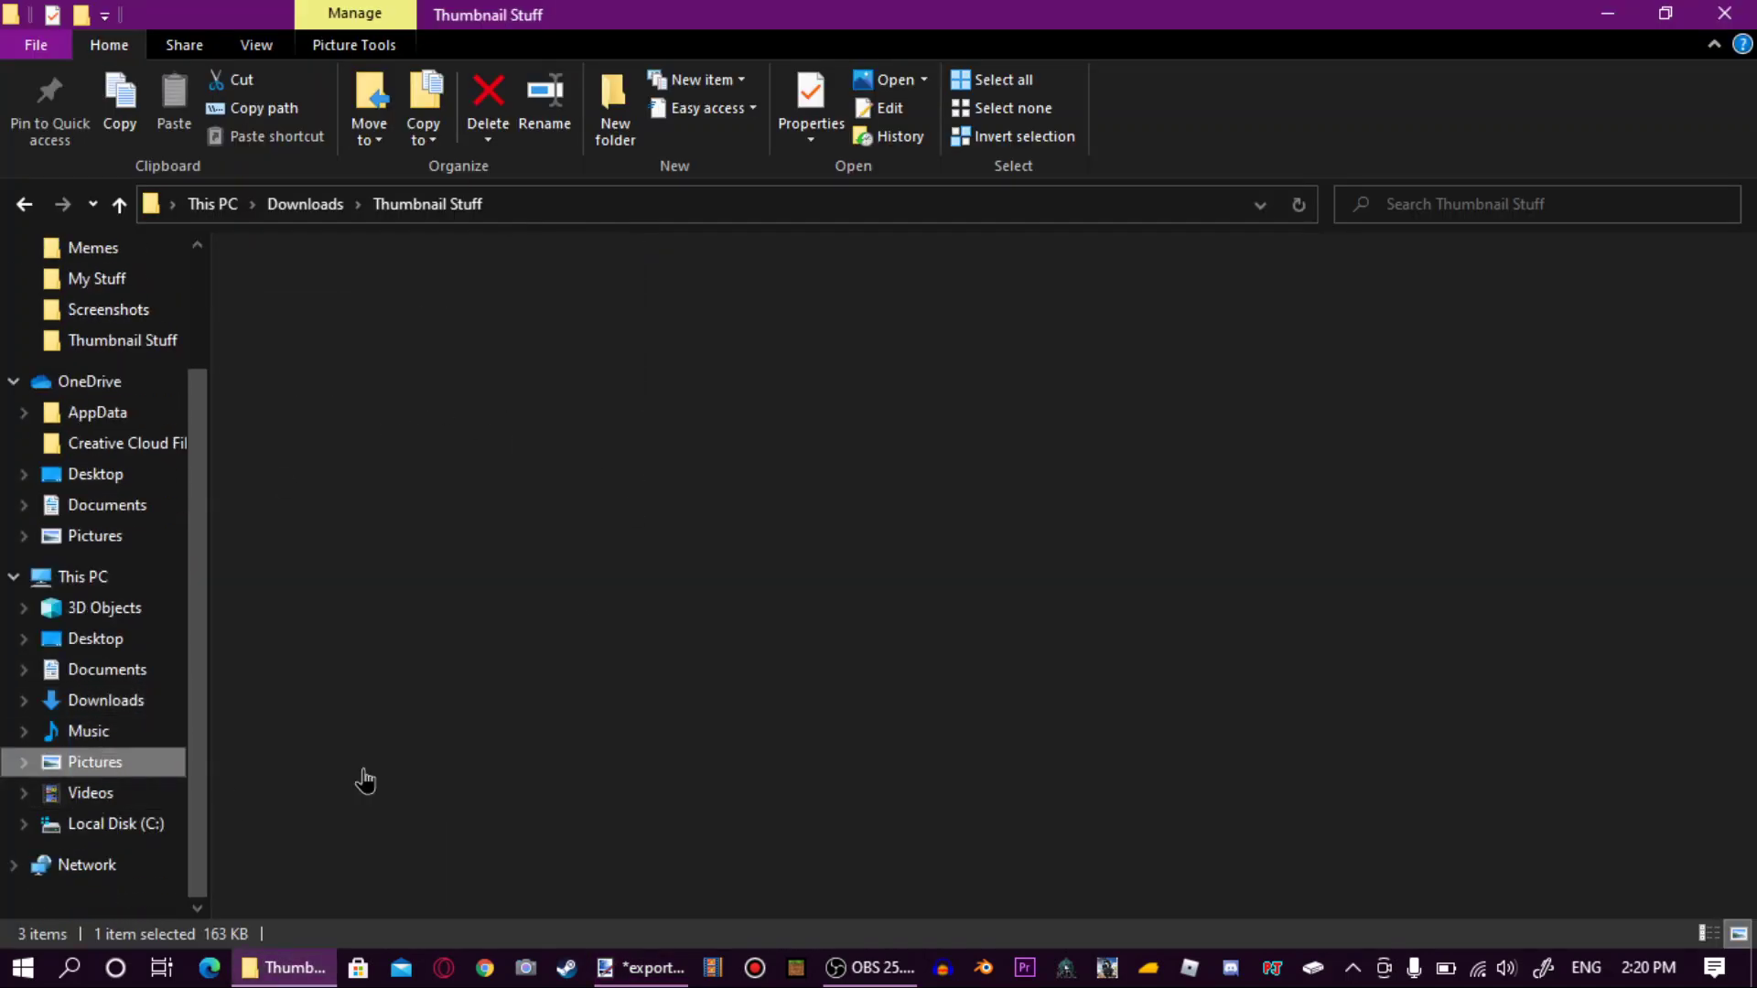
click(308, 403)
double_click(307, 403)
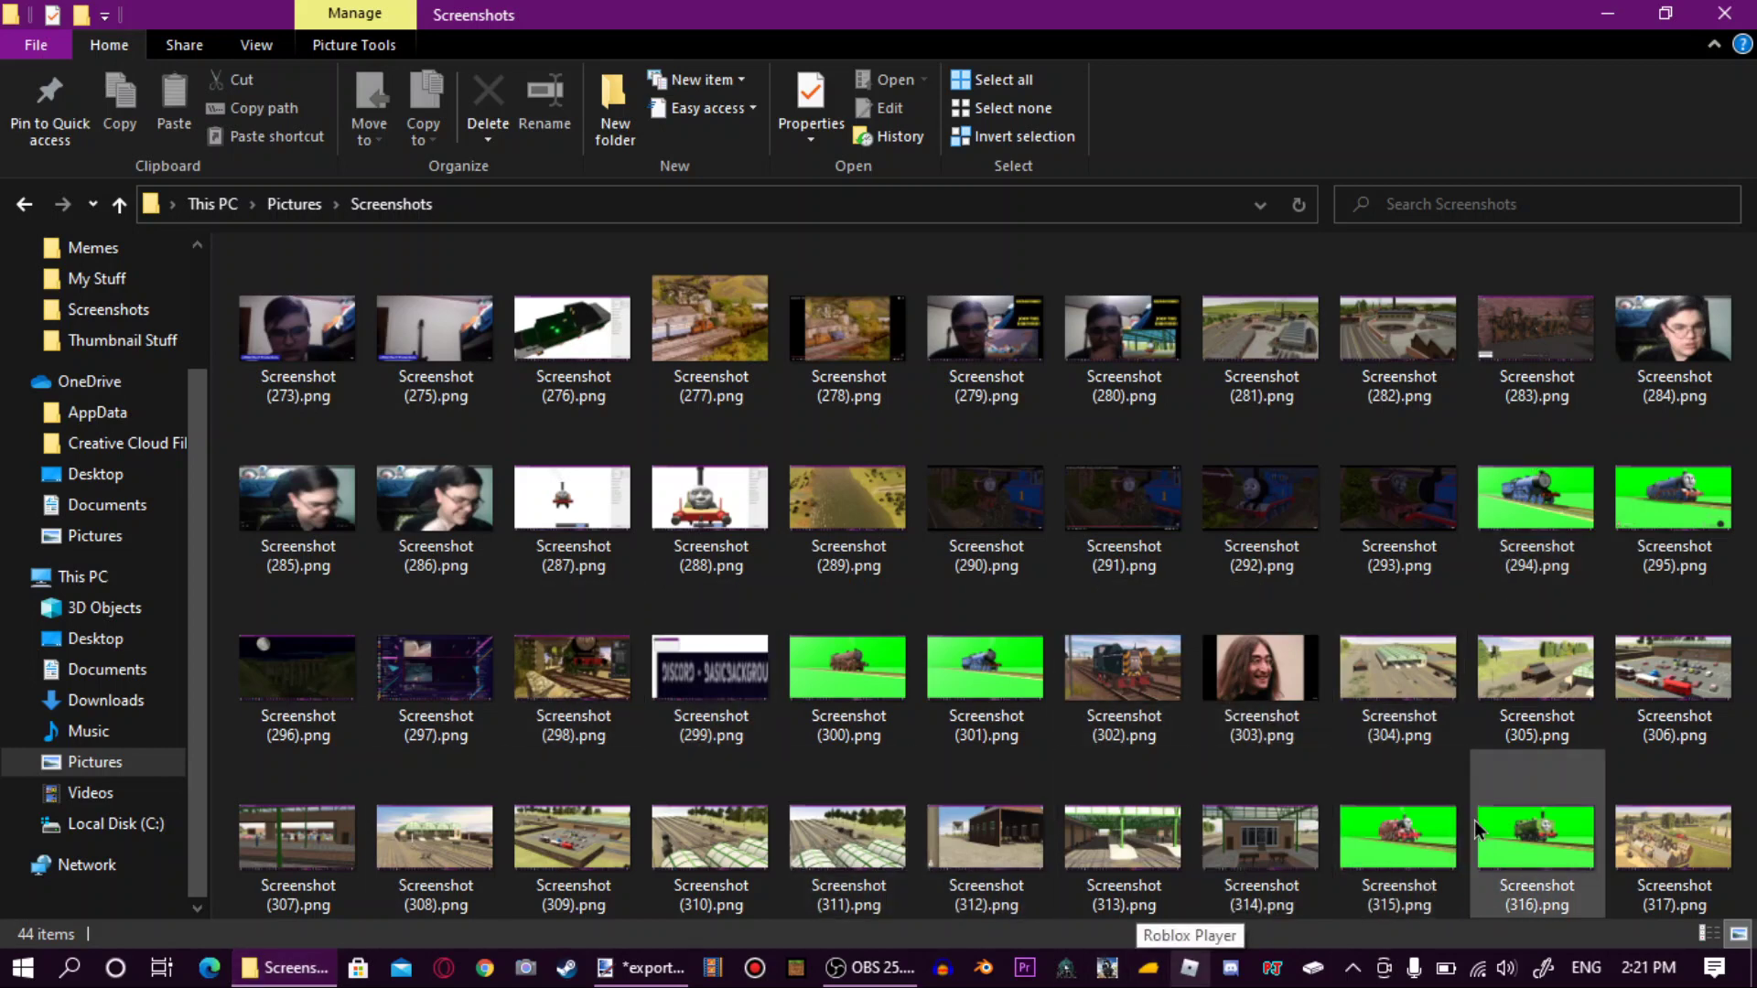
click(1395, 844)
ctrl+click(1523, 828)
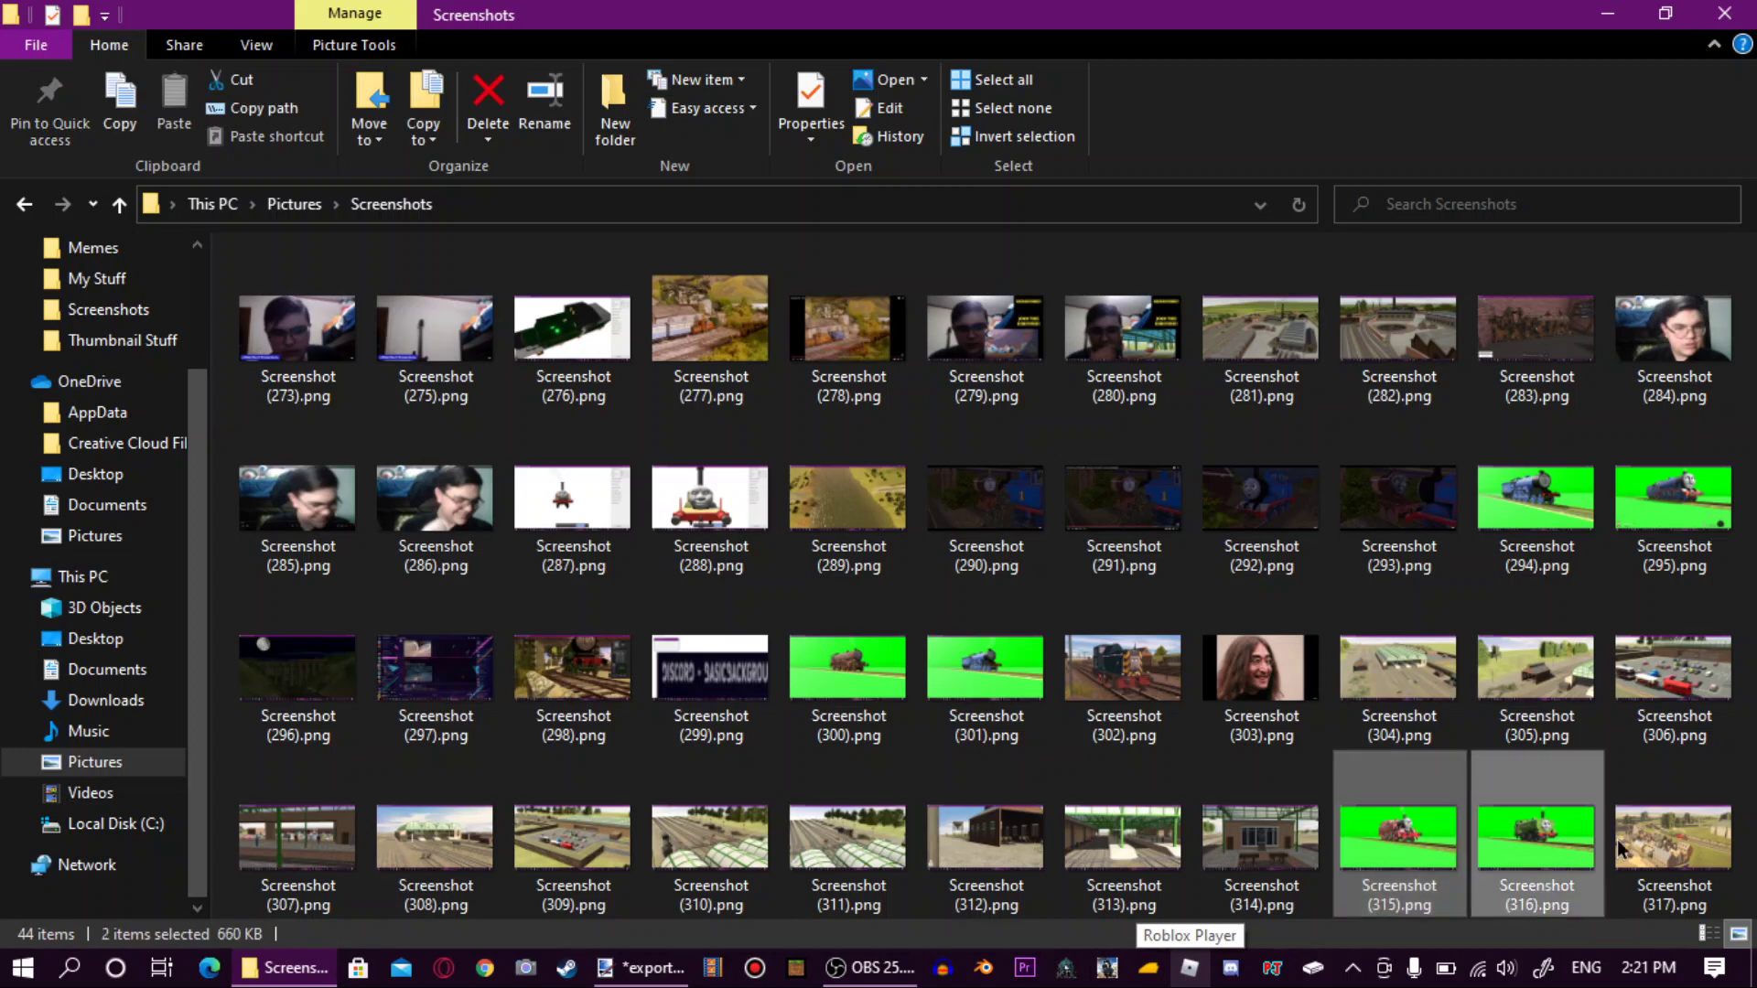
ctrl+click(1663, 851)
mouse_move(1443, 853)
mouse_down()
mouse_move(1089, 838)
mouse_move(659, 960)
mouse_move(661, 977)
mouse_move(667, 698)
mouse_up()
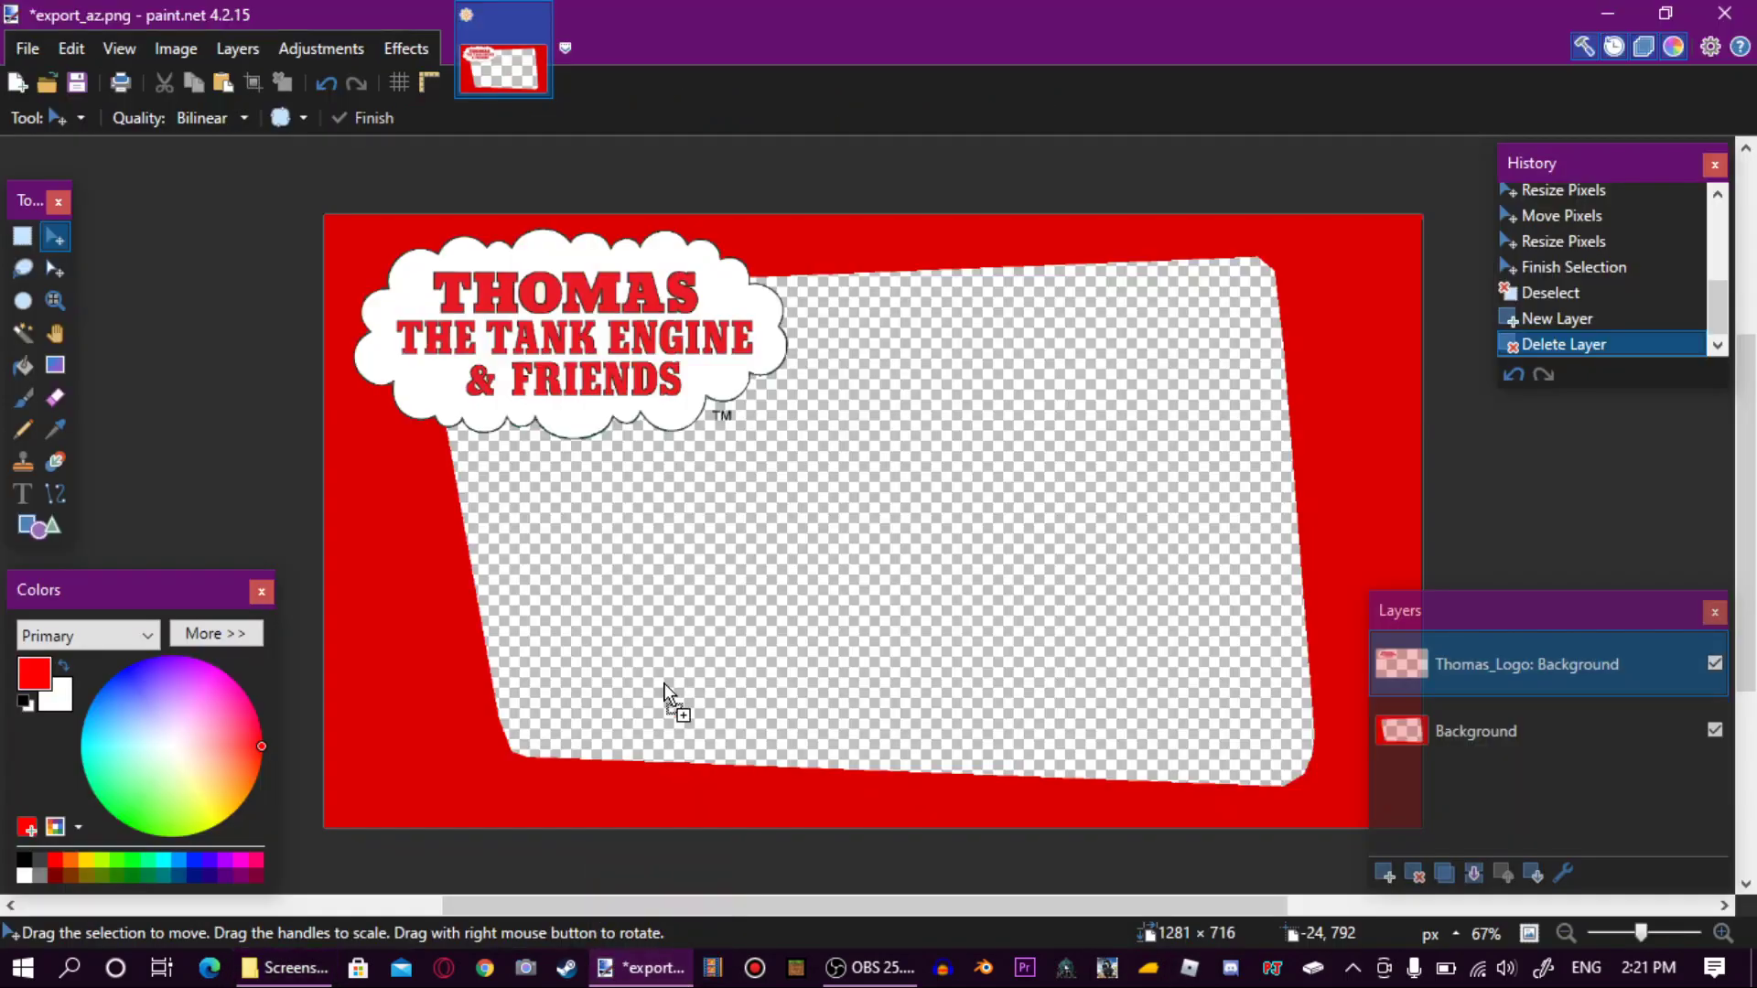
click(755, 602)
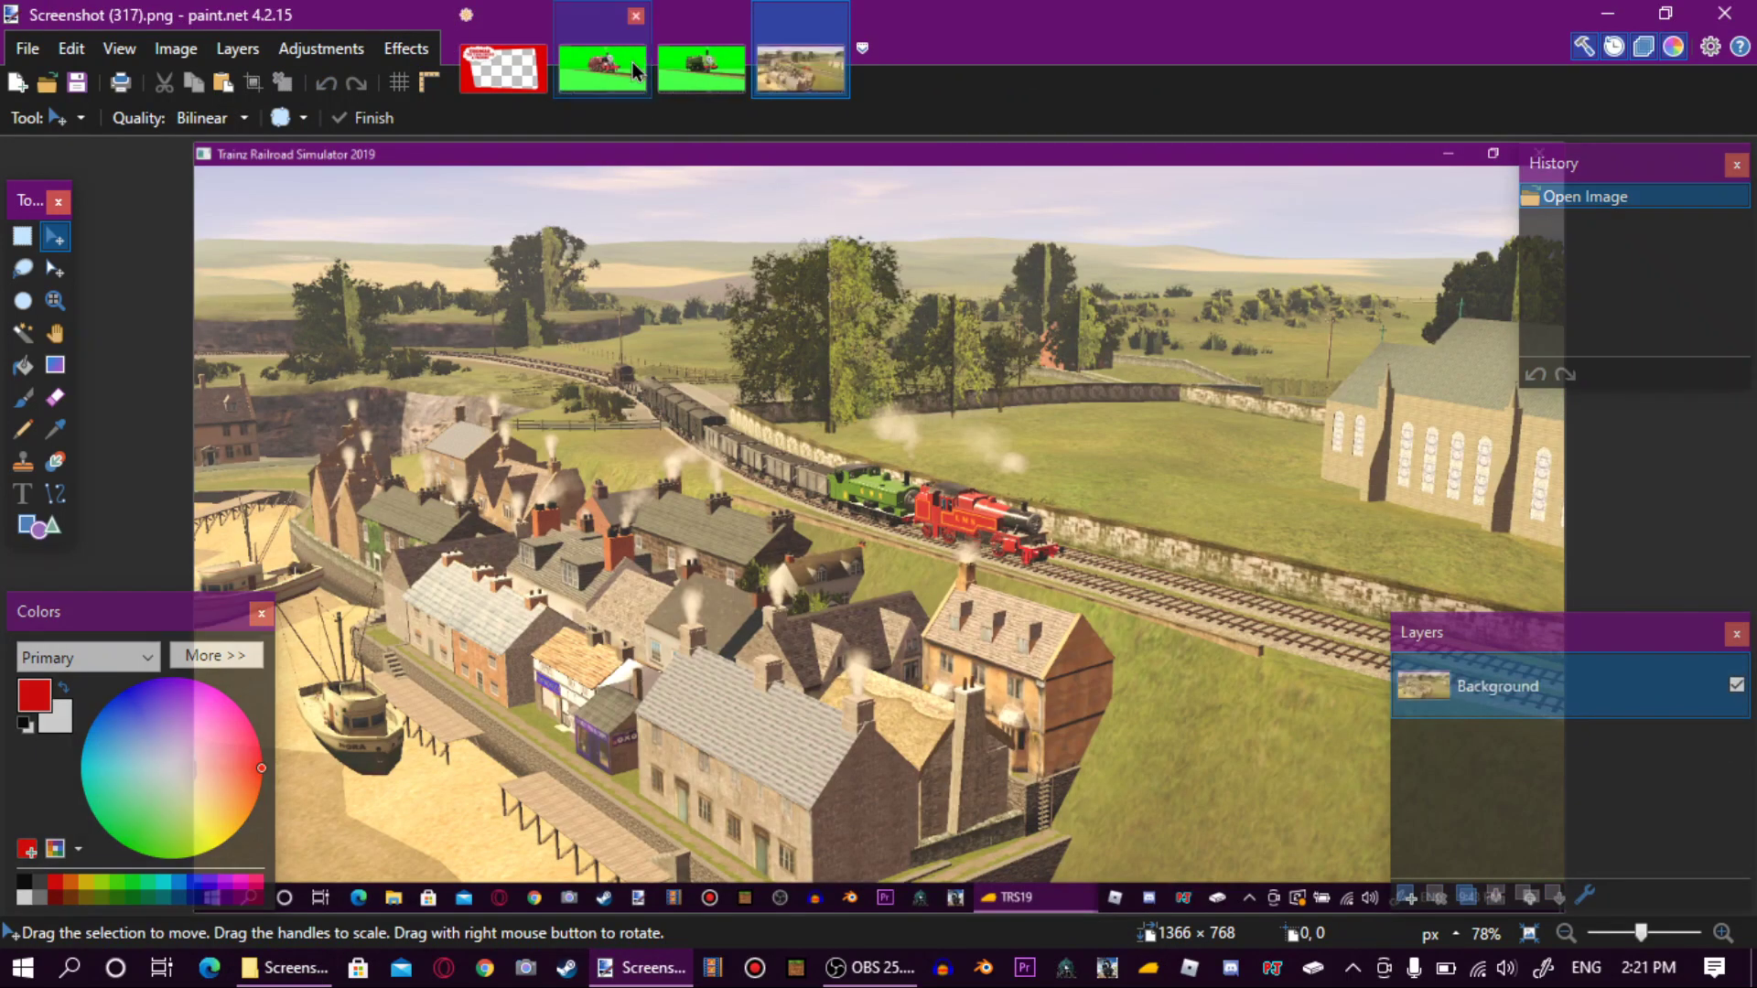
Compare the red engine in Screenshot (315).png with the green engine in Screenshot (316).png.
click(633, 64)
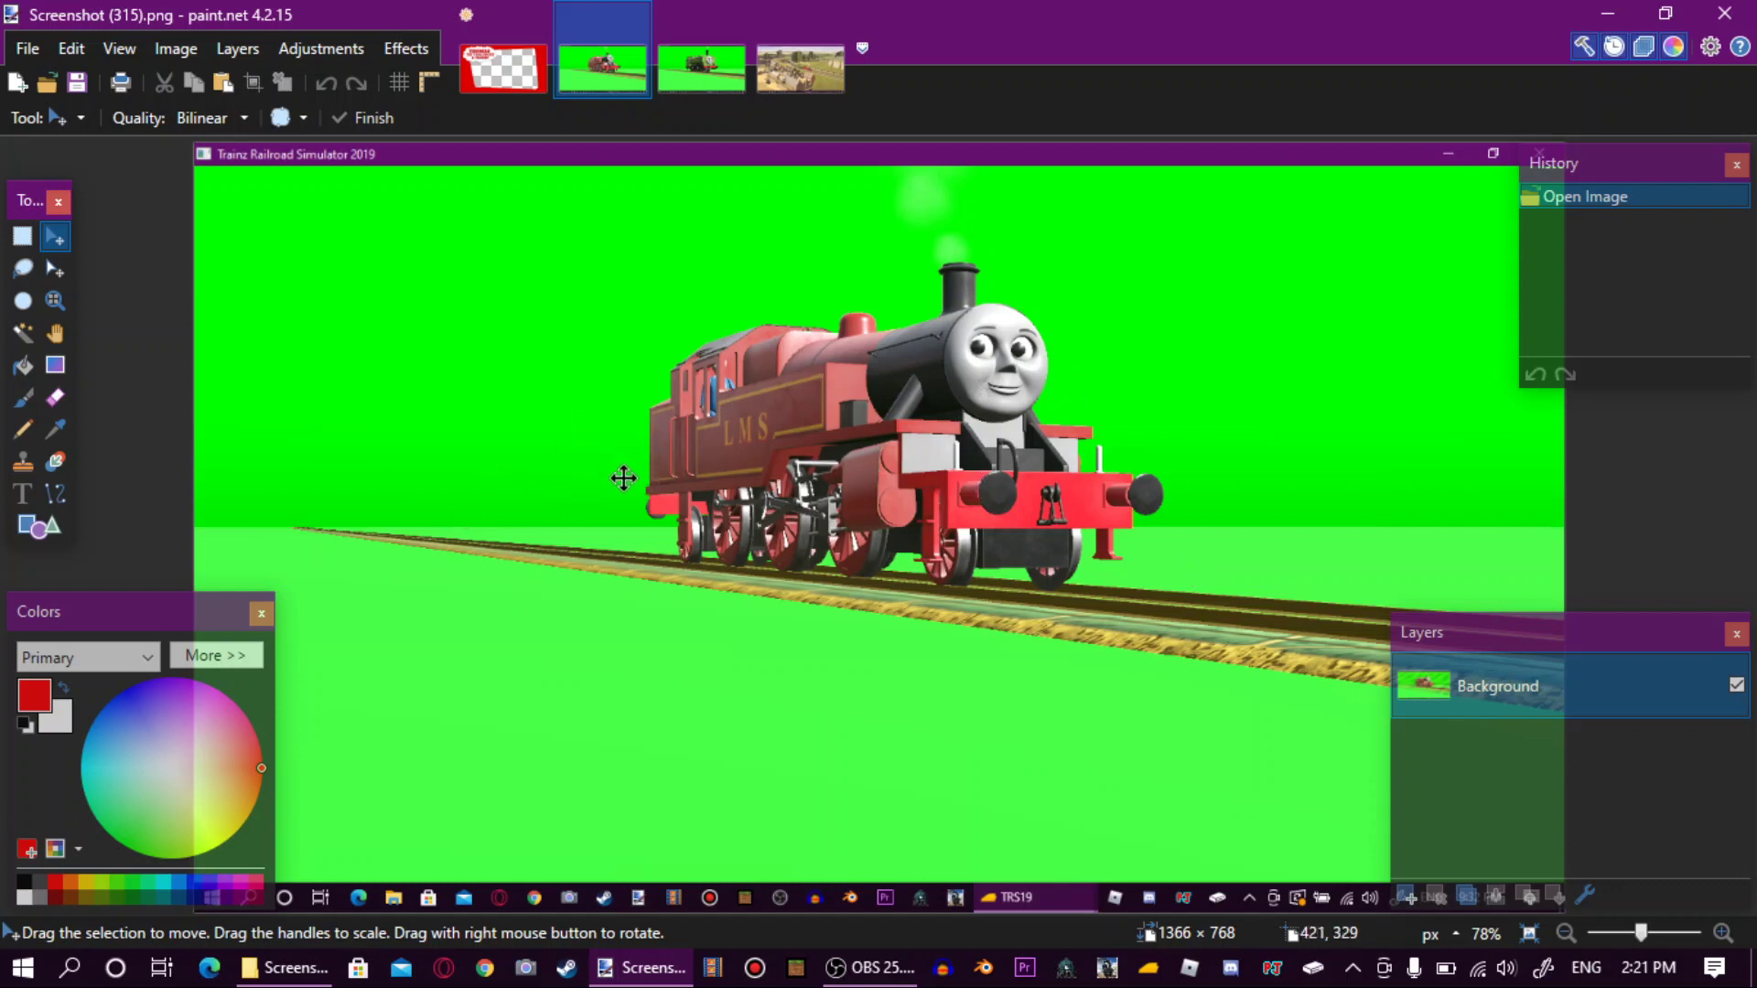
click(677, 66)
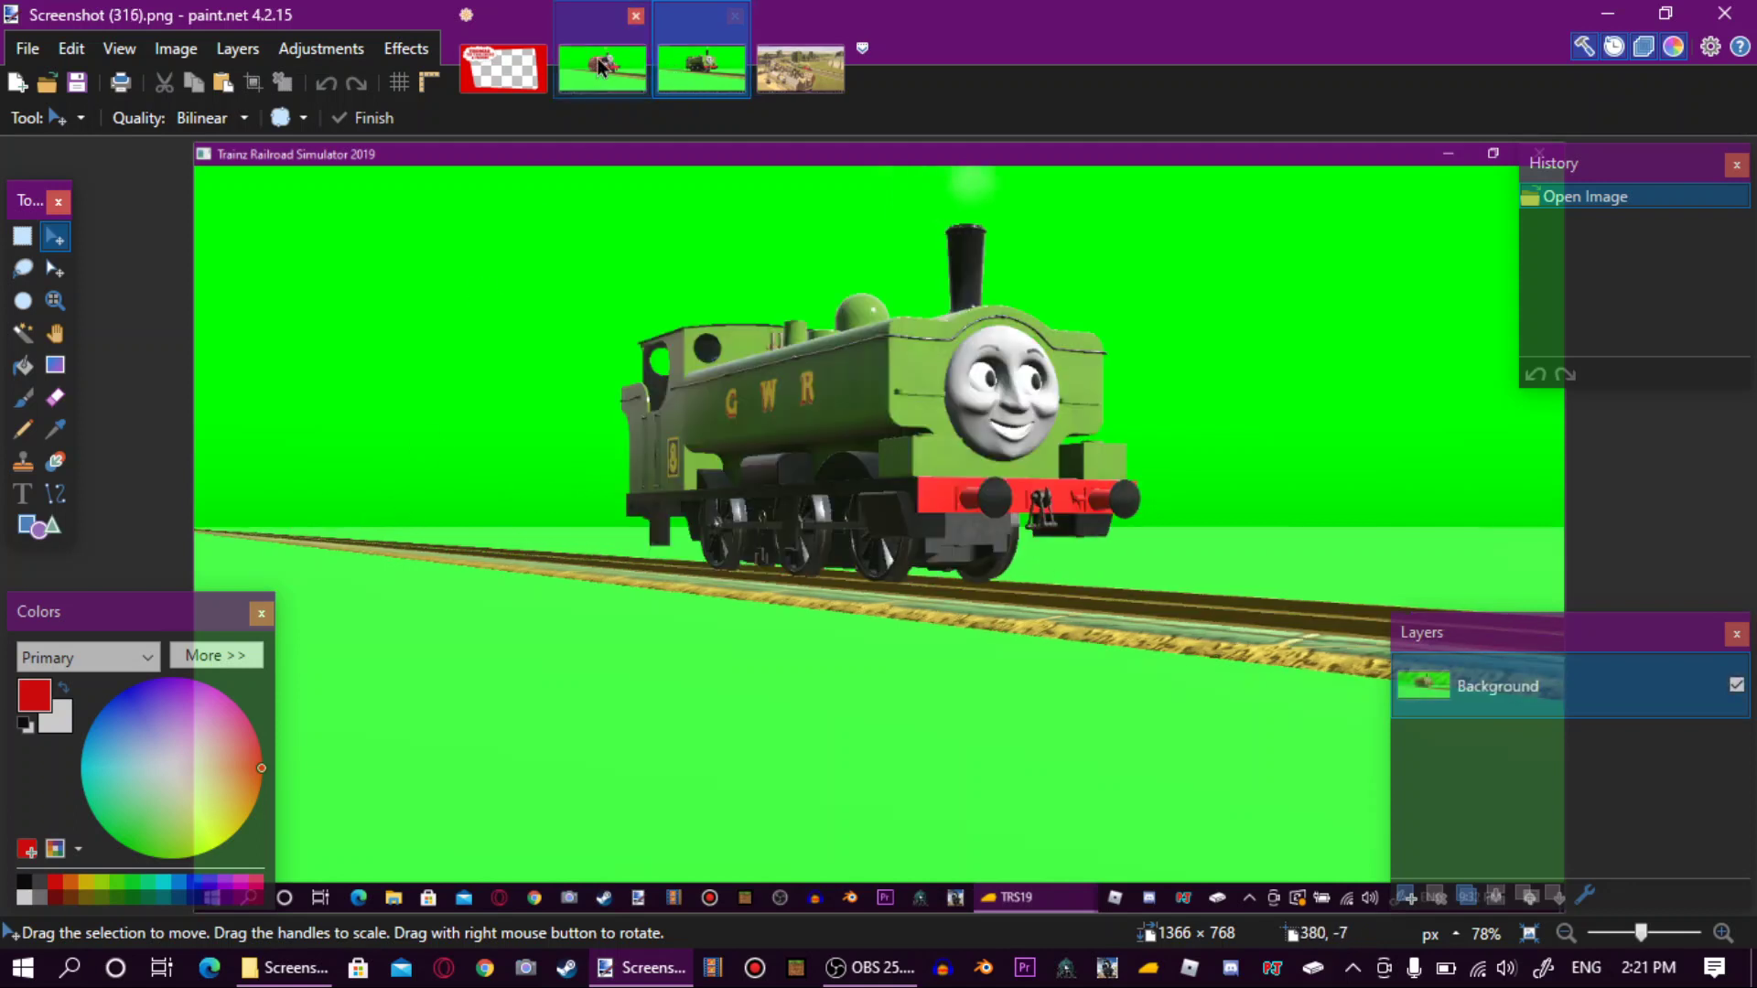
click(599, 66)
click(700, 66)
click(599, 66)
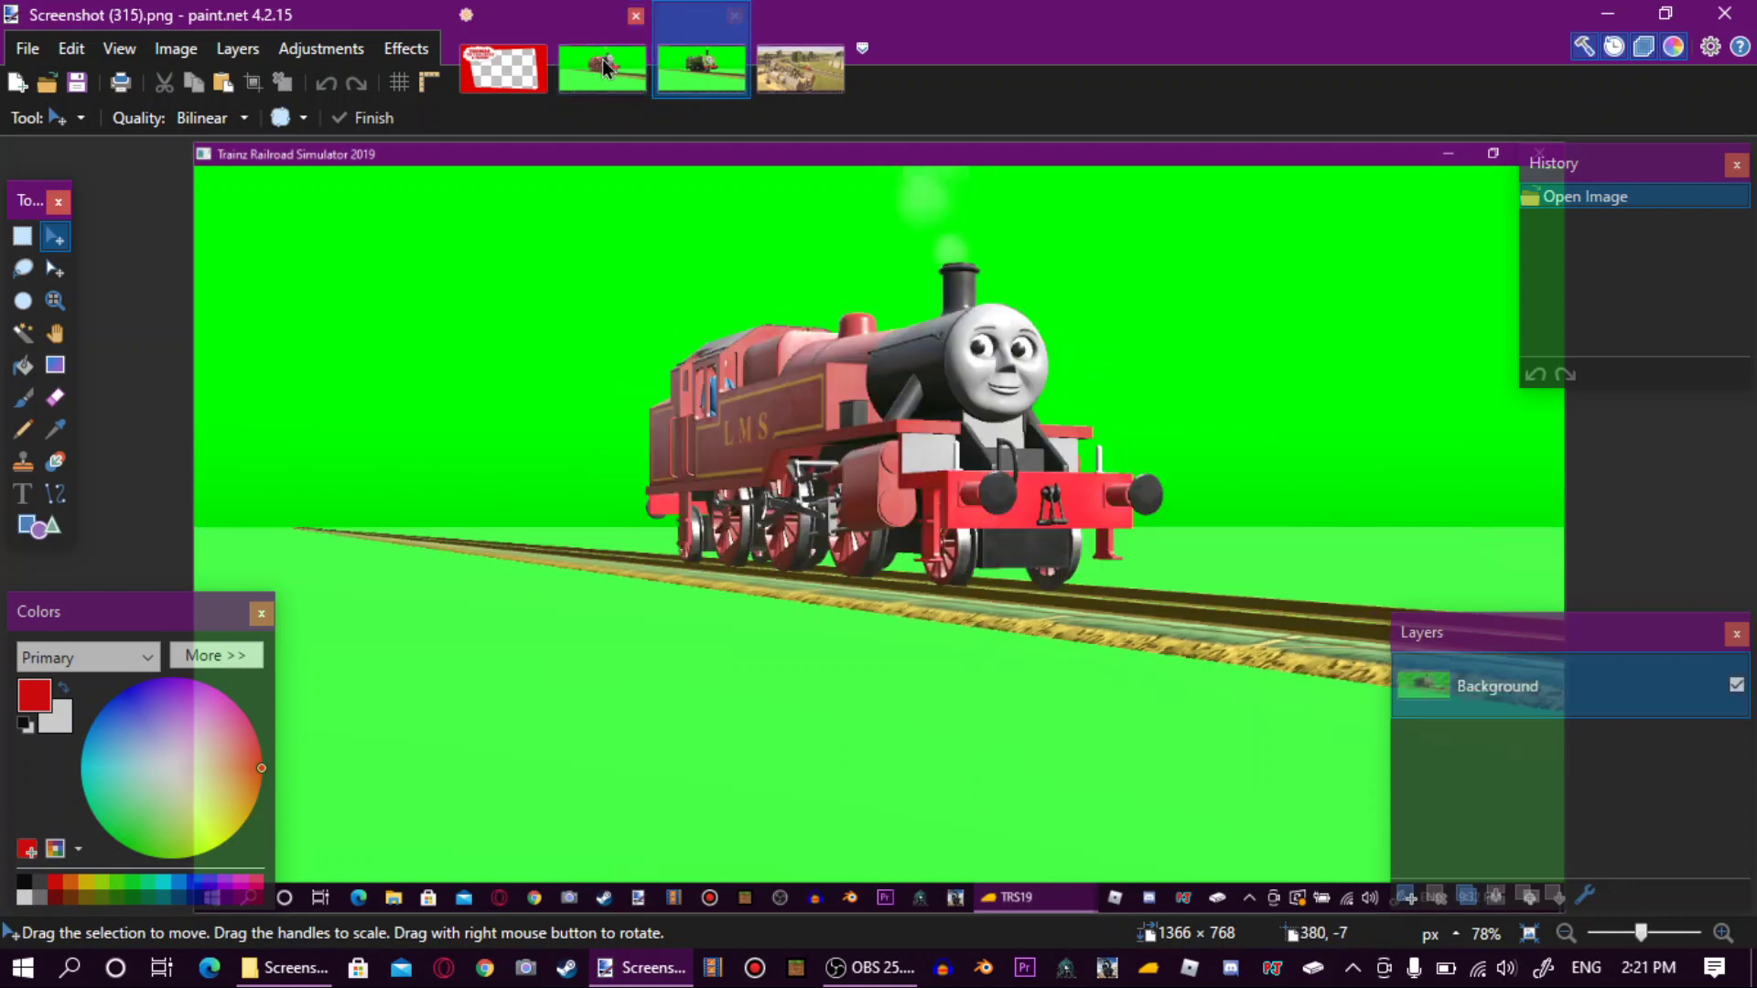
click(700, 68)
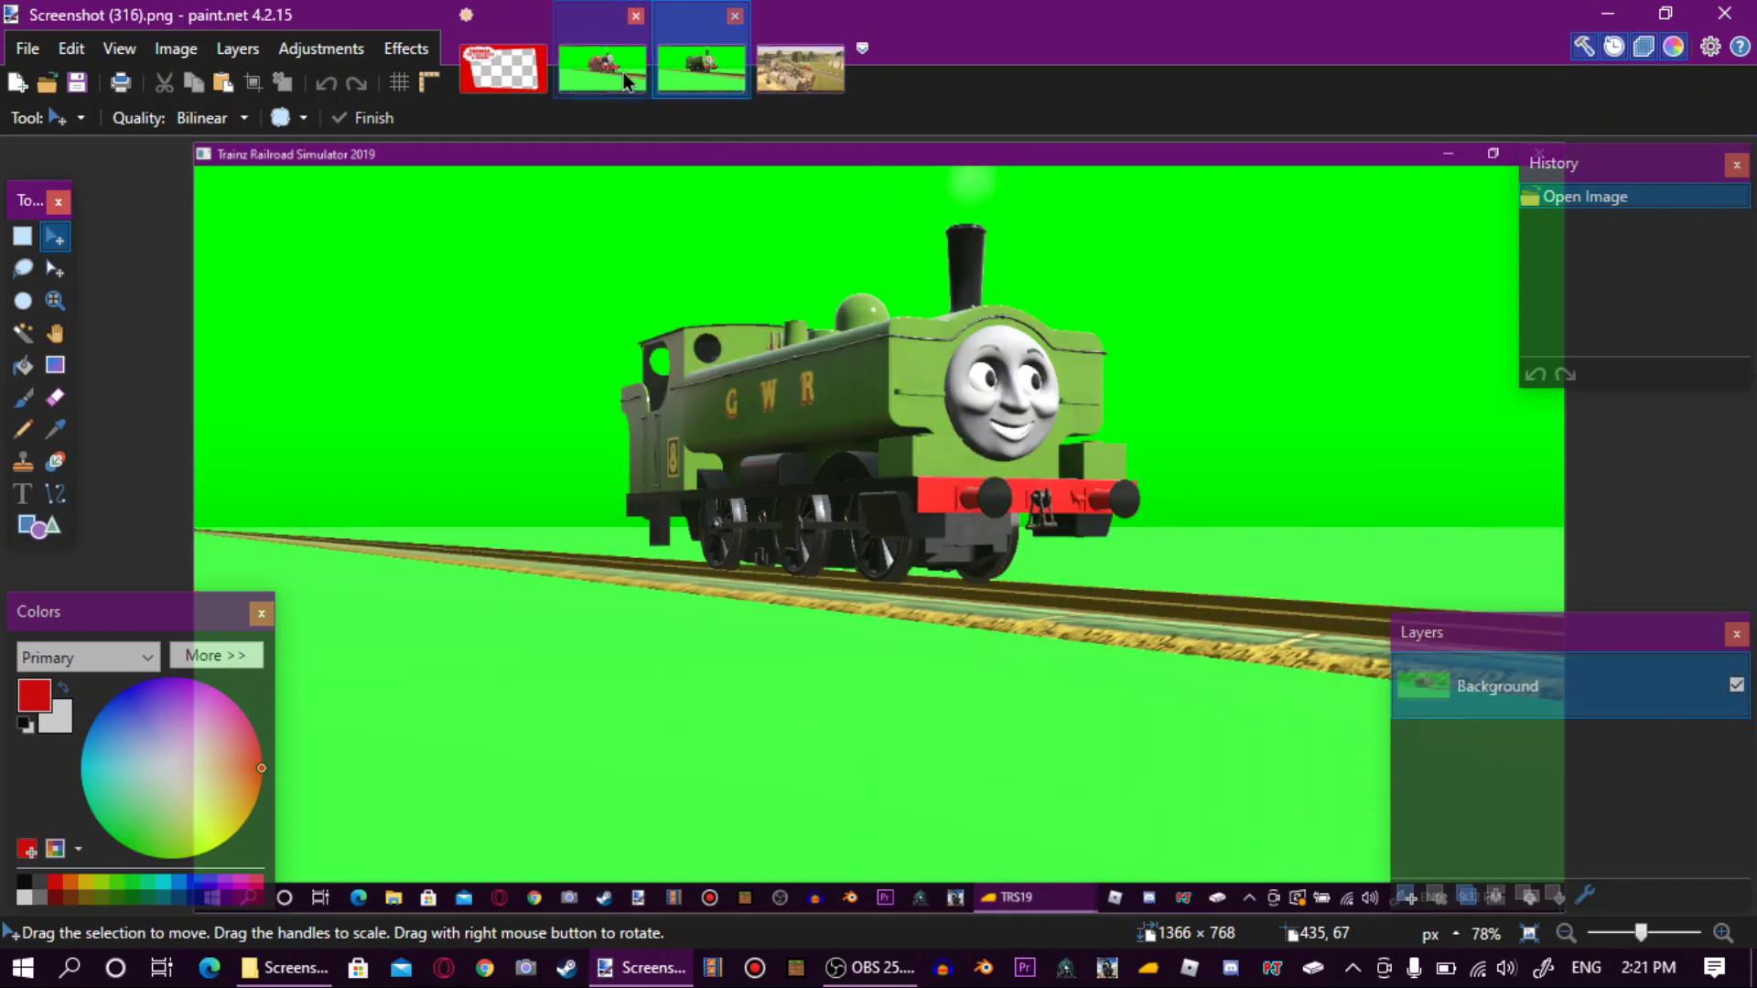
In Screenshot (315).png, select the green background with the Magic Wand at 50% tolerance, including the unselected speck above the funnel.
click(602, 69)
click(700, 68)
click(567, 87)
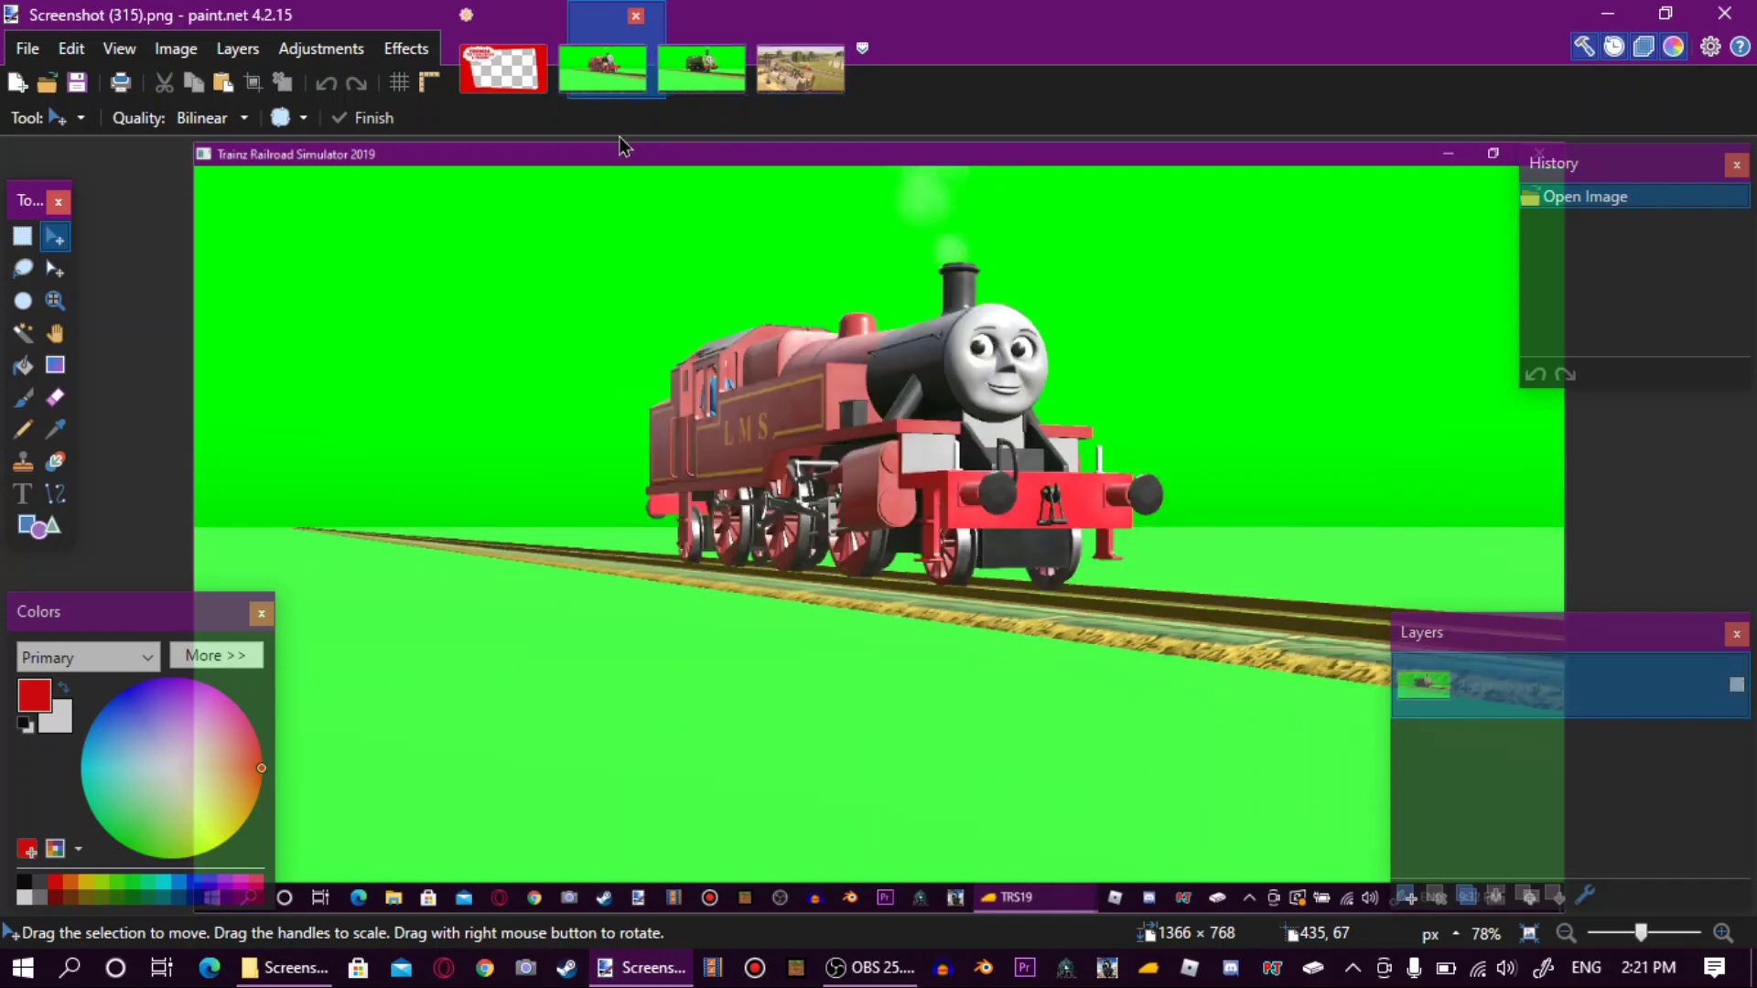
click(23, 332)
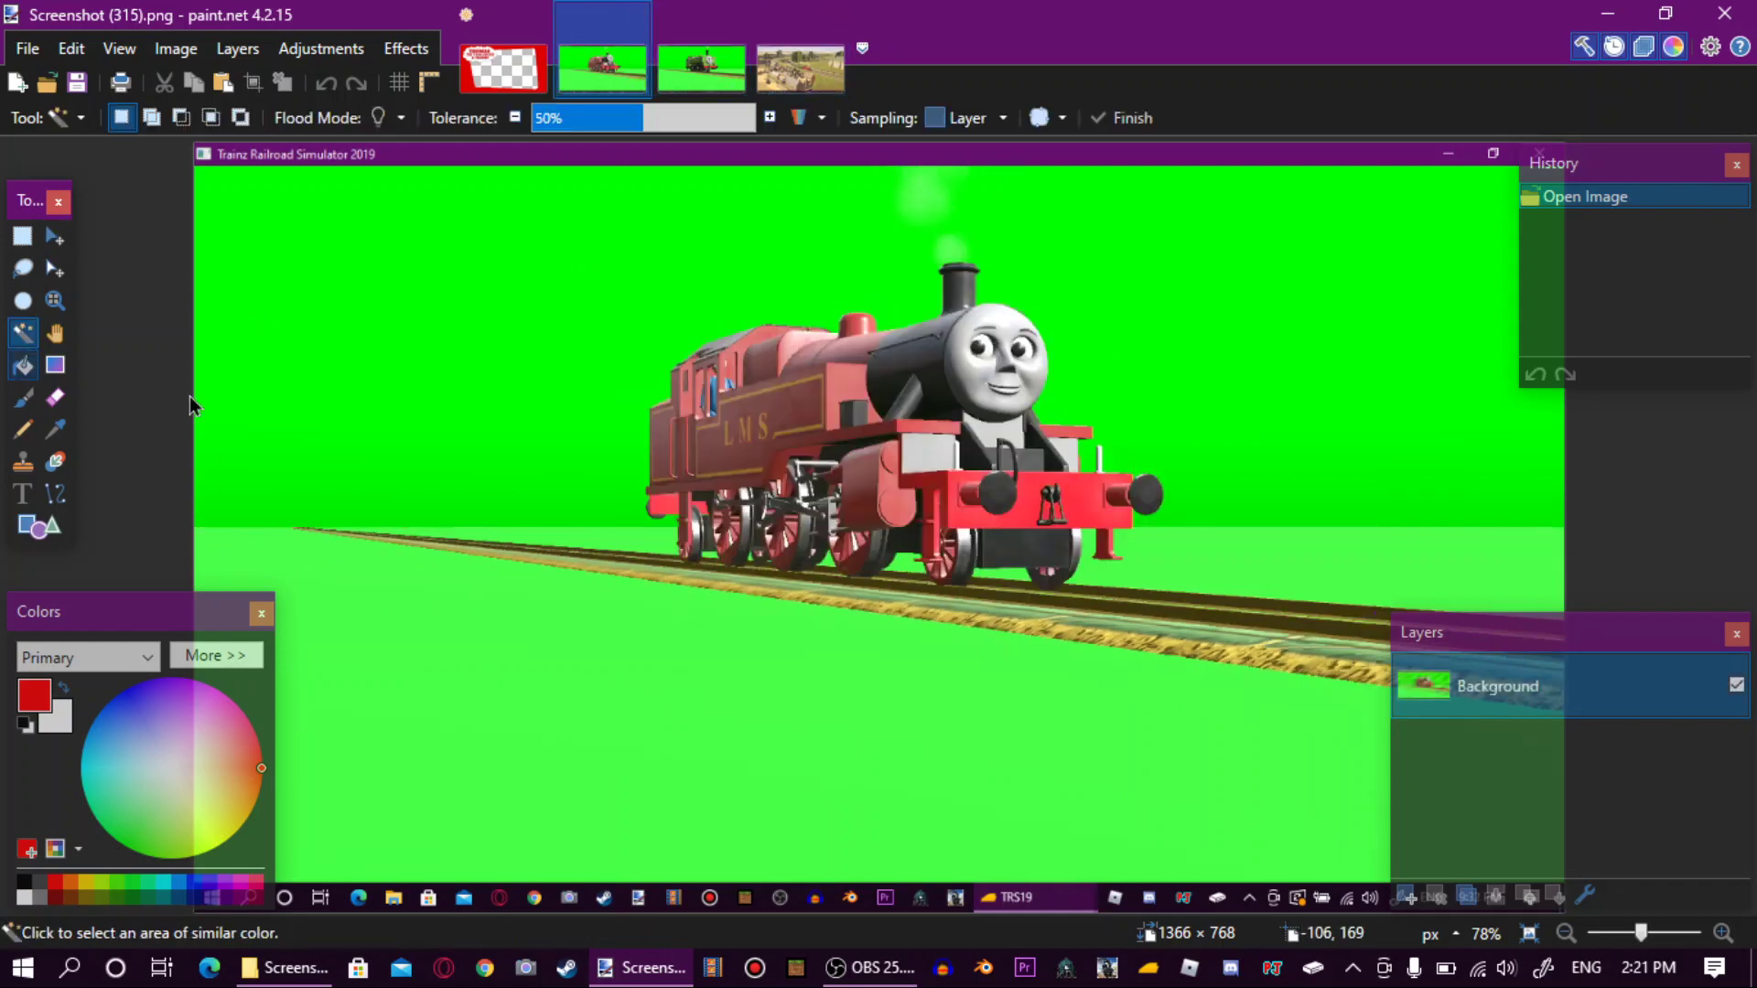
click(498, 323)
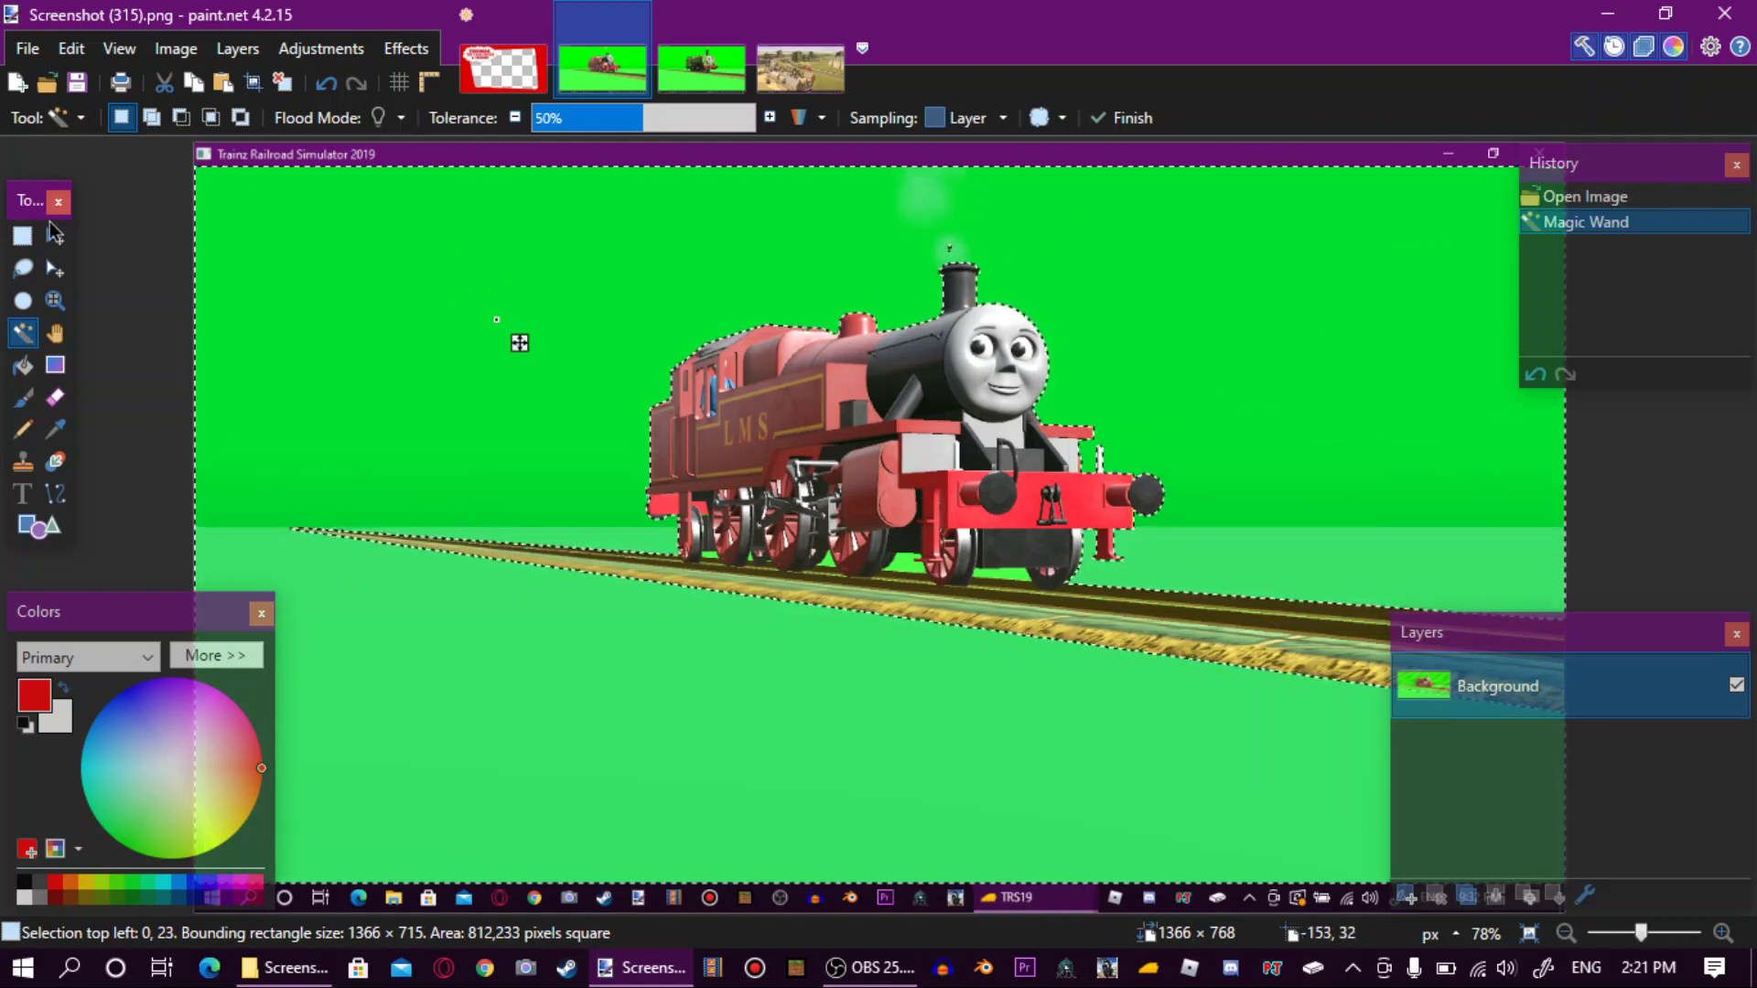
click(23, 243)
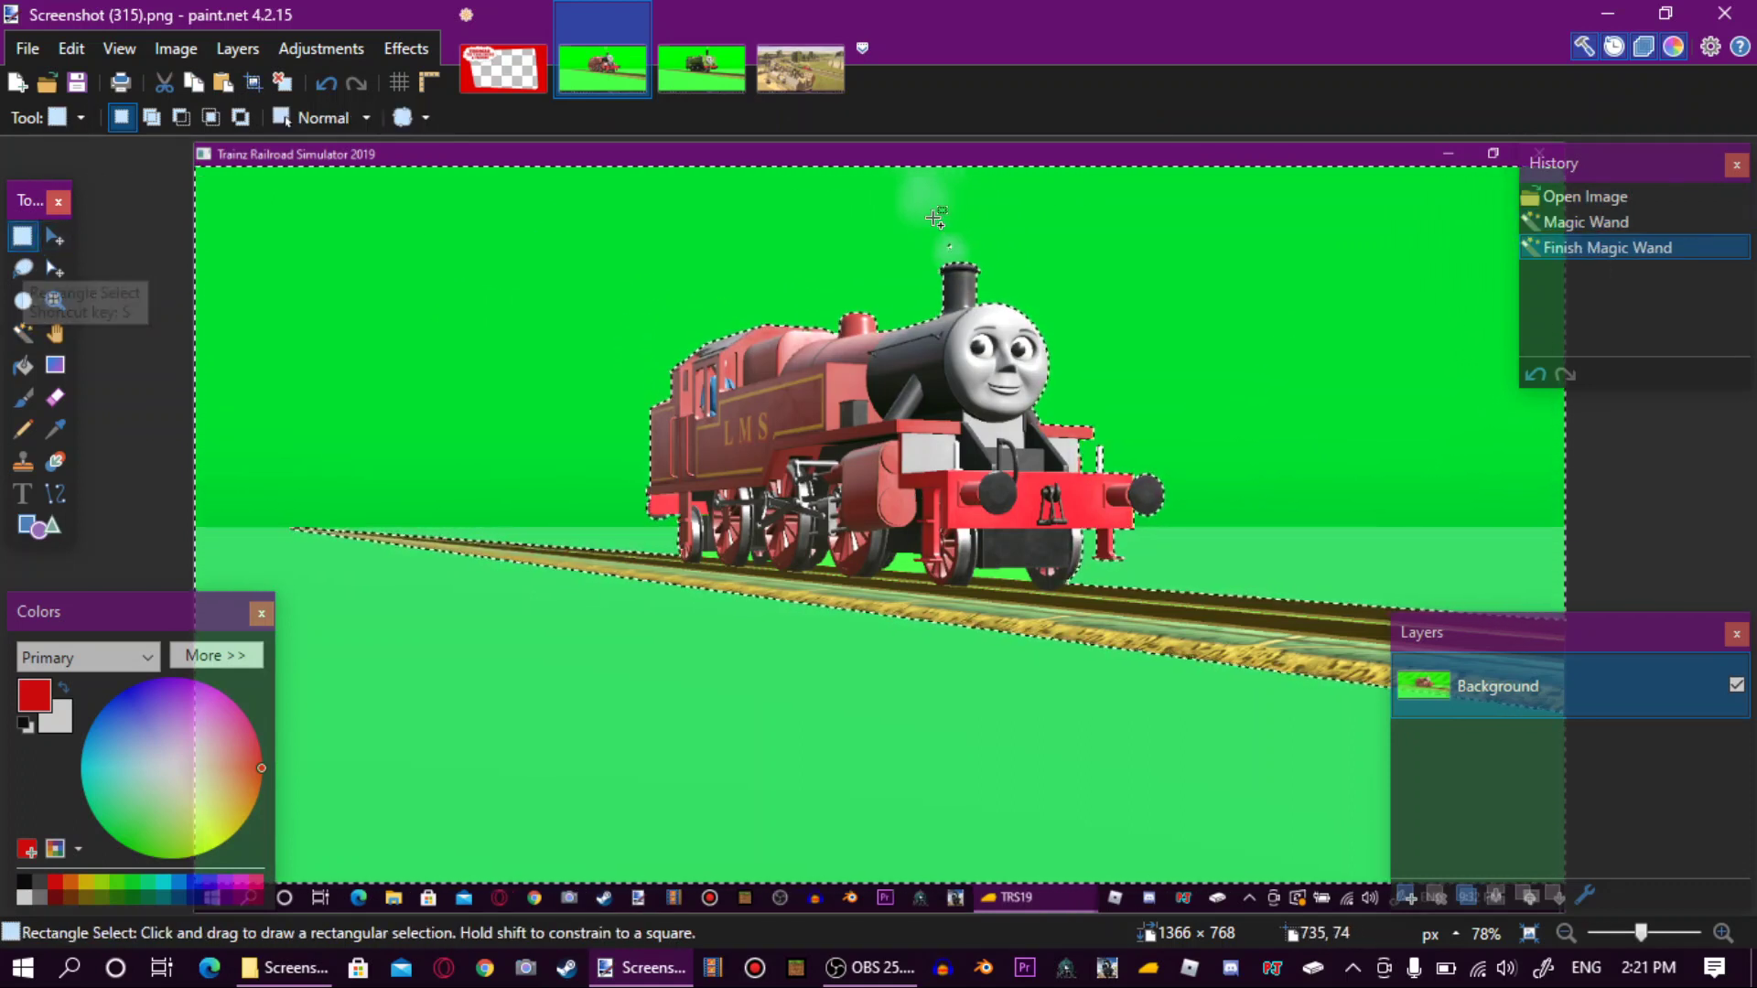
drag(933, 218, 908, 303)
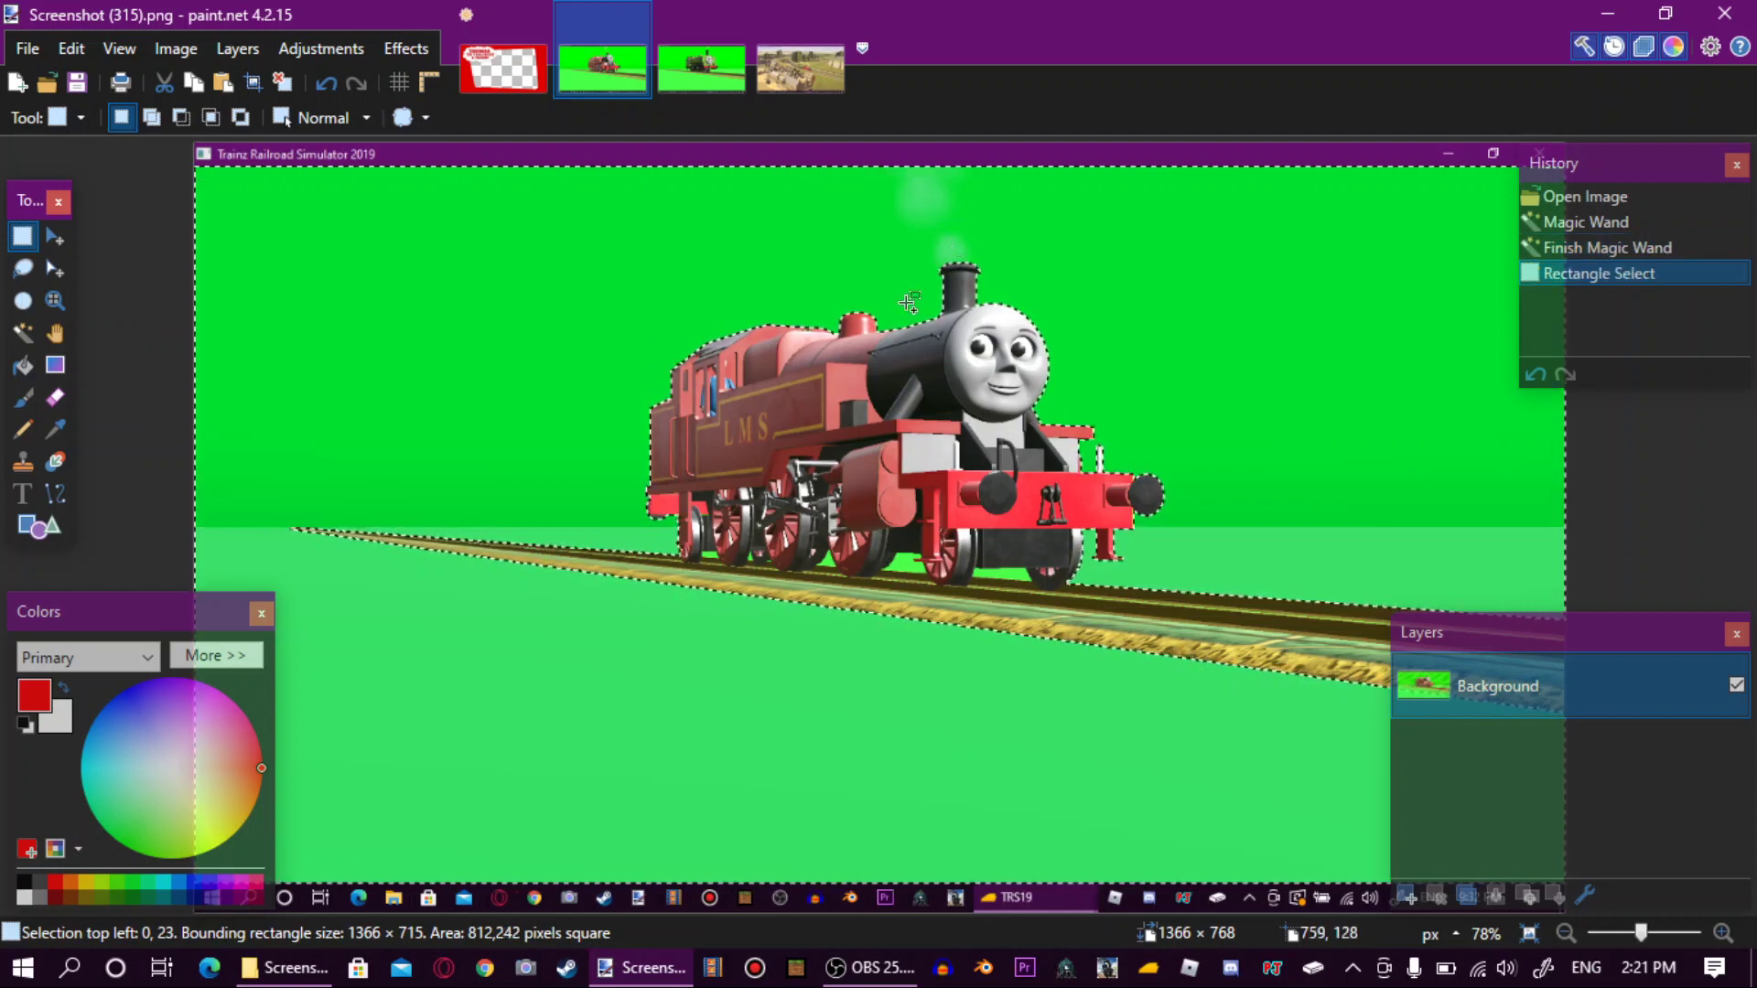
Add the green gaps between the red engine's wheels to the background selection with the Magic Wand.
click(24, 333)
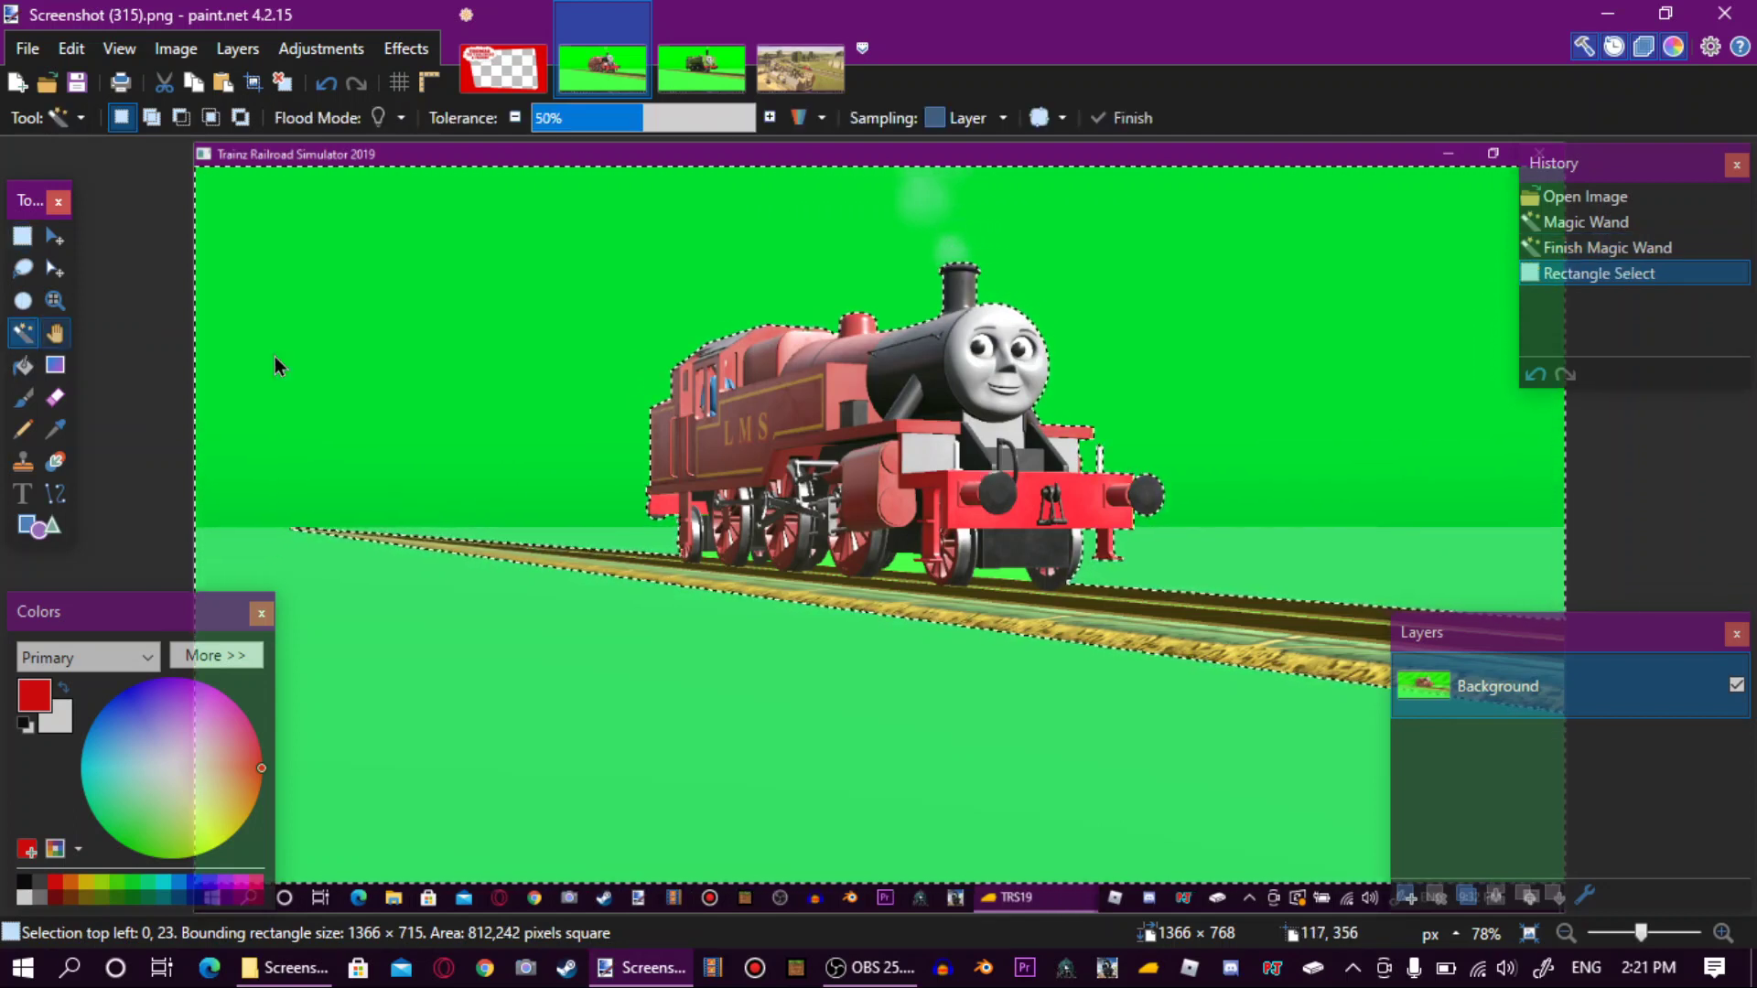
ctrl+click(899, 560)
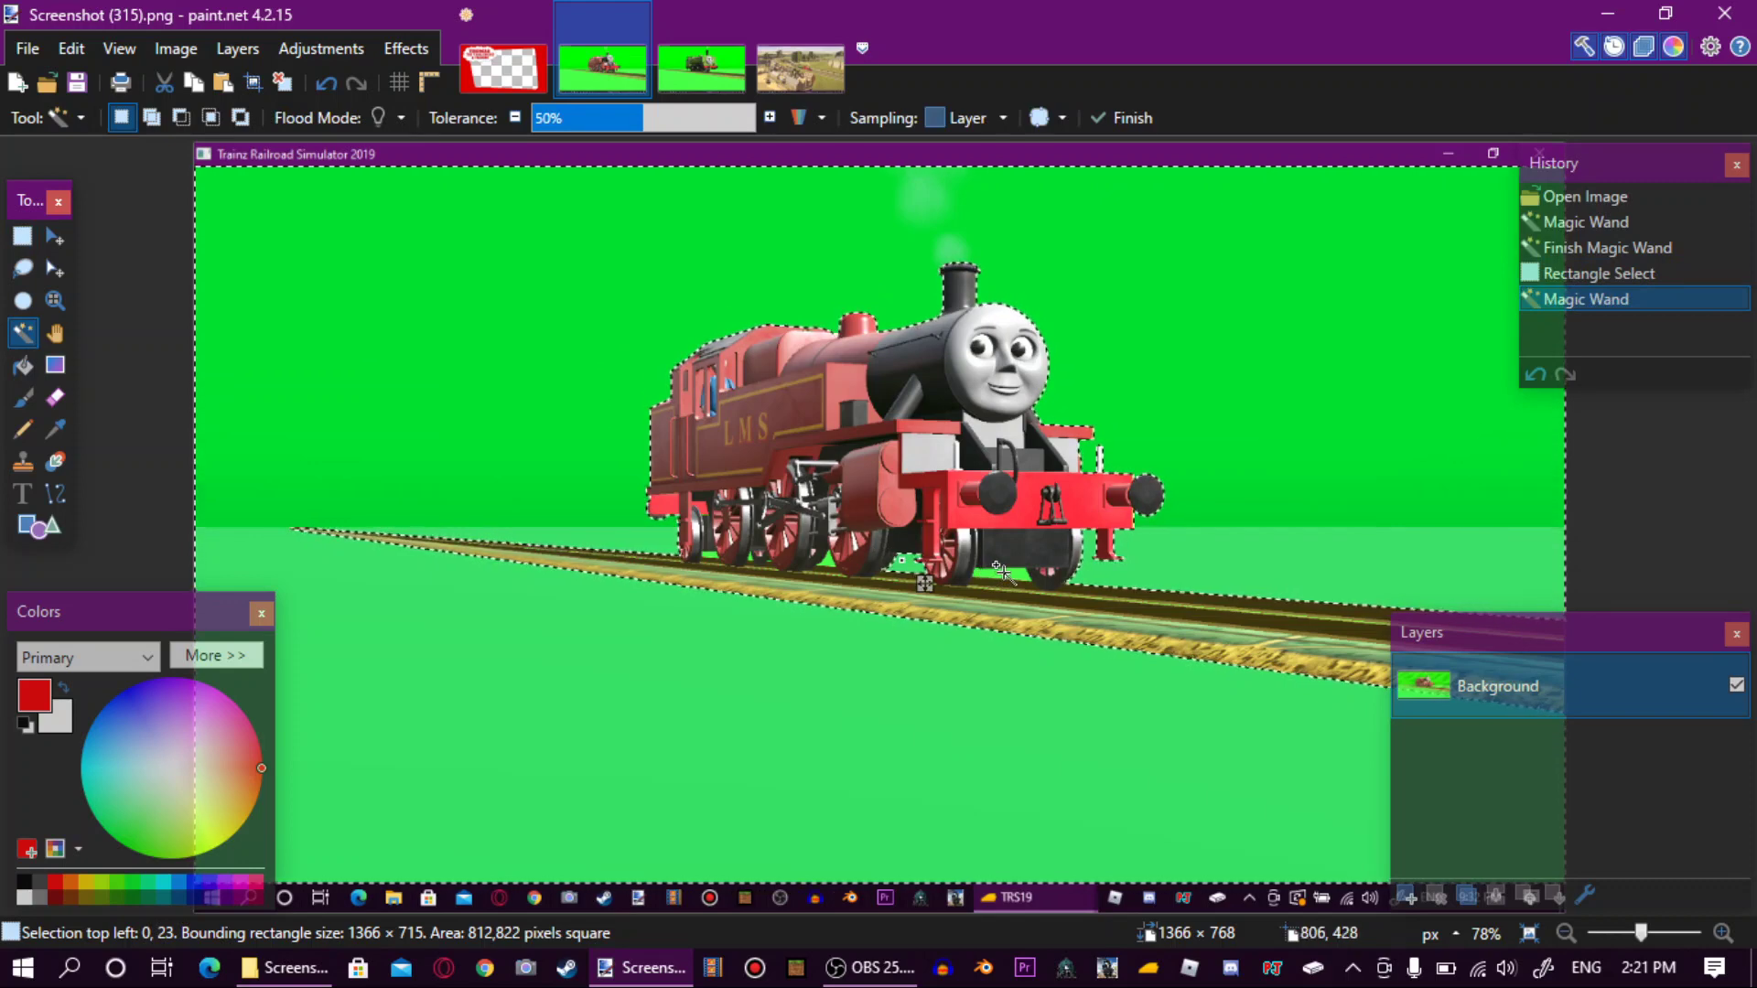
ctrl+click(940, 549)
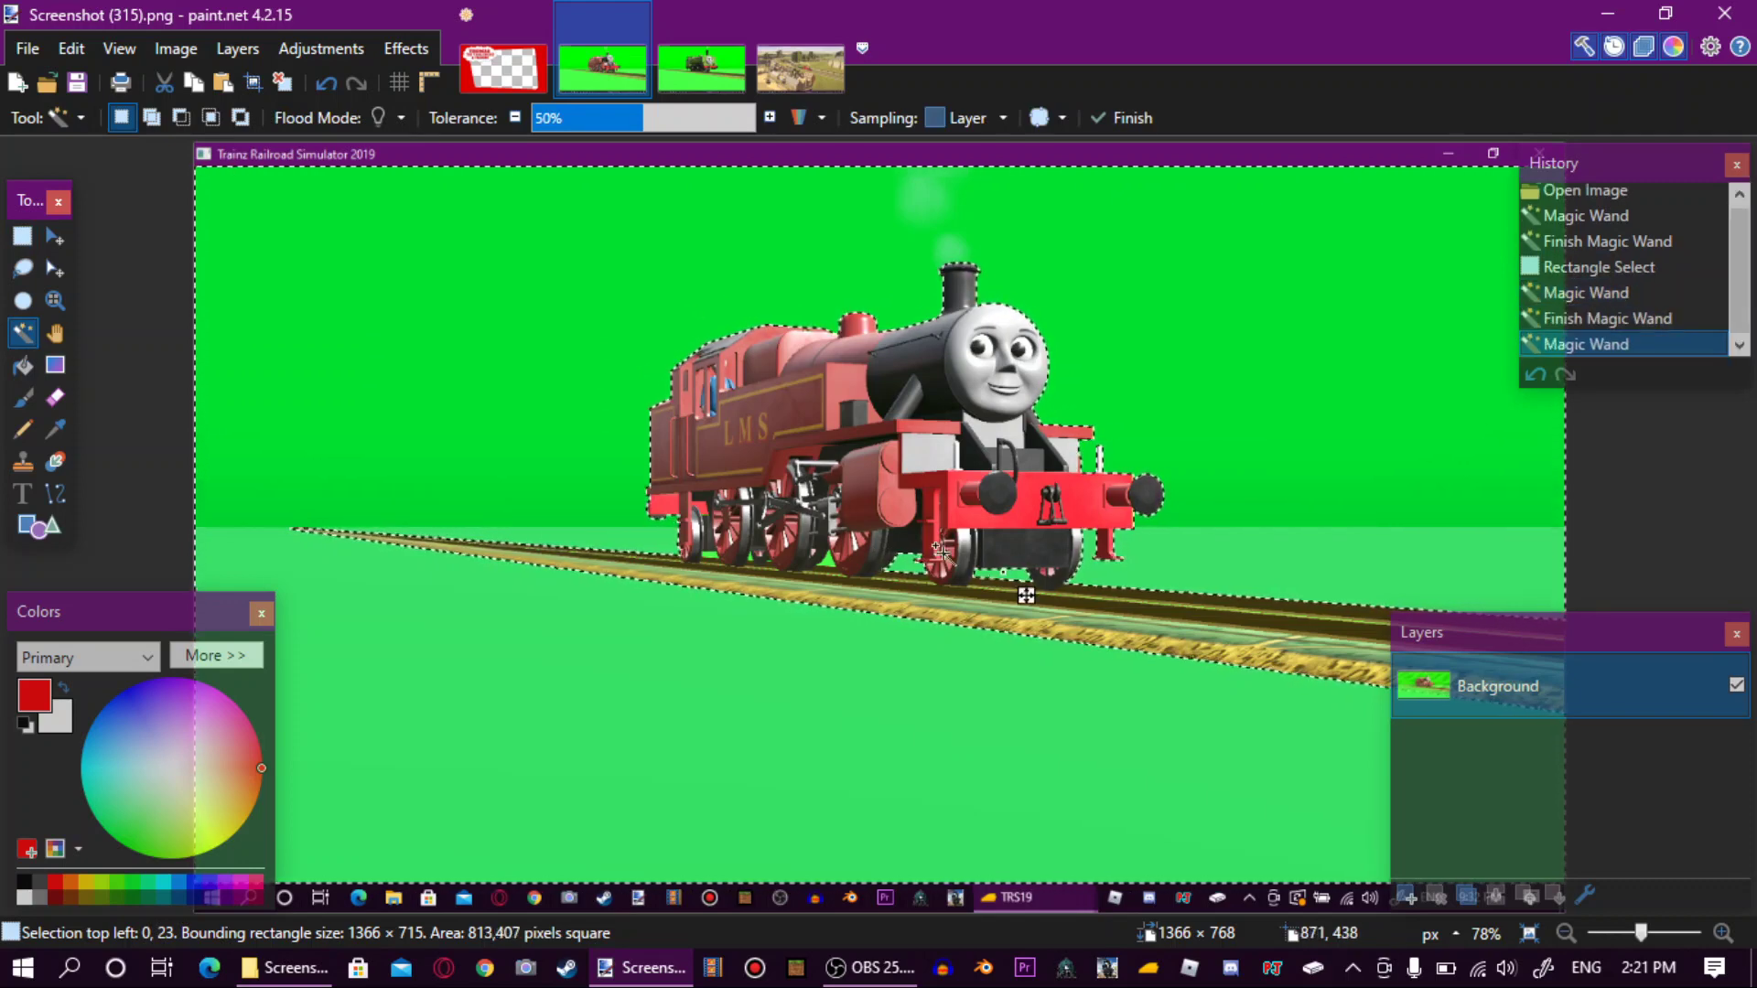
ctrl+click(822, 560)
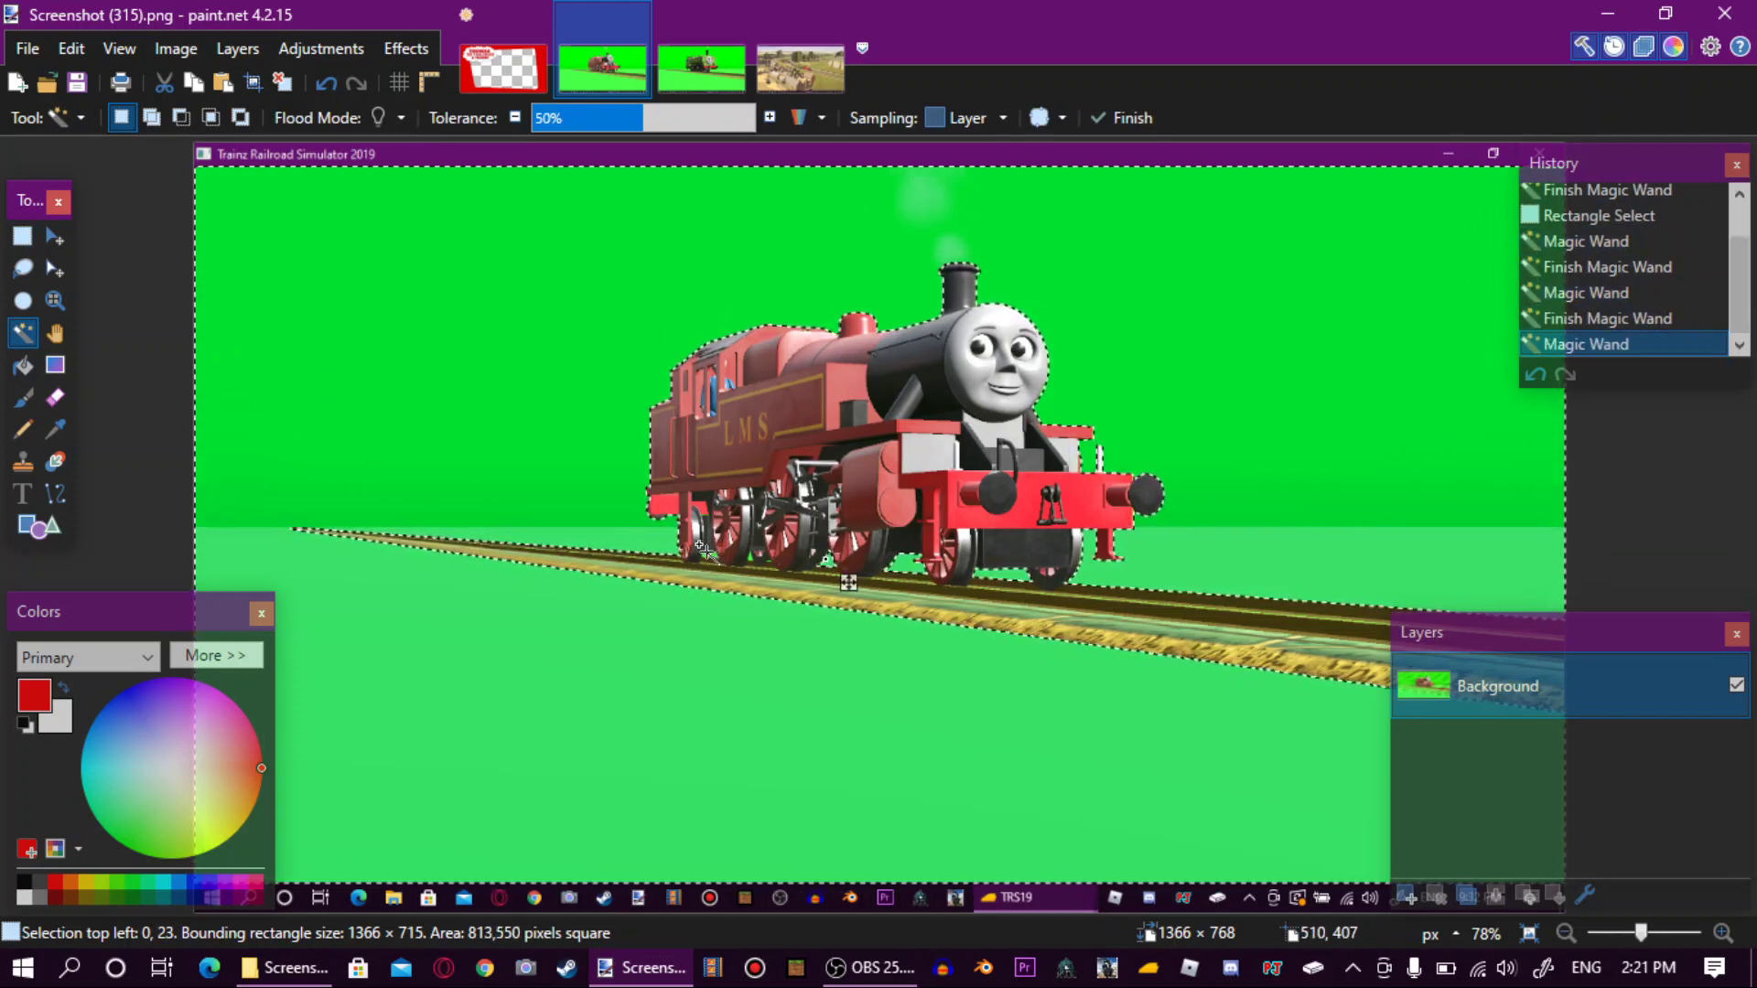
ctrl+click(737, 550)
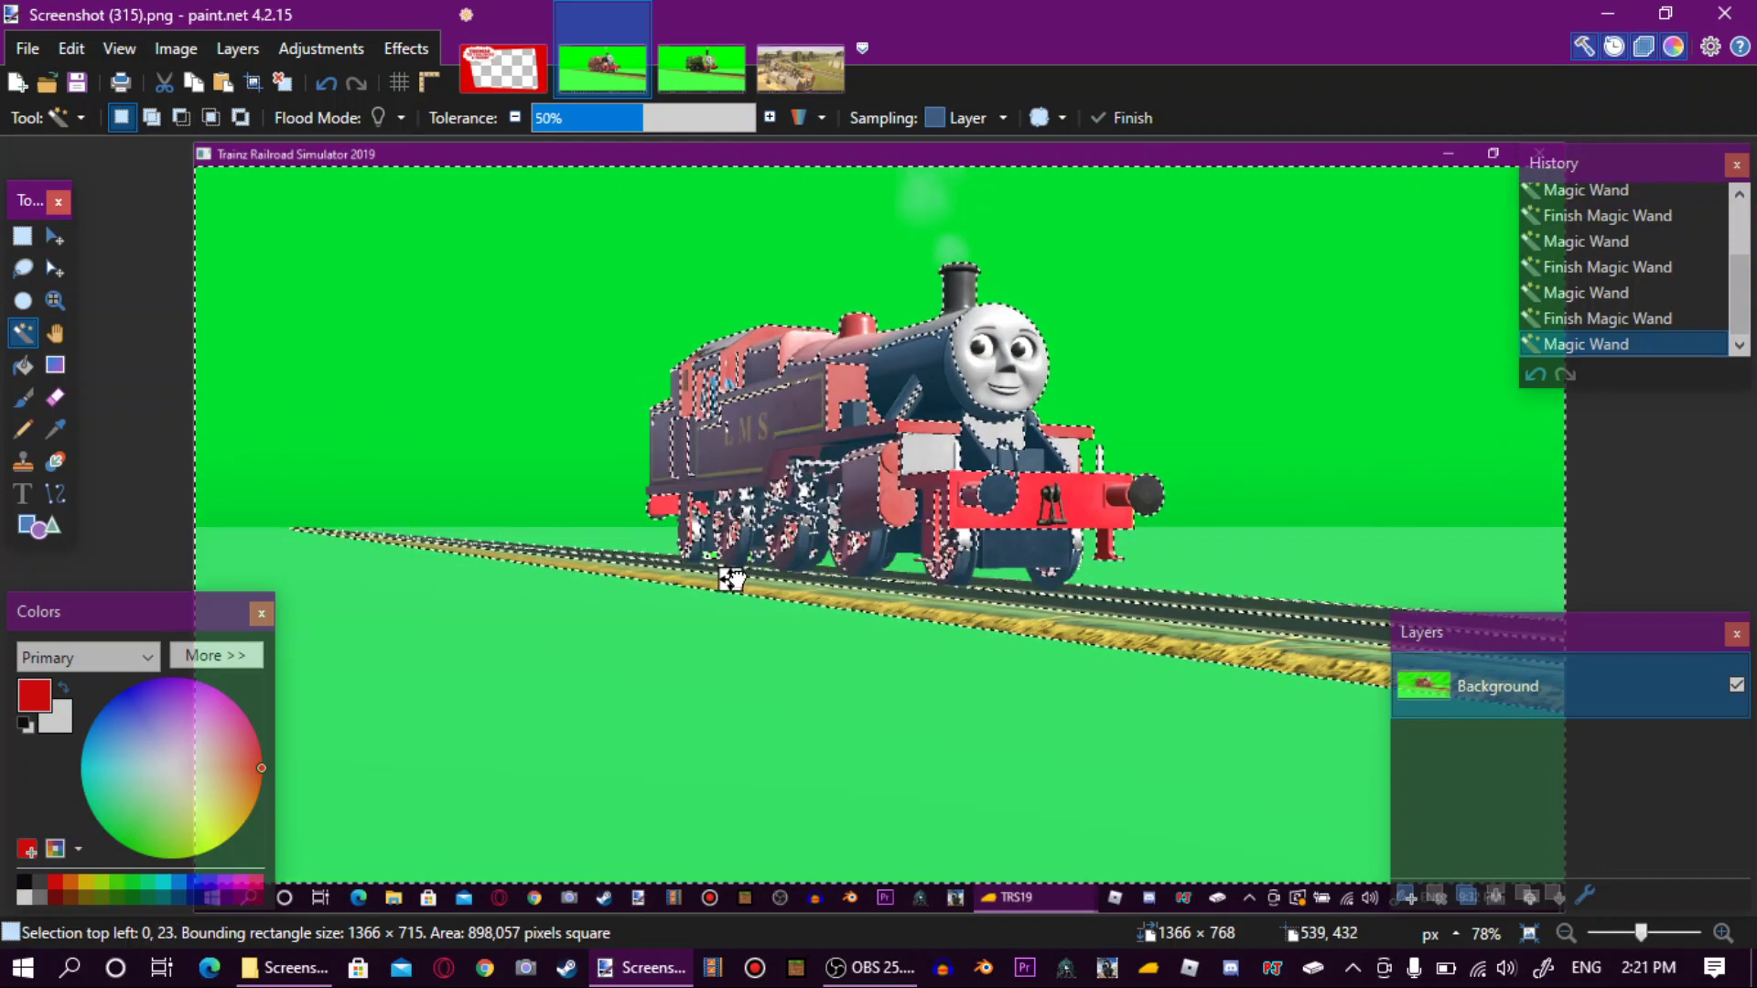
drag(732, 578, 743, 564)
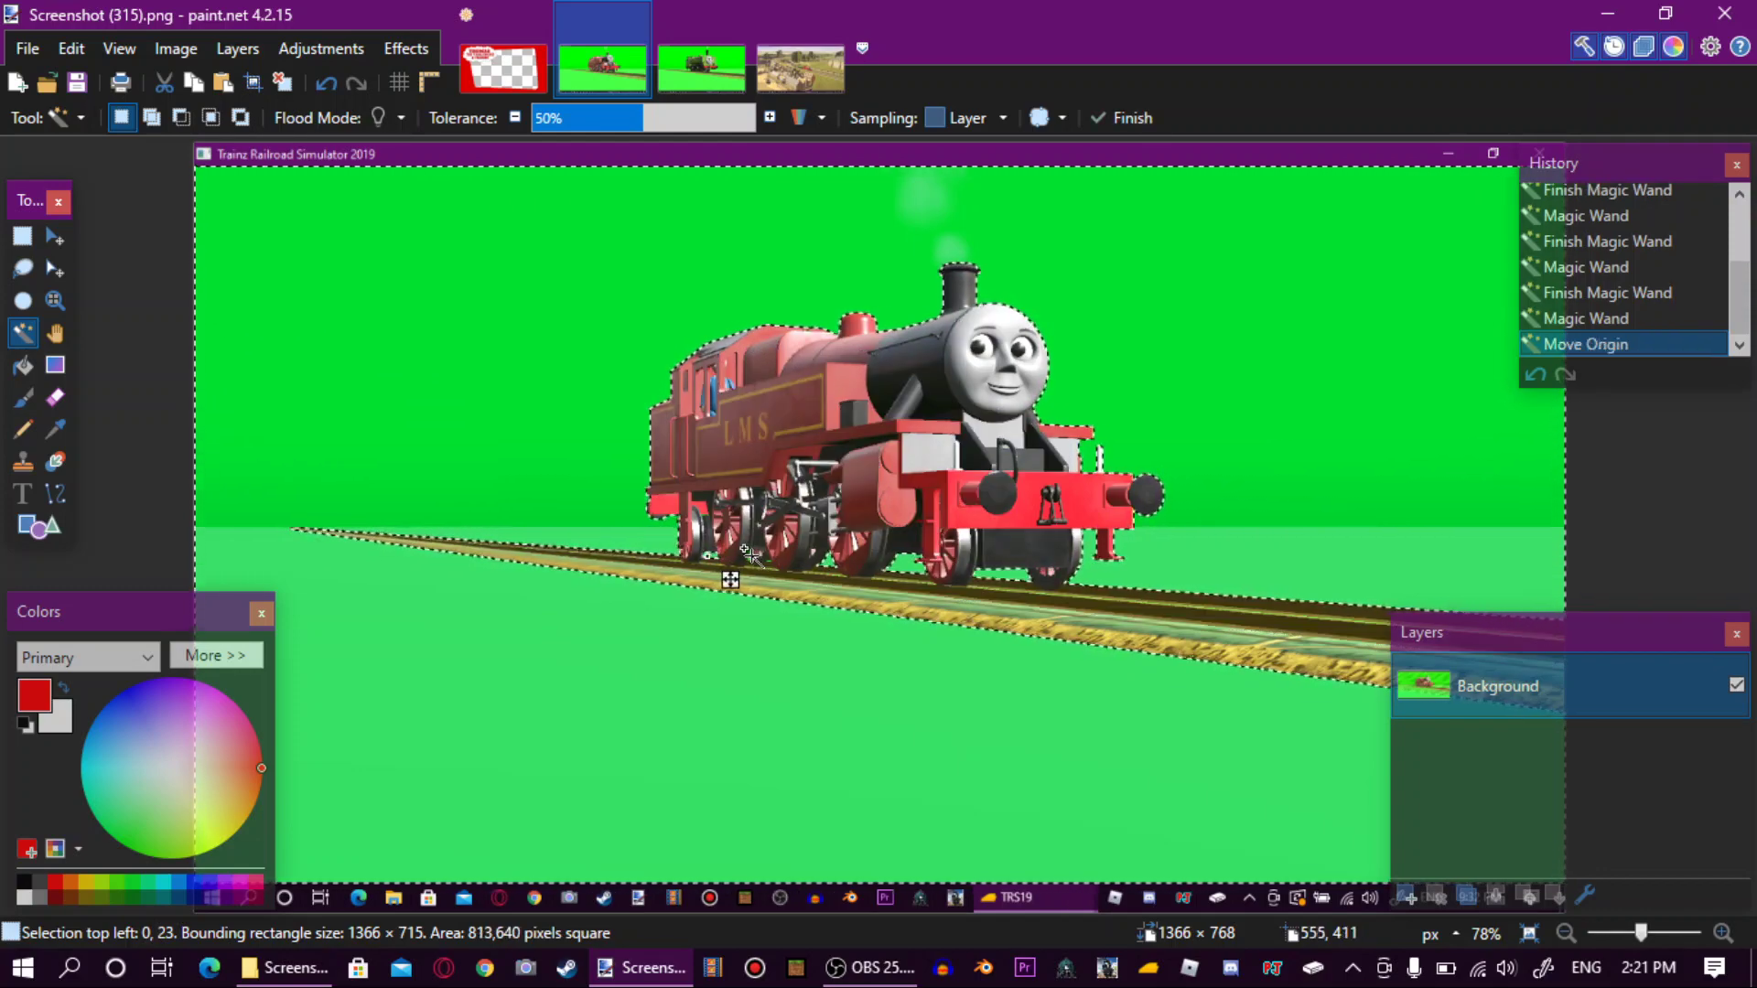
ctrl+click(784, 564)
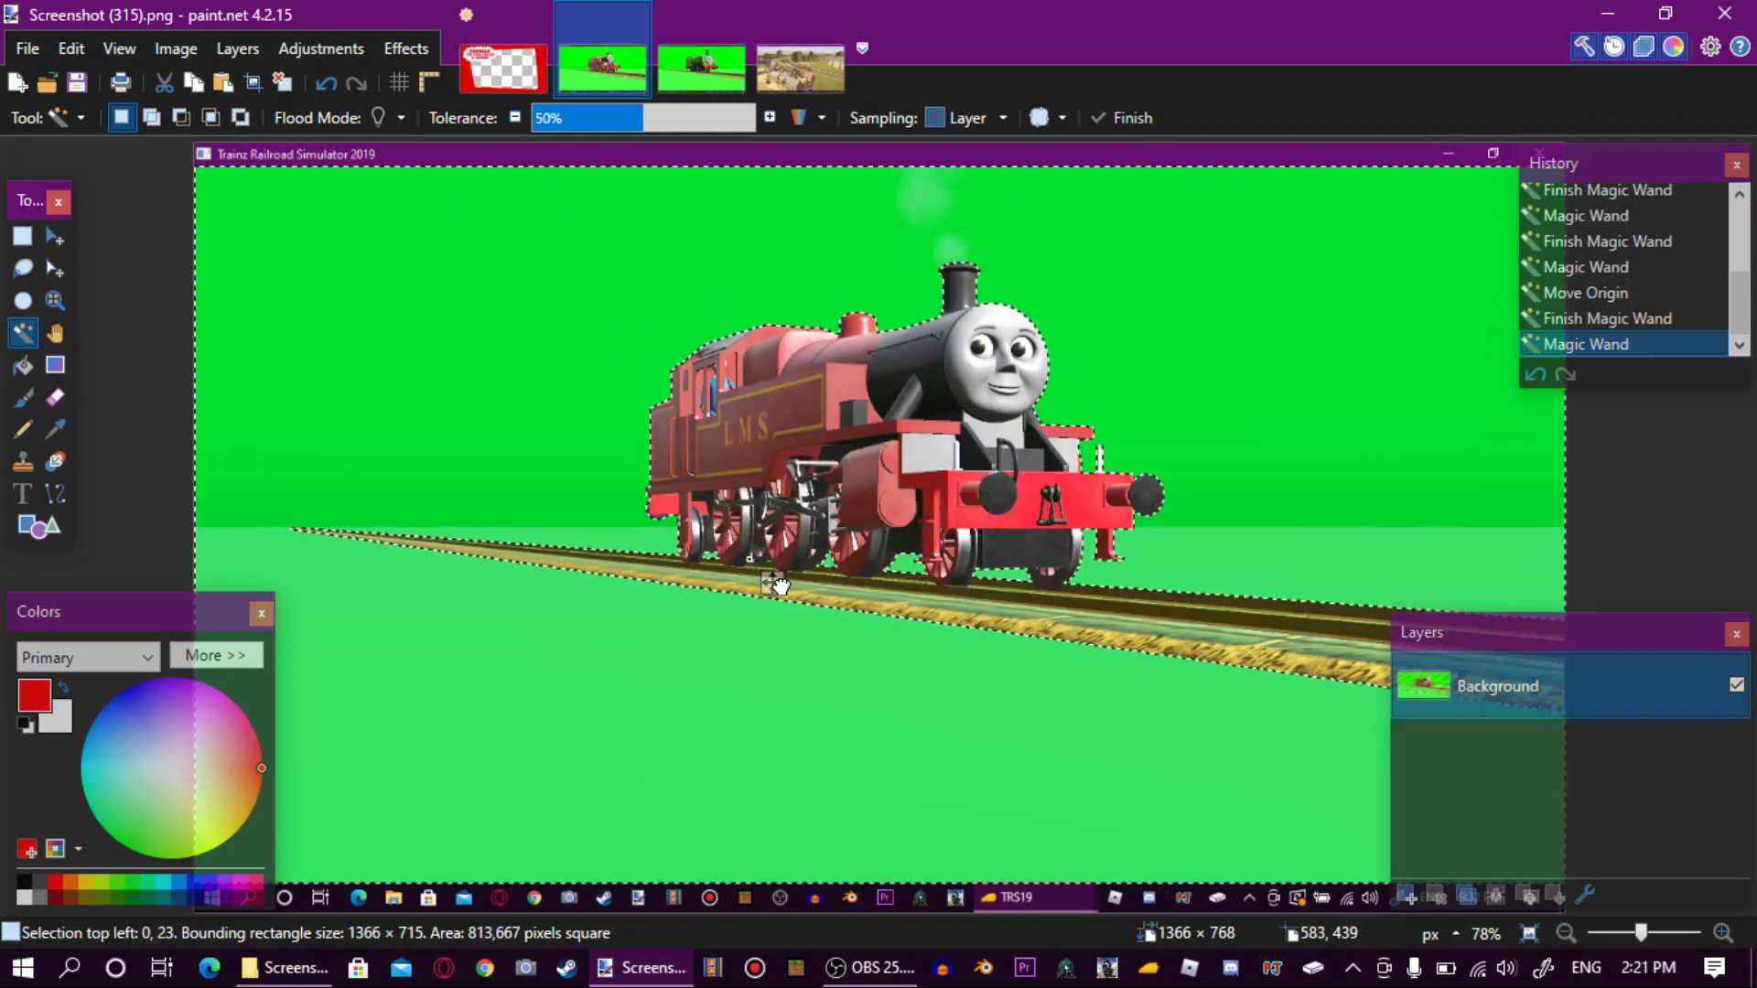
drag(779, 586, 794, 581)
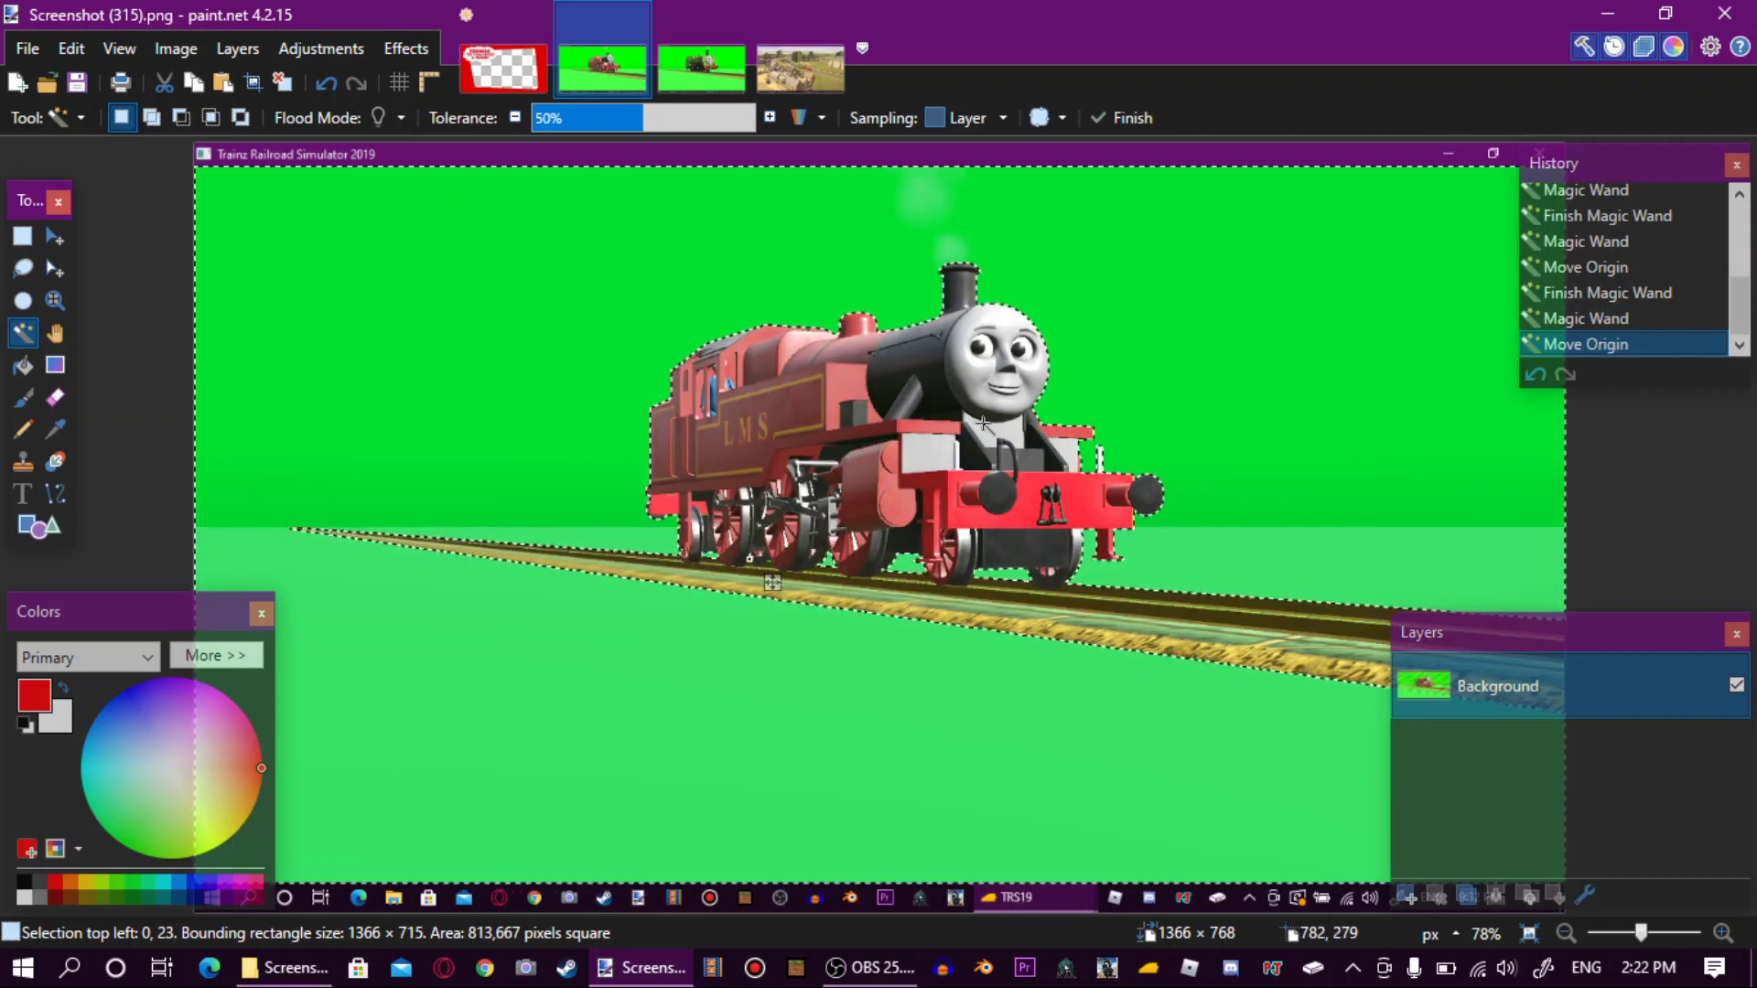
Erase the selected green background with the Eraser at brush width 1000, and clear the selection.
click(62, 403)
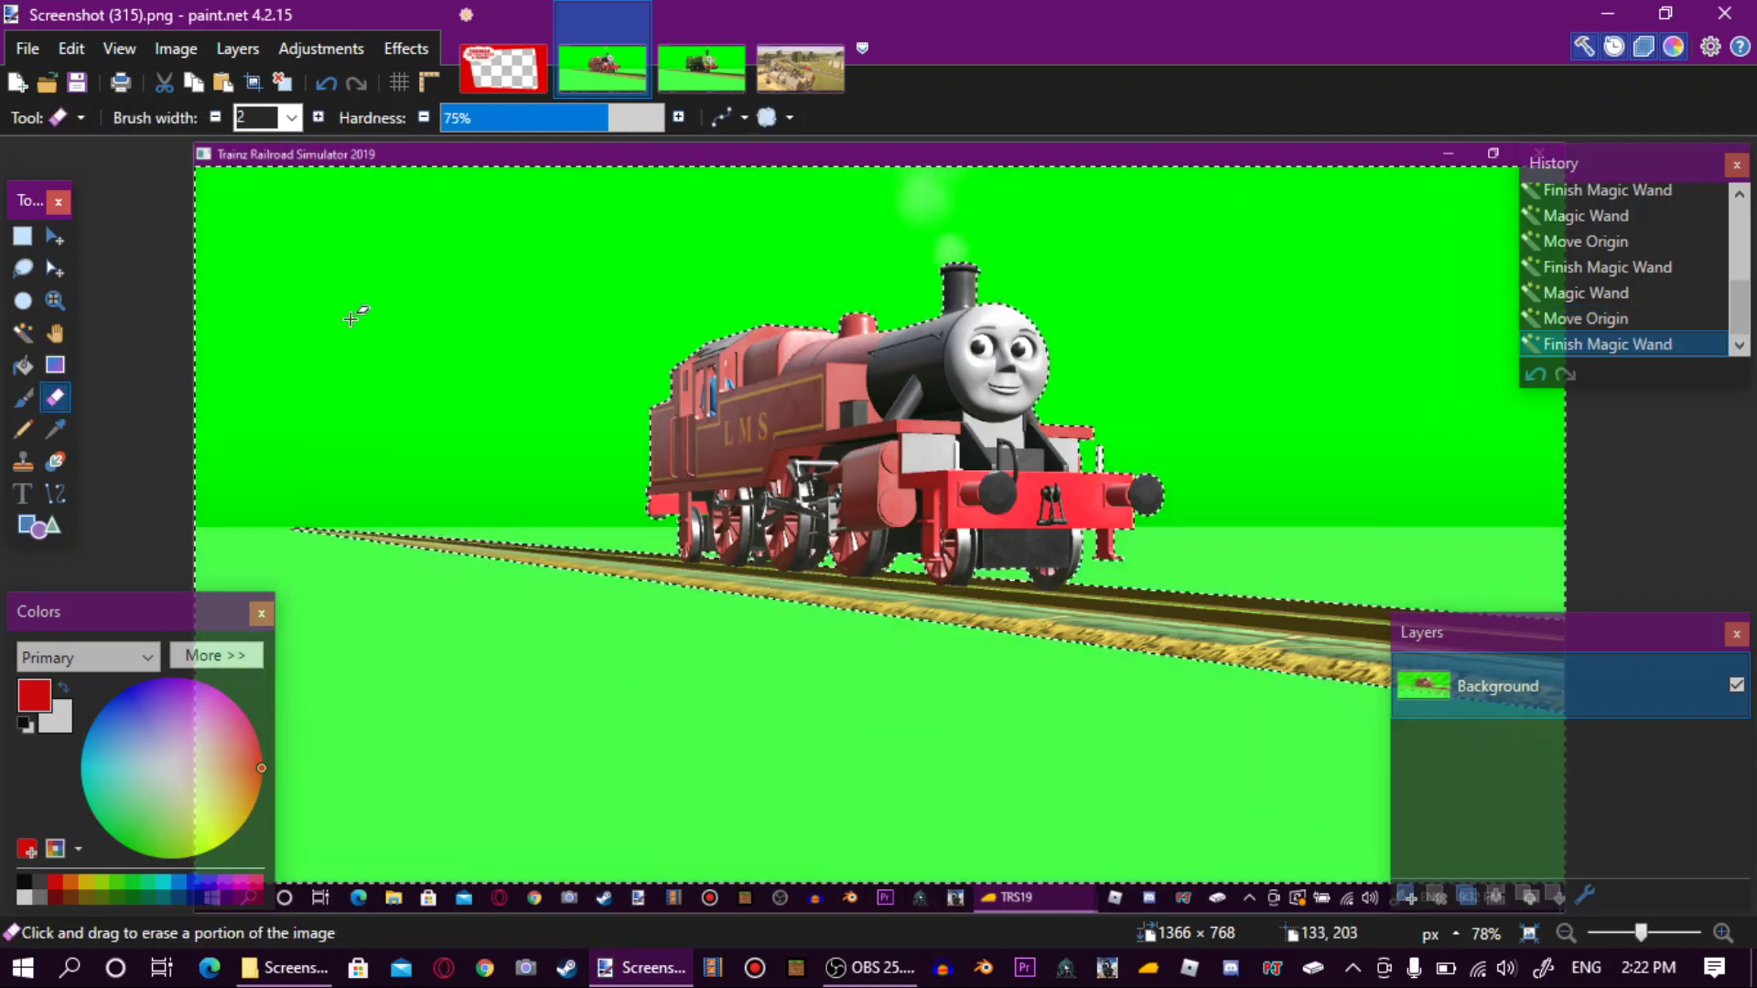
click(291, 117)
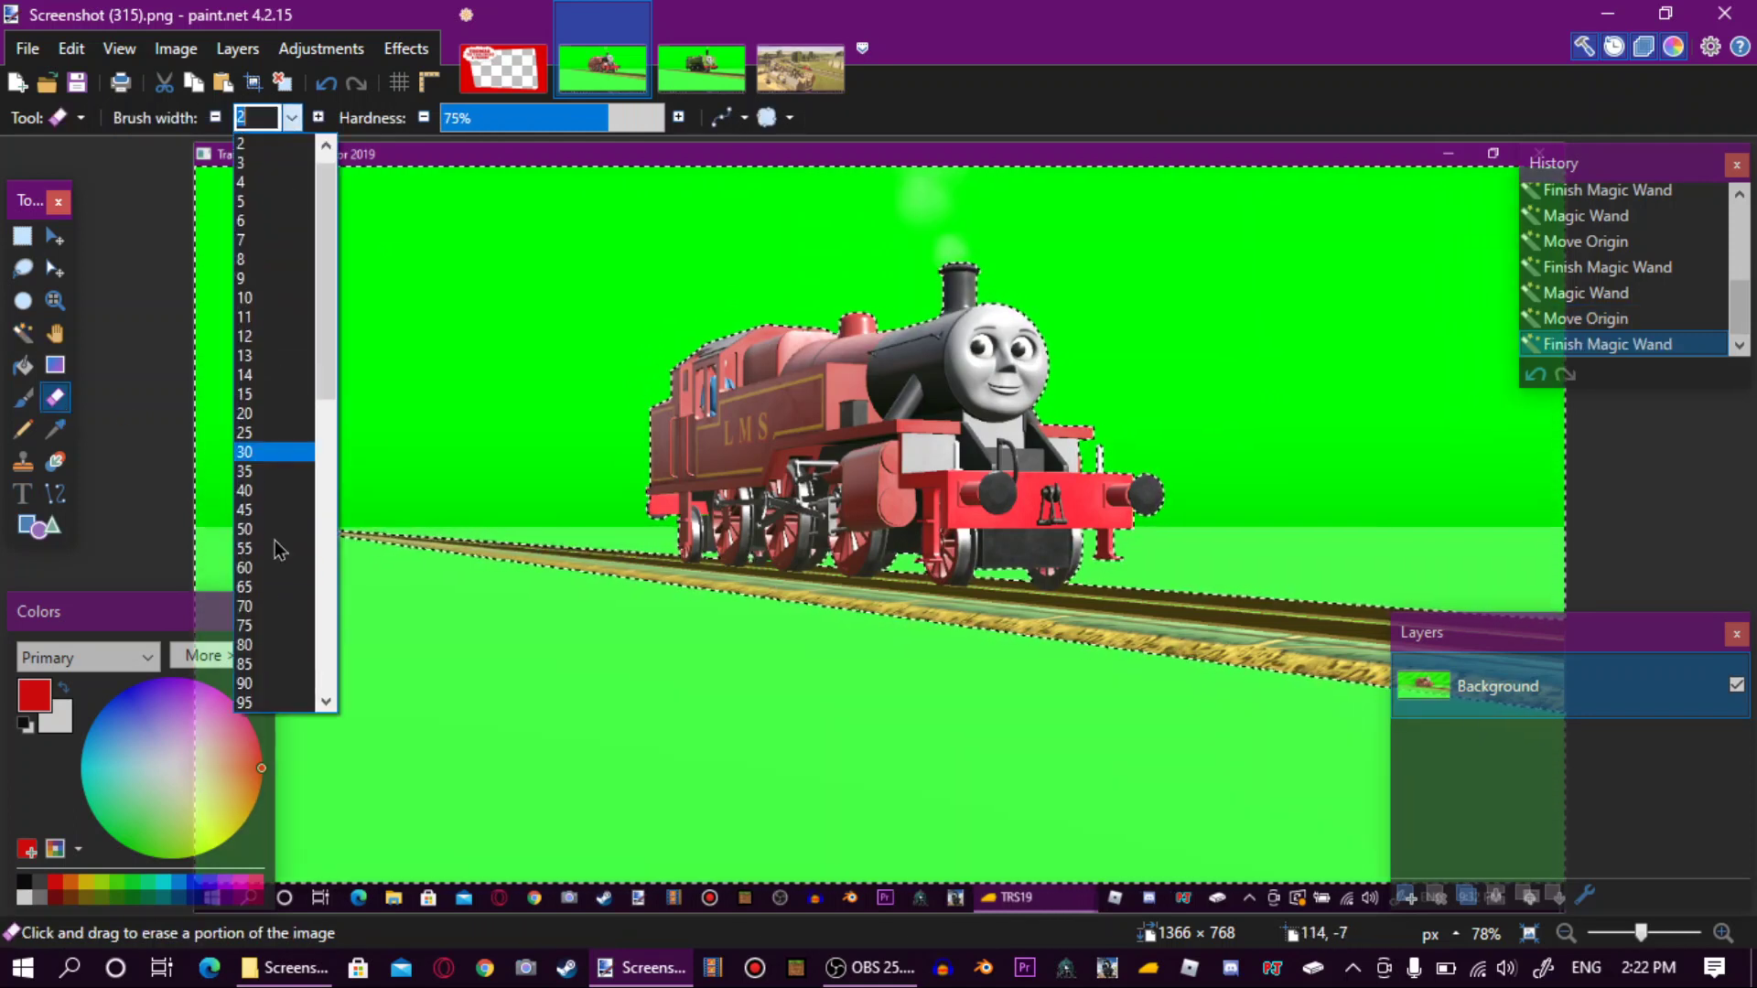
click(272, 682)
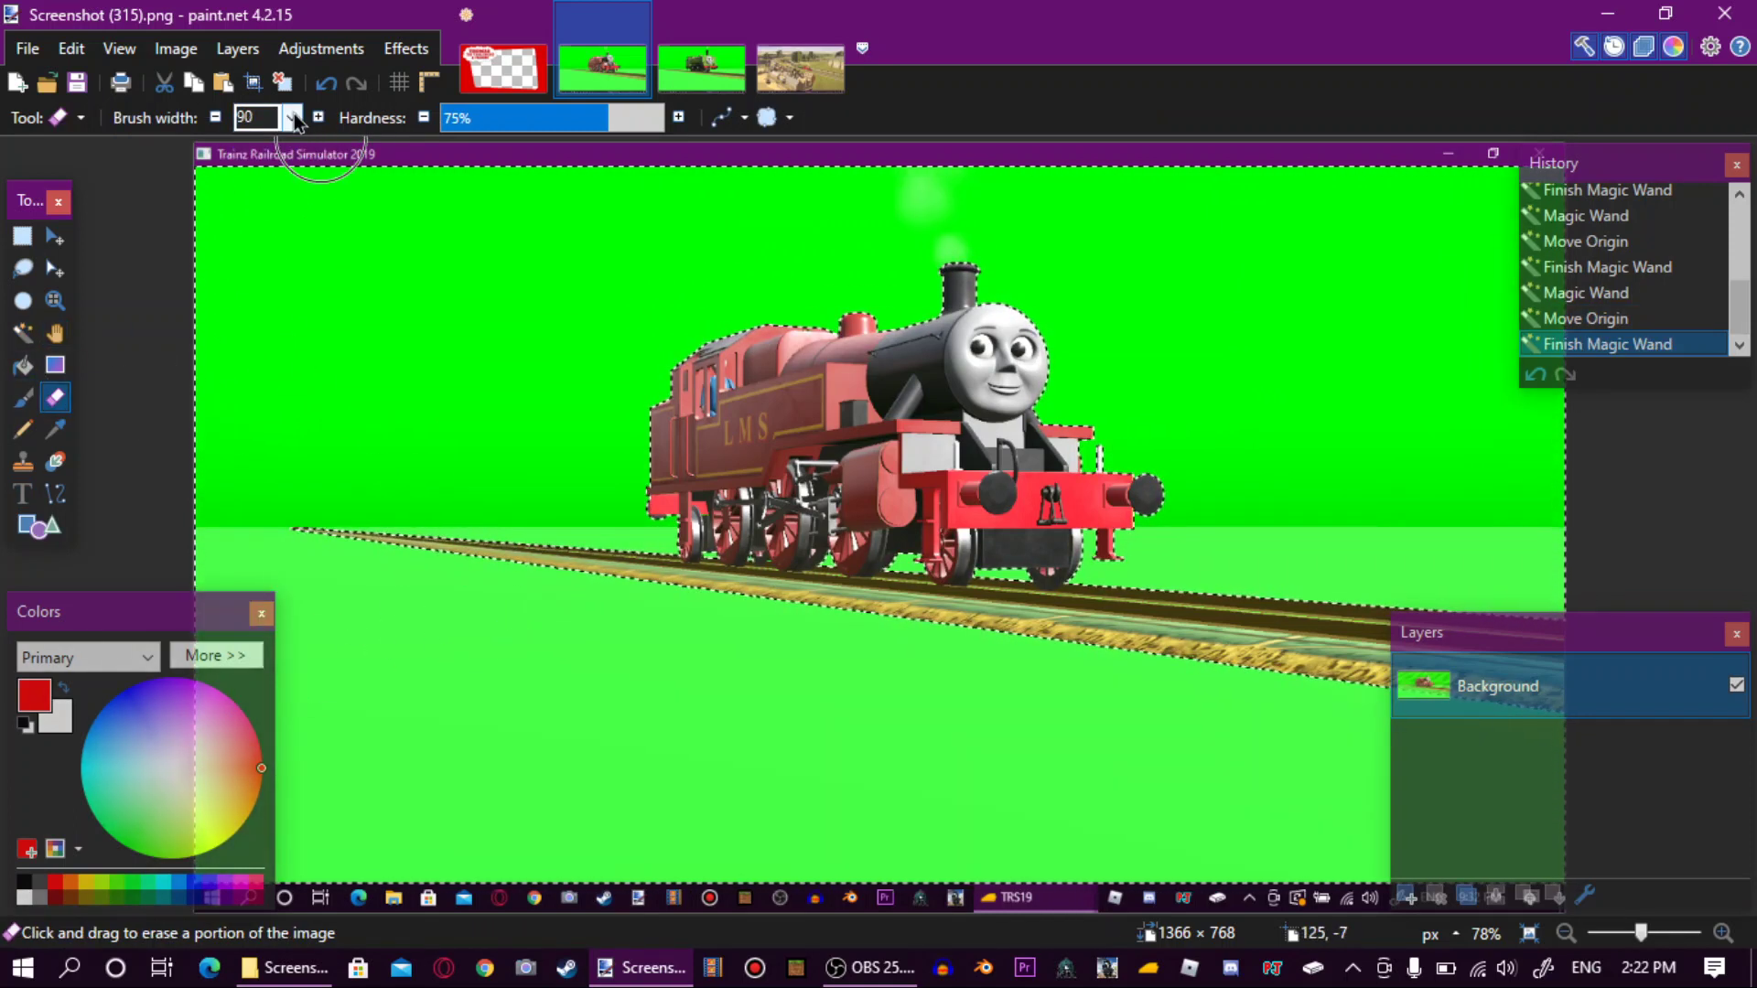
click(292, 117)
click(263, 697)
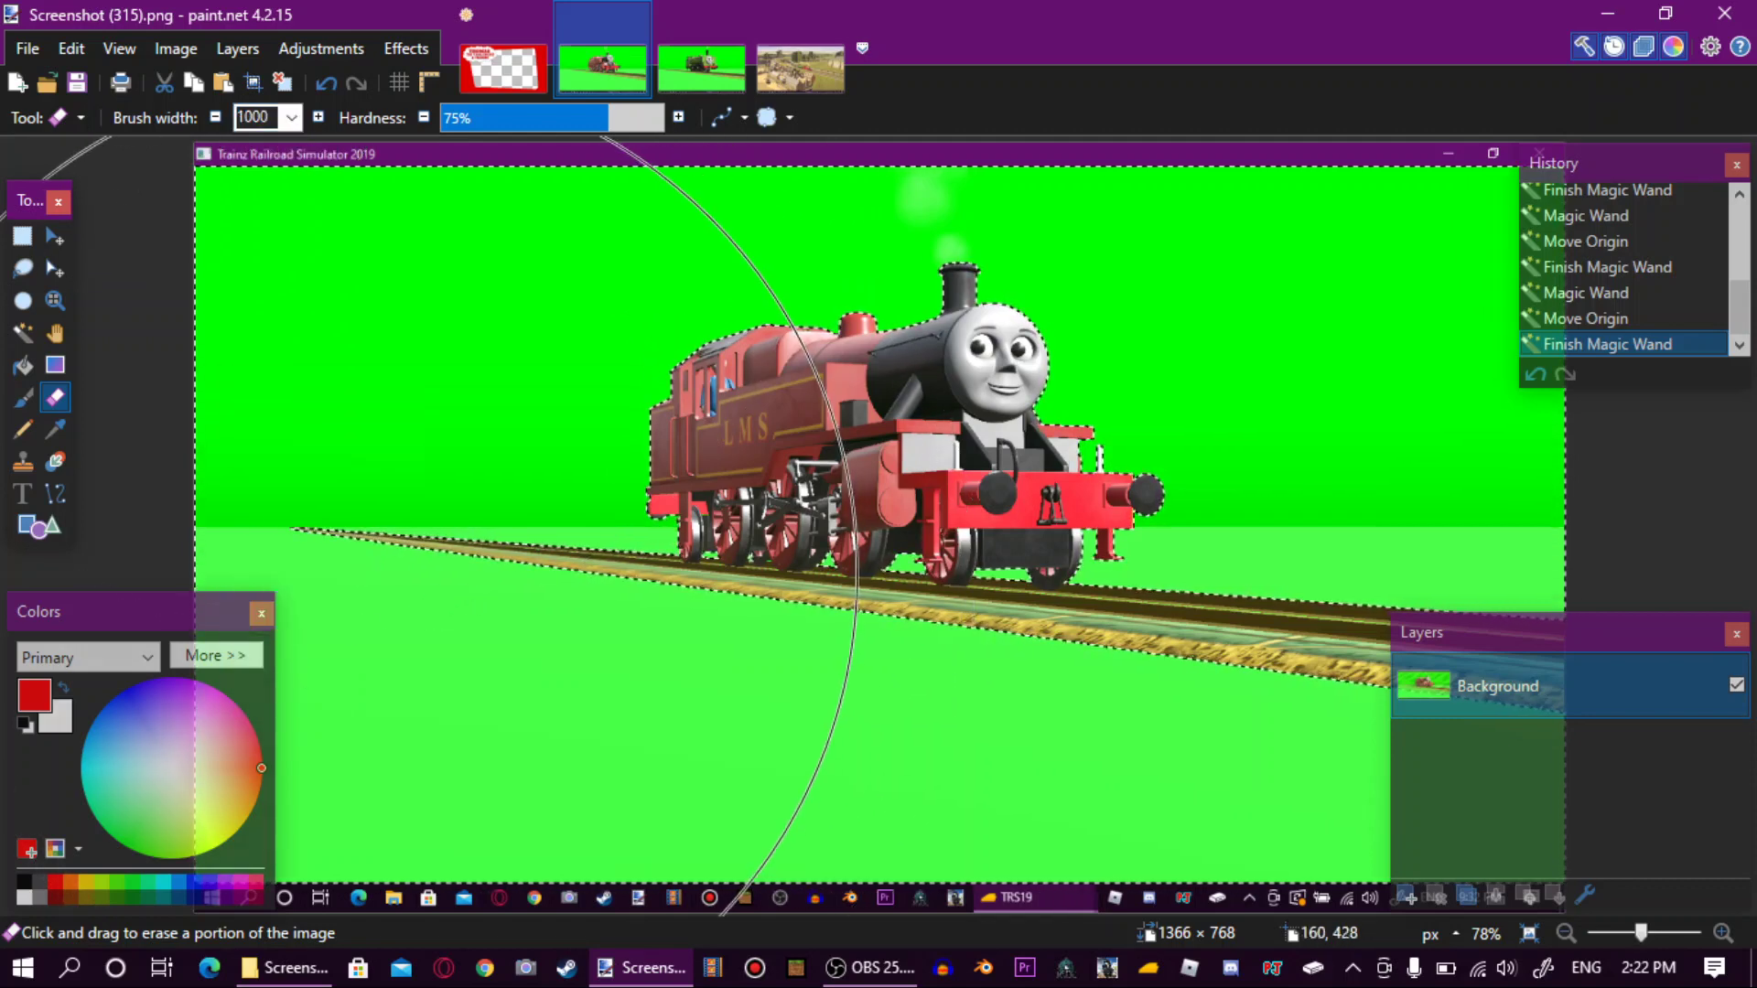
mouse_move(355, 594)
mouse_down()
mouse_move(778, 549)
mouse_move(1281, 458)
mouse_move(1113, 526)
mouse_up()
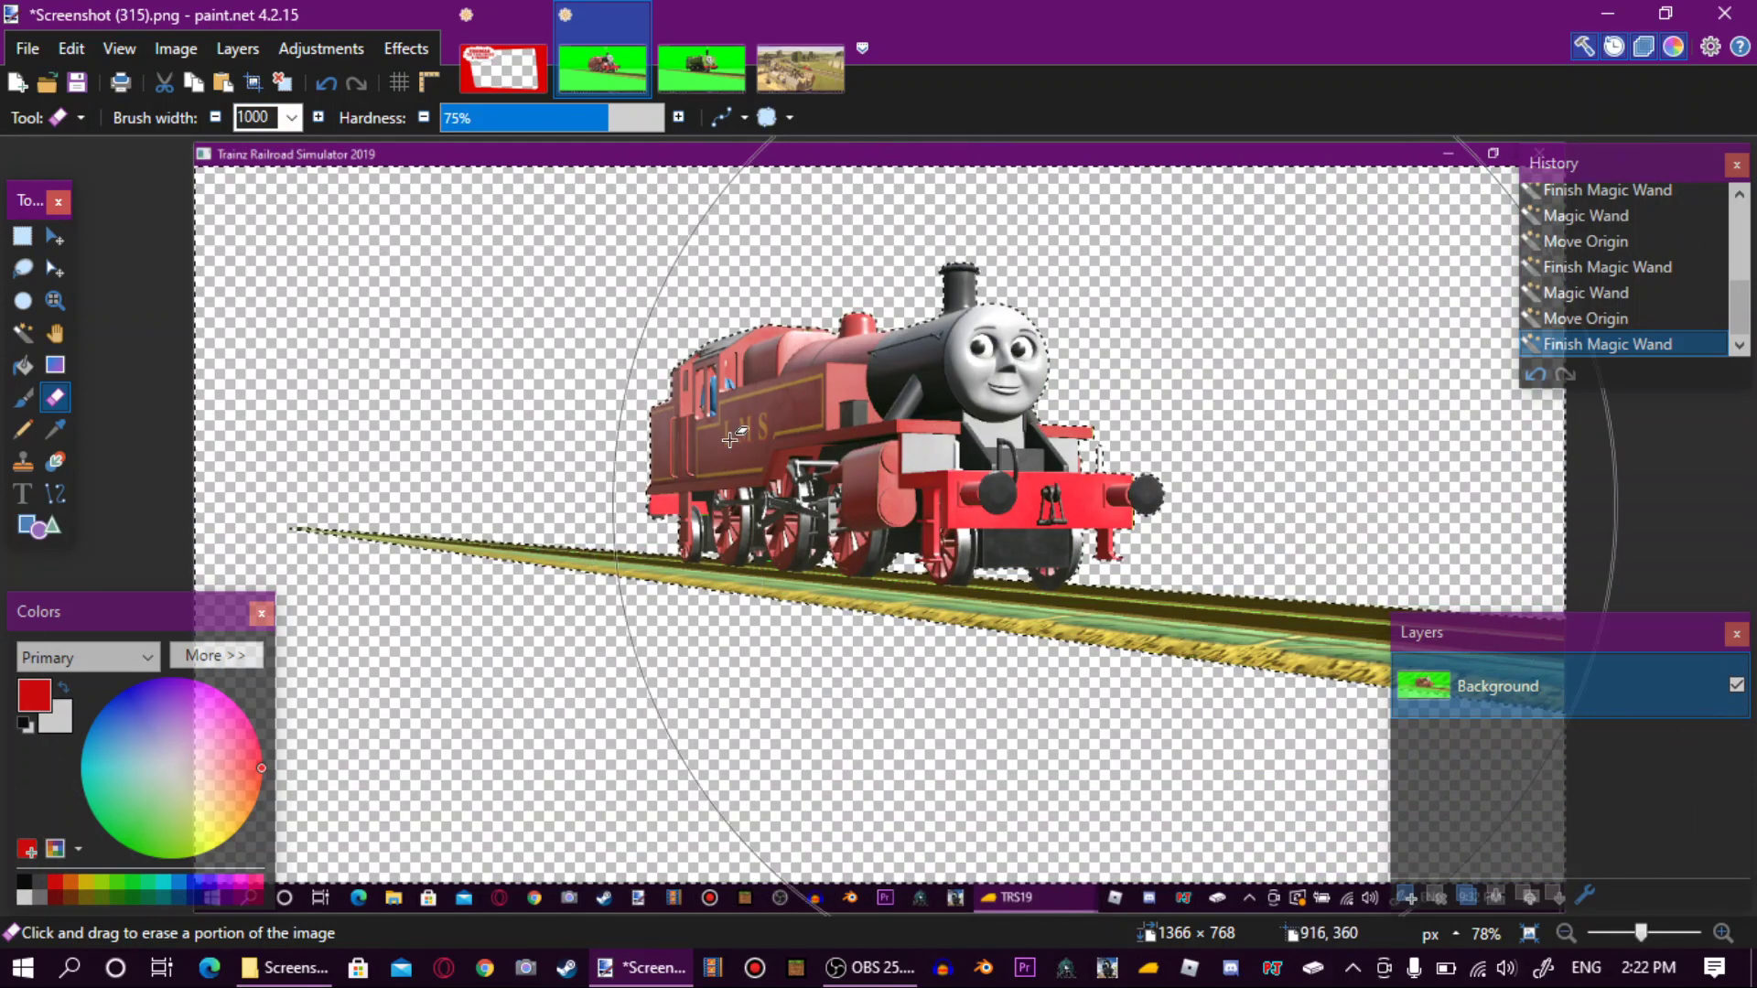
key(ctrl+d)
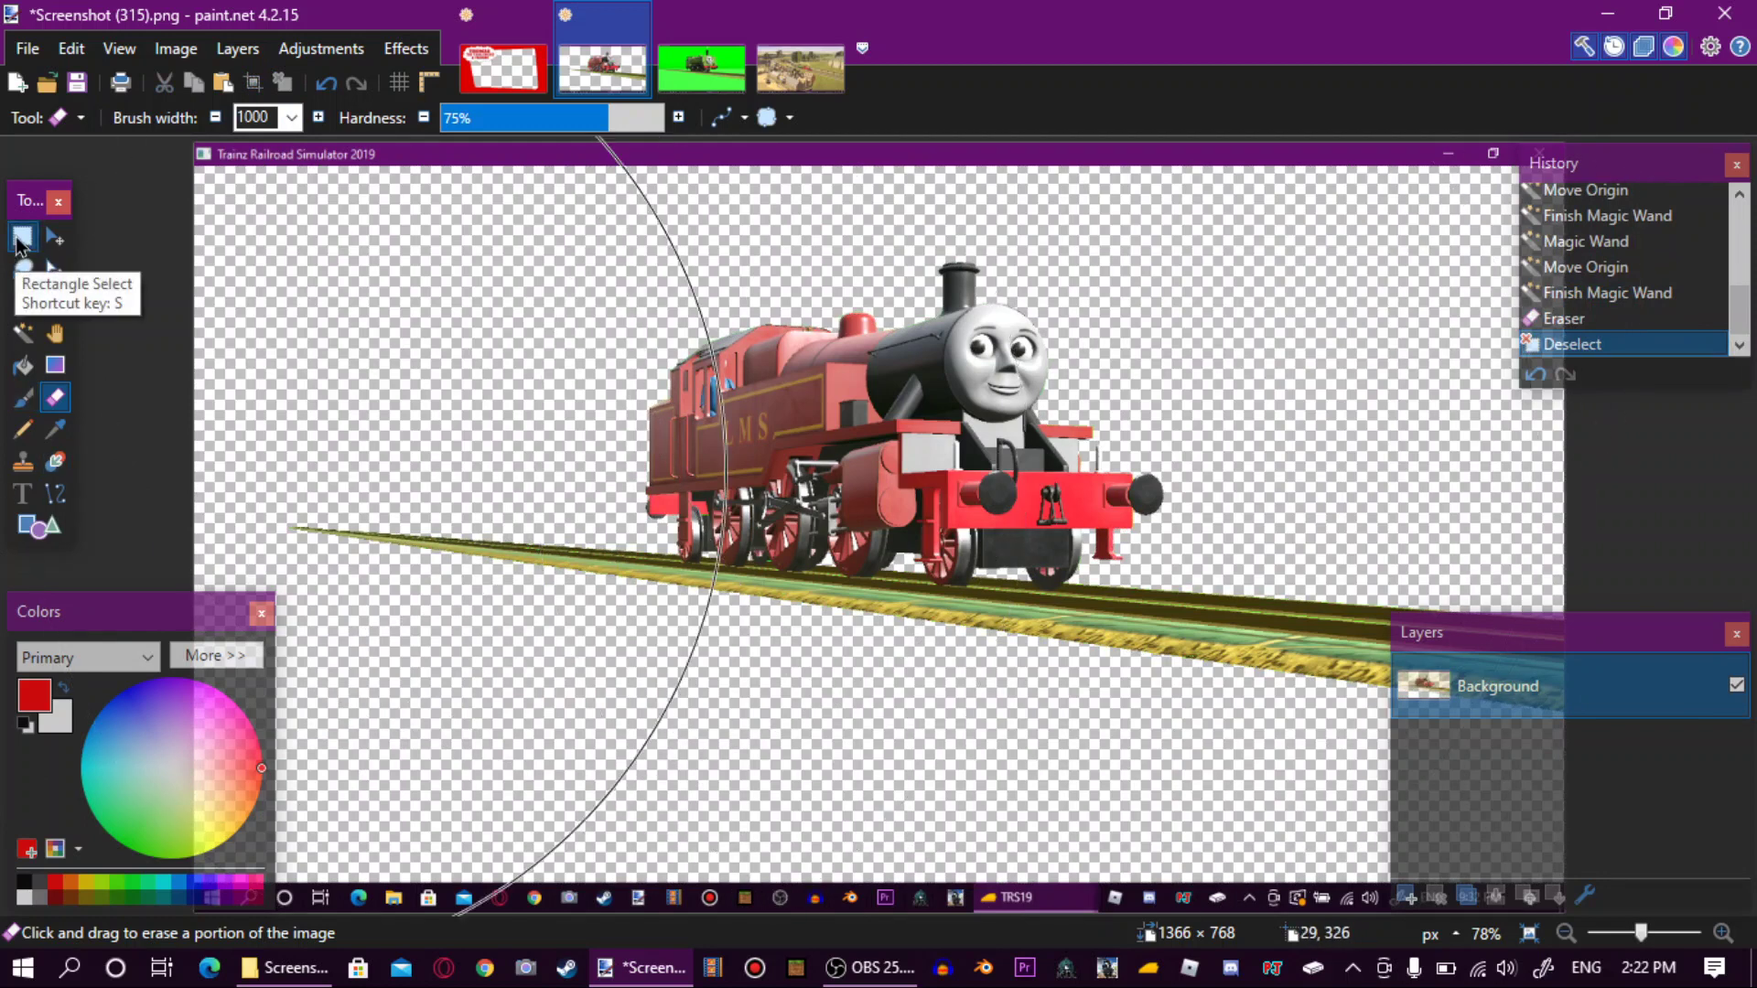
Outline the red engine above the rails with Lasso Select, copy it, and clear the selection.
click(20, 241)
key(s)
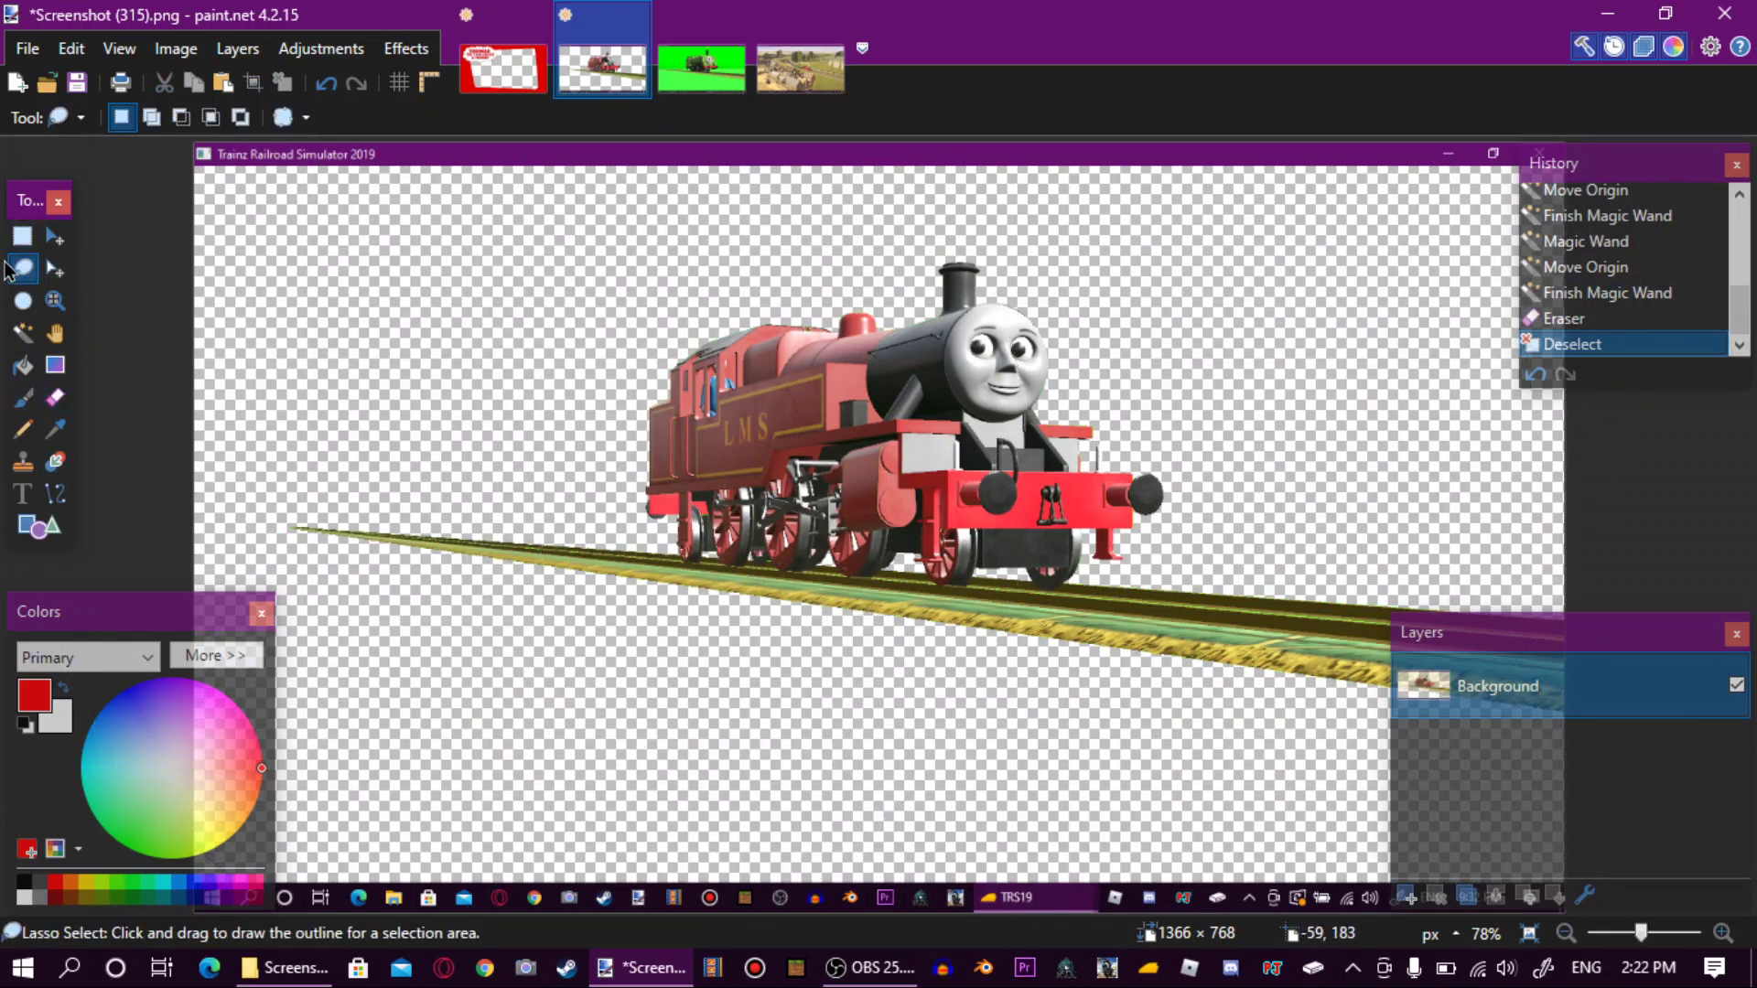
mouse_move(988, 249)
mouse_down()
mouse_move(678, 338)
mouse_move(627, 425)
mouse_move(652, 483)
mouse_move(716, 304)
mouse_up()
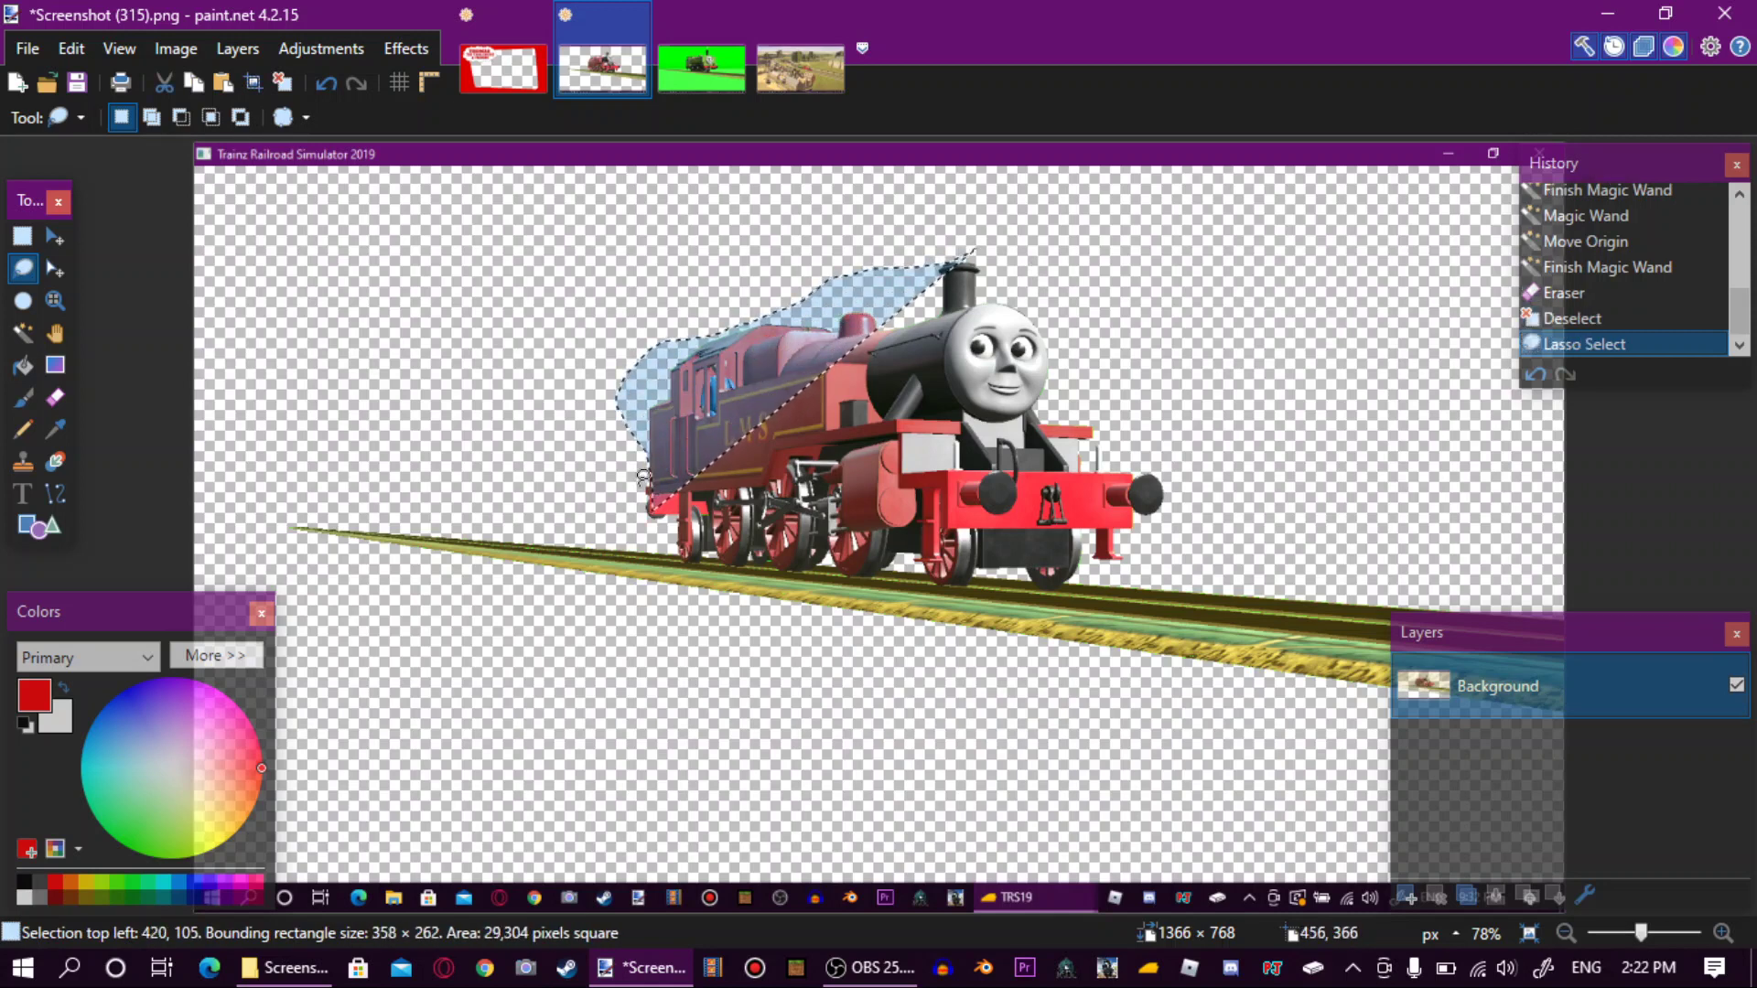
click(716, 305)
mouse_move(960, 231)
mouse_down()
mouse_move(923, 255)
mouse_move(806, 255)
mouse_move(626, 361)
mouse_move(602, 396)
mouse_move(593, 444)
mouse_move(622, 518)
mouse_move(760, 536)
mouse_up()
mouse_move(830, 542)
mouse_down()
mouse_move(1161, 547)
mouse_move(1194, 526)
mouse_move(1203, 458)
mouse_move(1141, 381)
mouse_up()
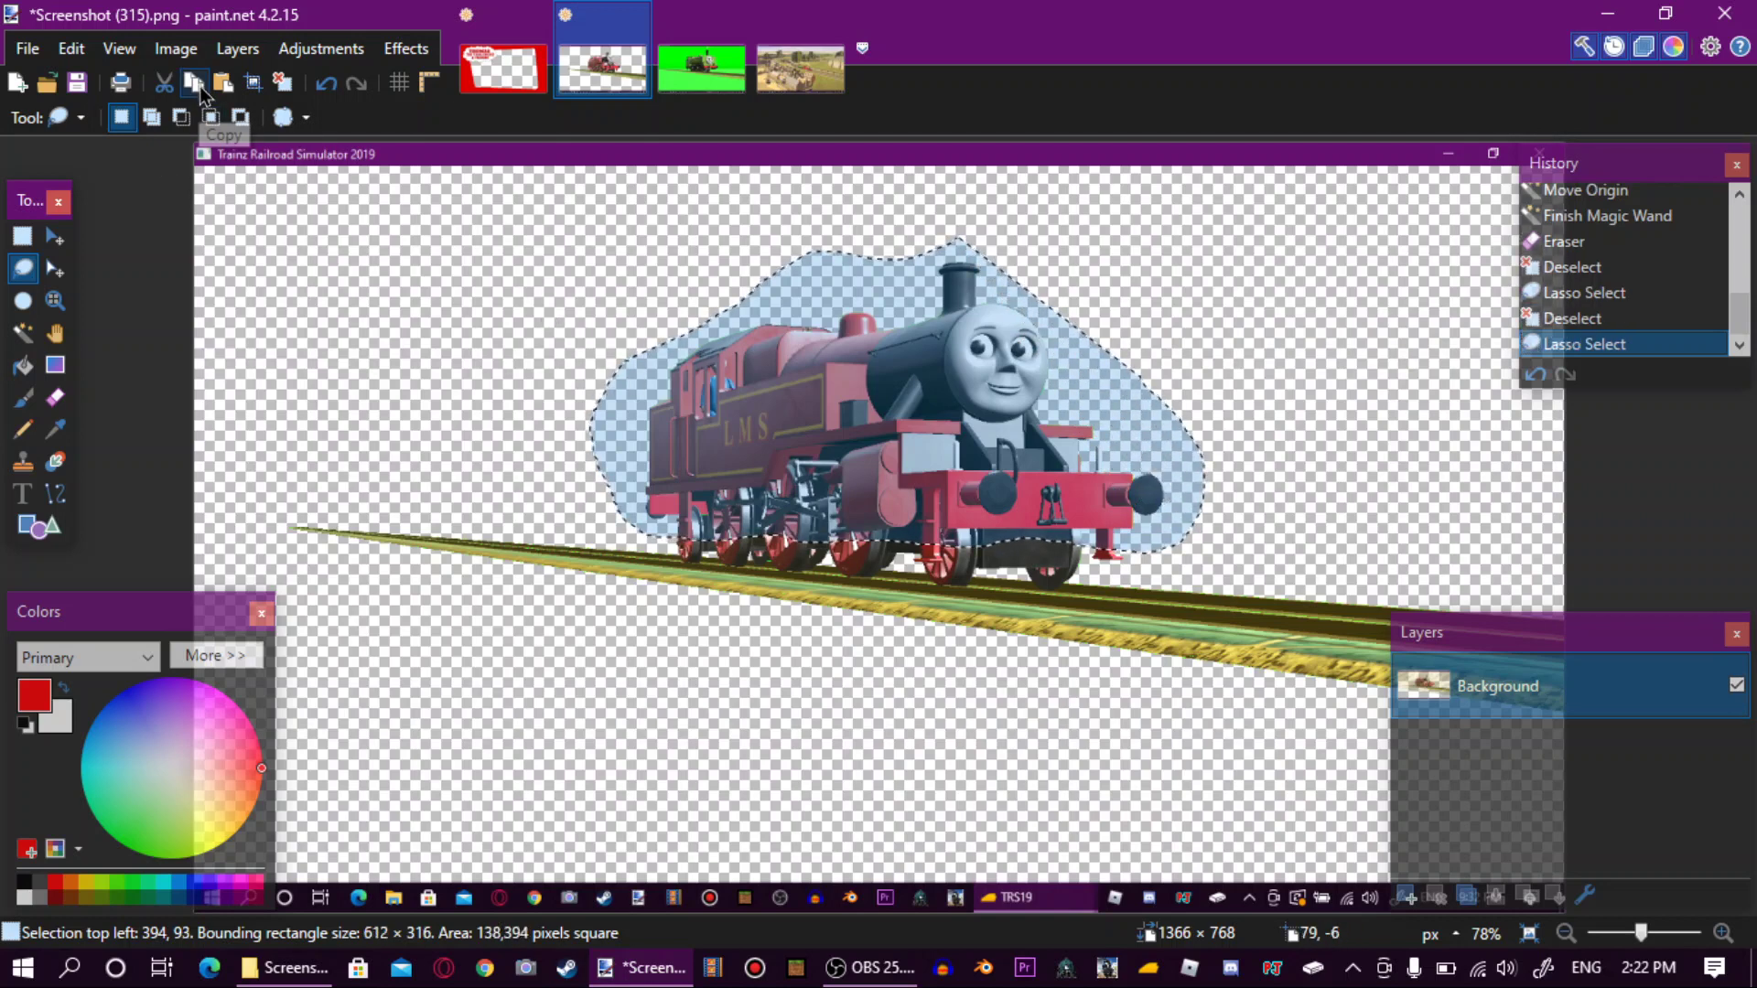
click(295, 88)
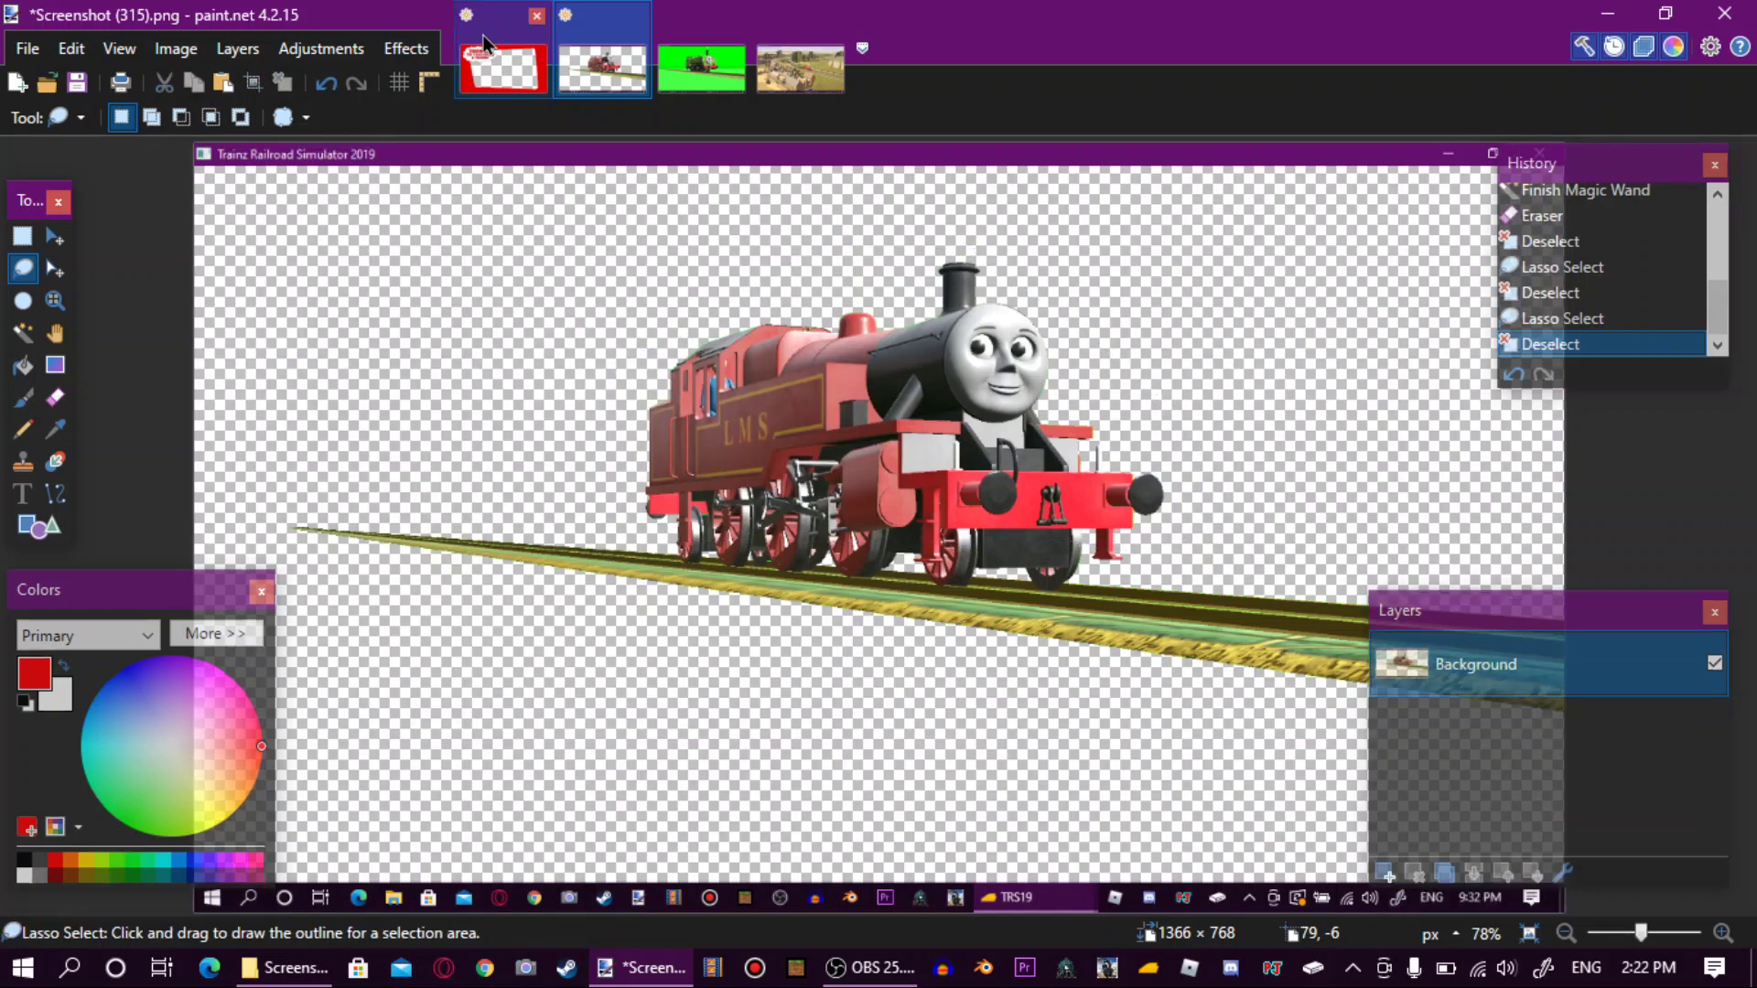
In the red frame image, add a new layer and move it beneath the frame's Background layer.
click(504, 69)
click(1384, 874)
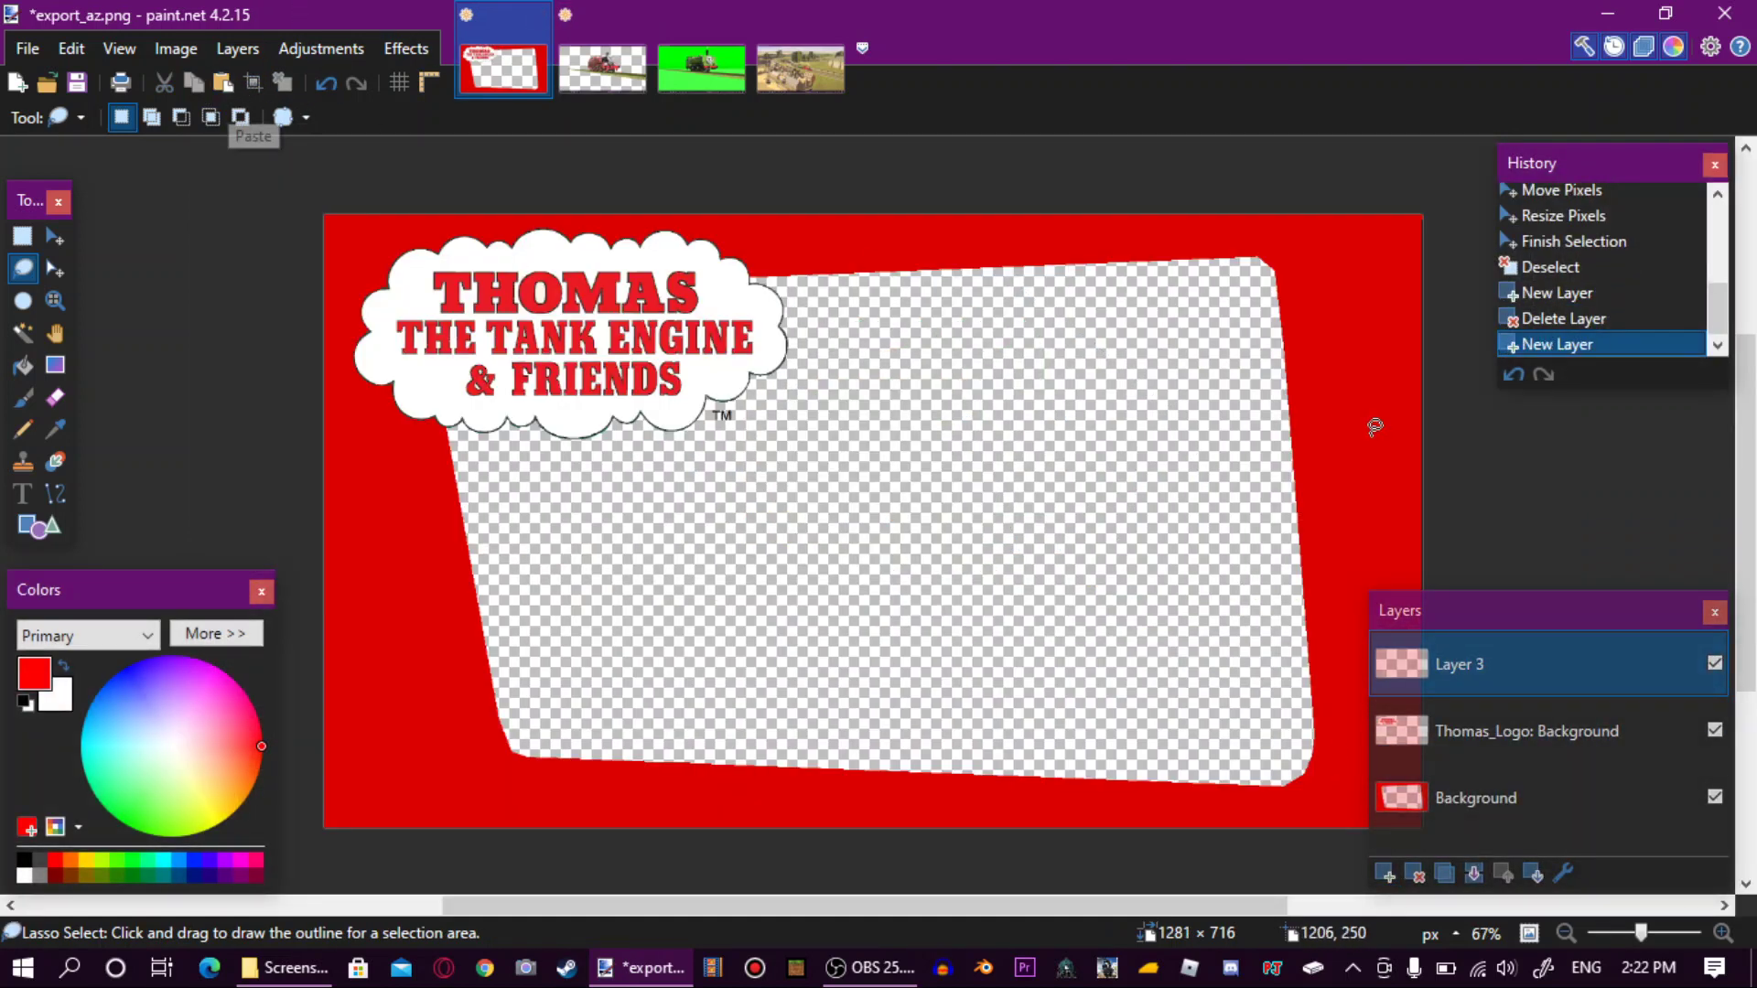
drag(1439, 690, 1446, 798)
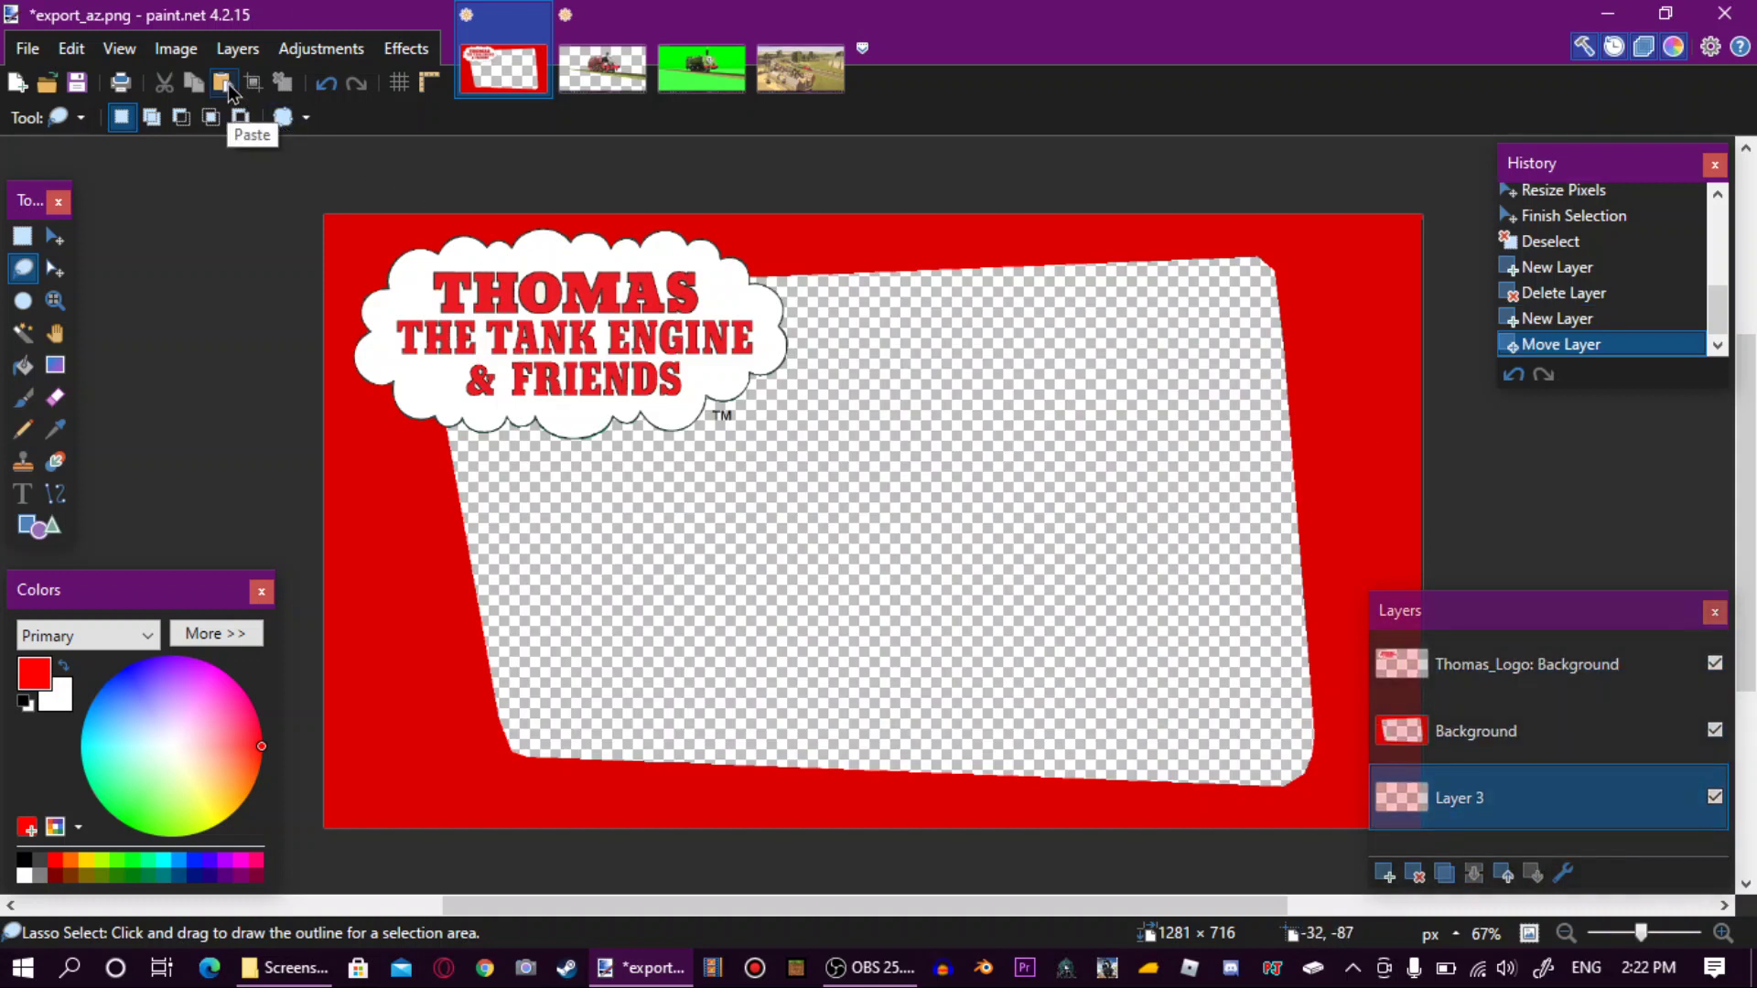
Paste the red engine, enlarge it to about 687 × 343 pixels, and place it in the right half of the frame opening.
key(ctrl+v)
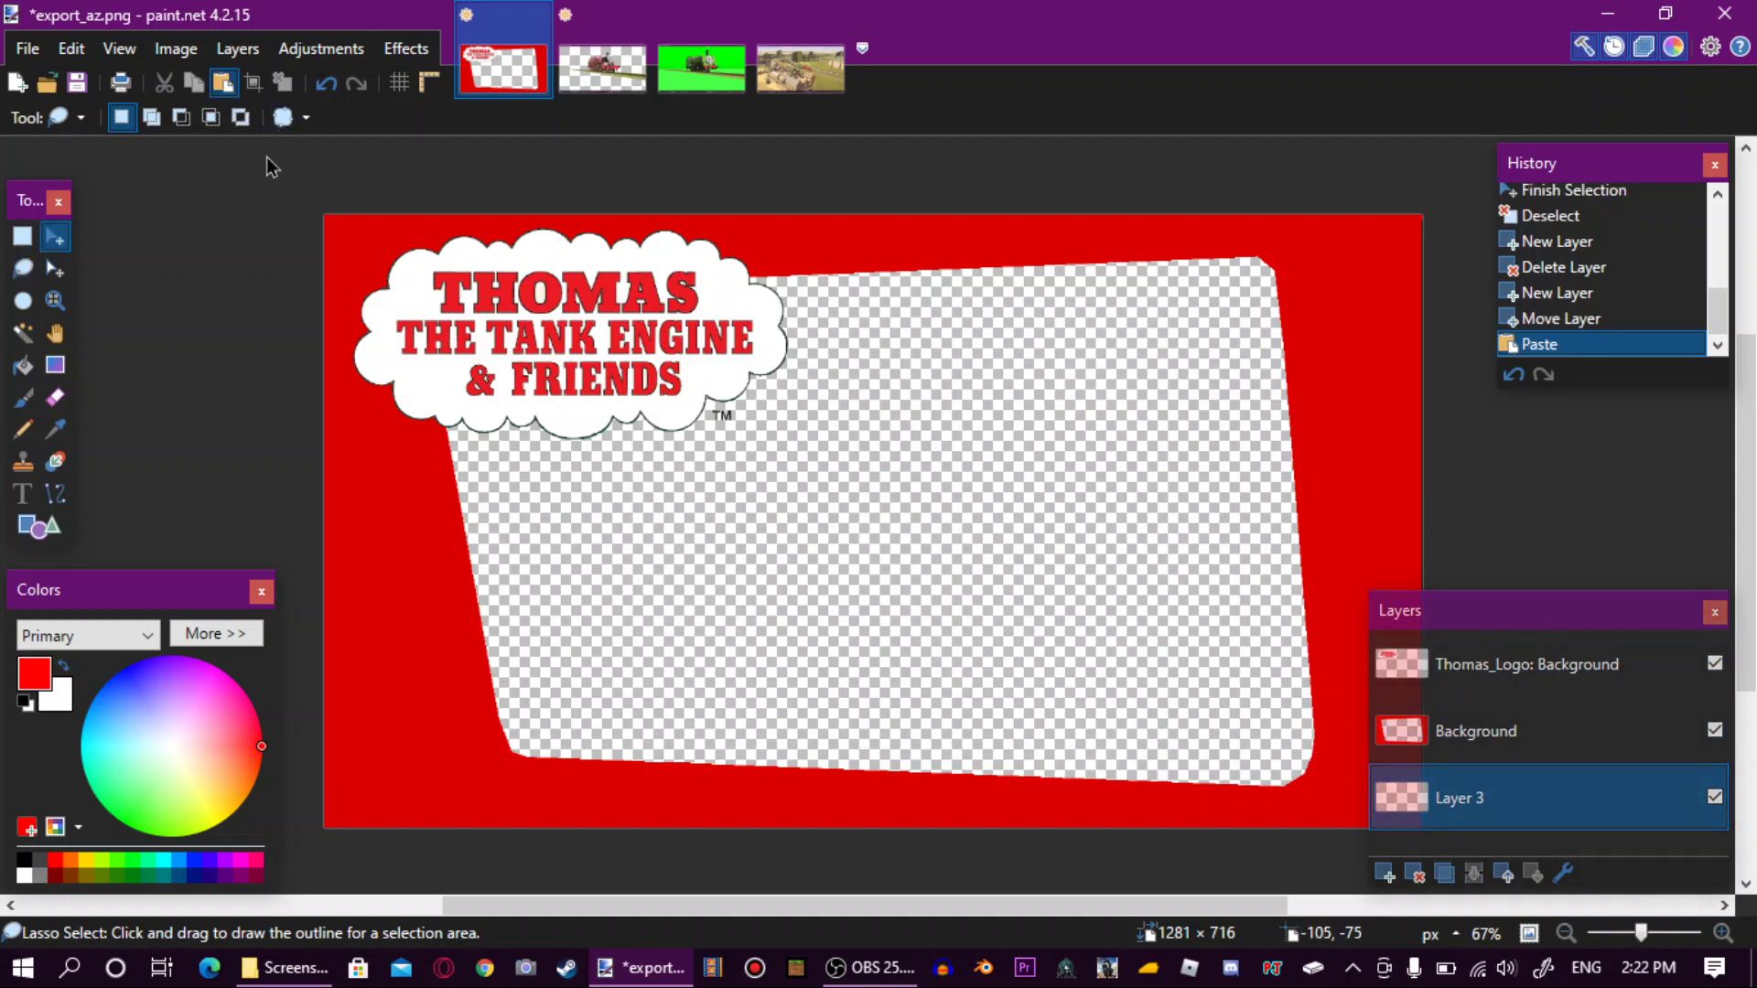
drag(750, 384, 716, 380)
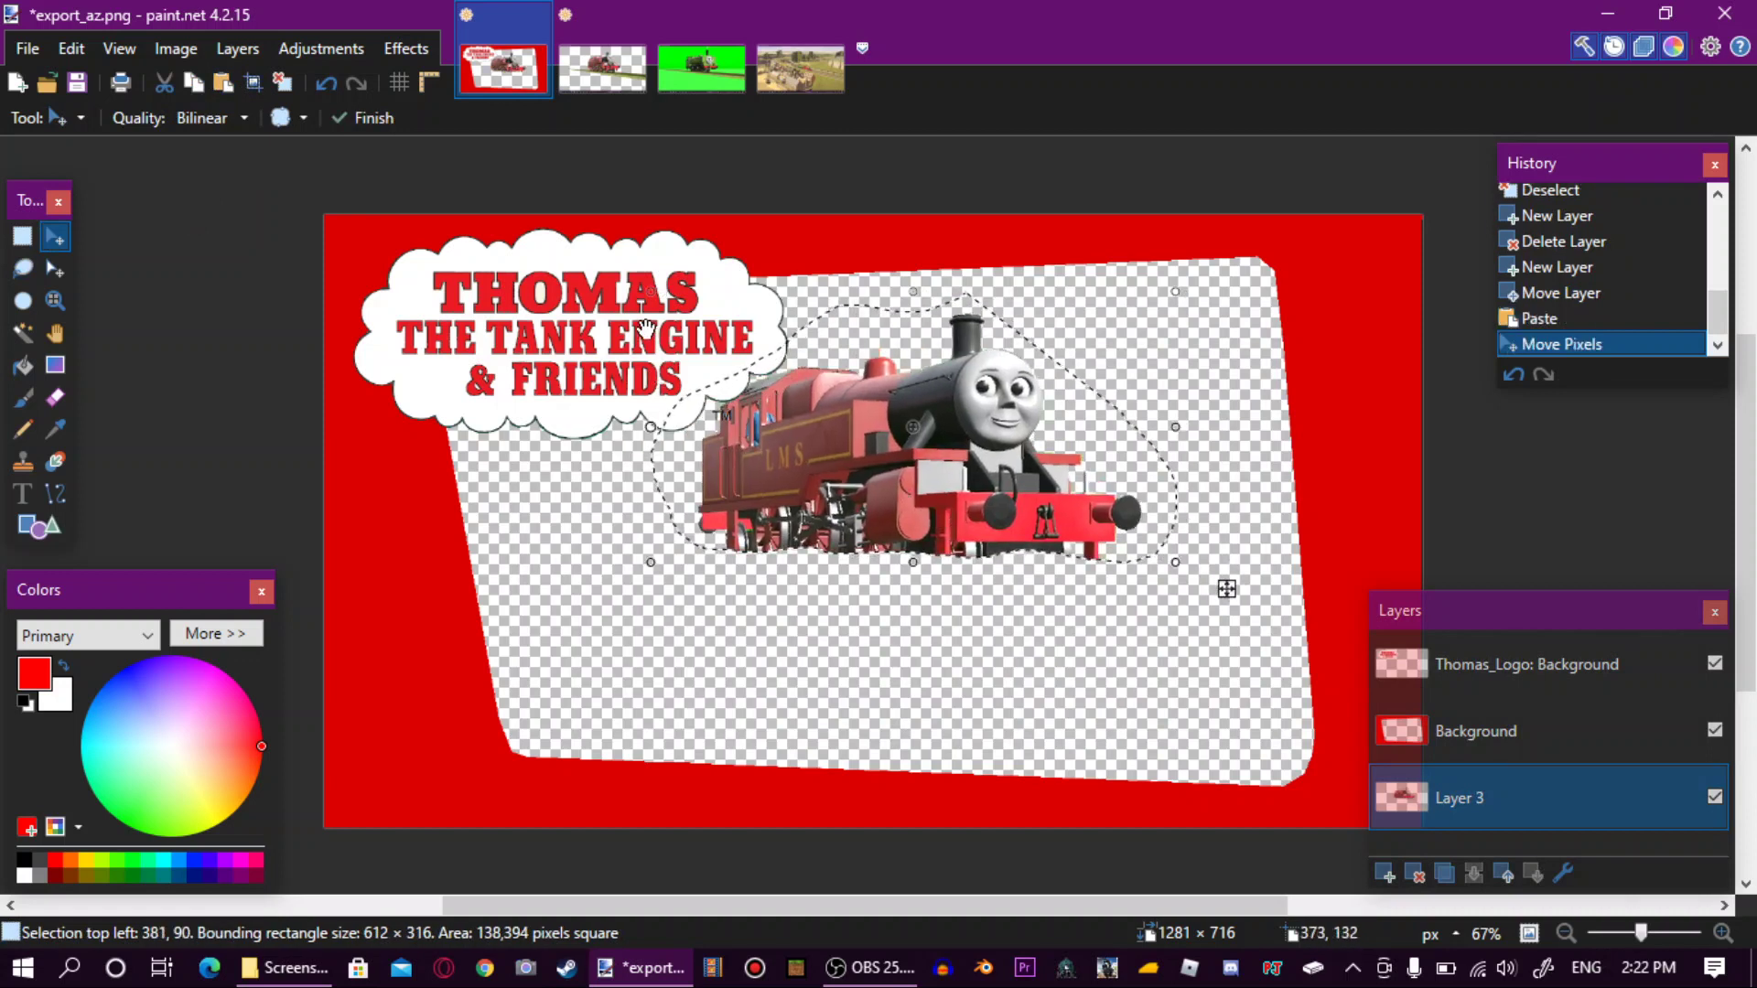
drag(648, 293, 587, 270)
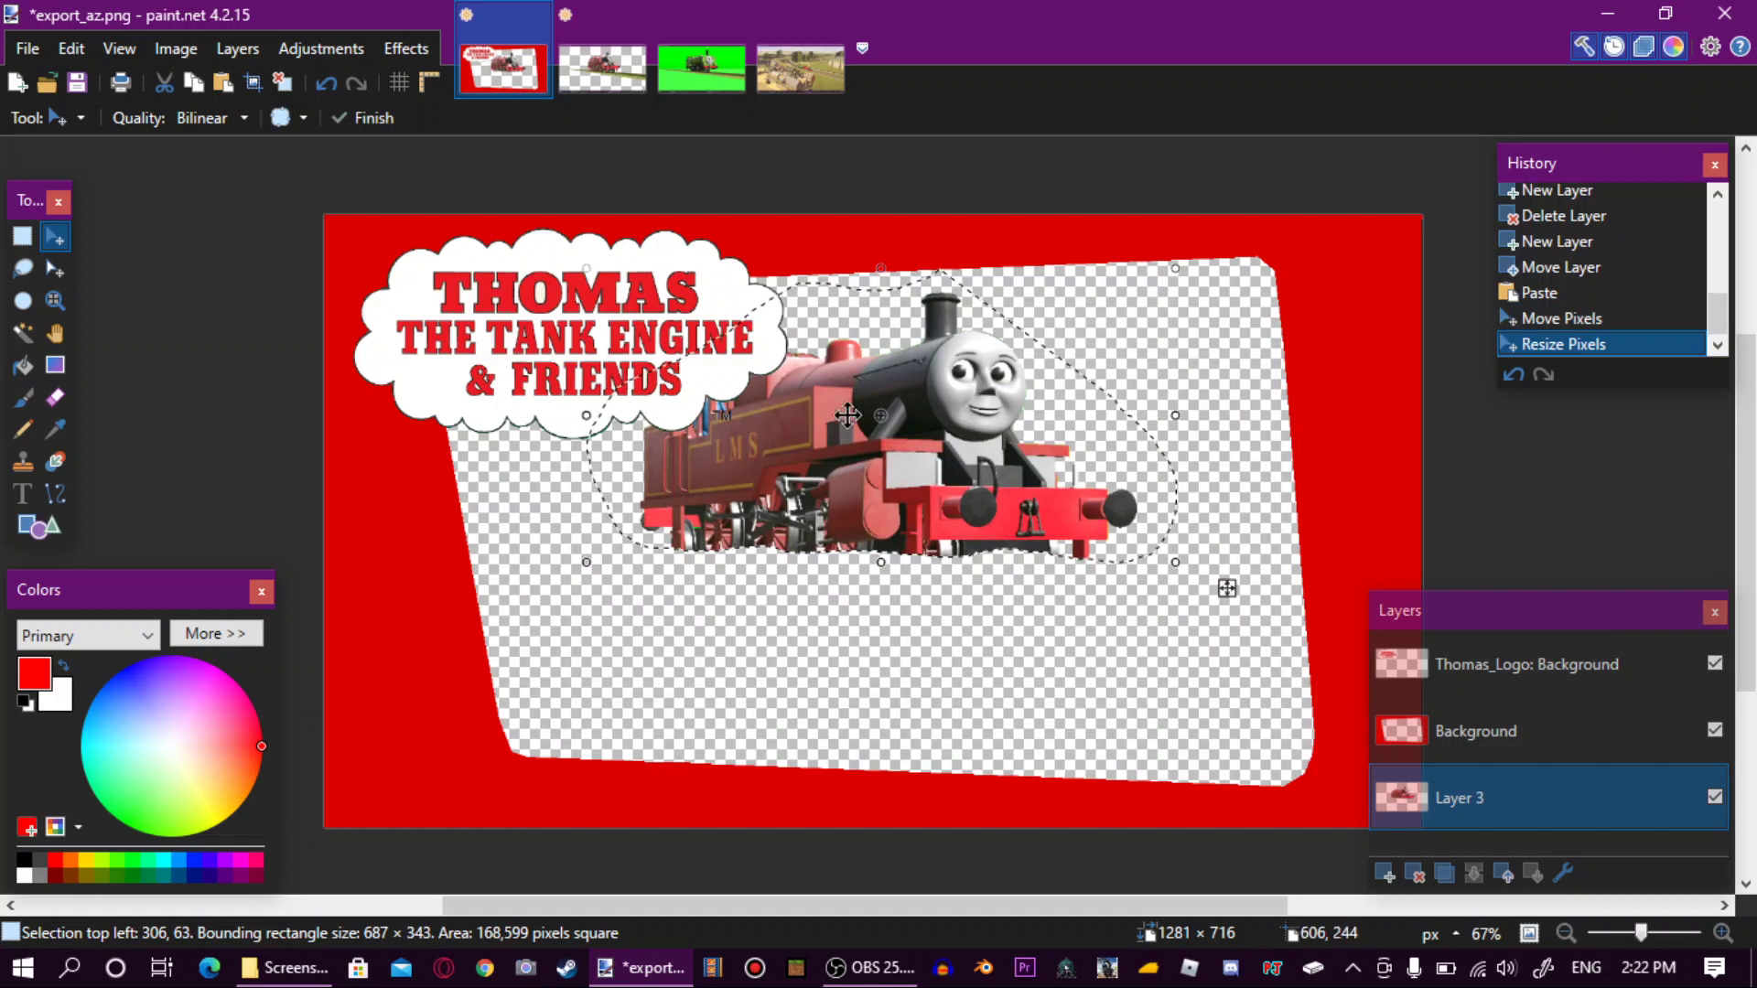
drag(860, 410, 974, 414)
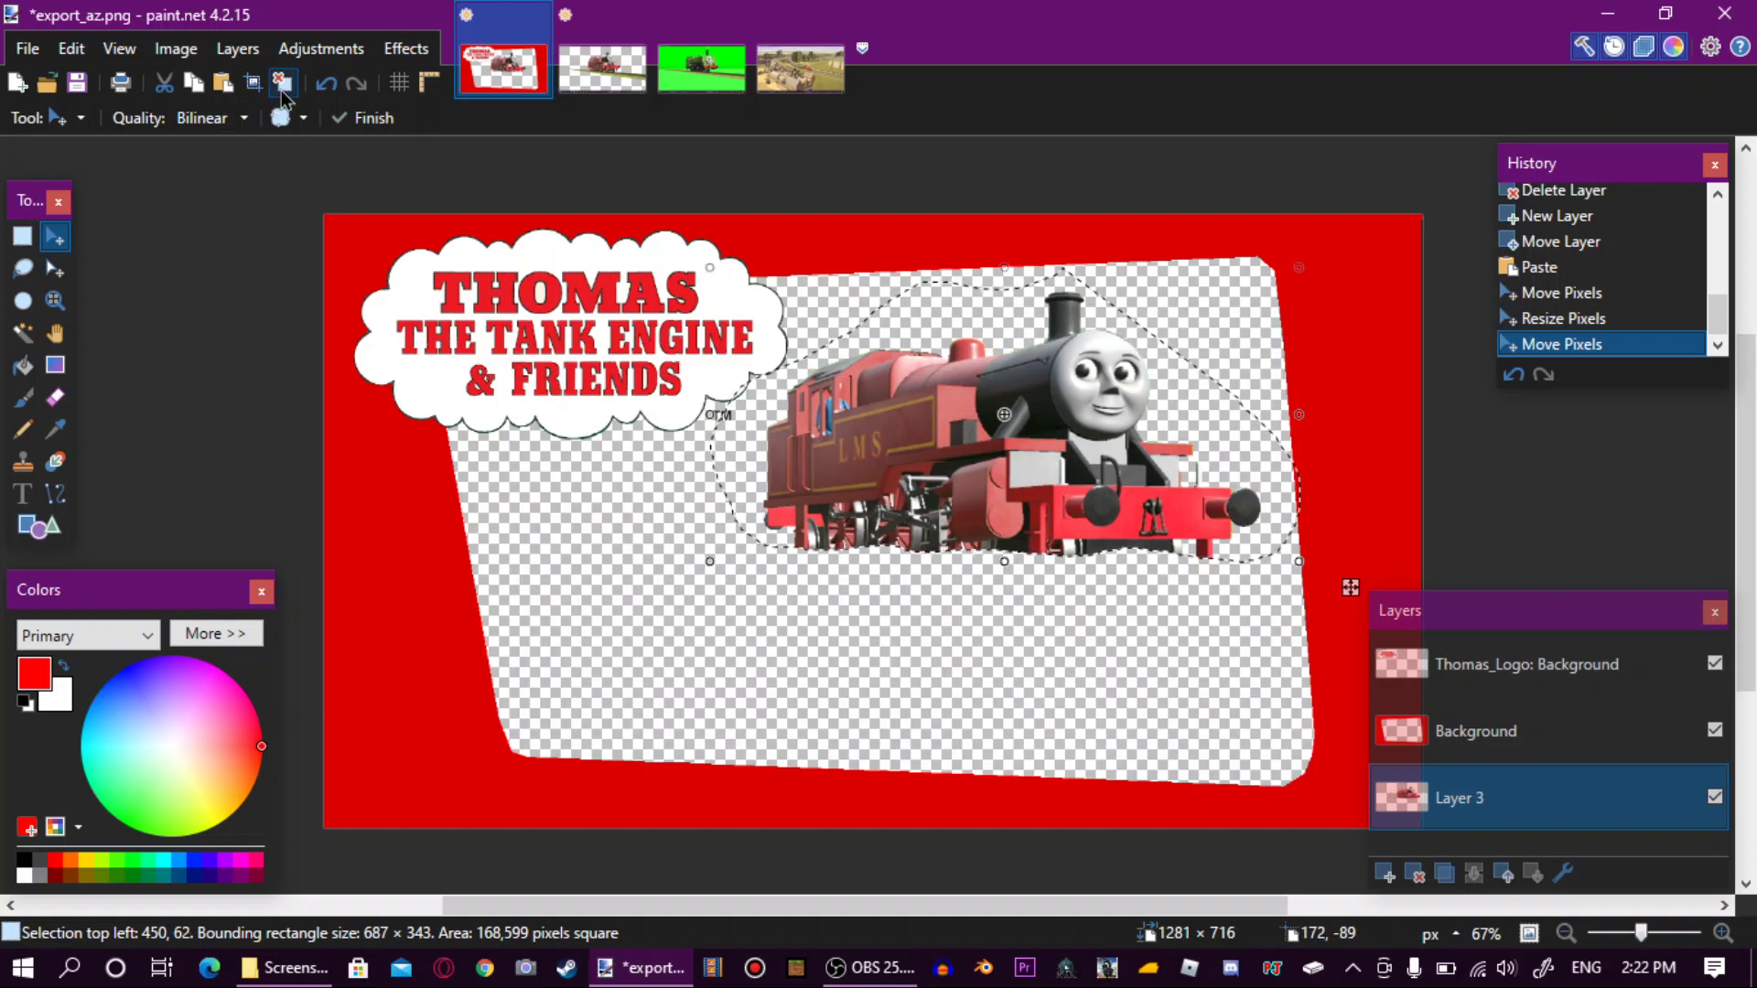
Deselect the red engine and add a new layer directly above its layer.
click(282, 82)
click(1385, 874)
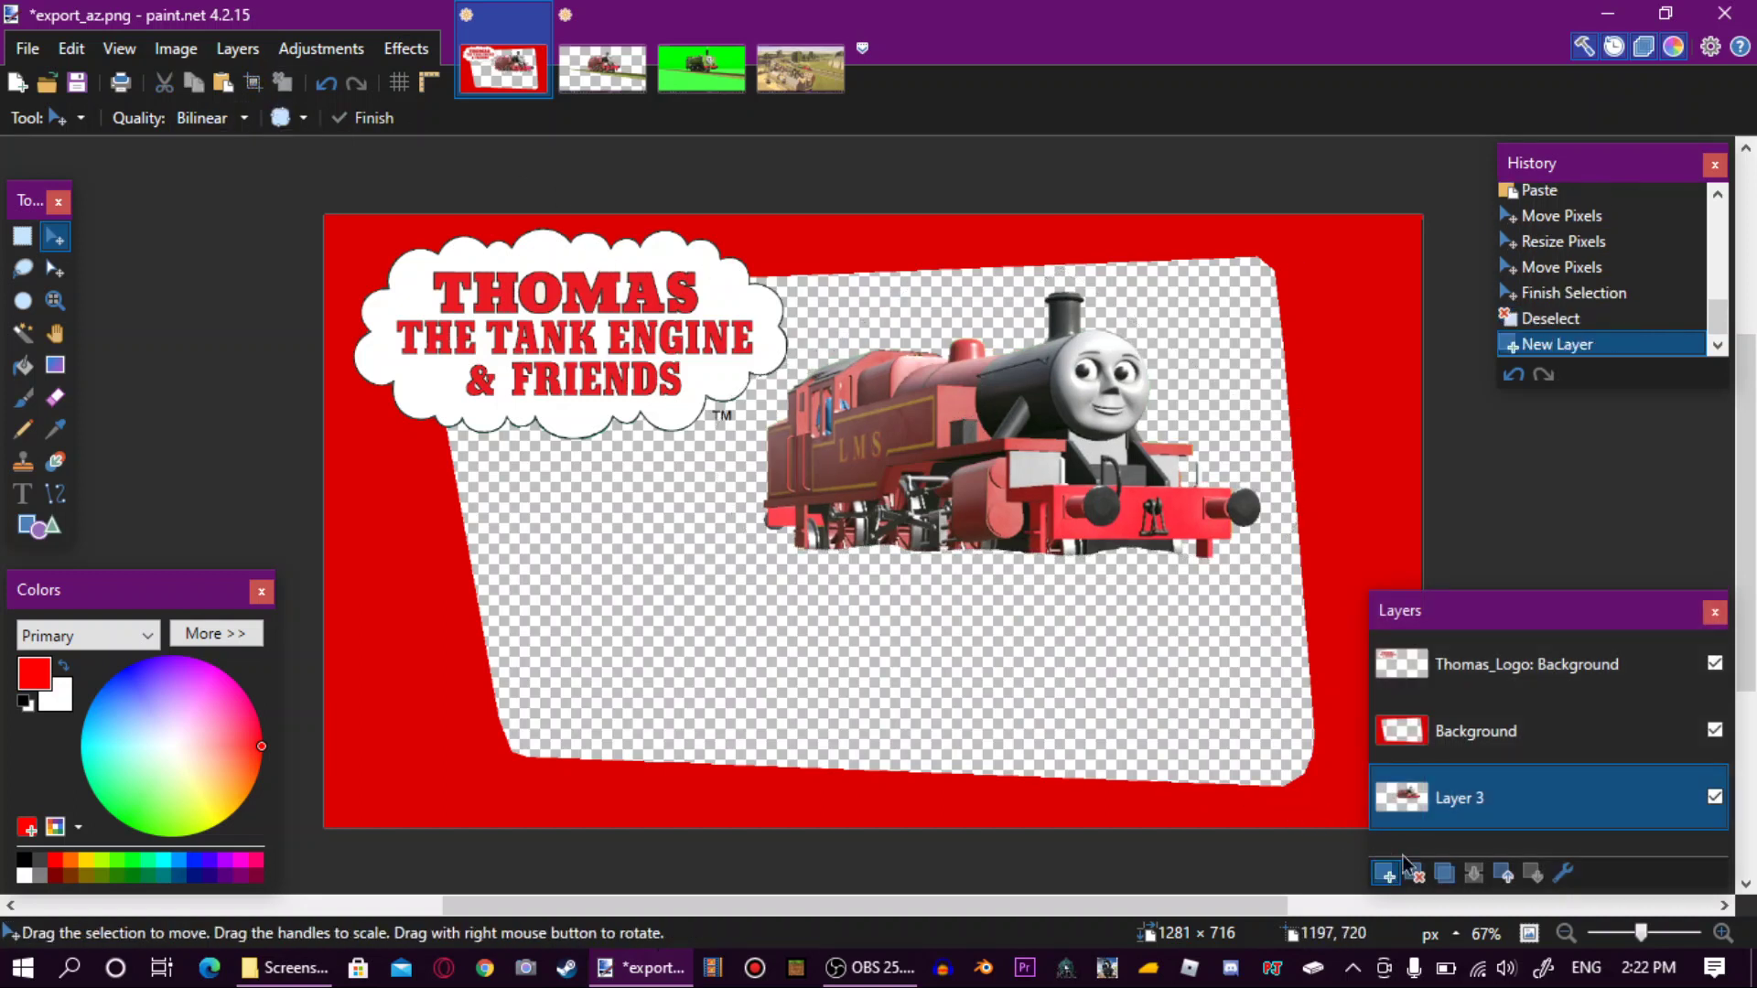
scroll(1482, 778, down, 1)
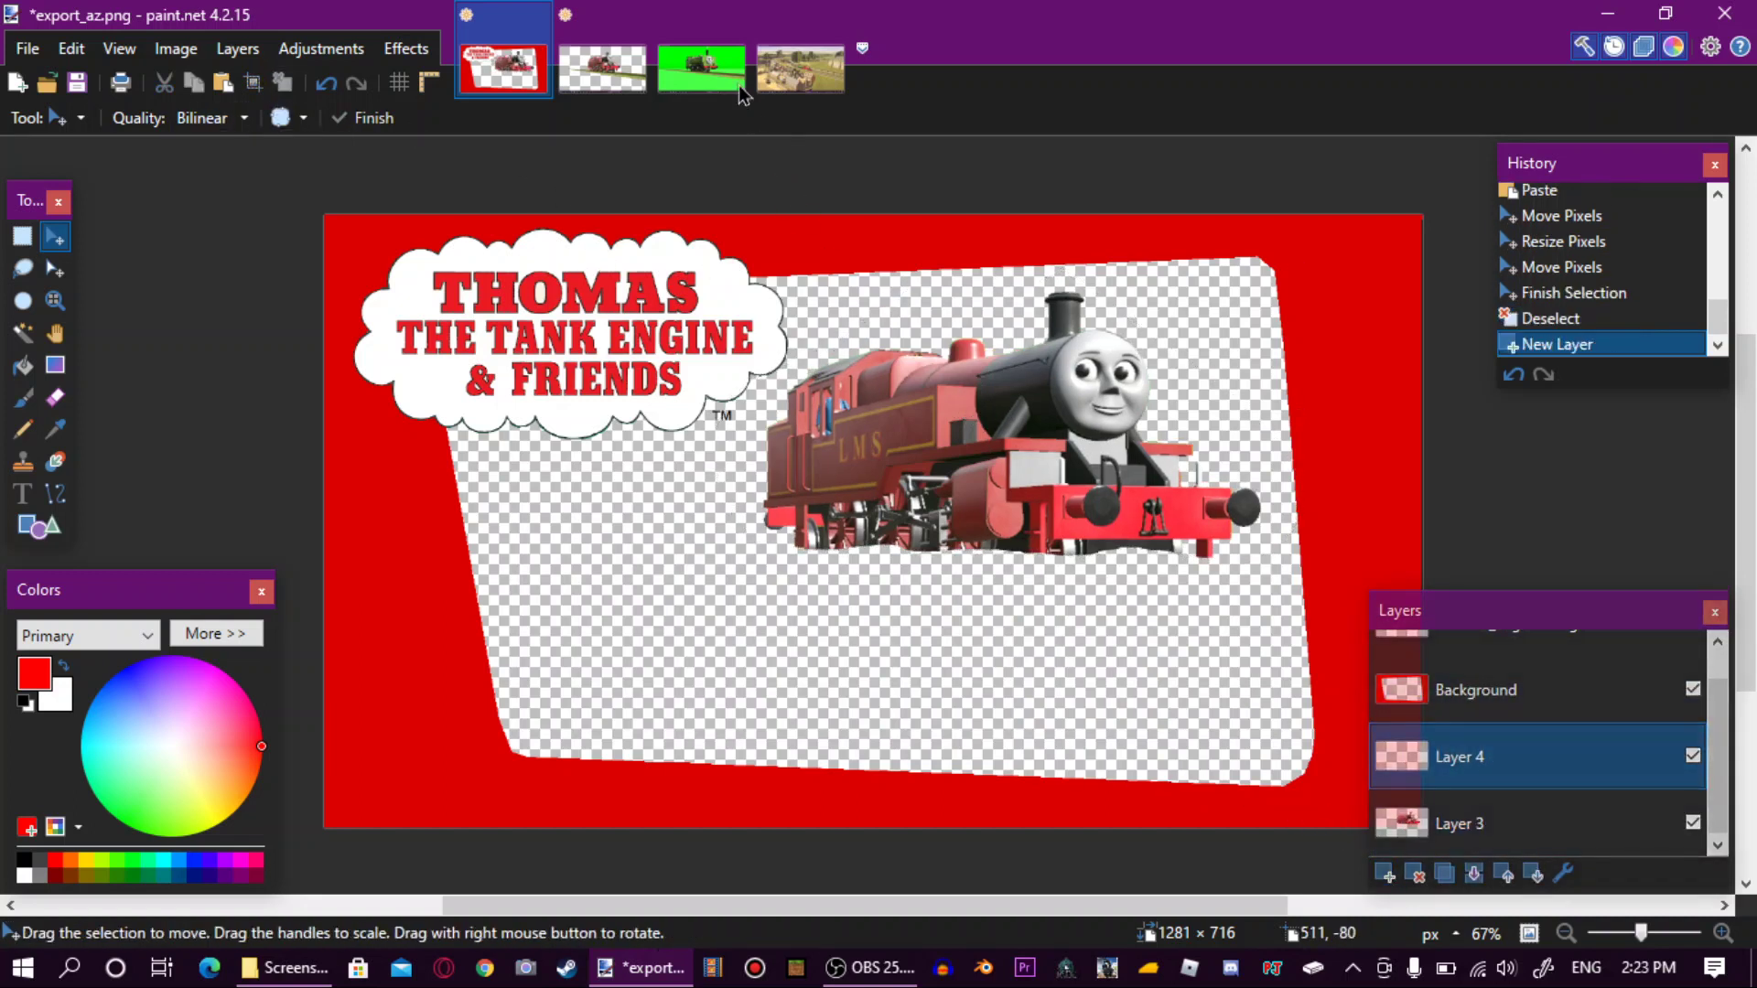
In the green GWR engine screenshot, select the green backdrop above the rails with the Magic Wand at 50% tolerance.
click(704, 72)
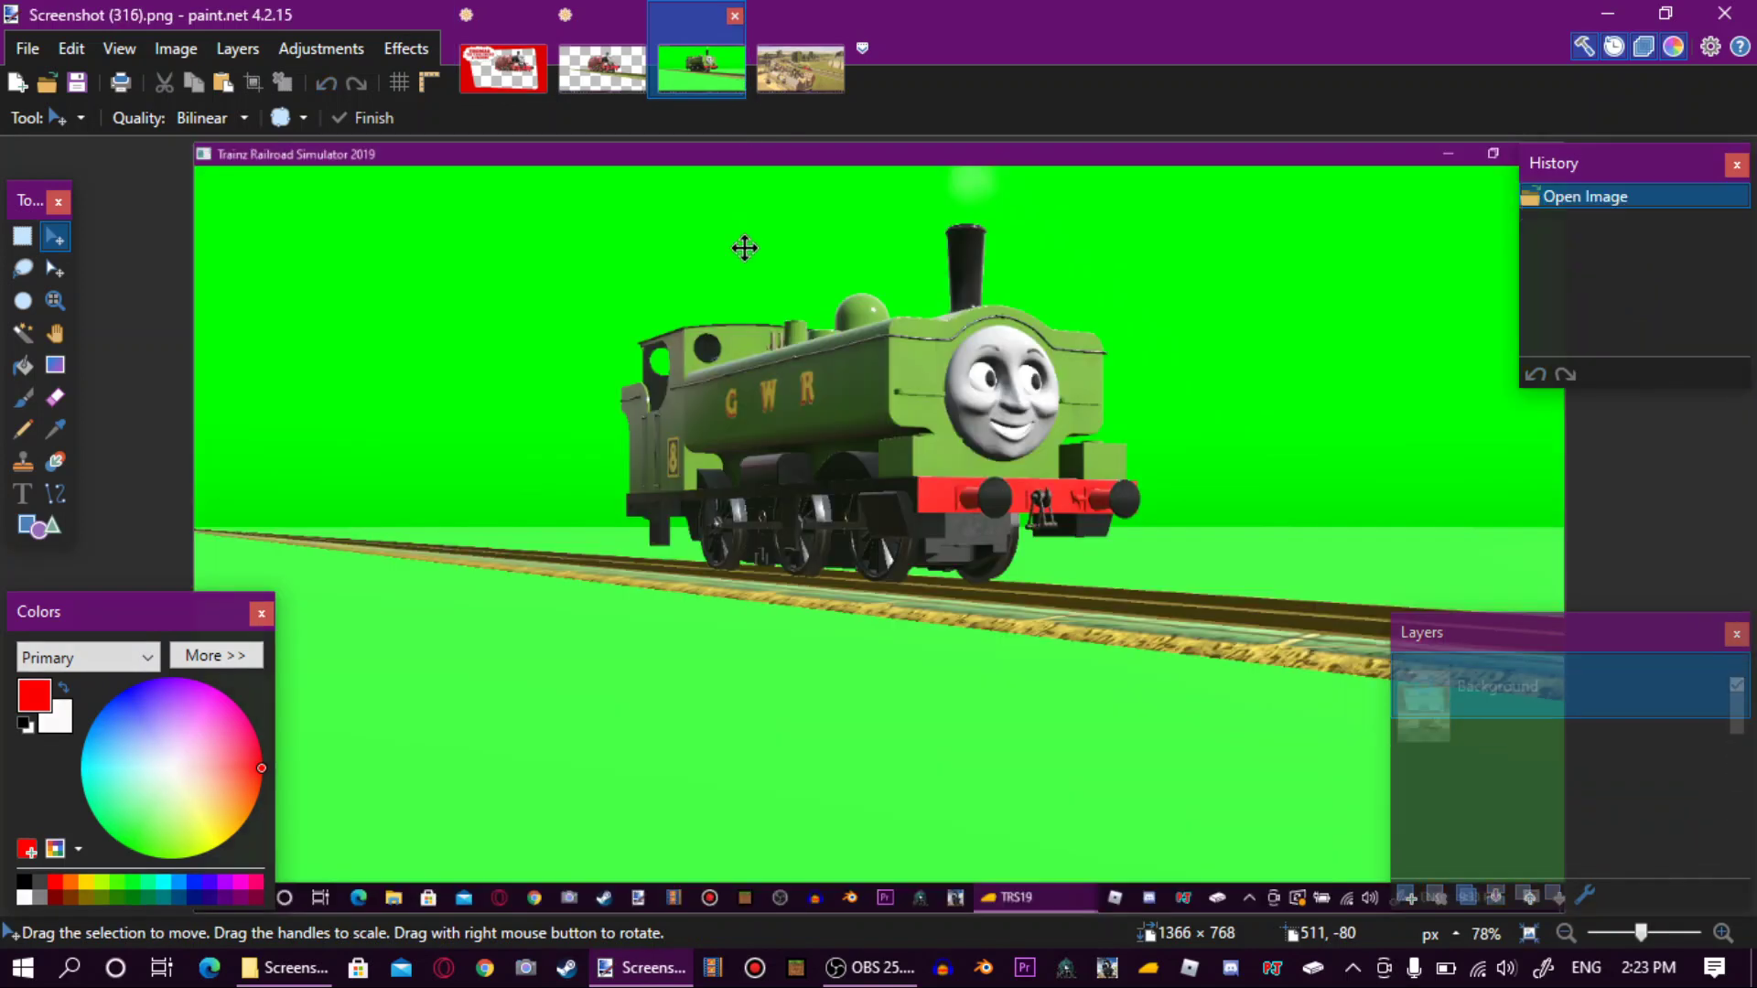
click(22, 332)
click(517, 300)
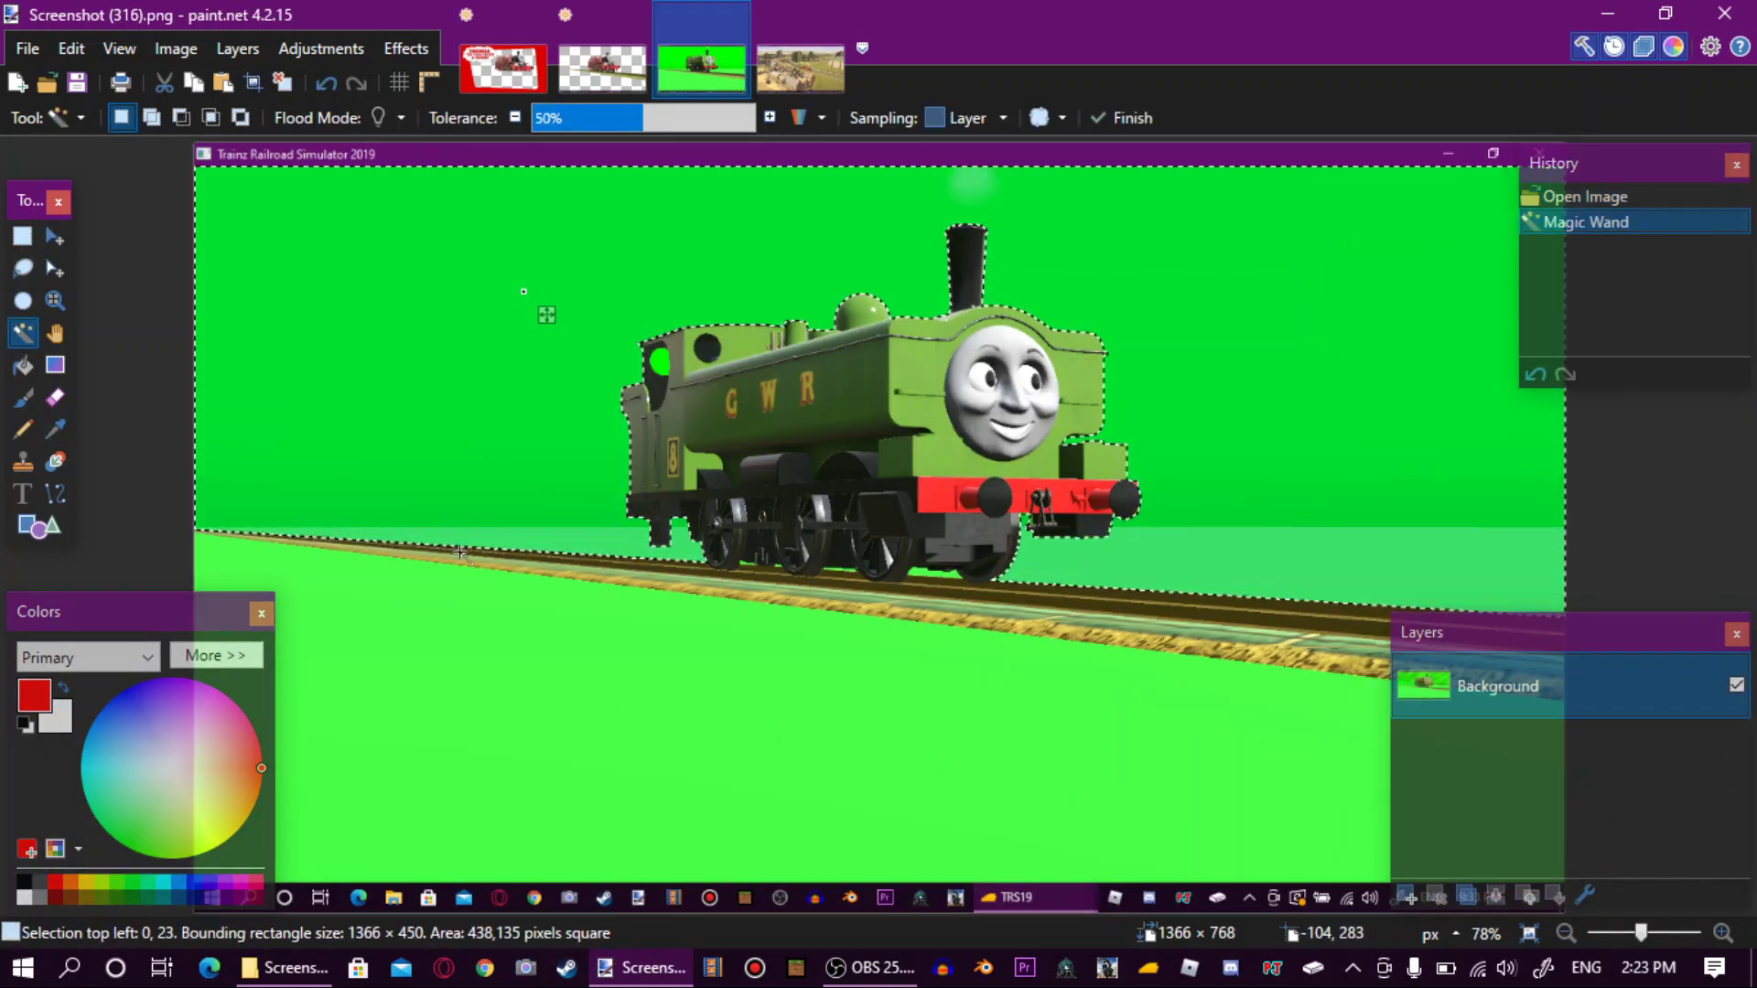
click(901, 557)
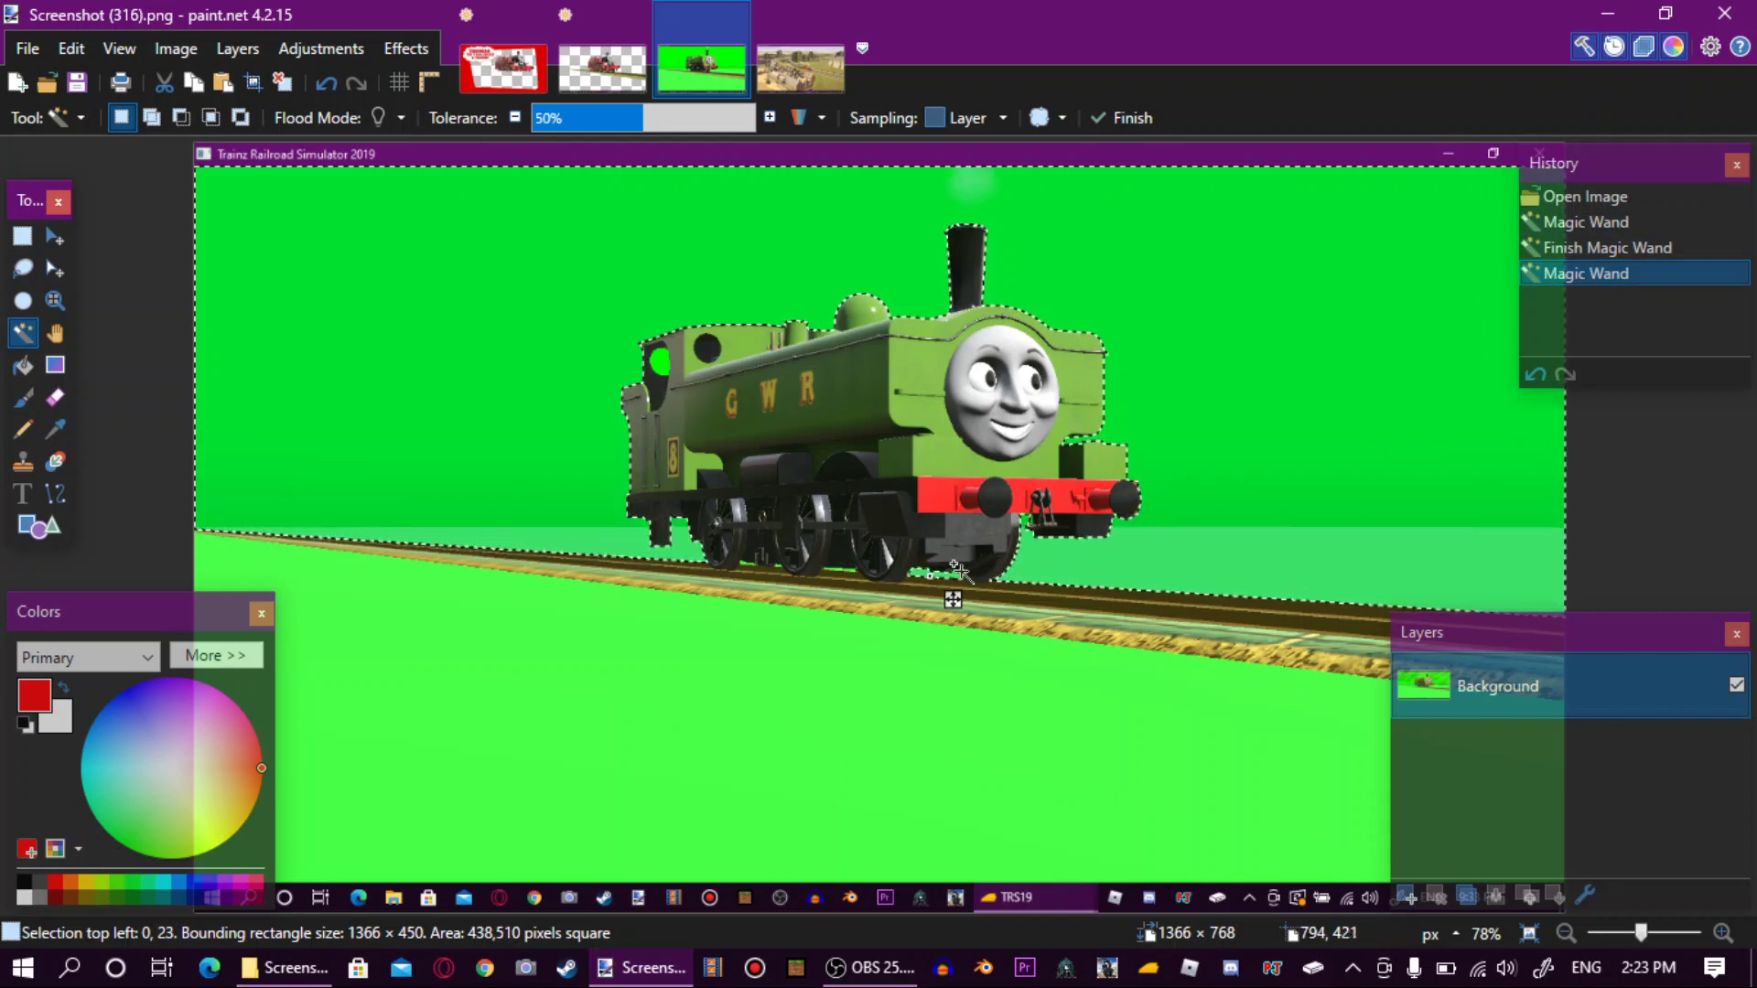
click(851, 577)
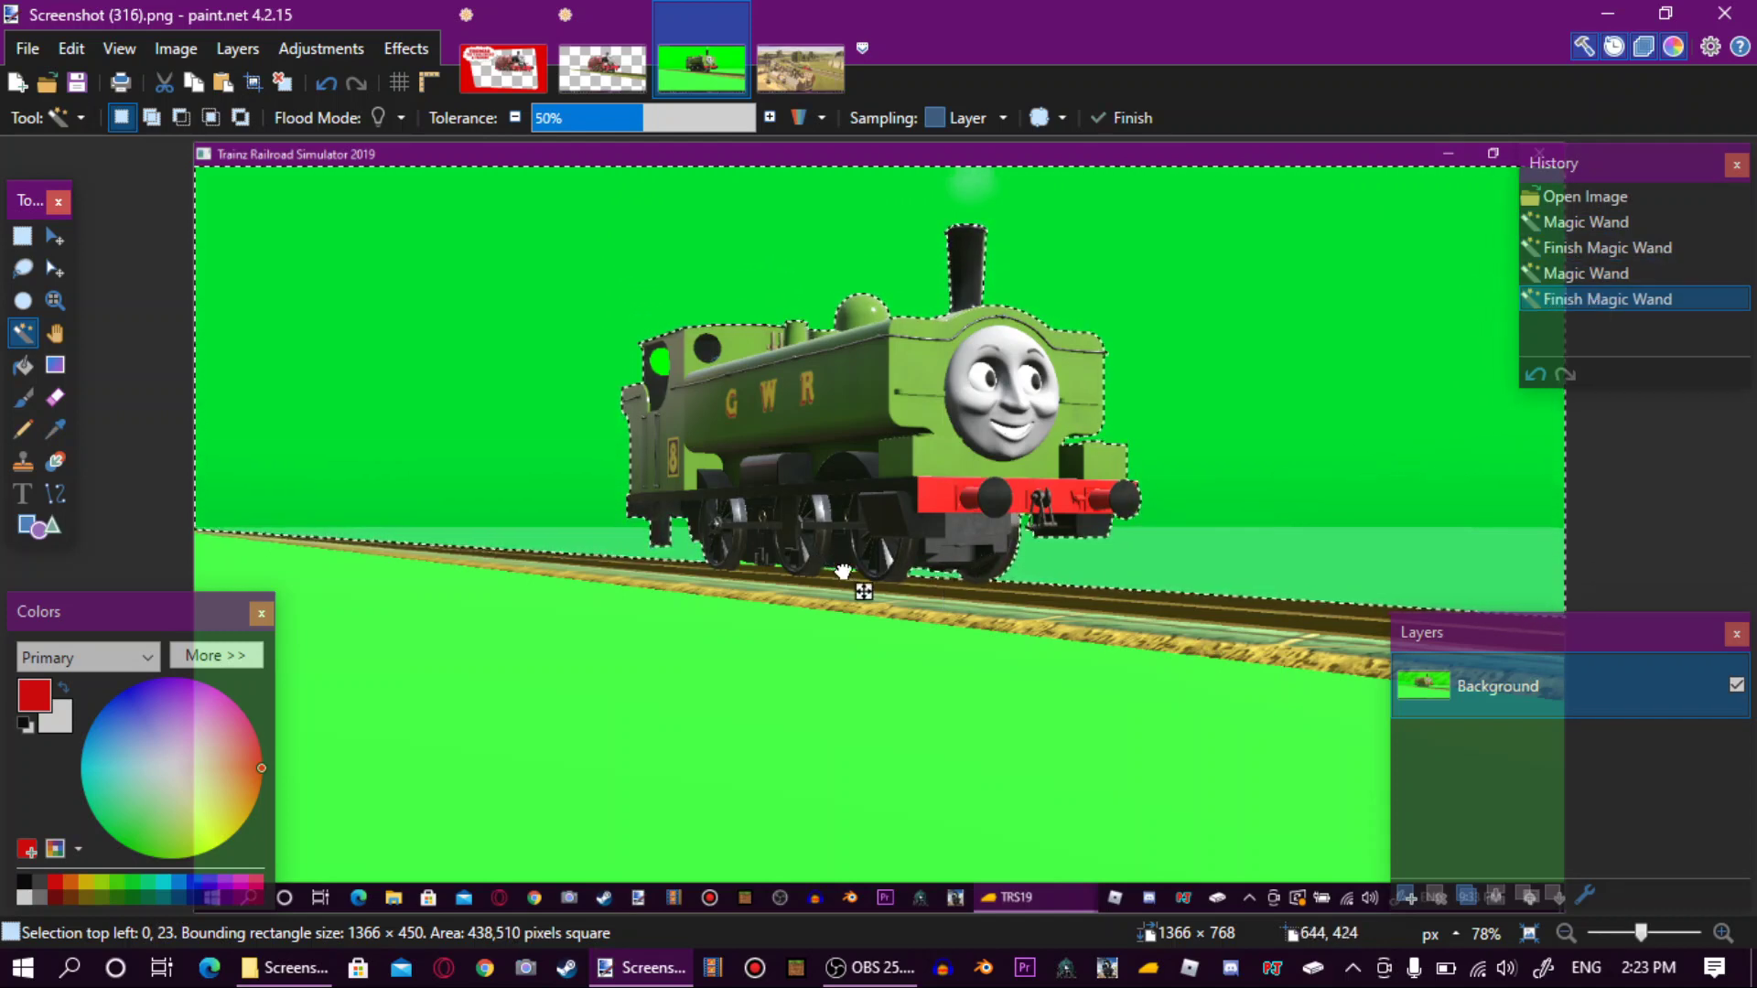
click(777, 559)
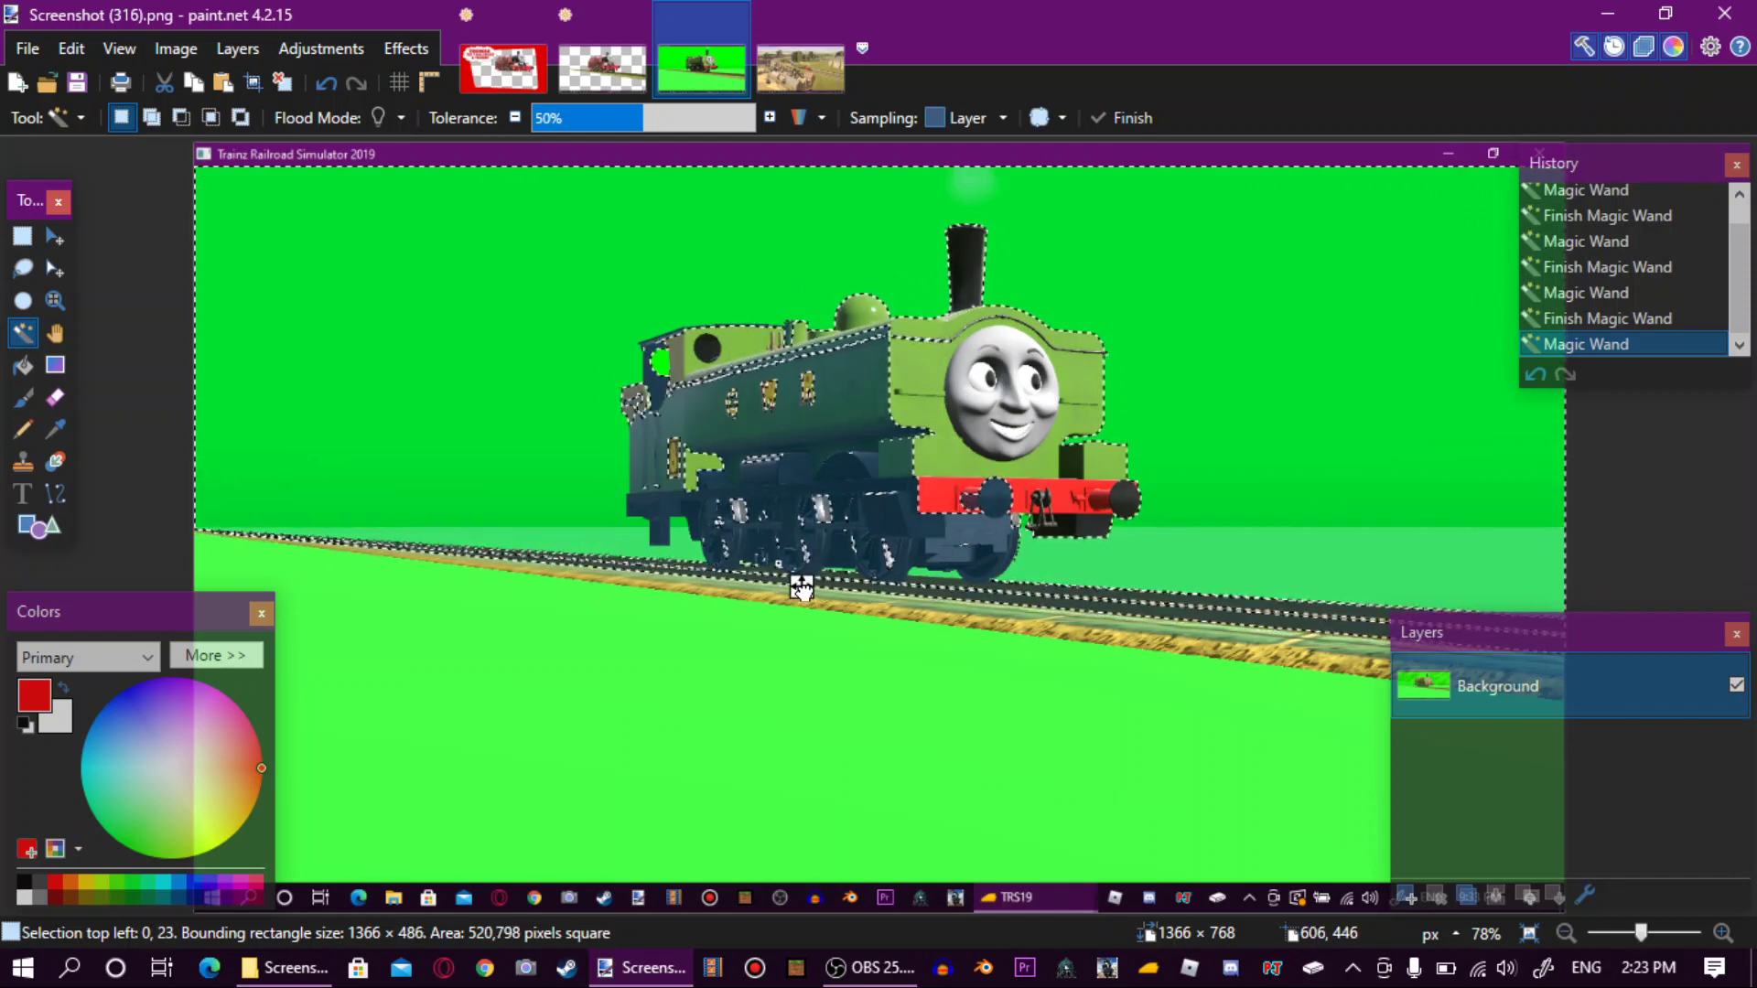
drag(802, 593, 800, 589)
click(773, 589)
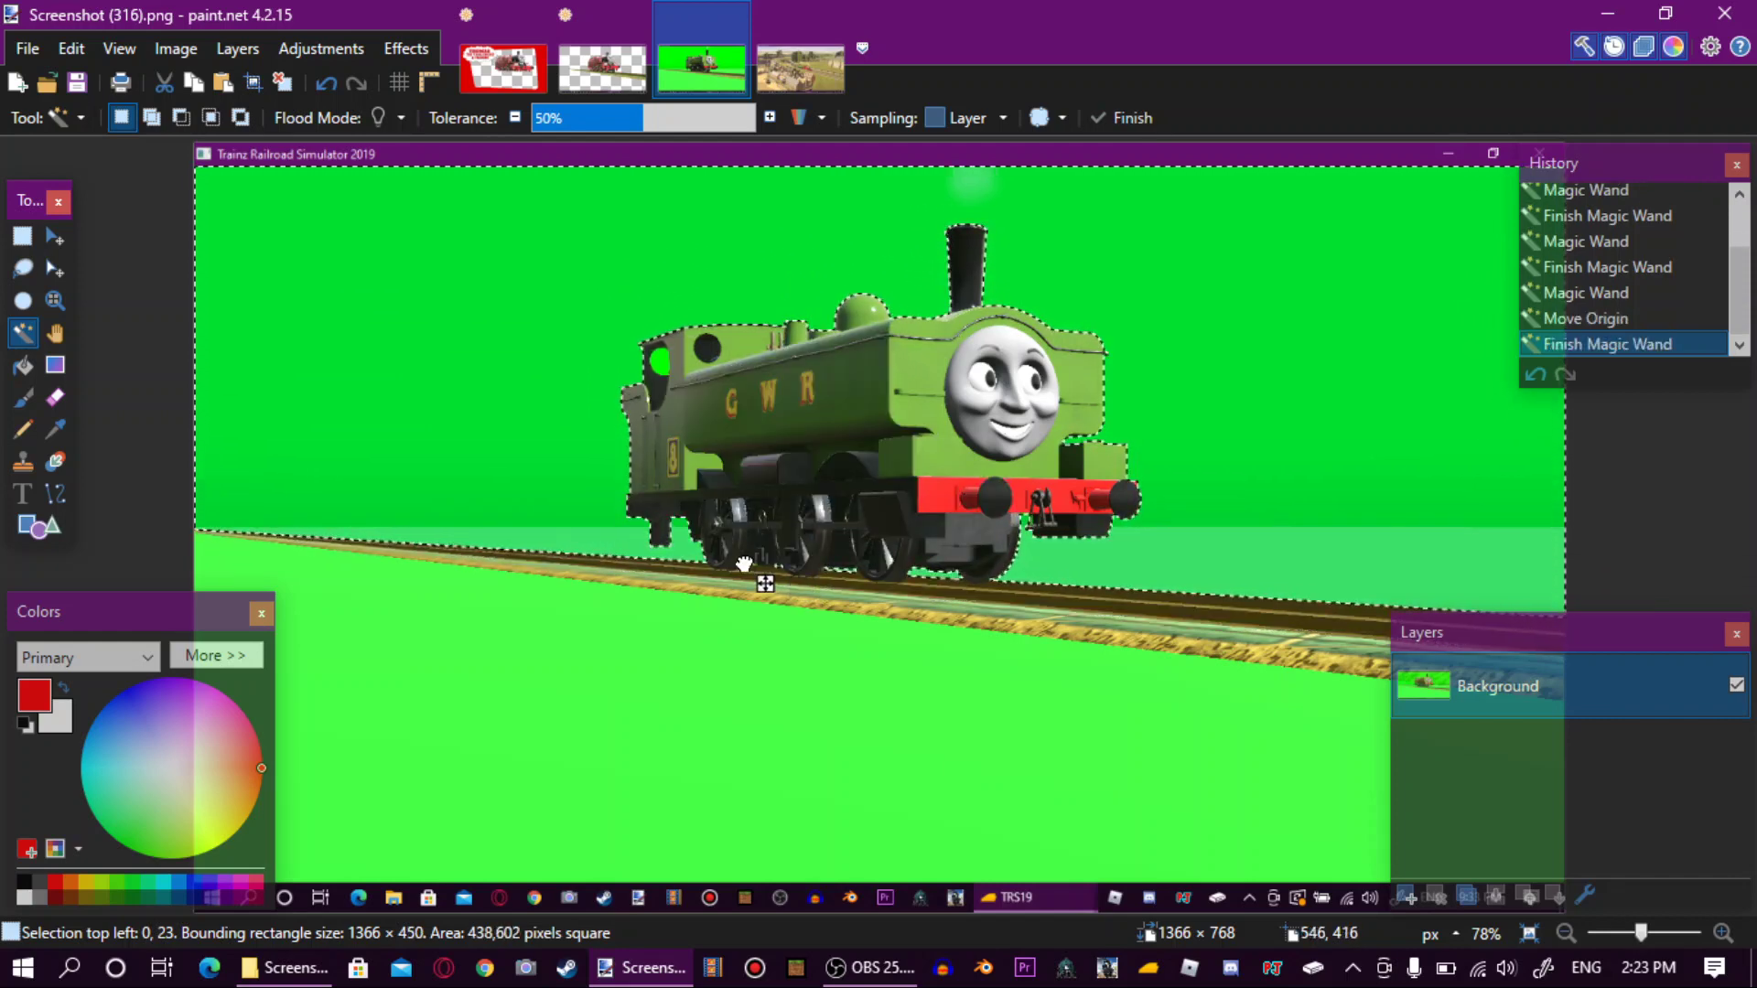
mouse_move(775, 595)
mouse_down()
mouse_move(757, 580)
mouse_move(768, 588)
mouse_up()
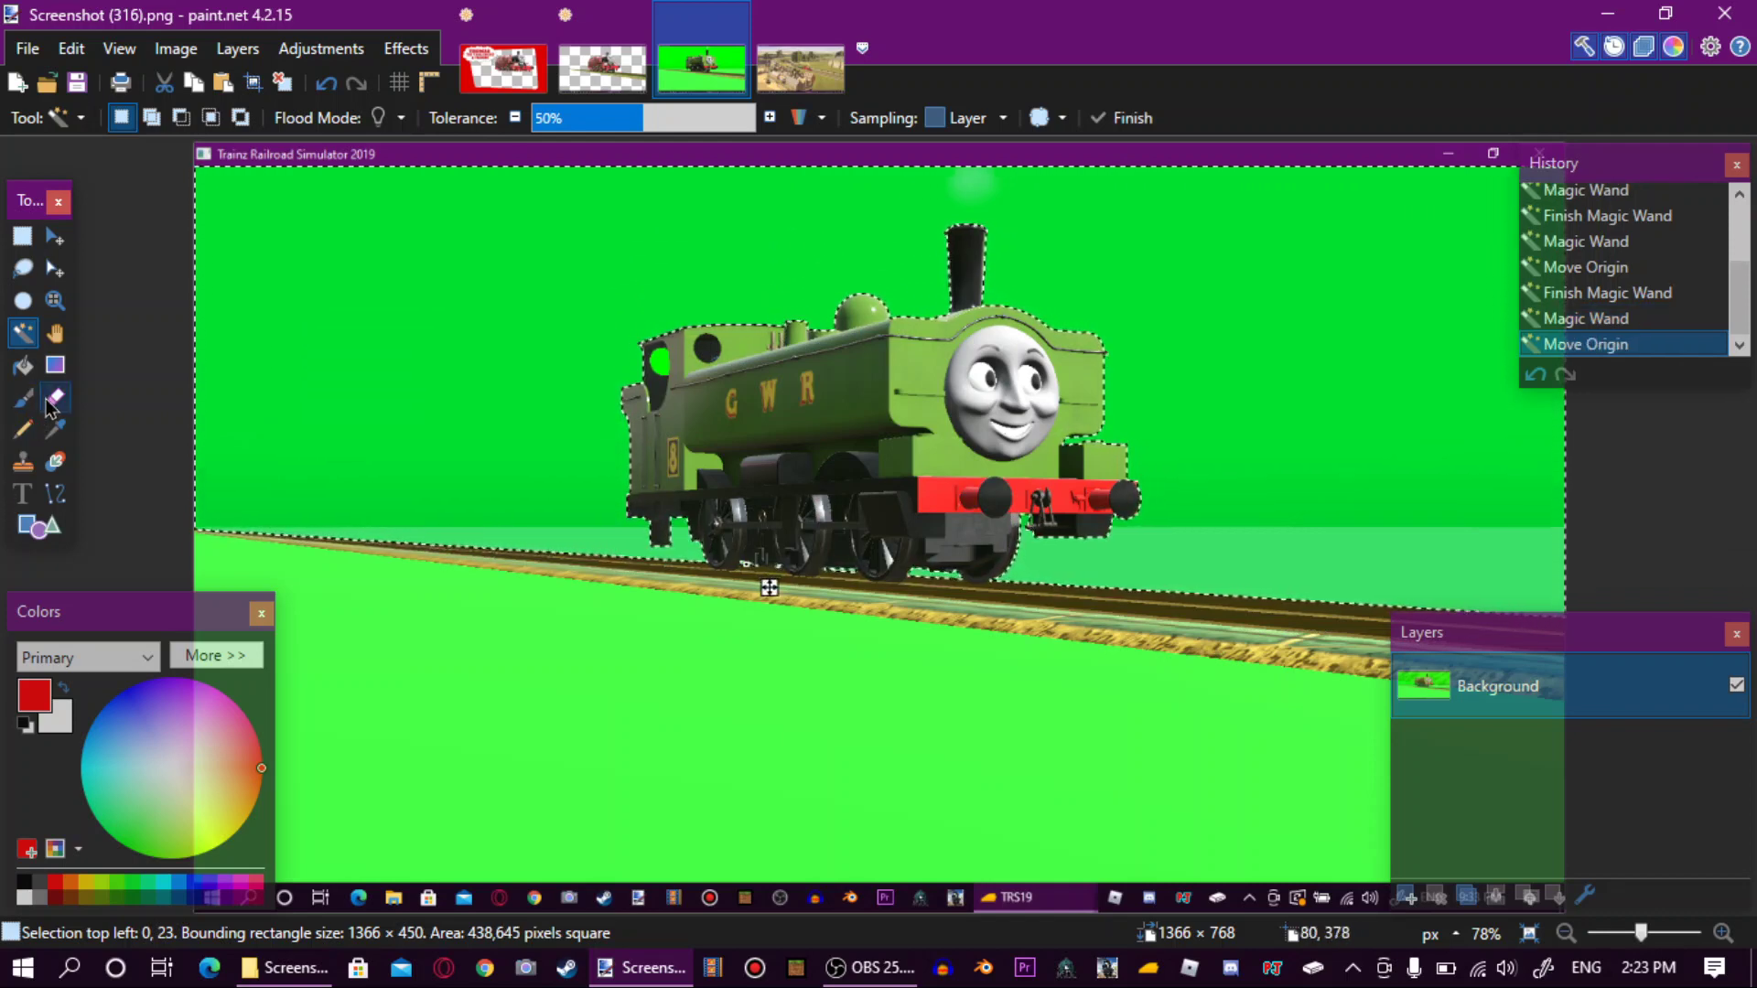
Erase the selected green backdrop around the GWR engine with the Eraser at brush width 1000.
click(54, 397)
drag(512, 513, 910, 517)
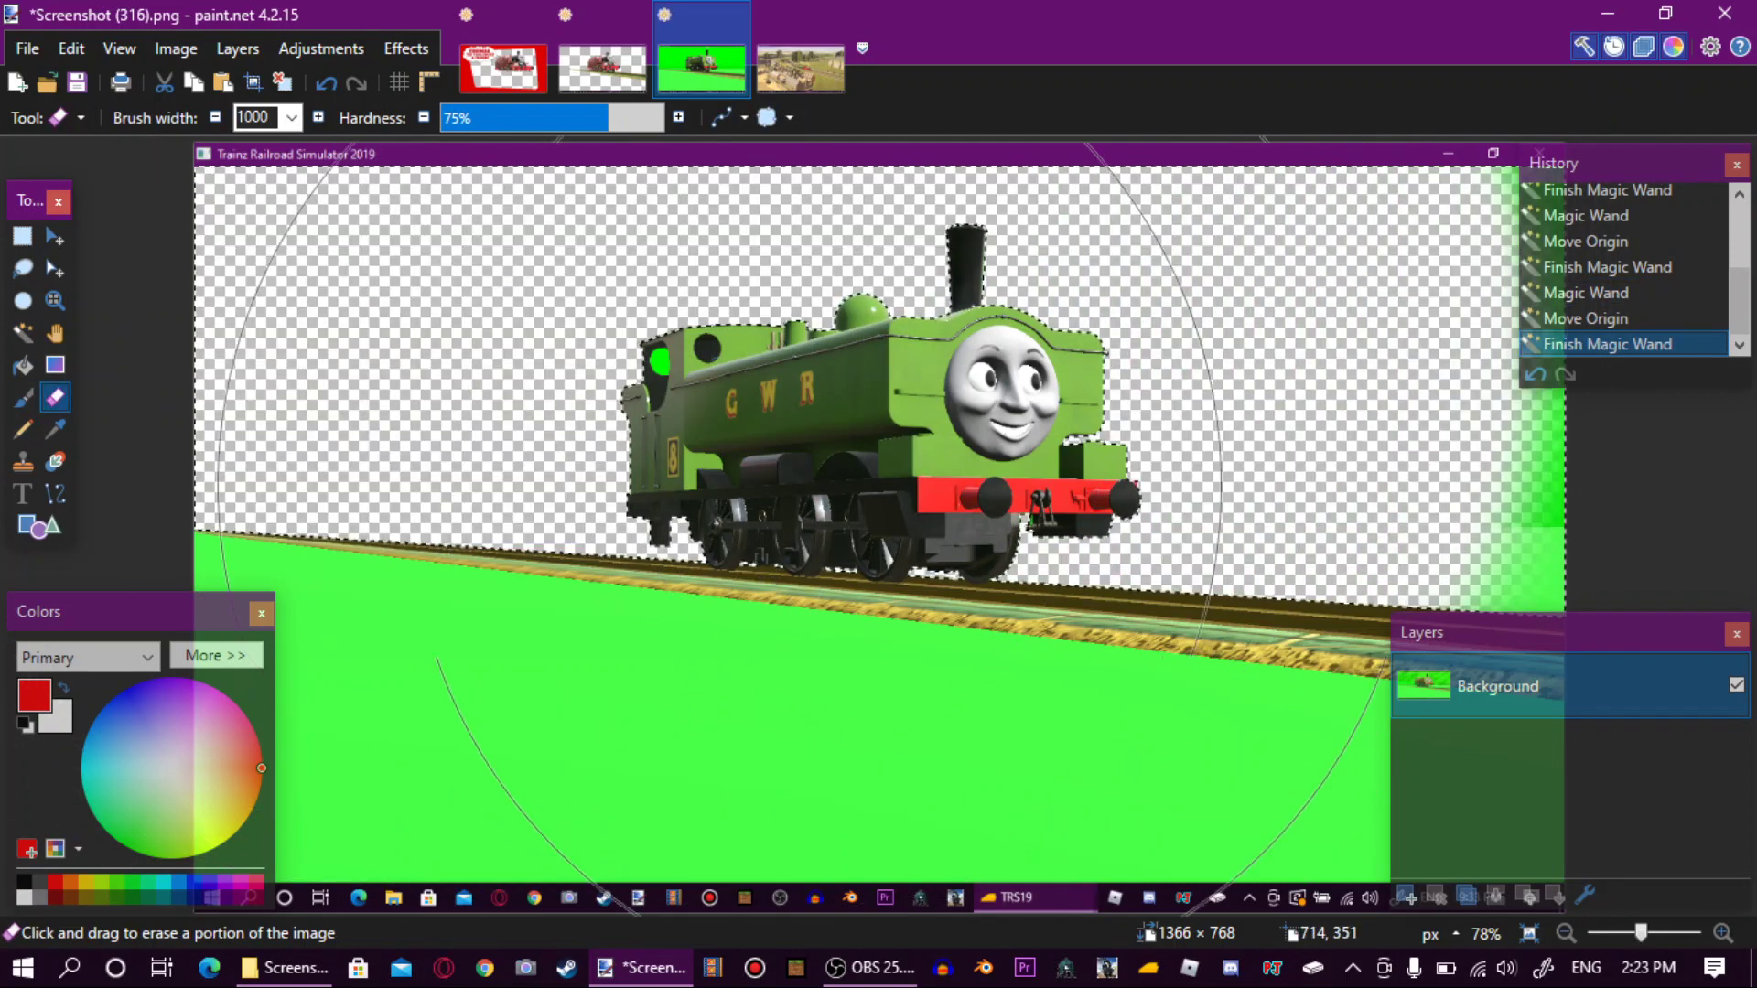
mouse_move(756, 499)
mouse_down()
mouse_move(961, 439)
mouse_move(970, 385)
mouse_move(915, 375)
mouse_up()
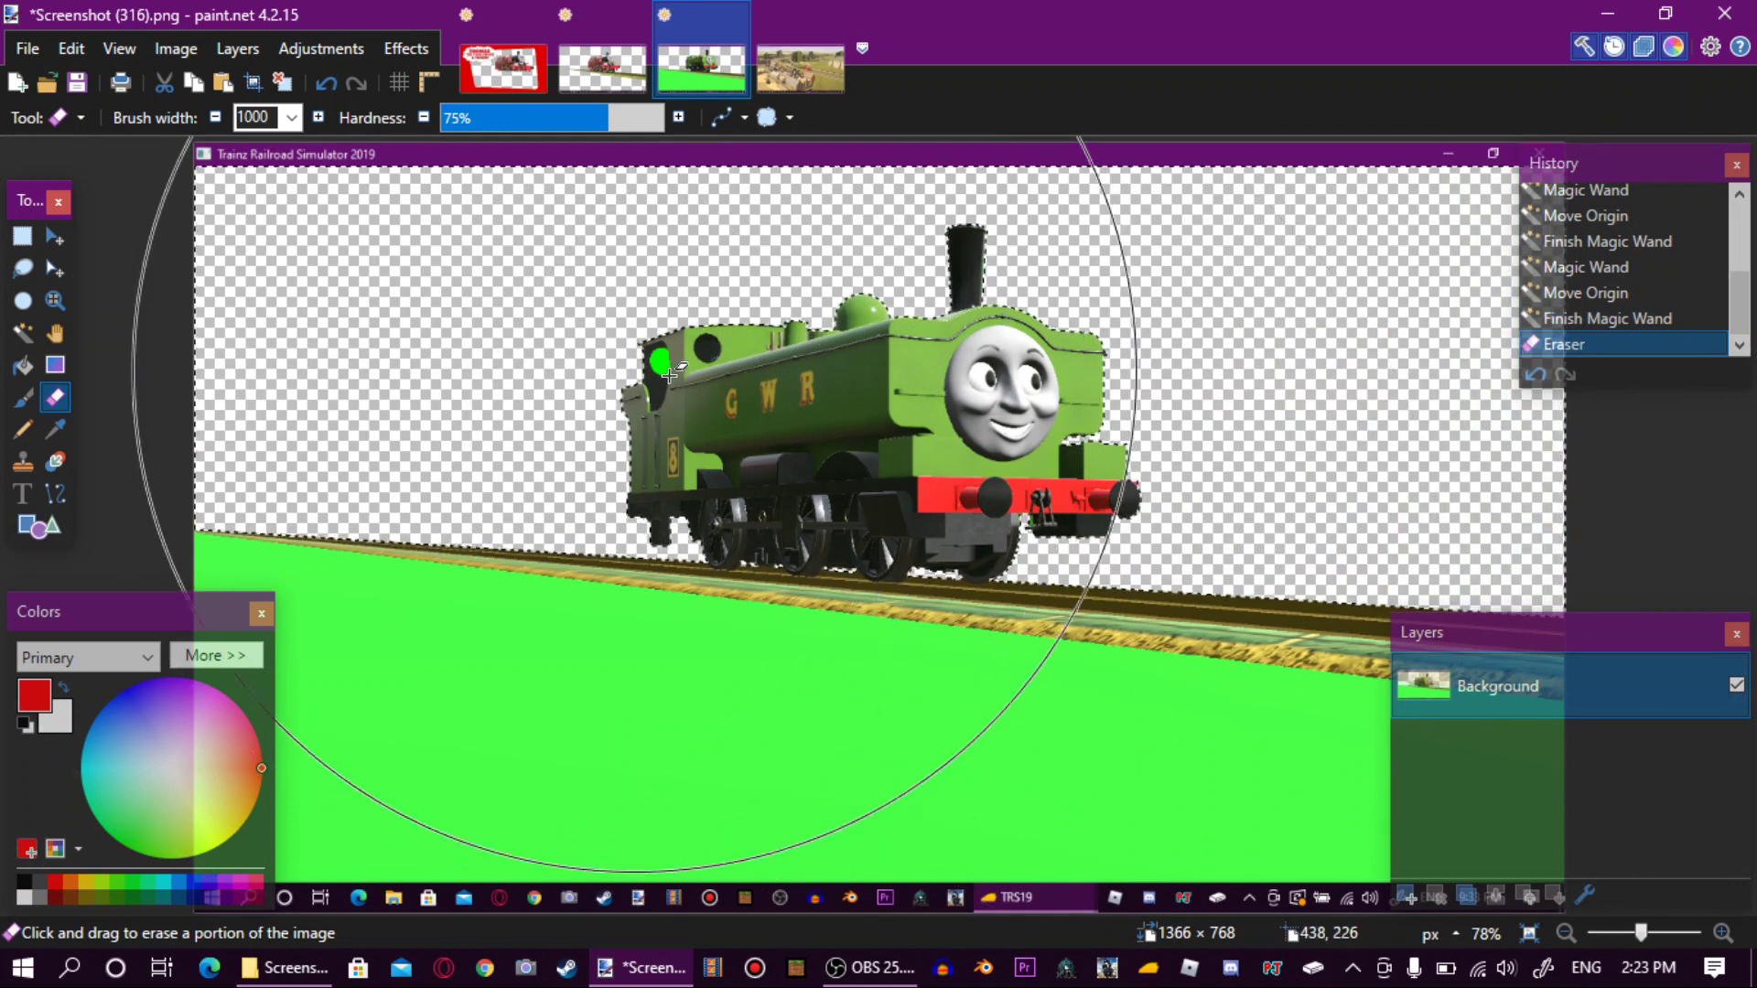
Select the green patch inside the engine's cab window with the Magic Wand, erase it, and clear the selection.
click(23, 332)
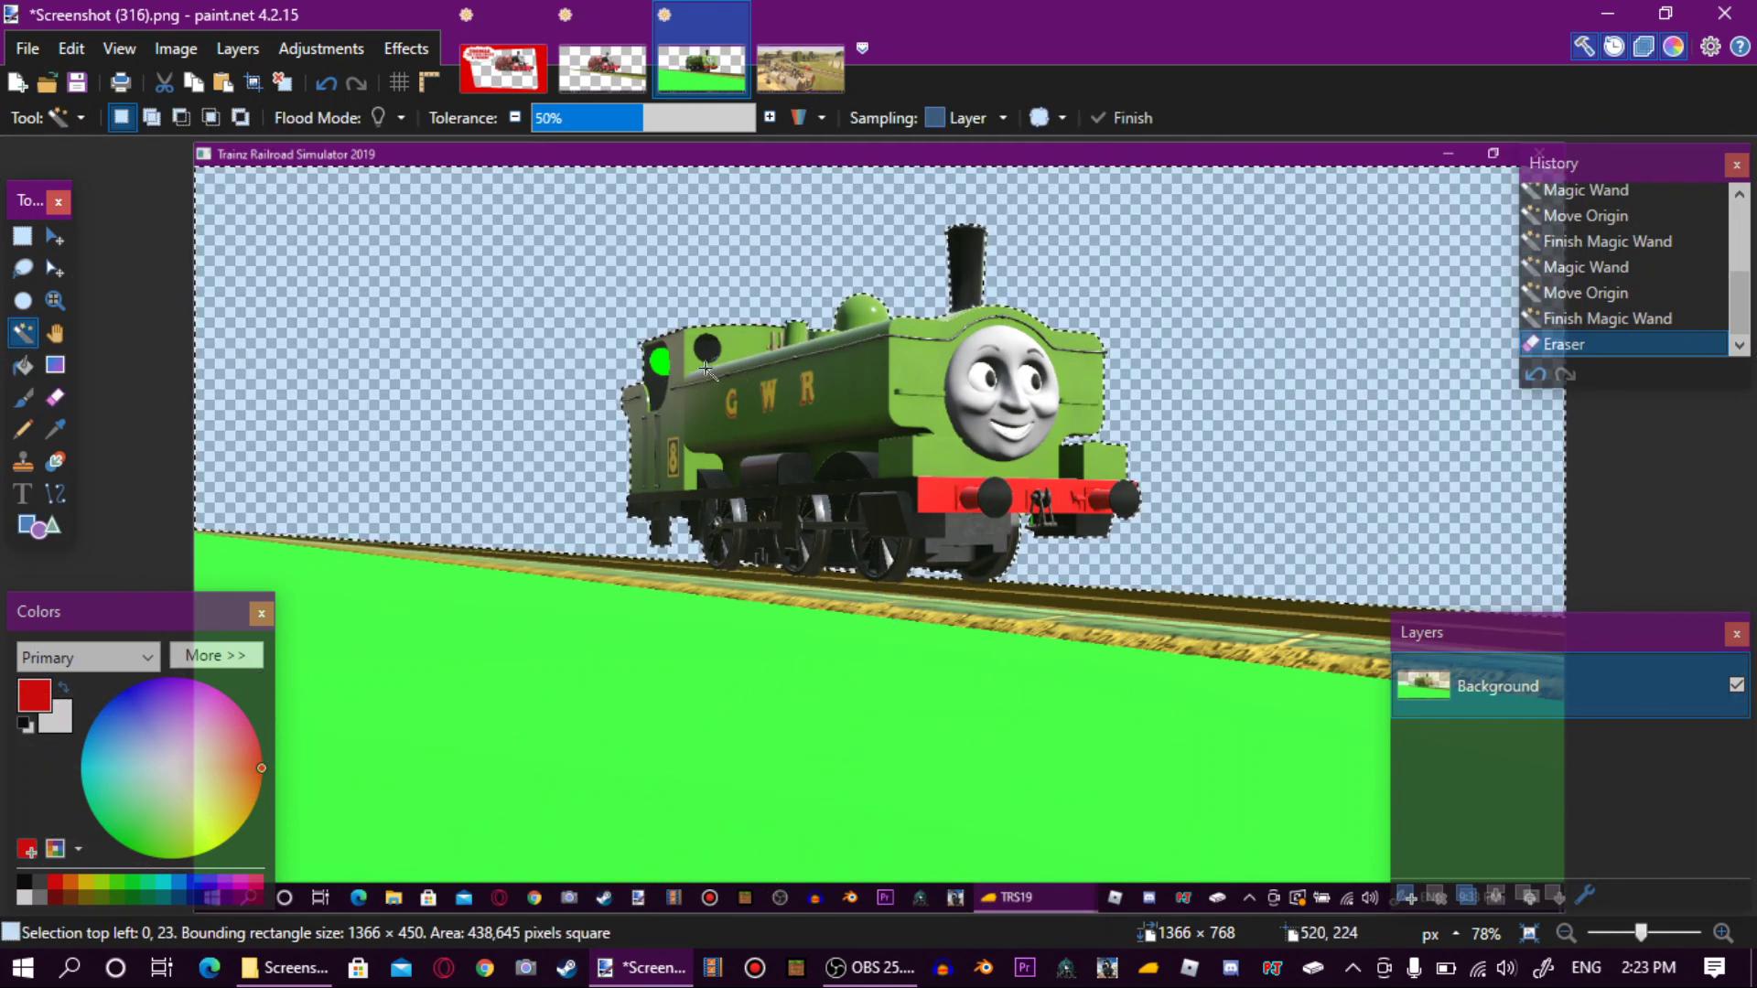
click(659, 362)
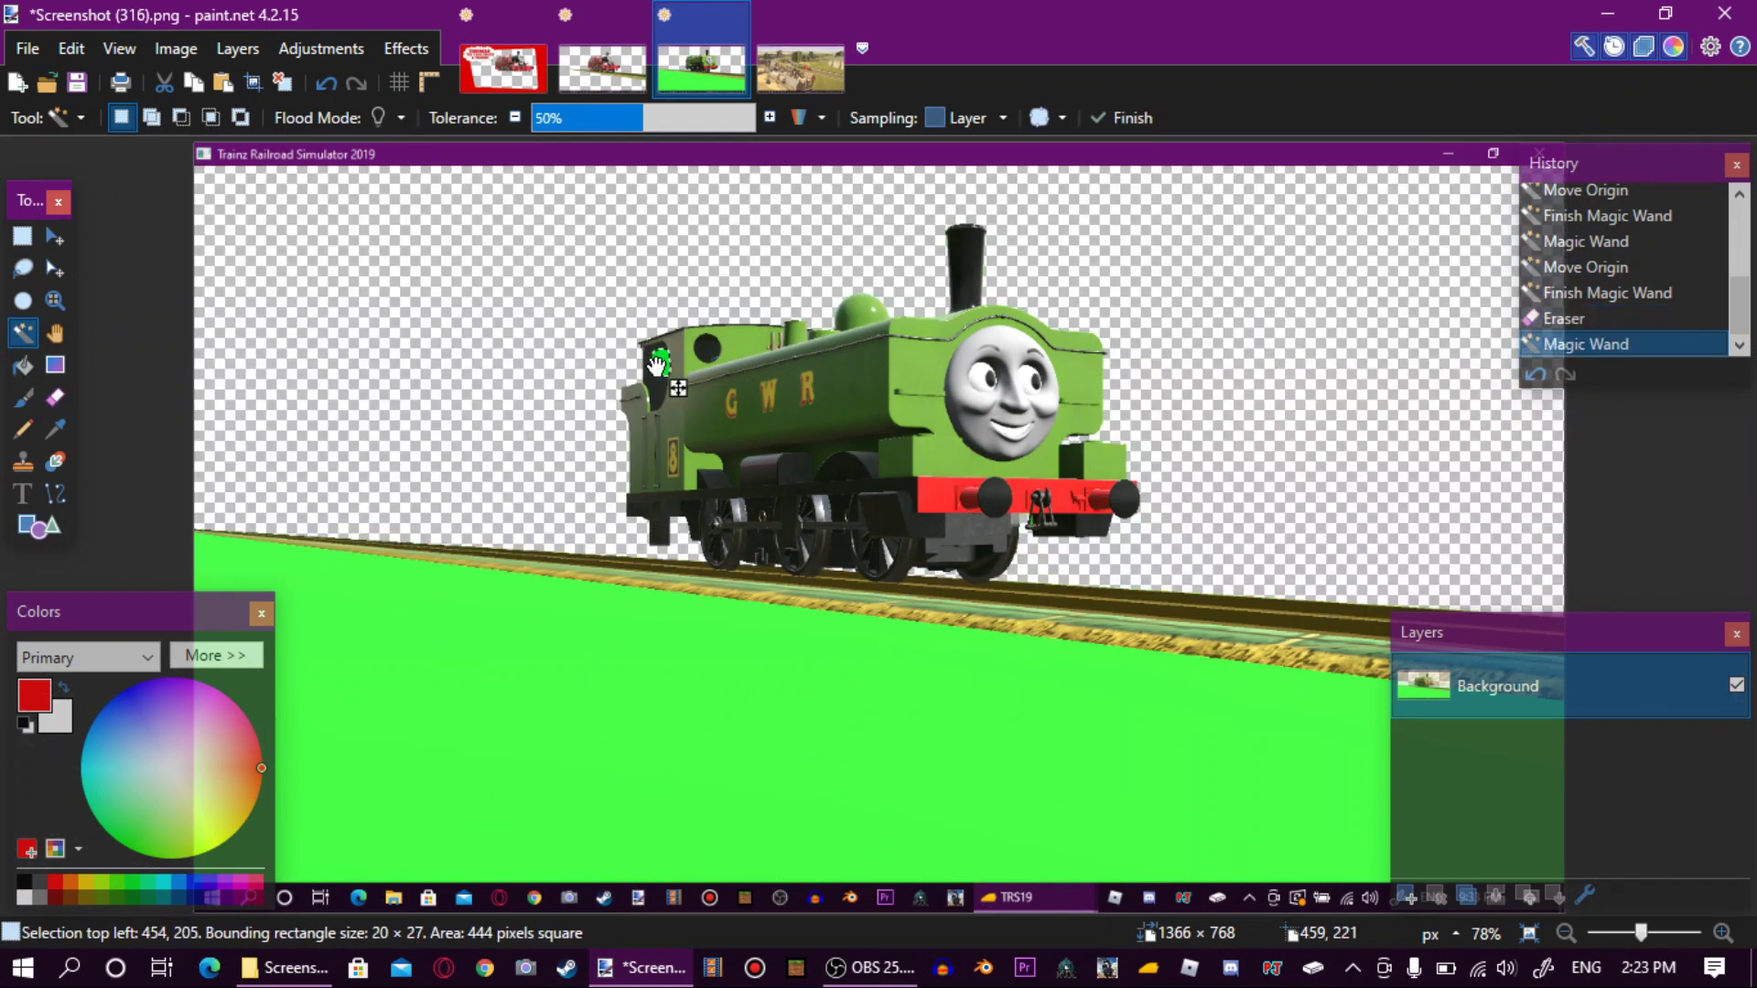
click(55, 397)
click(787, 376)
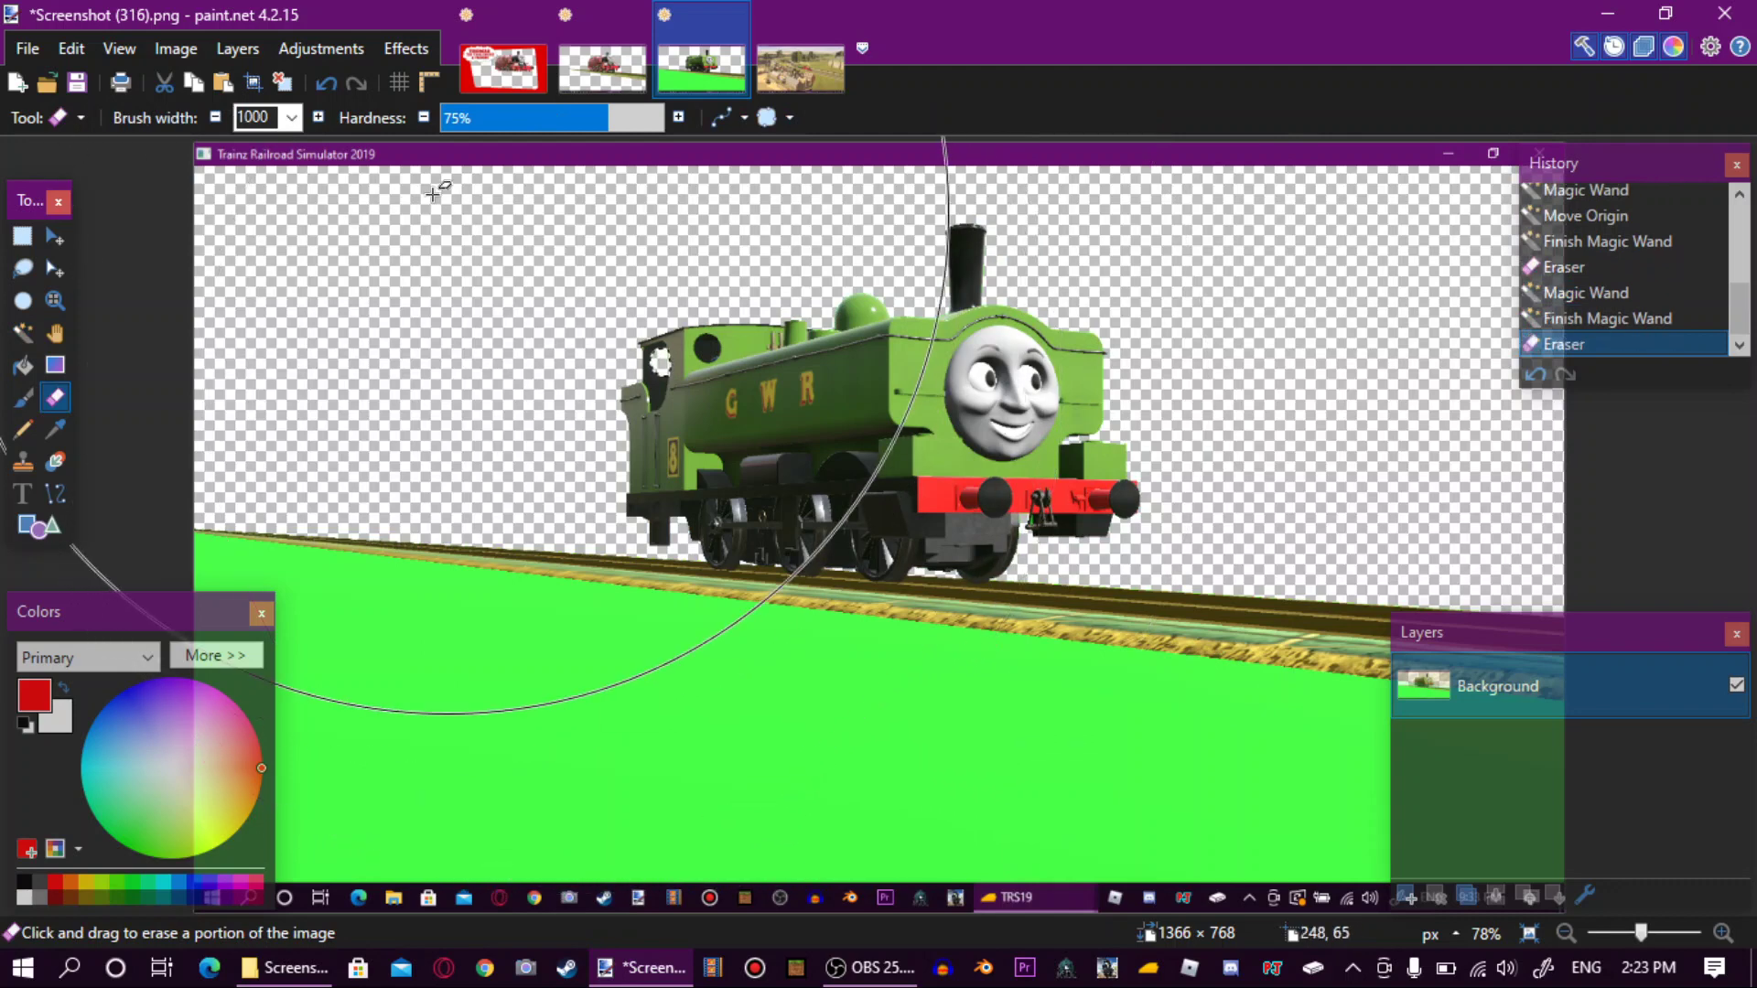
click(283, 83)
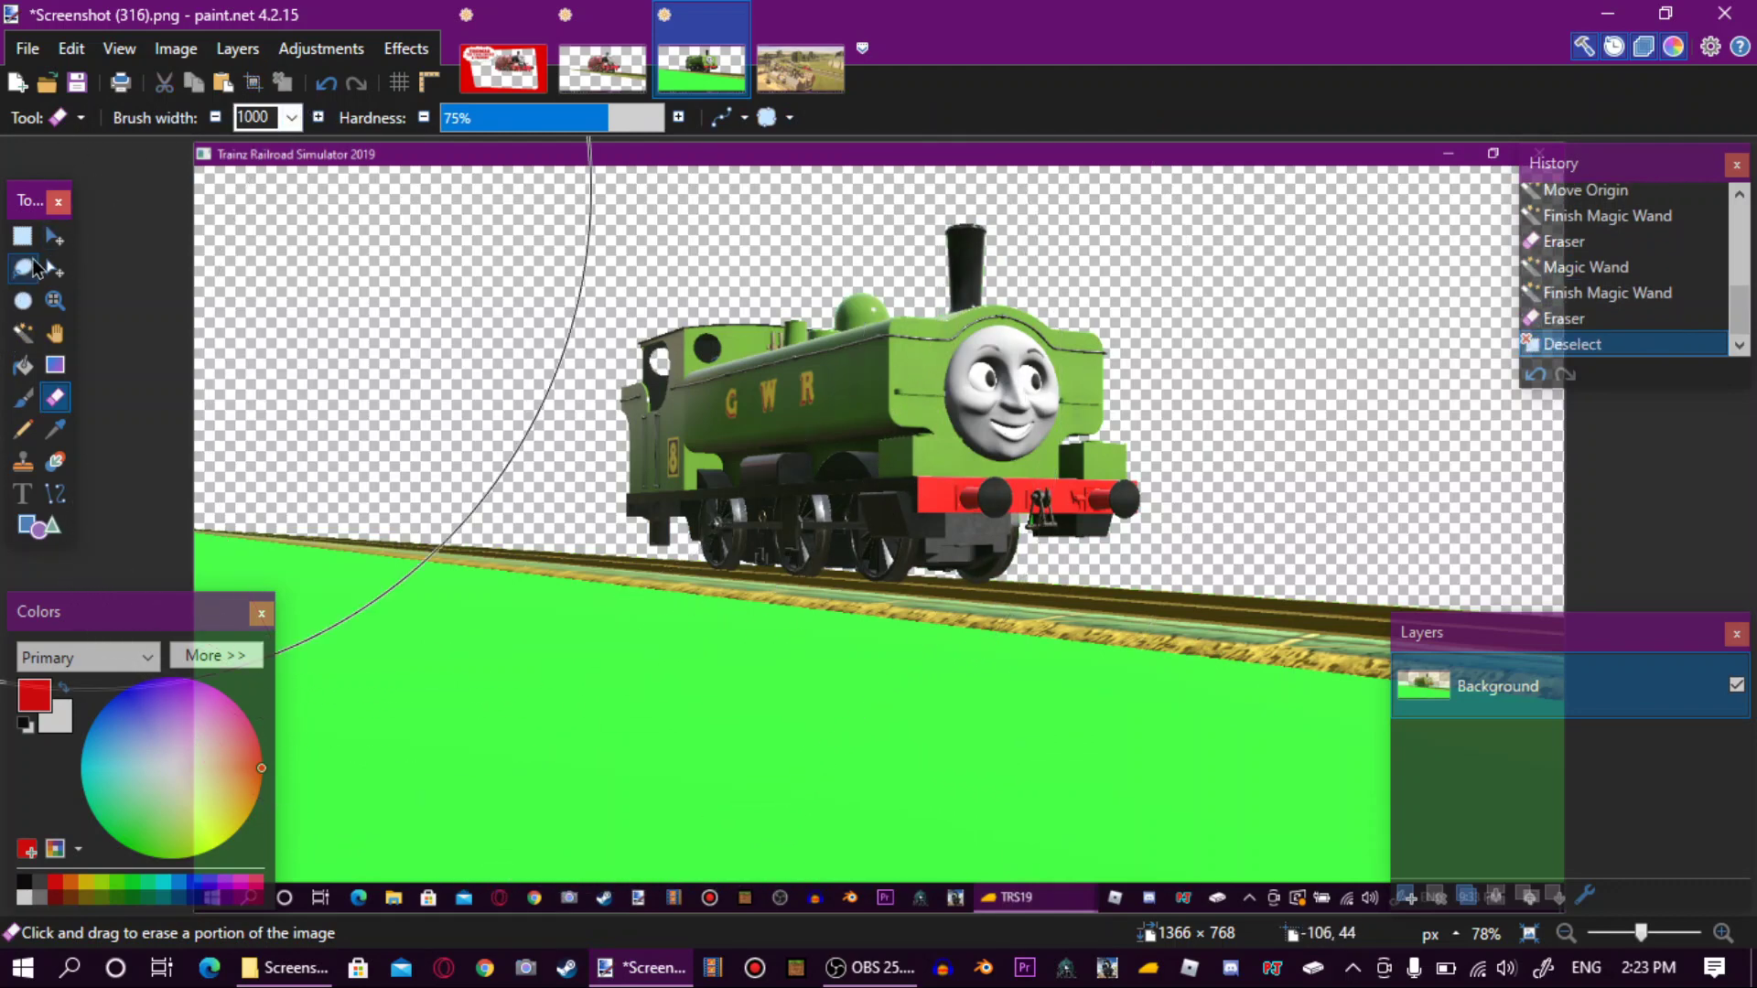
Outline the green engine above the rails with Lasso Select, copy it, and clear the selection.
click(24, 268)
mouse_move(967, 205)
mouse_down()
mouse_move(695, 279)
mouse_move(586, 407)
mouse_move(634, 503)
mouse_move(700, 544)
mouse_move(1114, 566)
mouse_move(1210, 458)
mouse_move(1061, 261)
mouse_move(970, 207)
mouse_up()
click(192, 84)
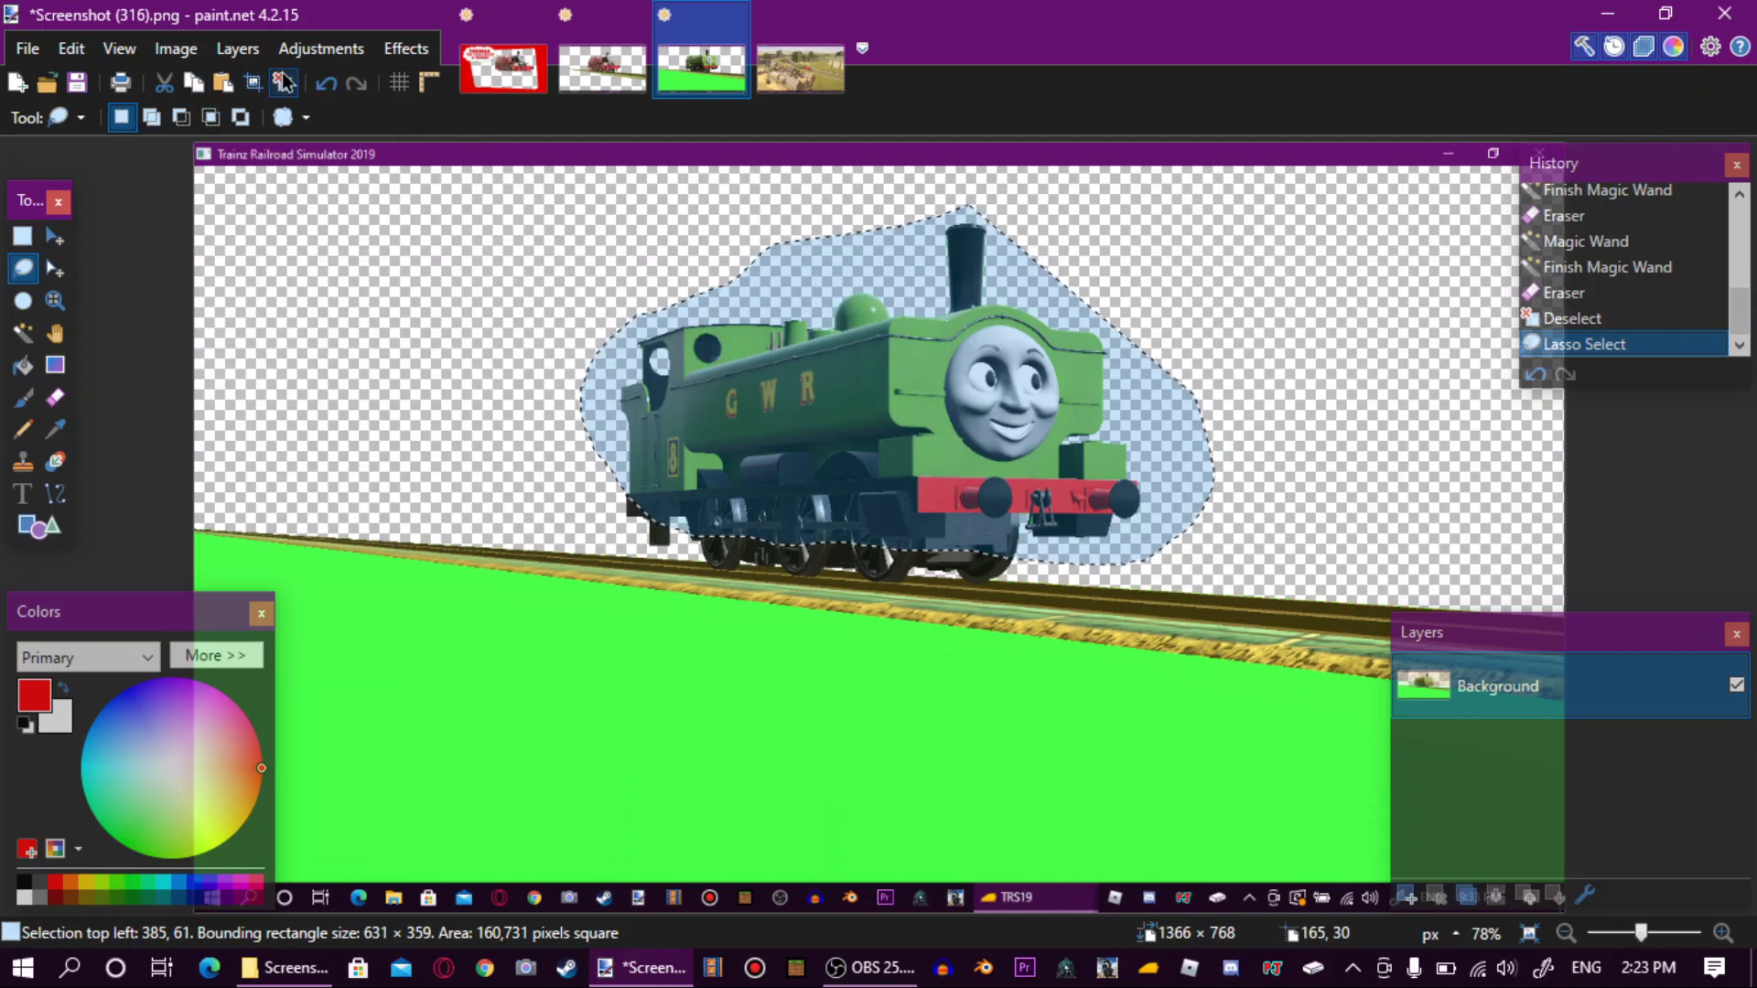
click(283, 82)
Paste the green engine into the red frame image, enlarge it to about 677 × 360 pixels, and place it overlapping the red engine beside the logo.
click(508, 78)
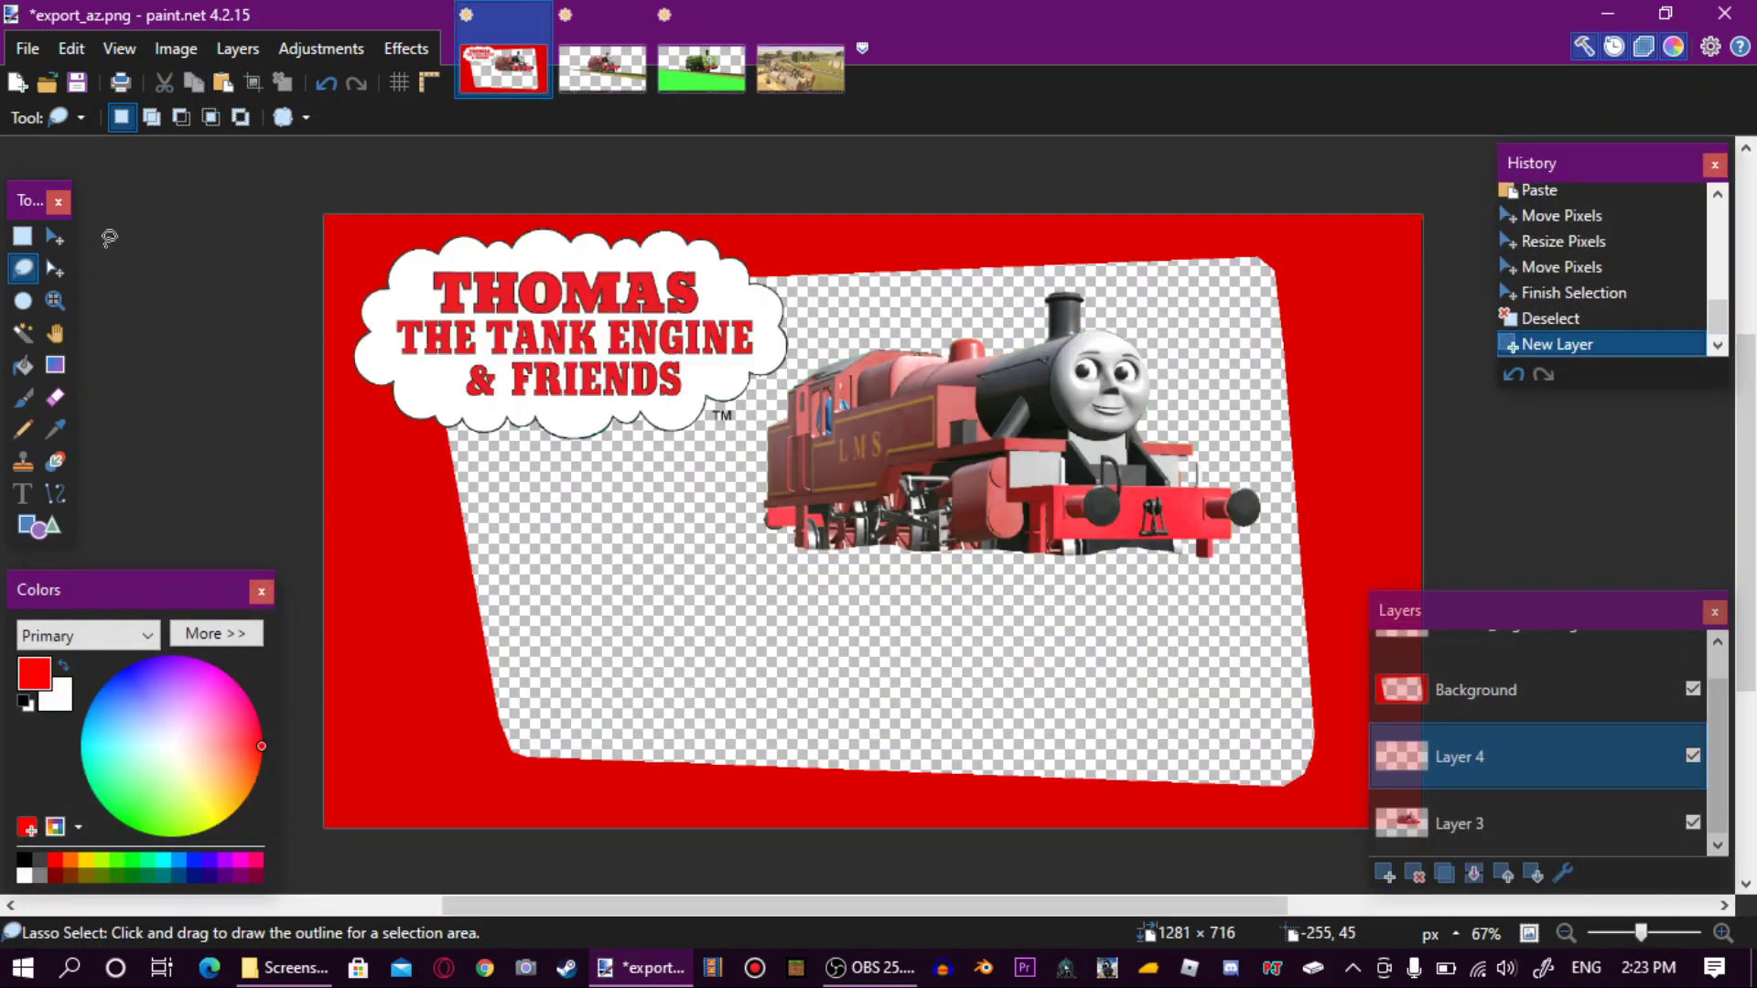
click(222, 84)
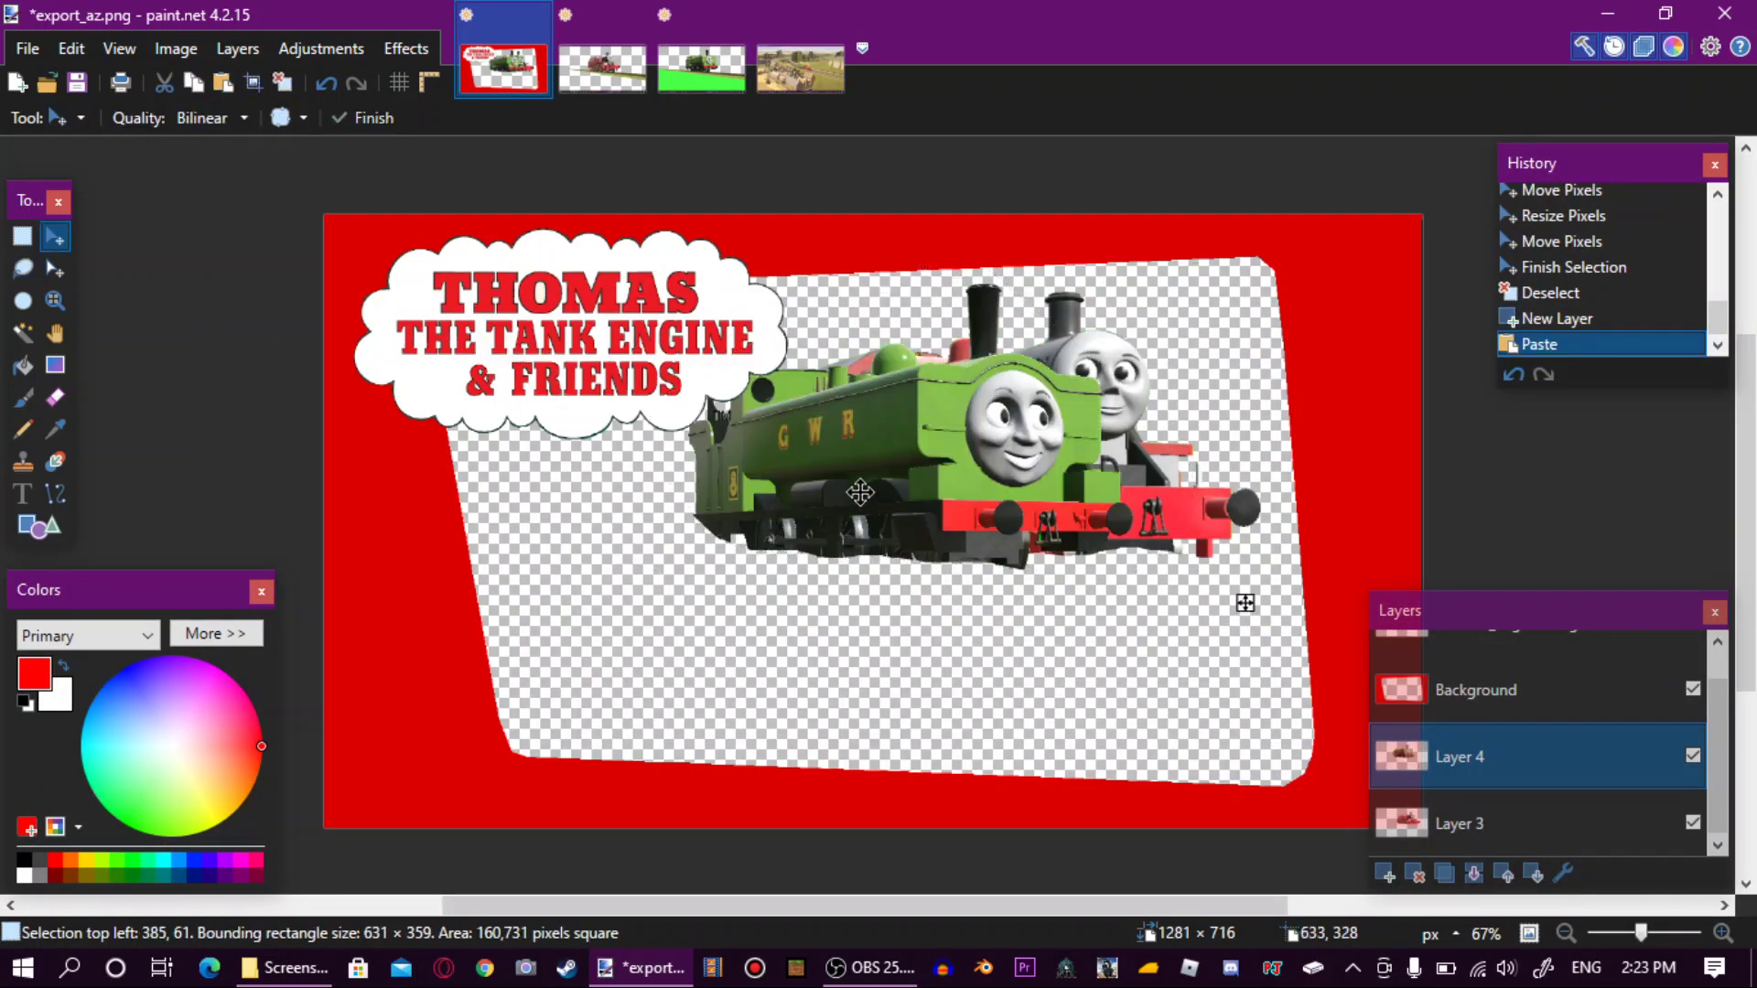
drag(732, 287, 693, 283)
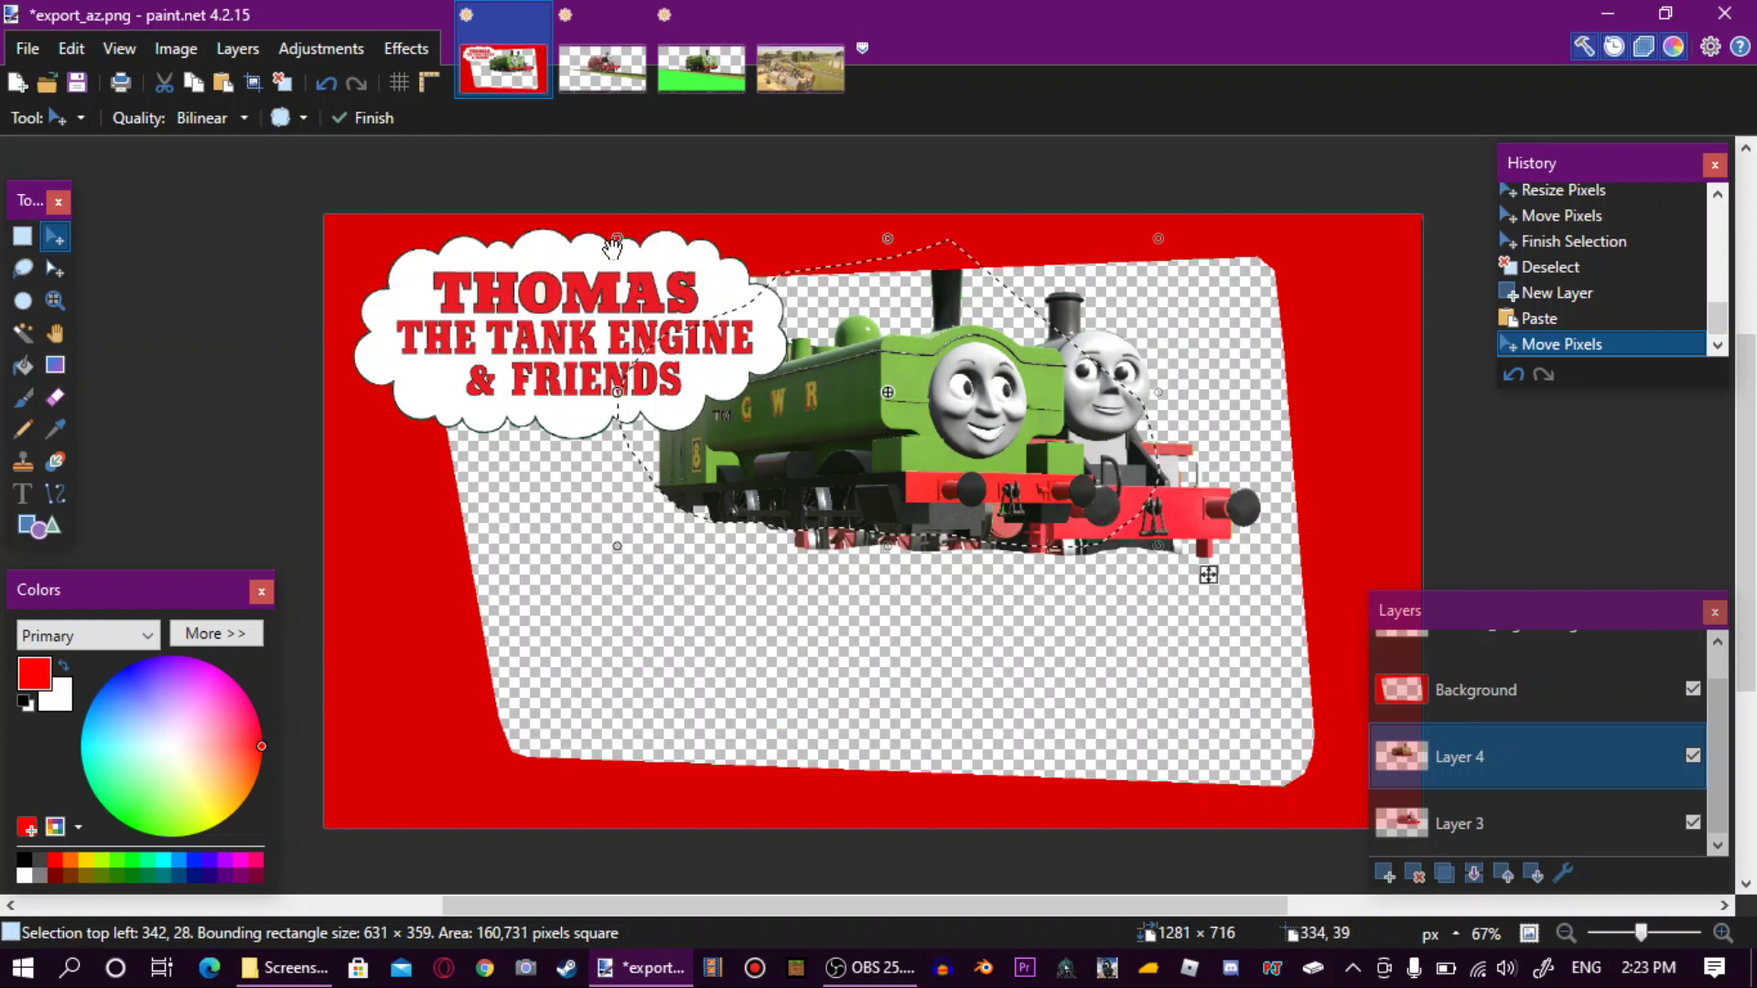
drag(606, 244, 531, 207)
drag(738, 428, 710, 428)
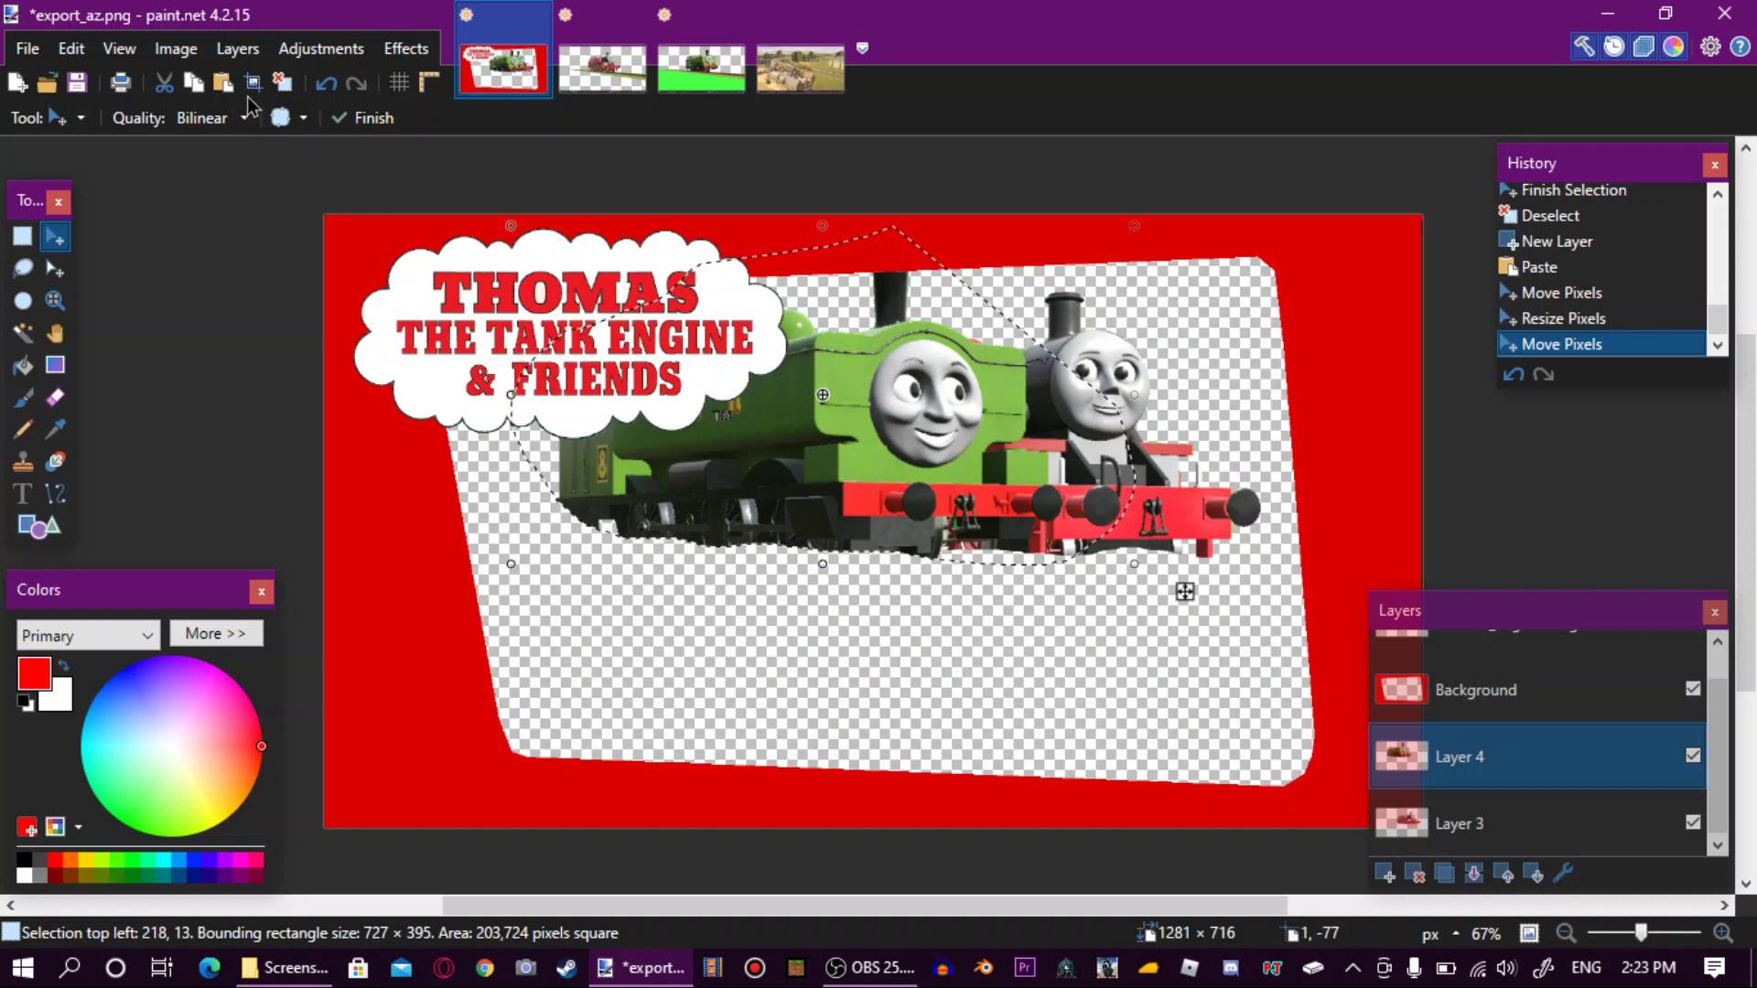
drag(931, 482, 933, 510)
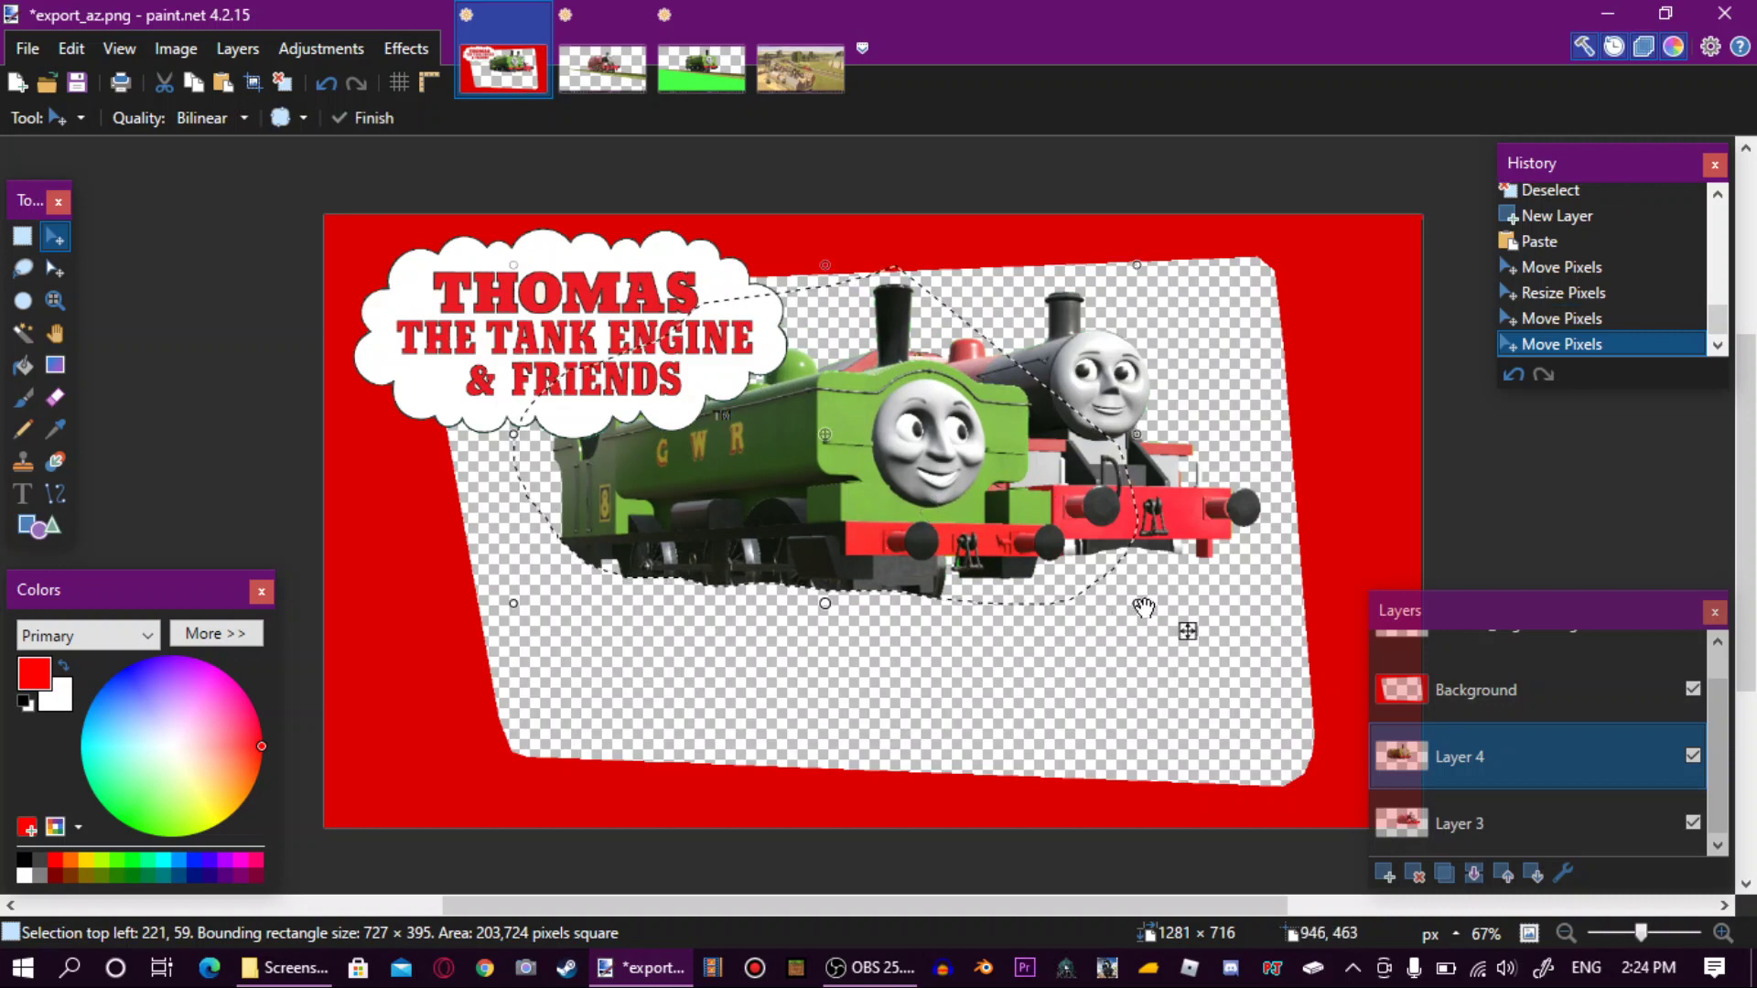
drag(1141, 603, 1101, 578)
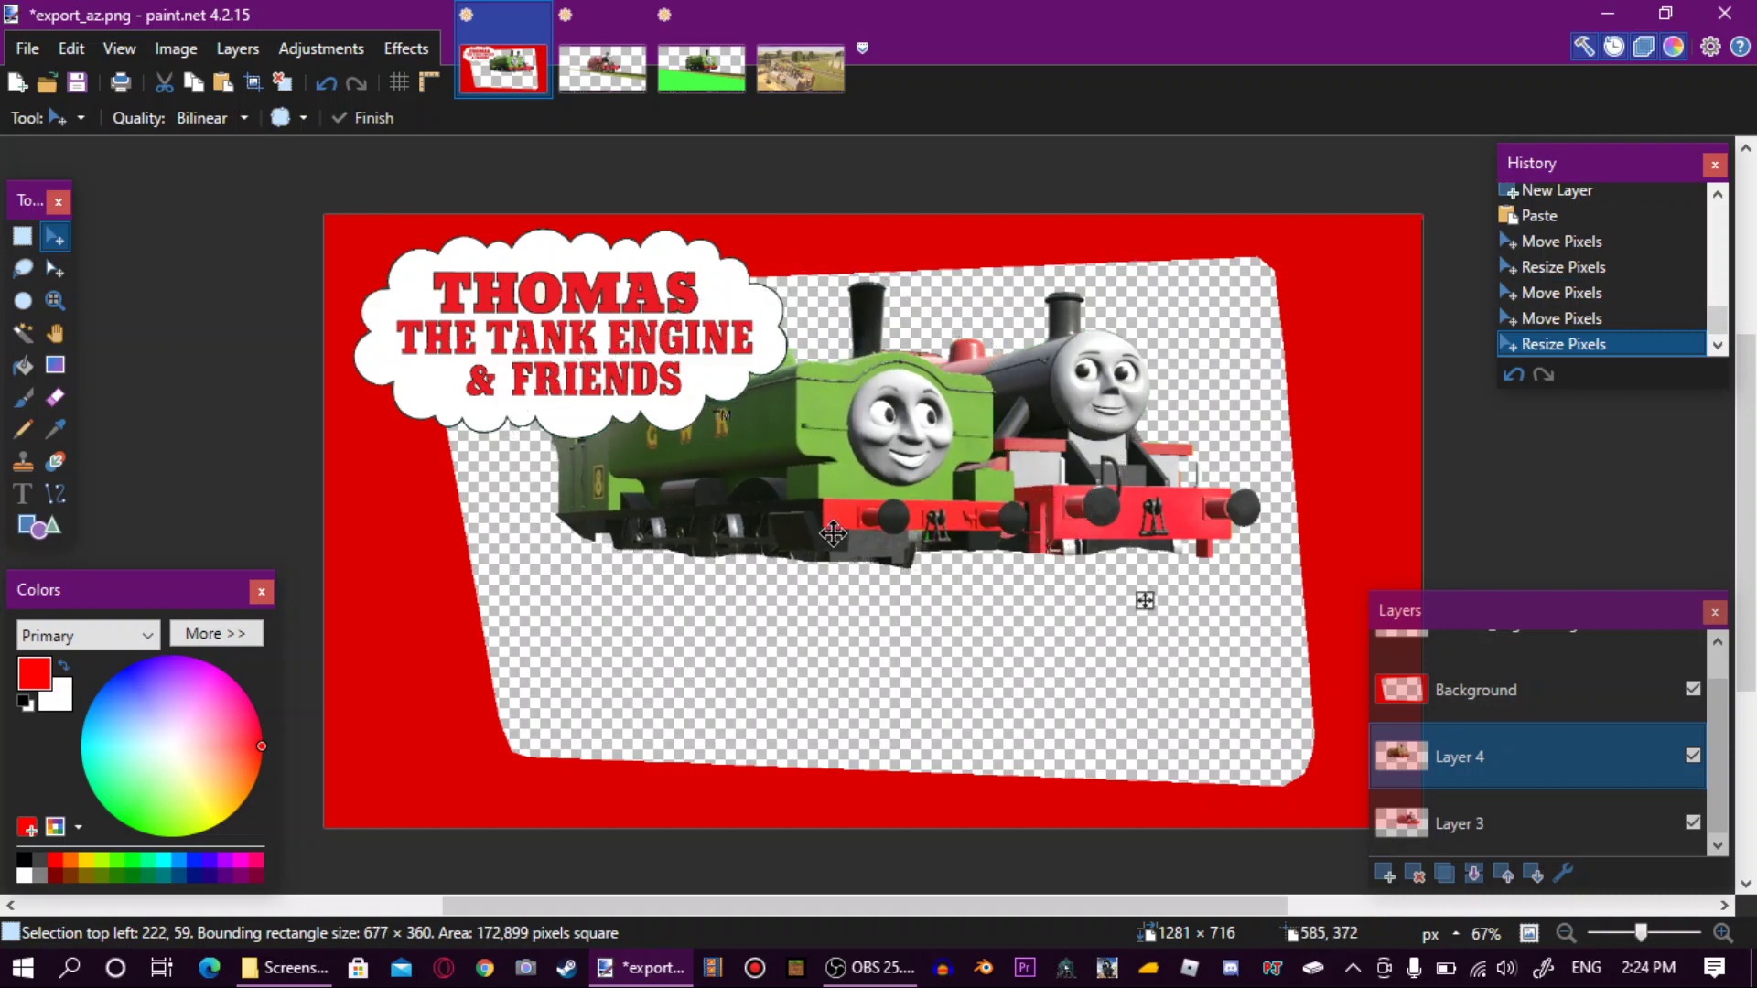
drag(828, 533, 839, 520)
Deselect the green engine and add a new layer beneath both engine layers.
click(282, 82)
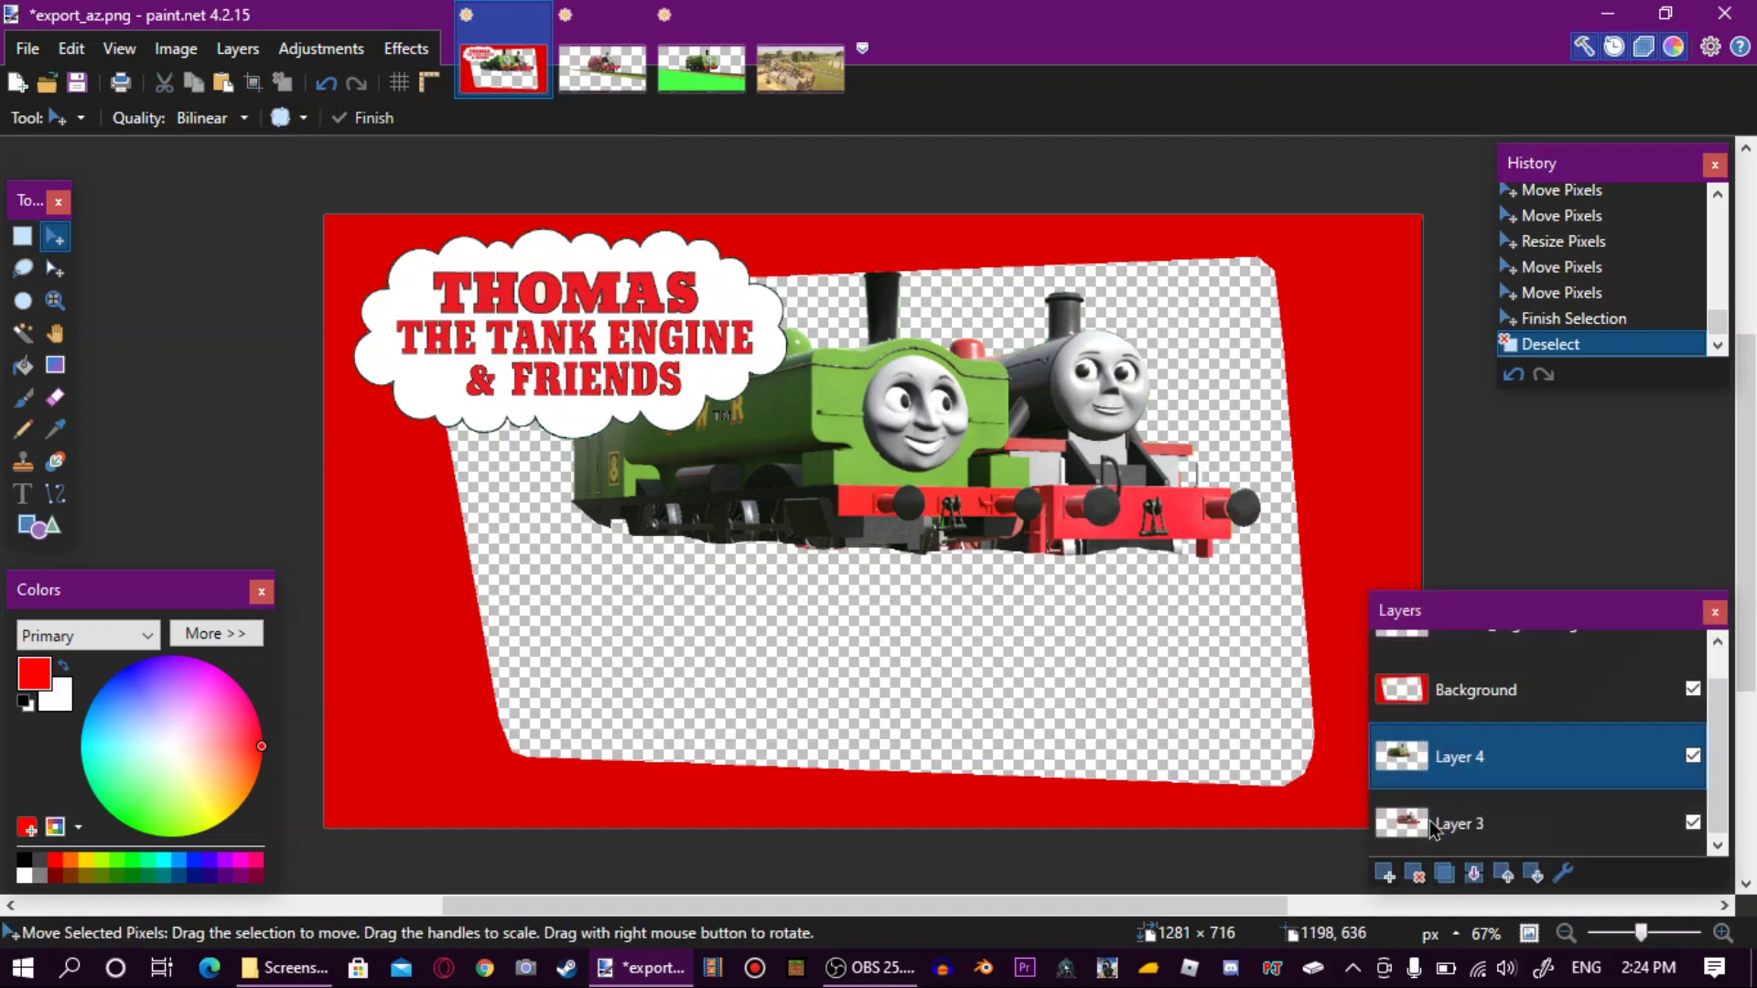
click(1384, 876)
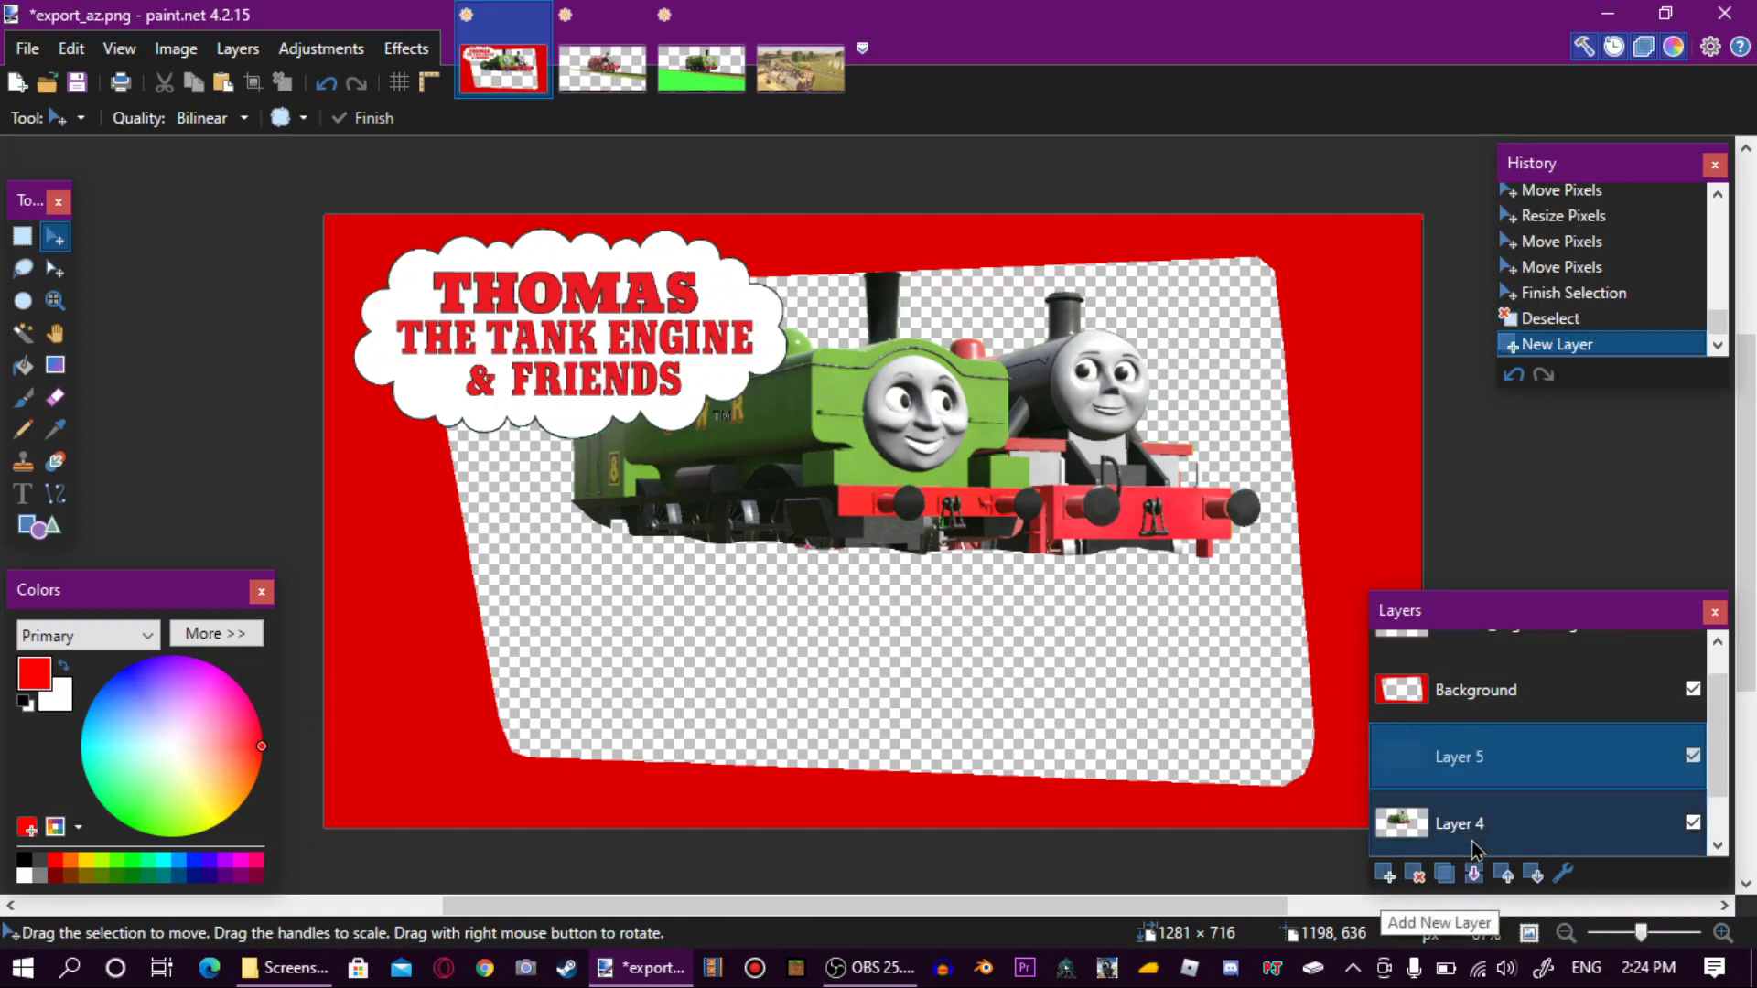
drag(1470, 773, 1464, 828)
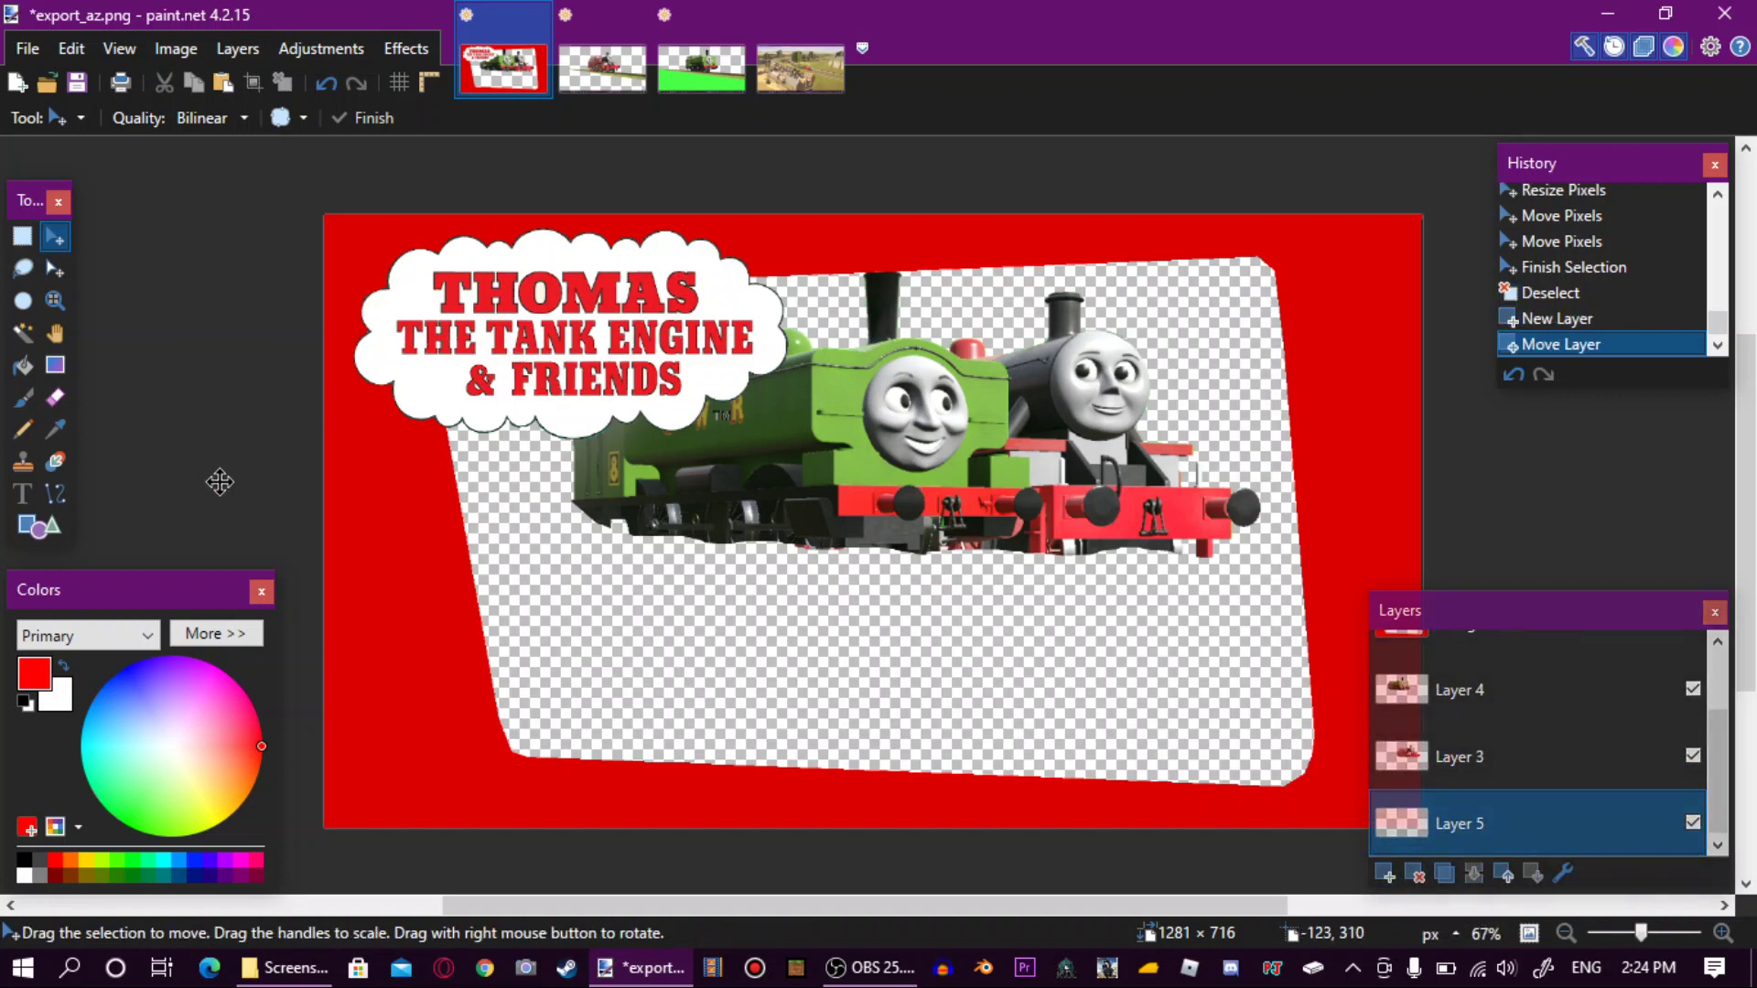
Set up the Paintbrush with white as the primary color, brush width 80, and 0% hardness.
click(35, 397)
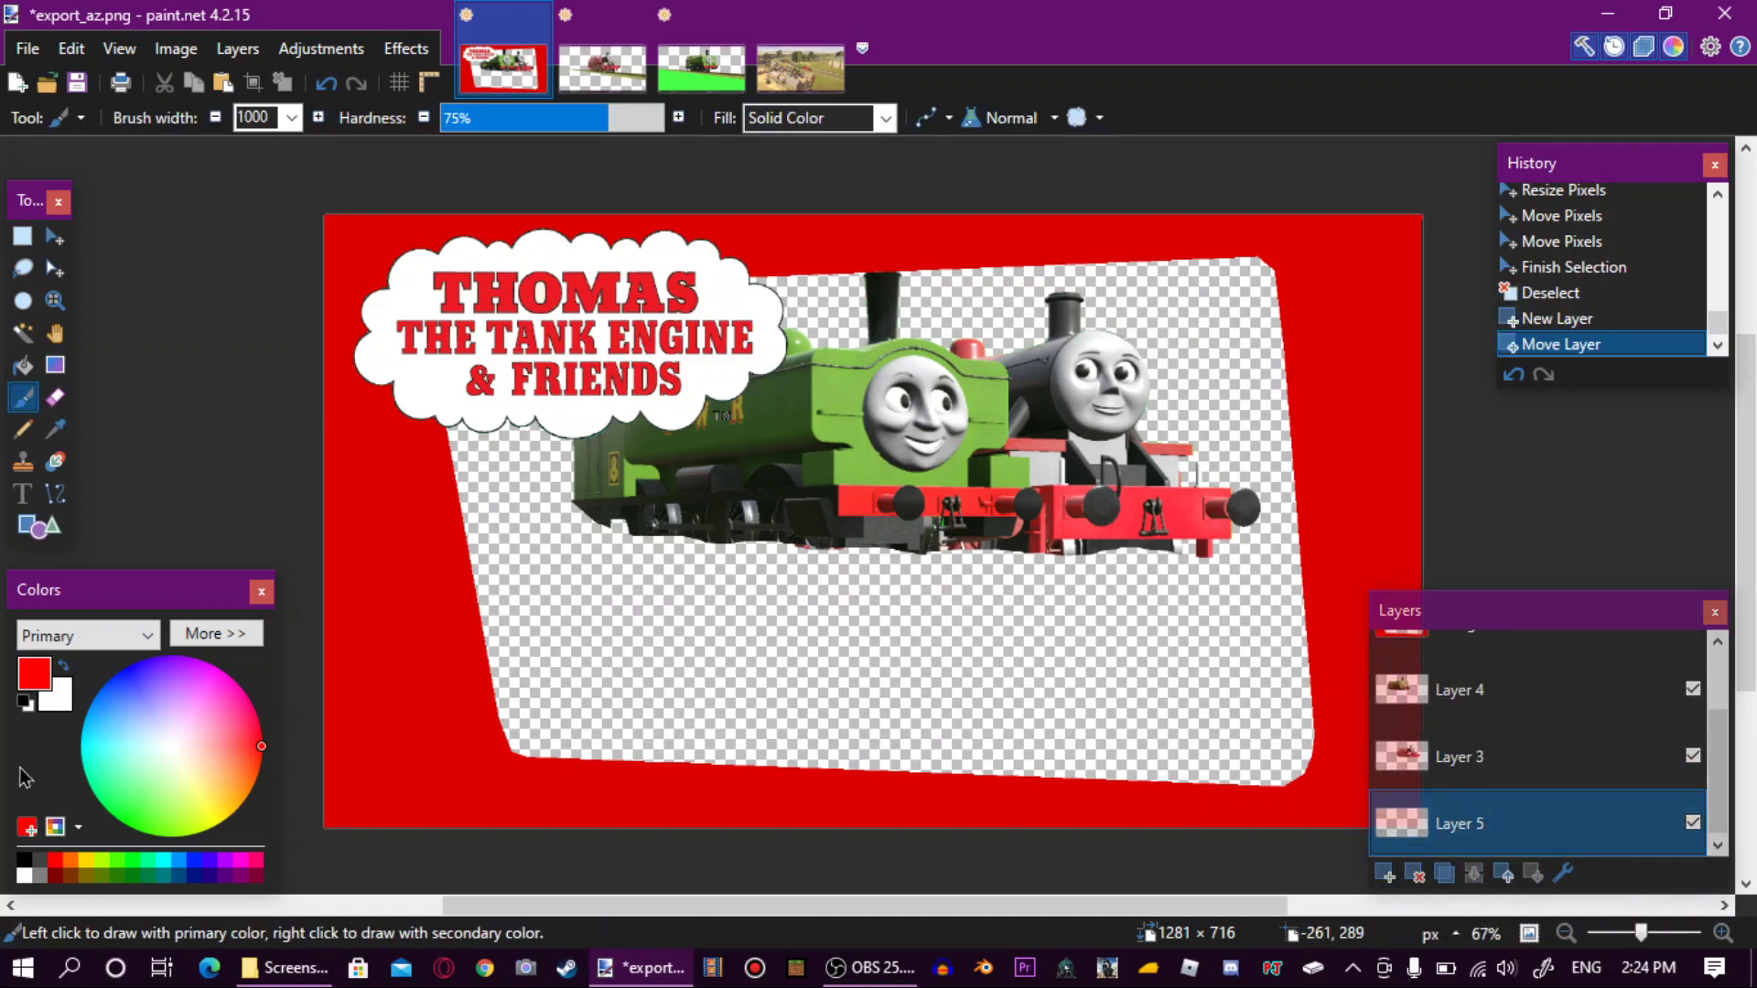
click(24, 875)
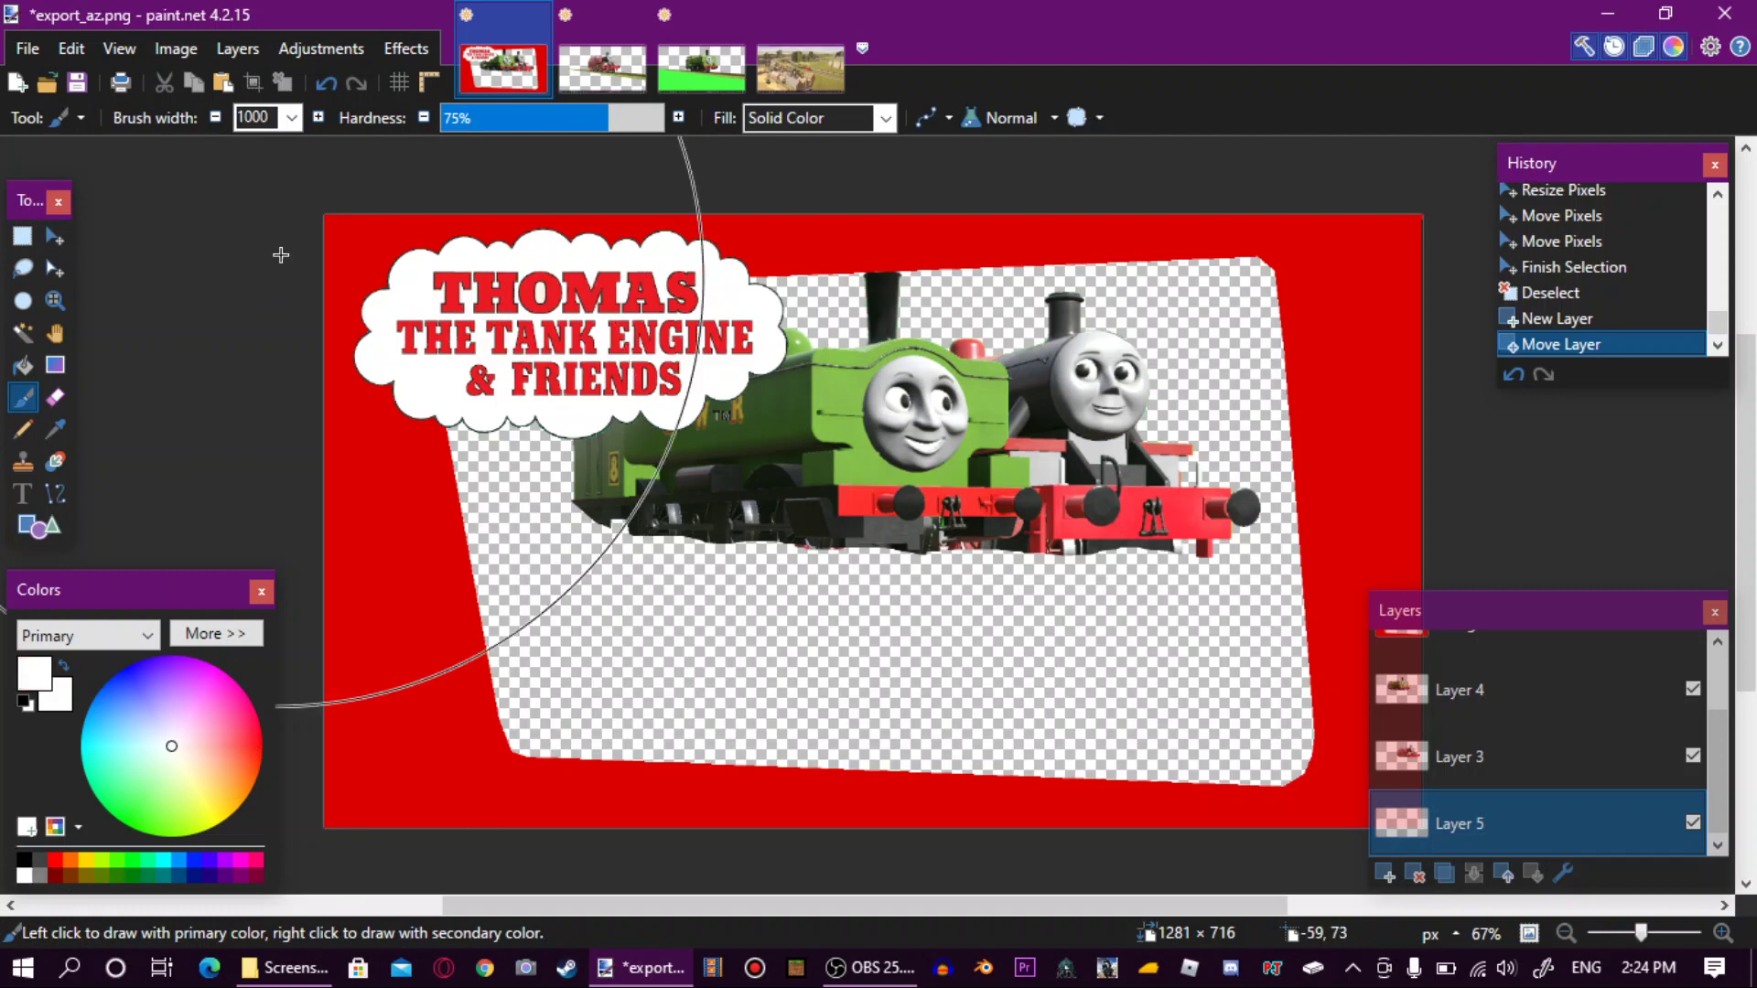
click(291, 117)
scroll(256, 411, up, 10)
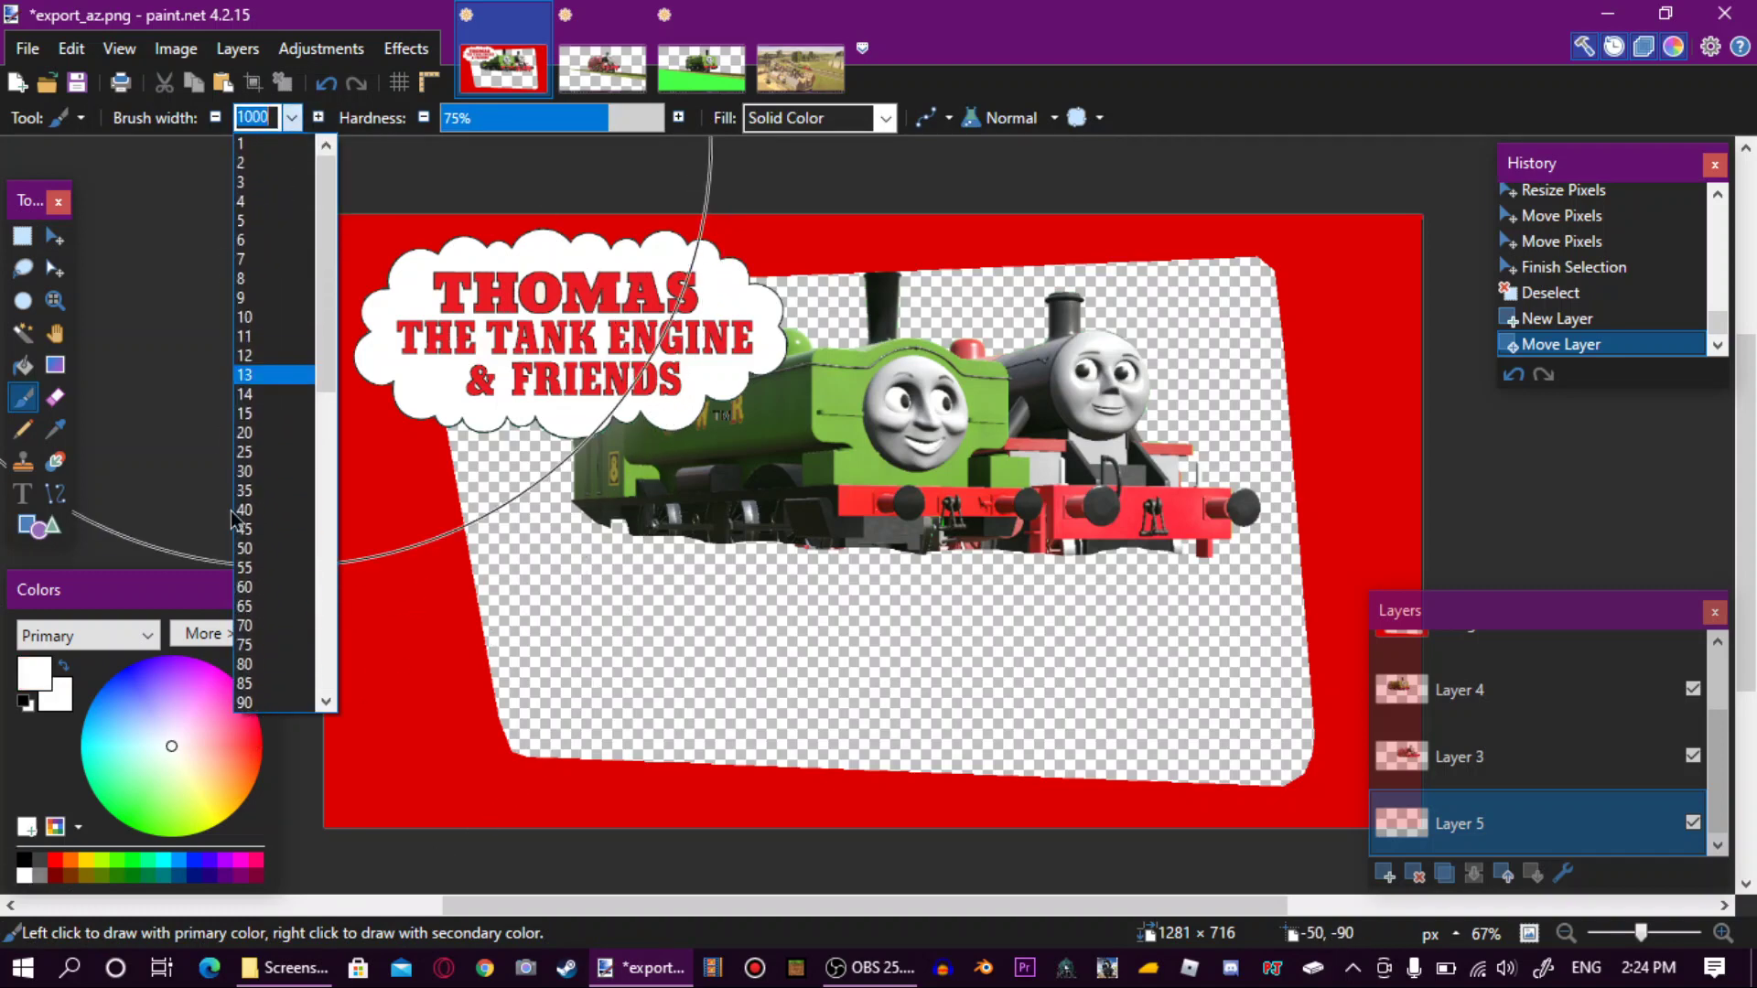
click(243, 510)
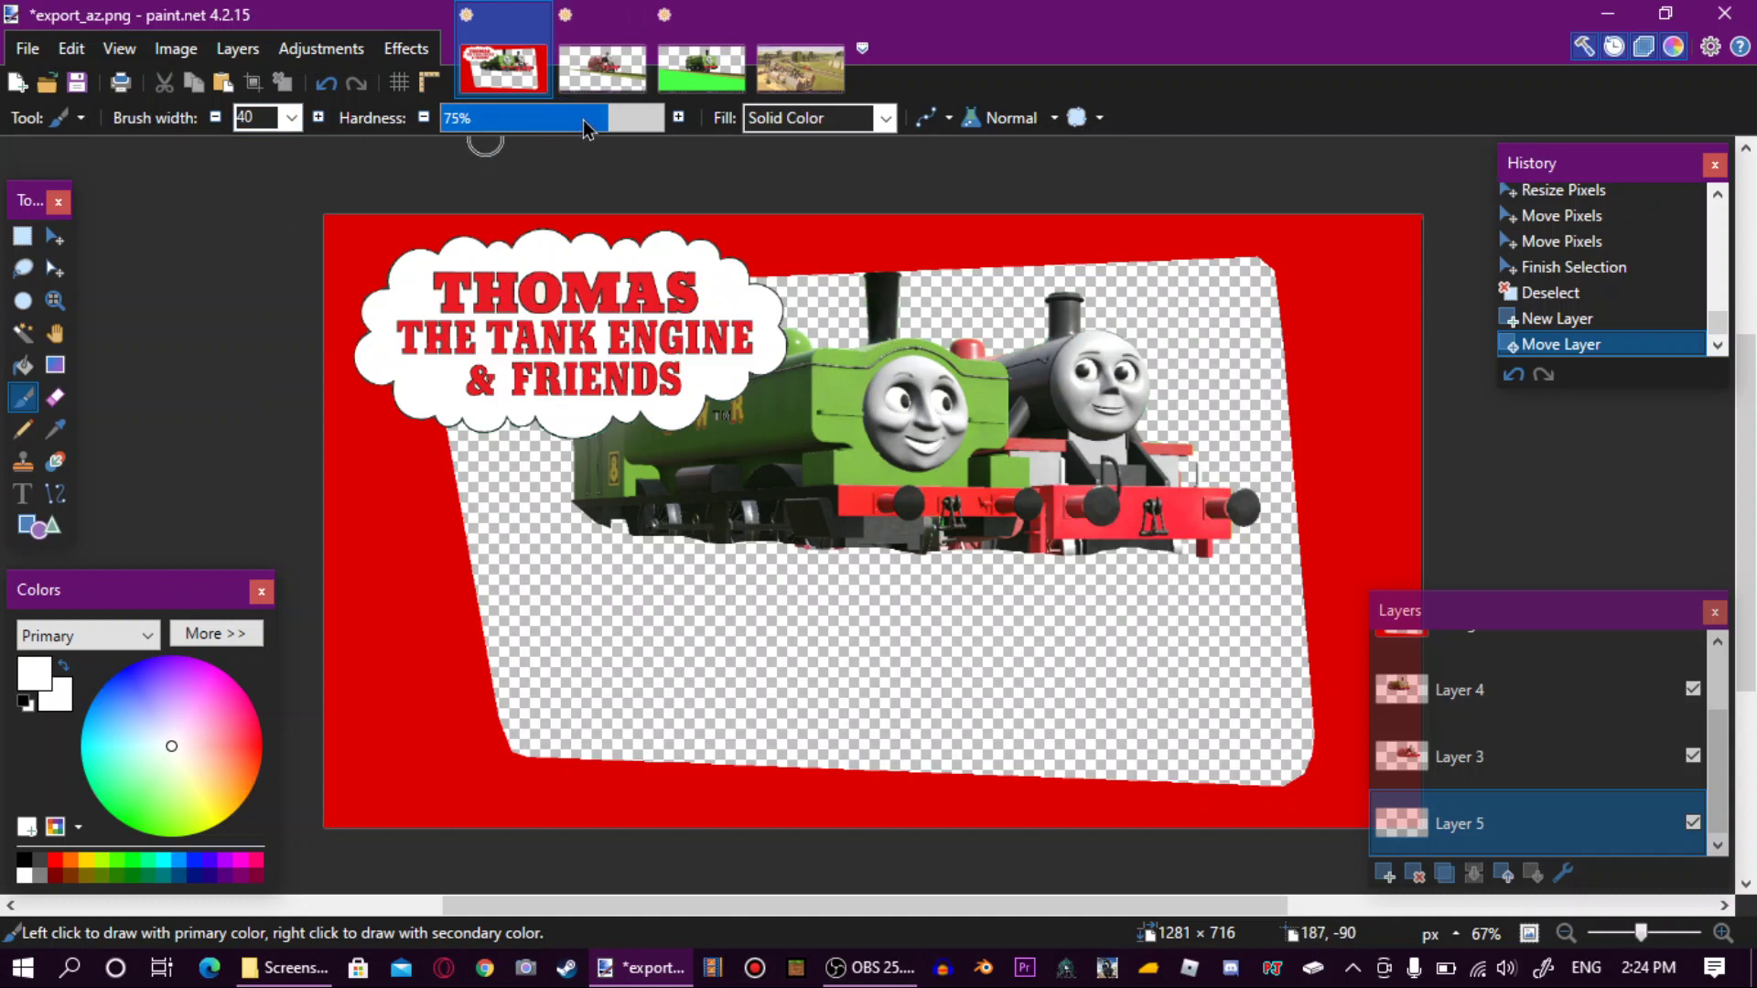
drag(584, 122, 483, 137)
click(293, 117)
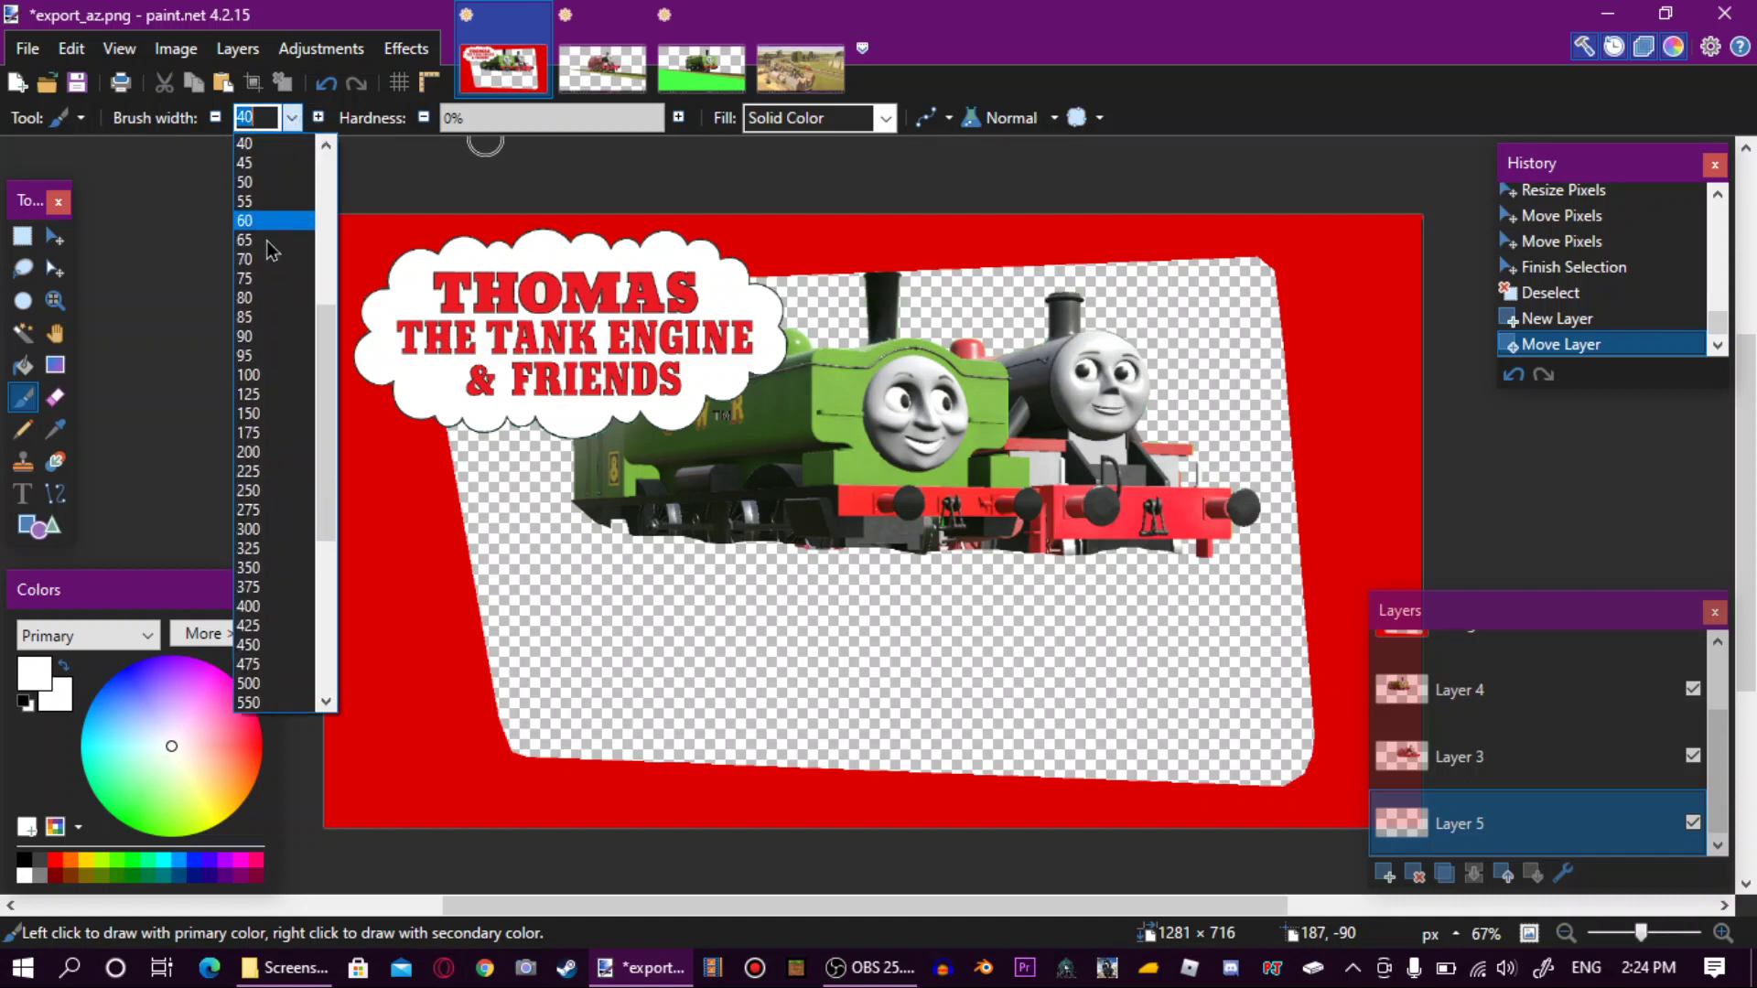
click(255, 298)
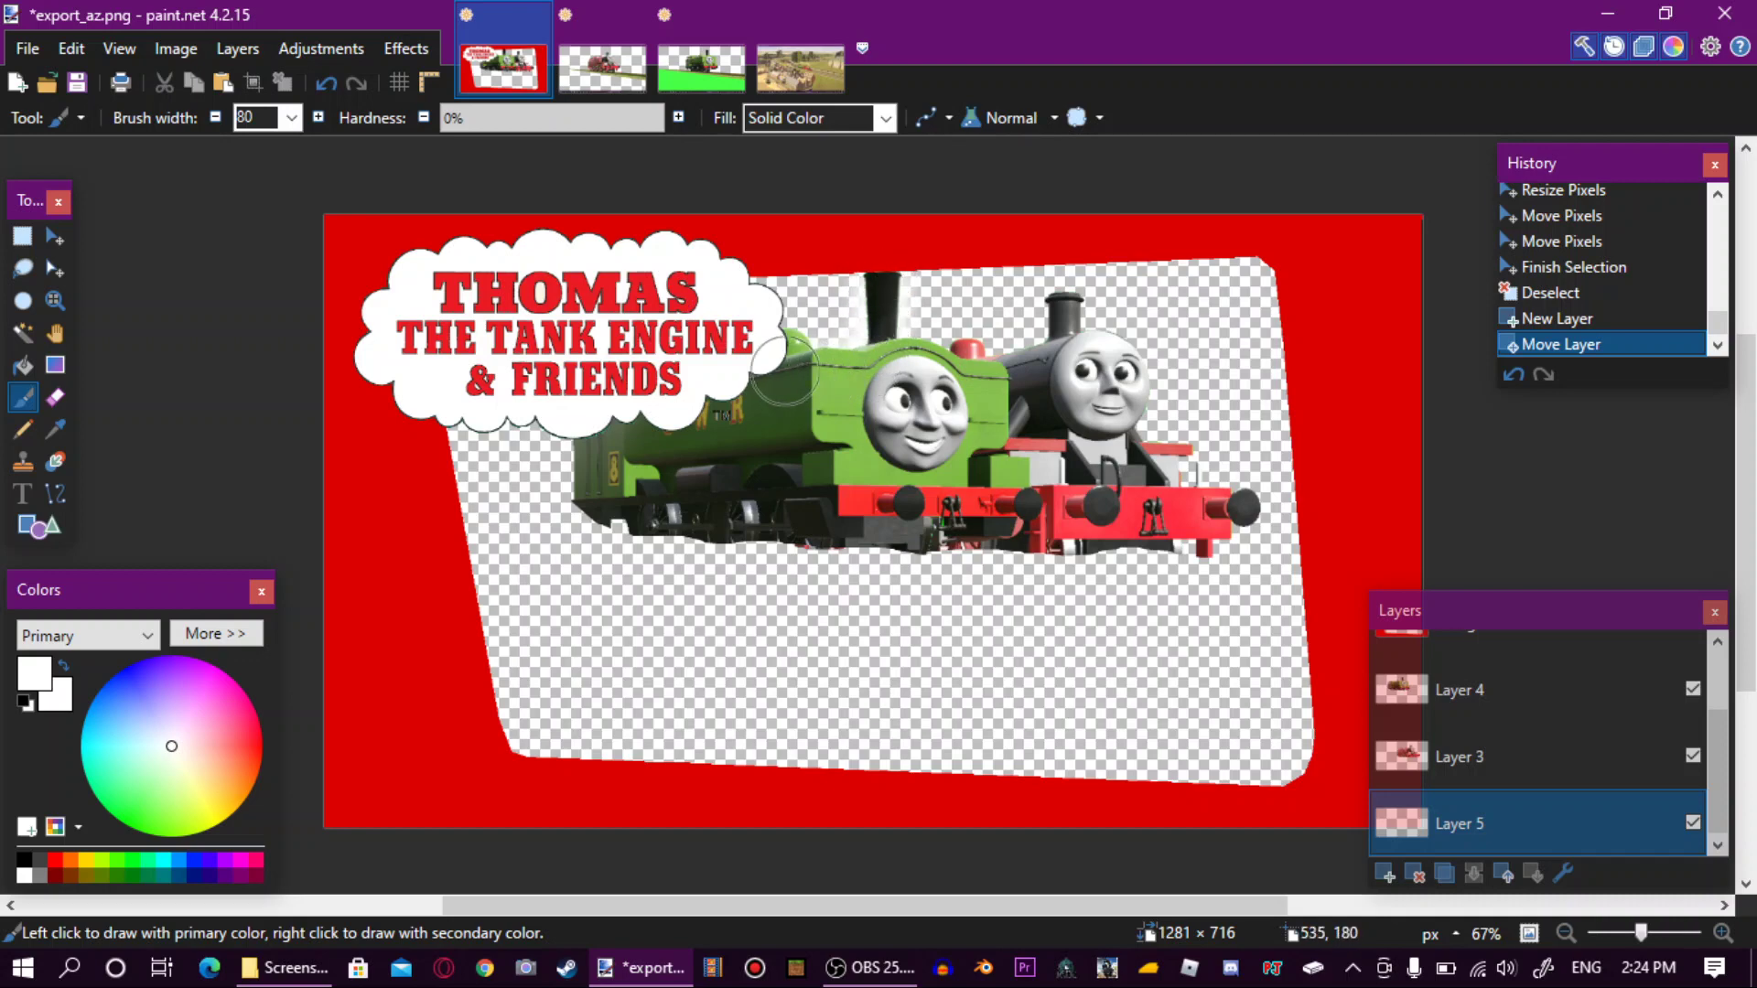
Paint a soft white glow around the outlines of both engines on the layer beneath them.
drag(782, 352, 777, 363)
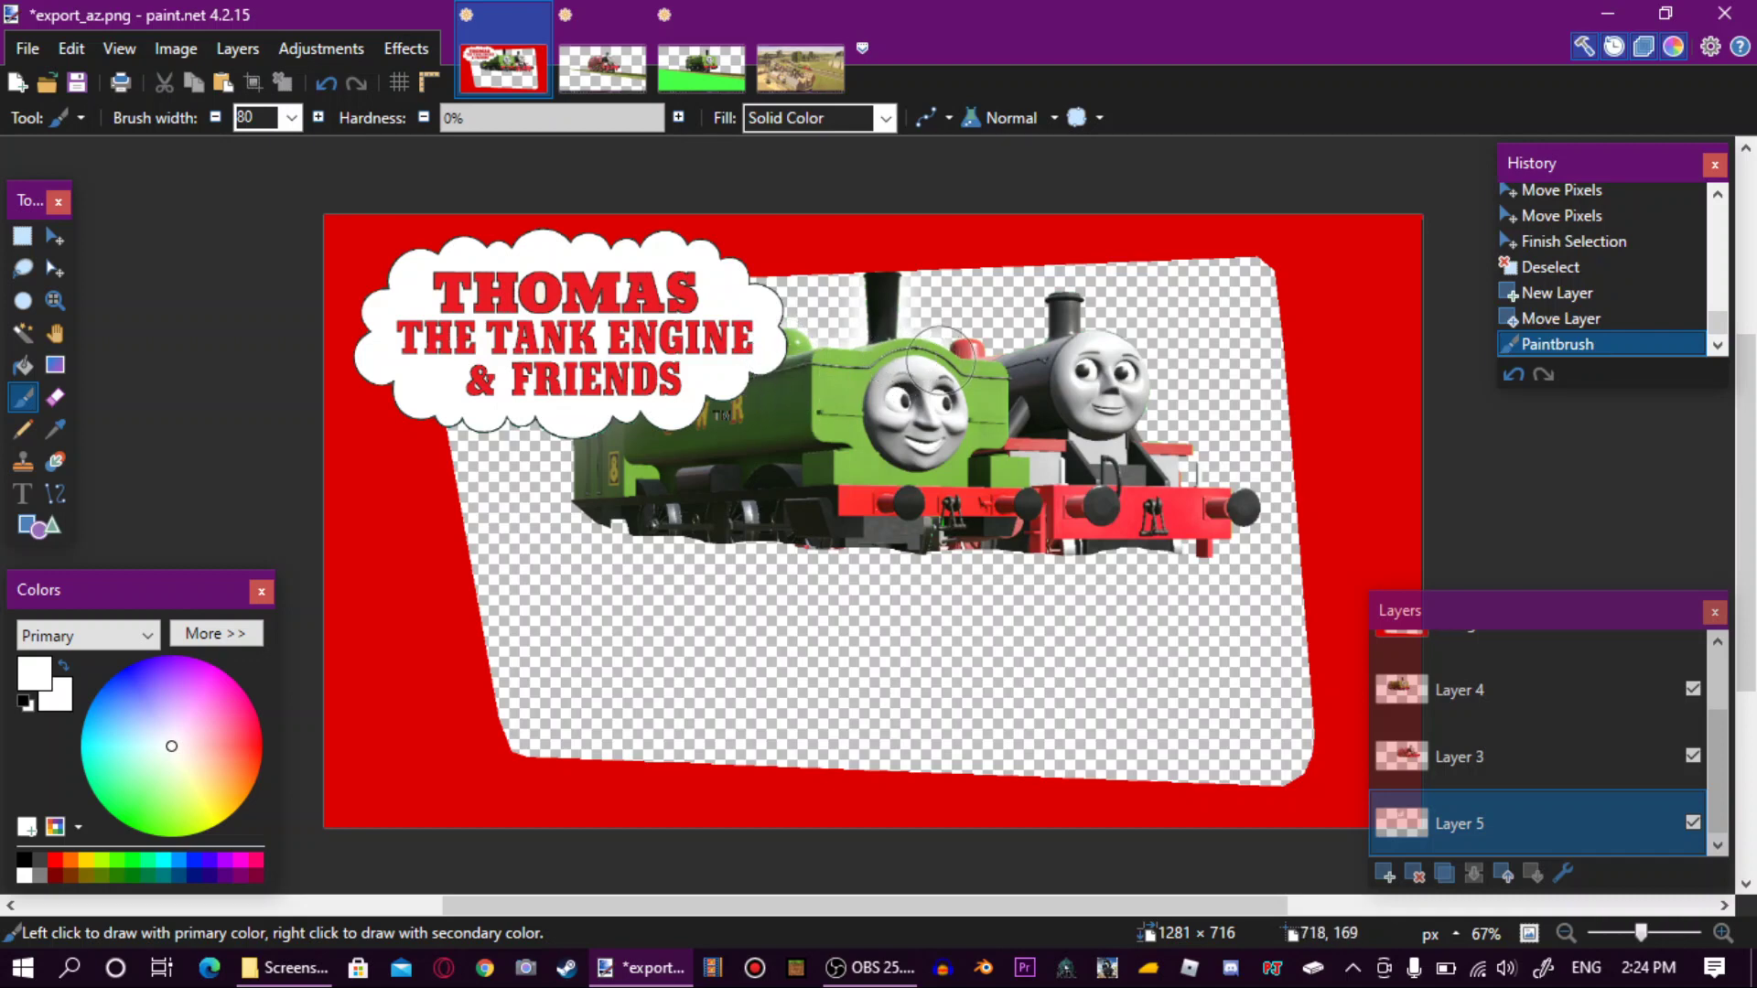
drag(973, 385, 965, 363)
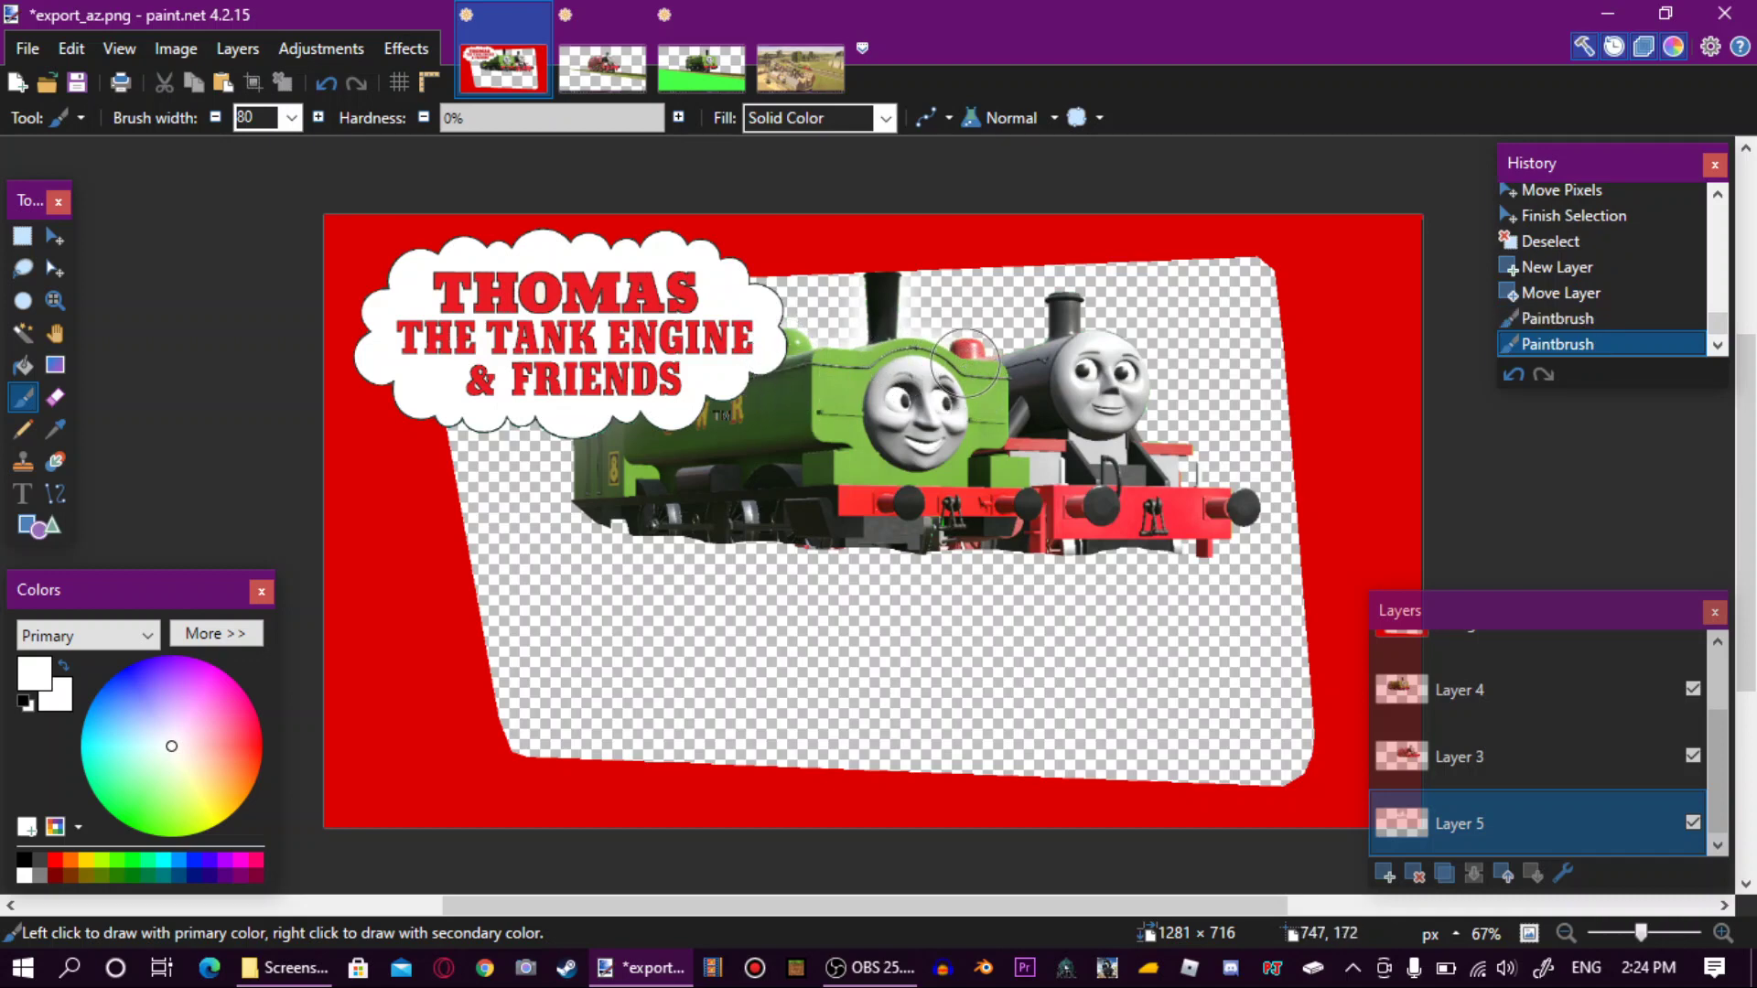
click(966, 359)
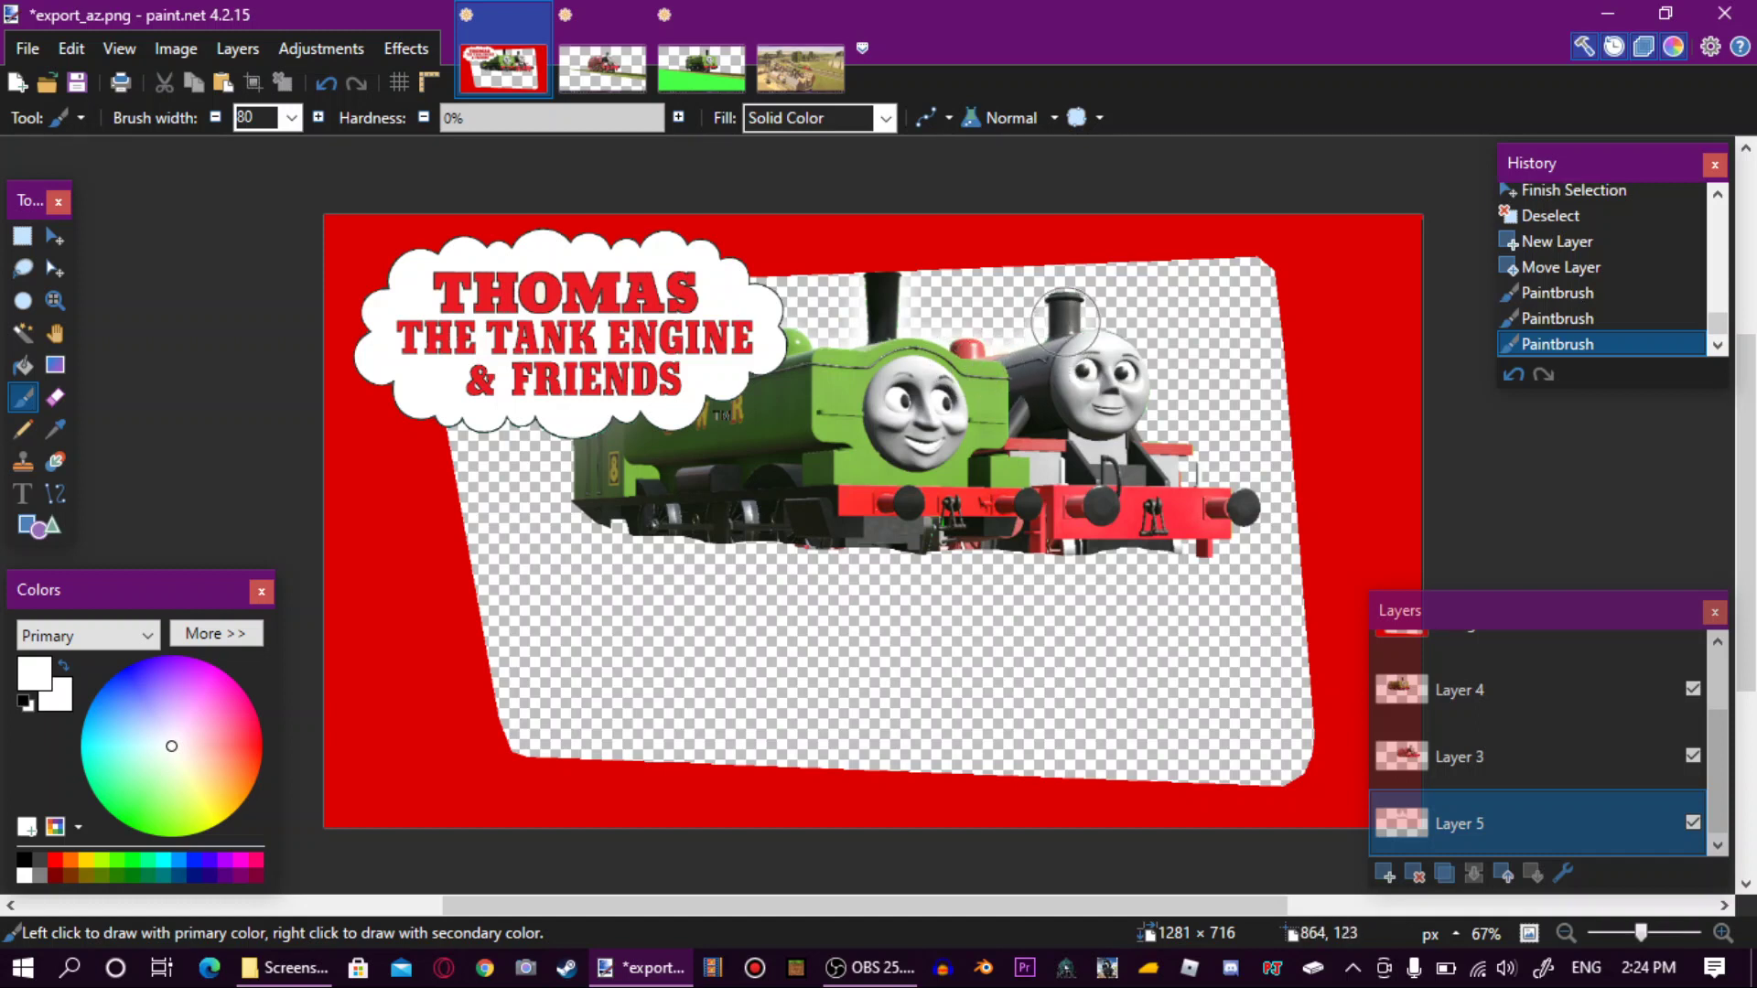
drag(1065, 298, 1072, 339)
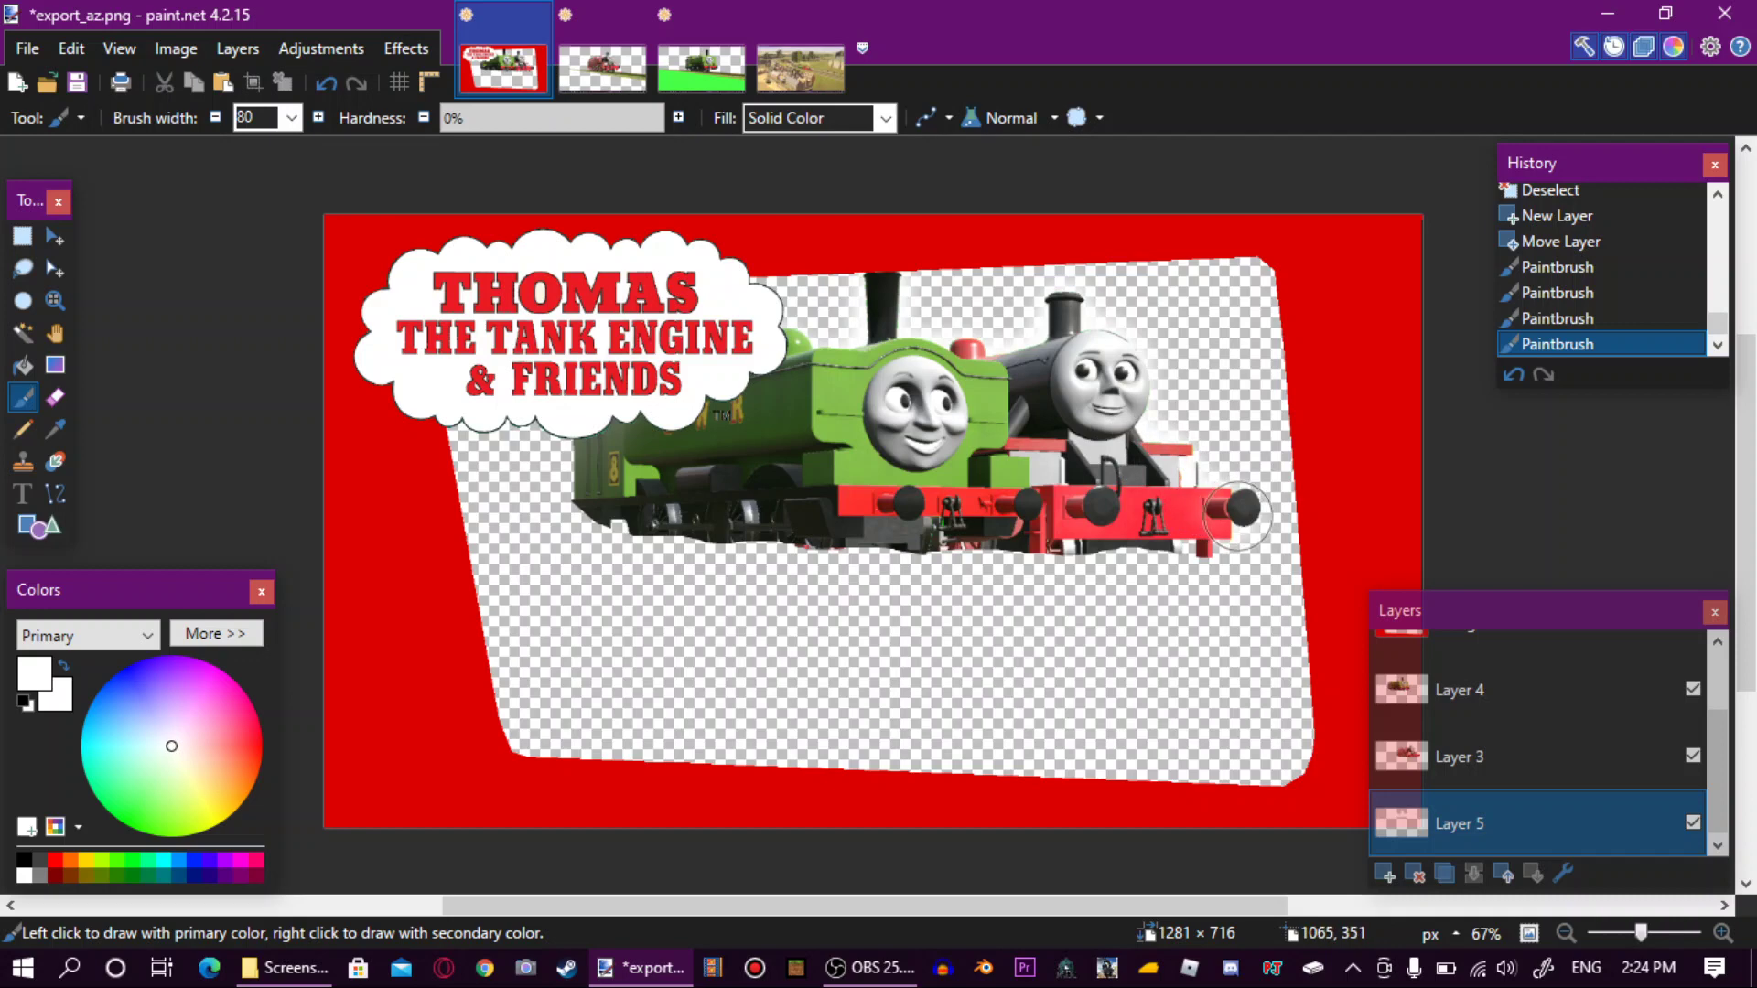
mouse_move(1233, 500)
mouse_down()
mouse_move(1212, 549)
mouse_move(1185, 554)
mouse_up()
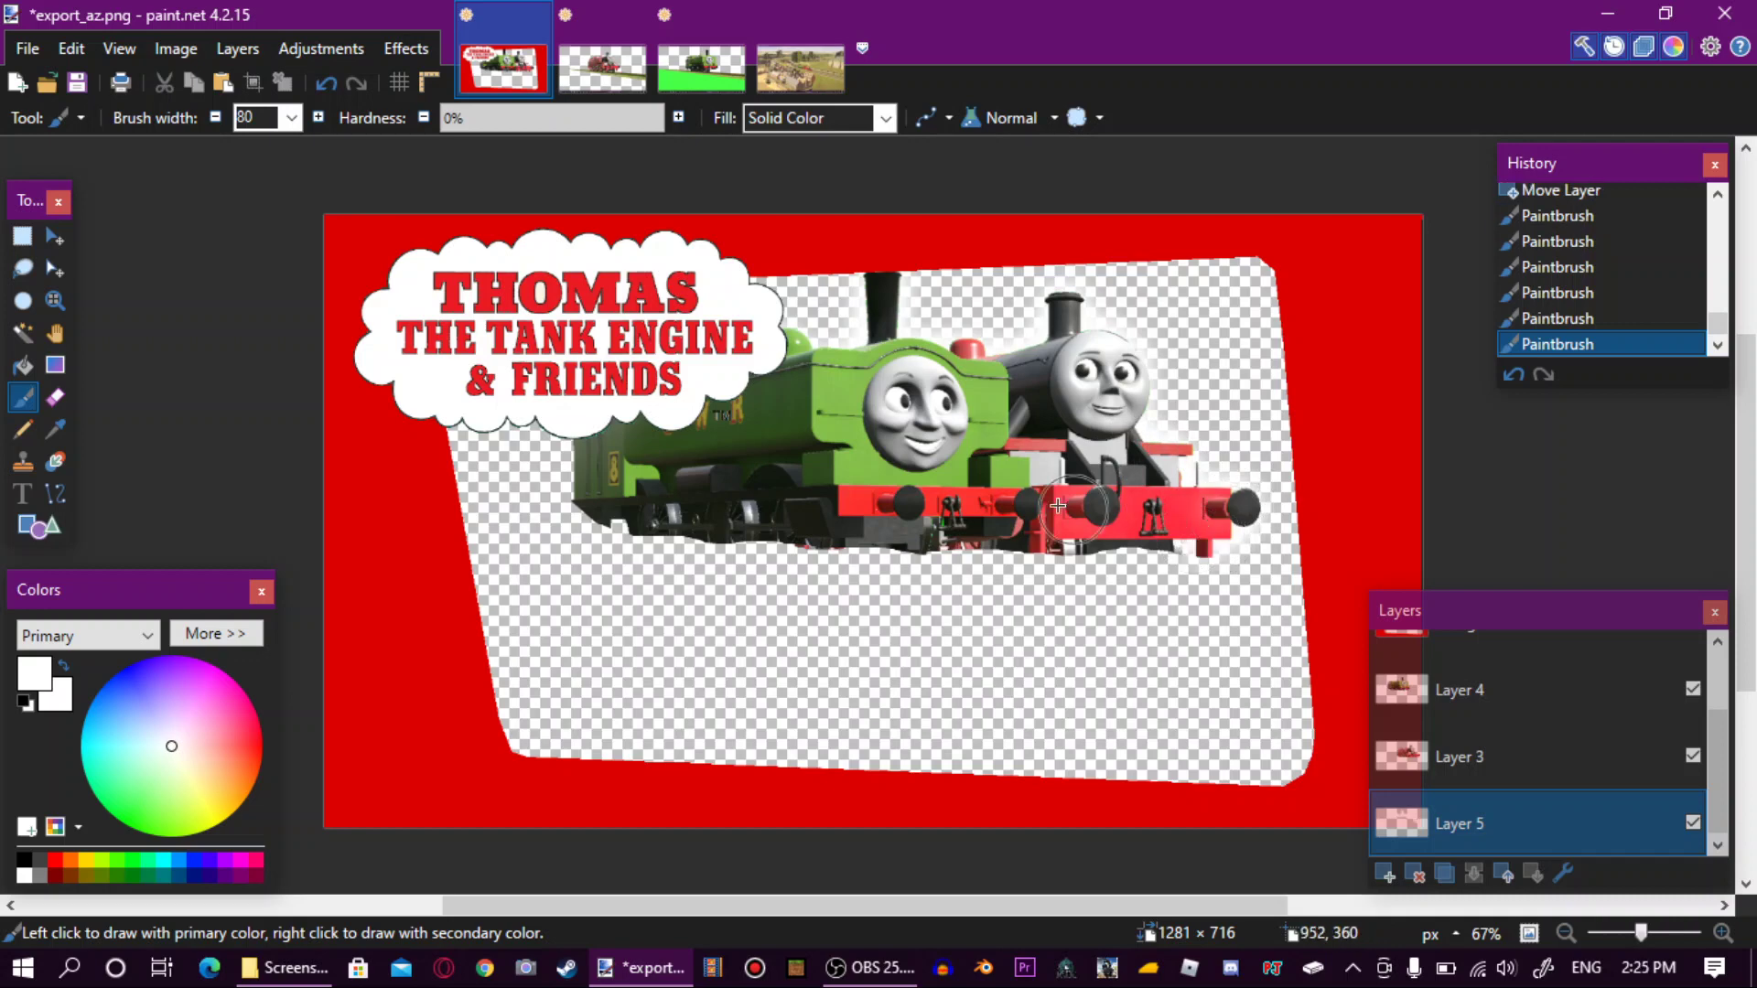
mouse_move(623, 487)
mouse_down()
mouse_move(586, 426)
mouse_move(575, 471)
mouse_move(594, 483)
mouse_up()
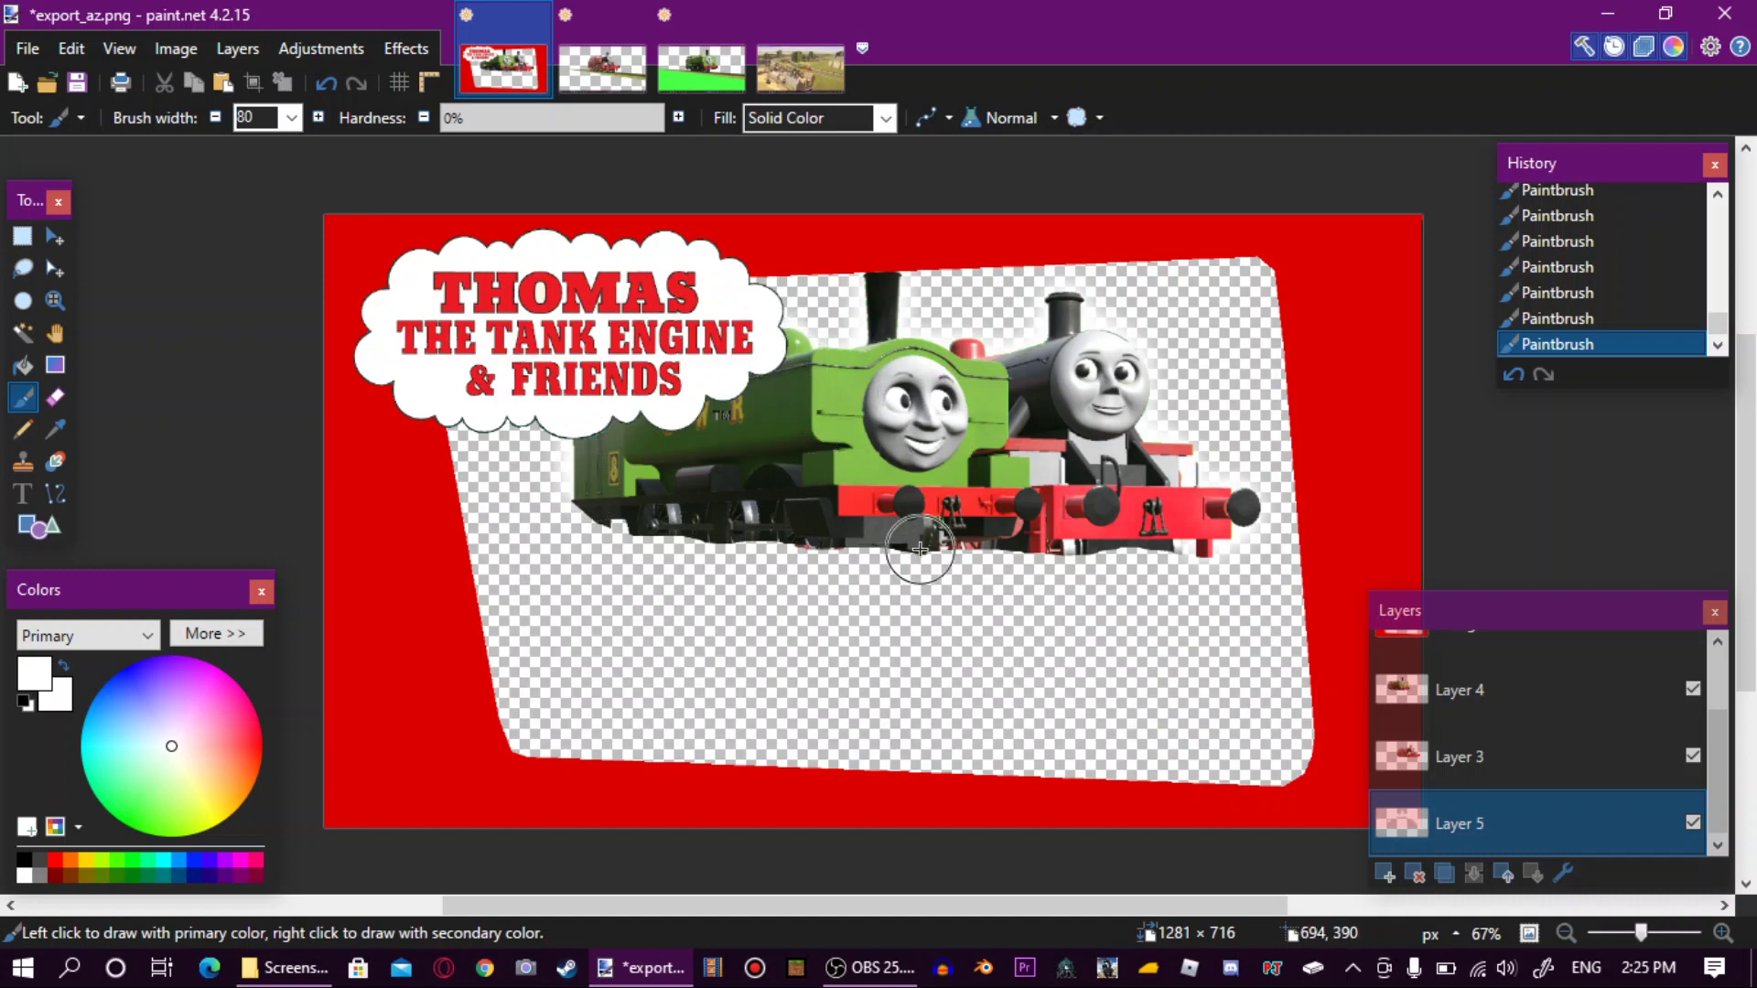
Add a layer beneath the glow layer and fill it with black using the Paint Bucket.
click(1383, 873)
drag(1492, 805, 1492, 851)
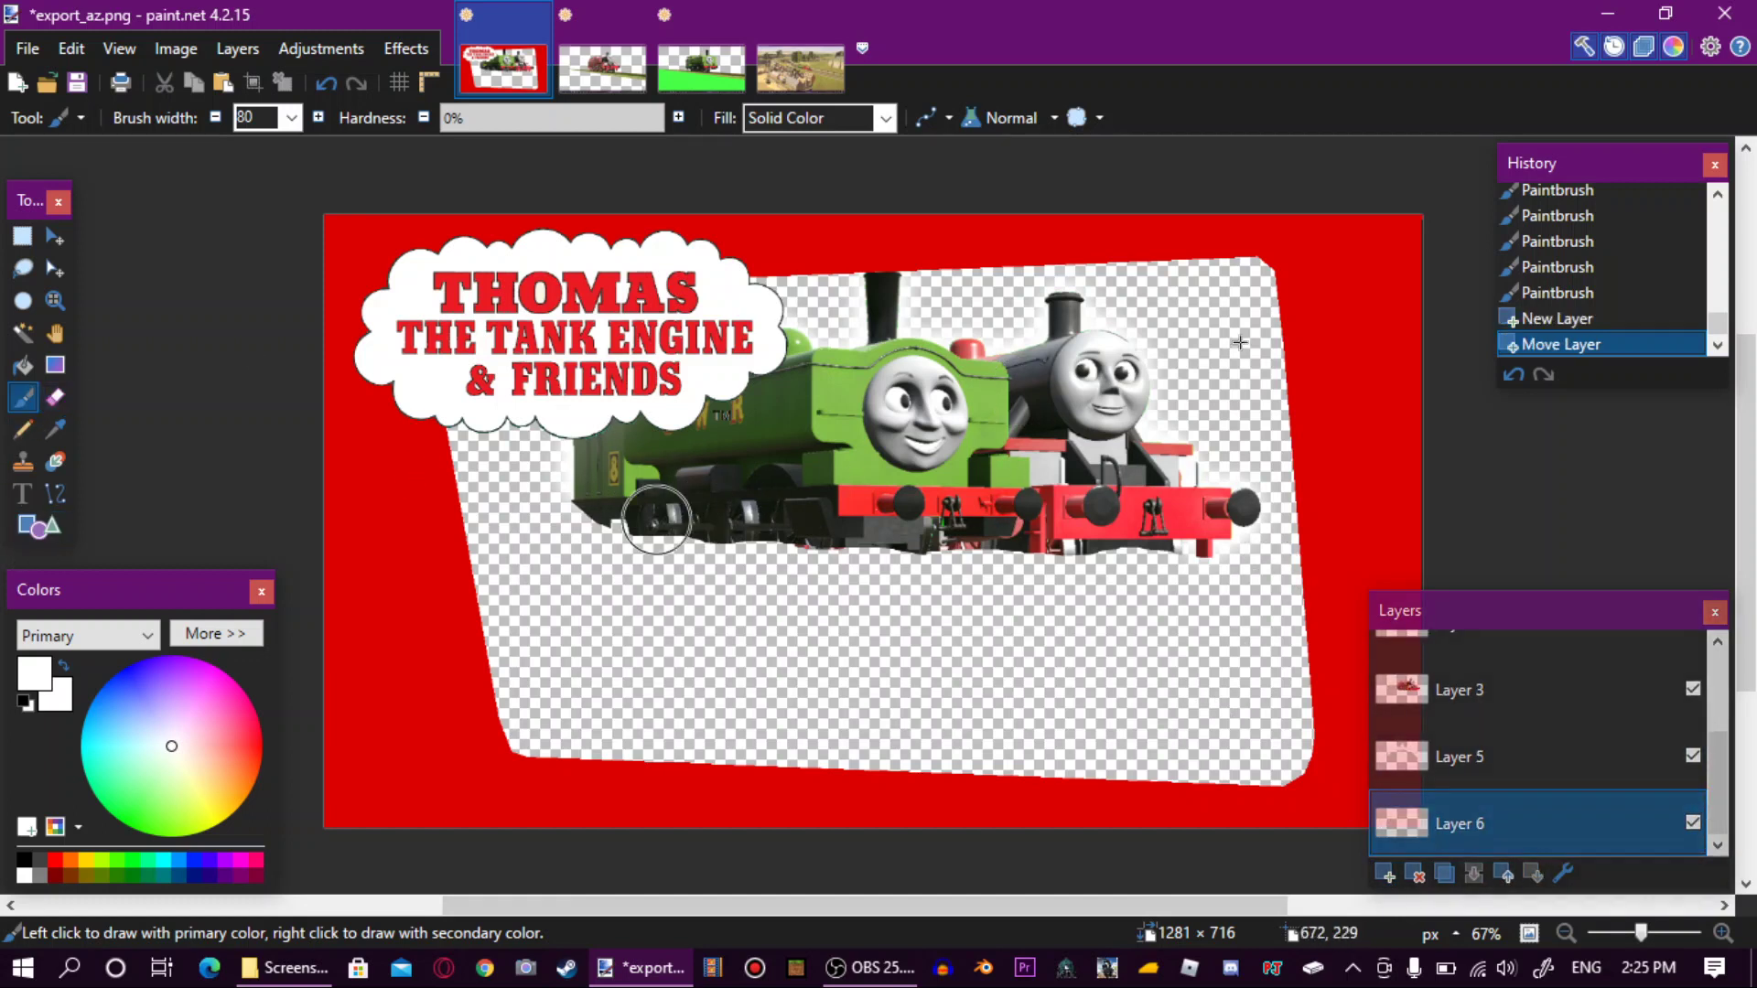
click(23, 366)
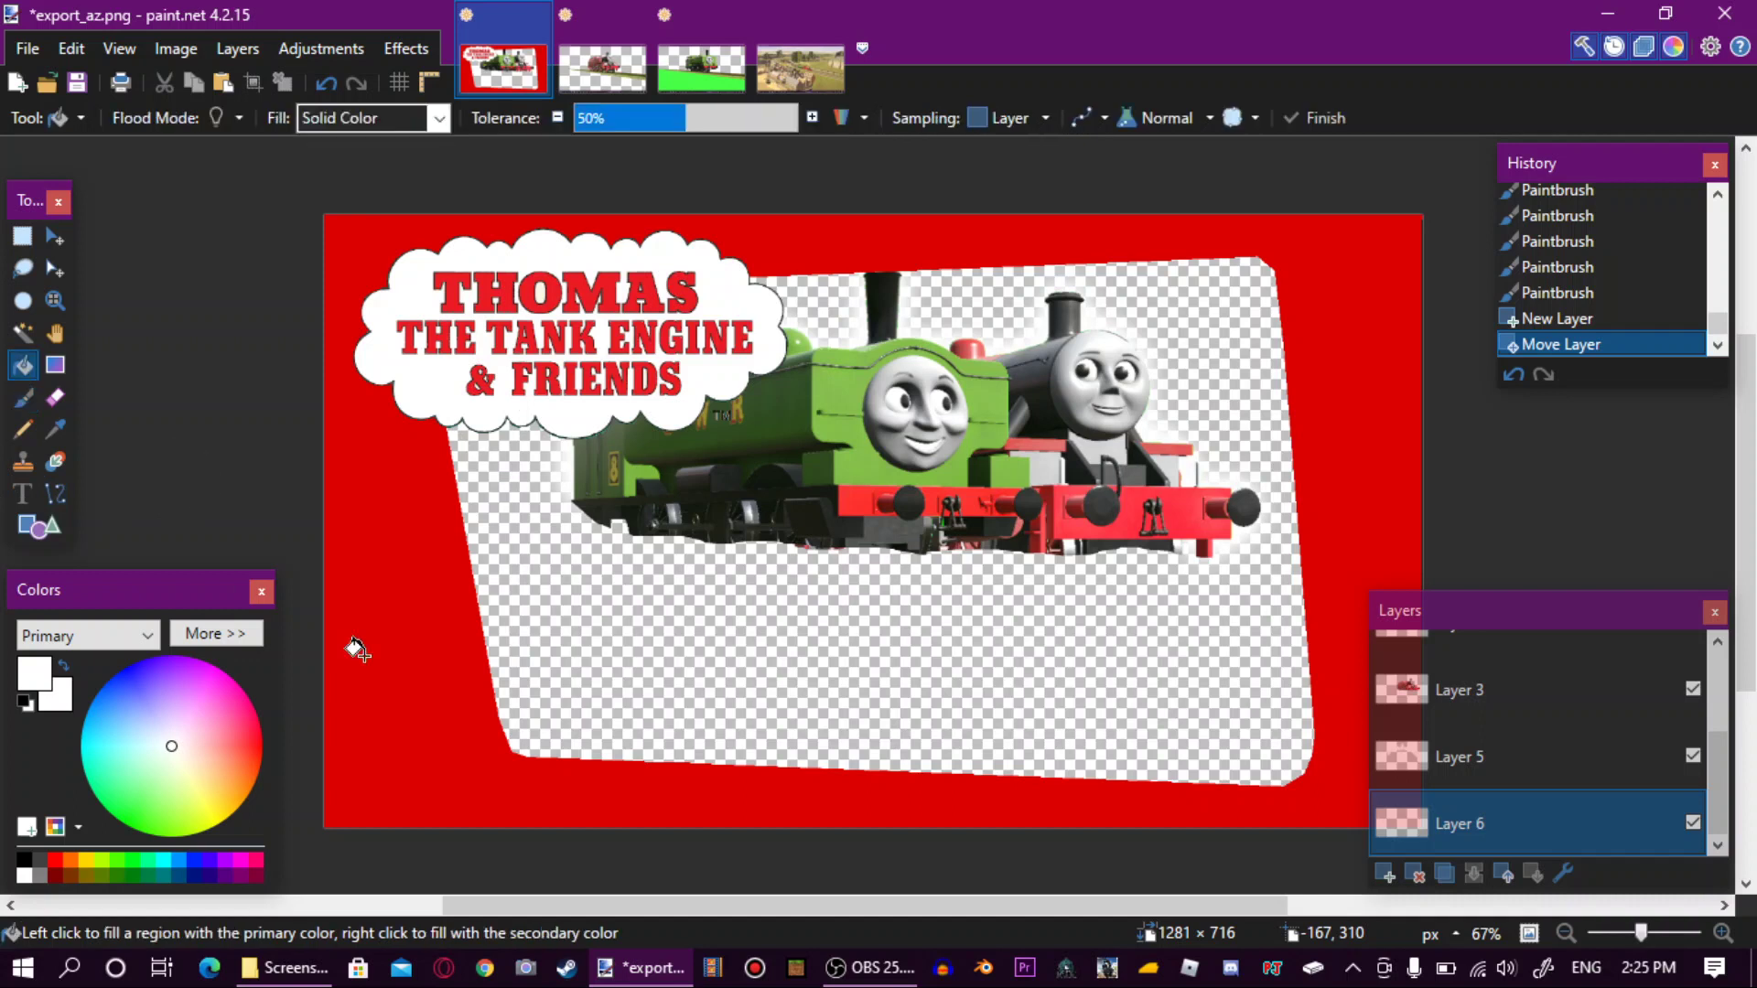
click(25, 860)
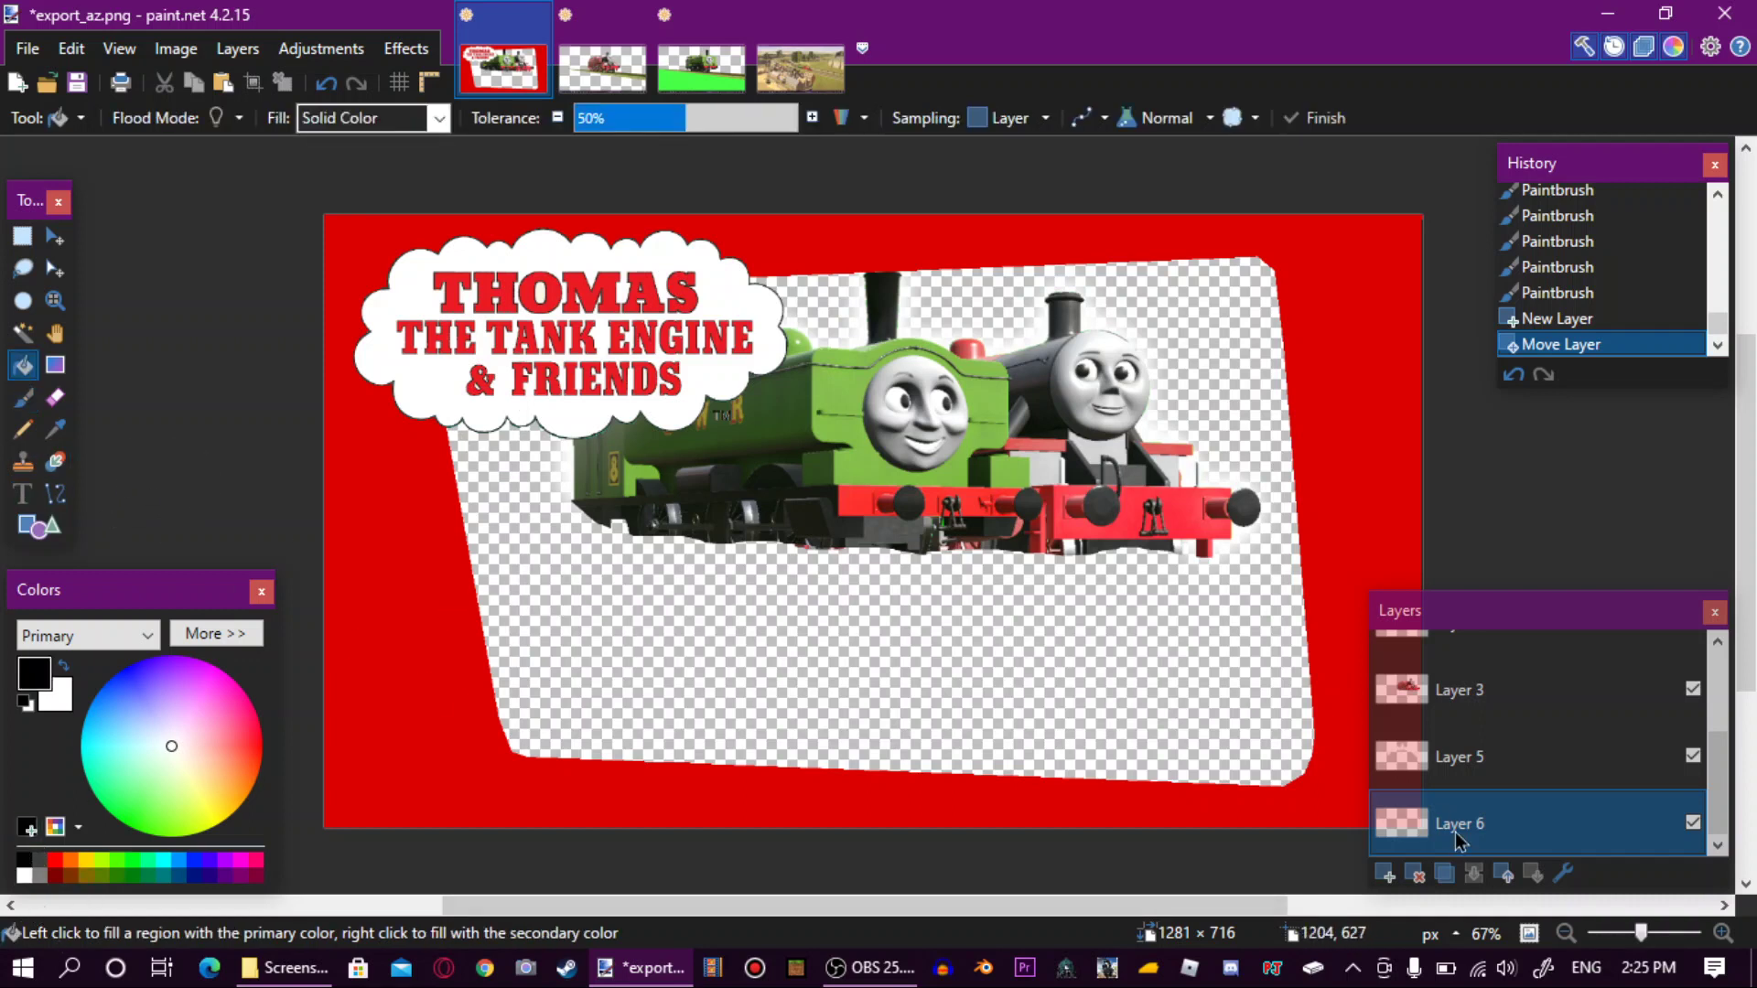
click(968, 629)
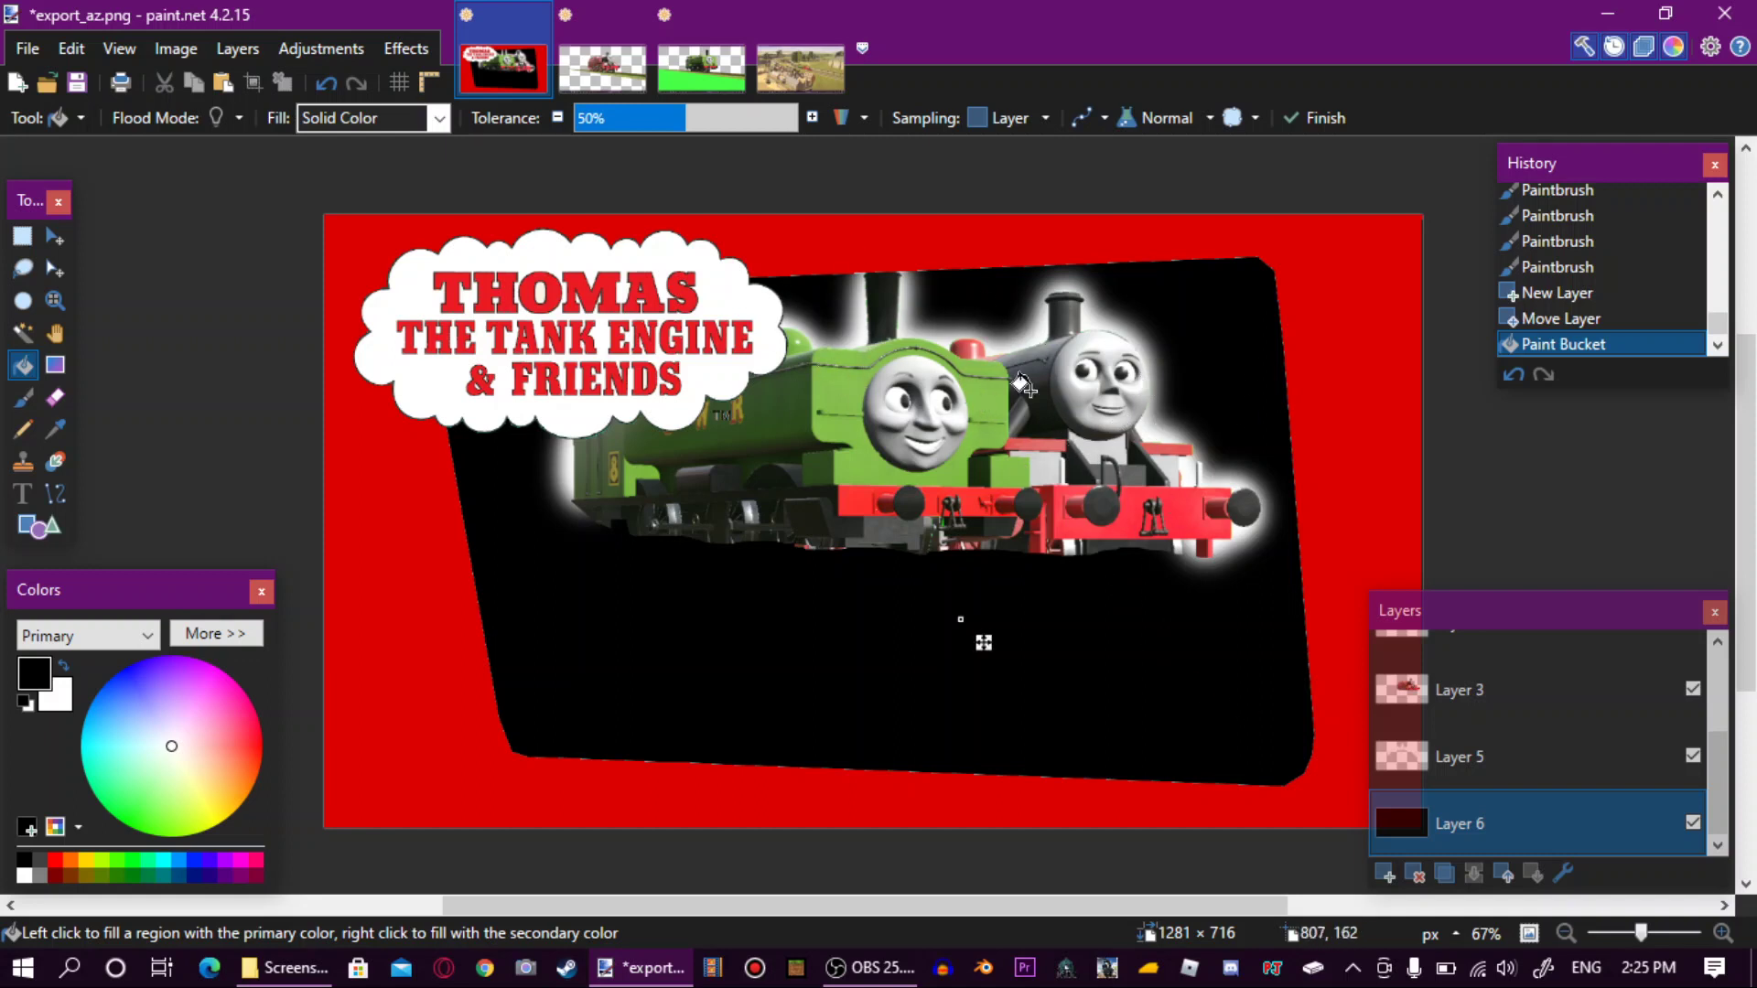
Undo the black fill, the layer move, and the new layer.
click(326, 84)
click(326, 83)
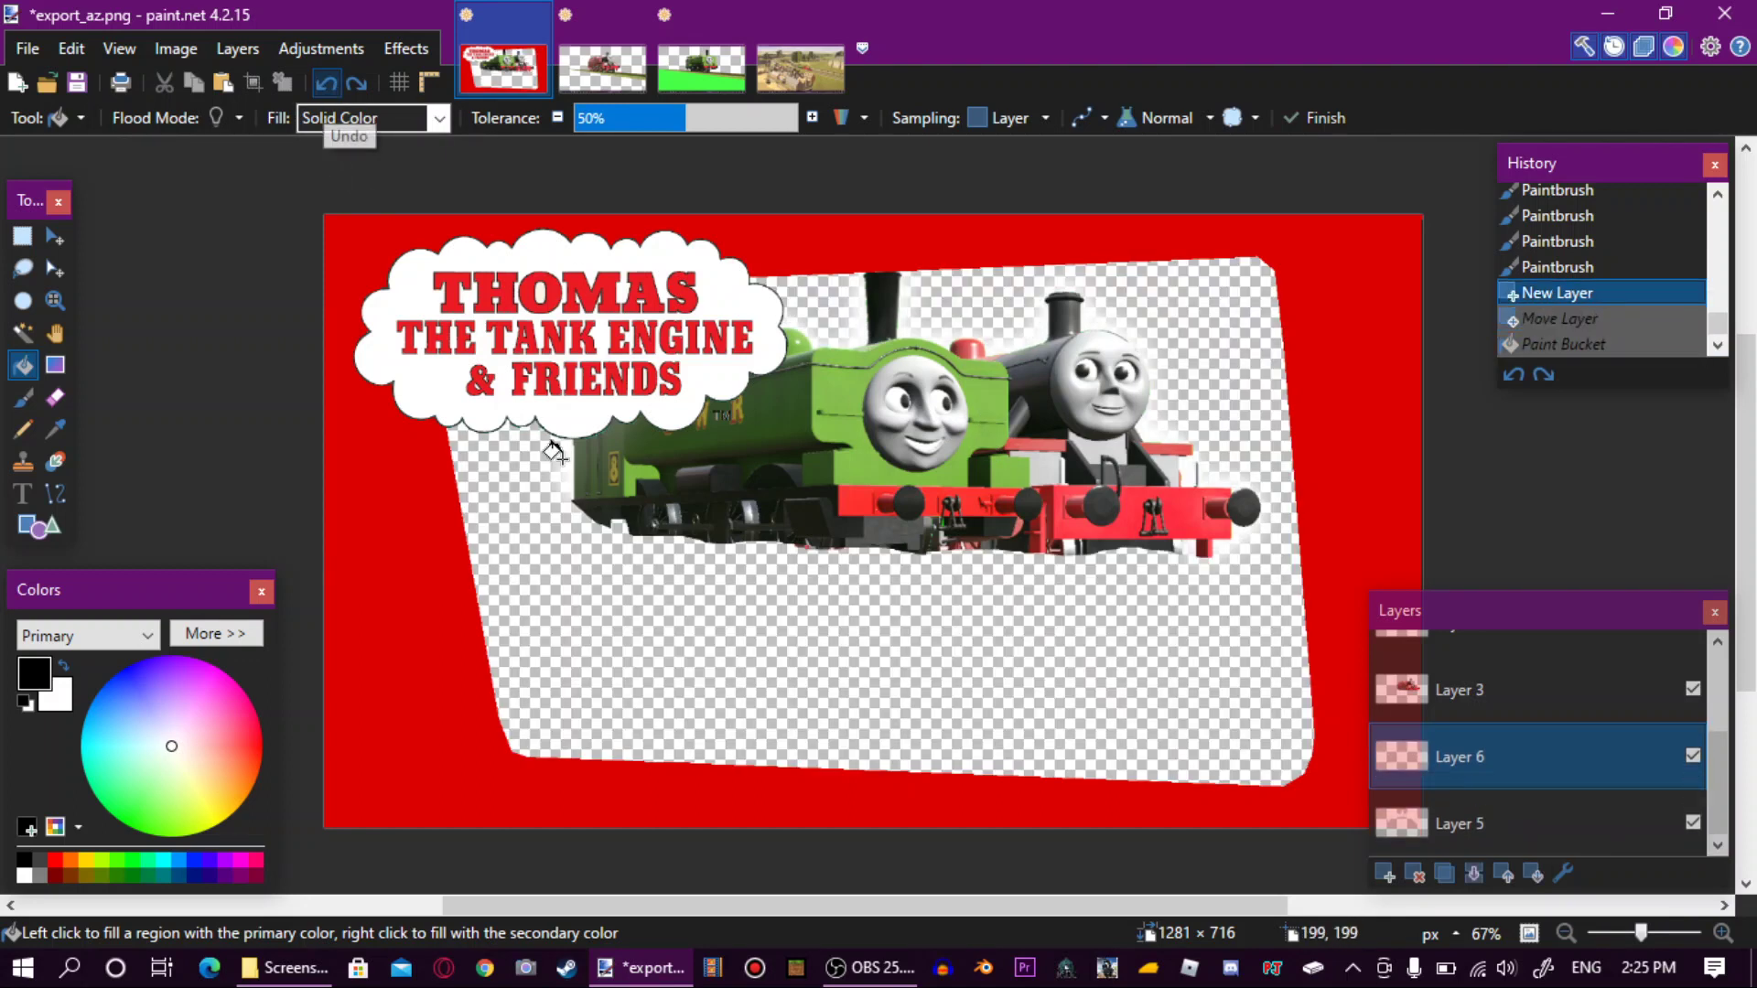
click(322, 82)
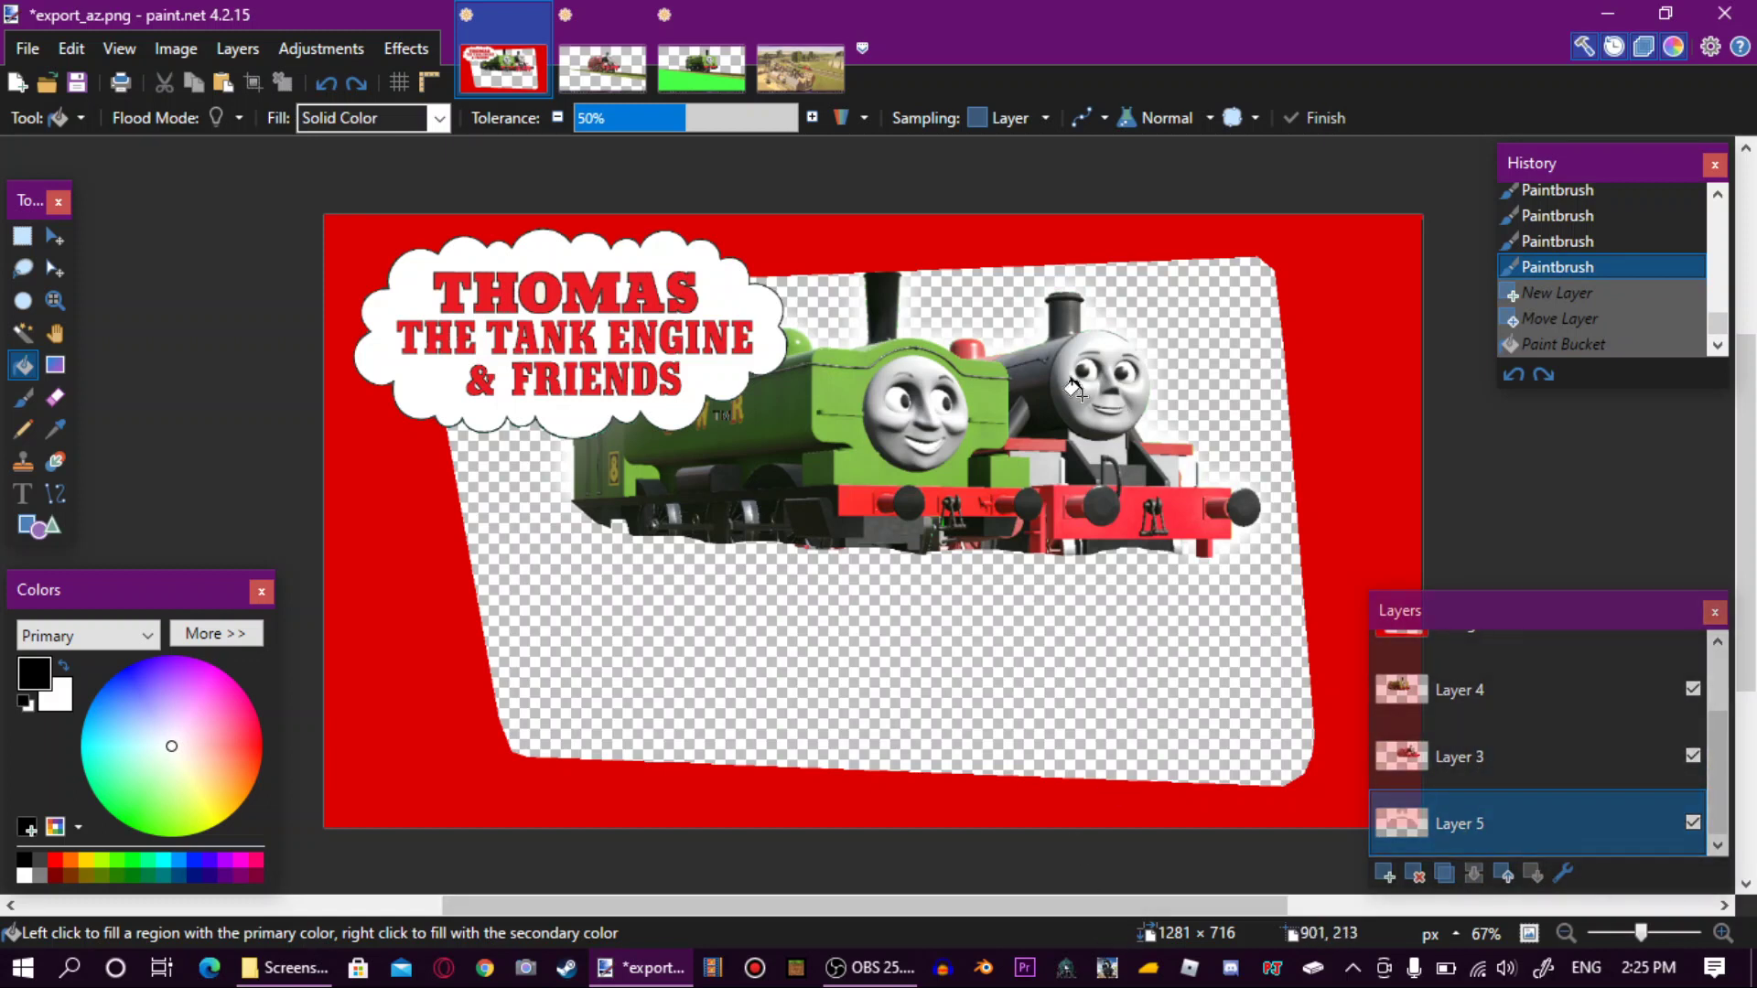
Switch to the Screenshot (317).png scenery image, select all of it, and copy it.
click(788, 75)
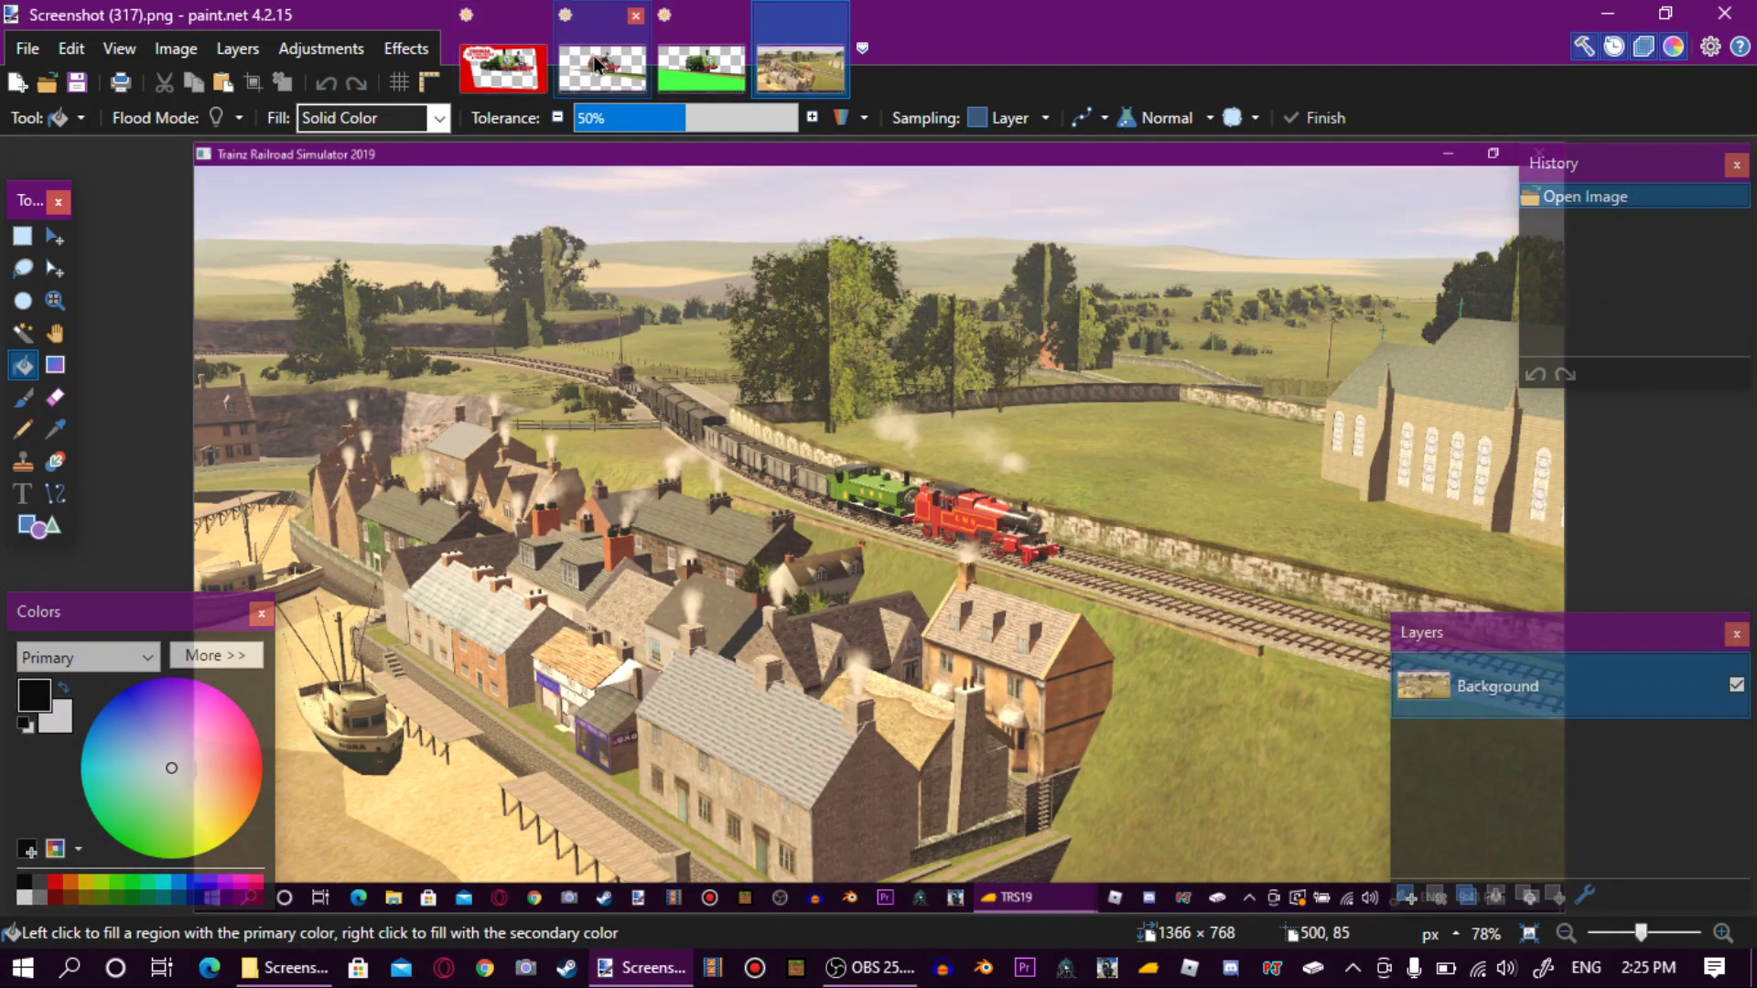
click(503, 68)
click(801, 71)
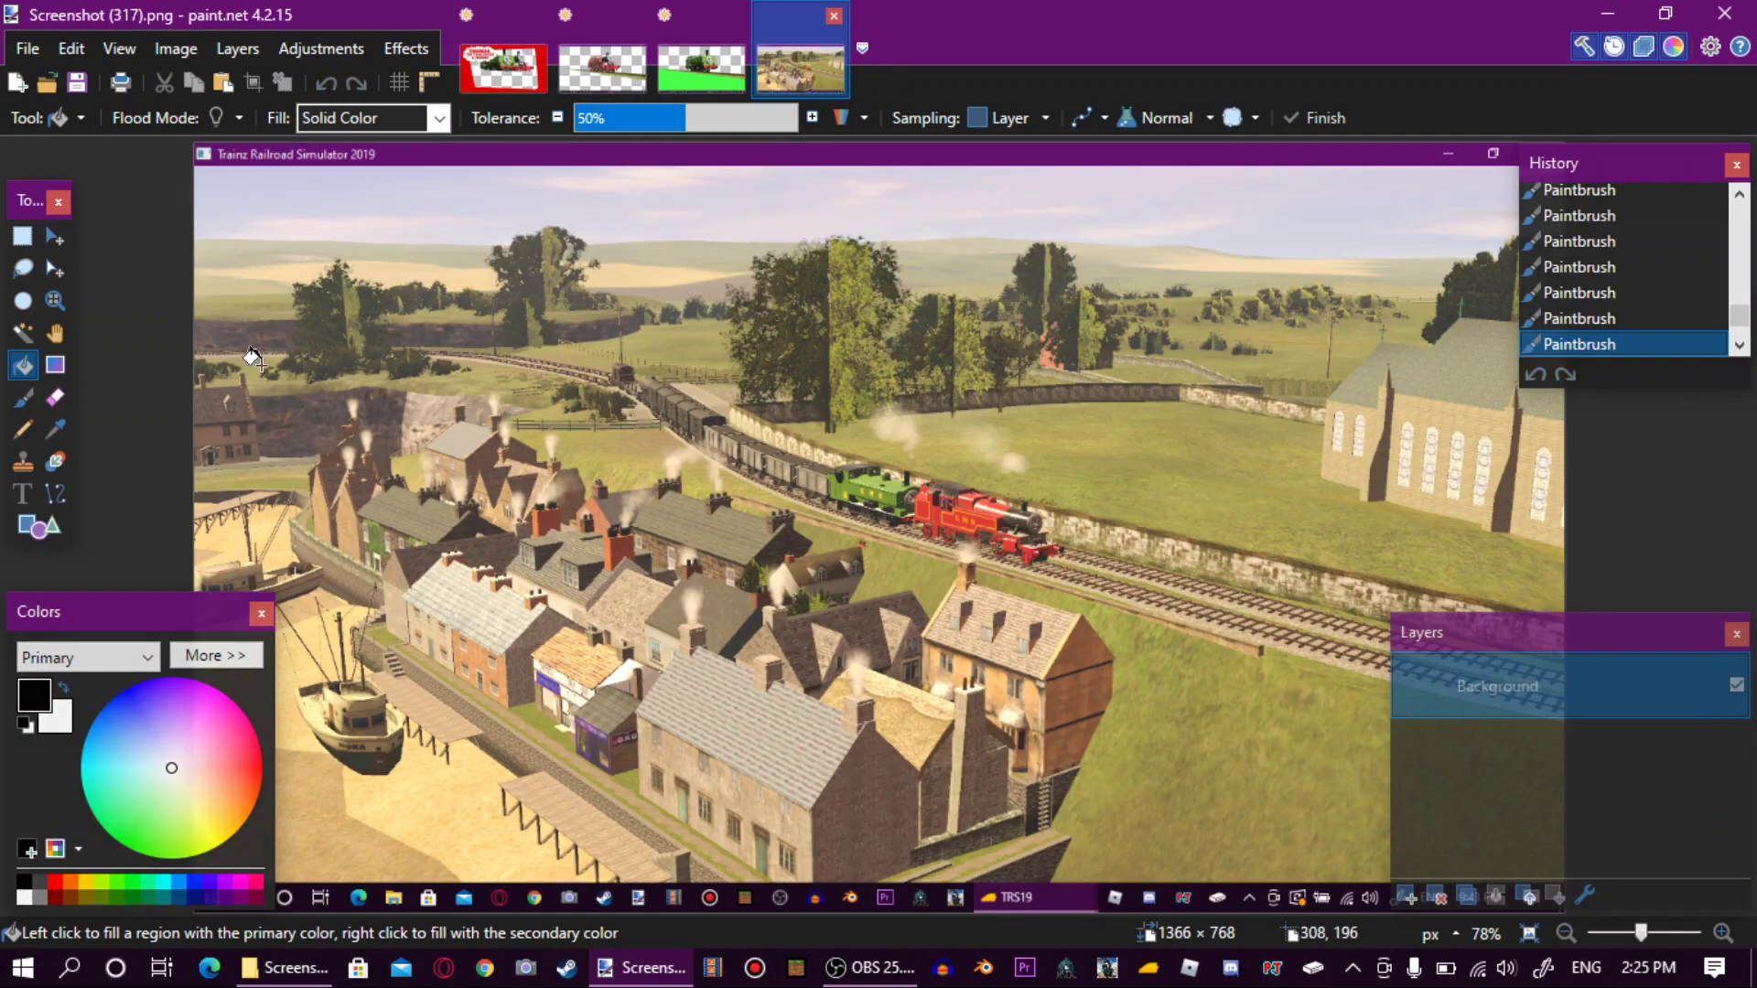
click(52, 240)
click(491, 401)
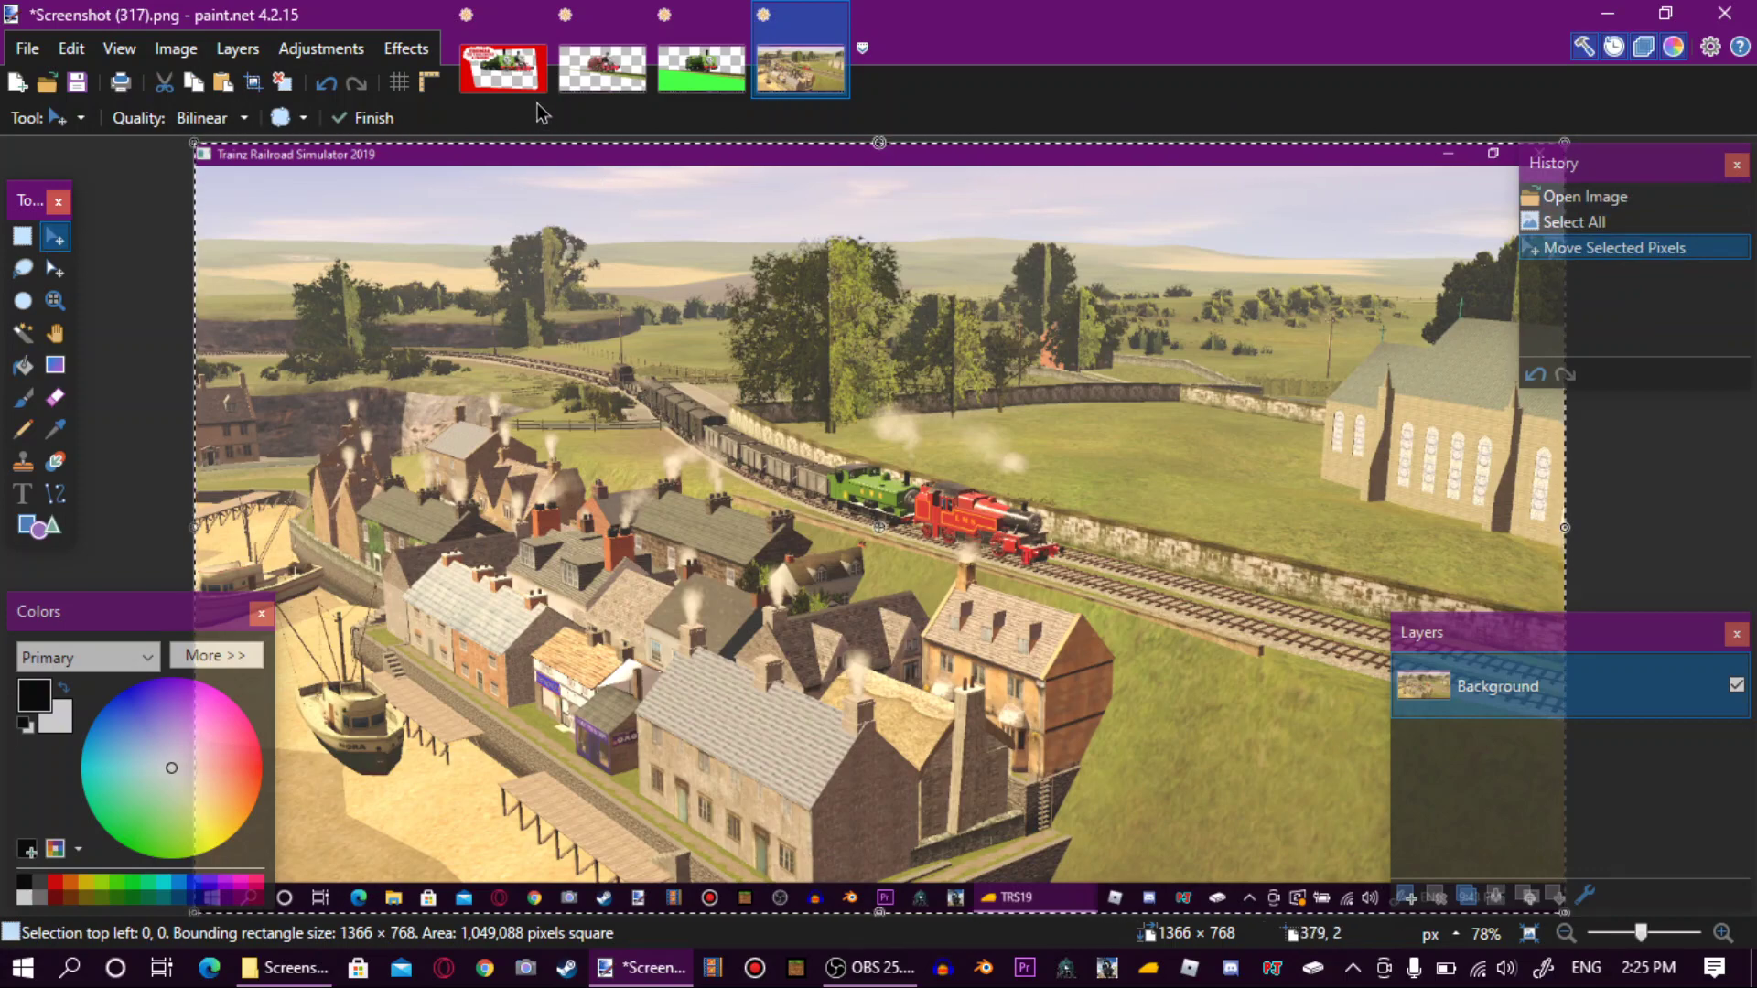
Return to the red frame image and add a new layer beneath the glow layer.
key(ctrl+Tab)
click(1393, 869)
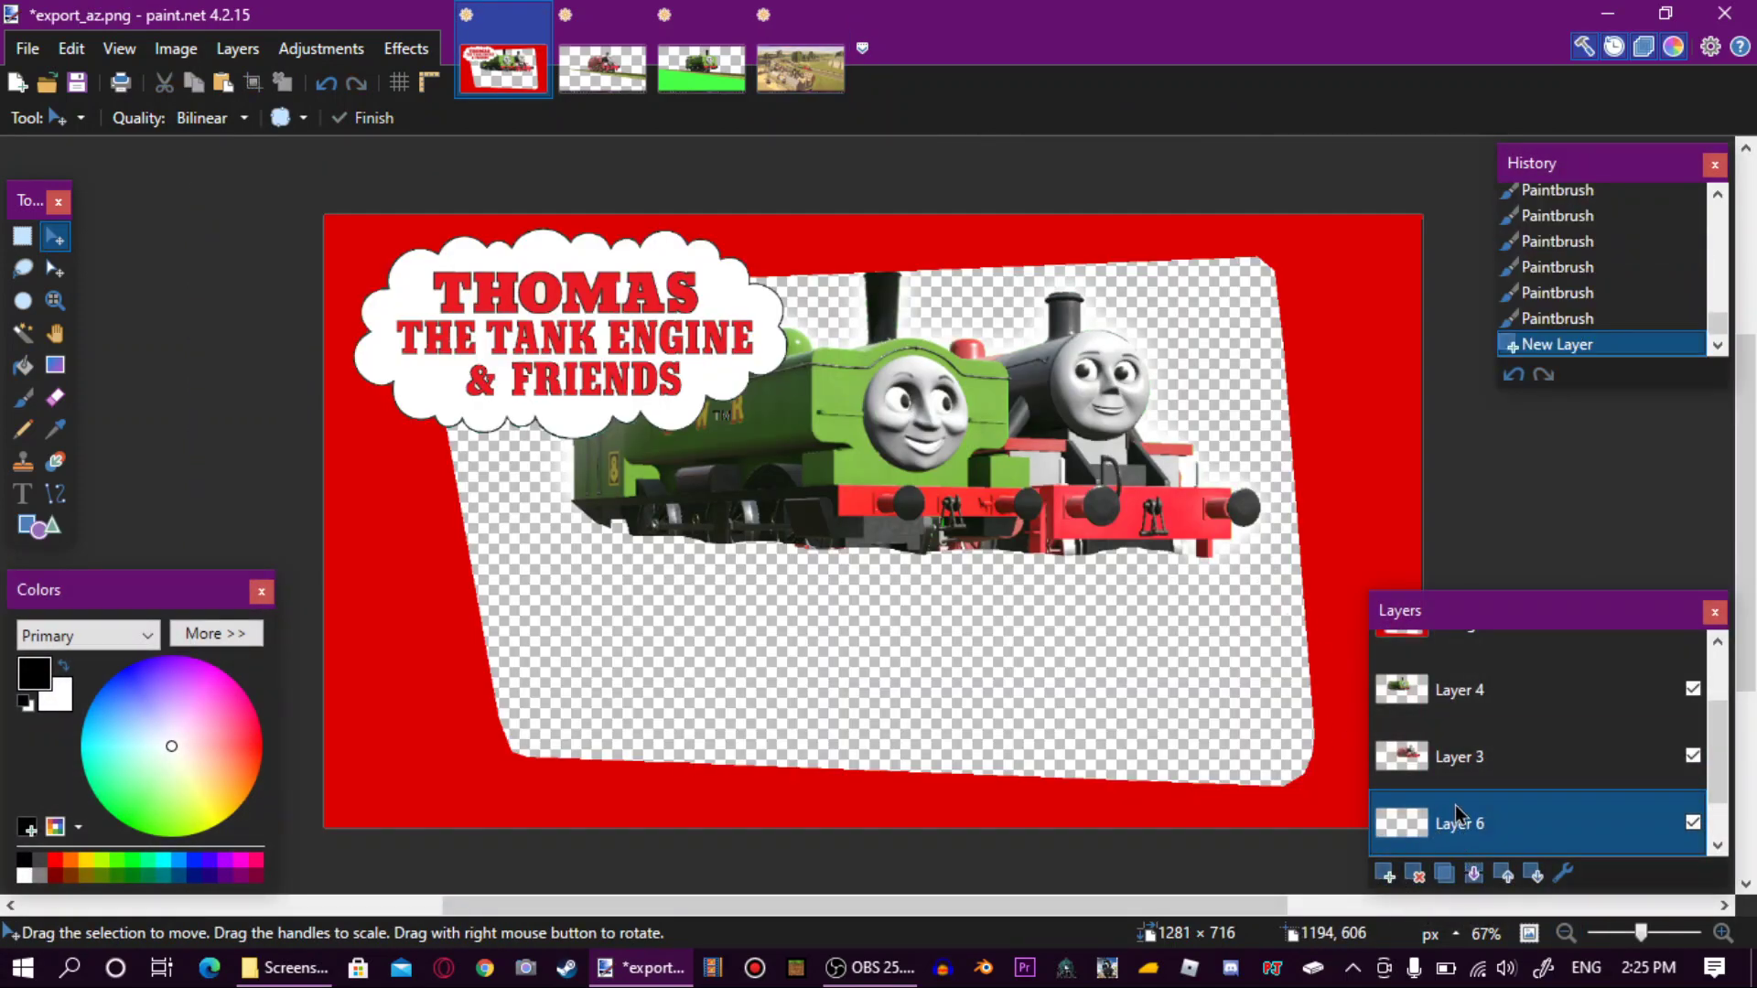
scroll(1452, 790, down, 1)
drag(1440, 773, 1443, 828)
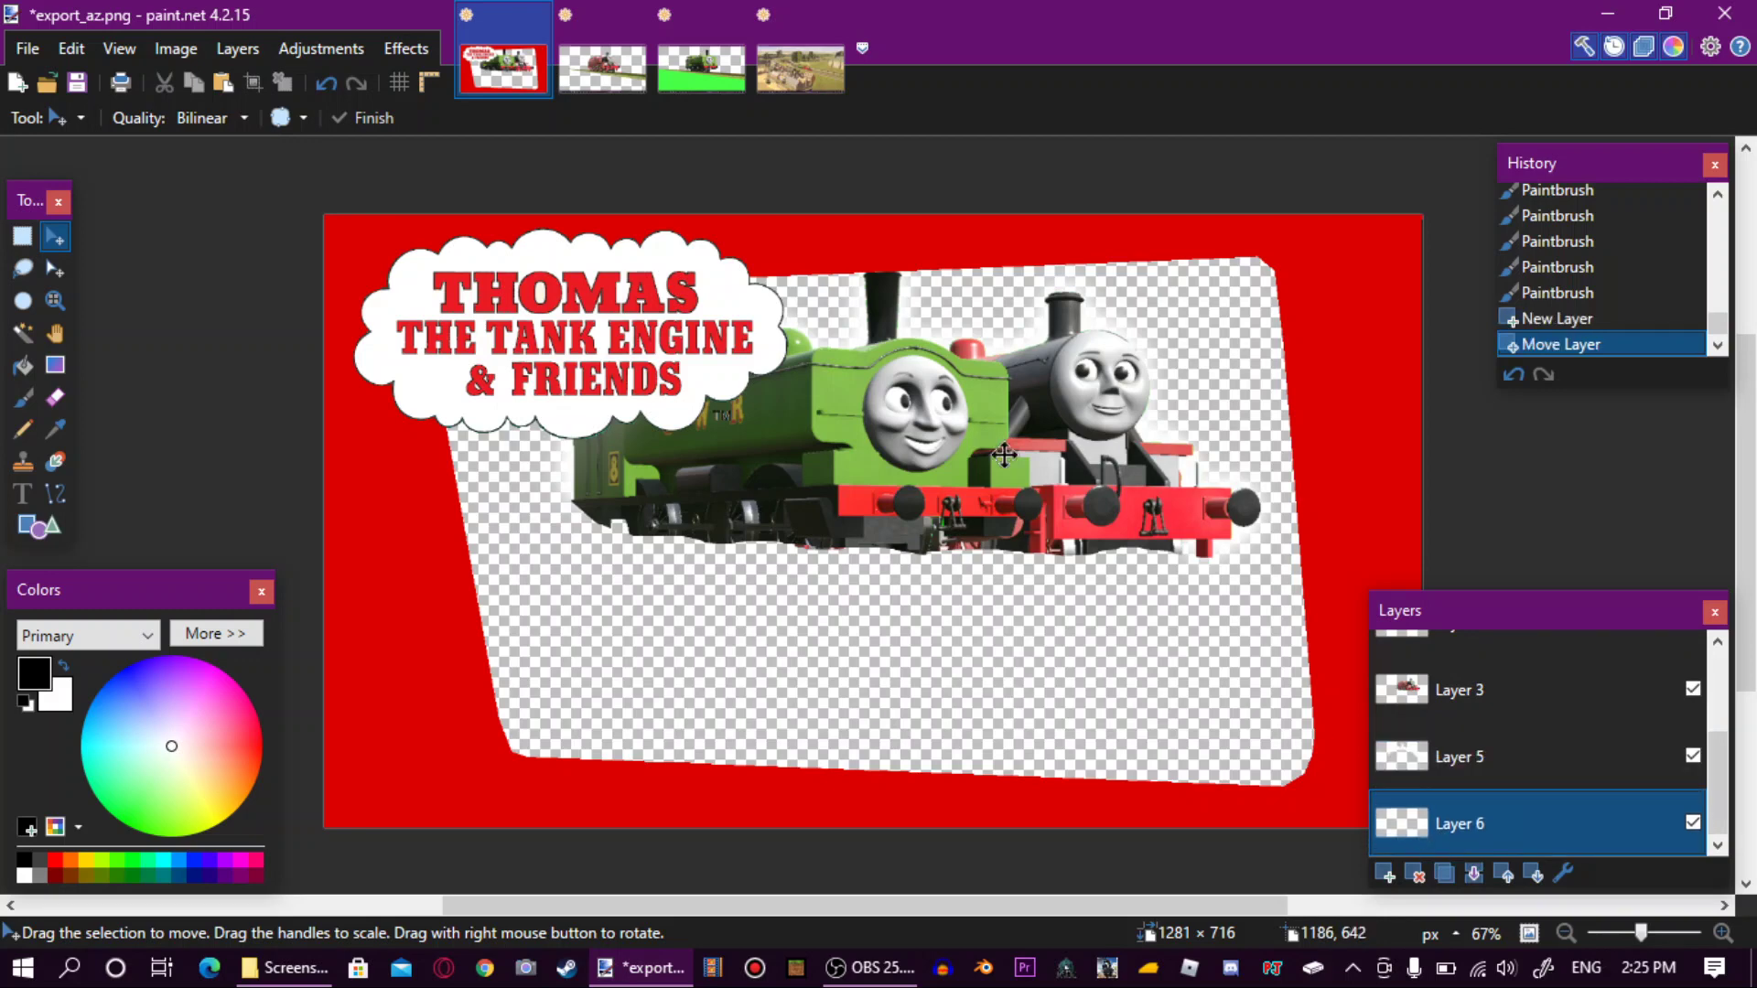
Paste the scenery screenshot onto the bottom layer, keeping the canvas size, and move it down within the frame.
click(225, 97)
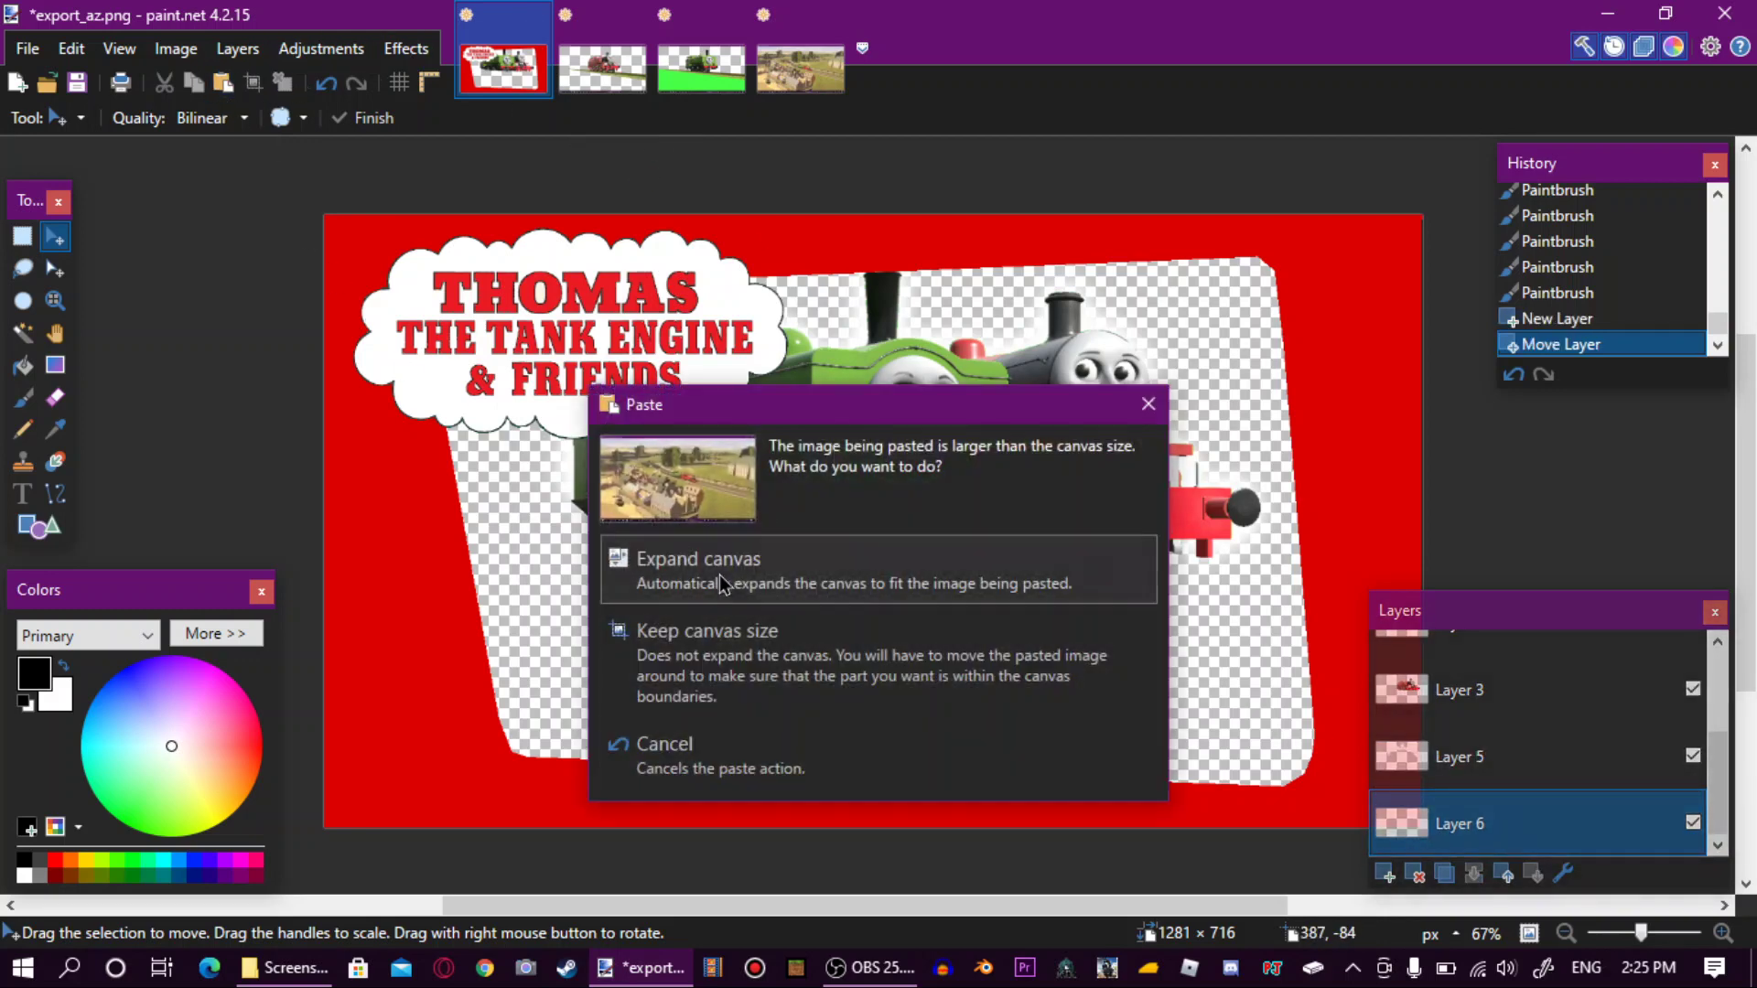
click(723, 645)
drag(808, 571, 808, 681)
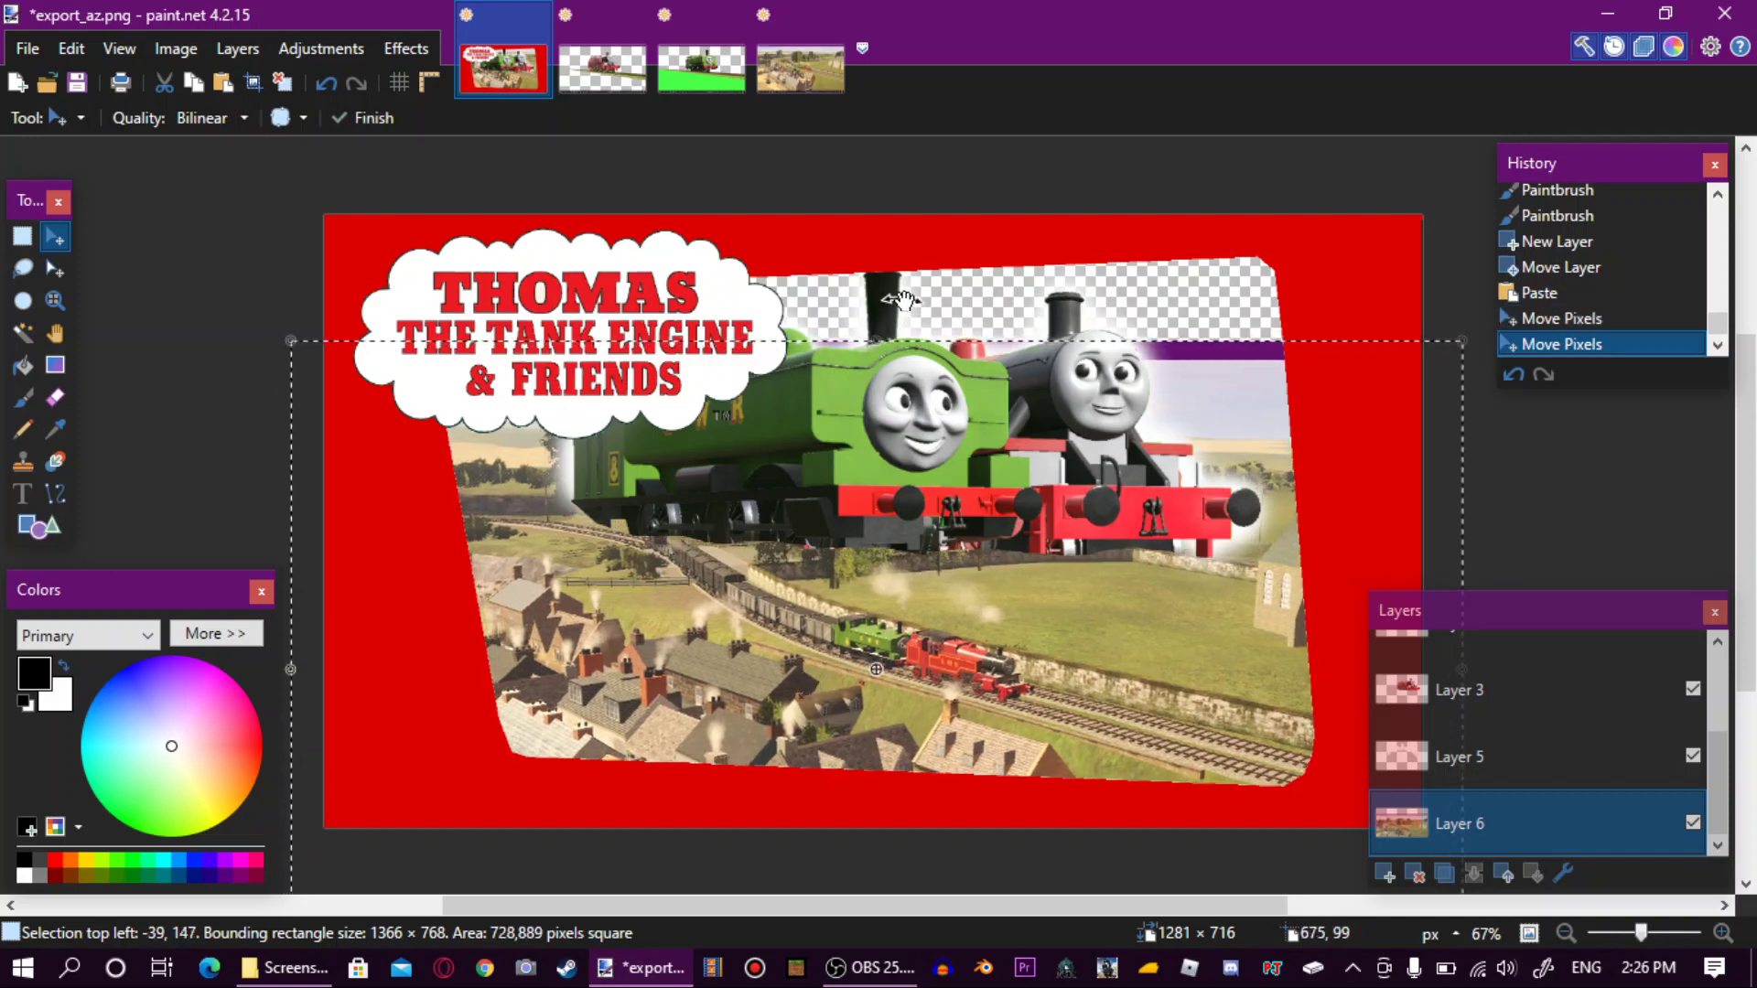
Rotate the scenery by about 2.59° to follow the frame's slant, nudge it slightly down, and deselect it.
drag(886, 302, 897, 302)
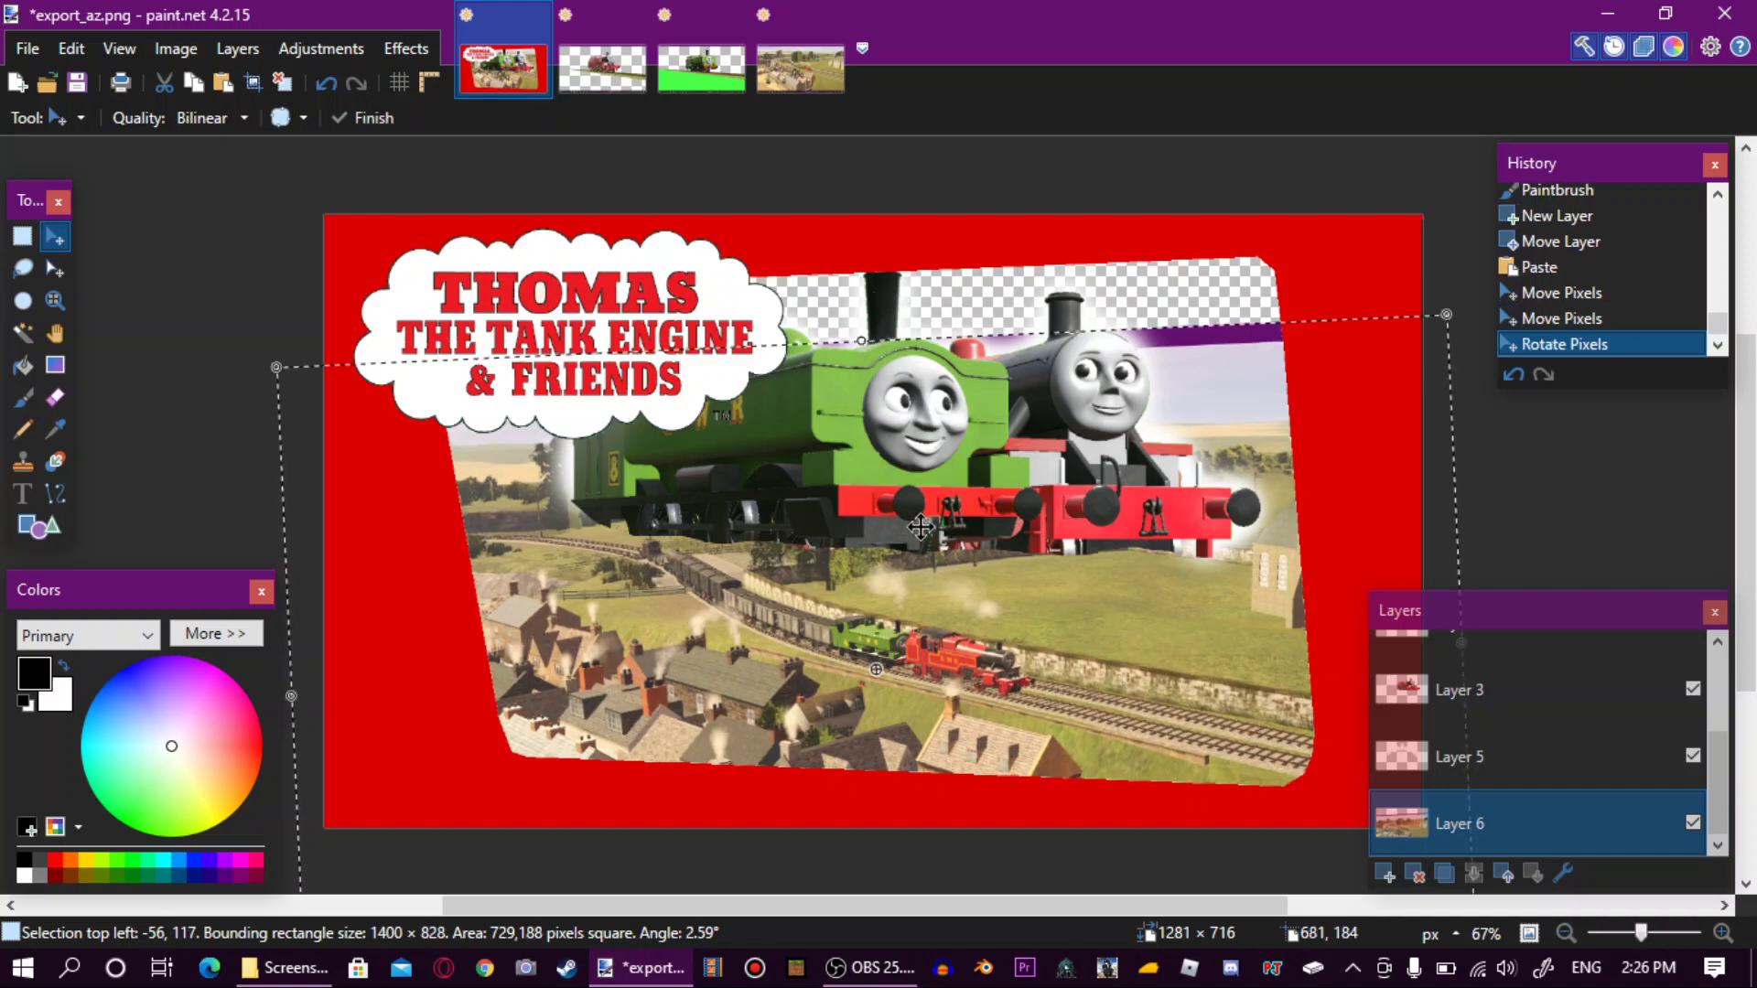
key(Down)
key(Down)
key(Down)
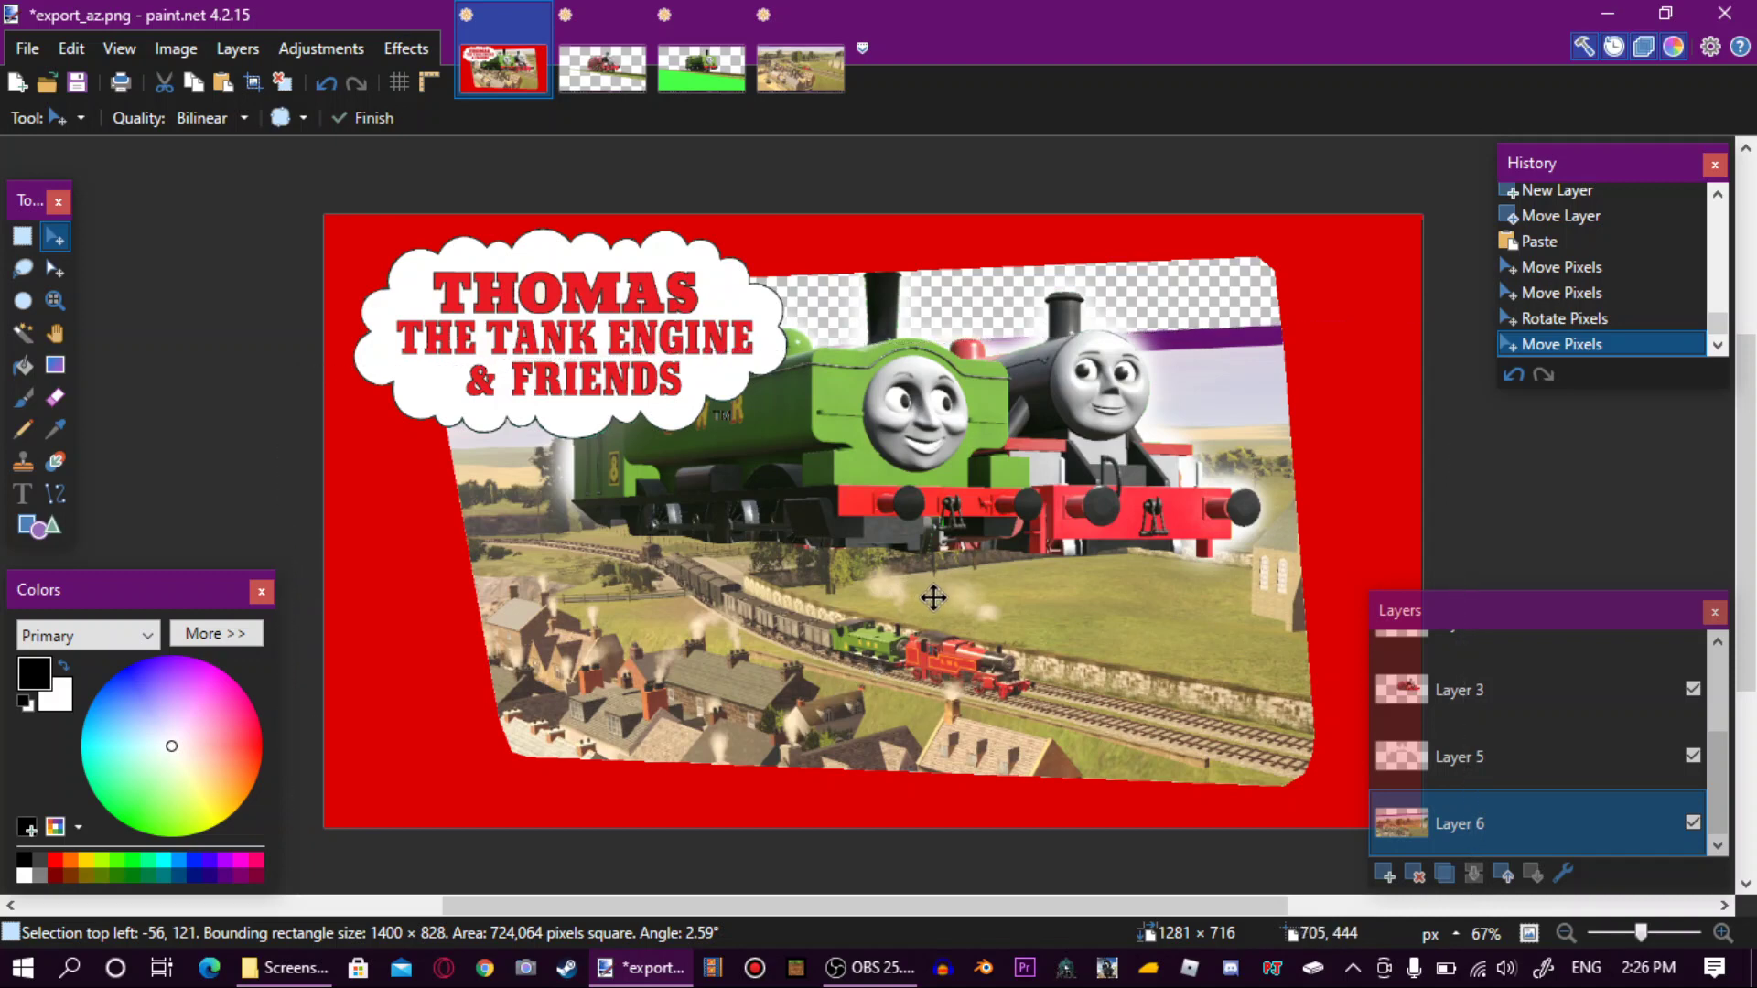
drag(932, 597, 939, 600)
click(283, 82)
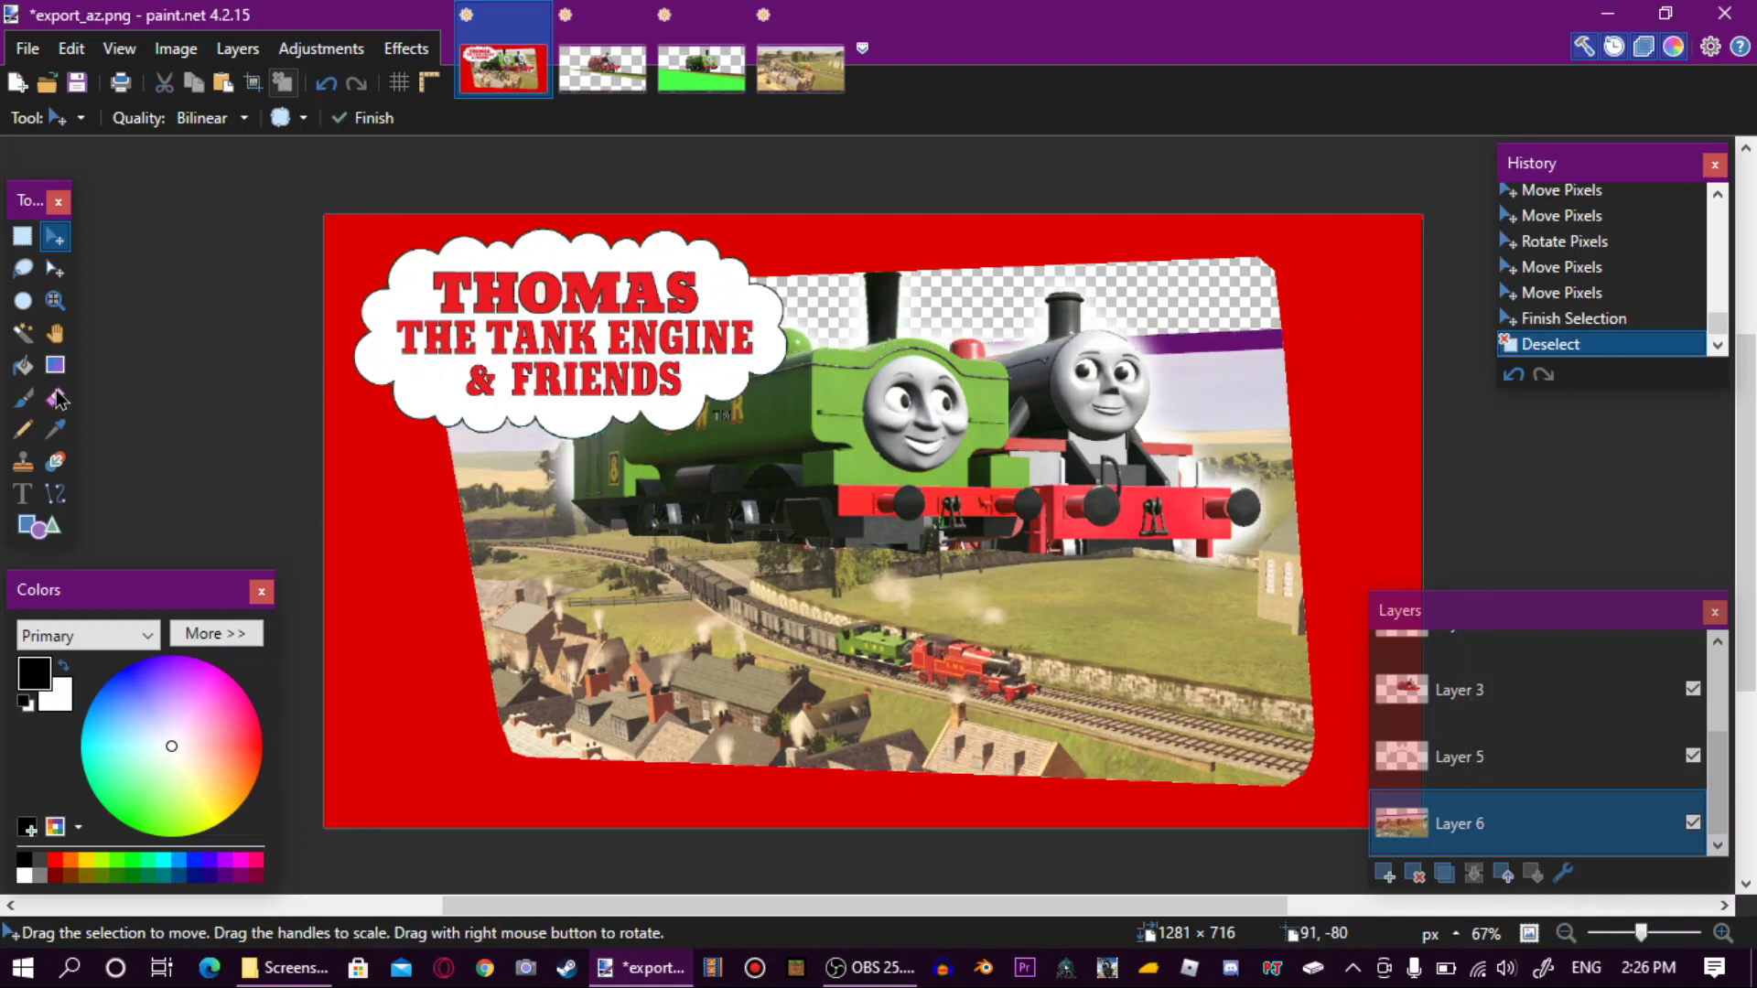
Erase the purple window title strip from the scenery layer and set the eraser's brush width to 375.
click(55, 397)
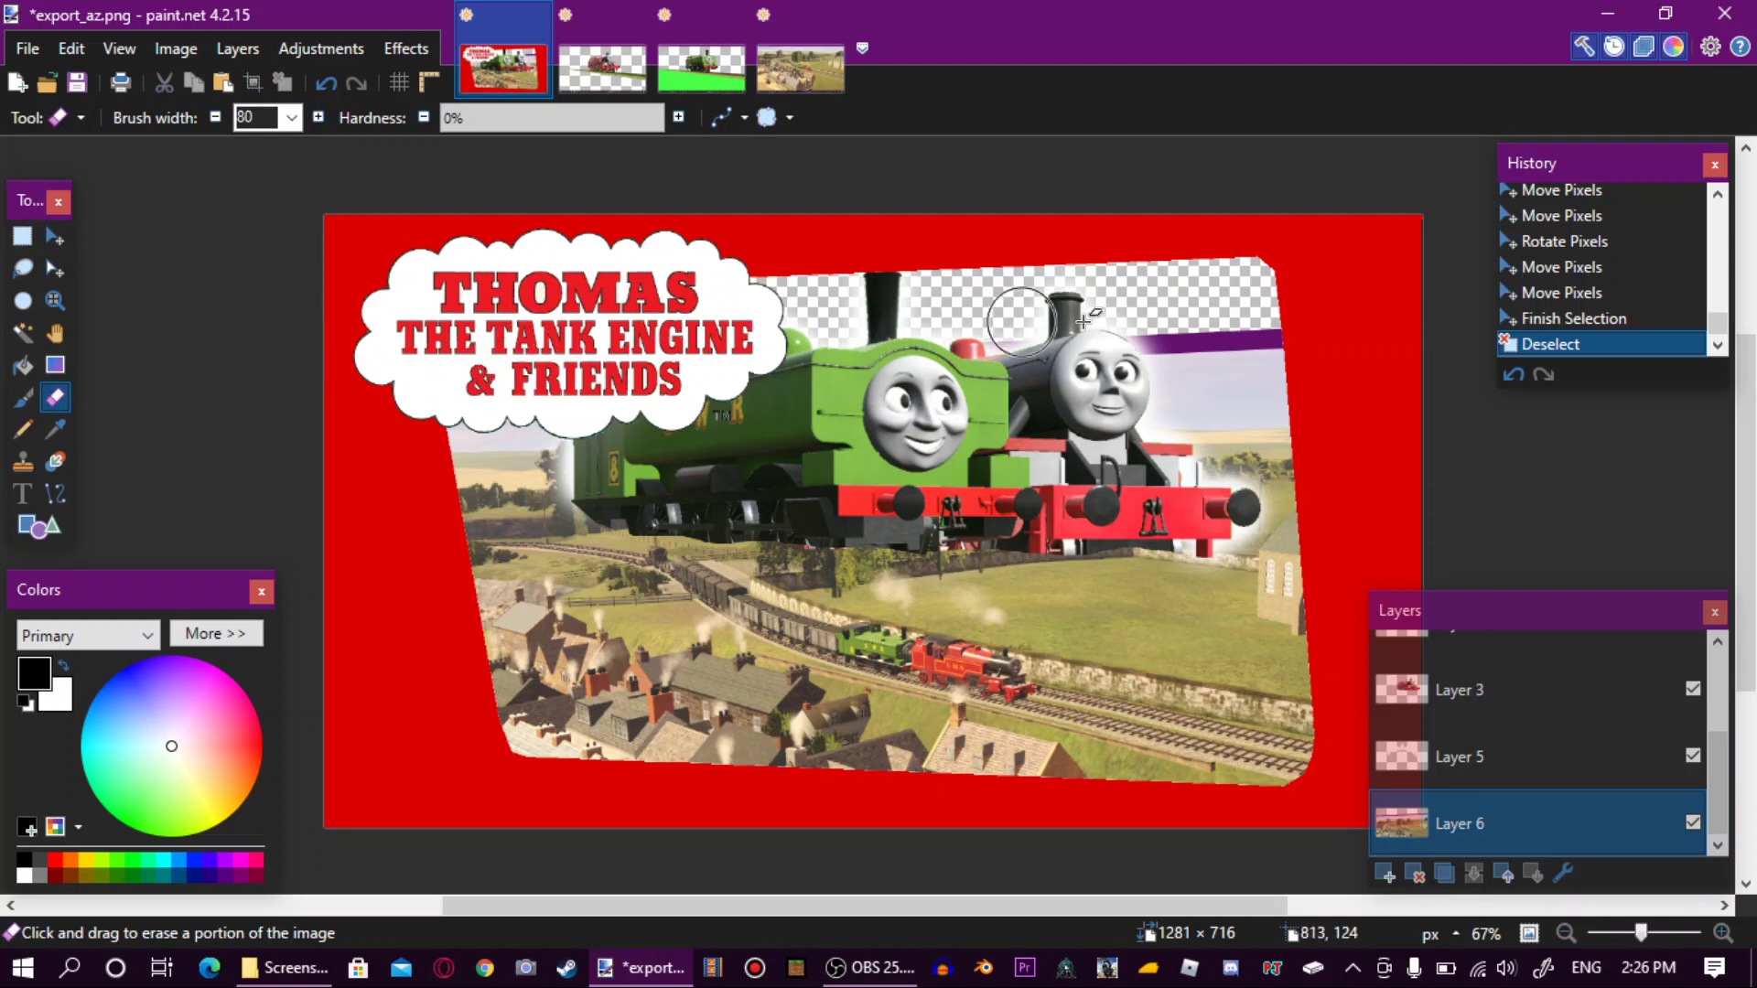
drag(1294, 333, 1154, 327)
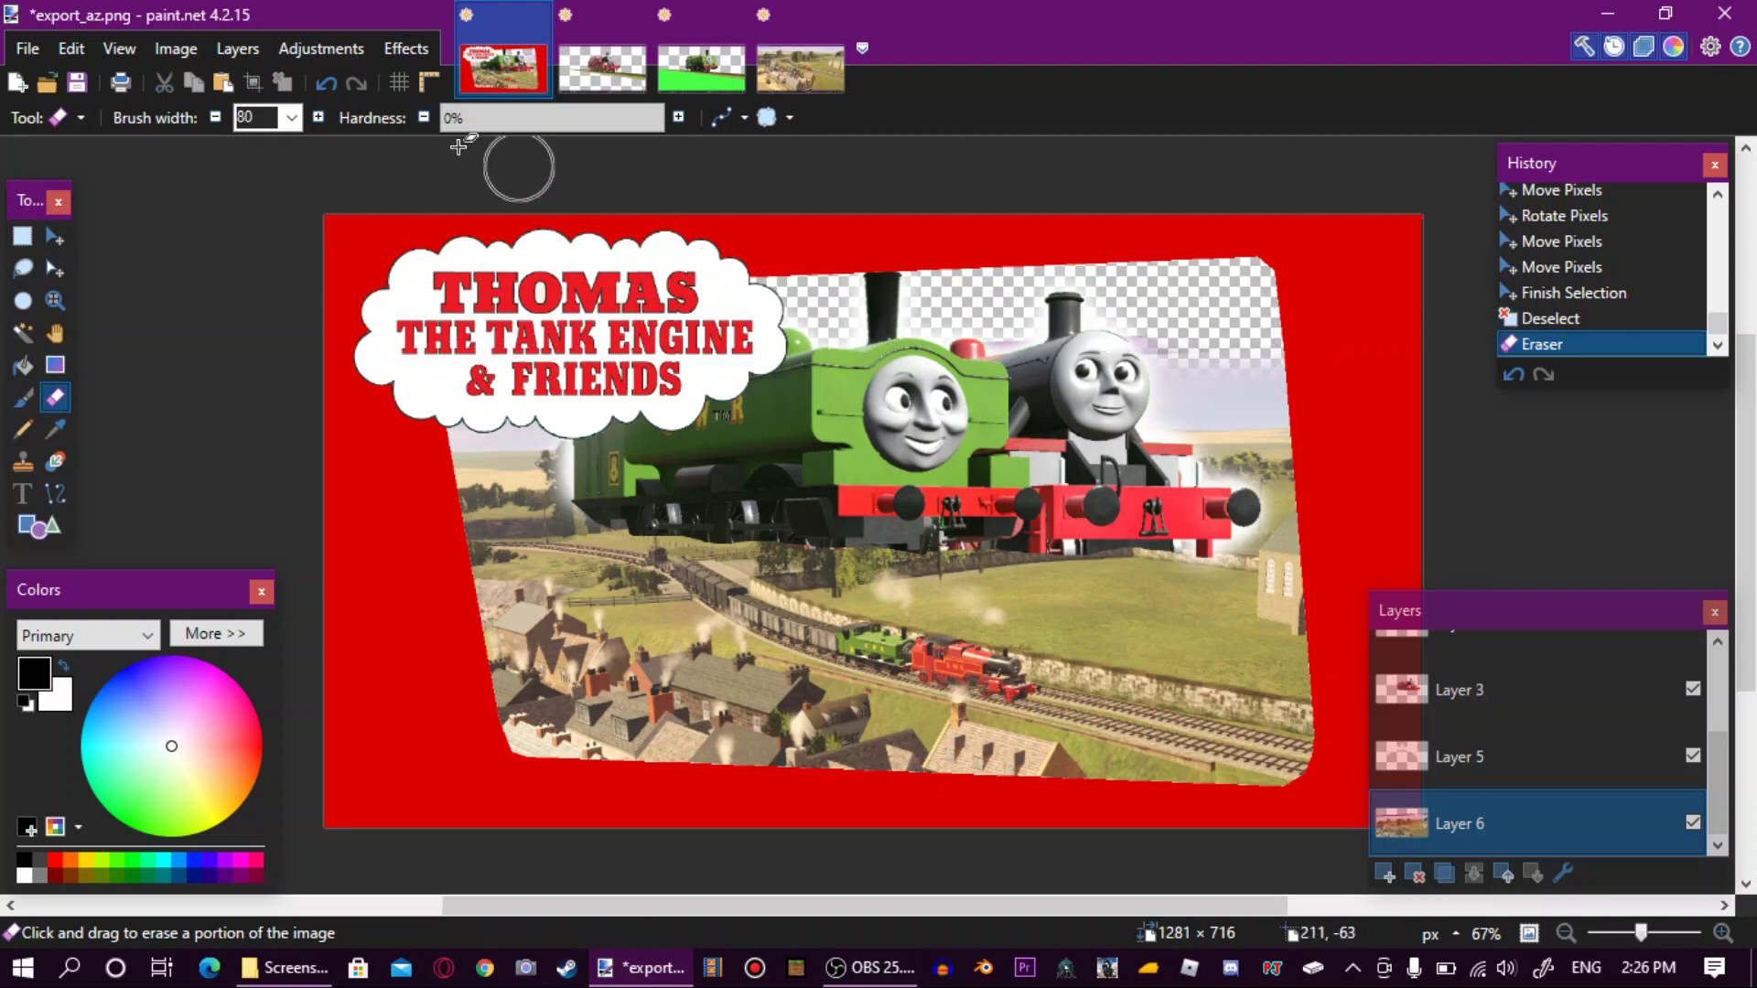
click(291, 117)
click(276, 449)
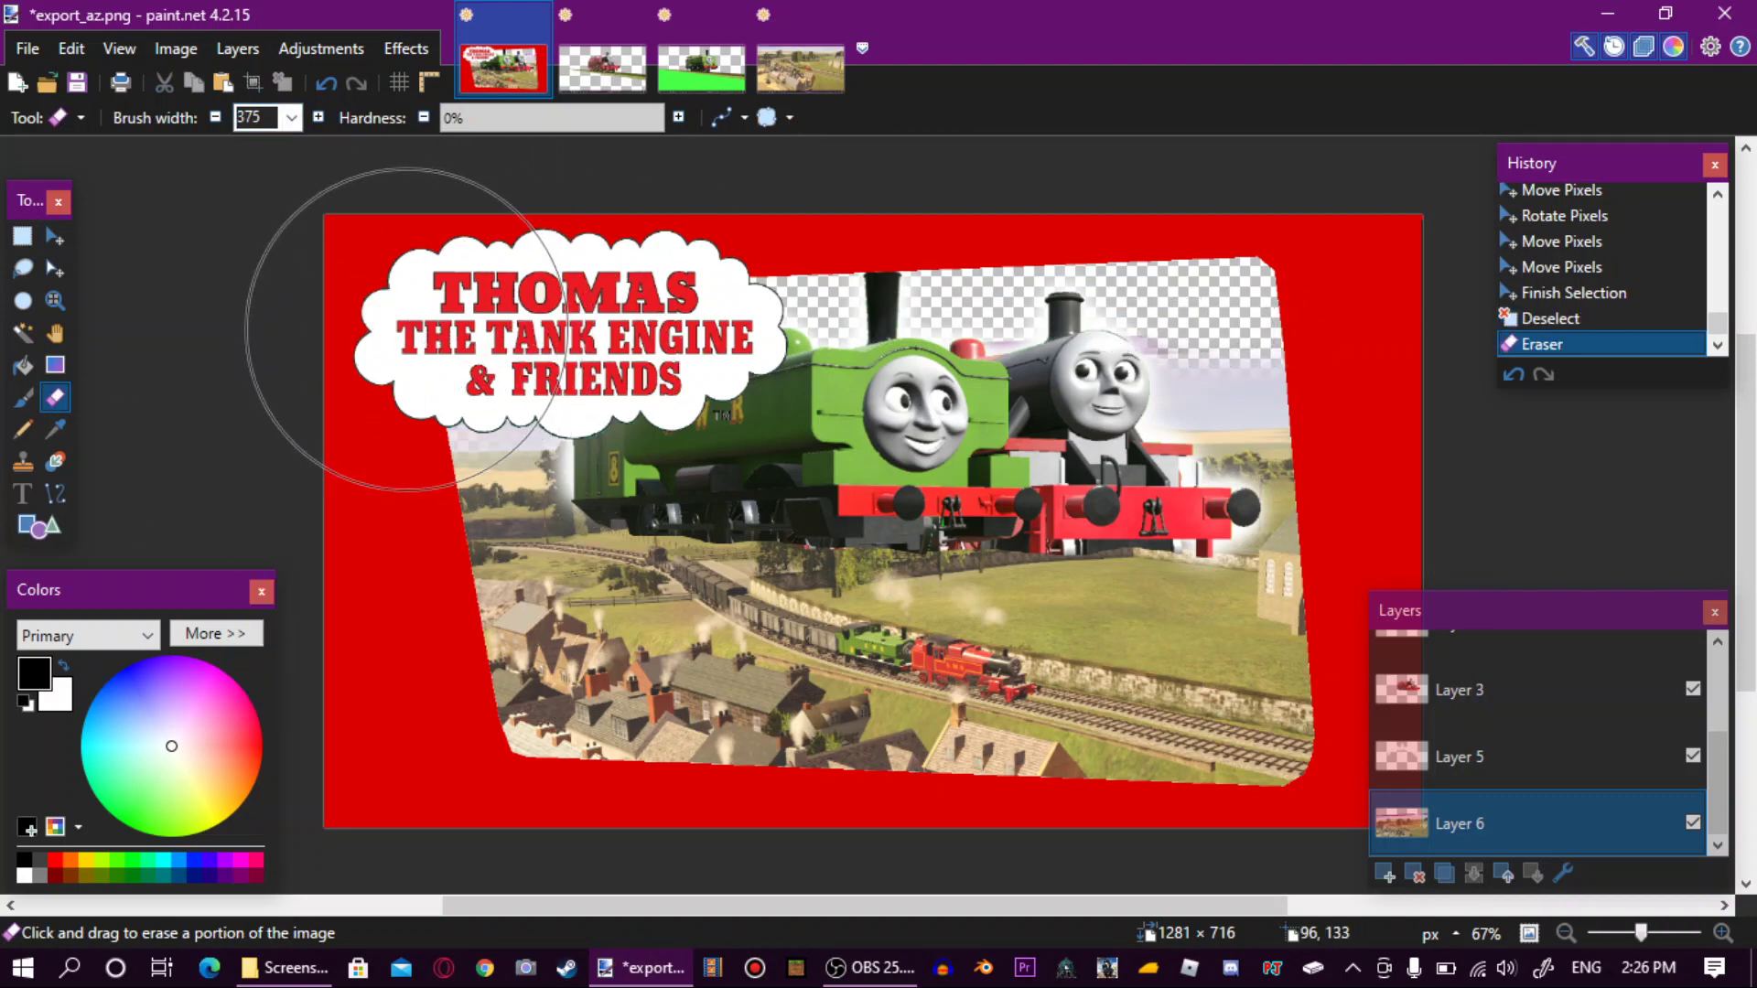
Try to erase the scenery behind the engines with freehand strokes and undo the erasure.
mouse_move(407, 330)
mouse_down()
mouse_move(439, 366)
mouse_move(430, 394)
mouse_move(732, 366)
mouse_move(1217, 389)
mouse_up()
click(325, 84)
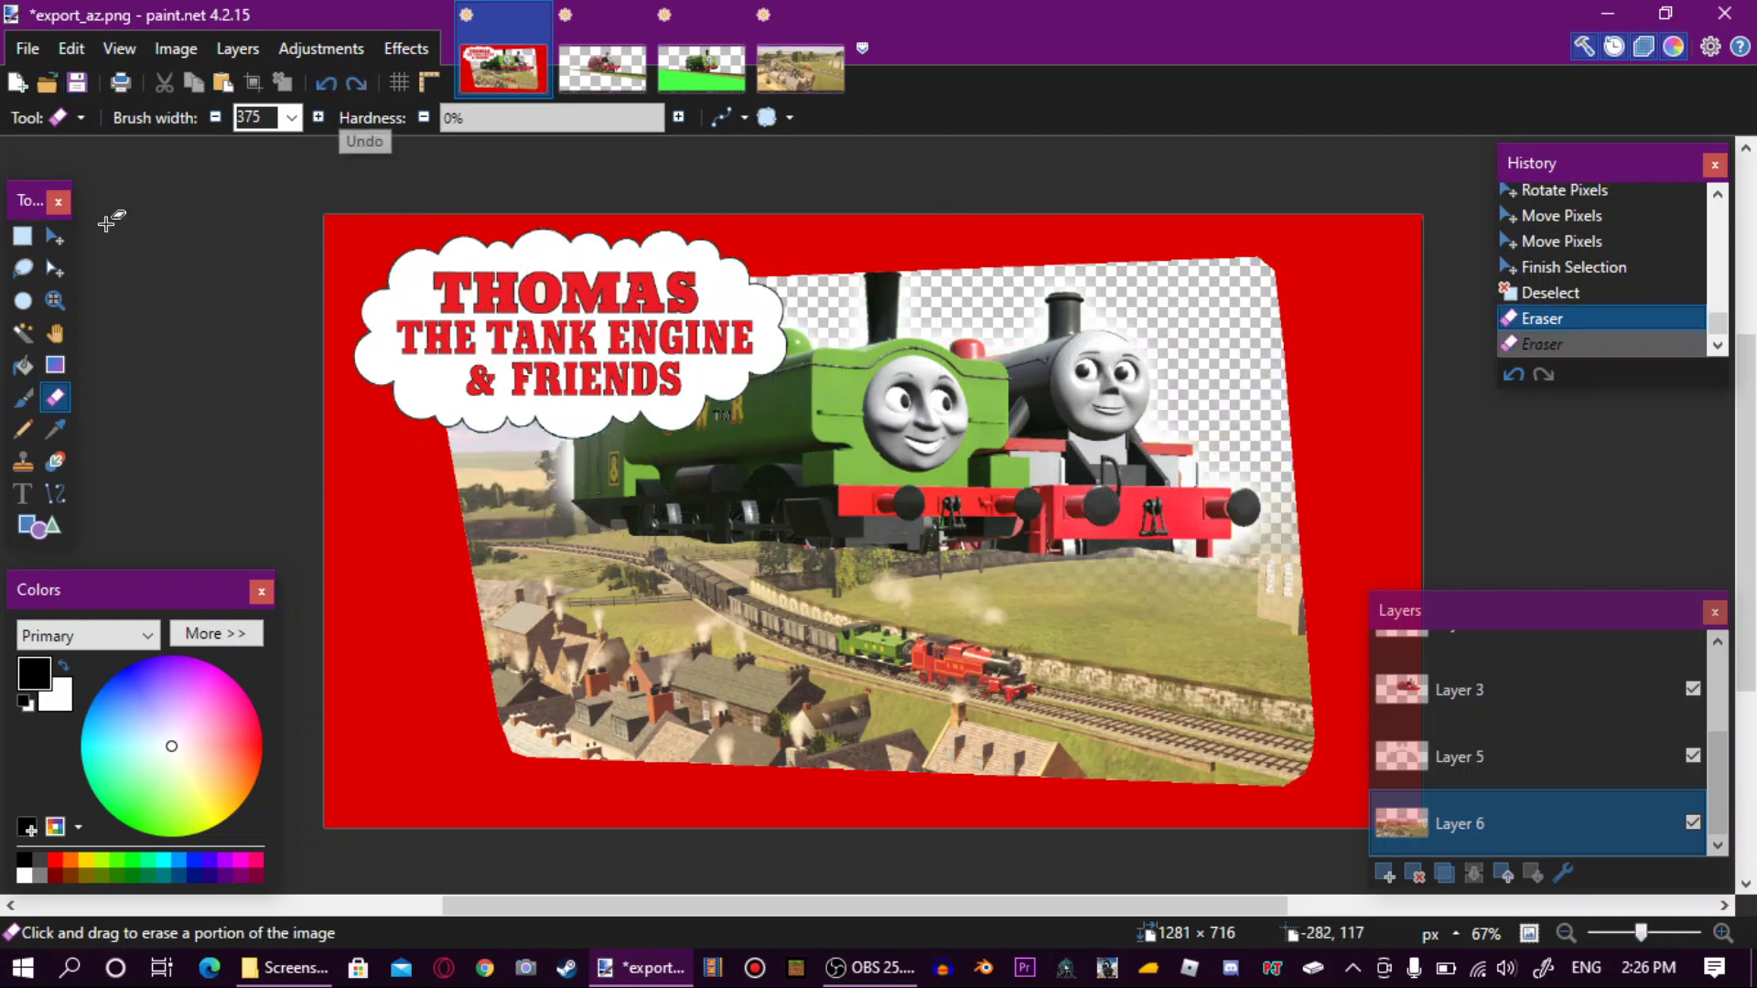
Select the upper 1281 × 370 pixels of the canvas, erase the scenery inside the selection, and deselect.
click(22, 235)
mouse_move(257, 172)
mouse_down()
mouse_move(609, 416)
mouse_move(1377, 527)
mouse_move(1415, 555)
mouse_move(1424, 530)
mouse_up()
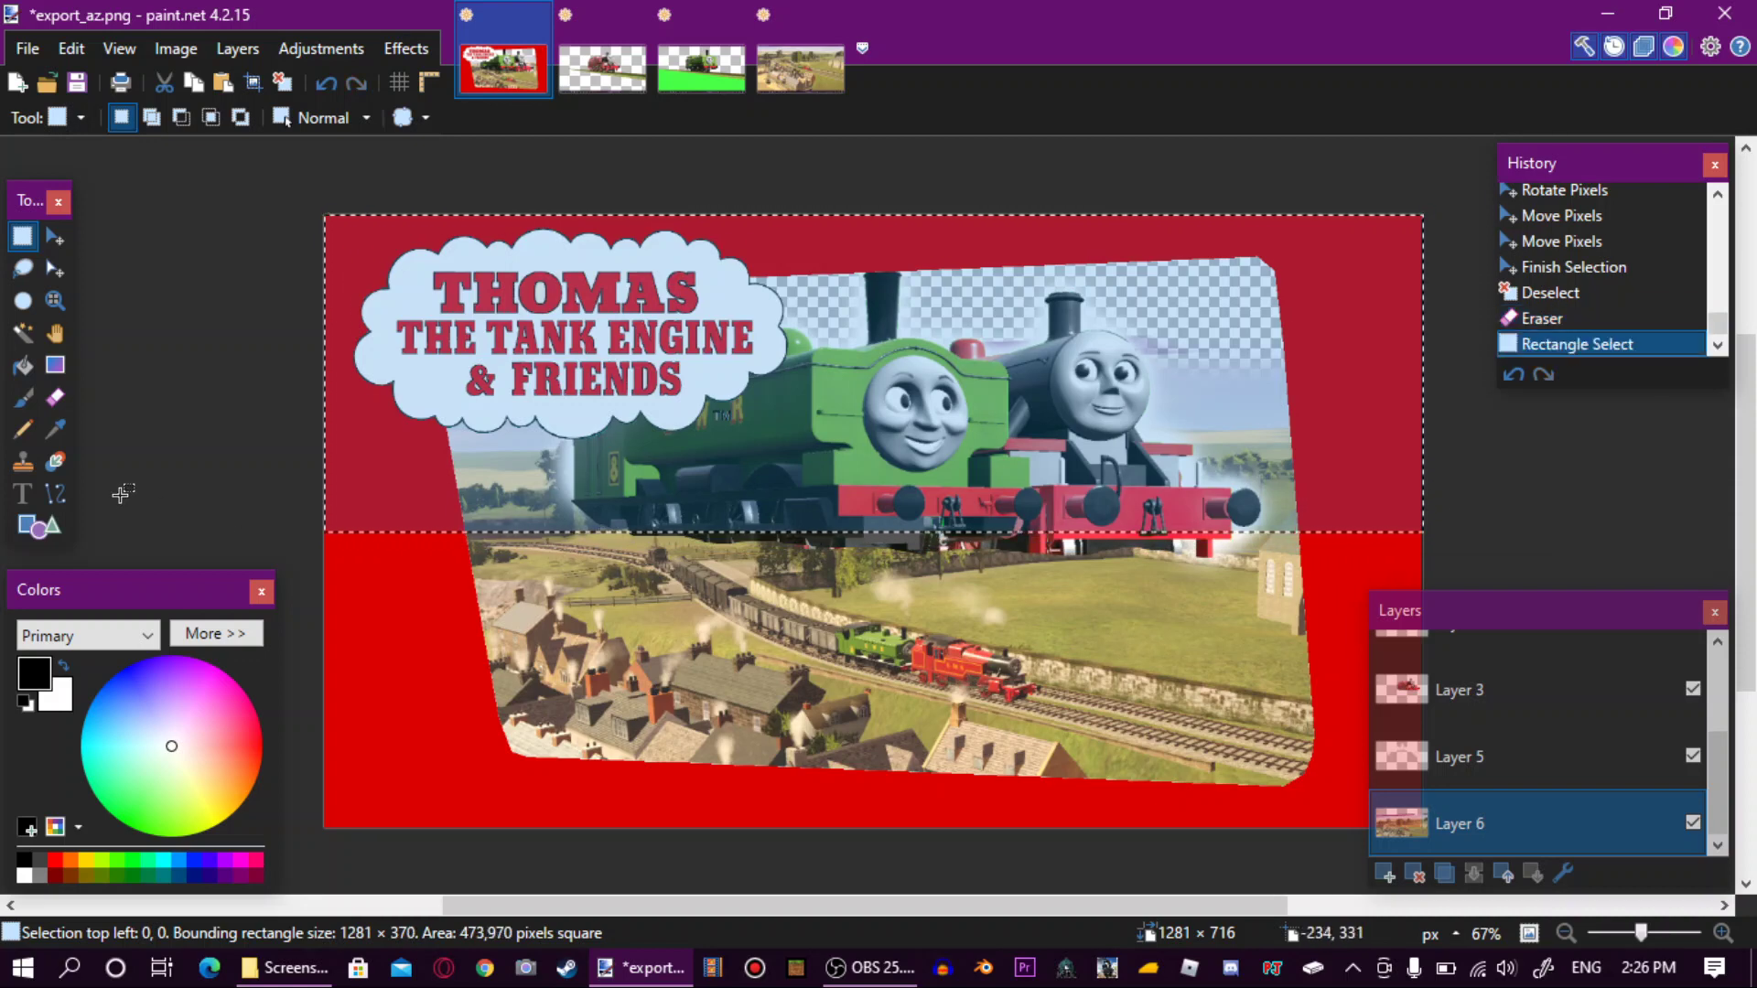
click(55, 397)
mouse_move(385, 359)
mouse_down()
mouse_move(499, 365)
mouse_move(452, 396)
mouse_move(1180, 366)
mouse_move(1124, 430)
mouse_move(840, 515)
mouse_move(906, 503)
mouse_up()
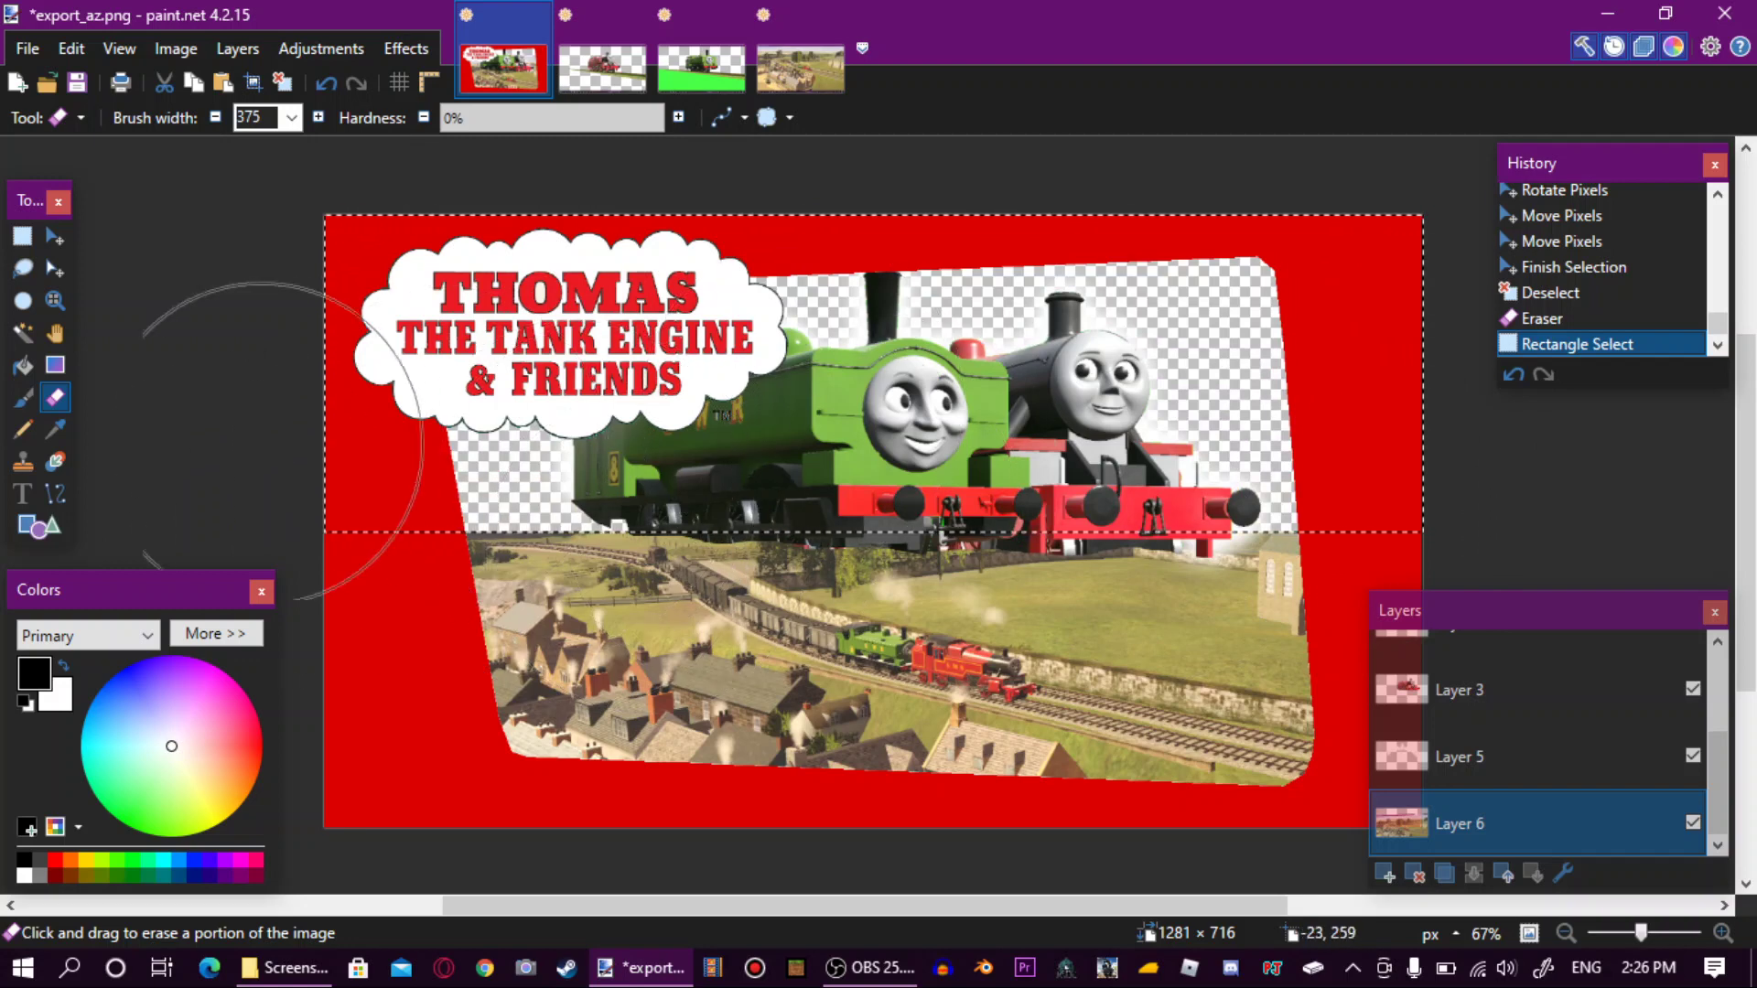
mouse_move(195, 418)
mouse_down()
mouse_move(978, 349)
mouse_move(1151, 378)
mouse_move(1216, 496)
mouse_move(549, 229)
mouse_up()
click(283, 82)
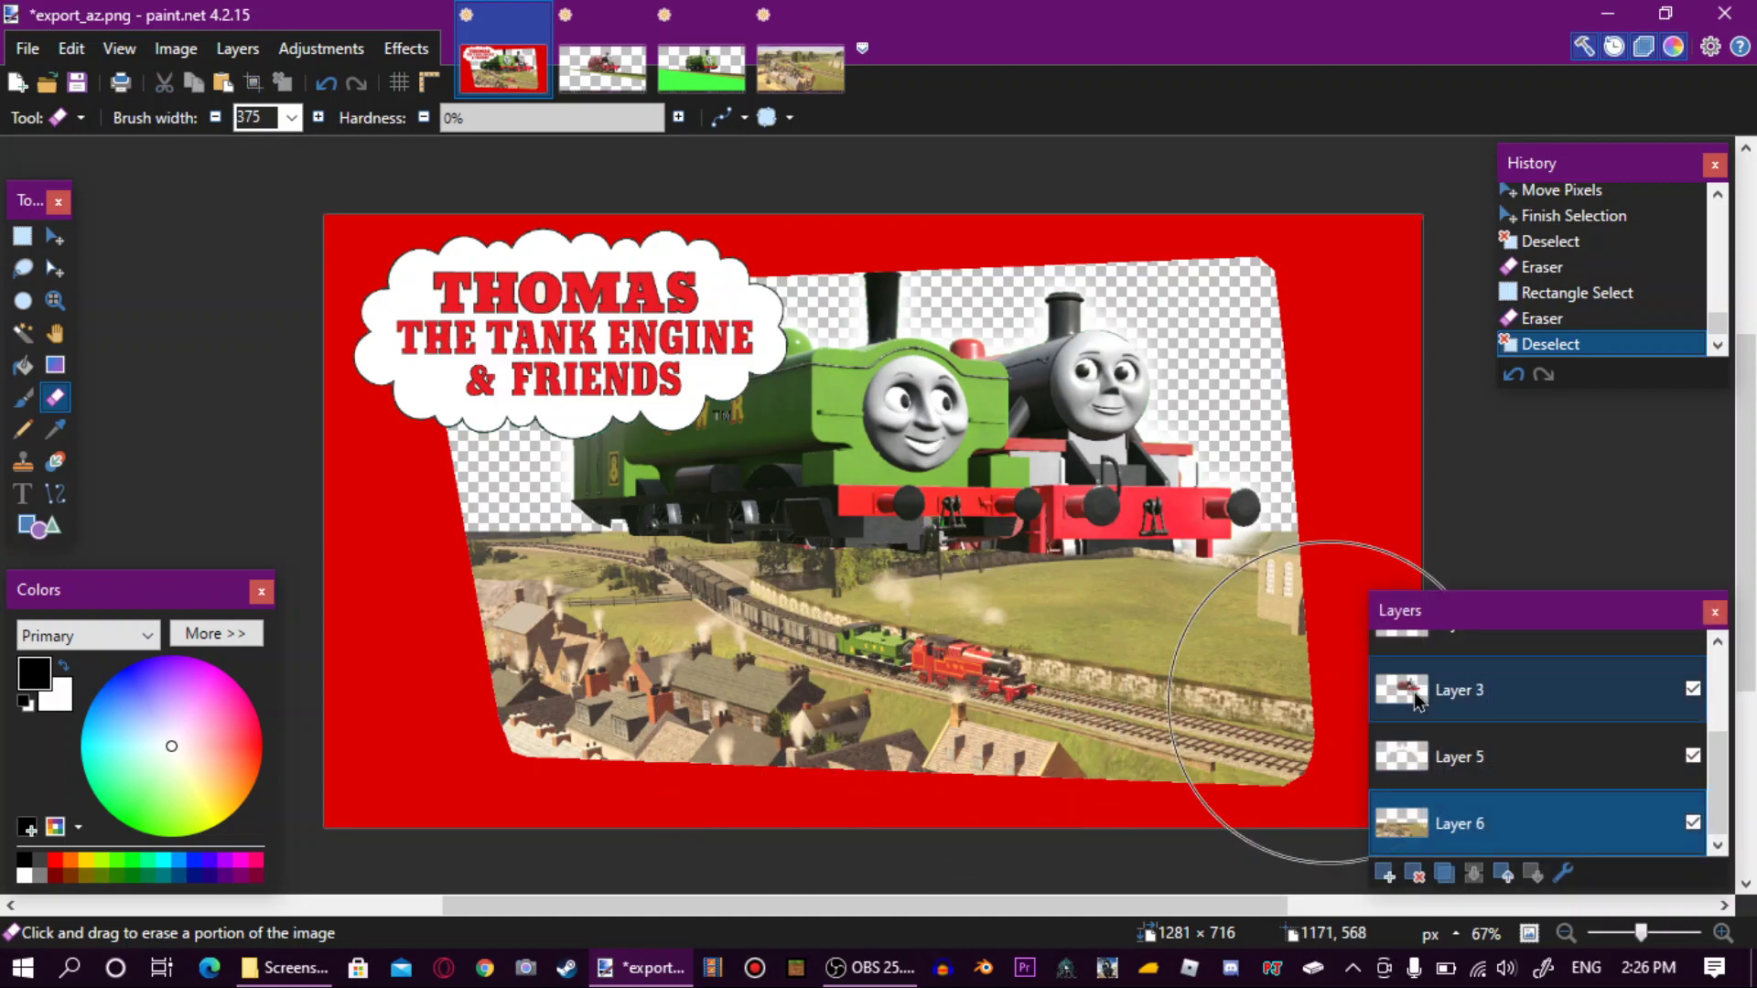
Select a strip about 1122 × 195 pixels below the scenery's upper edge and erase both engines' lower parts within it on Layer 3 and Layer 4.
click(1417, 700)
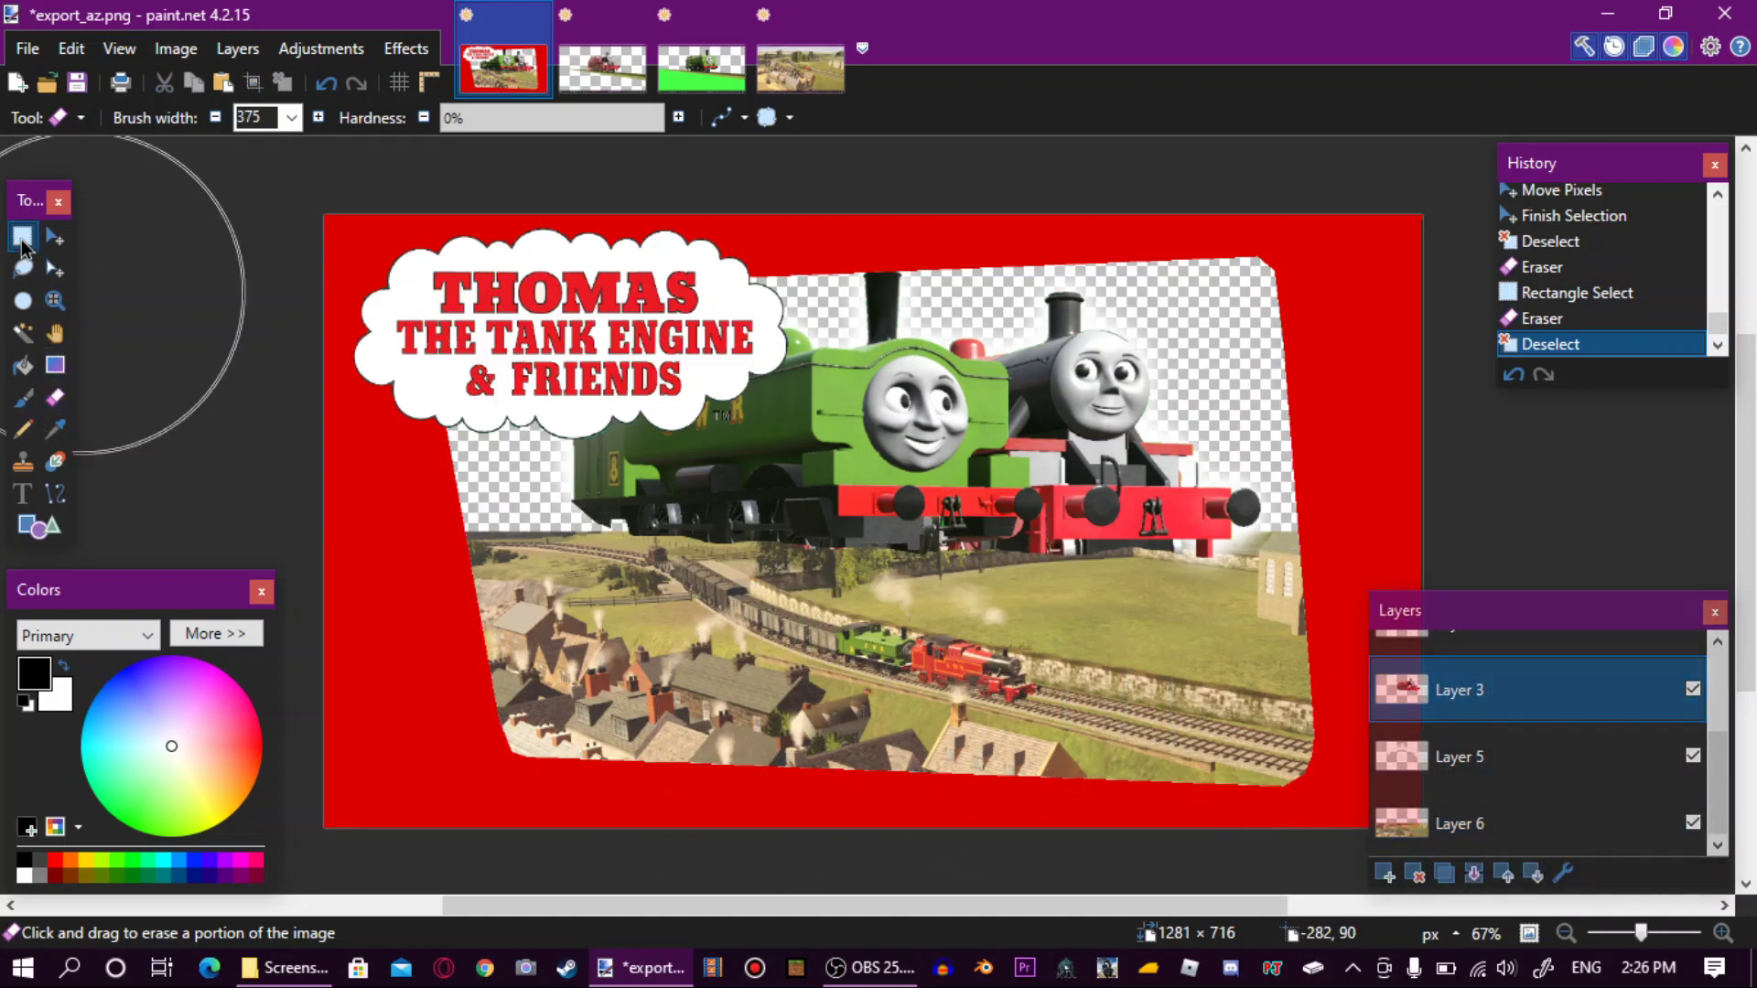
click(23, 239)
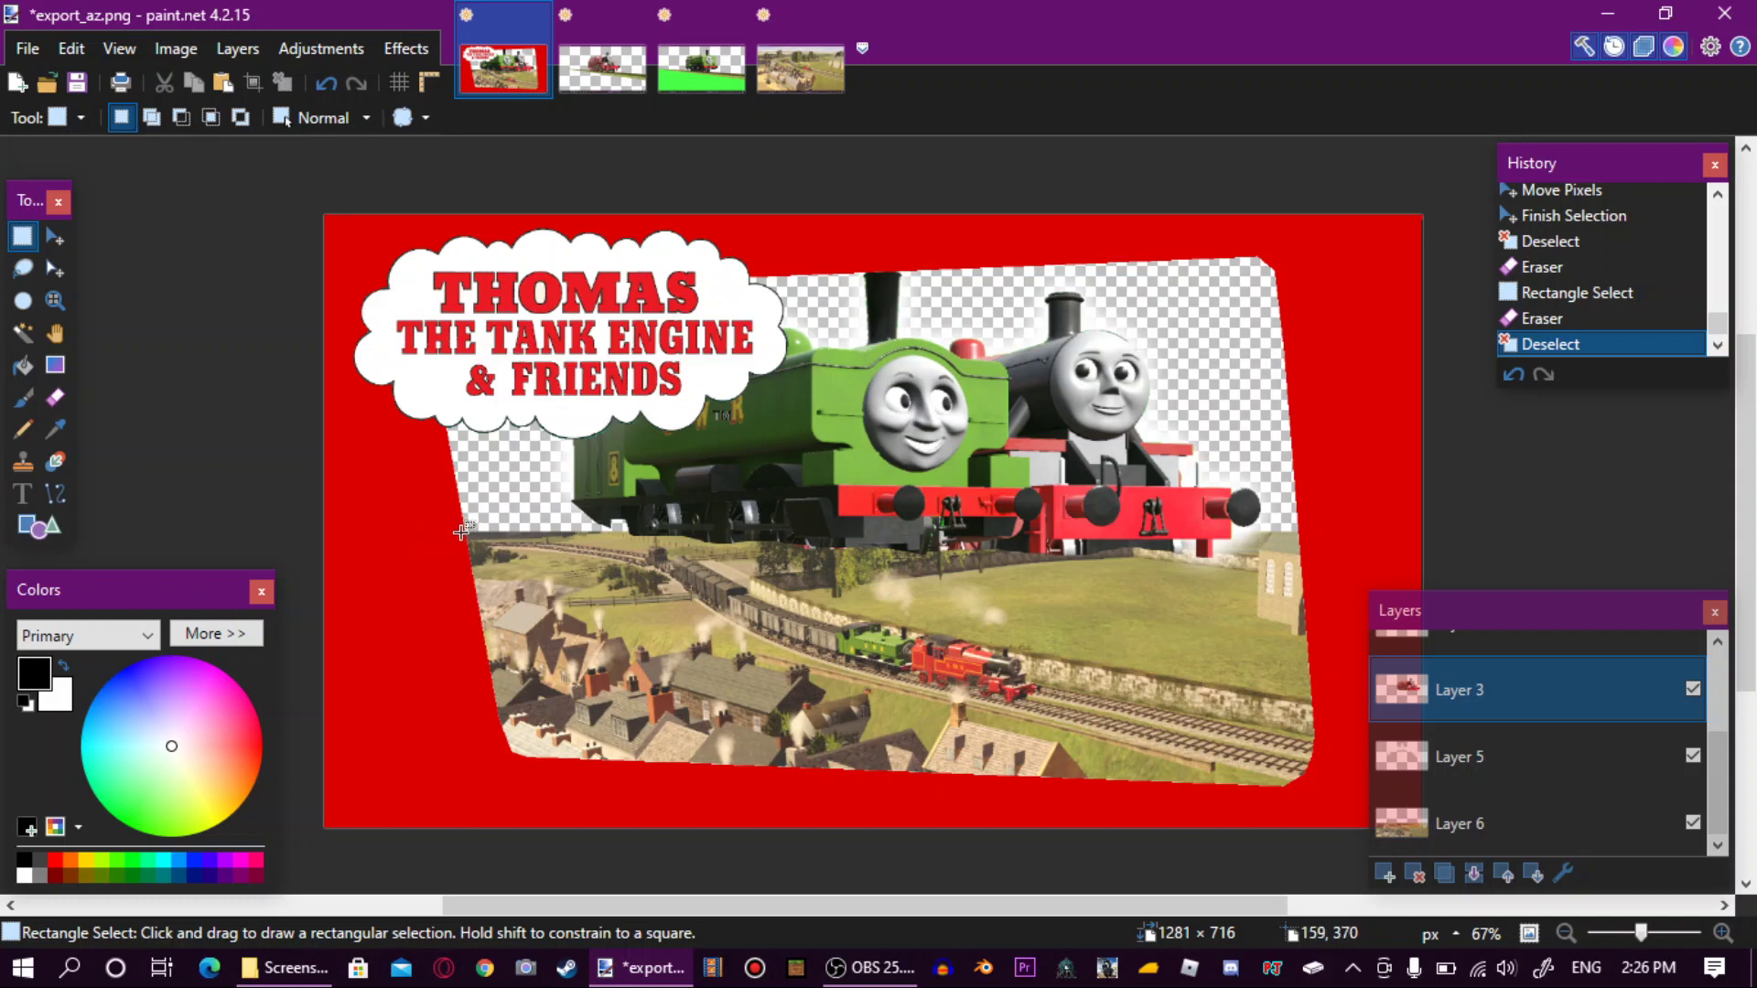
mouse_move(458, 529)
mouse_down()
mouse_move(583, 572)
mouse_move(521, 565)
mouse_move(1423, 699)
mouse_up()
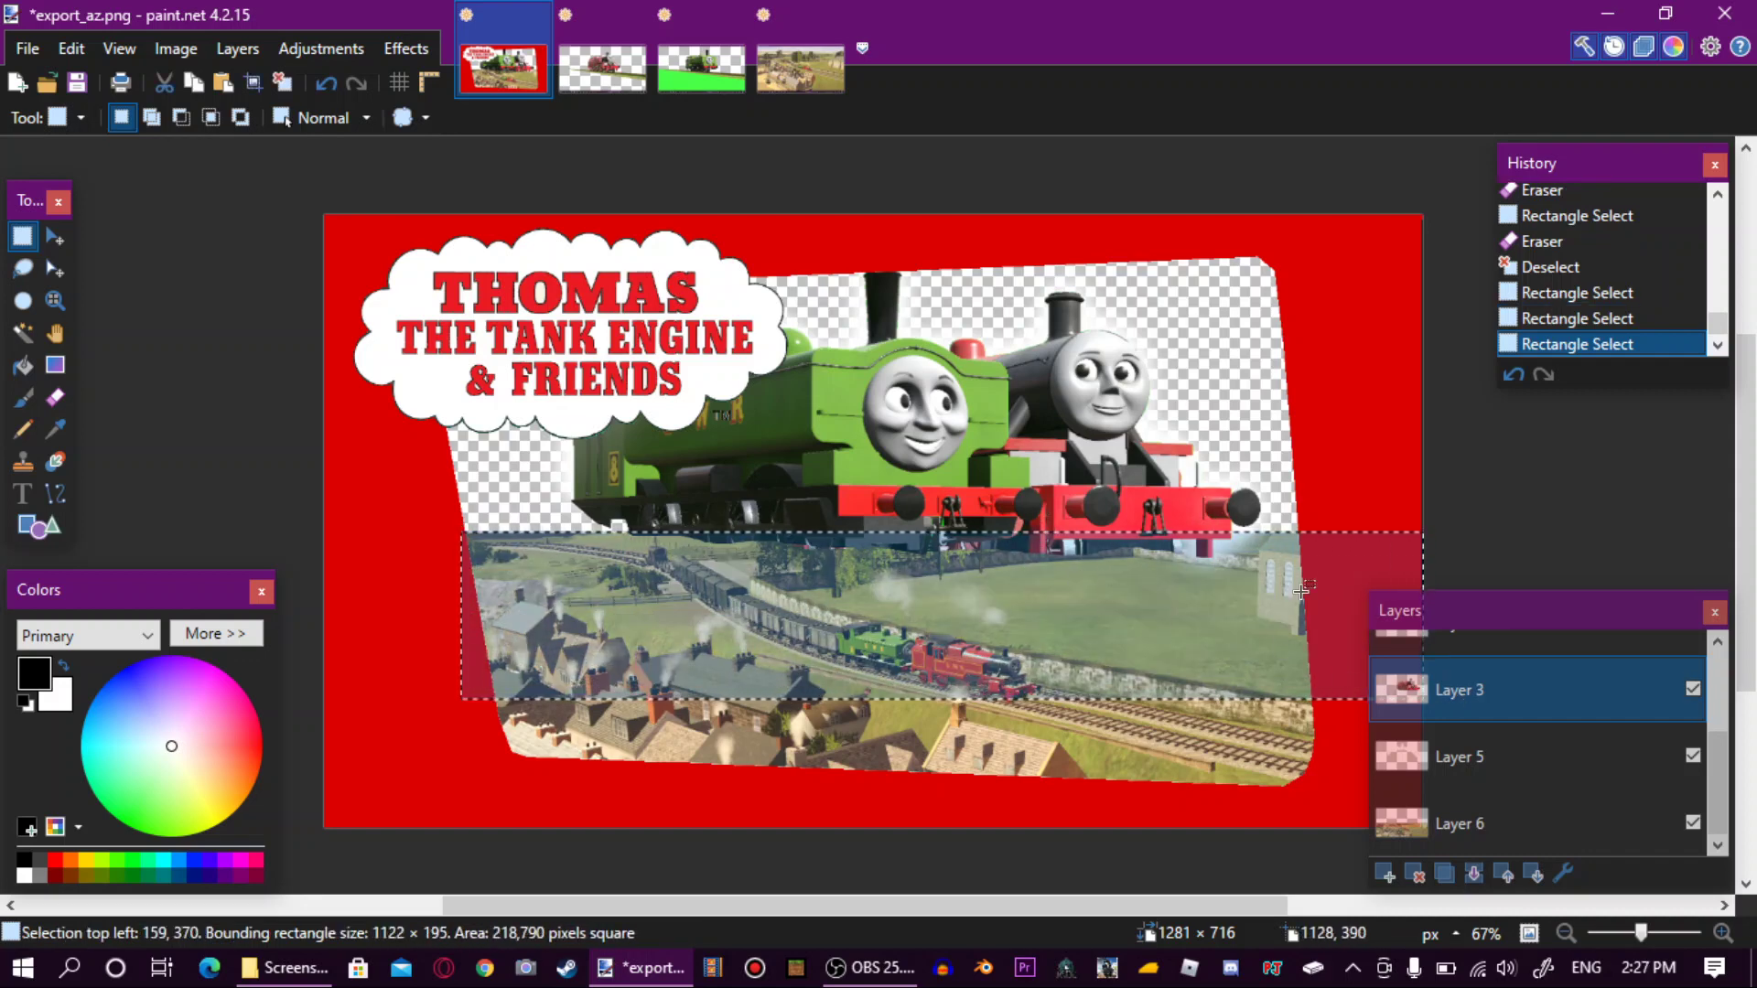
click(55, 397)
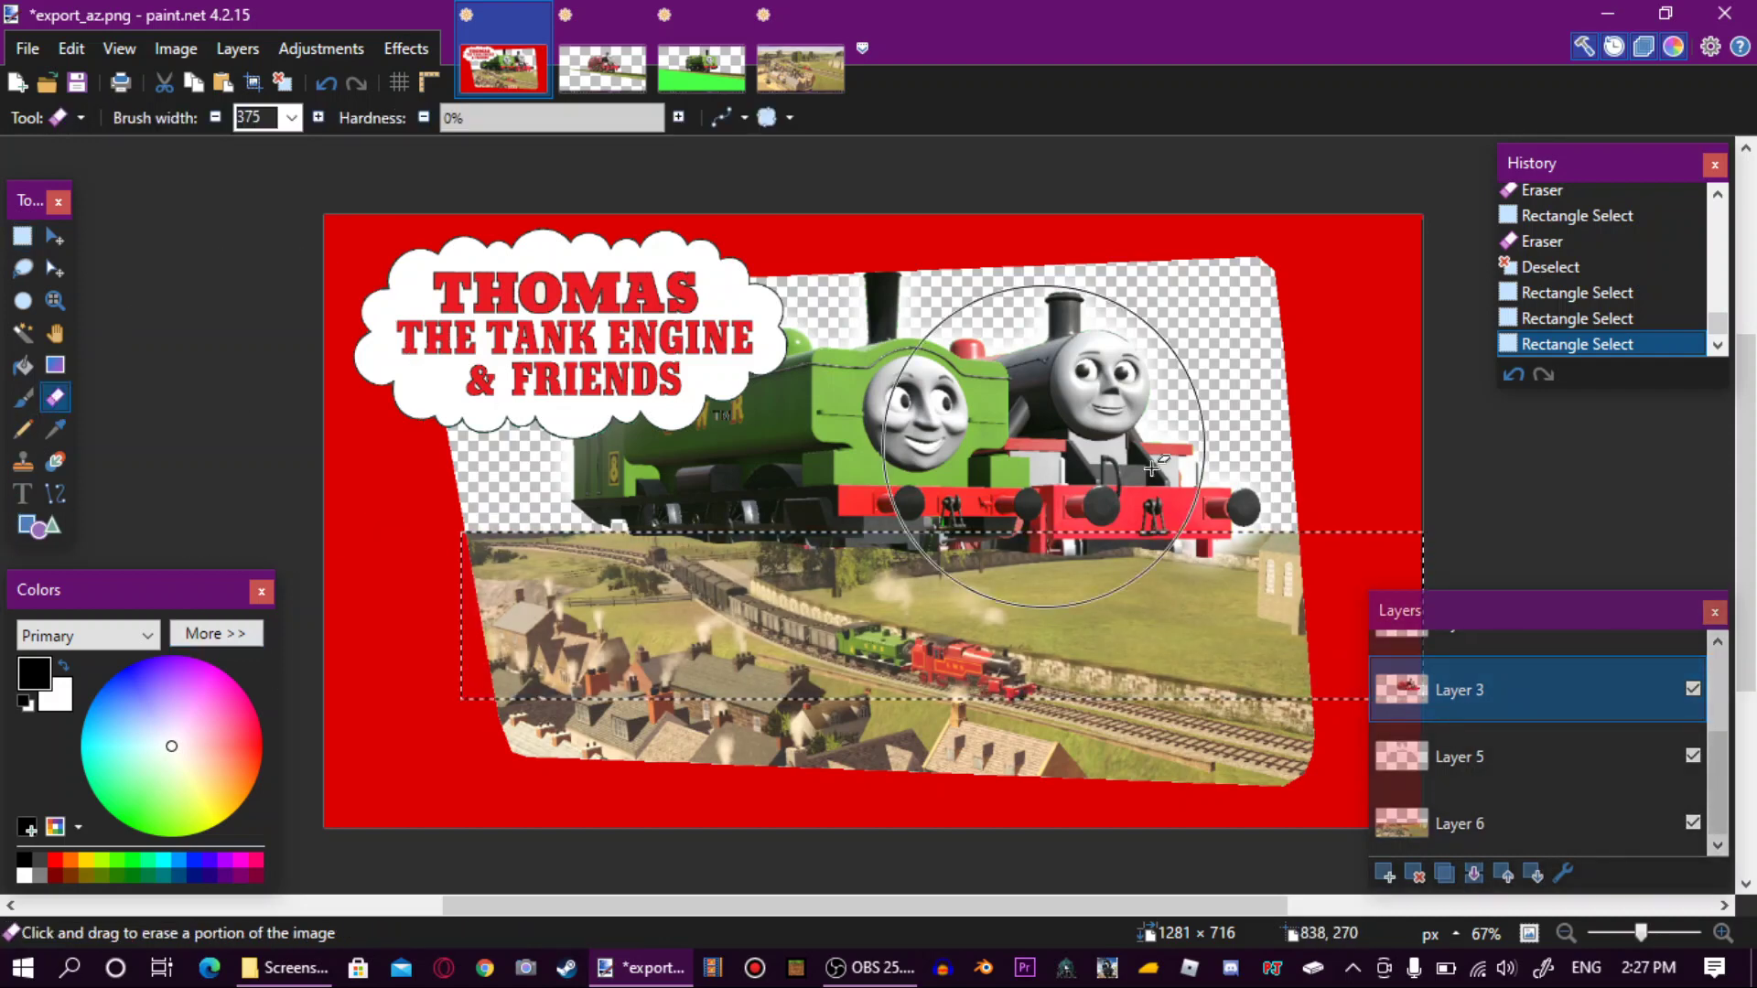
mouse_move(1153, 468)
mouse_down()
mouse_move(988, 534)
mouse_move(1175, 542)
mouse_move(847, 573)
mouse_move(979, 561)
mouse_move(715, 418)
mouse_up()
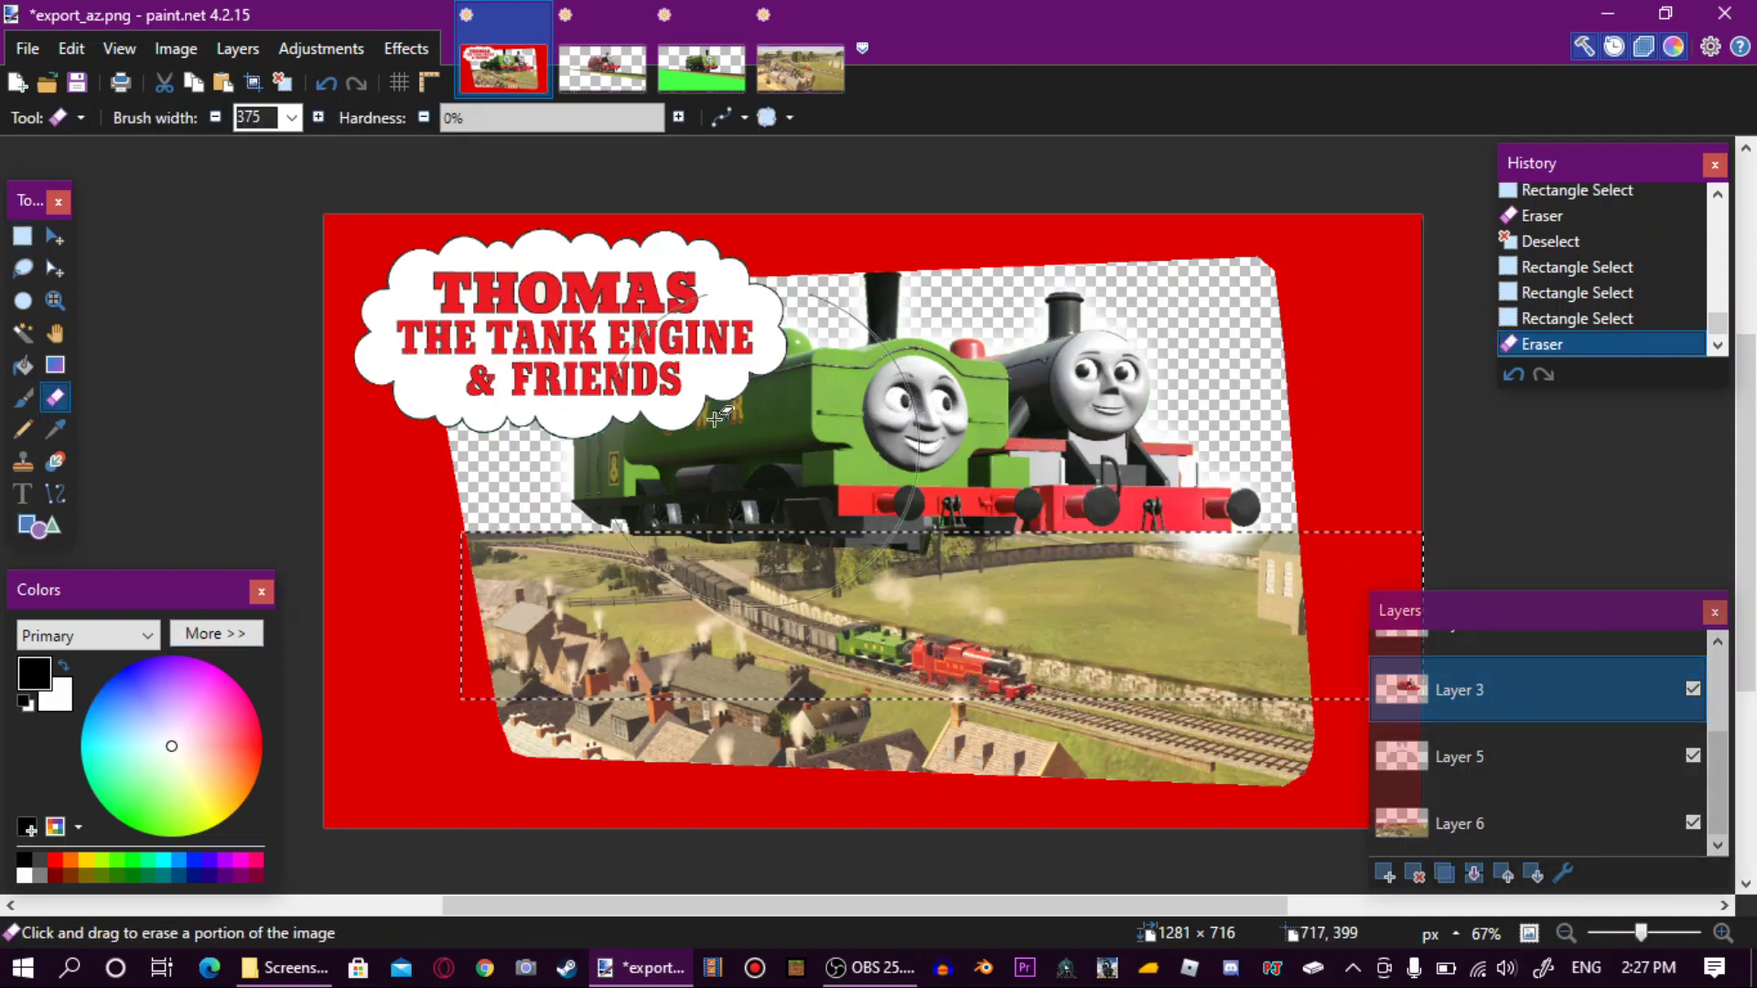
click(1434, 640)
click(477, 578)
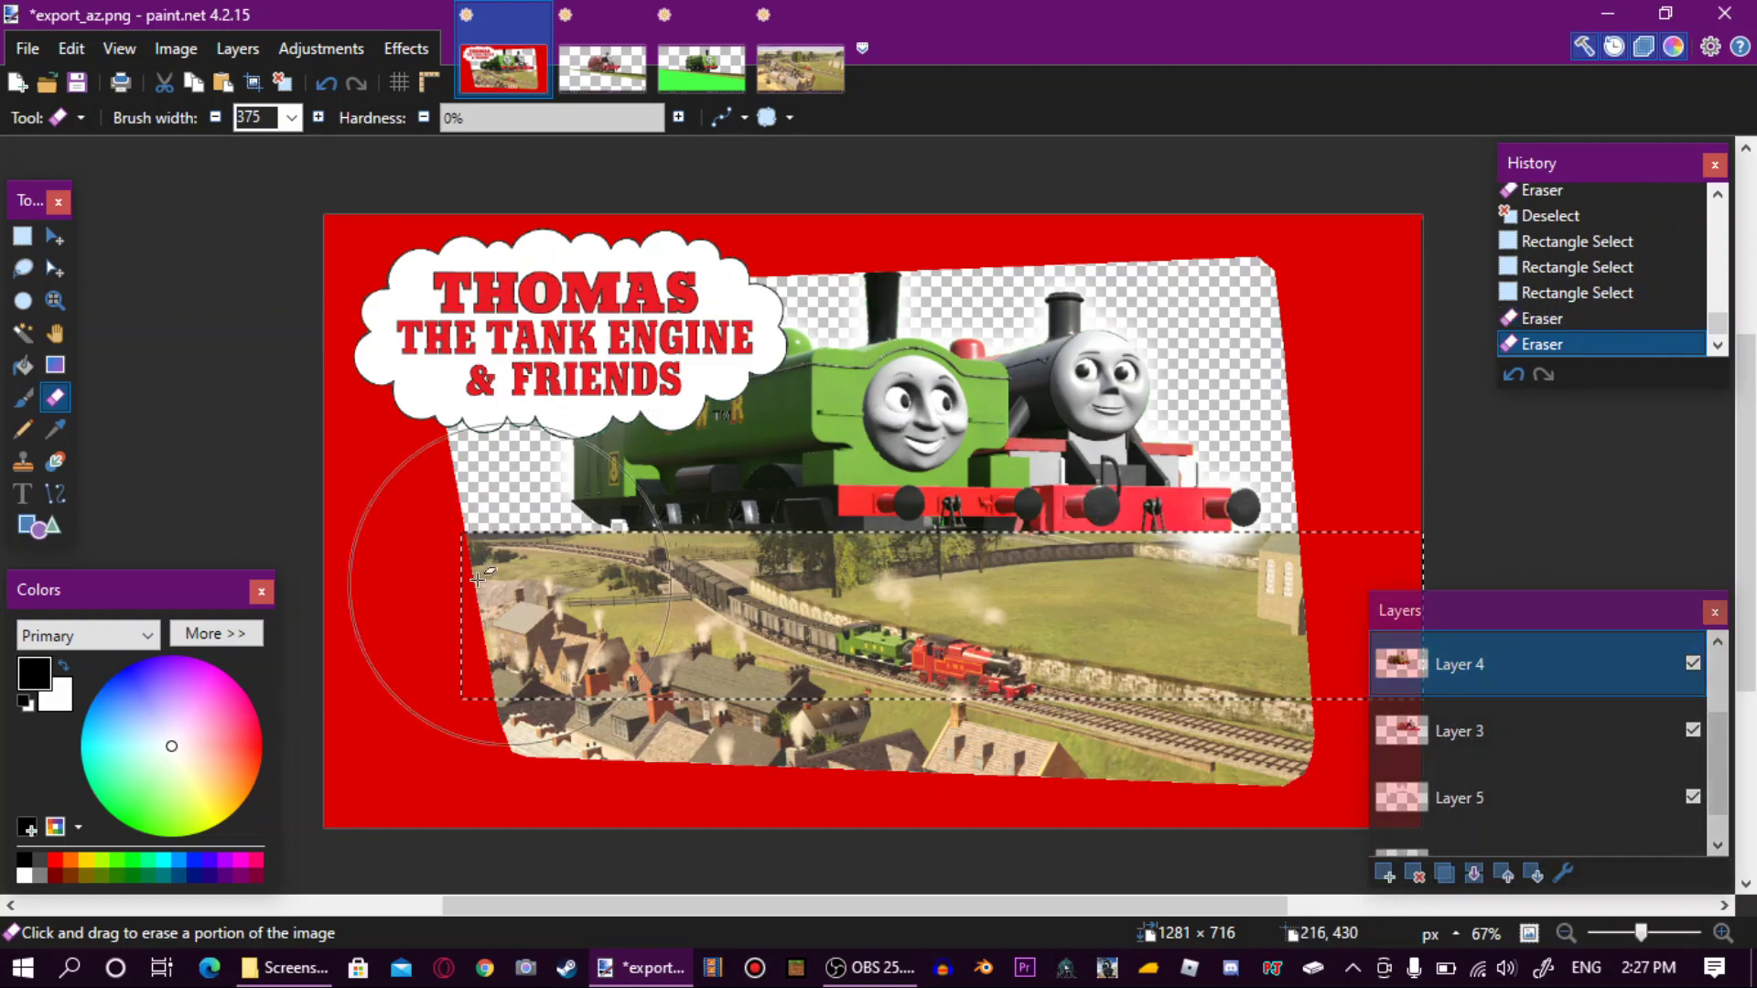
Clear the current selection and select the canvas's upper 1142 × 368 pixels, down to the scenery's upper edge.
click(281, 85)
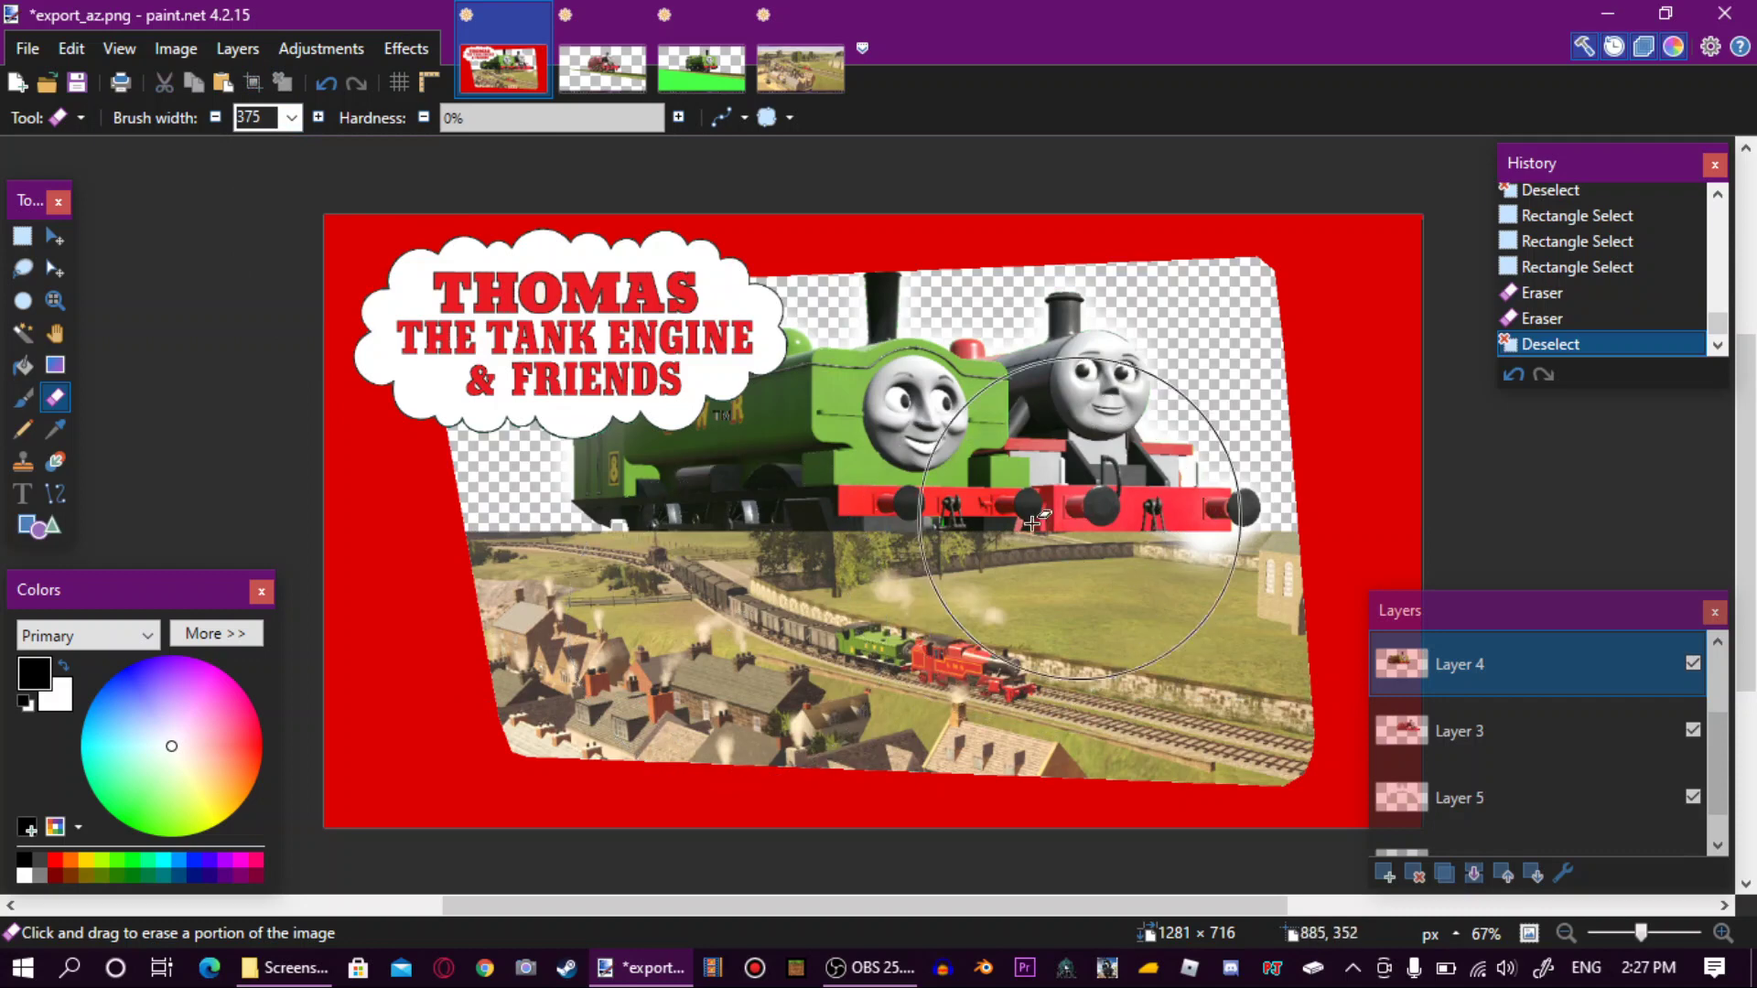
click(23, 237)
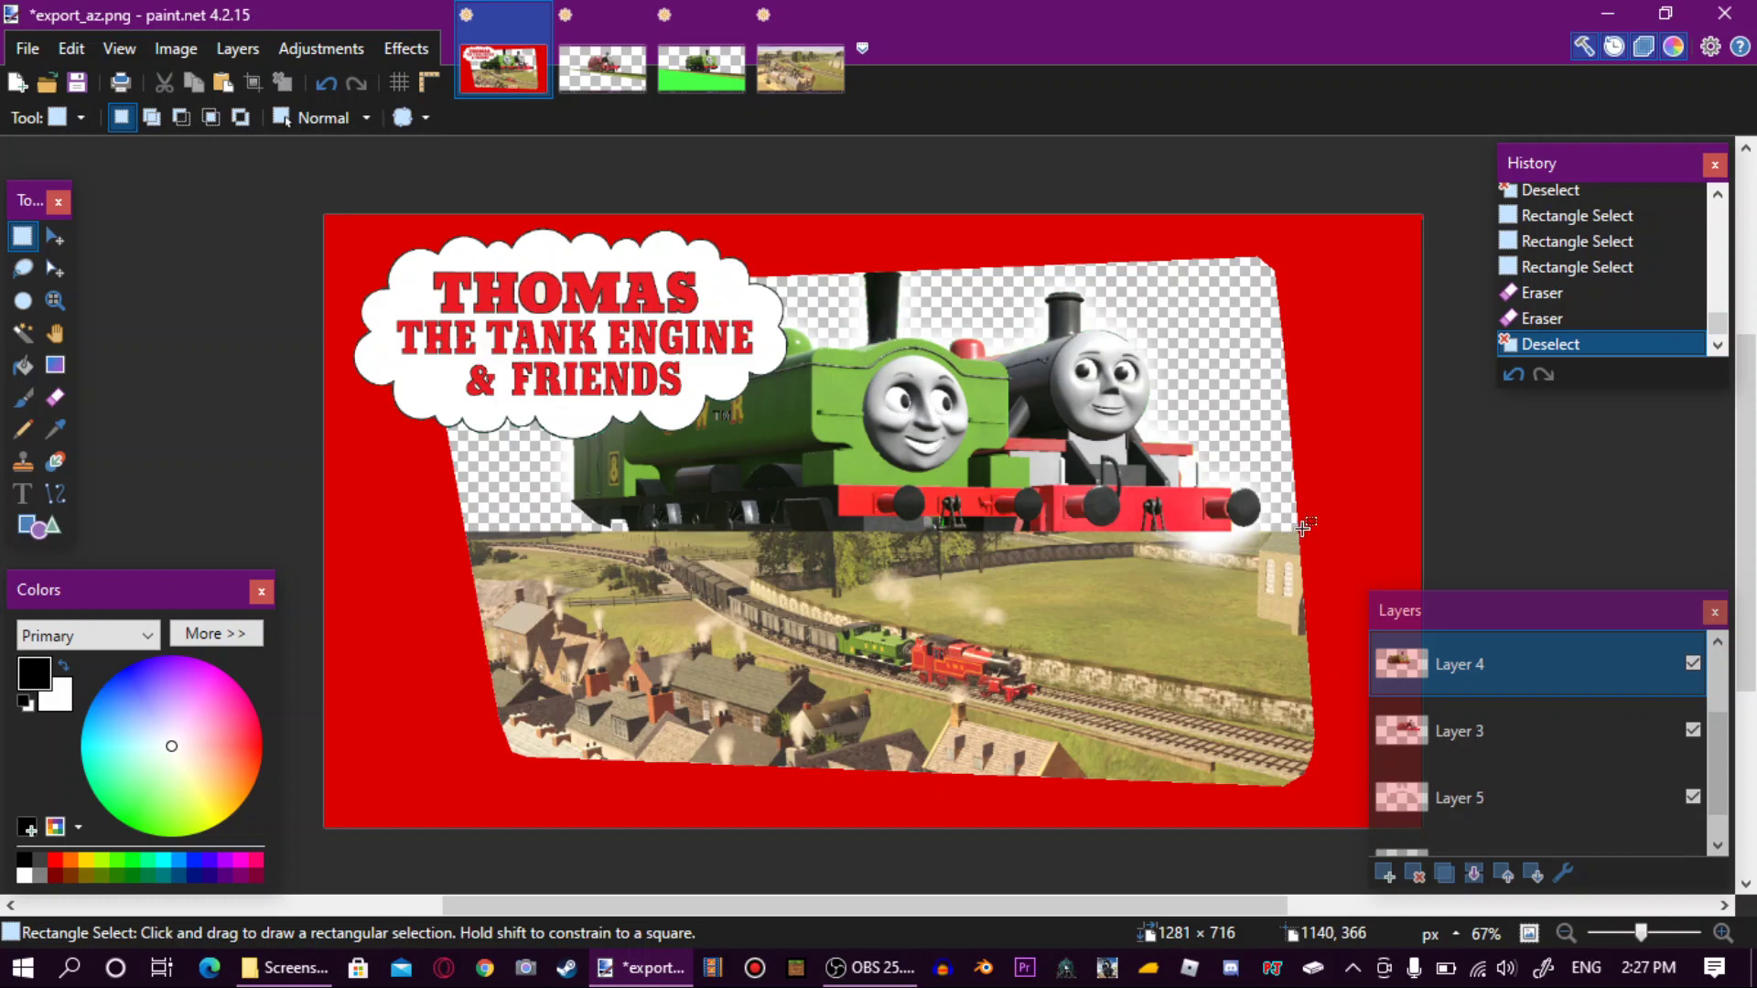
click(1303, 527)
drag(1303, 529, 201, 215)
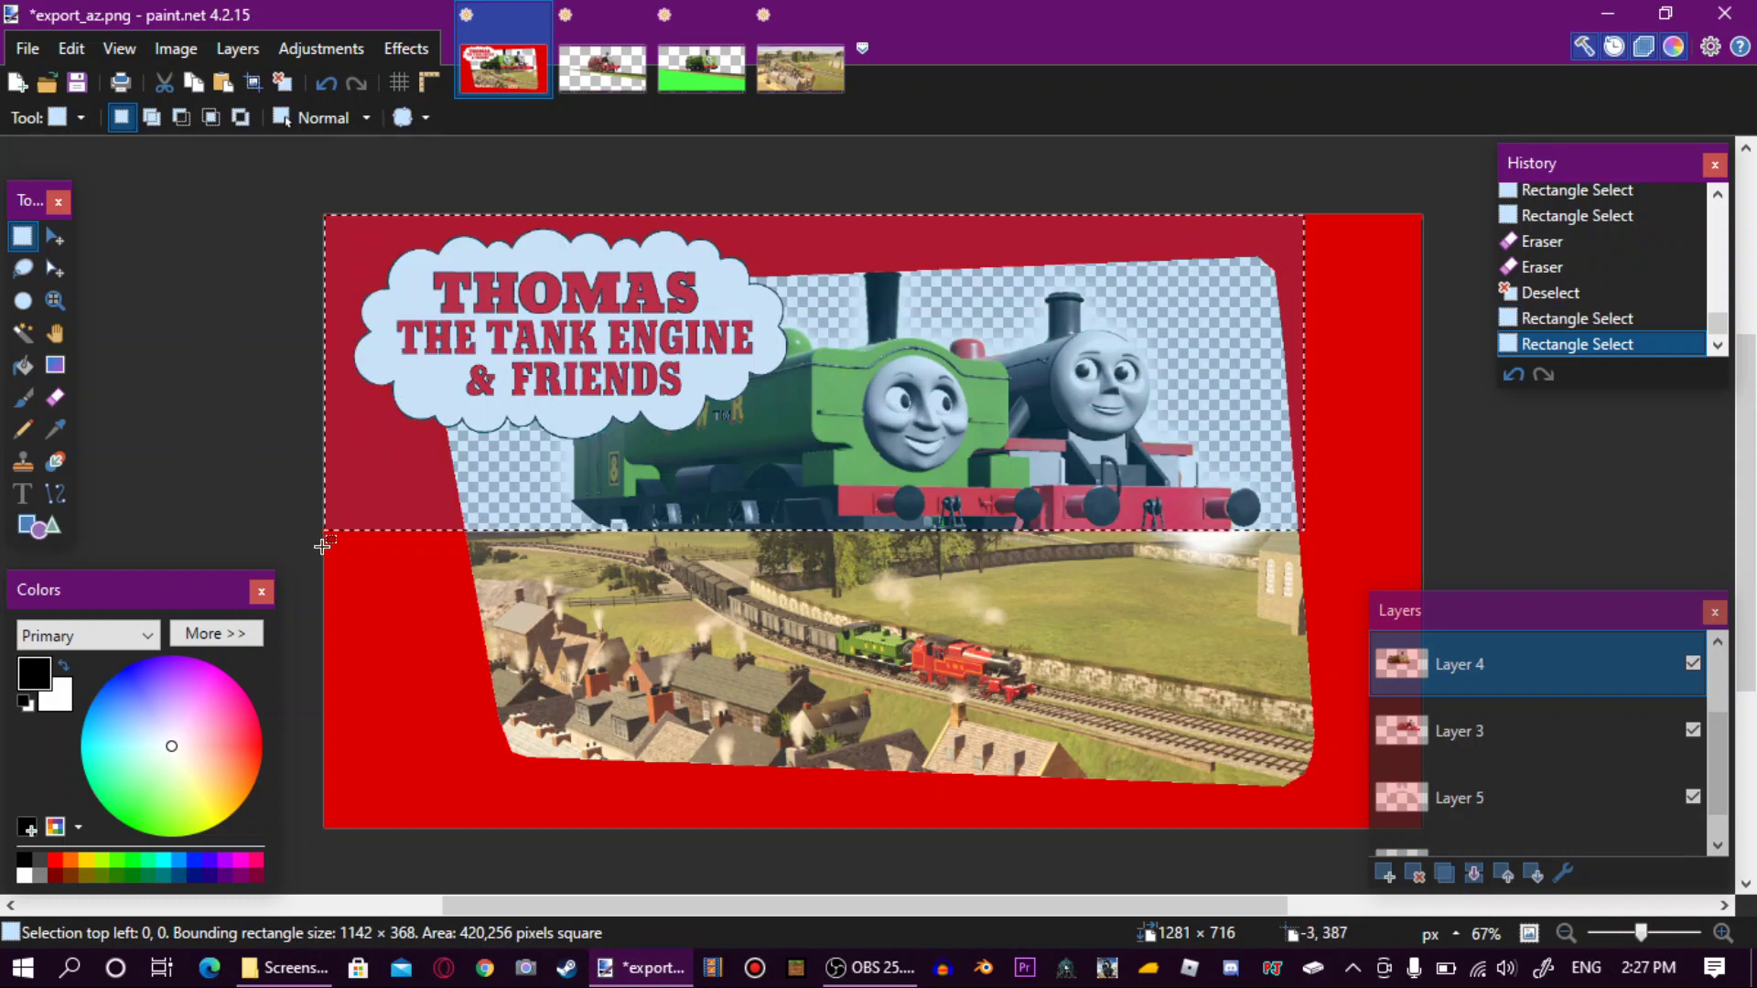
Sample the frame's red from the Background layer as the primary color.
click(54, 370)
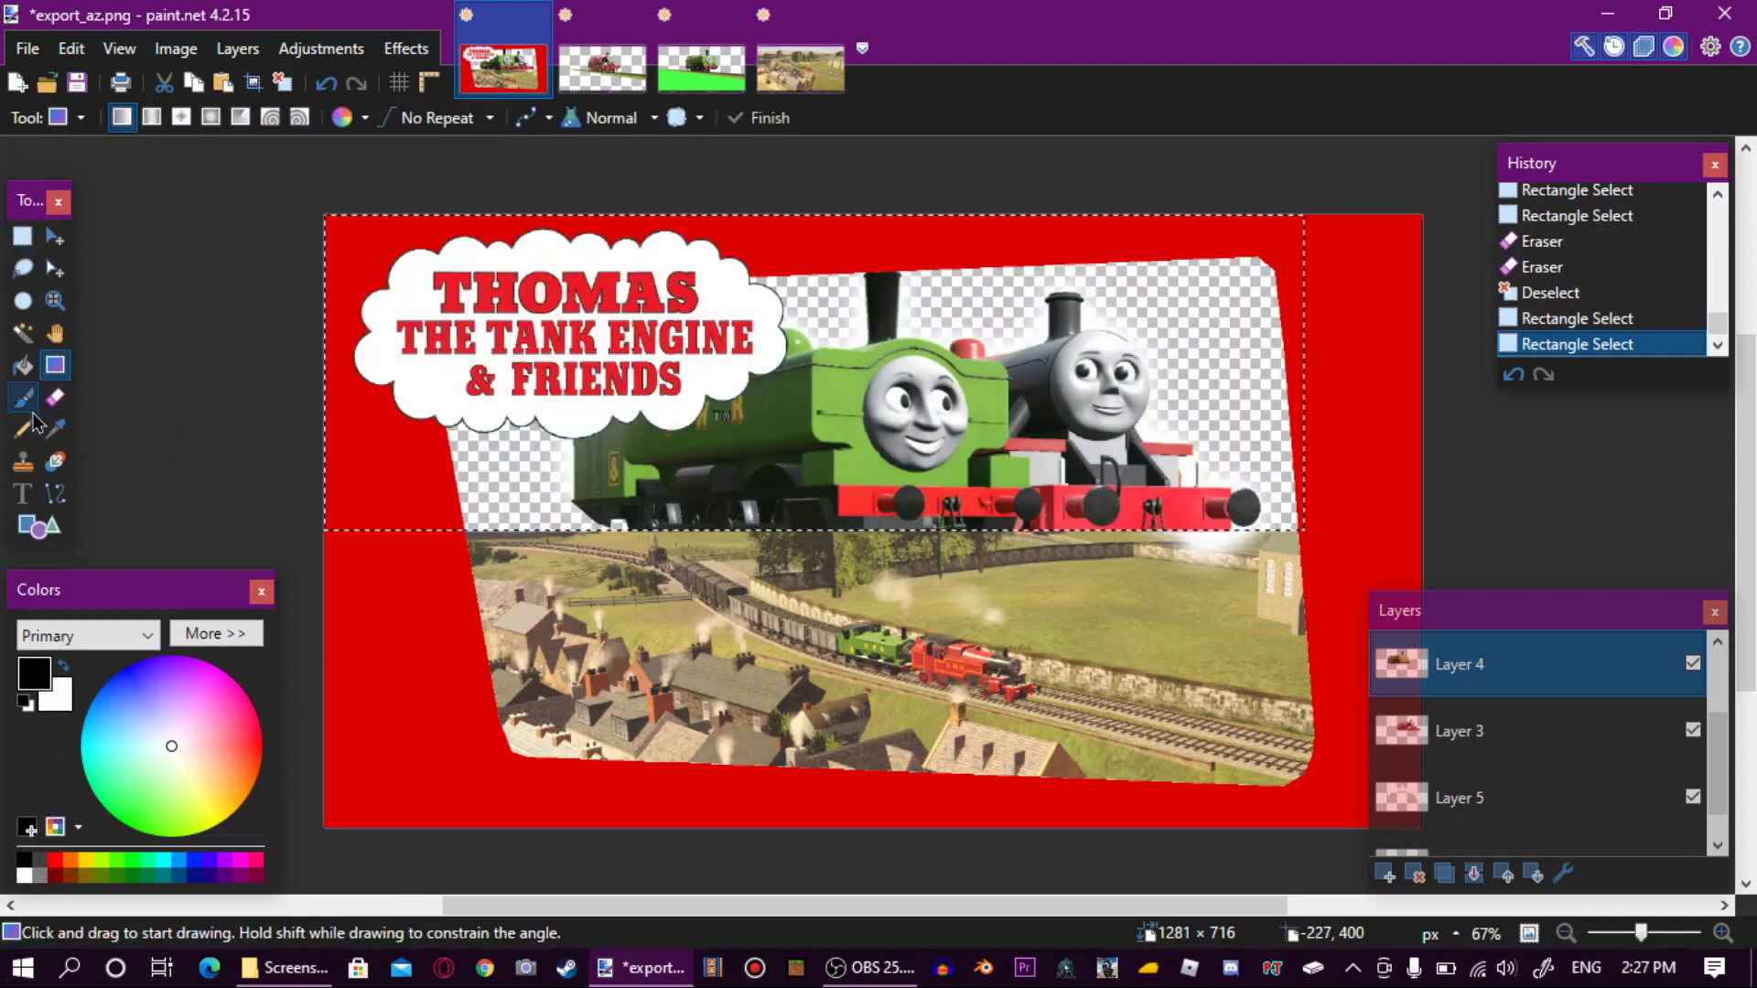
click(54, 431)
scroll(1482, 728, up, 2)
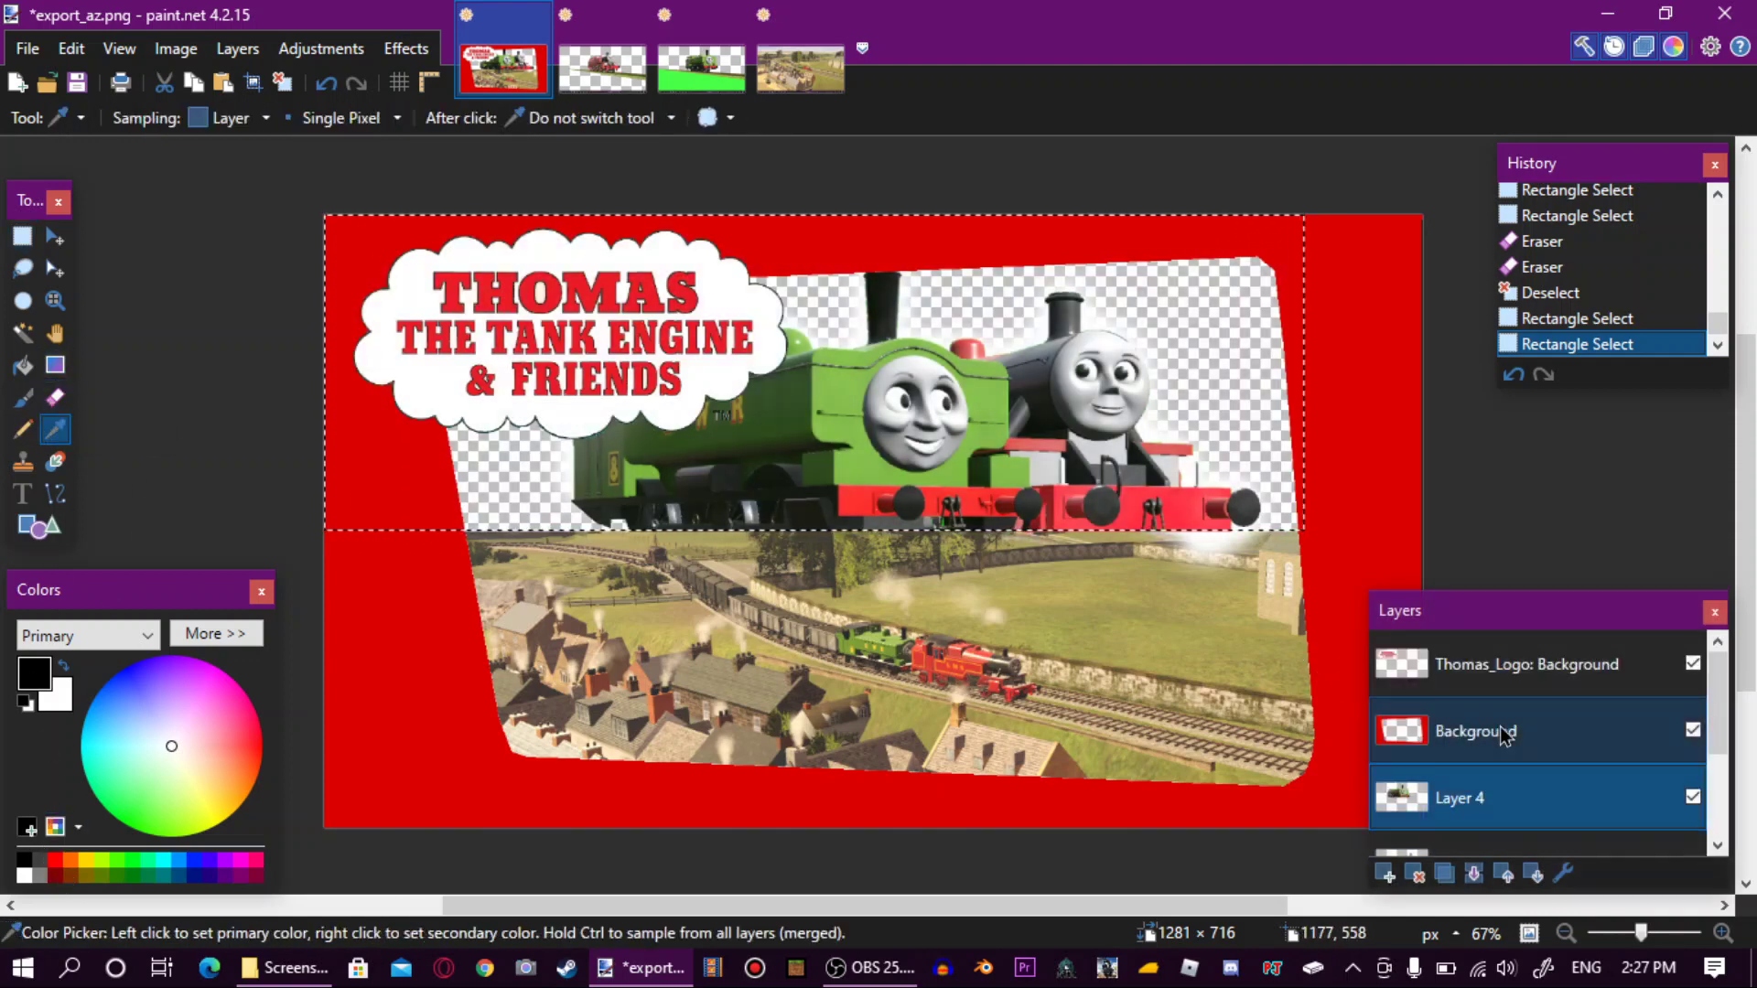
click(1473, 732)
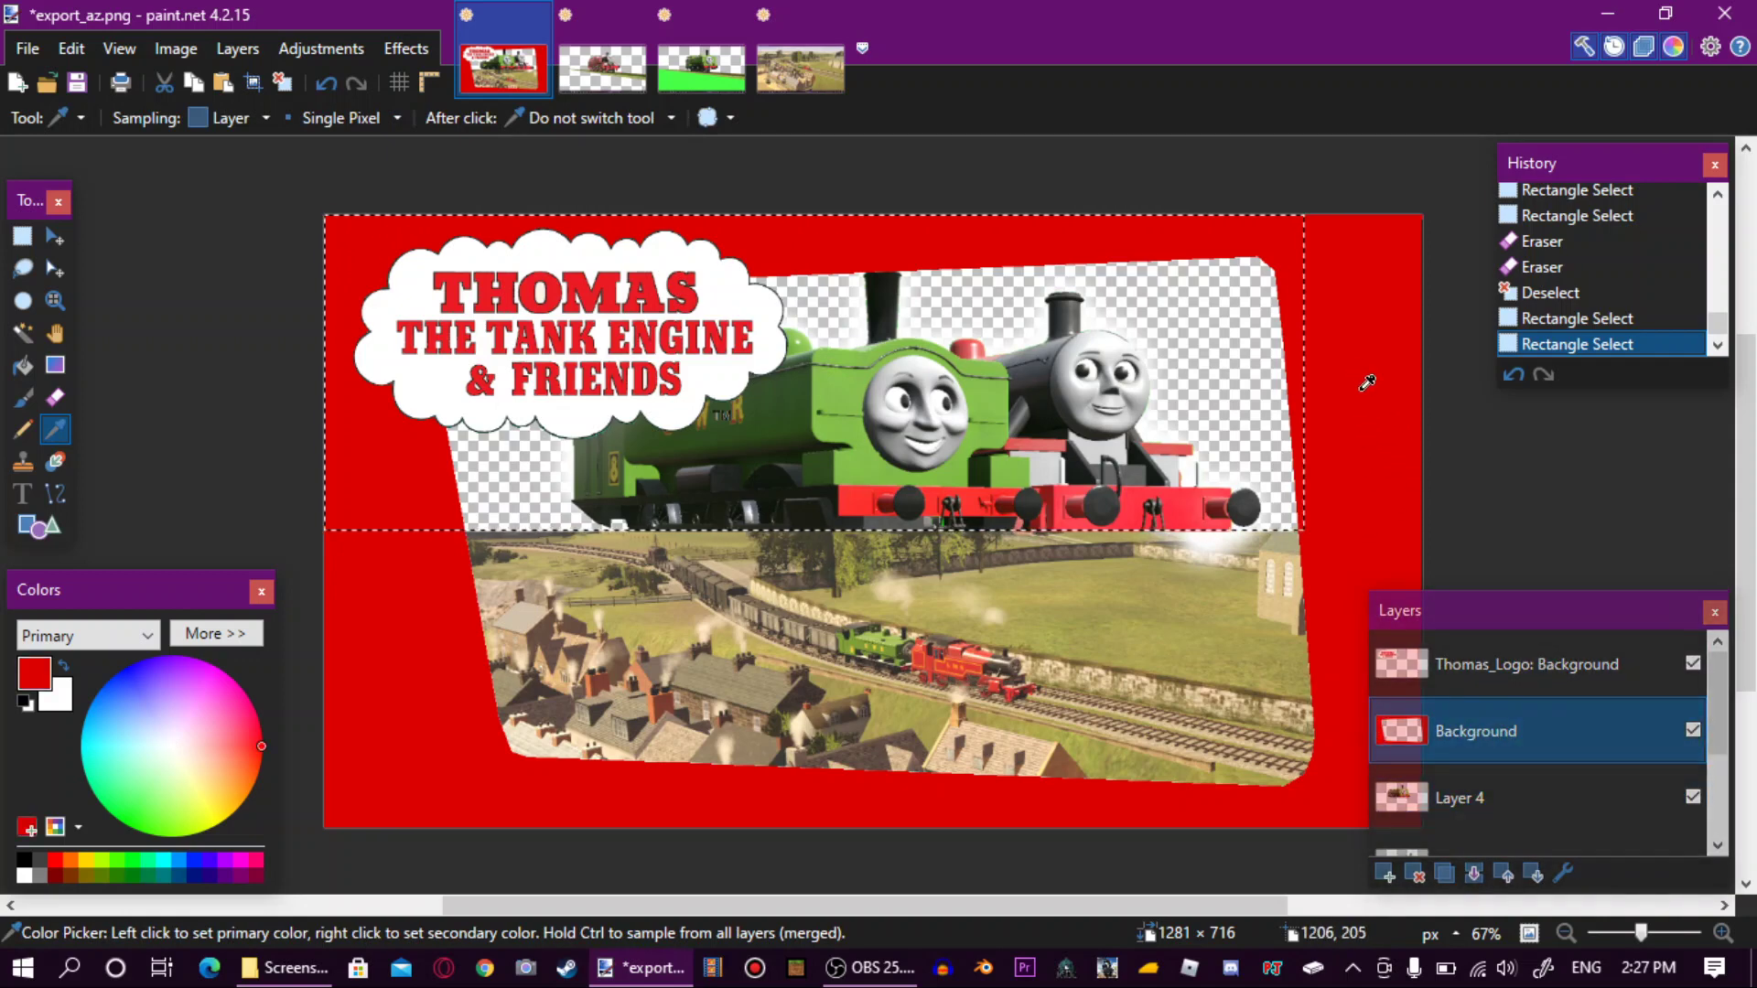
Add a new layer and move it to the bottom of the layer stack, beneath Layer 6.
scroll(1484, 729, down, 3)
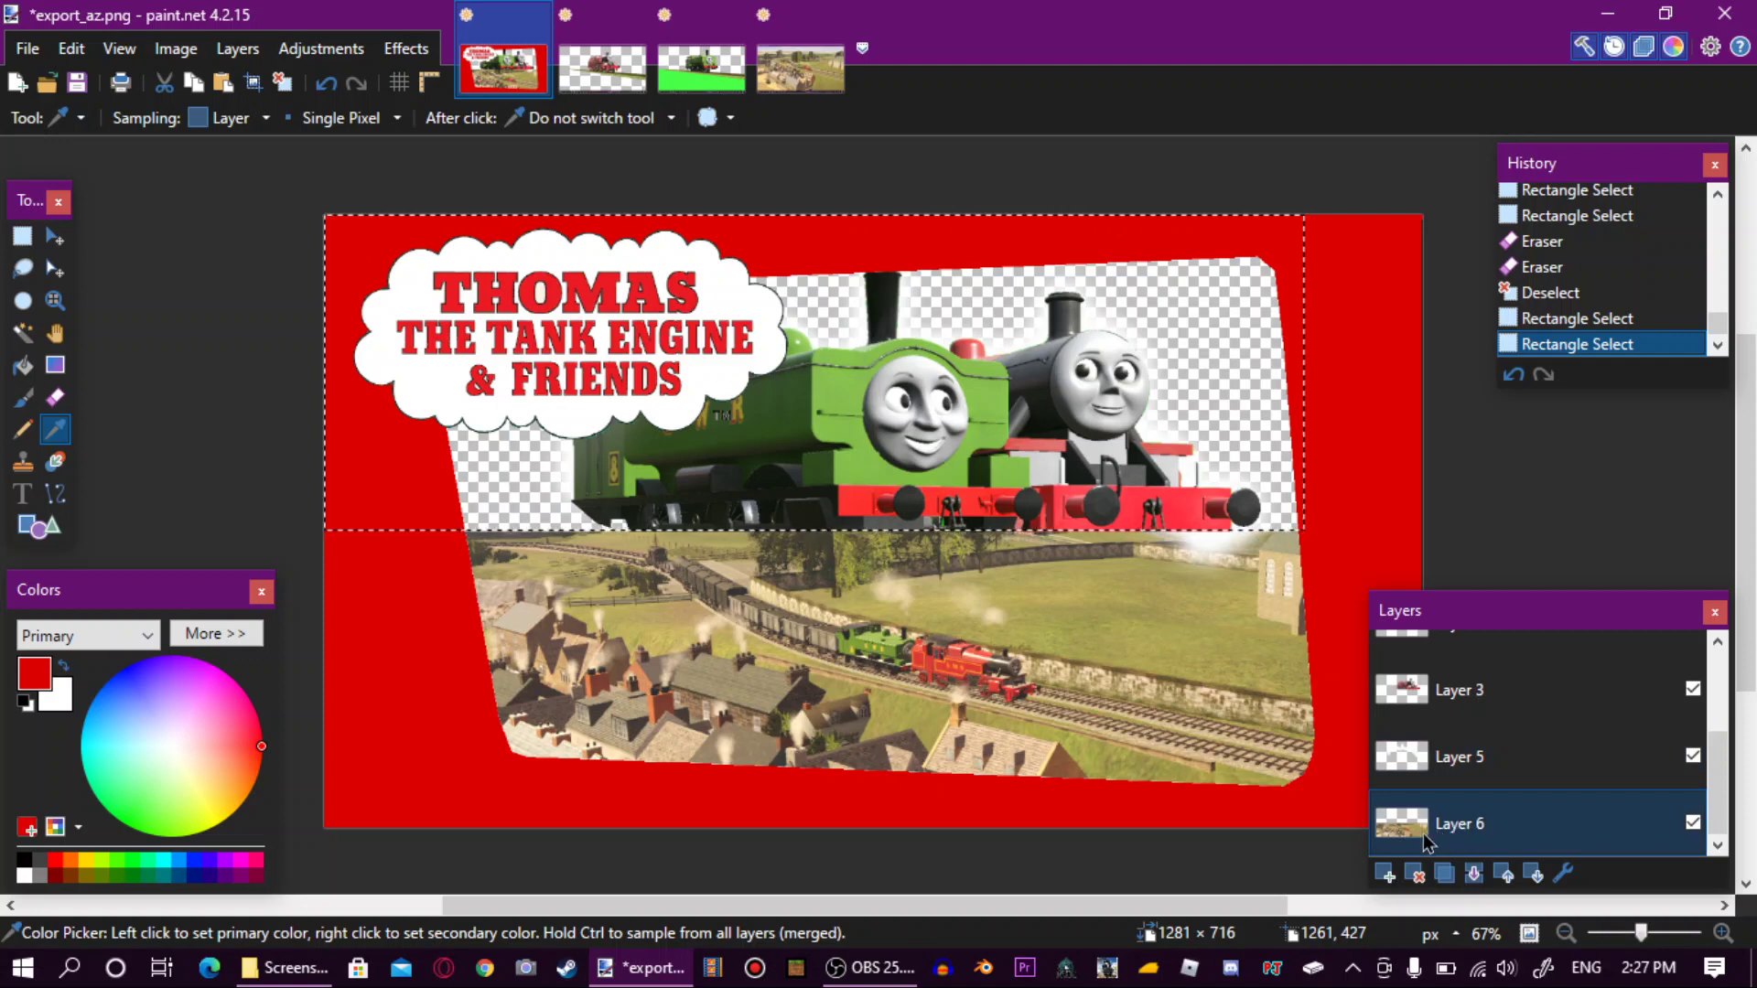
click(1385, 874)
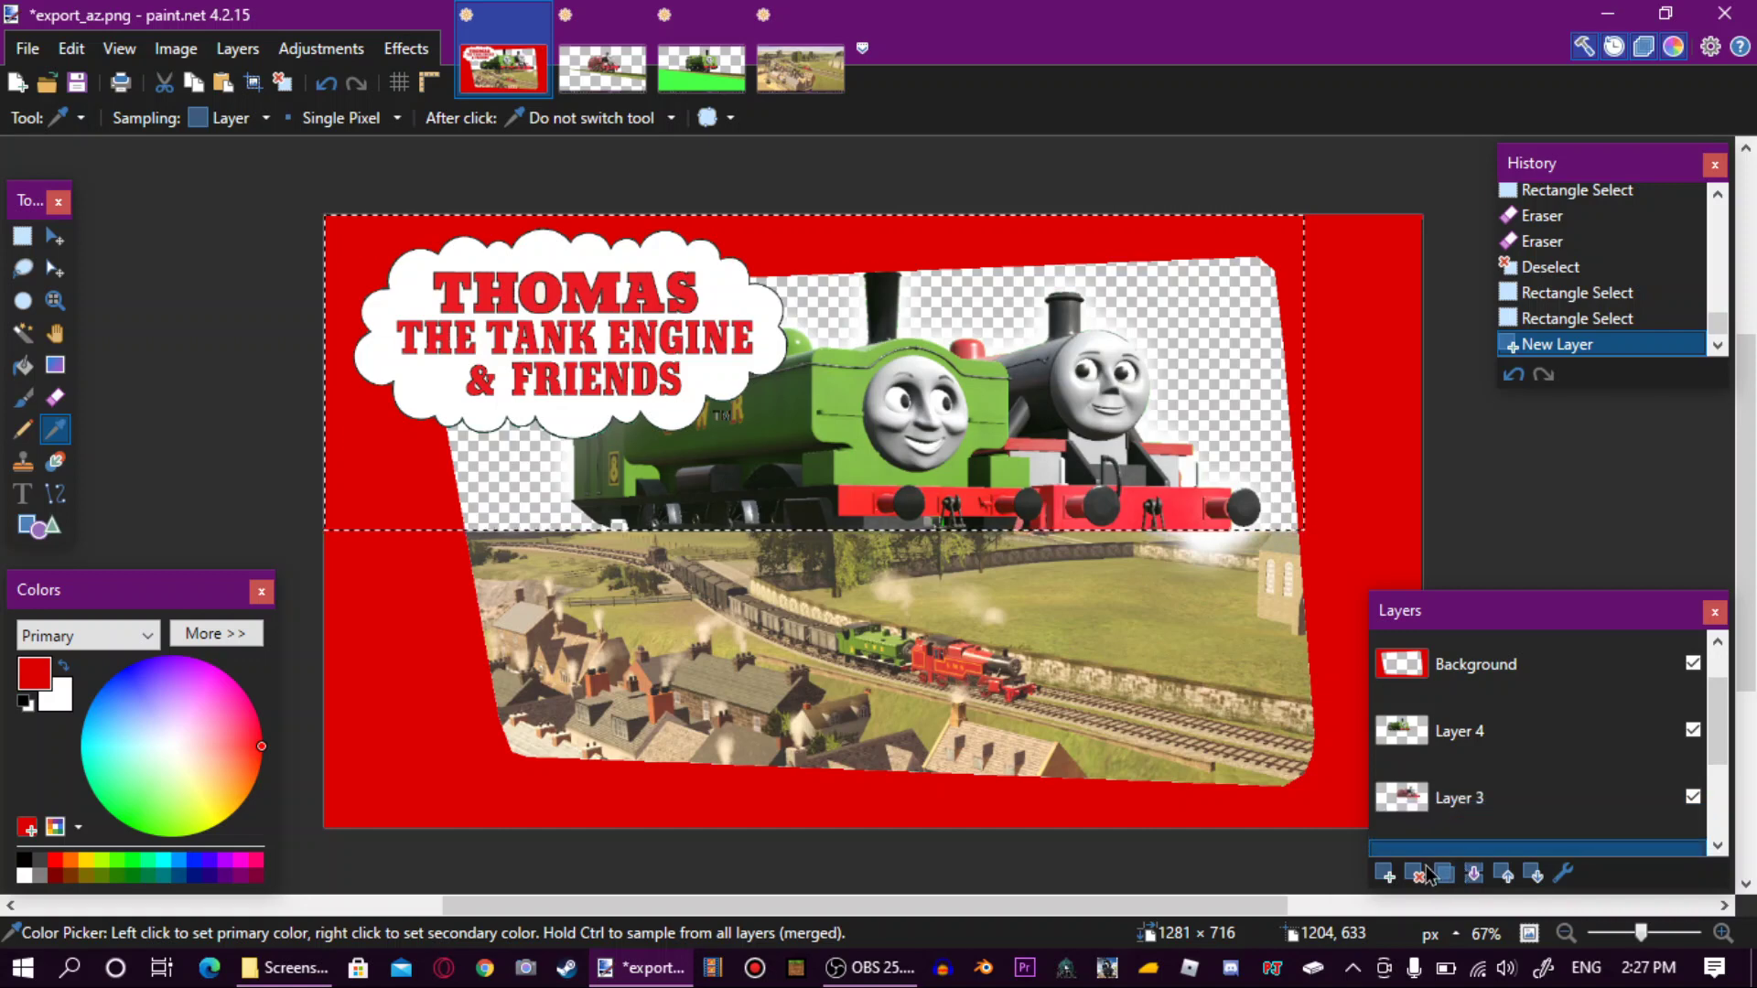
drag(1427, 865, 1440, 812)
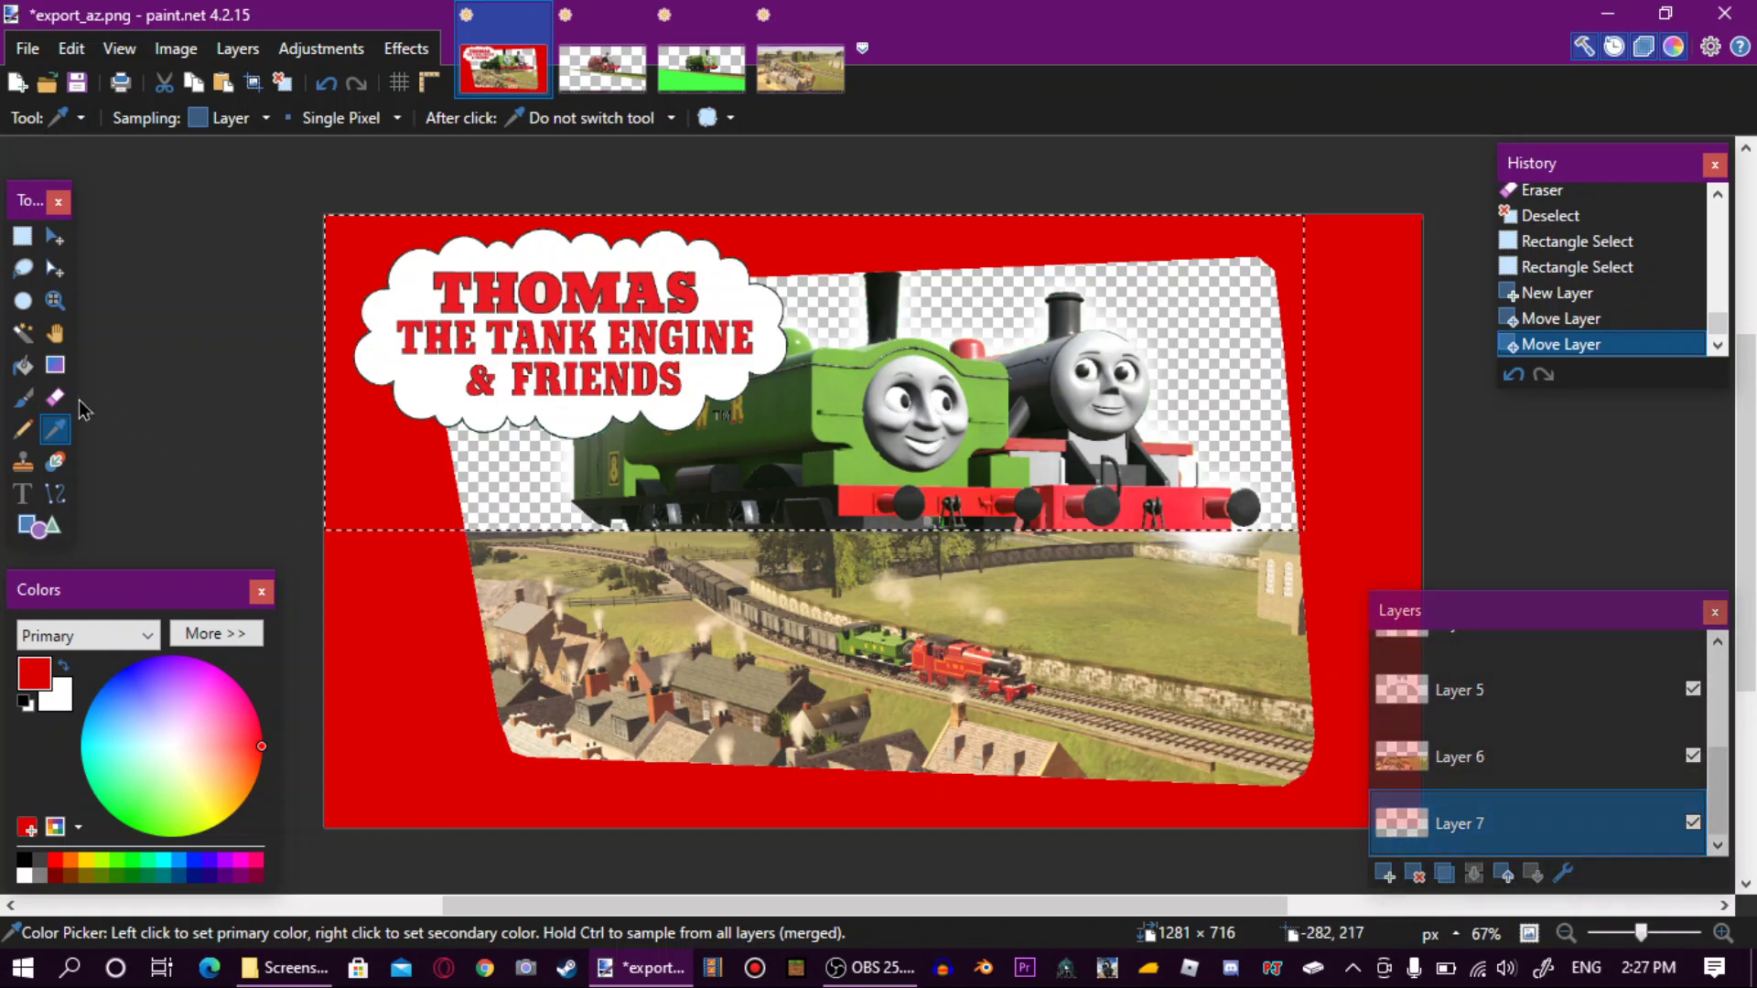
Fill the selection on Layer 7 with an upward red-to-white linear gradient about 540 pixels long, and deselect.
click(54, 368)
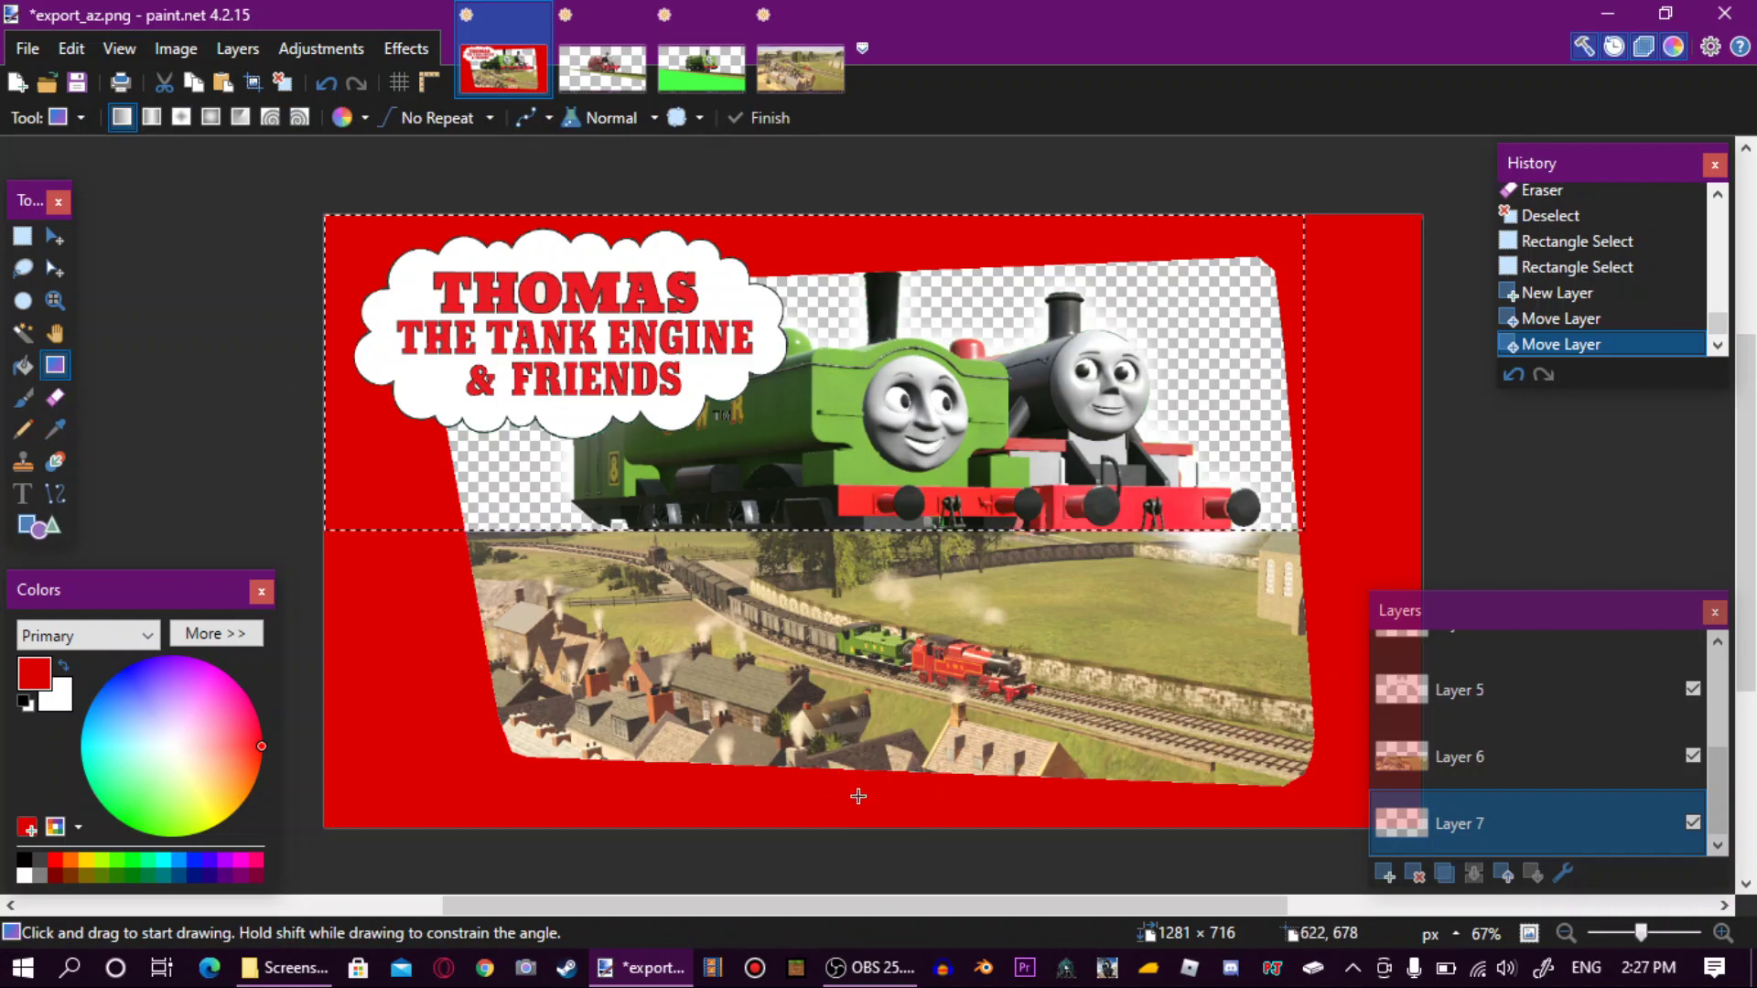
drag(861, 808, 881, 615)
drag(876, 483, 846, 24)
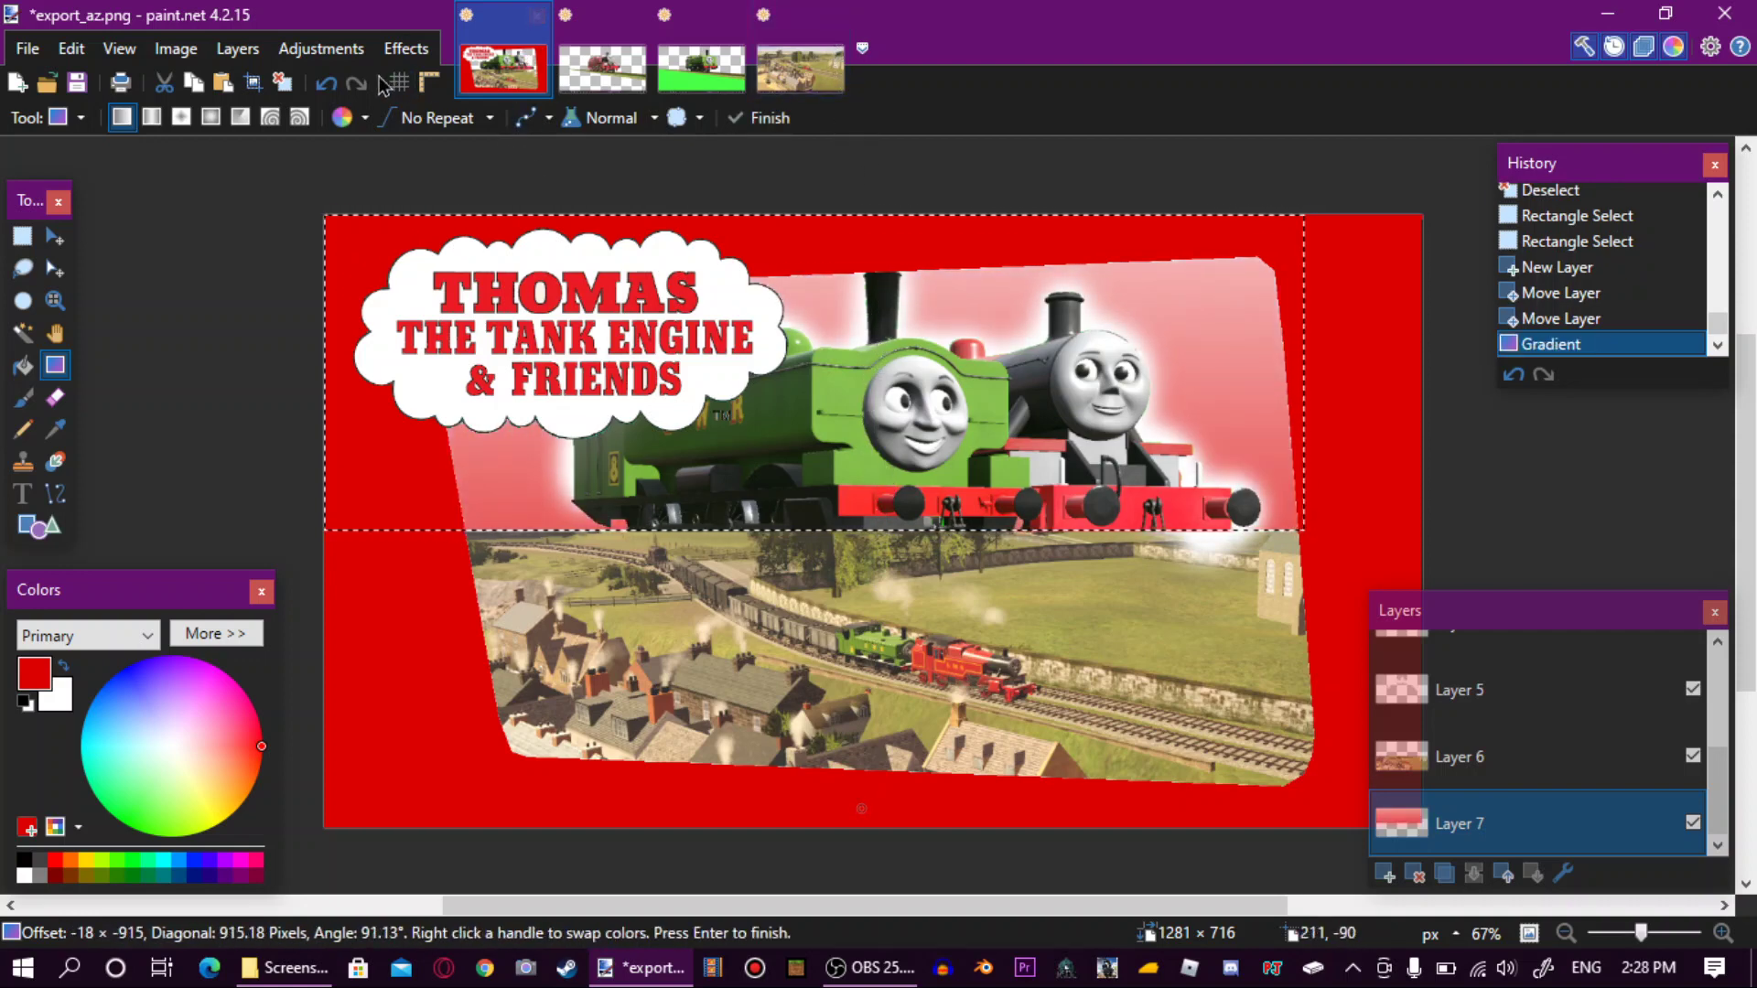
click(327, 85)
drag(835, 568, 786, 110)
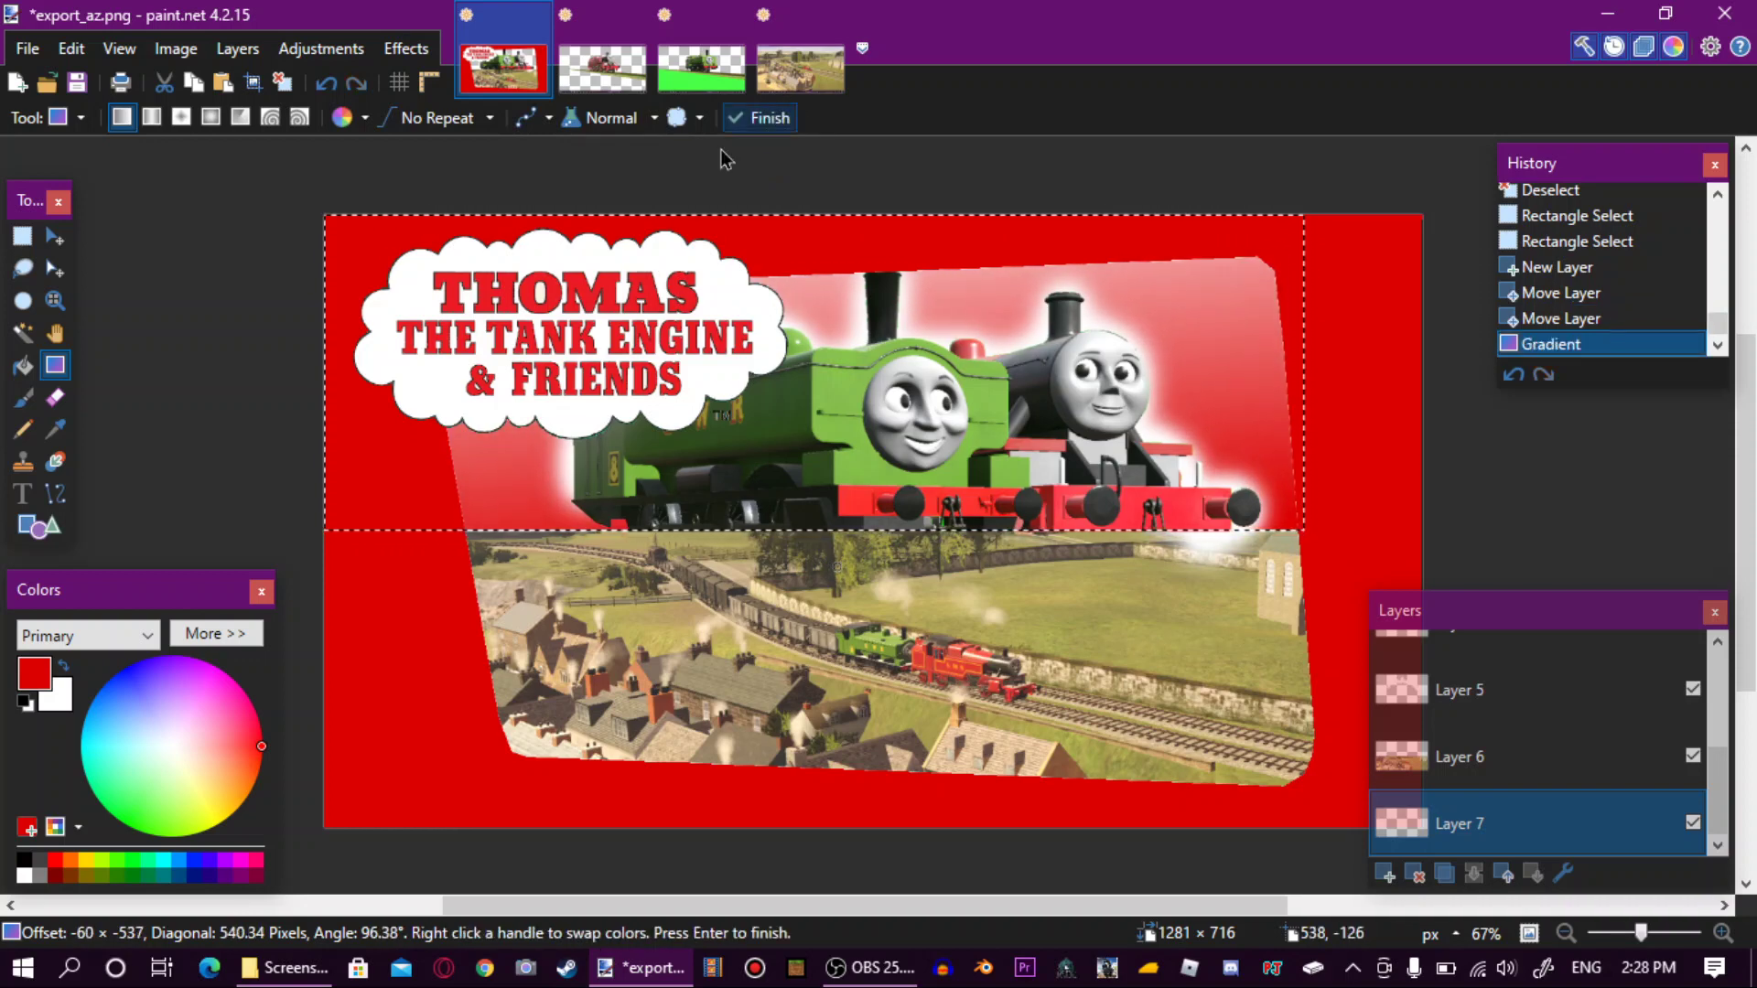
click(284, 83)
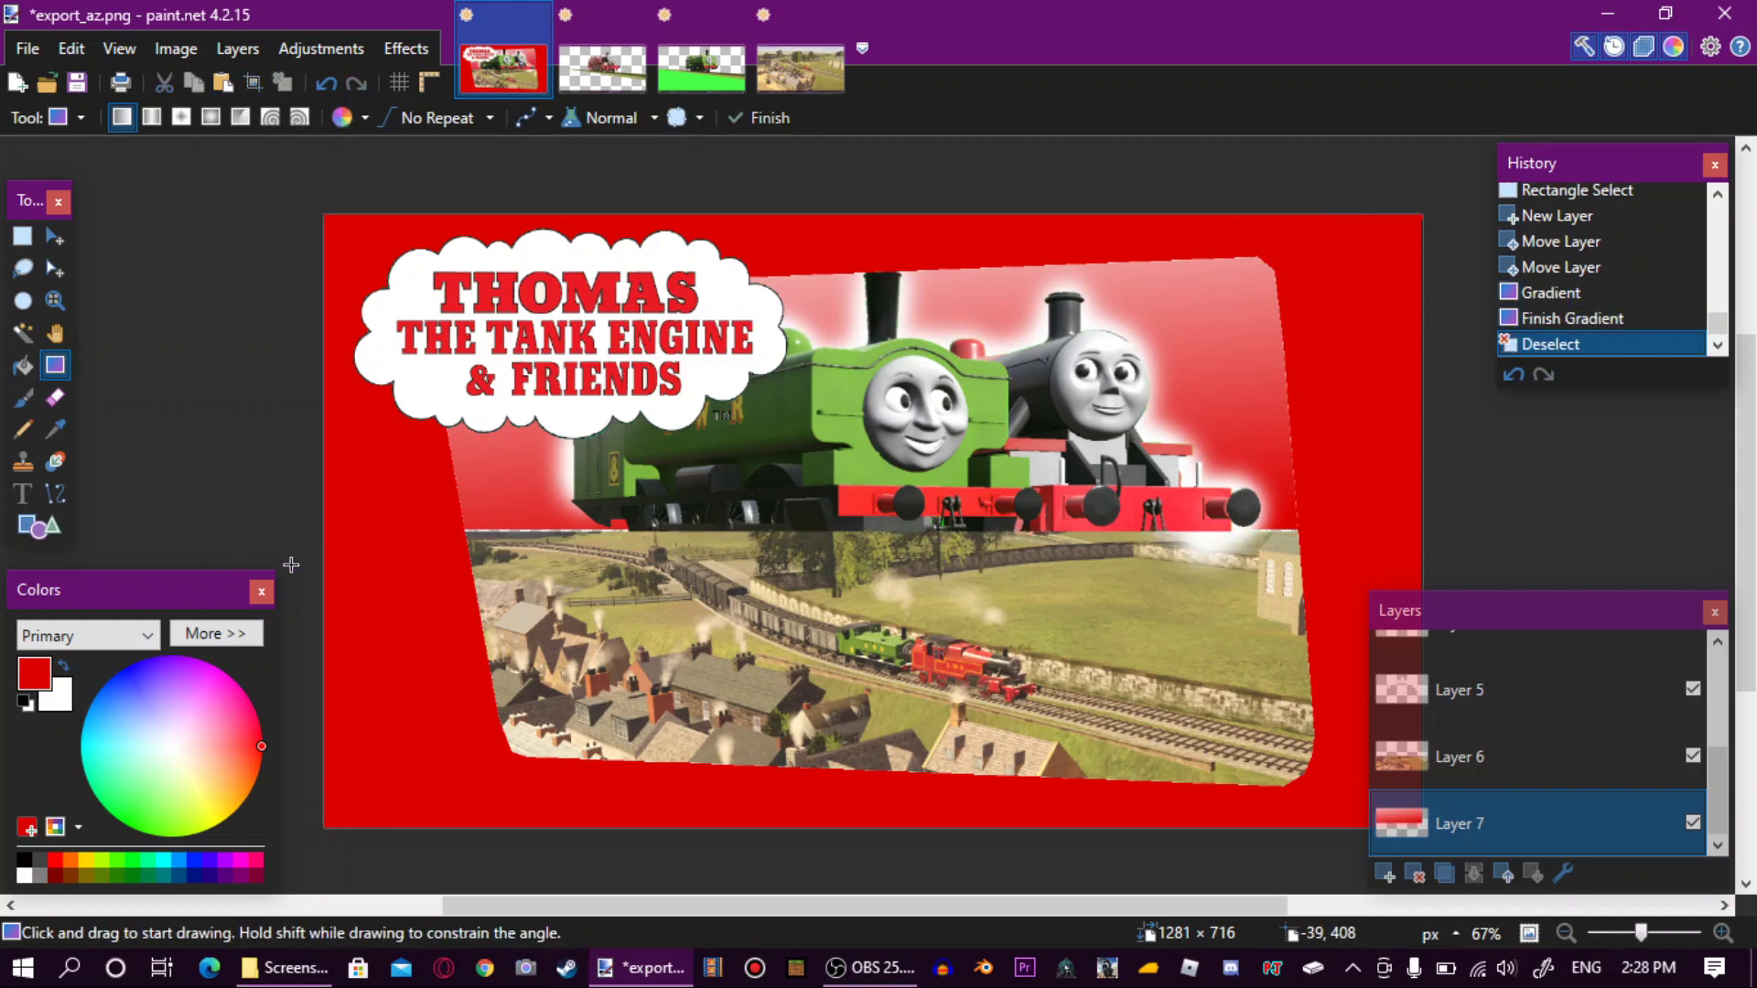
Stretch the scenery on Layer 6 upward to a size of 1281 × 729 pixels, and deselect.
click(1464, 756)
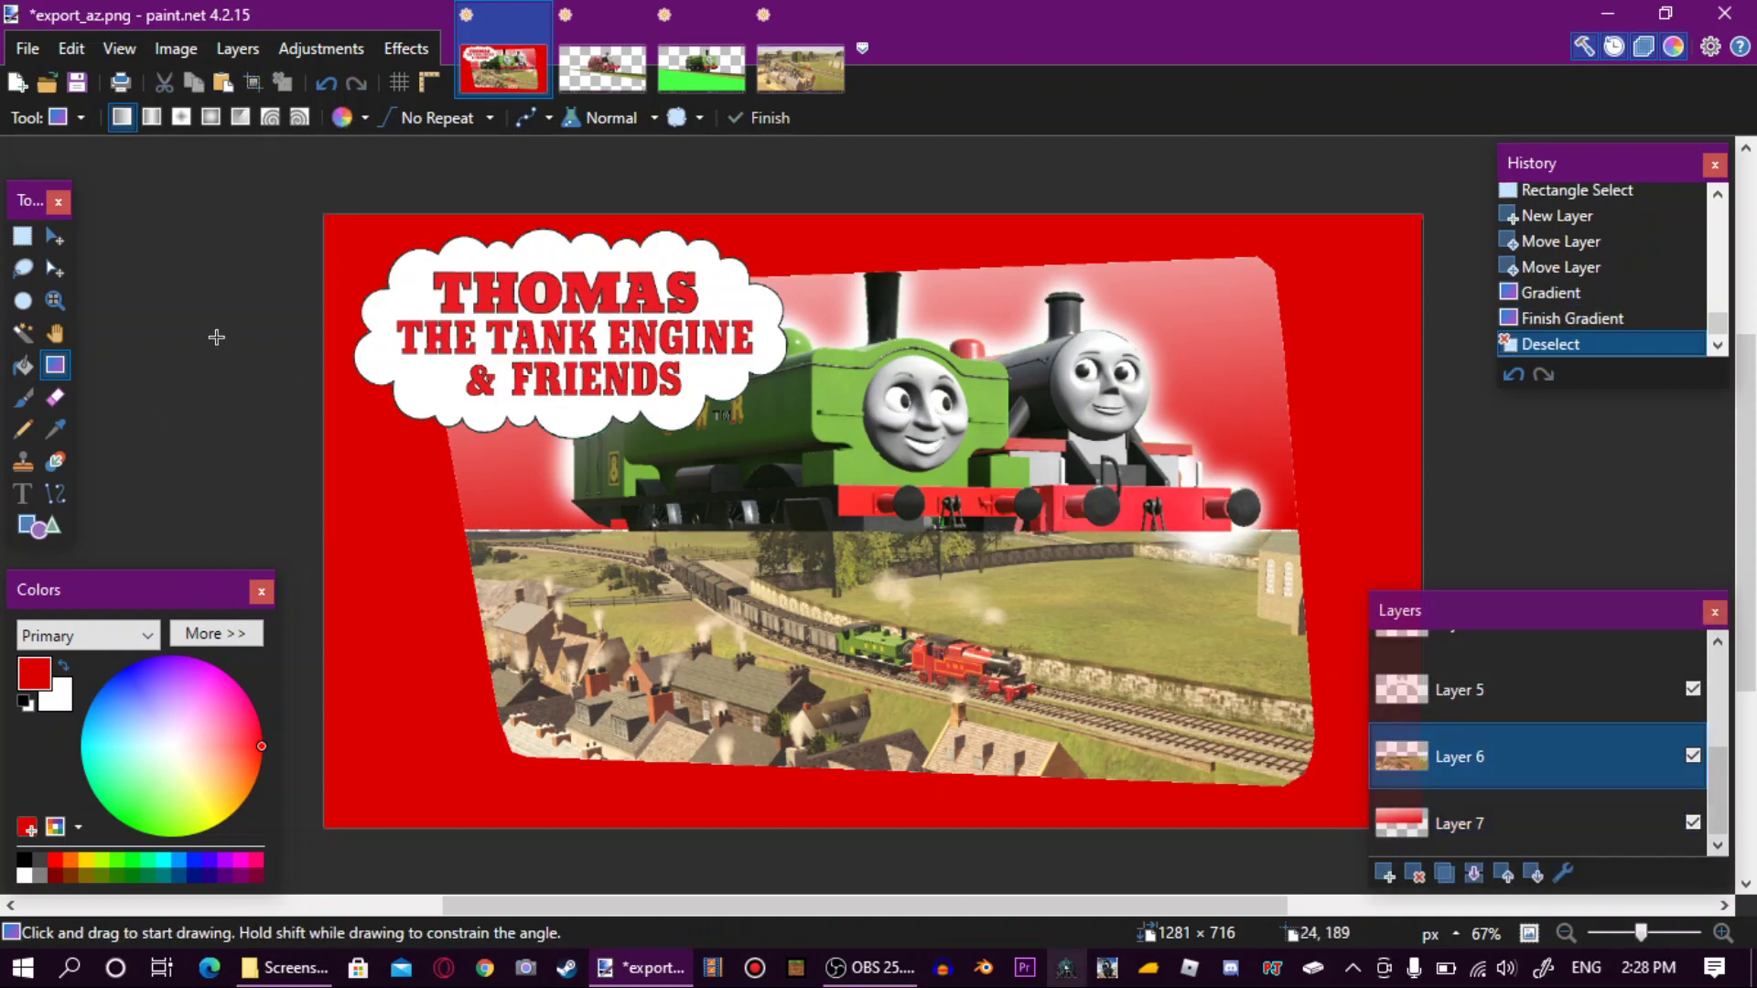
click(56, 238)
key(ctrl+a)
key(Up)
key(Up)
key(Up)
key(Up)
key(Up)
key(Up)
key(Up)
key(Up)
key(Up)
key(Up)
key(Up)
key(Up)
key(Up)
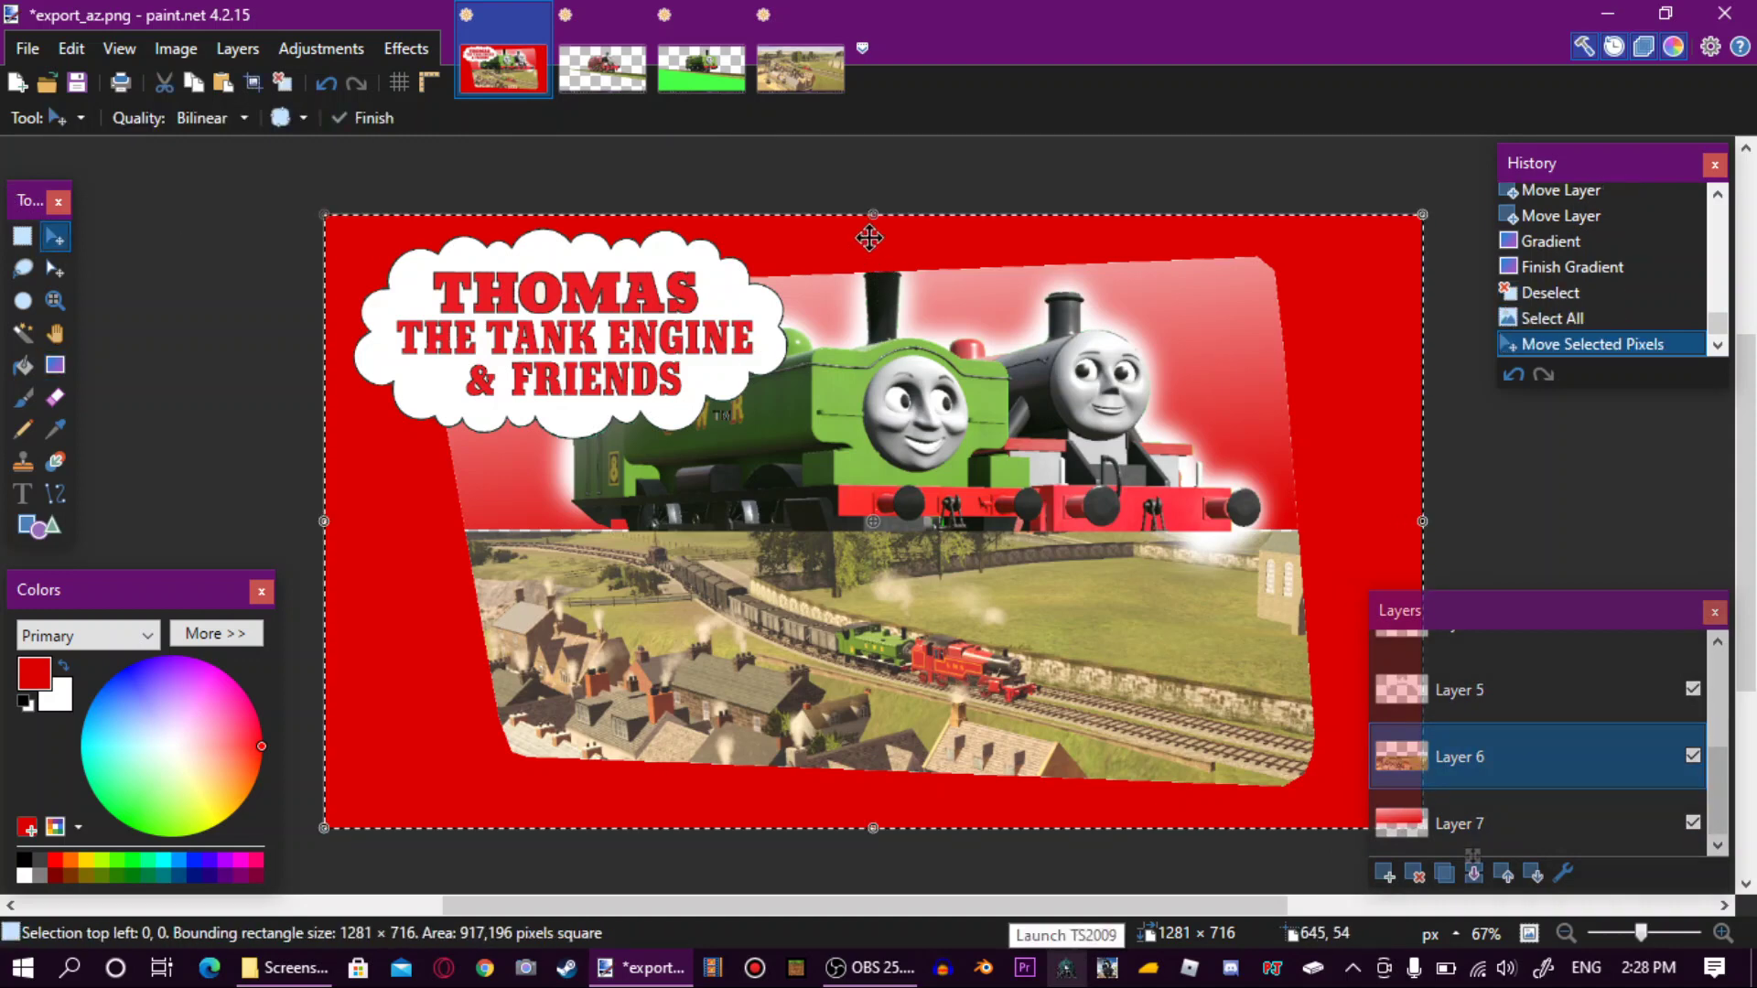
click(871, 209)
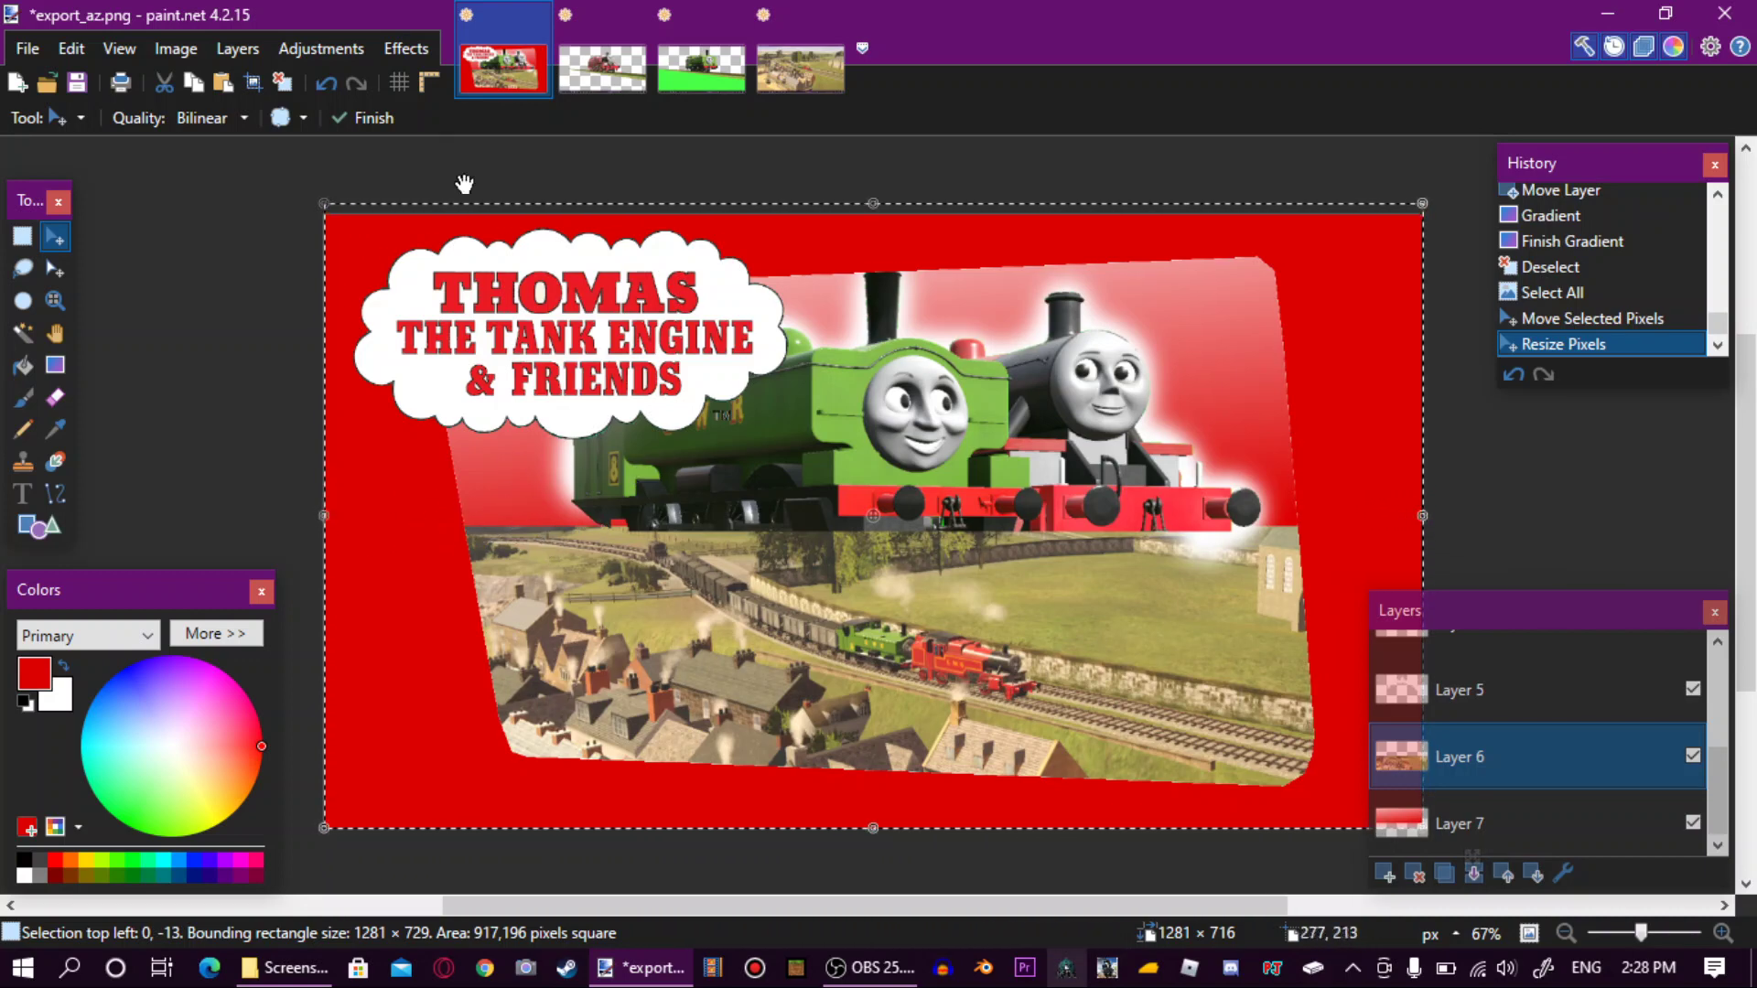
key(ctrl+d)
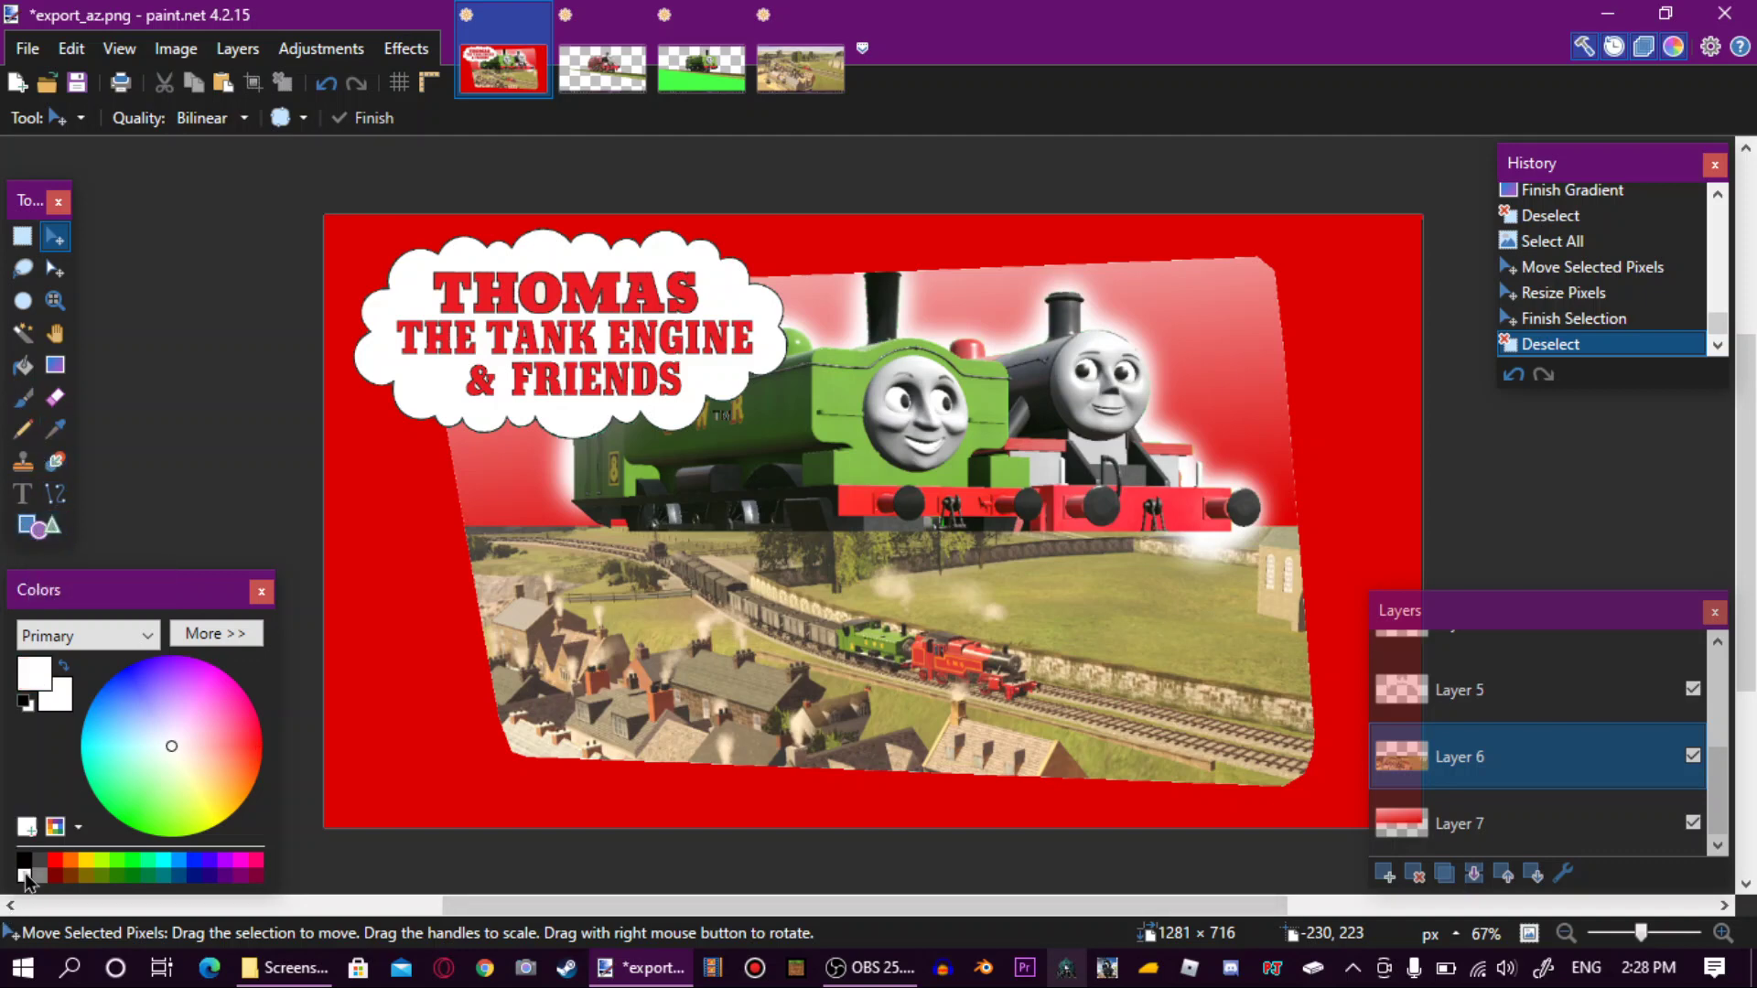
Try a filled white rectangle about 640 × 55 pixels over the scenery's upper edge on Layer 6, and undo it.
click(41, 530)
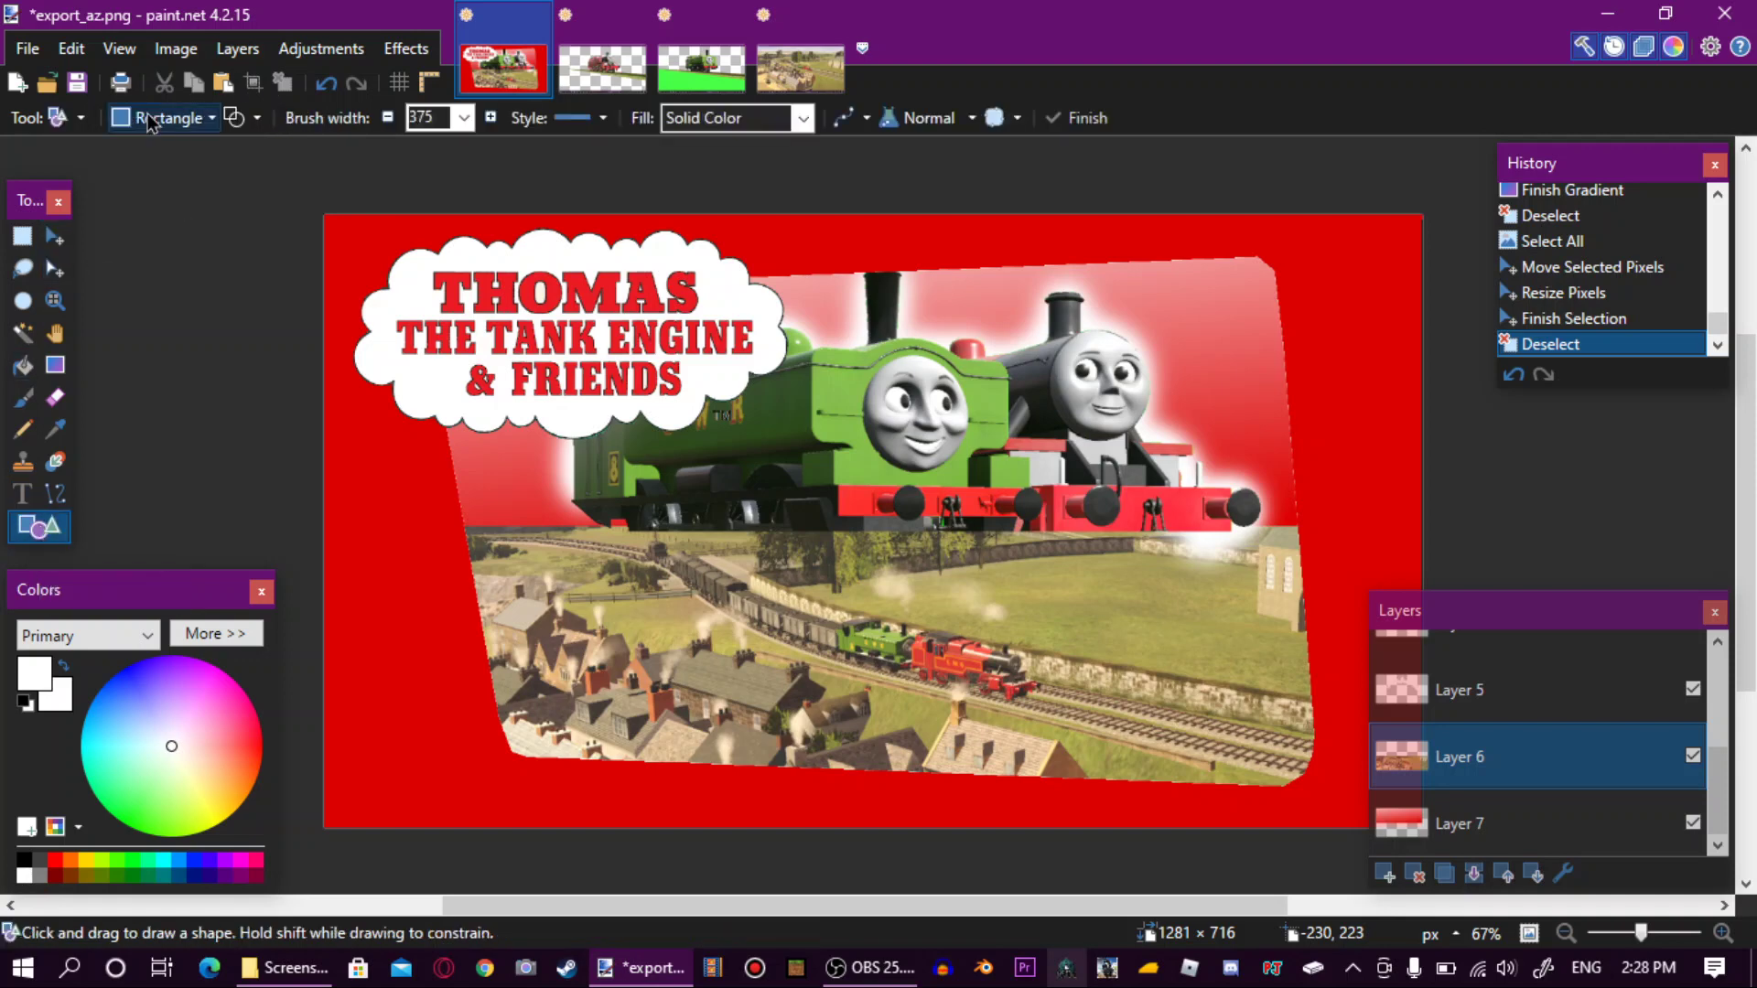
mouse_move(438, 510)
mouse_down()
mouse_move(561, 544)
mouse_move(733, 544)
mouse_move(956, 577)
mouse_move(985, 556)
mouse_up()
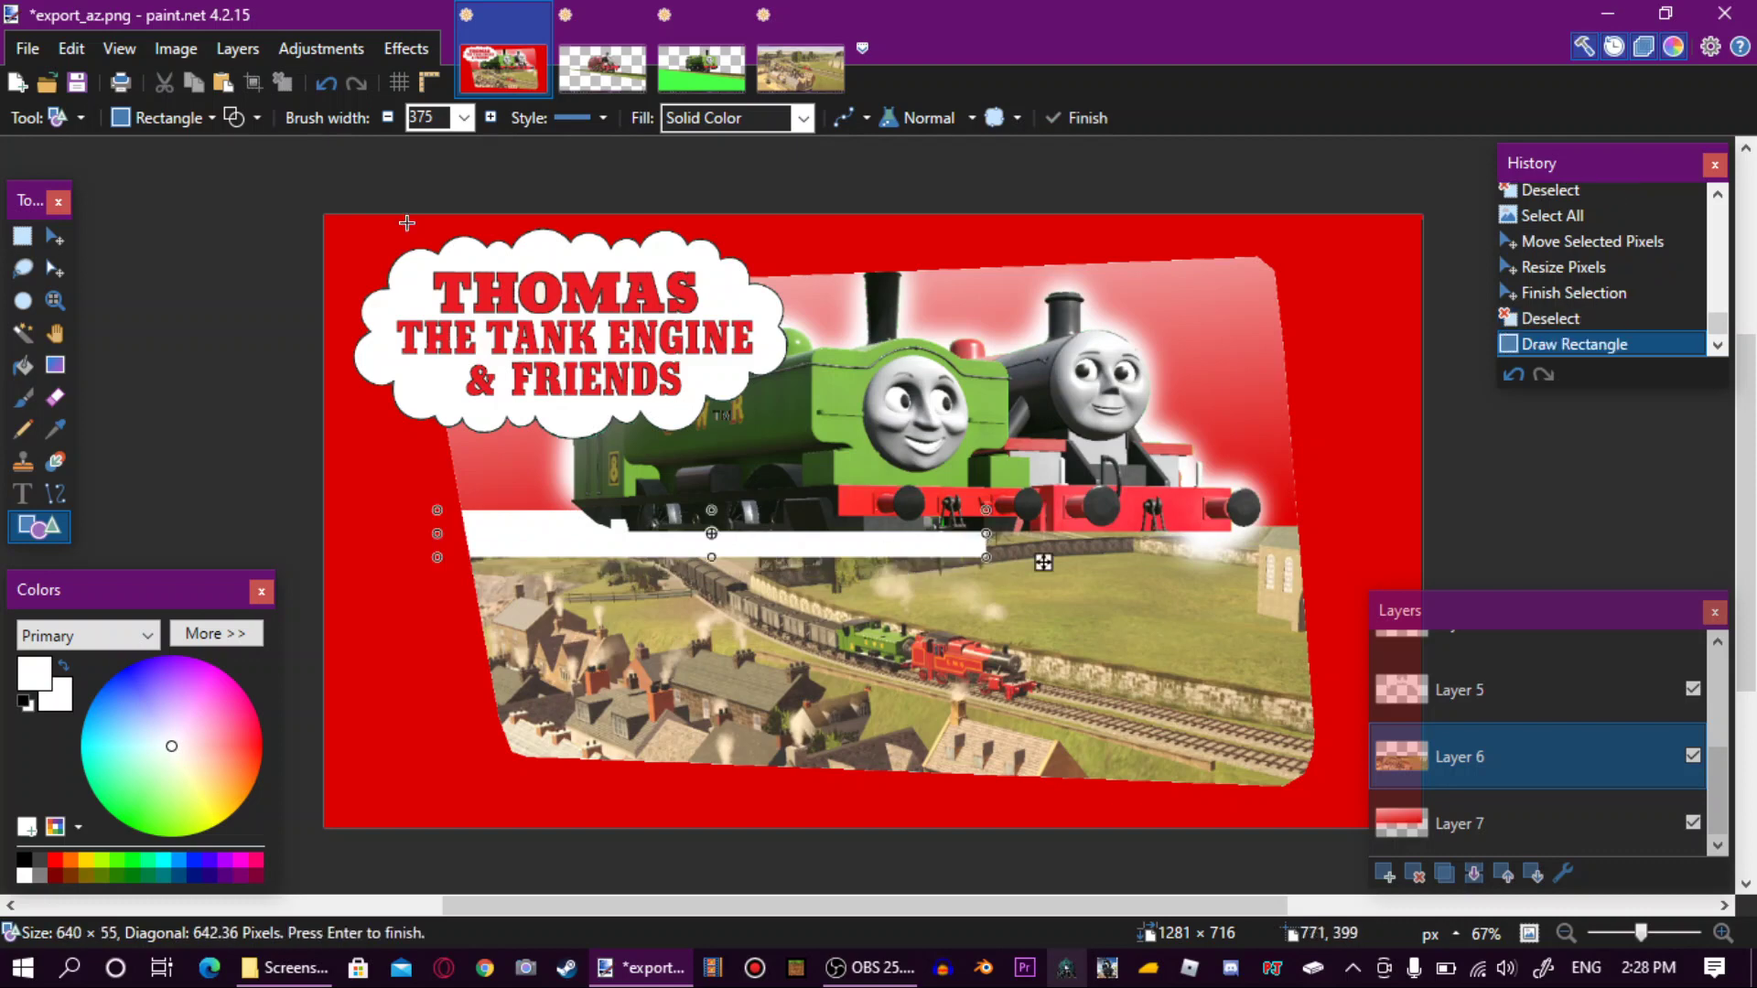
click(328, 85)
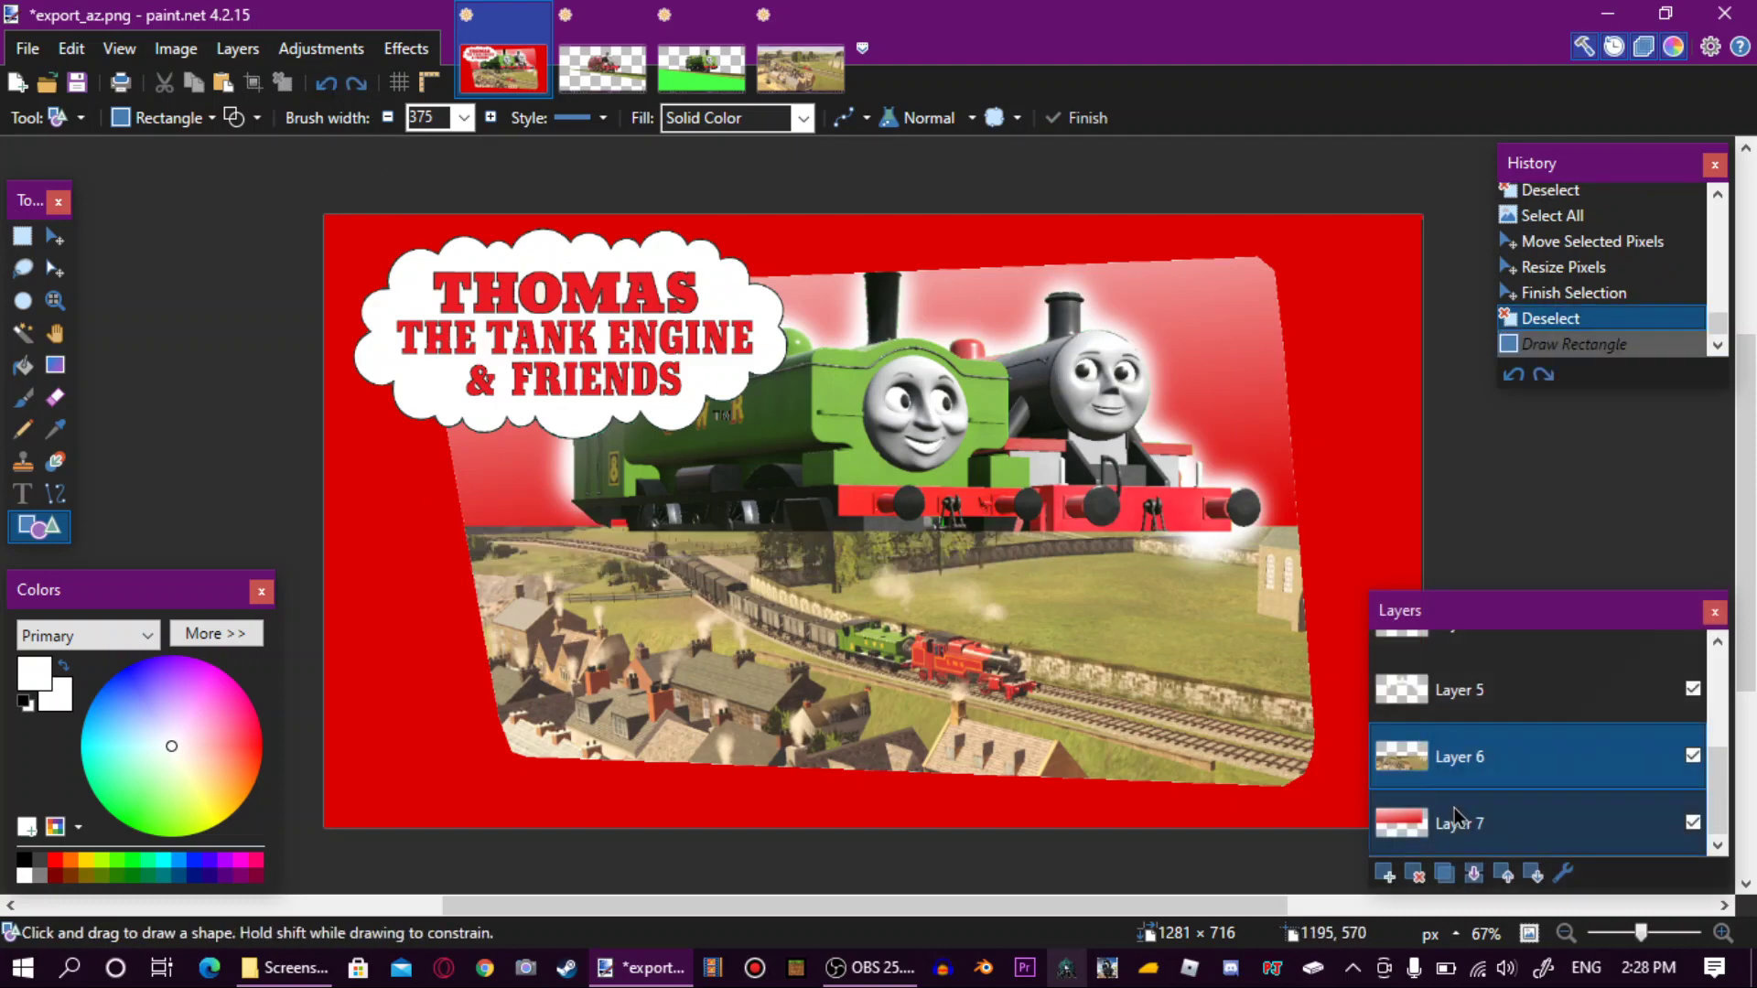
Add a new layer and move it directly below the Background frame layer, above Layer 4.
scroll(1475, 796, up, 2)
click(1445, 800)
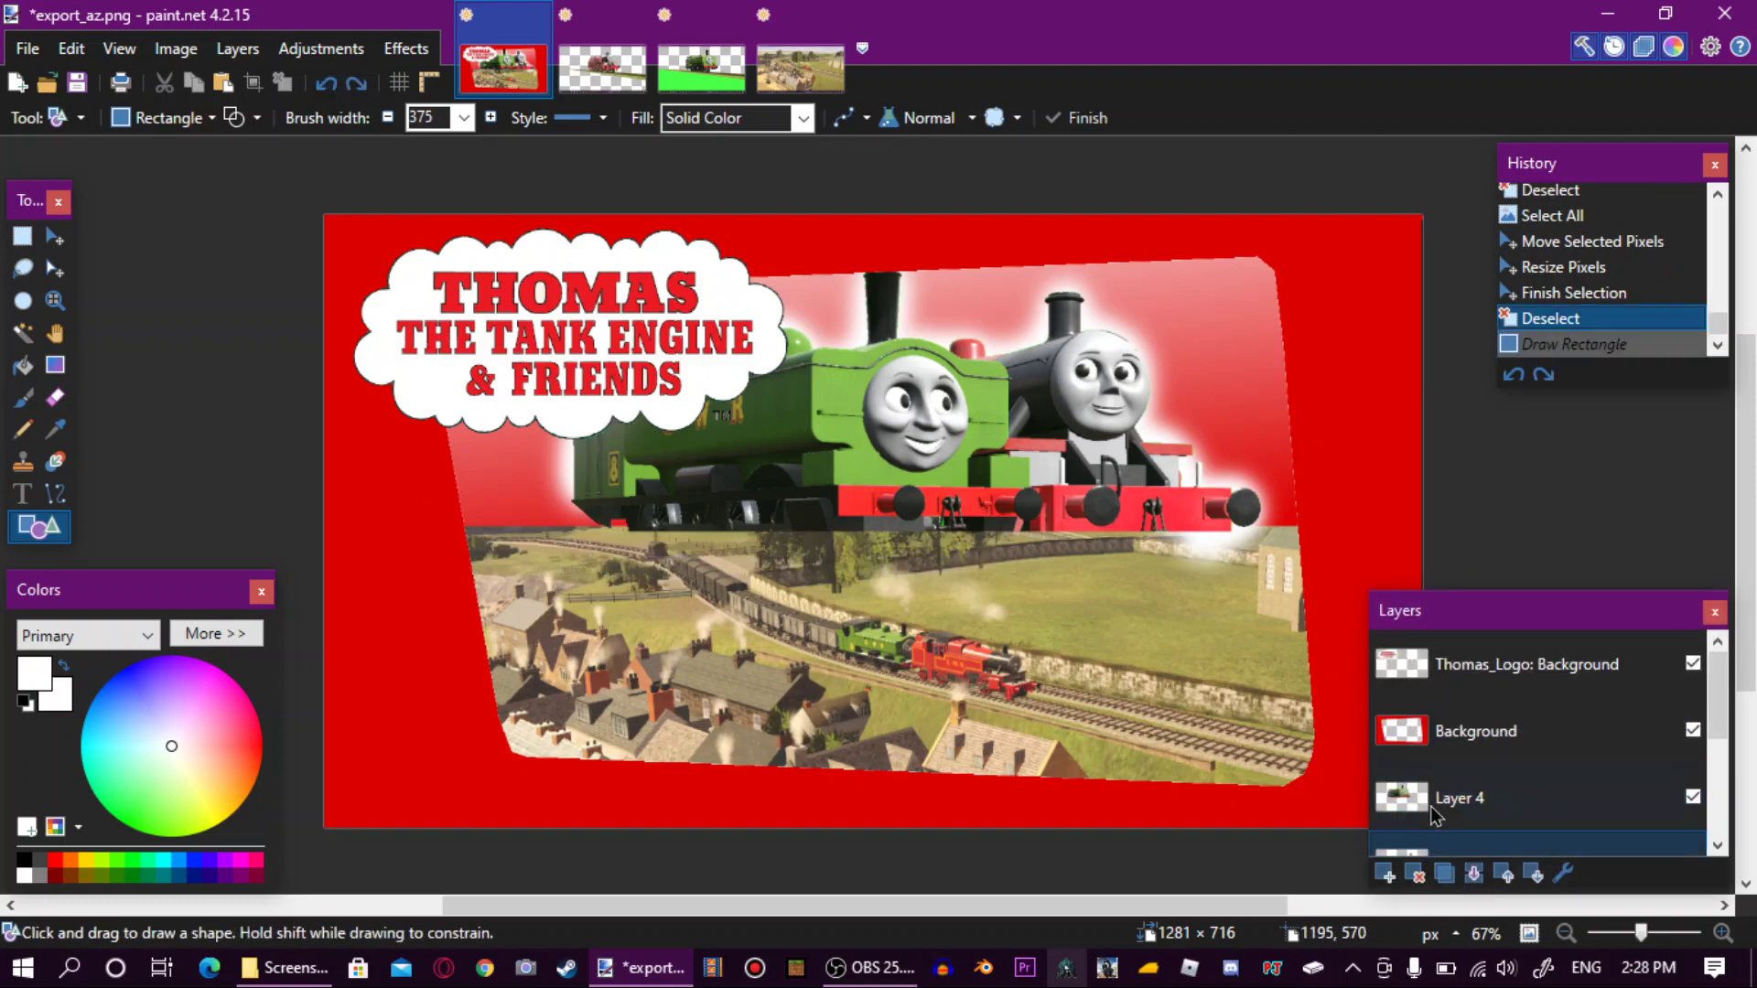
click(1384, 874)
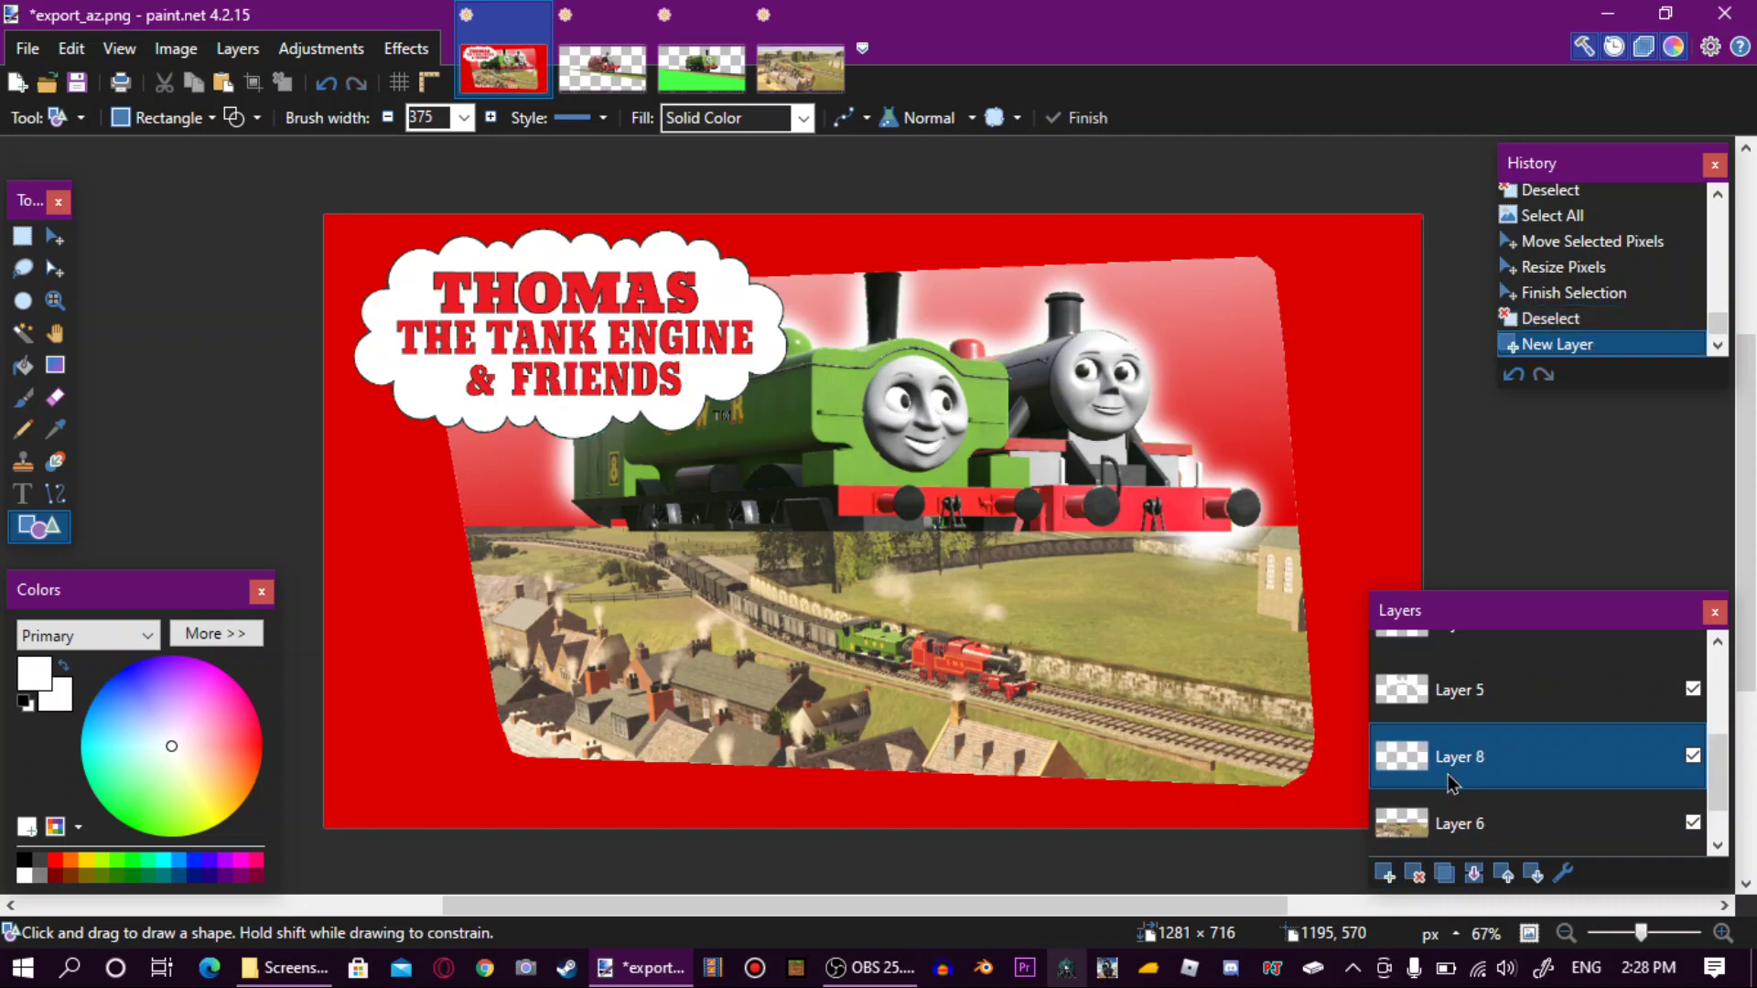
drag(1450, 782, 1426, 645)
scroll(1445, 732, up, 3)
scroll(1453, 750, down, 3)
click(1453, 759)
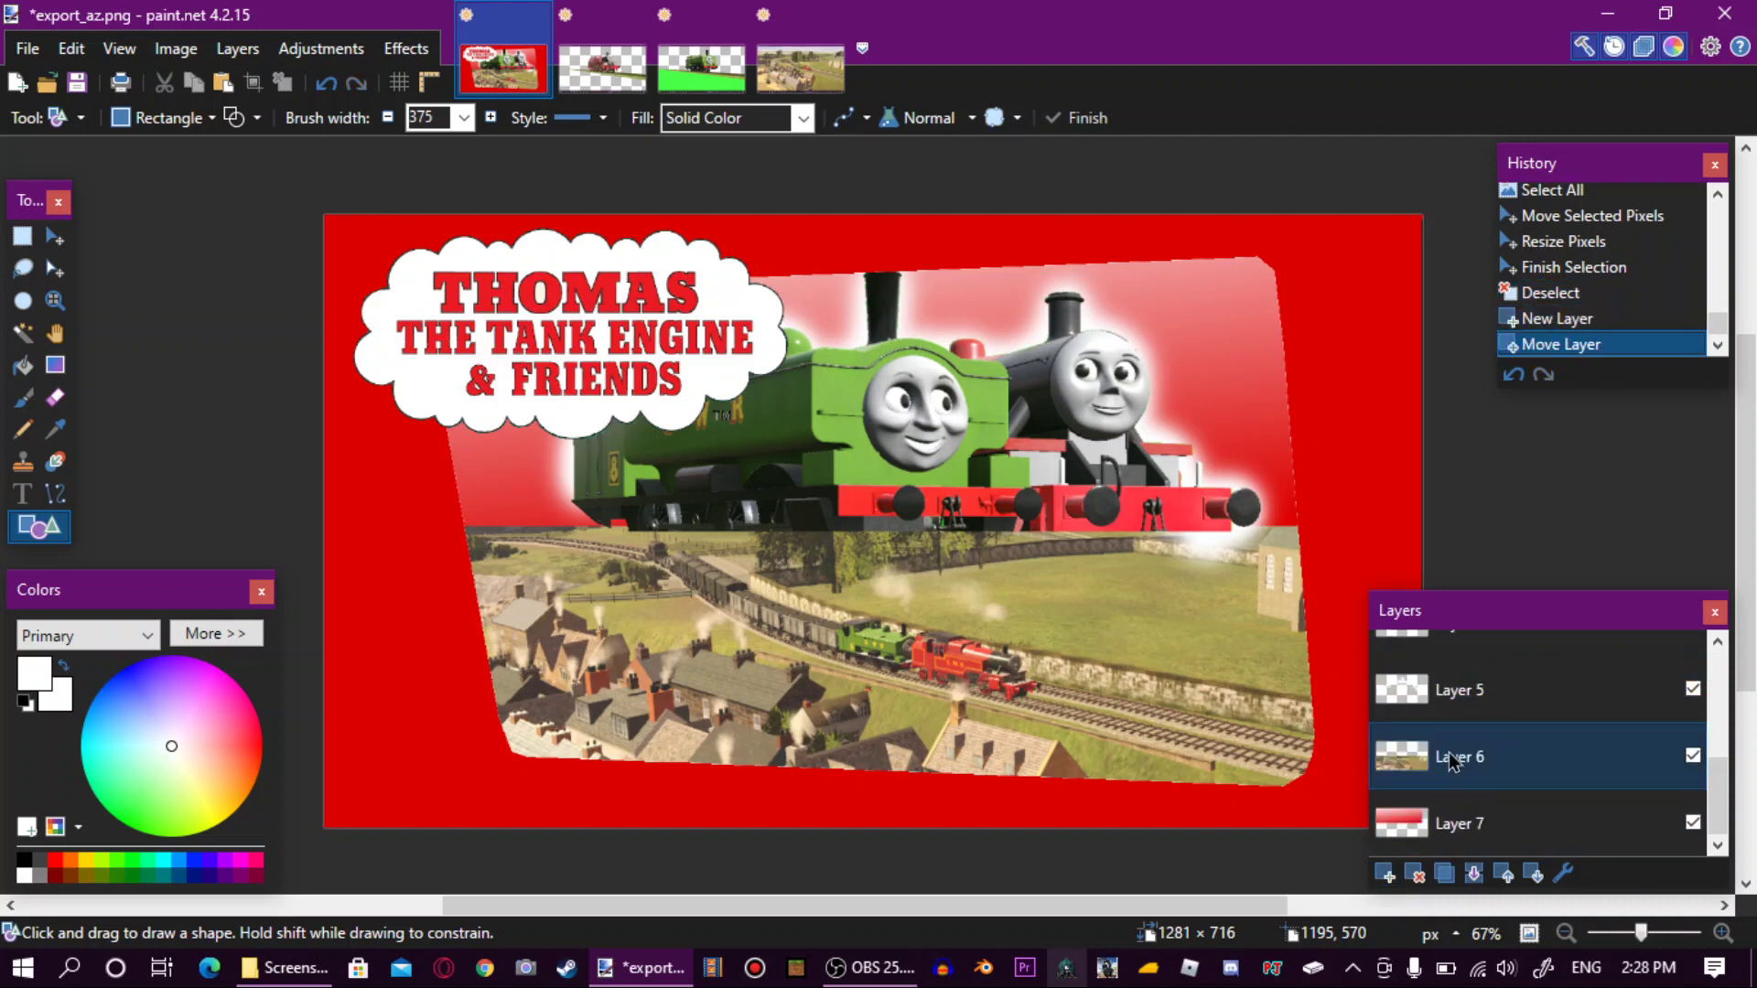
scroll(1415, 769, up, 3)
mouse_move(1416, 792)
mouse_down()
mouse_move(1404, 838)
mouse_move(1397, 803)
mouse_up()
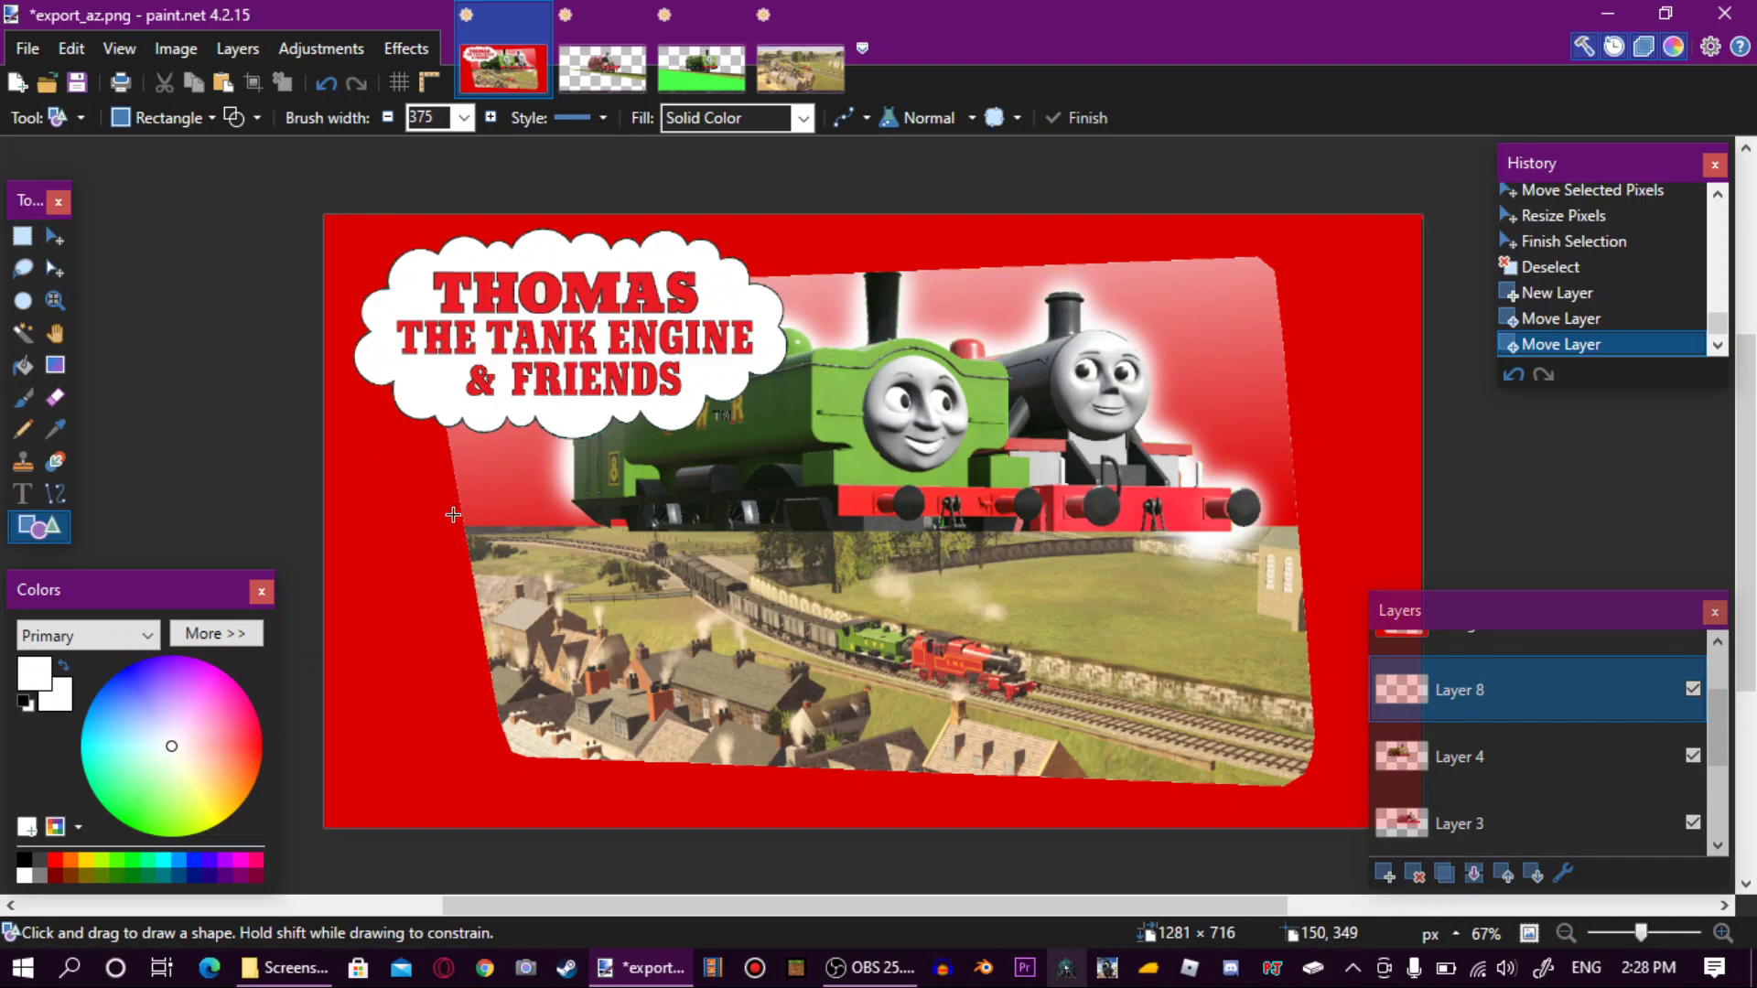
Draw a white rectangle about 1004 × 36 pixels over the seam between engines and scenery, and apply a Gaussian Blur with radius 19.
mouse_move(464, 512)
mouse_down()
mouse_move(842, 542)
mouse_move(1315, 545)
mouse_up()
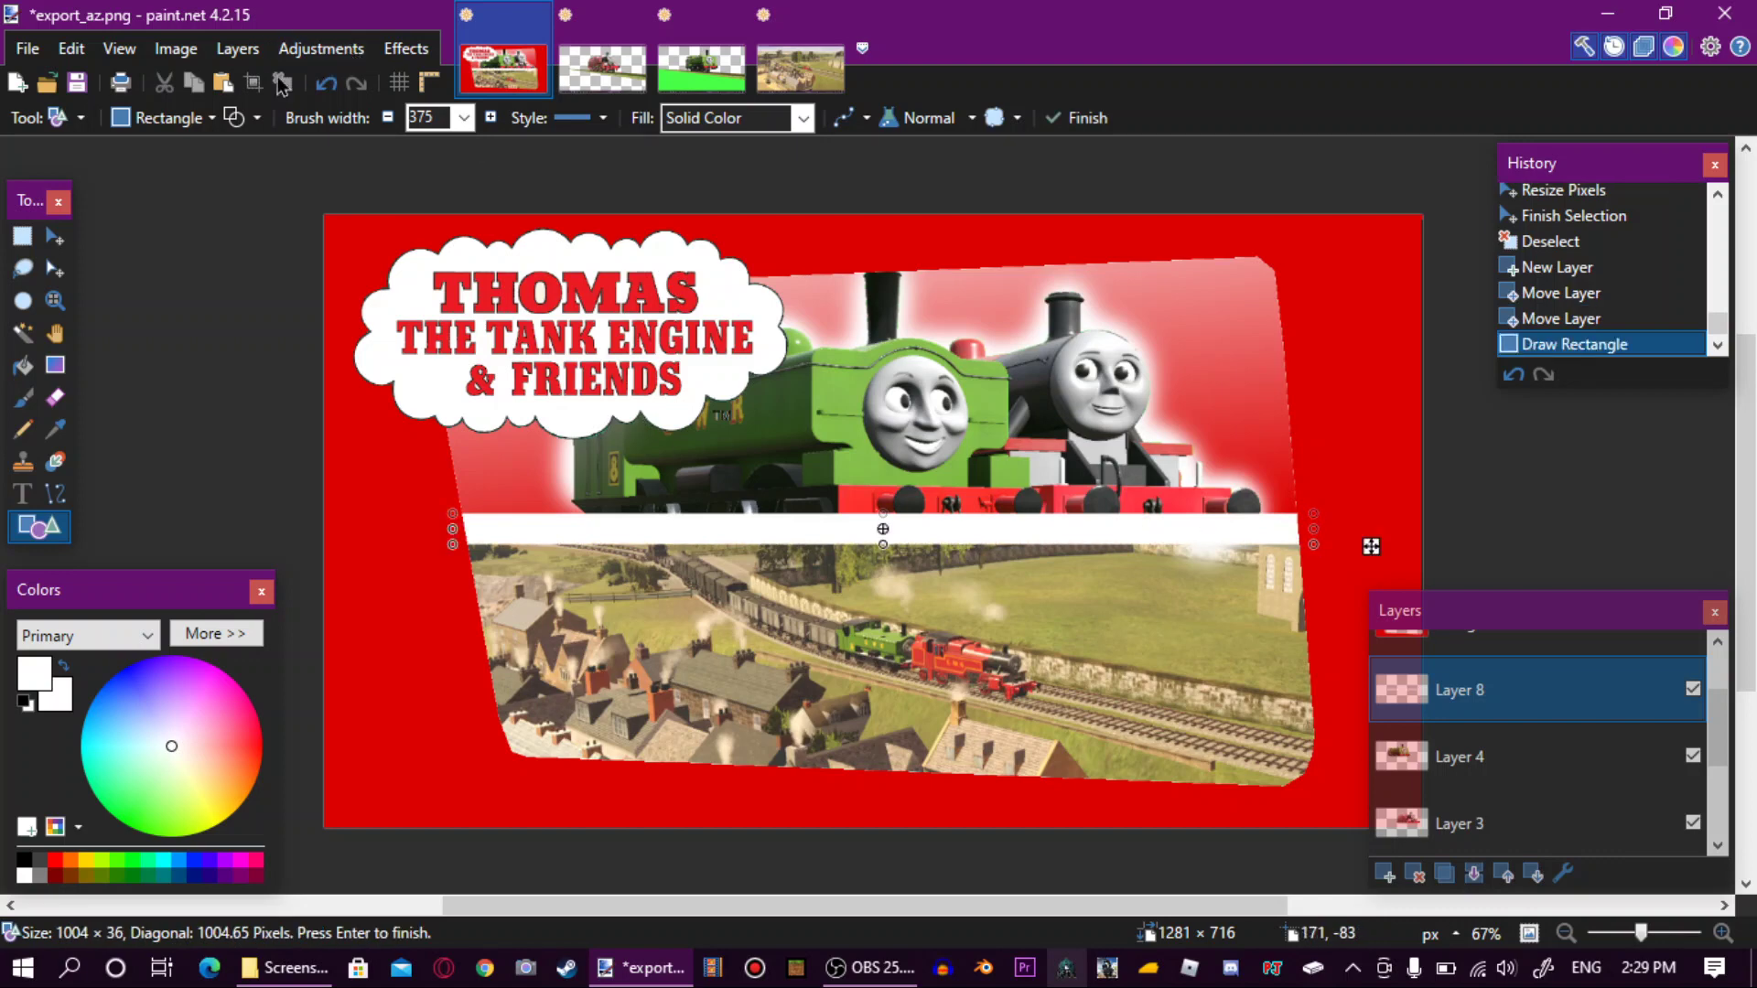
key(Return)
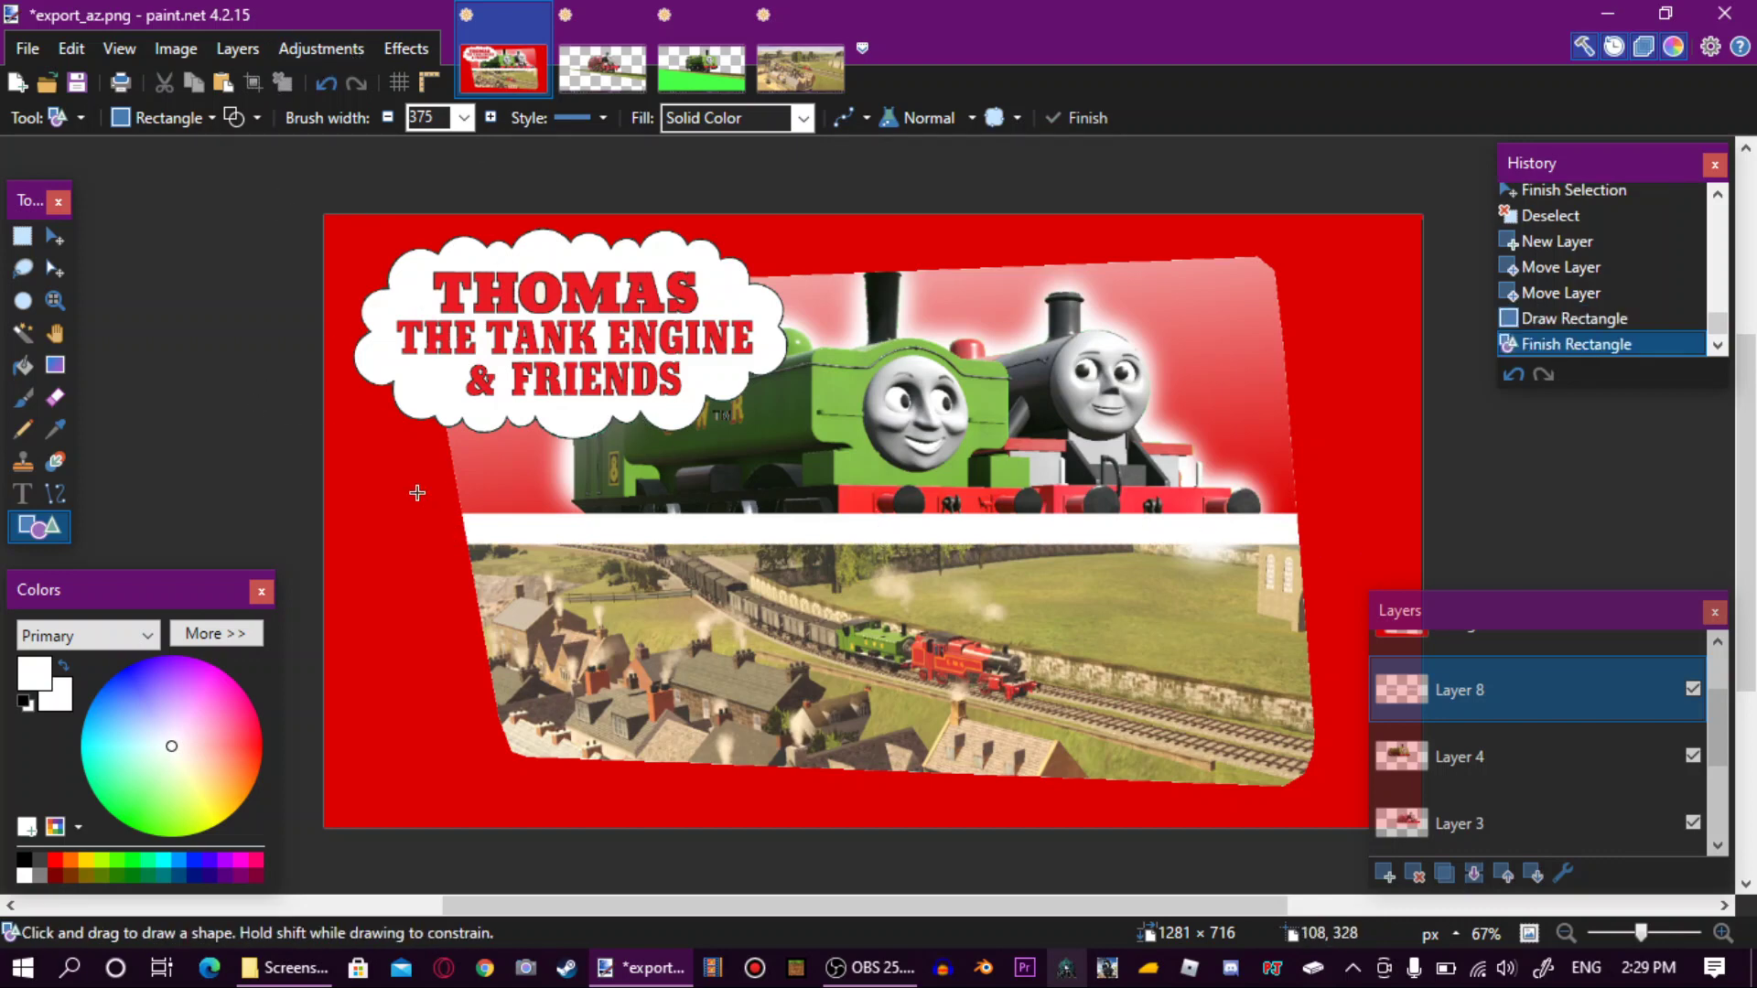
click(402, 51)
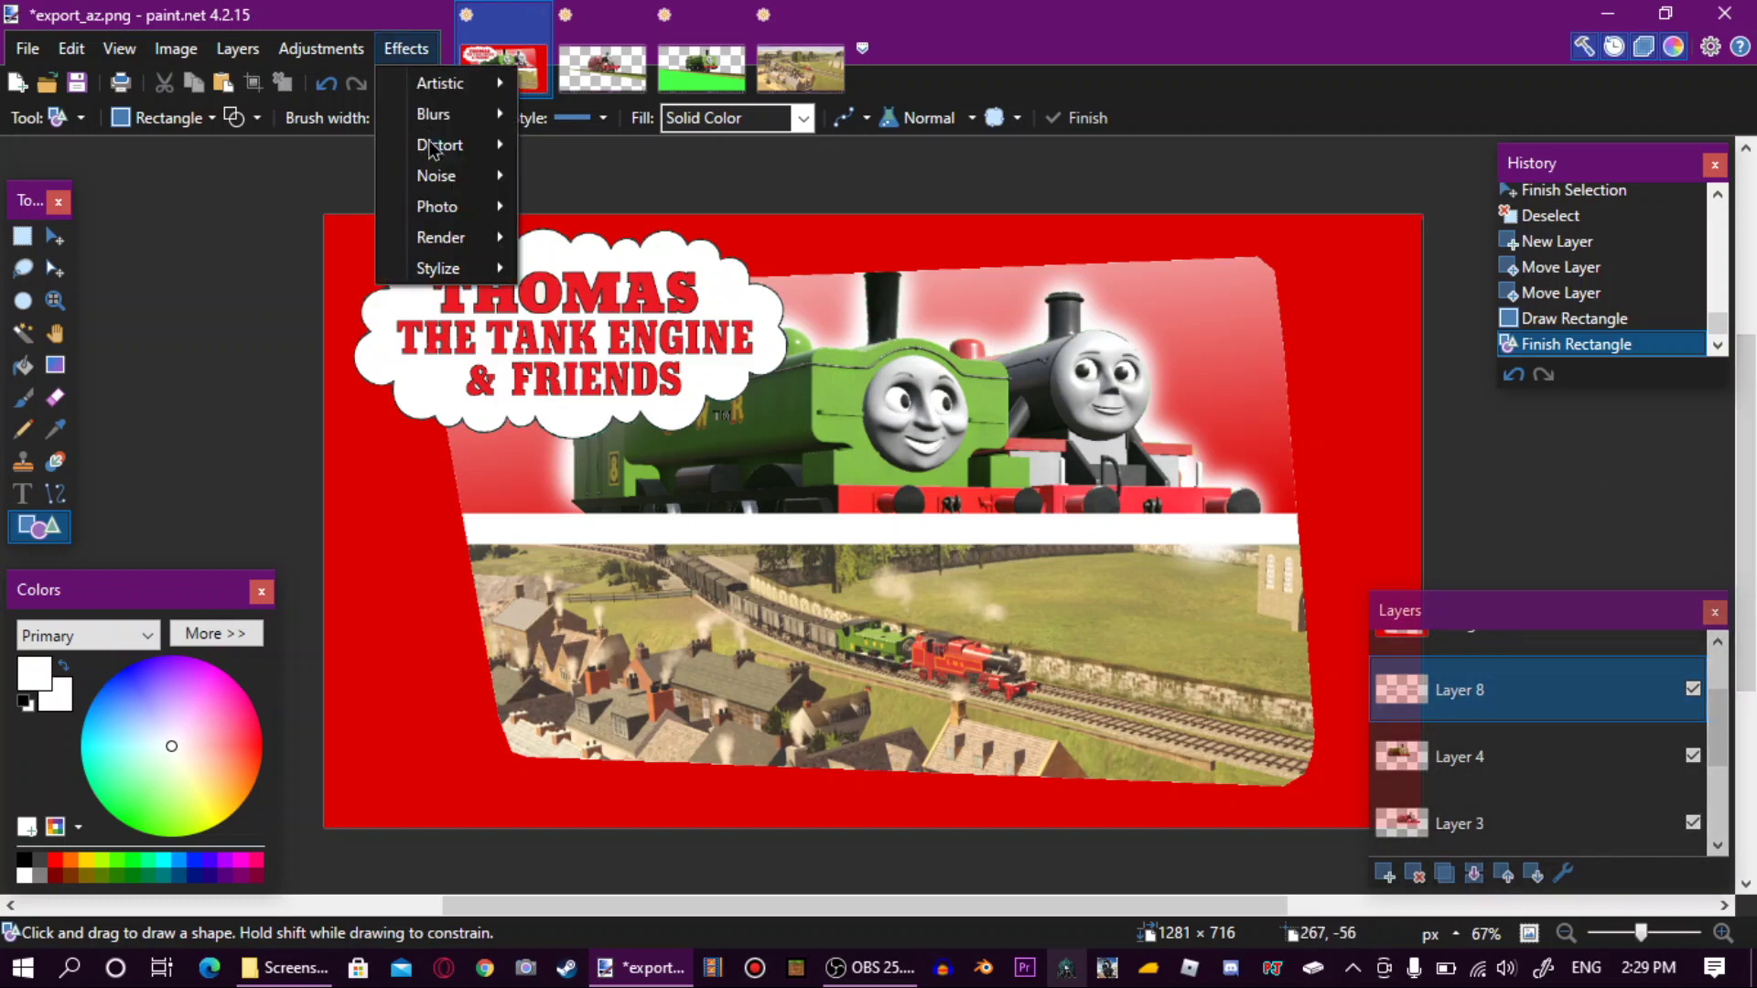
mouse_move(427, 128)
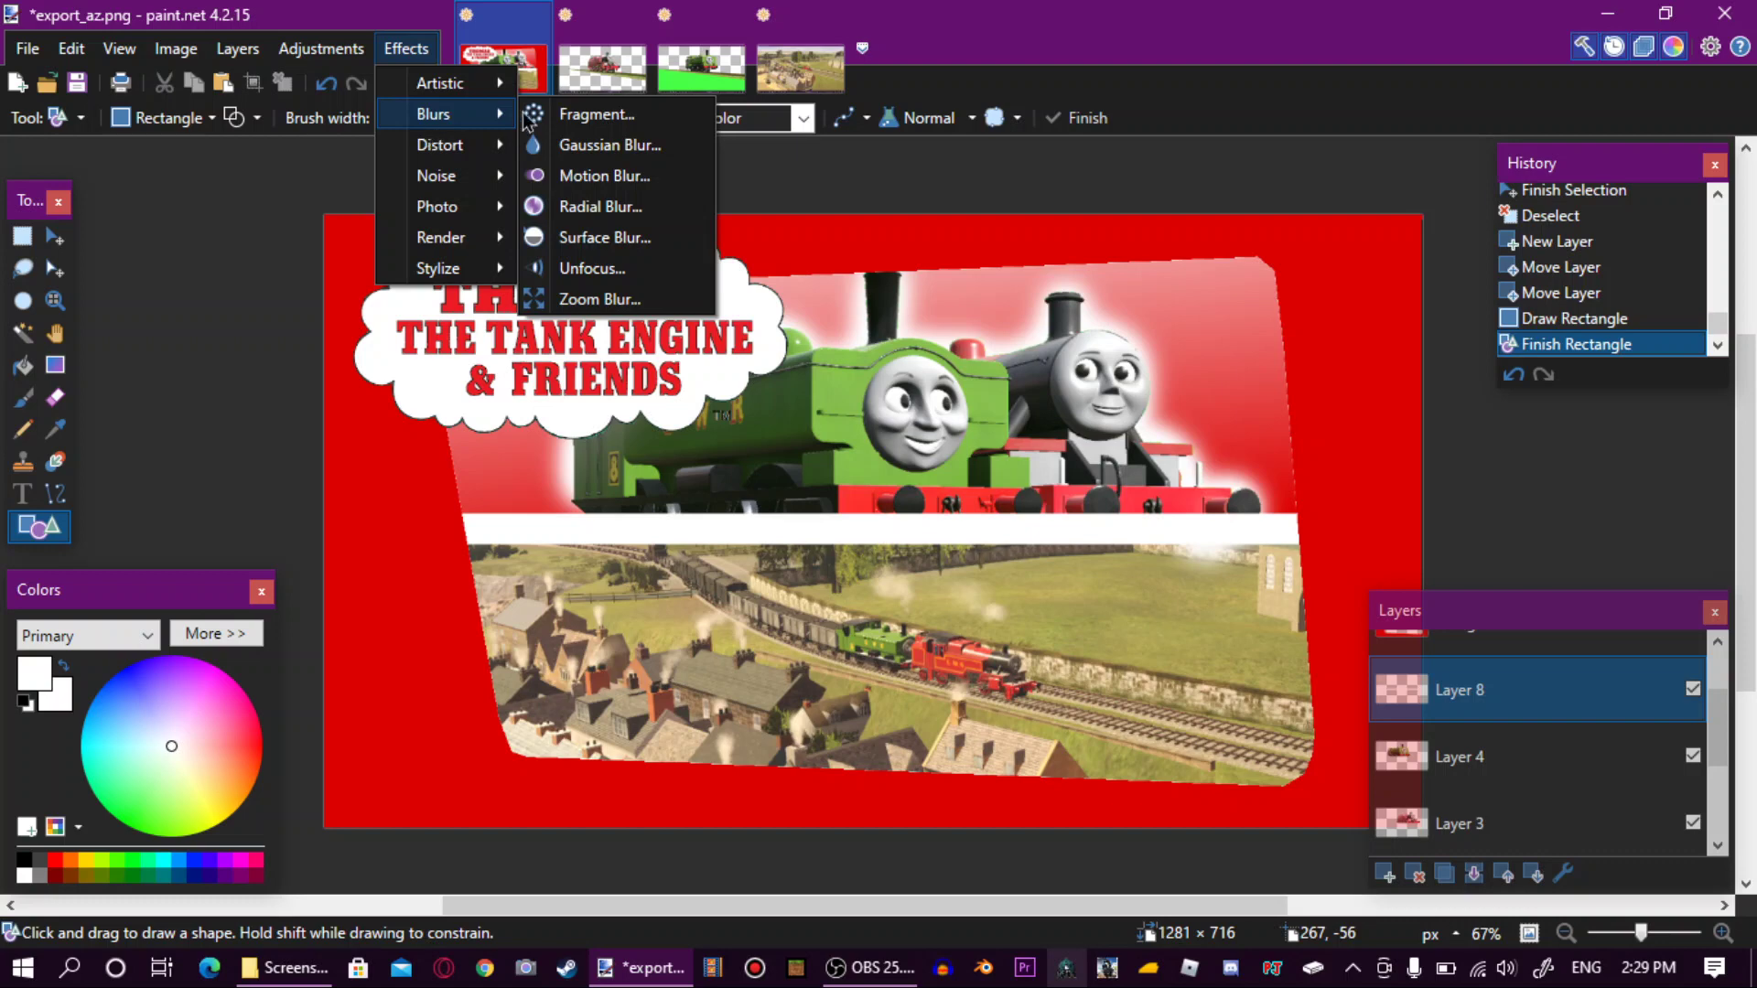
click(595, 148)
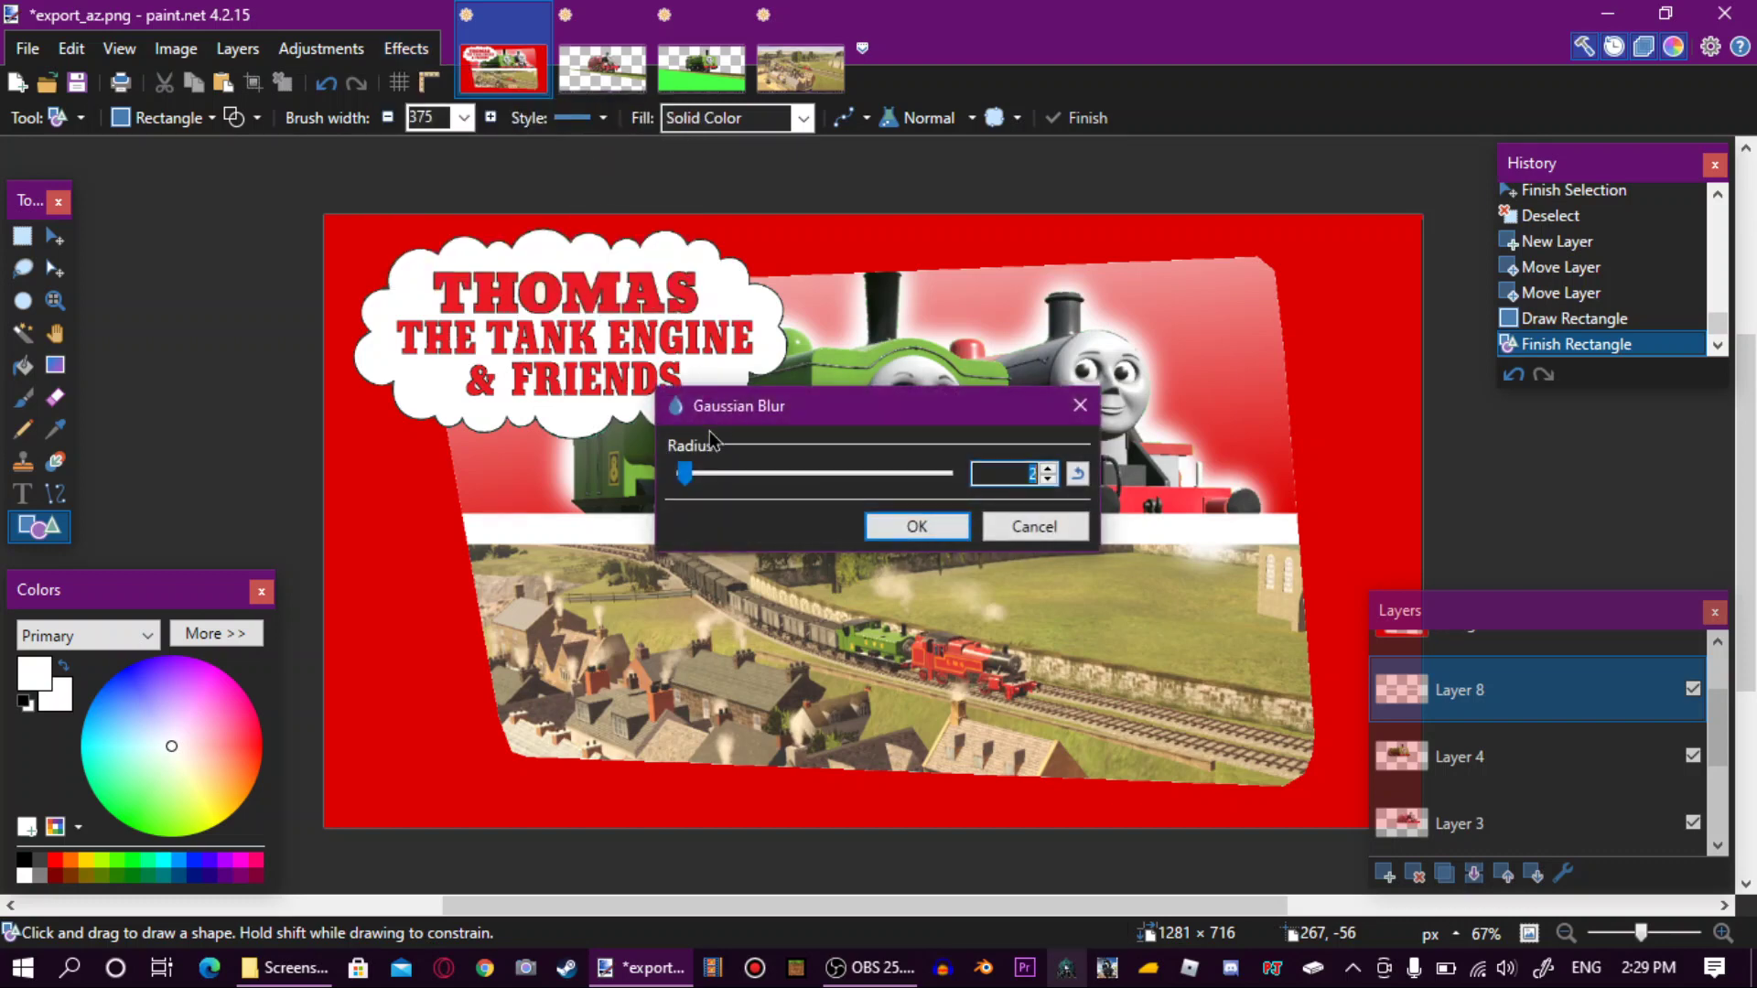
drag(691, 475, 715, 475)
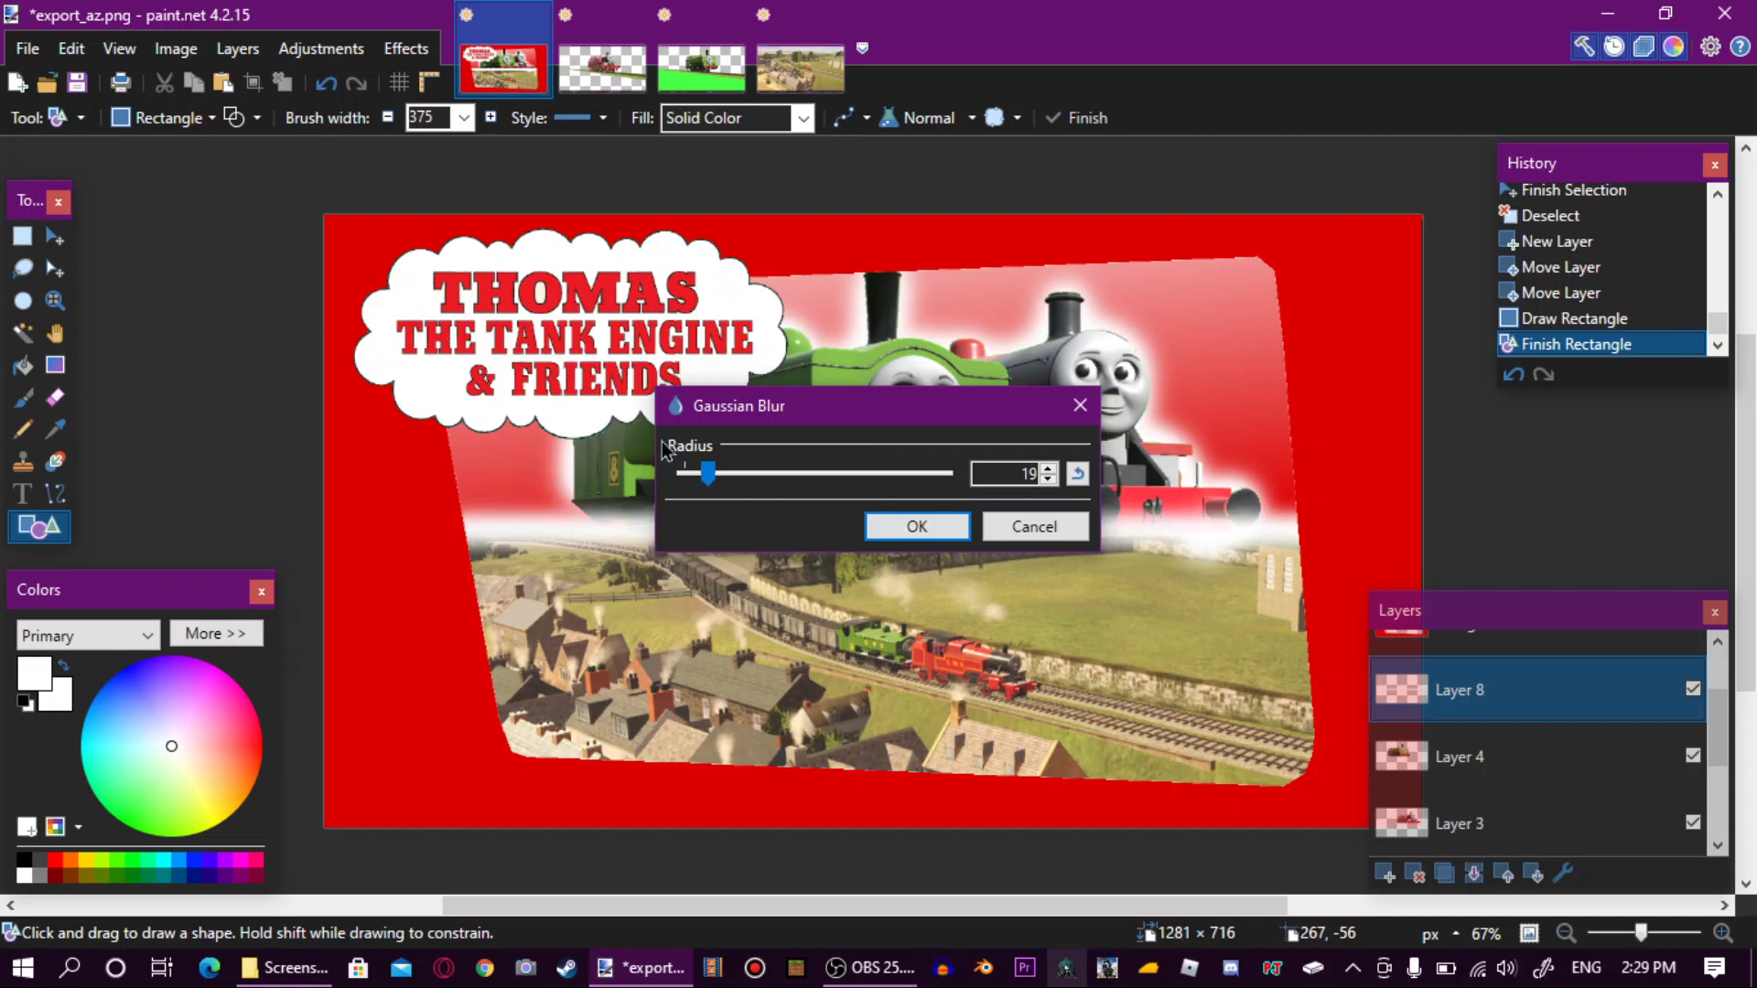
click(922, 520)
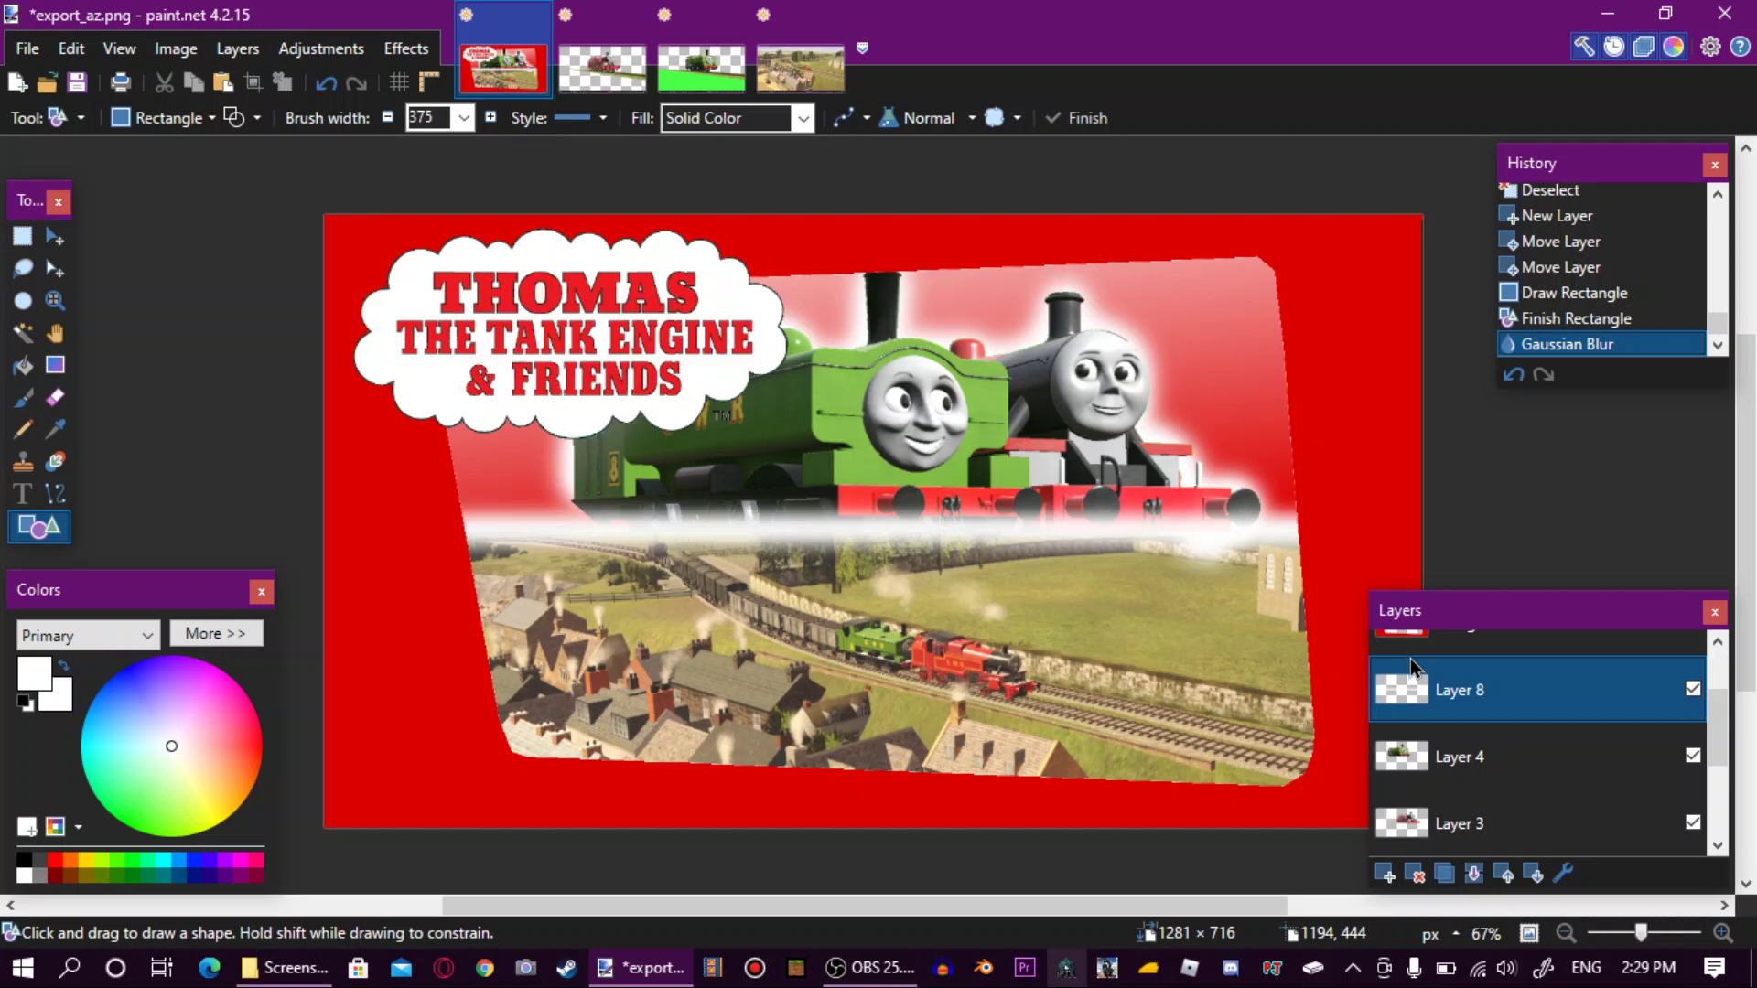
Set the primary colour to black and choose the Humanist 777 Extra Black font for the Text tool.
click(86, 860)
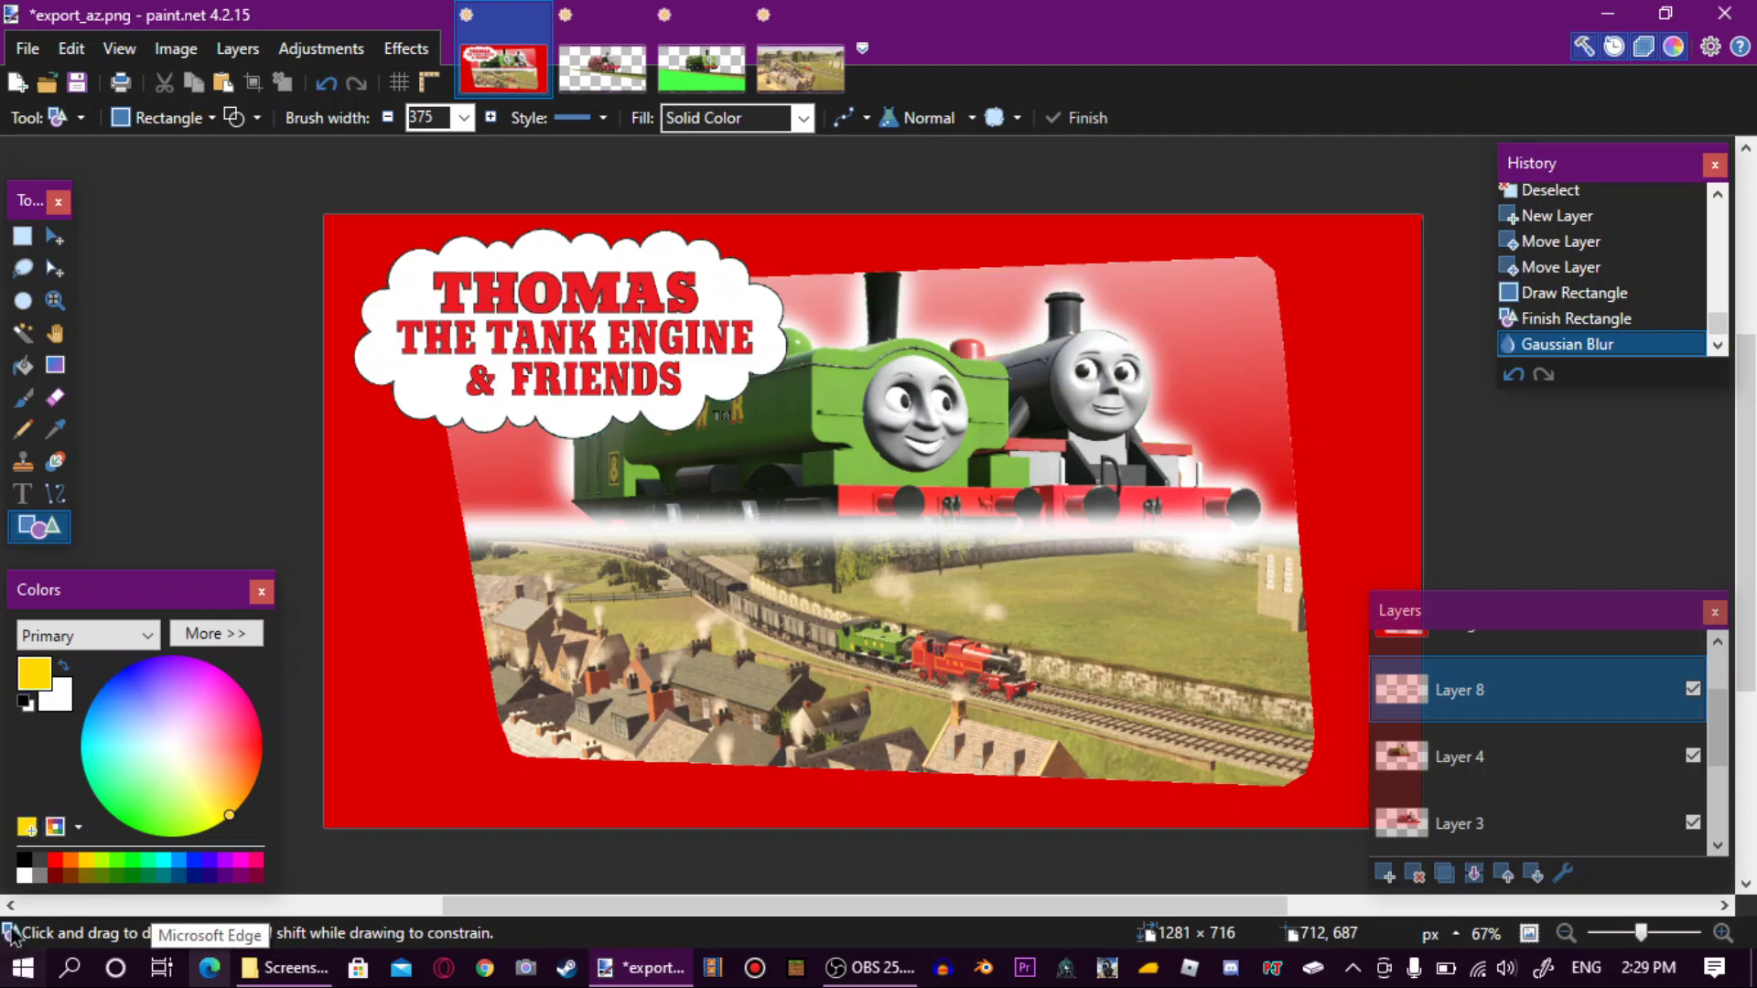
click(24, 861)
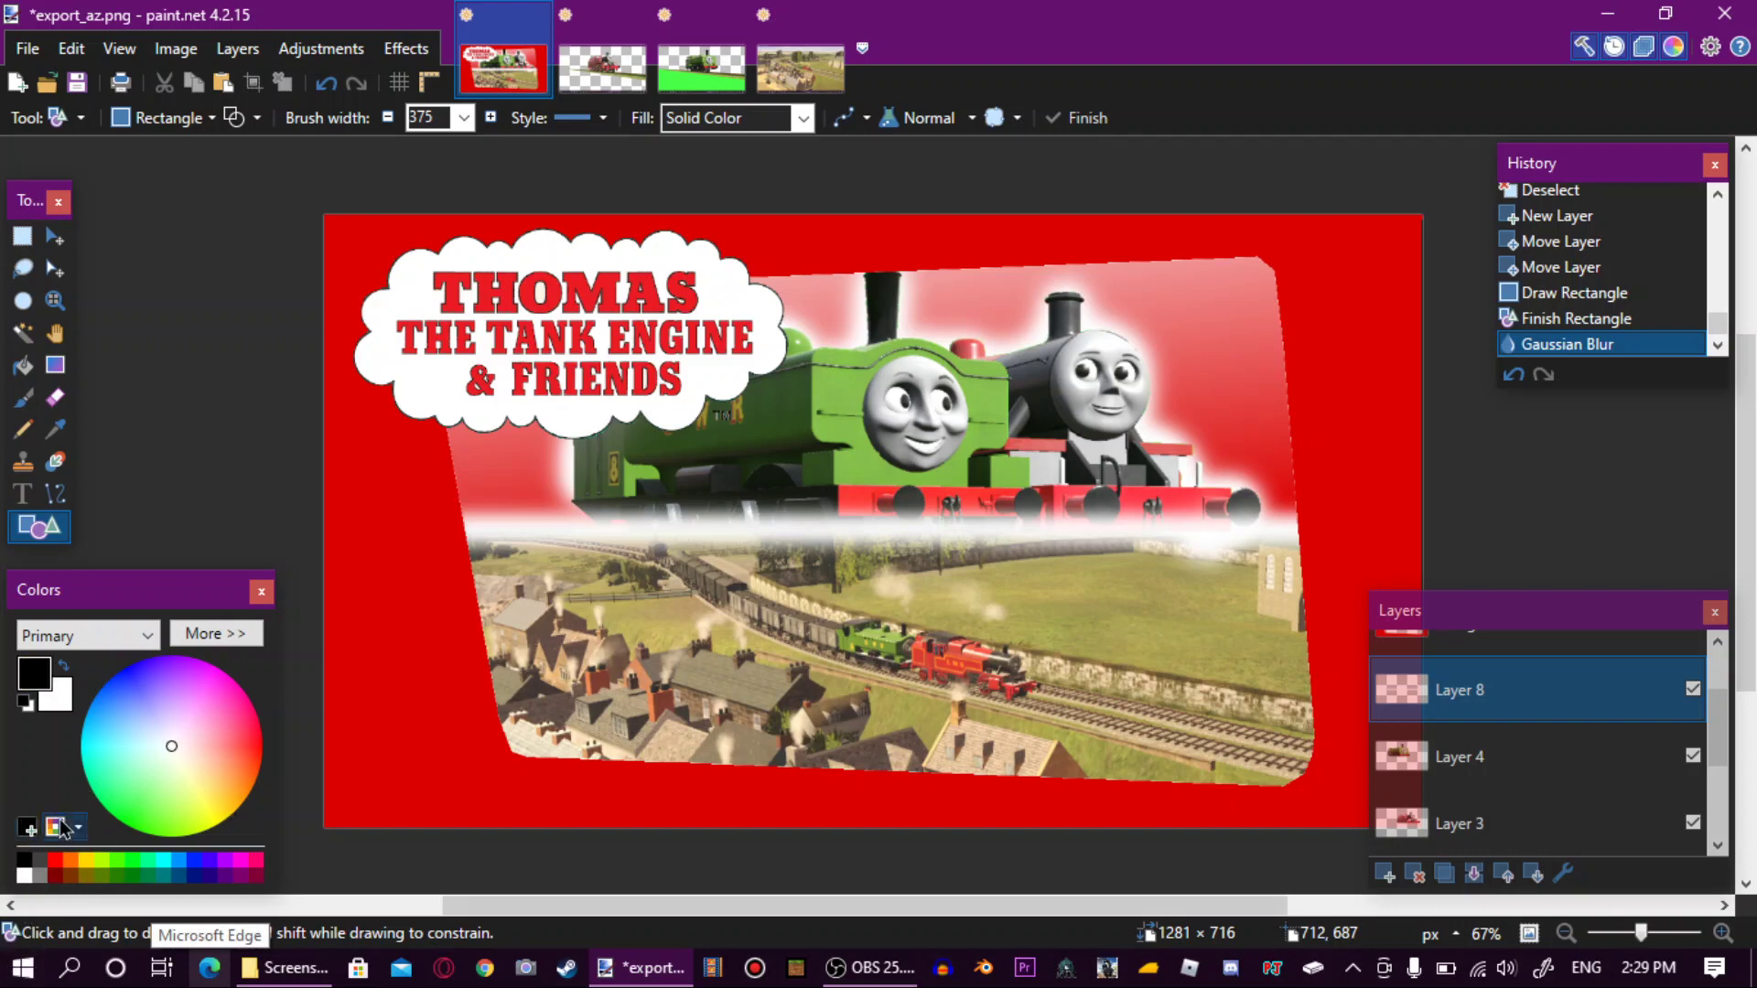
click(23, 494)
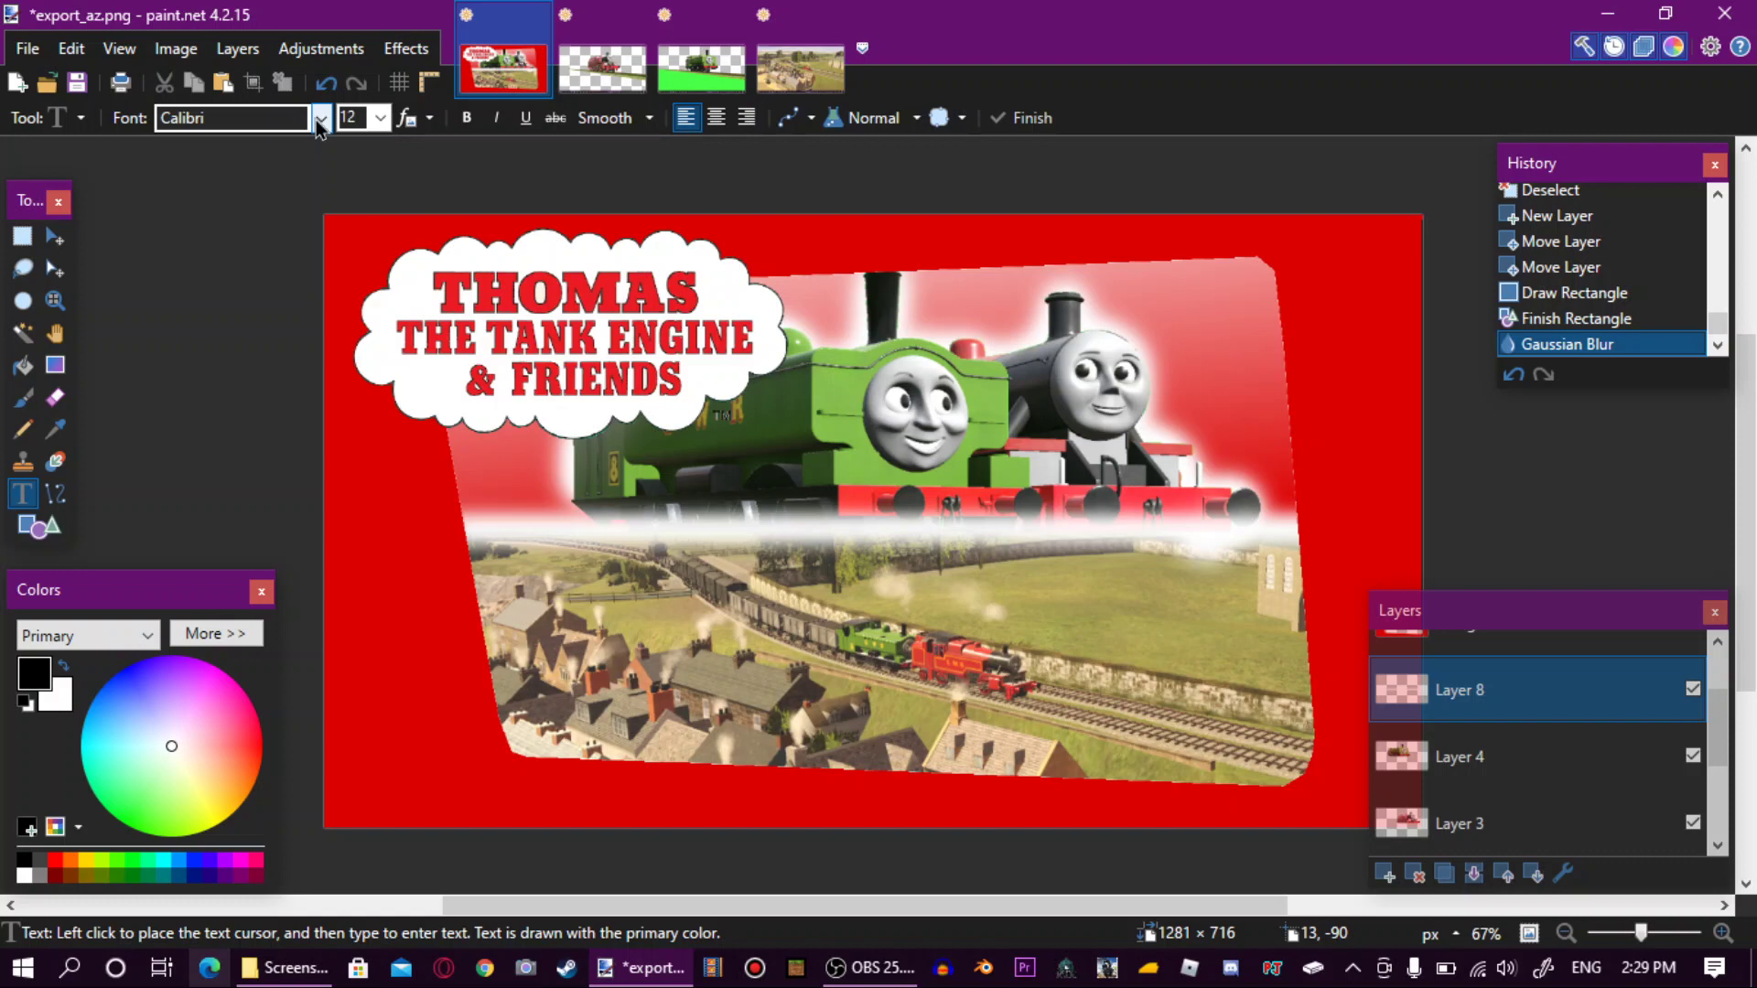
click(320, 118)
scroll(300, 339, down, 15)
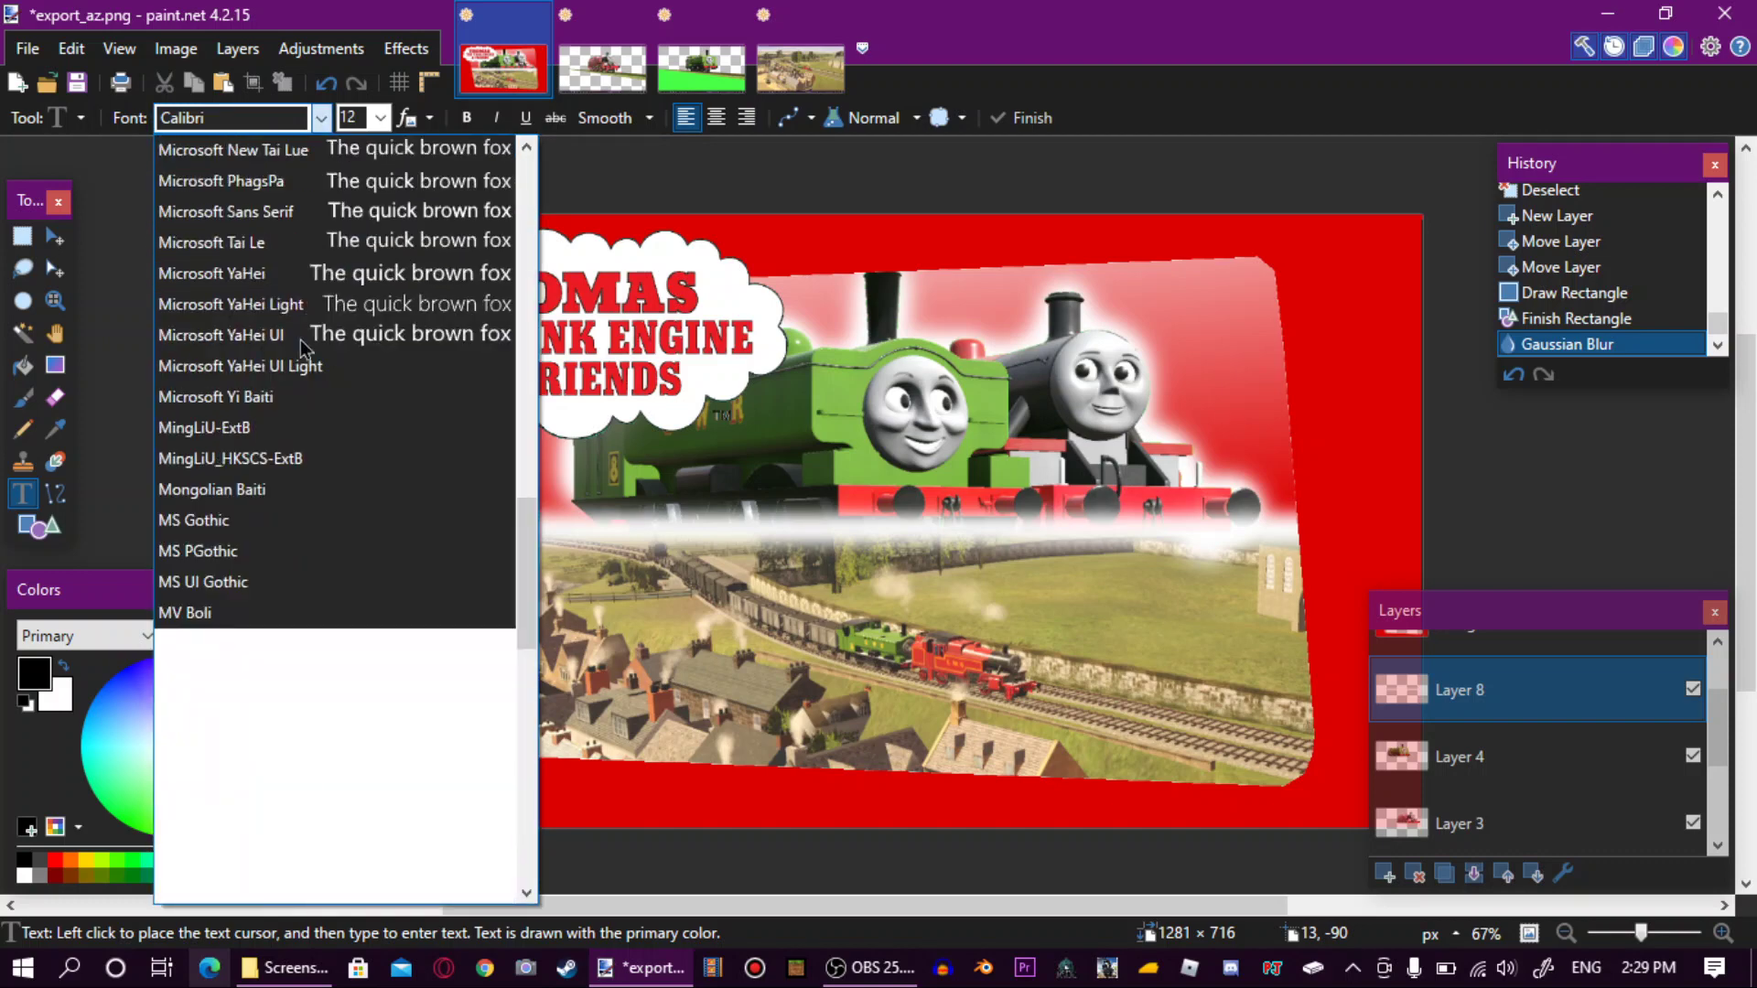
scroll(300, 338, down, 12)
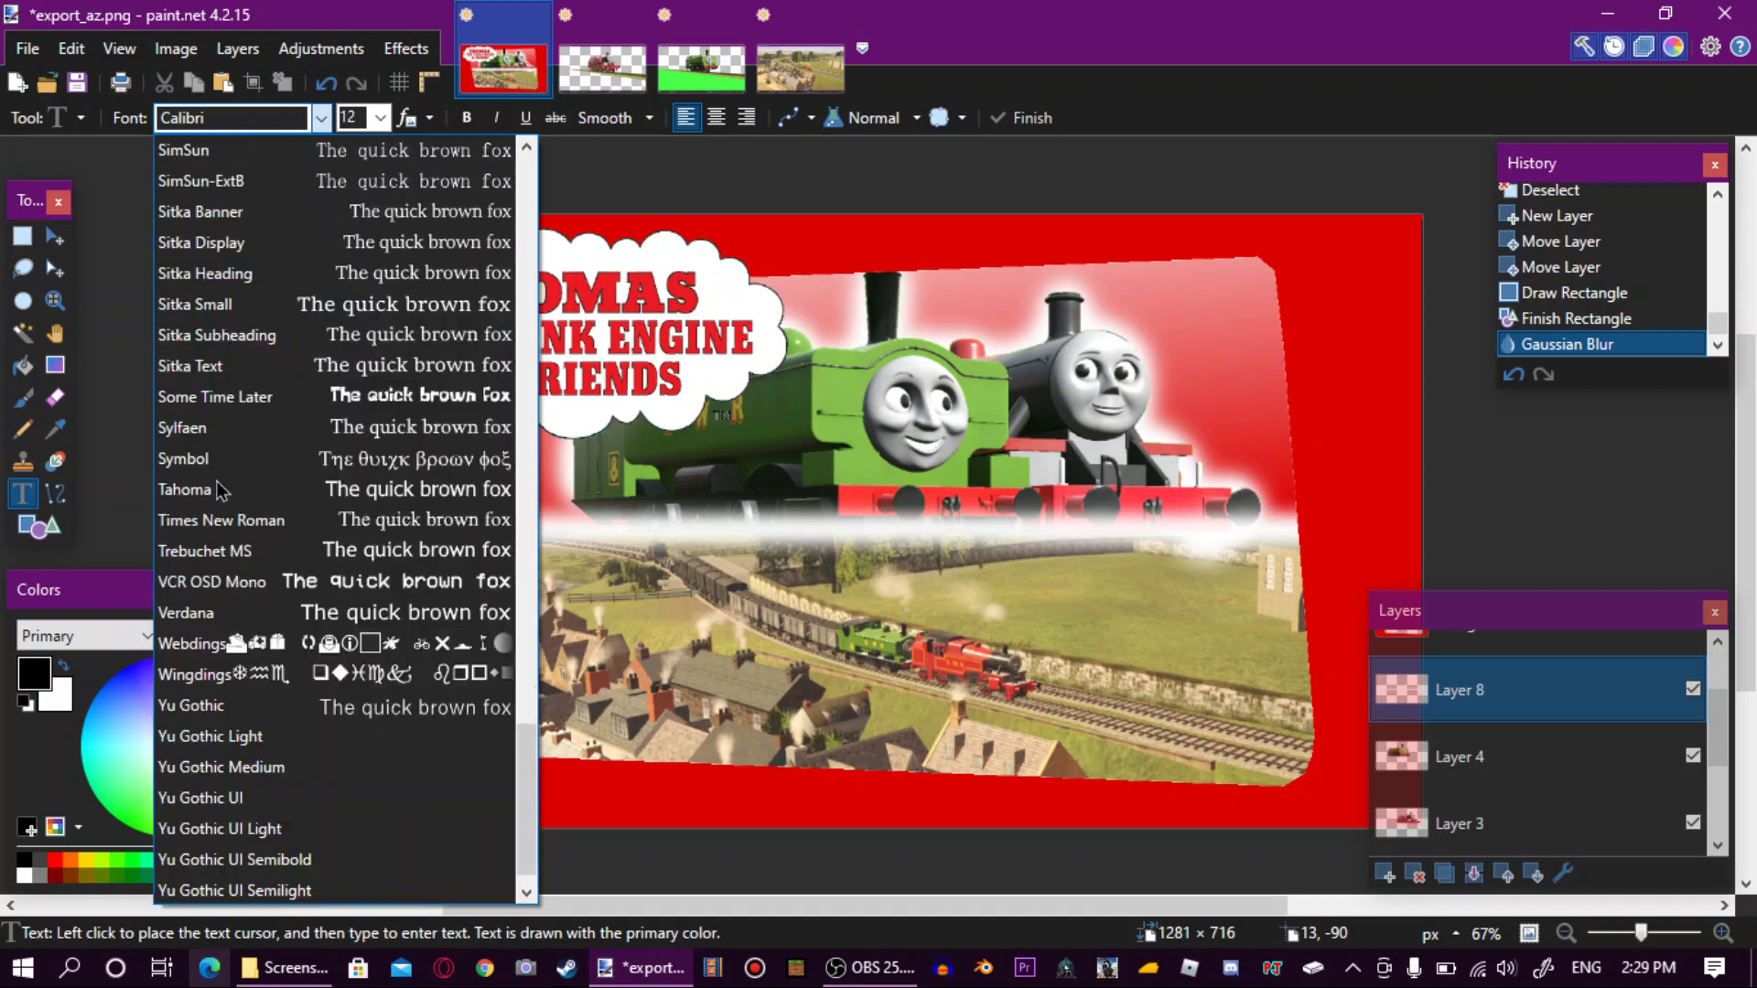
scroll(220, 490, up, 5)
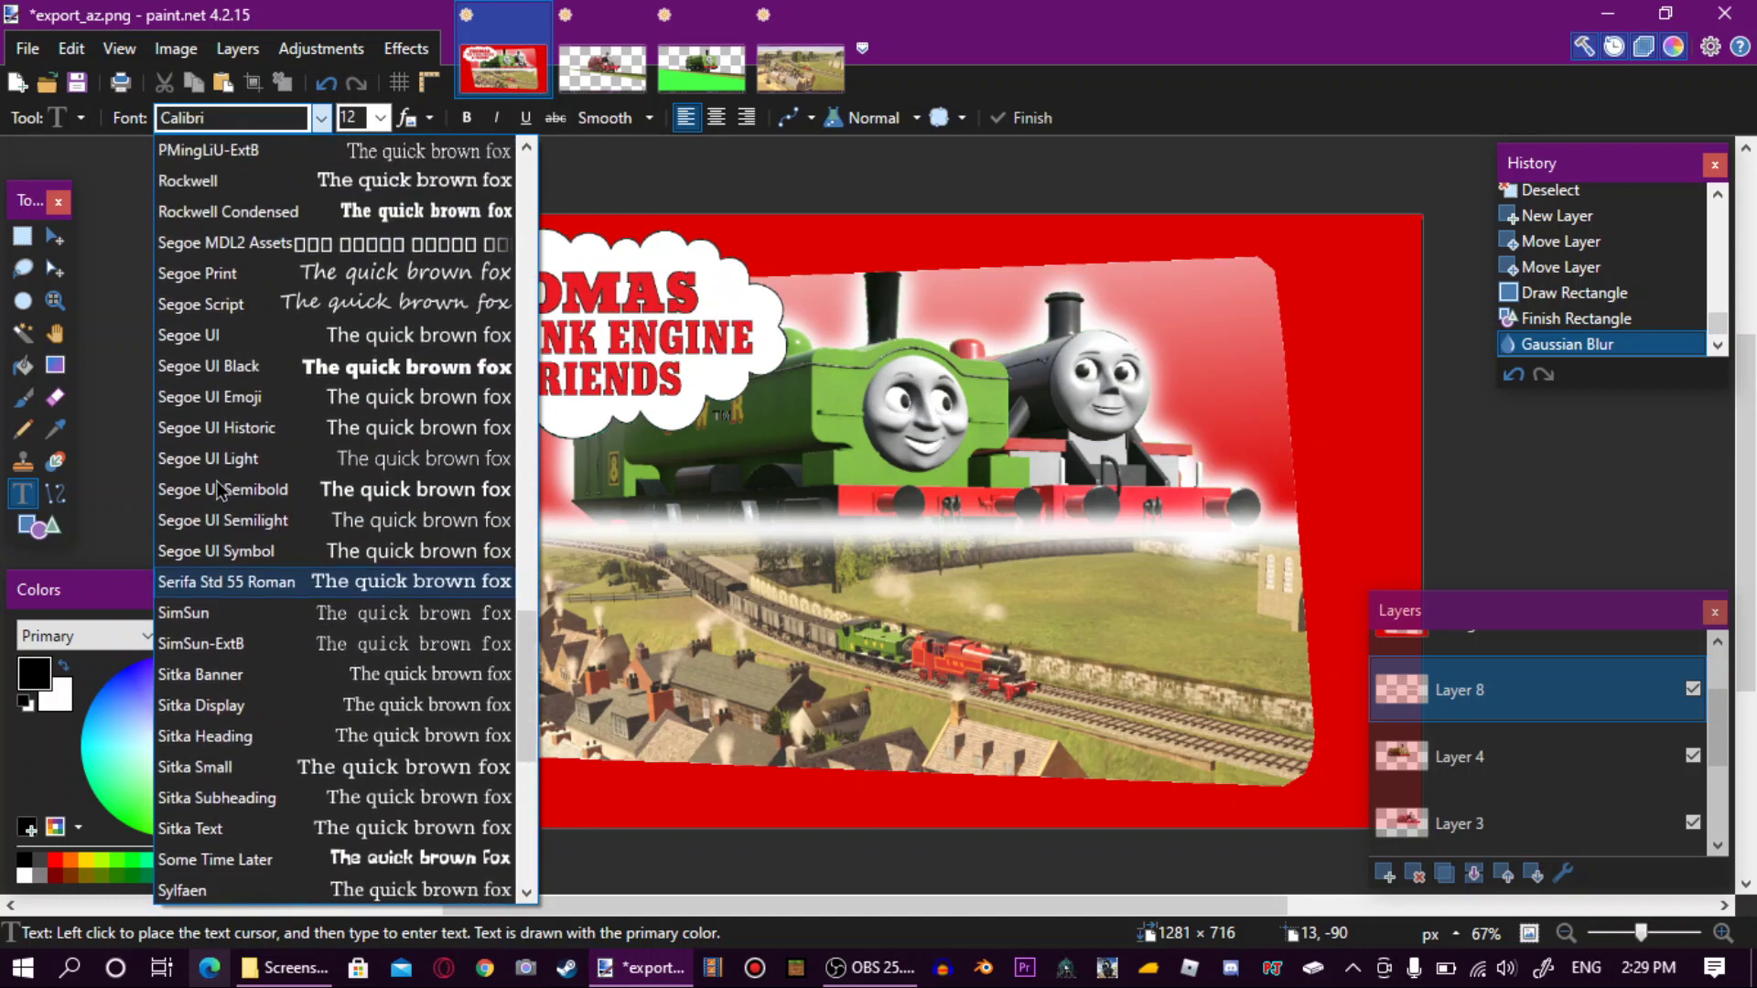
scroll(219, 489, up, 7)
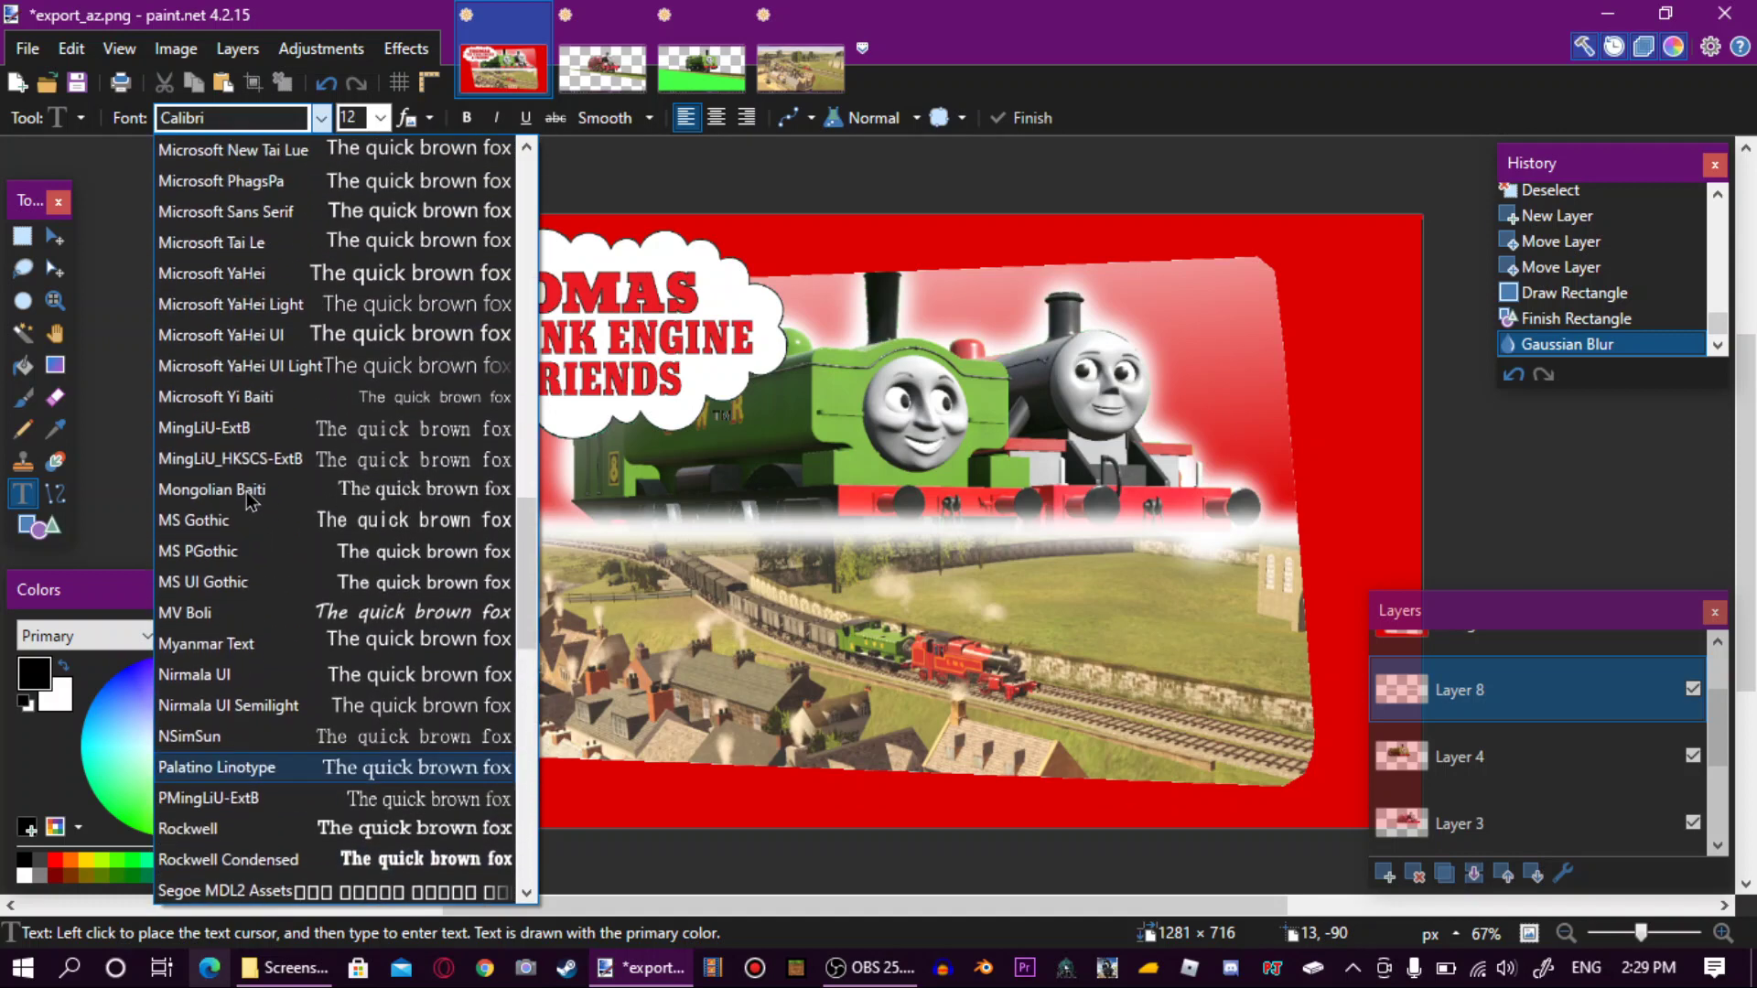
scroll(245, 492, up, 5)
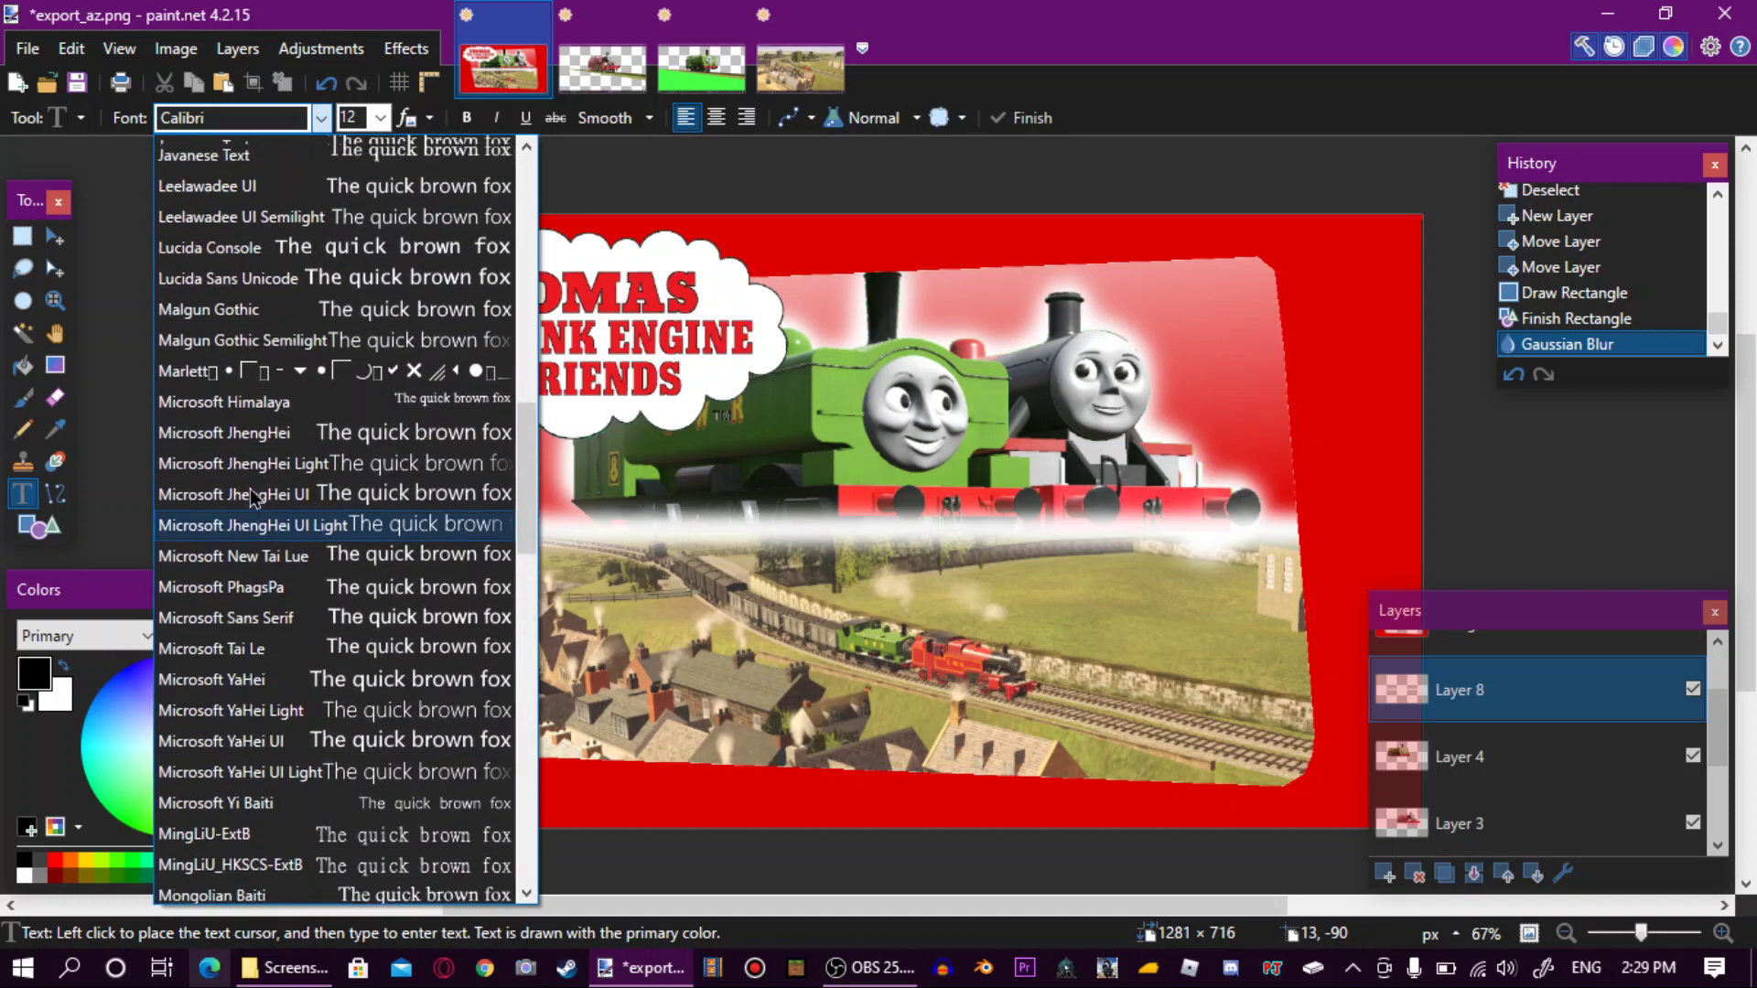
scroll(250, 488, up, 3)
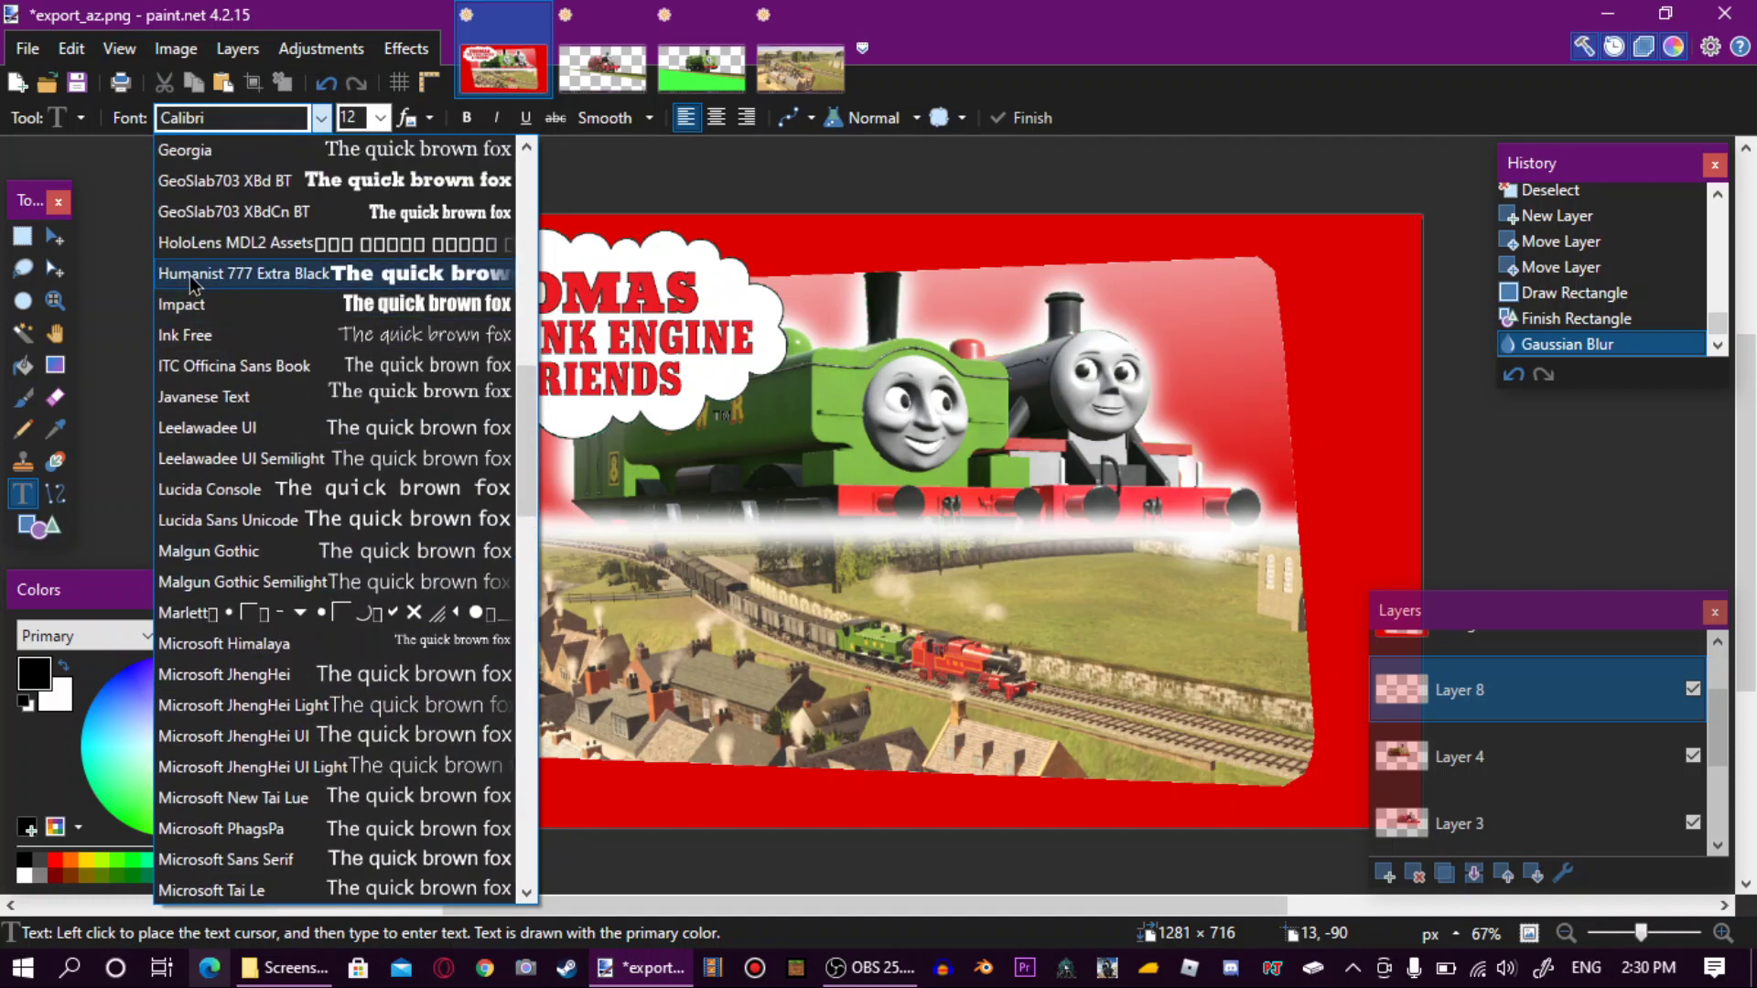
click(370, 286)
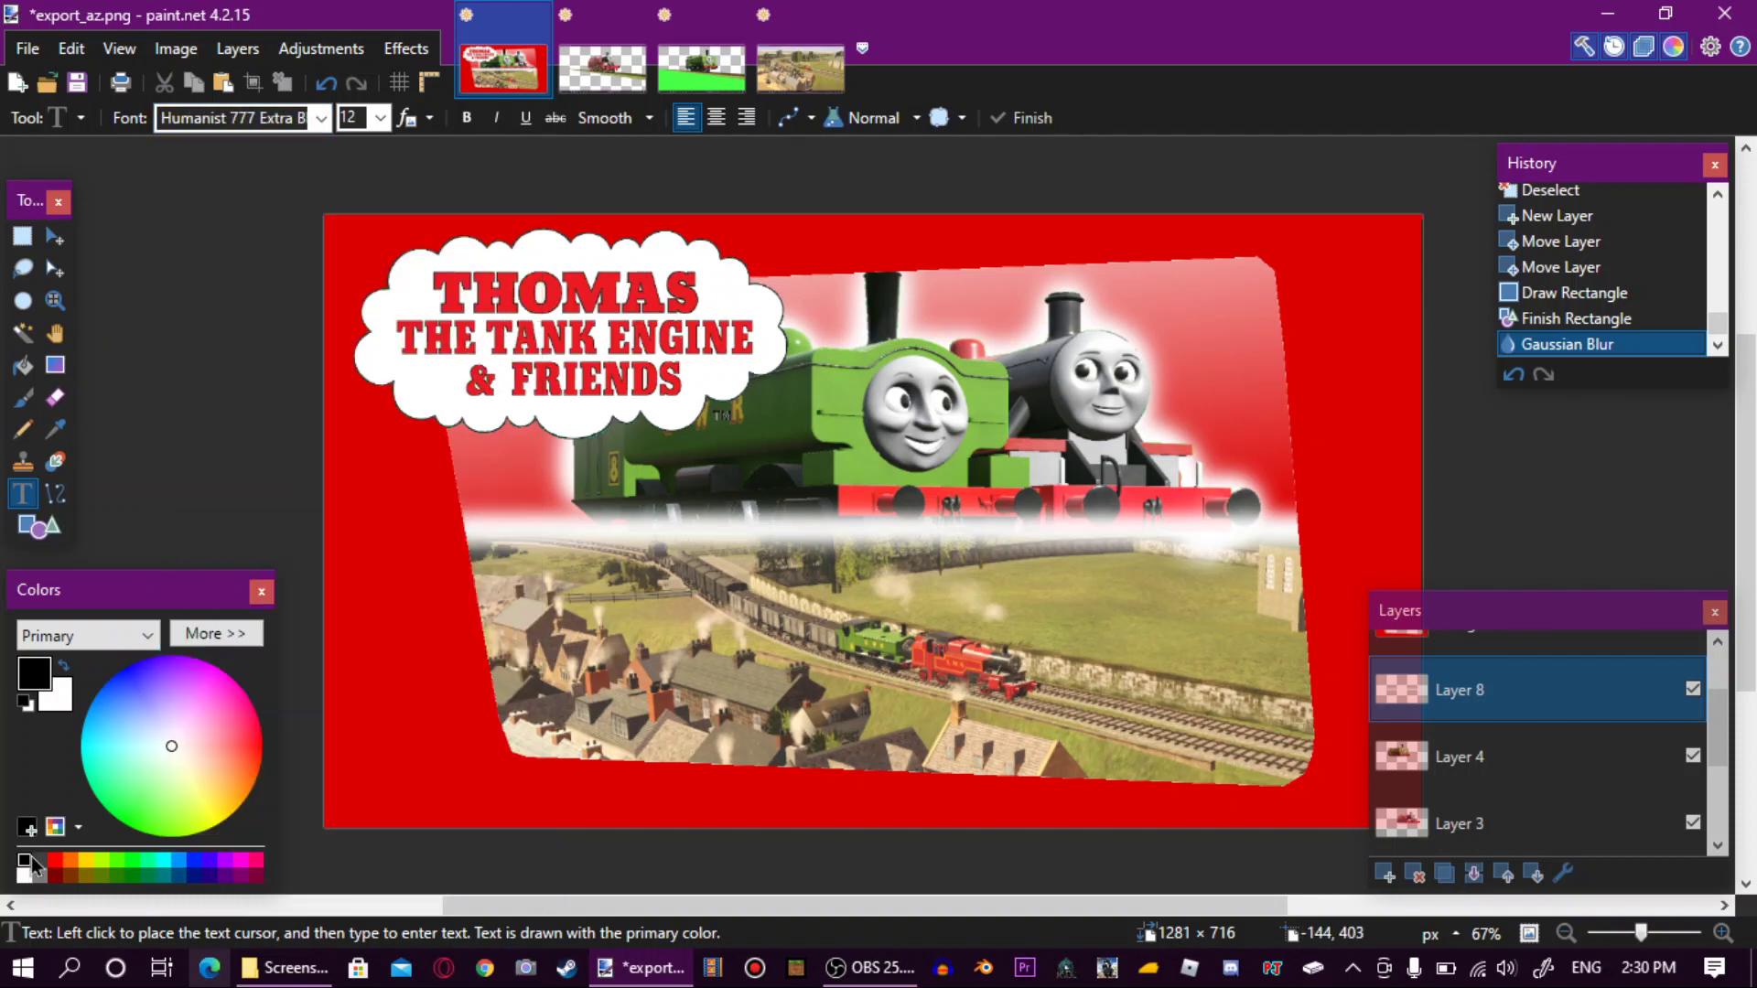
Add the black text "ARTHUR & DUCK" at size 22 on Layer 8, just below the cloud logo and above the white divider.
click(492, 487)
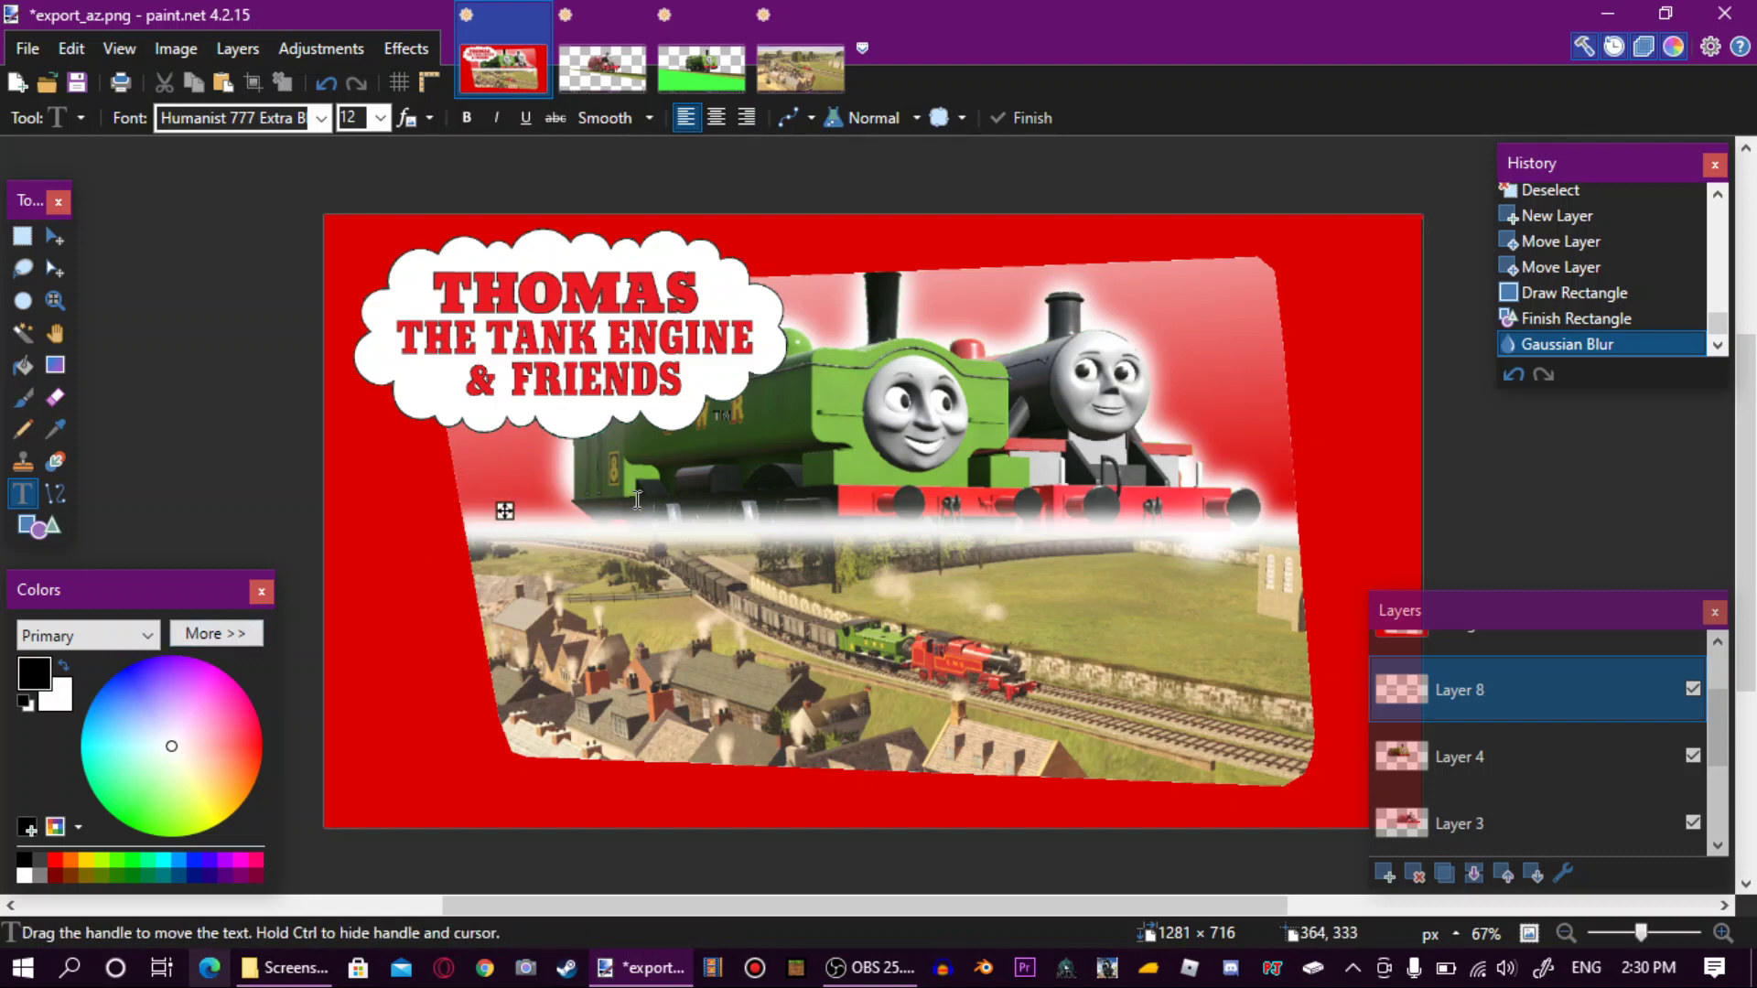
text(ARTHUR)
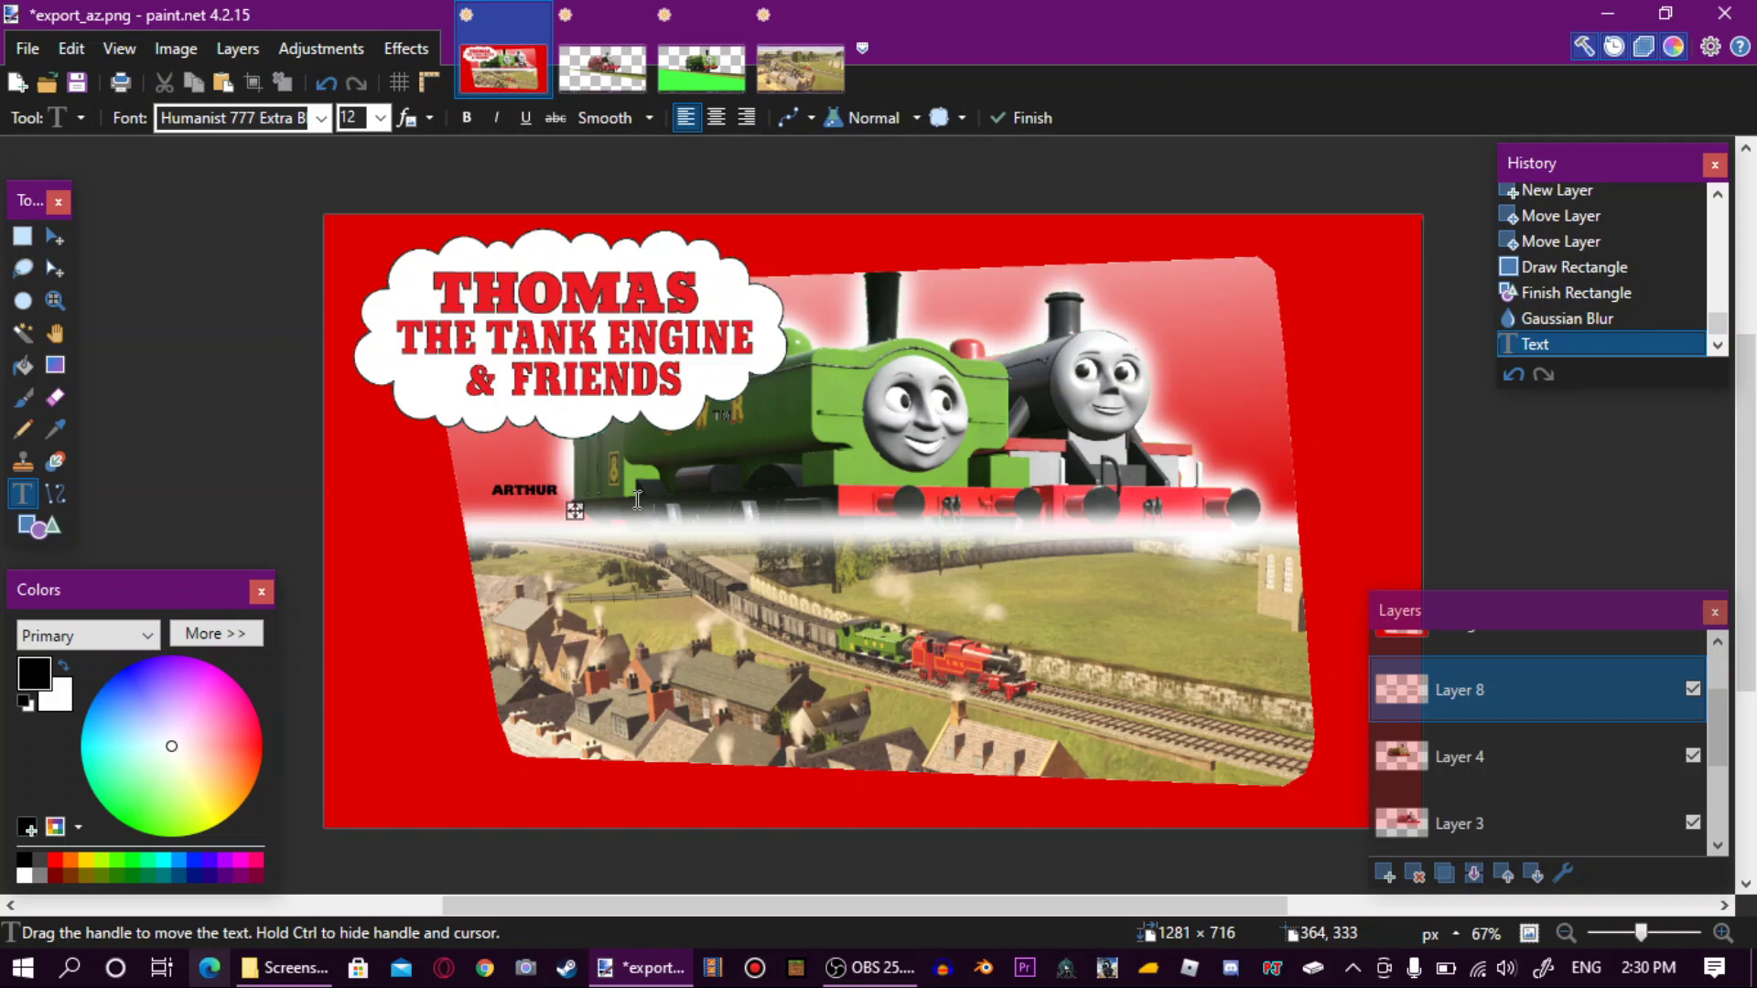
text( & DUCK)
click(379, 118)
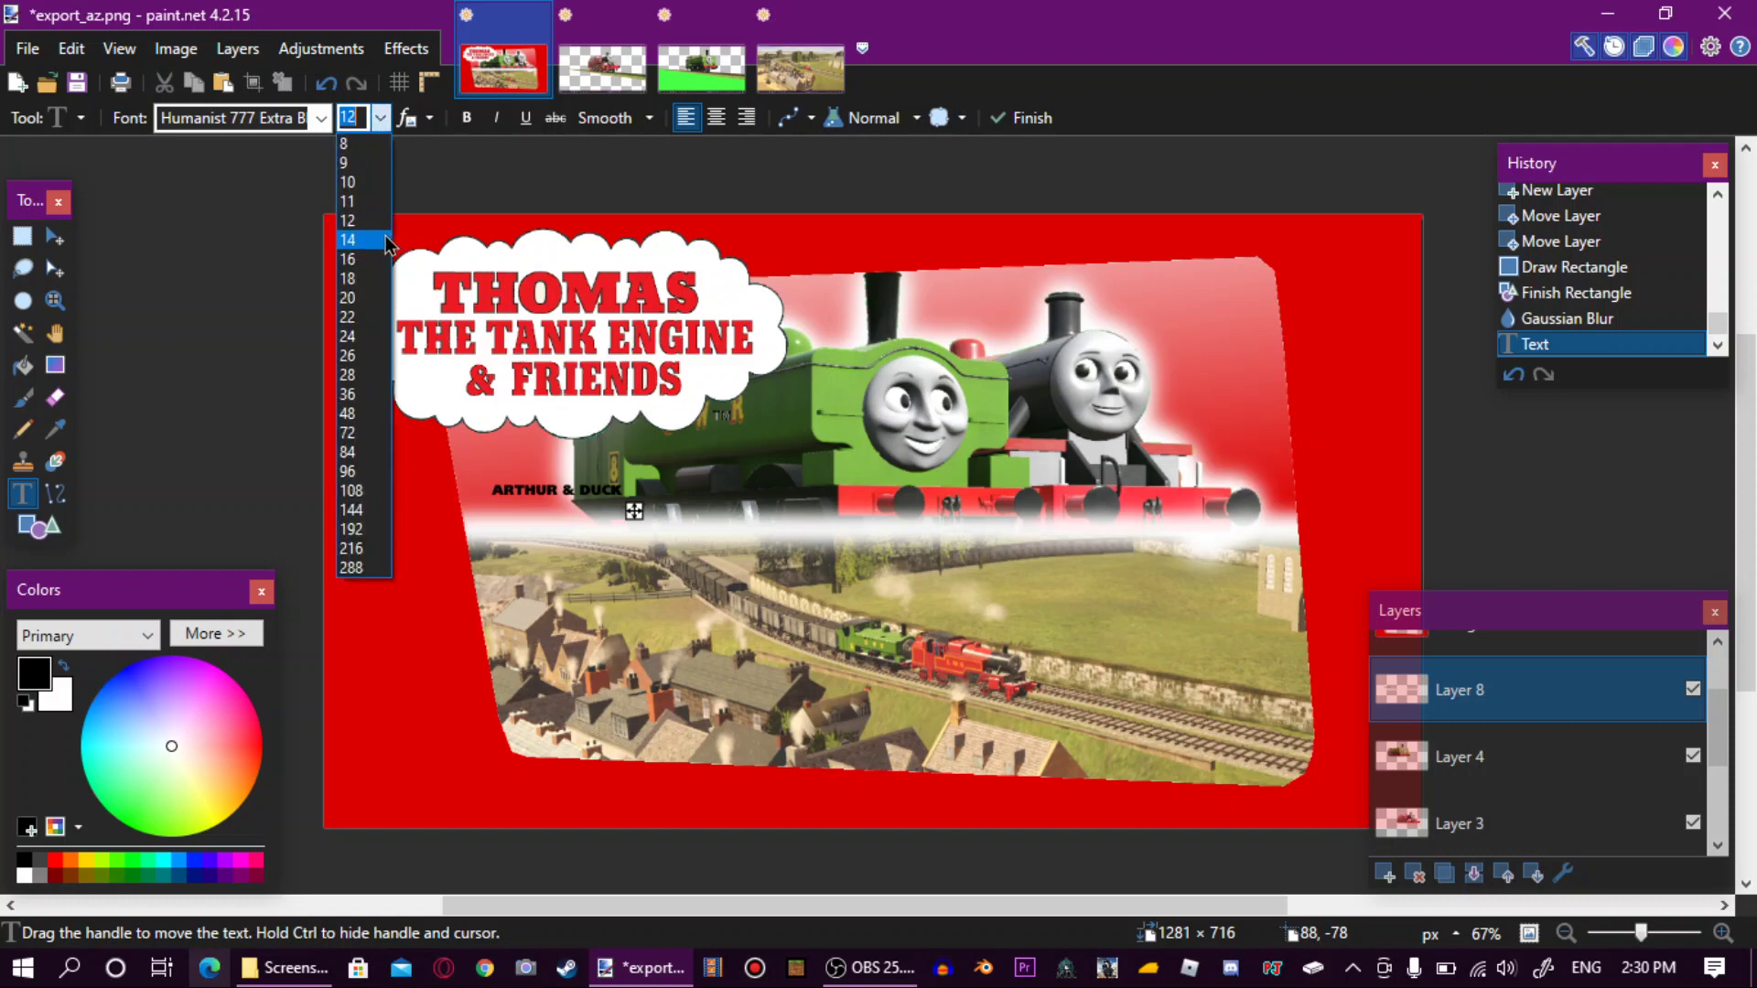
click(371, 317)
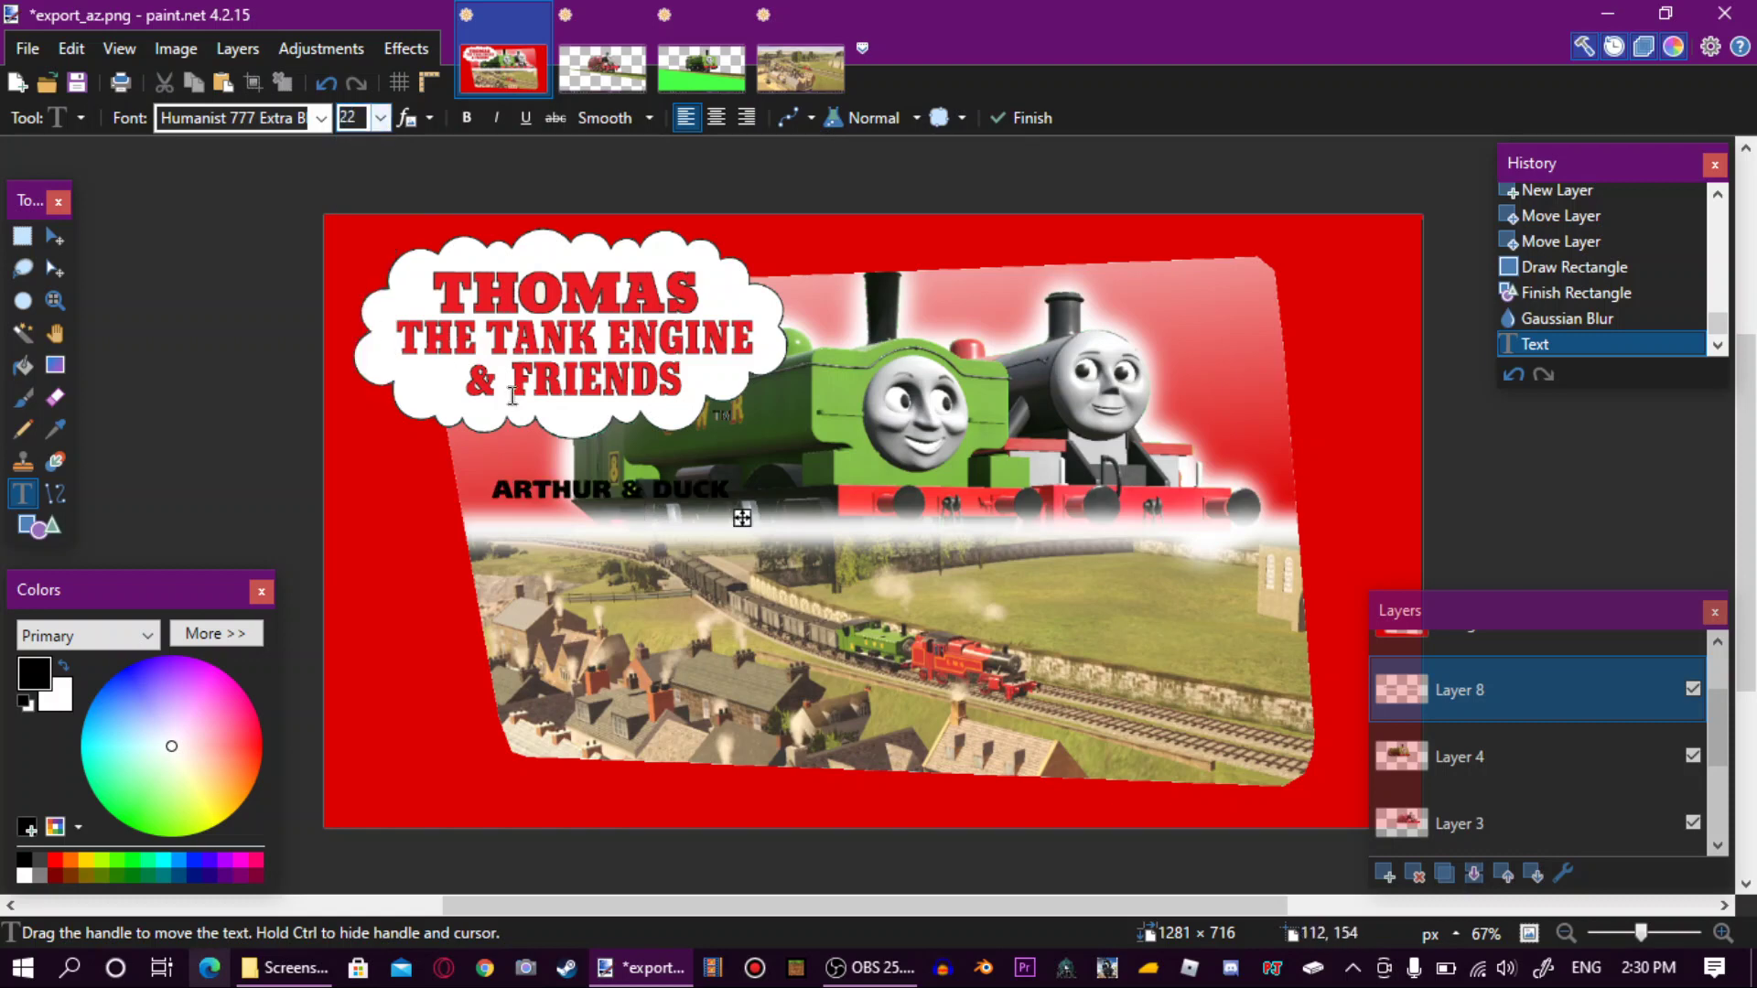
mouse_move(742, 518)
mouse_down()
mouse_move(694, 504)
mouse_move(748, 508)
mouse_up()
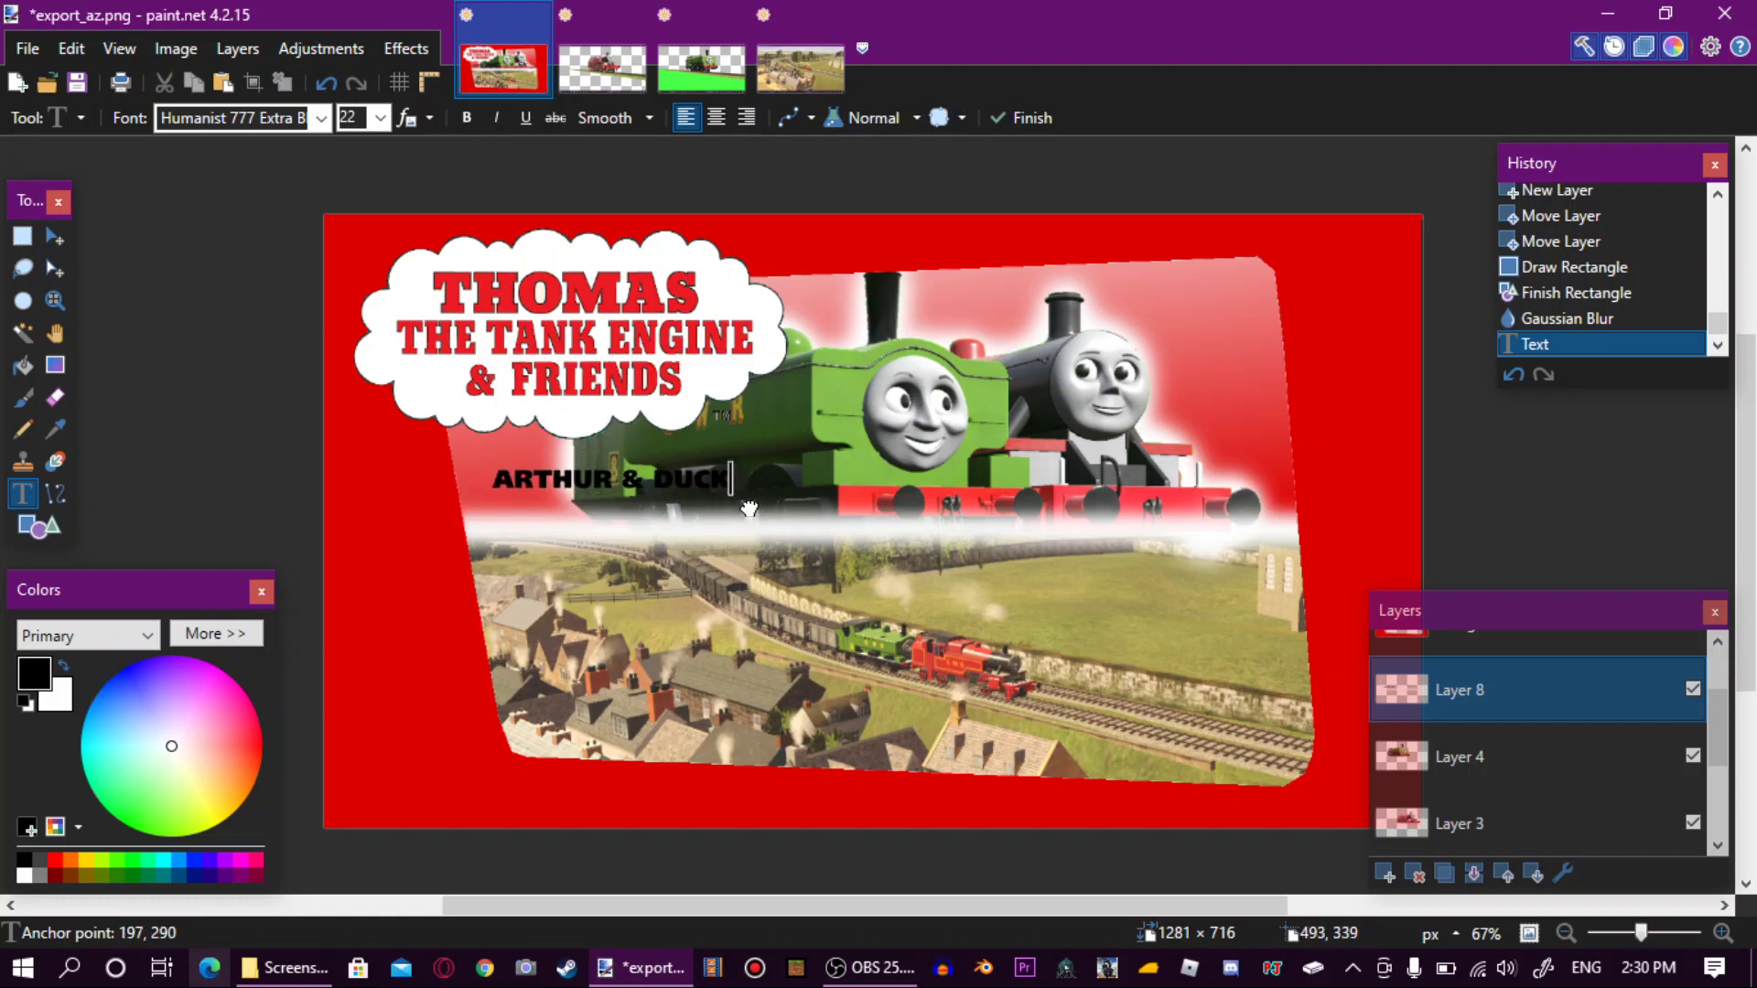
drag(748, 508, 747, 505)
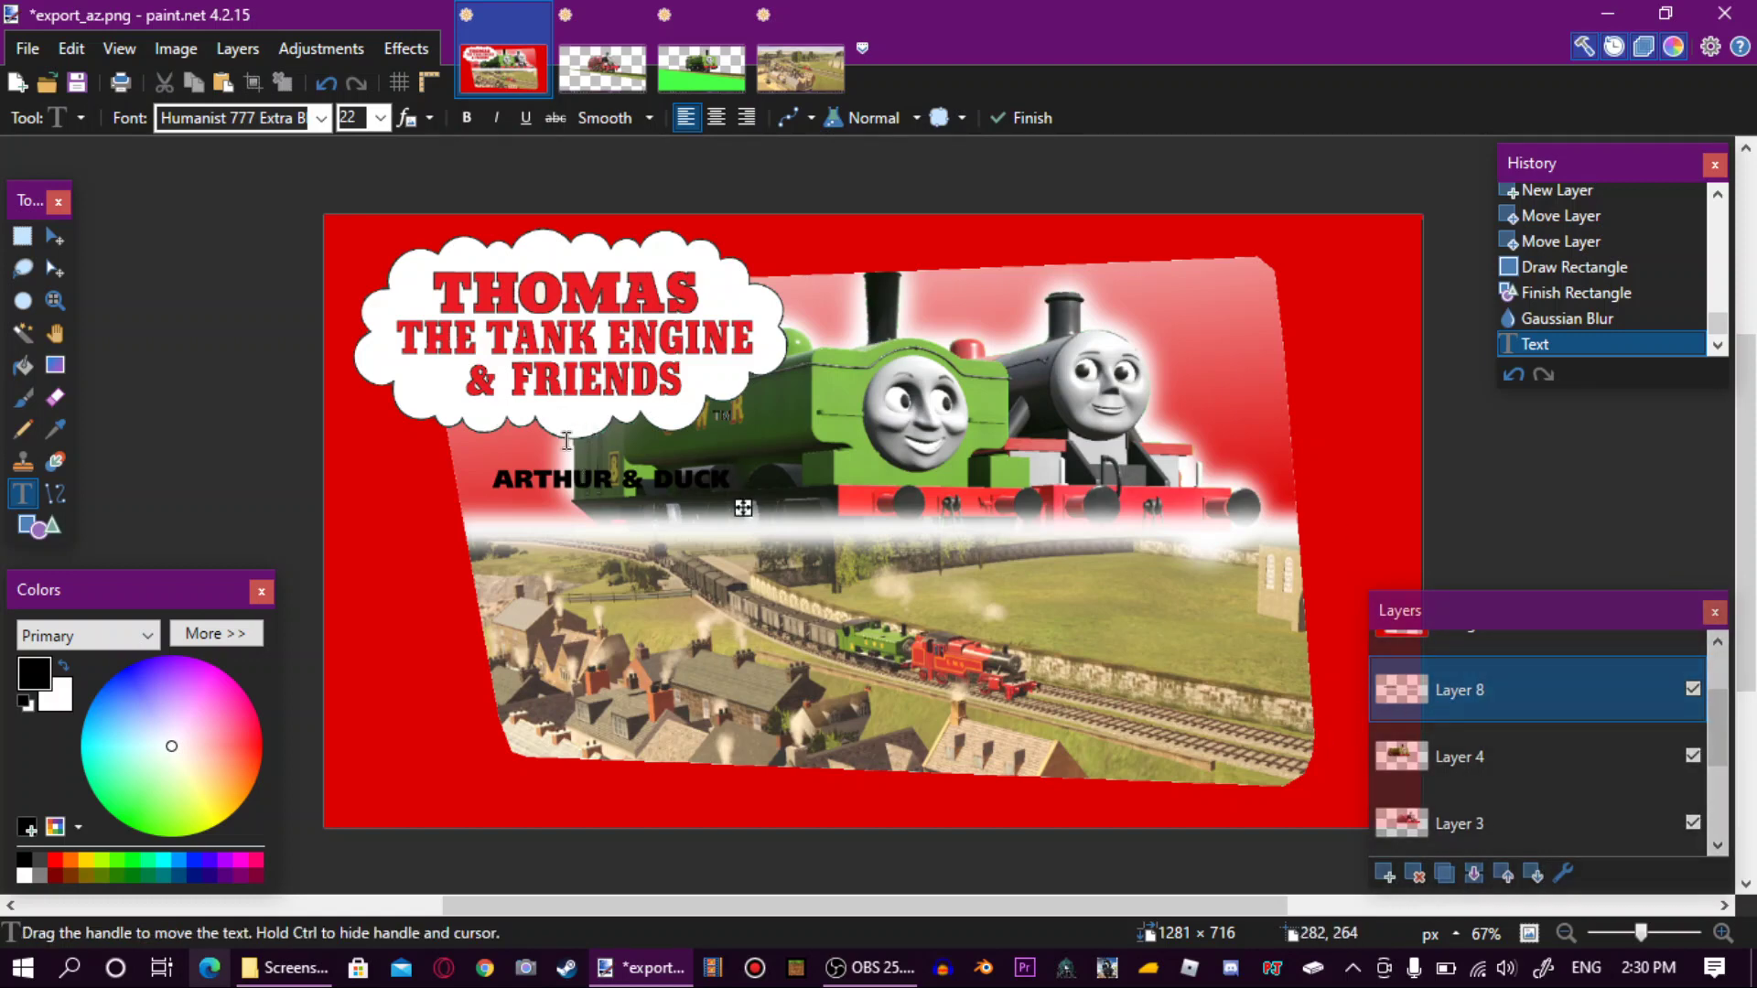
Add a yellow size 22 copy of "ARTHUR & DUCK", slightly offset over the black text for a drop-shadow look.
click(503, 404)
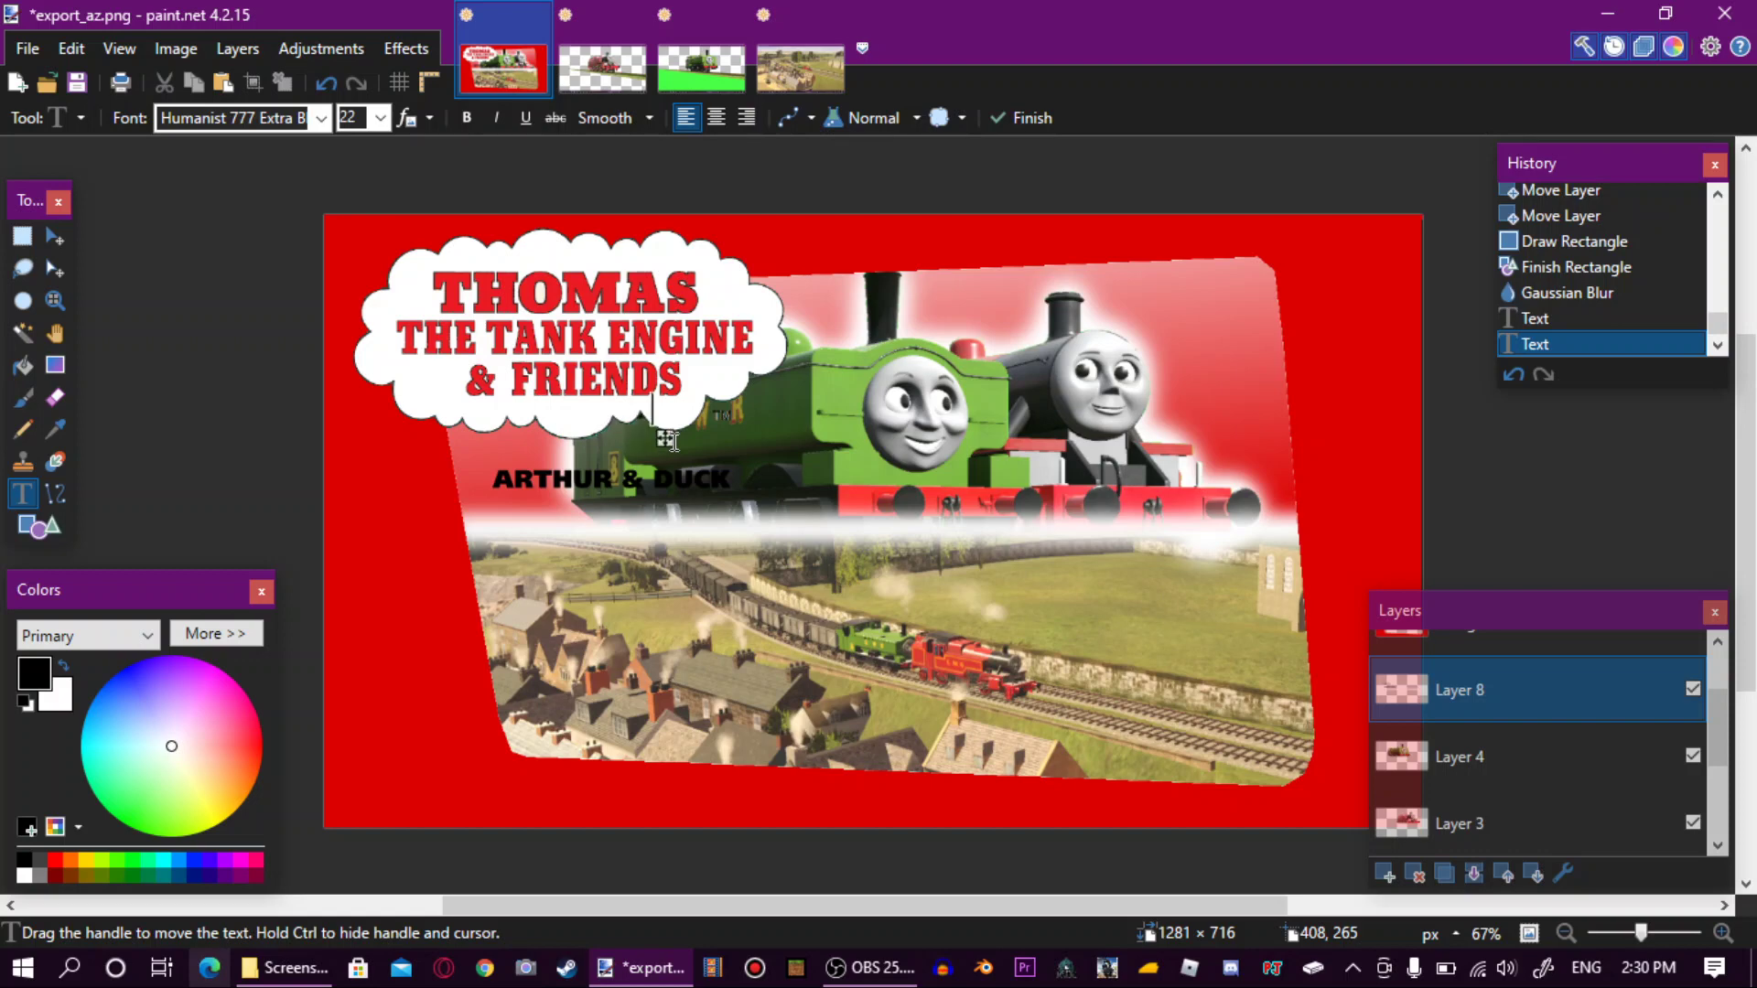
text(CK)
drag(757, 439, 746, 476)
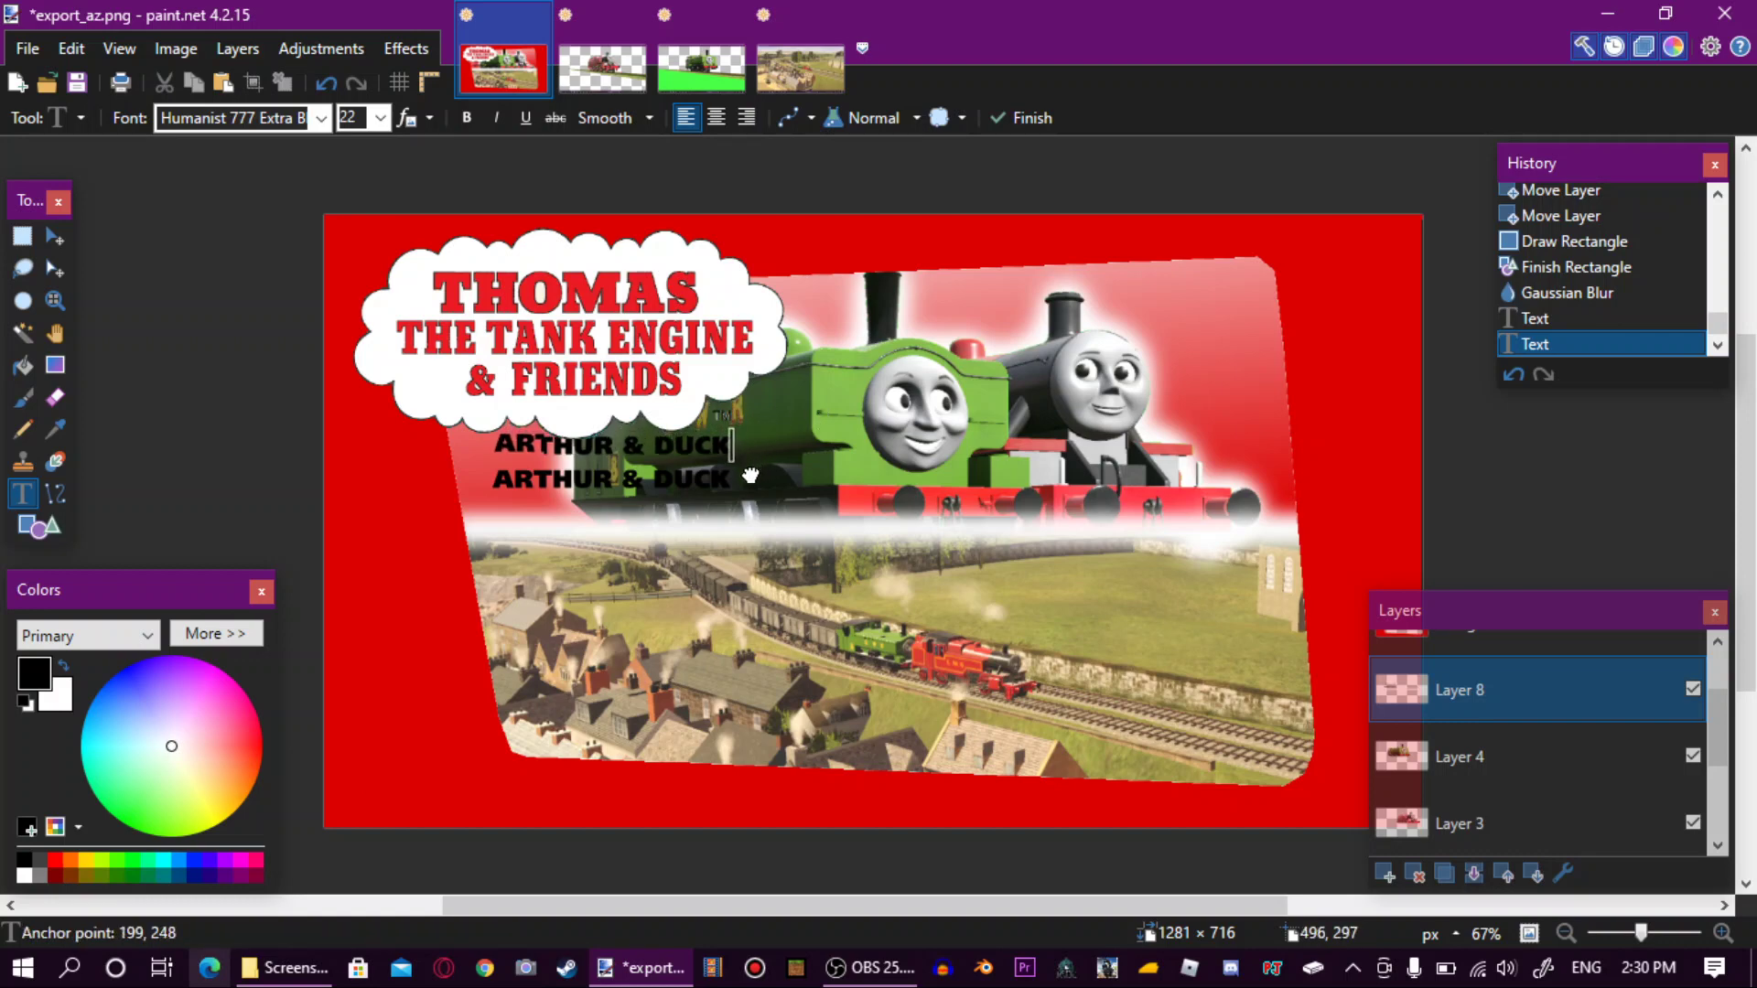
click(85, 860)
drag(742, 472, 742, 504)
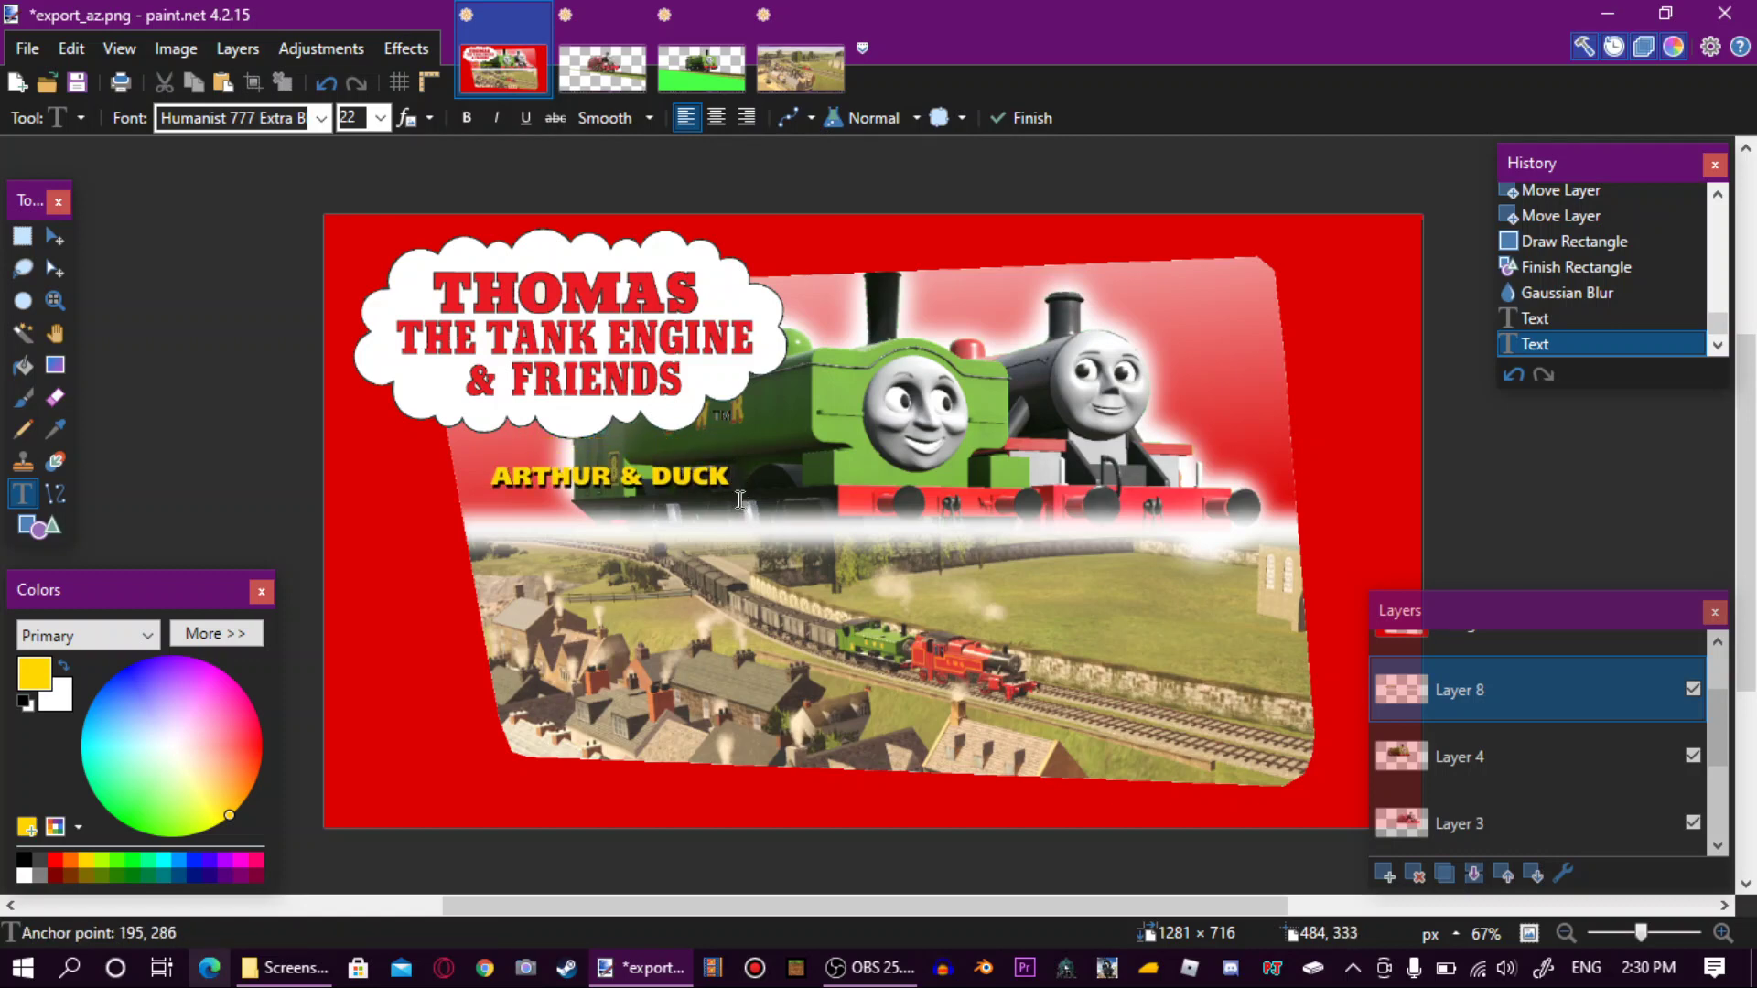
Add a black "WRITTEN BY" credit with the author's username at size 18, directly beneath the "ARTHUR & DUCK" title.
click(494, 530)
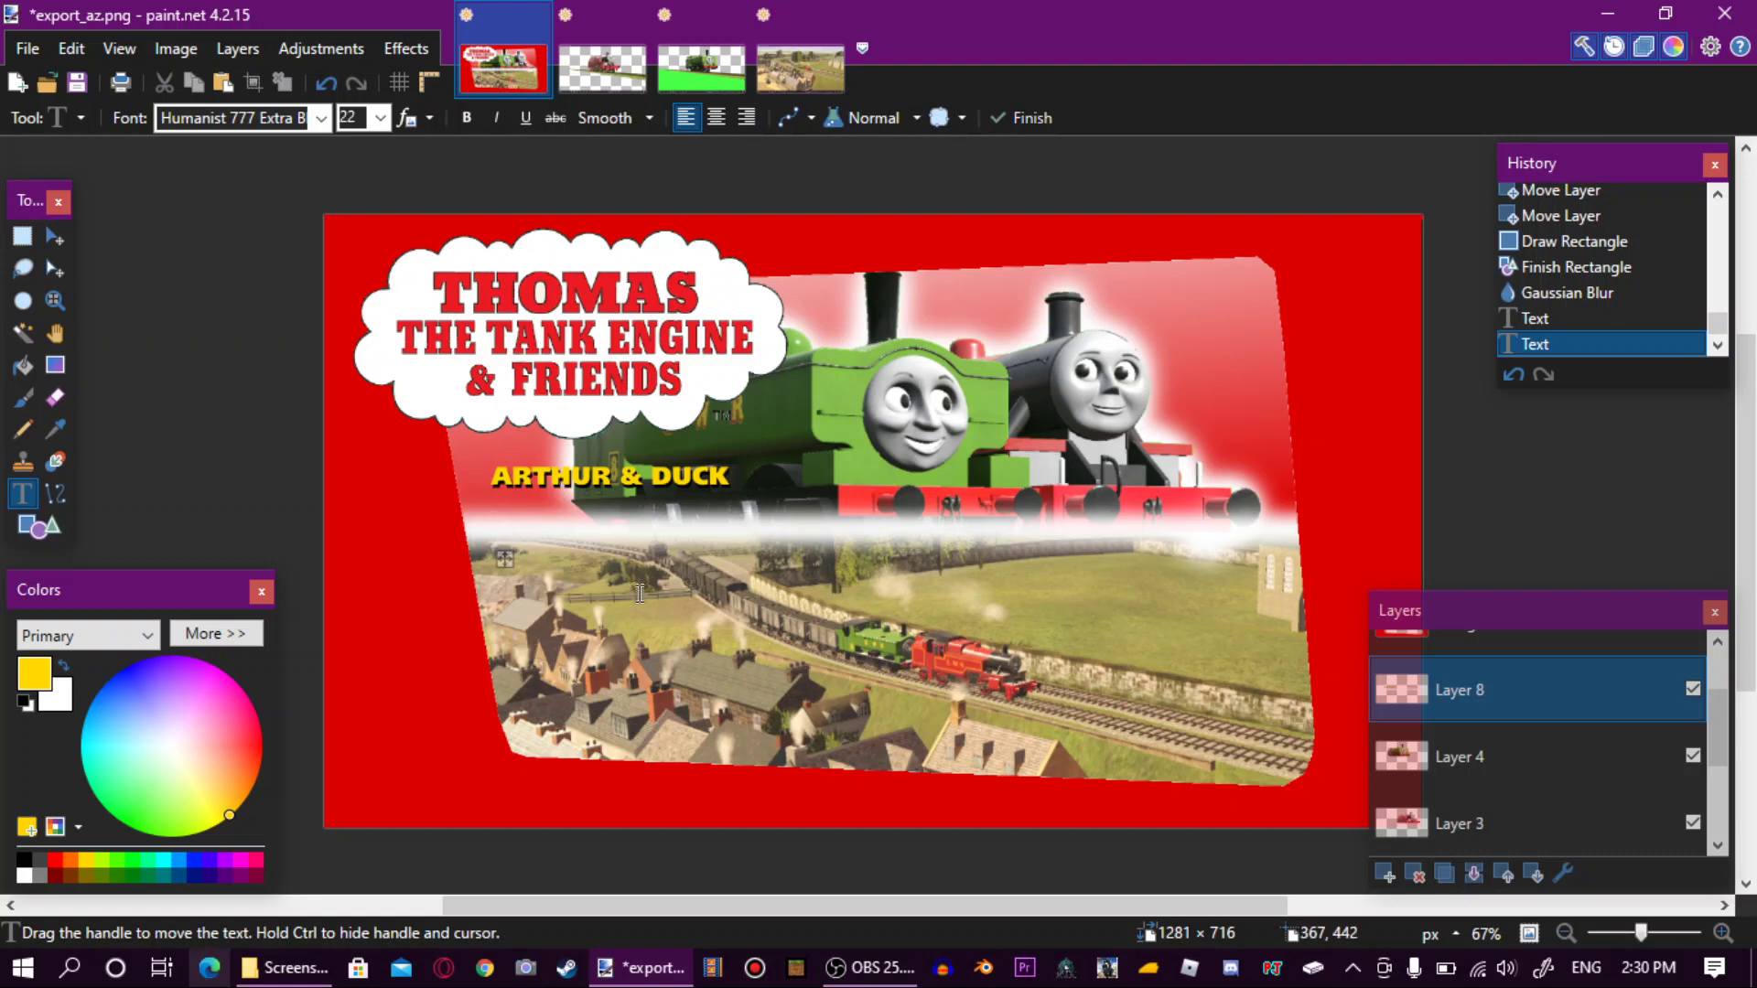
text(WR)
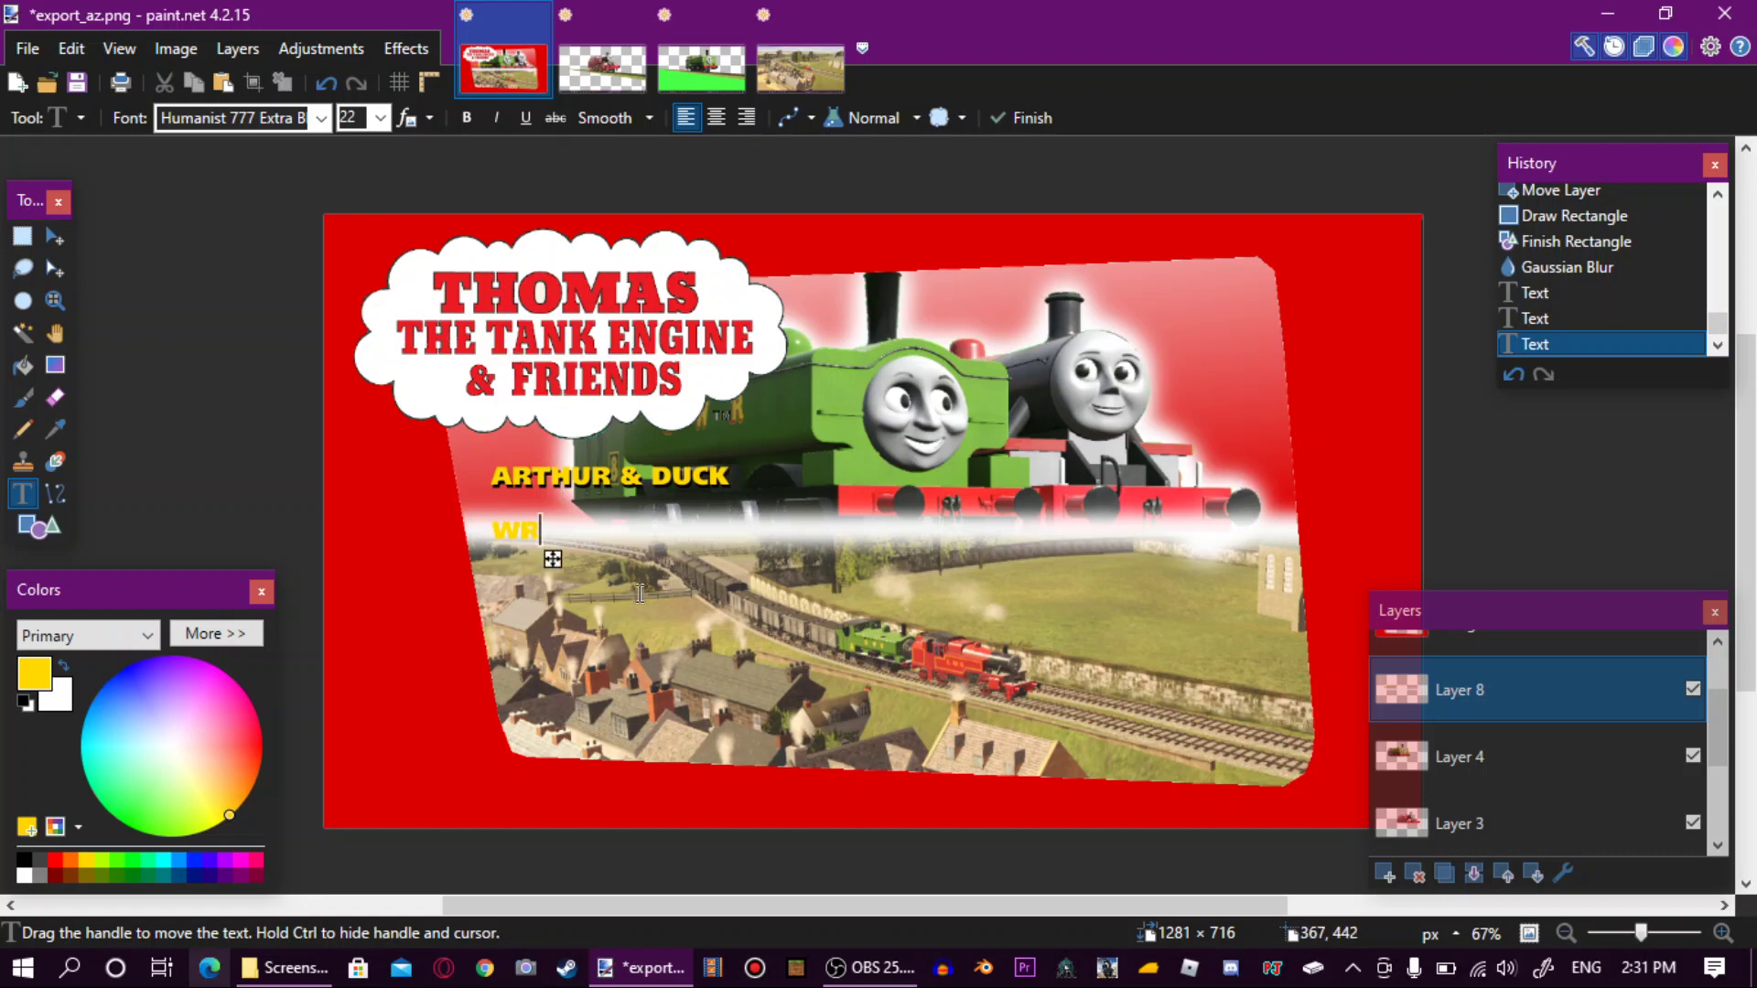
text(ITTEN)
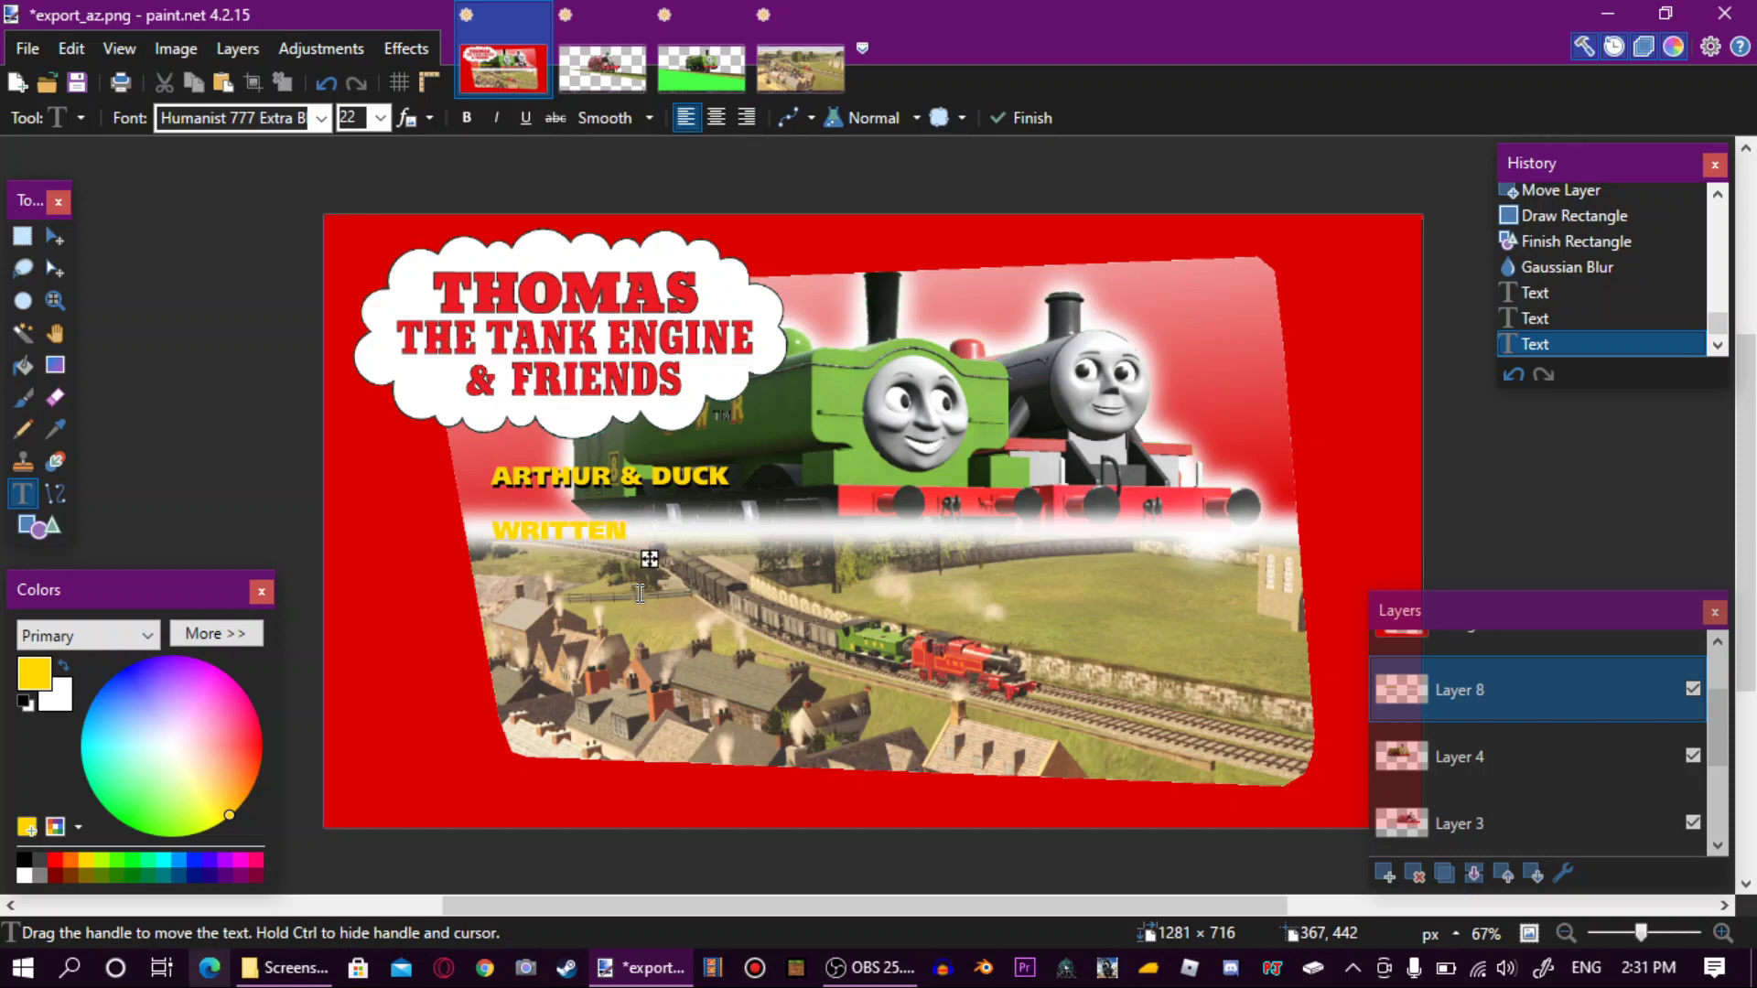
text( BY LMSA)
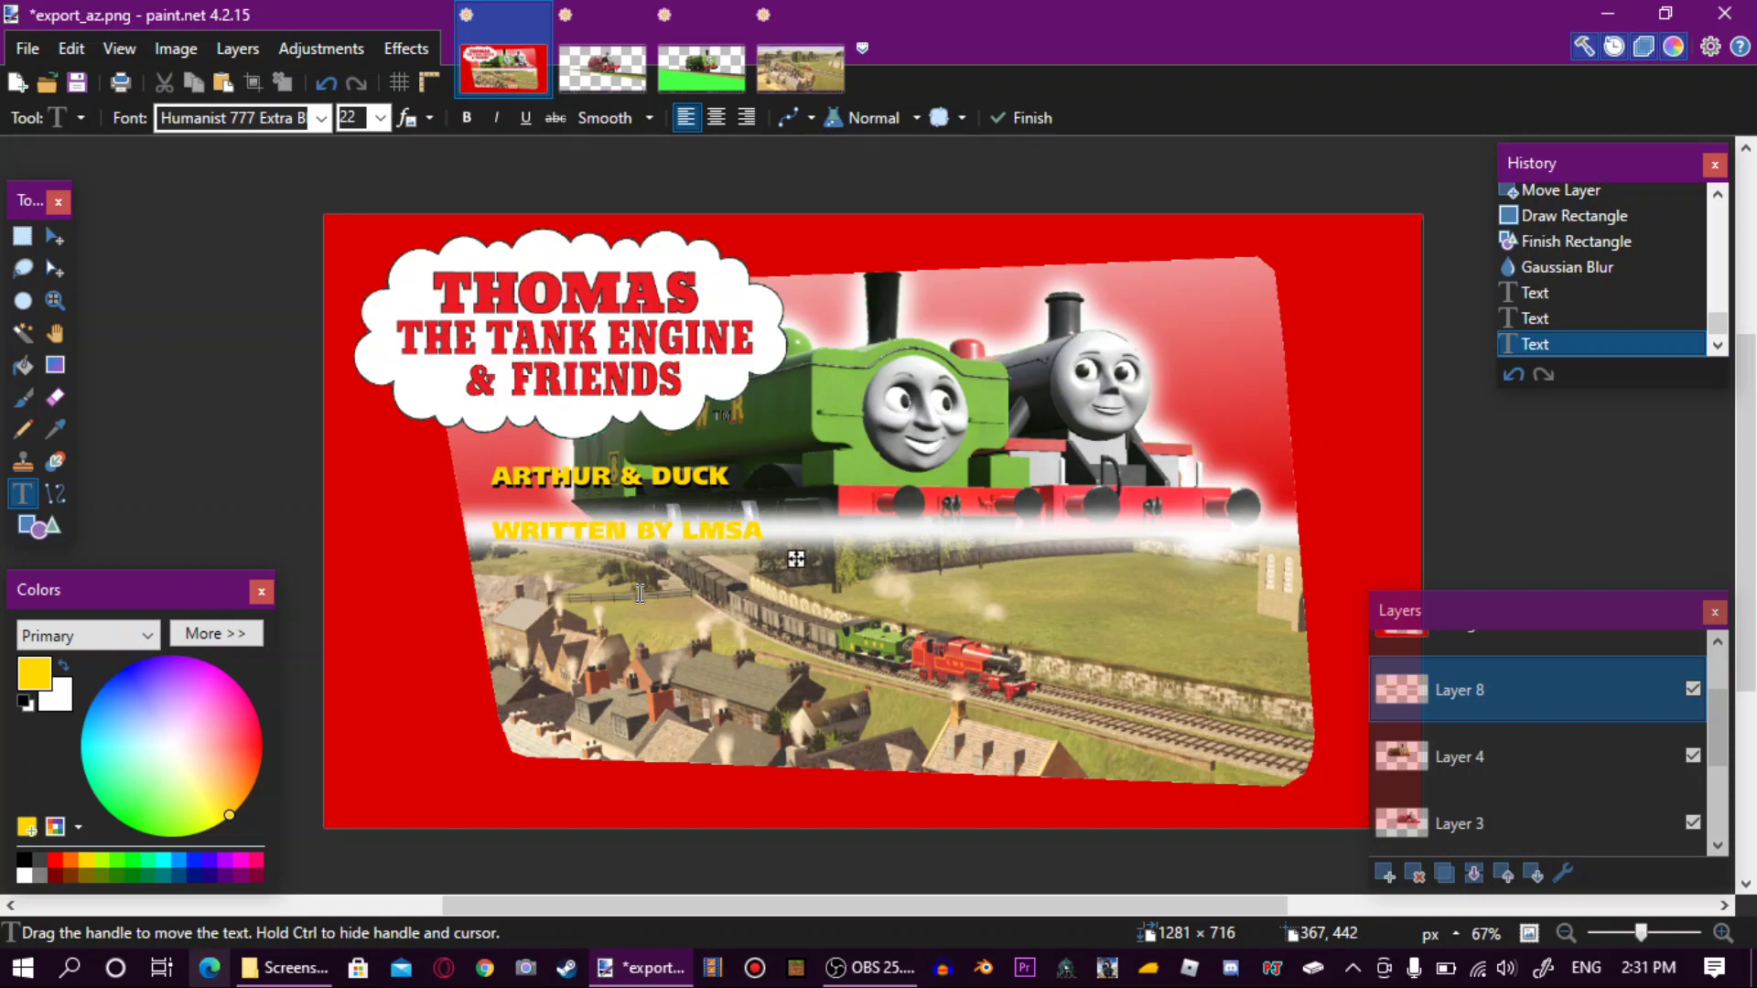
text(RTHUR7)
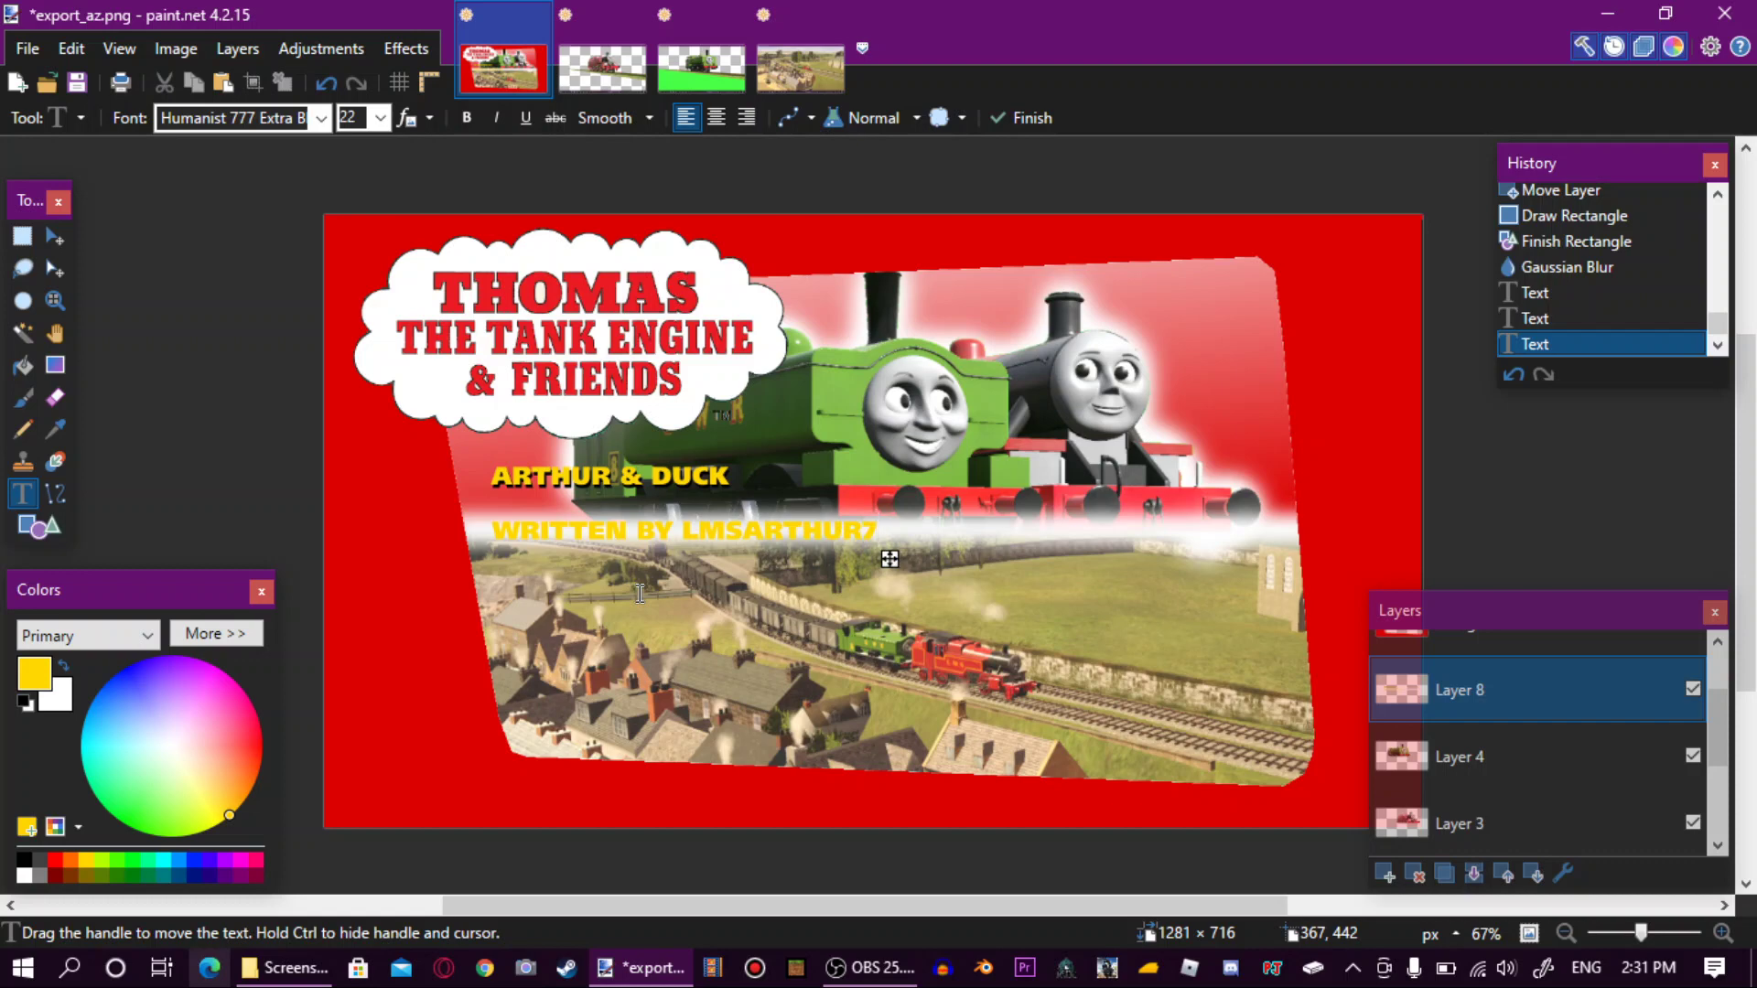
click(26, 861)
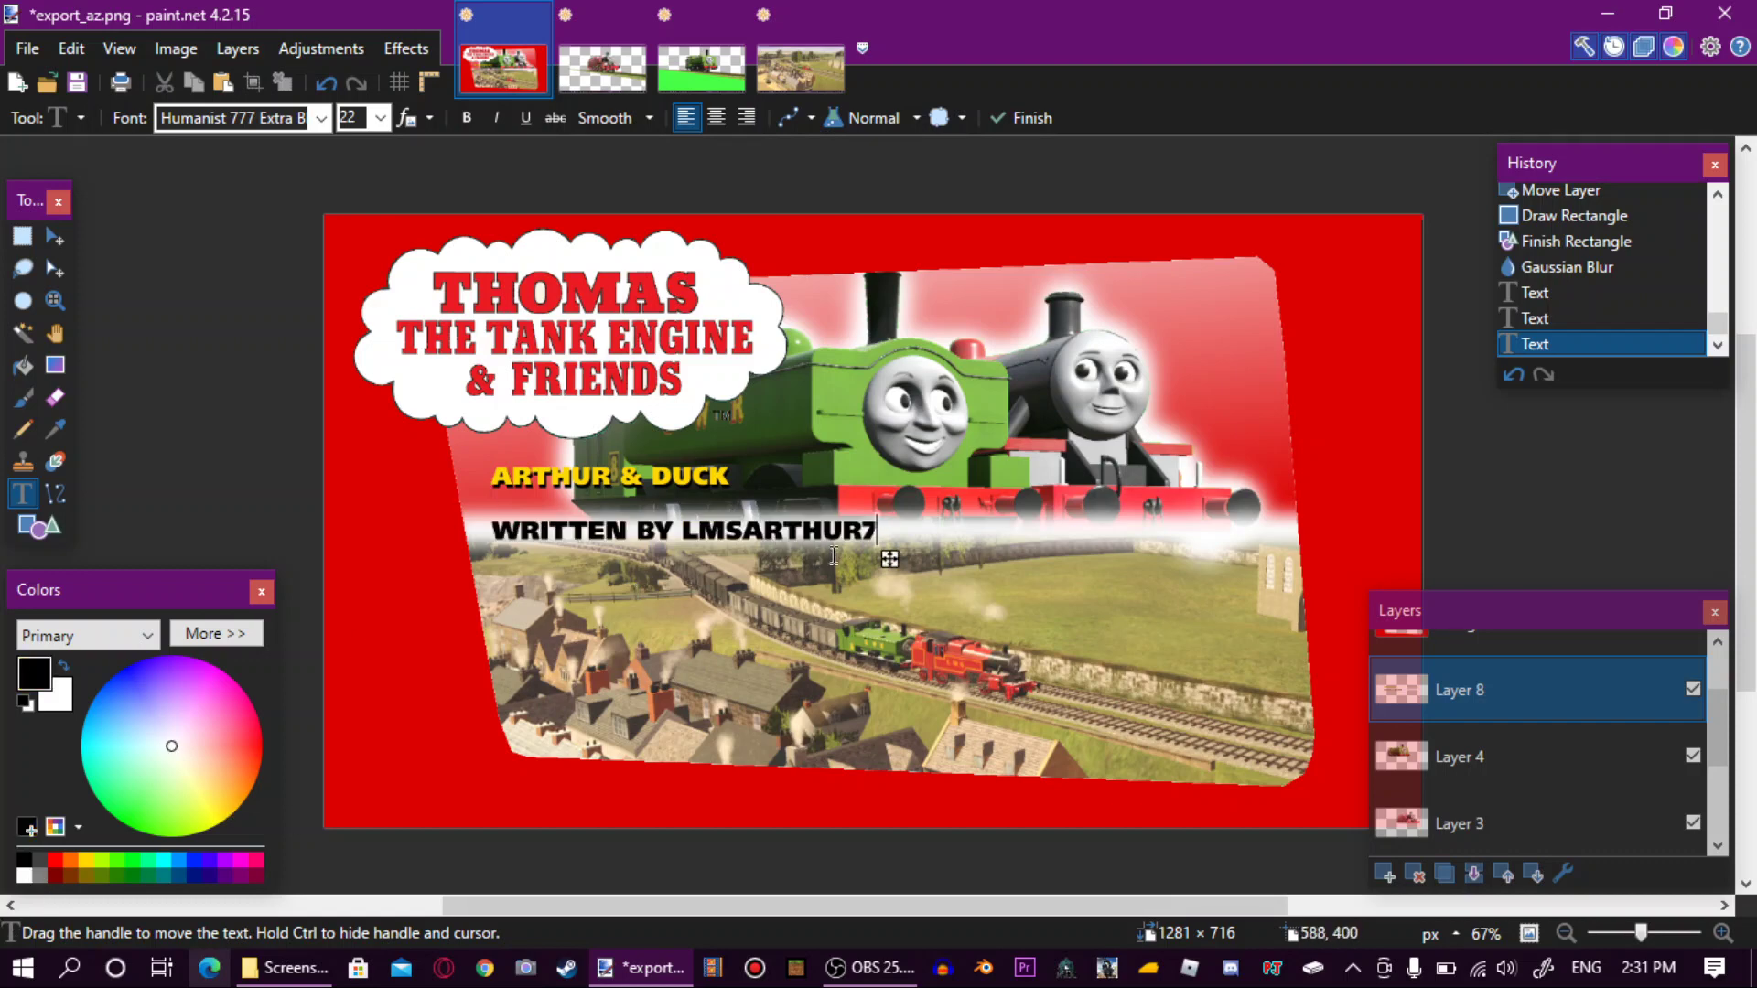
click(379, 118)
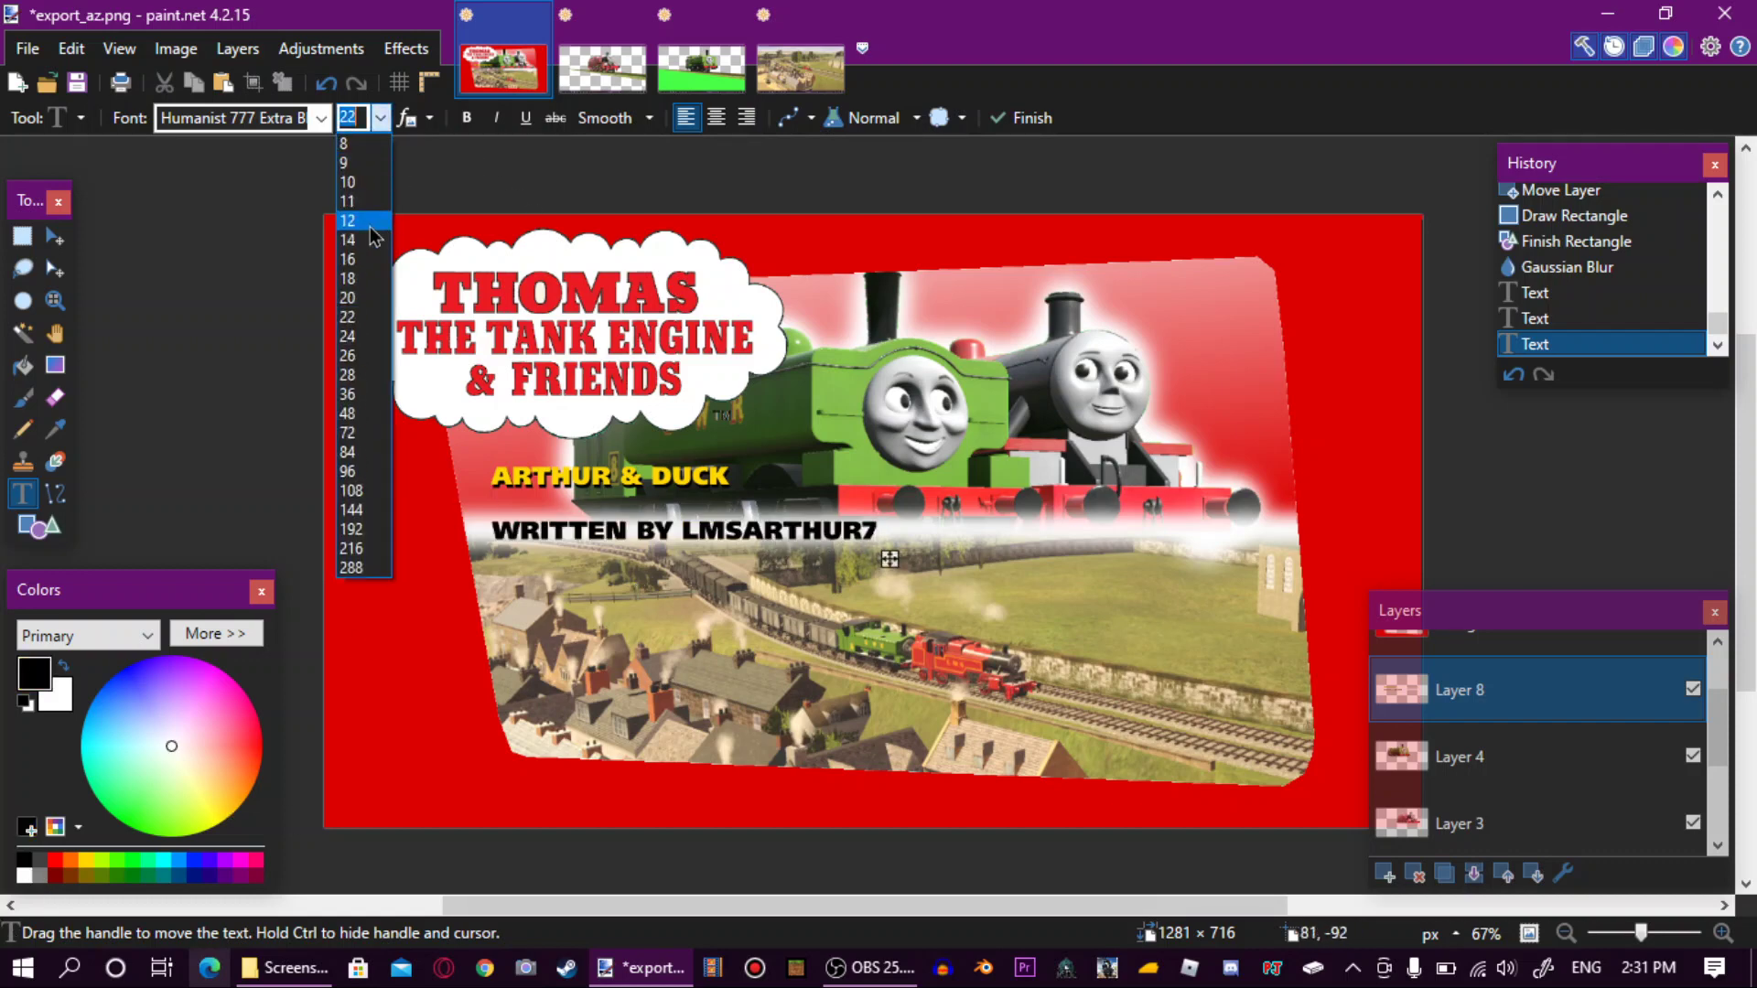
click(352, 278)
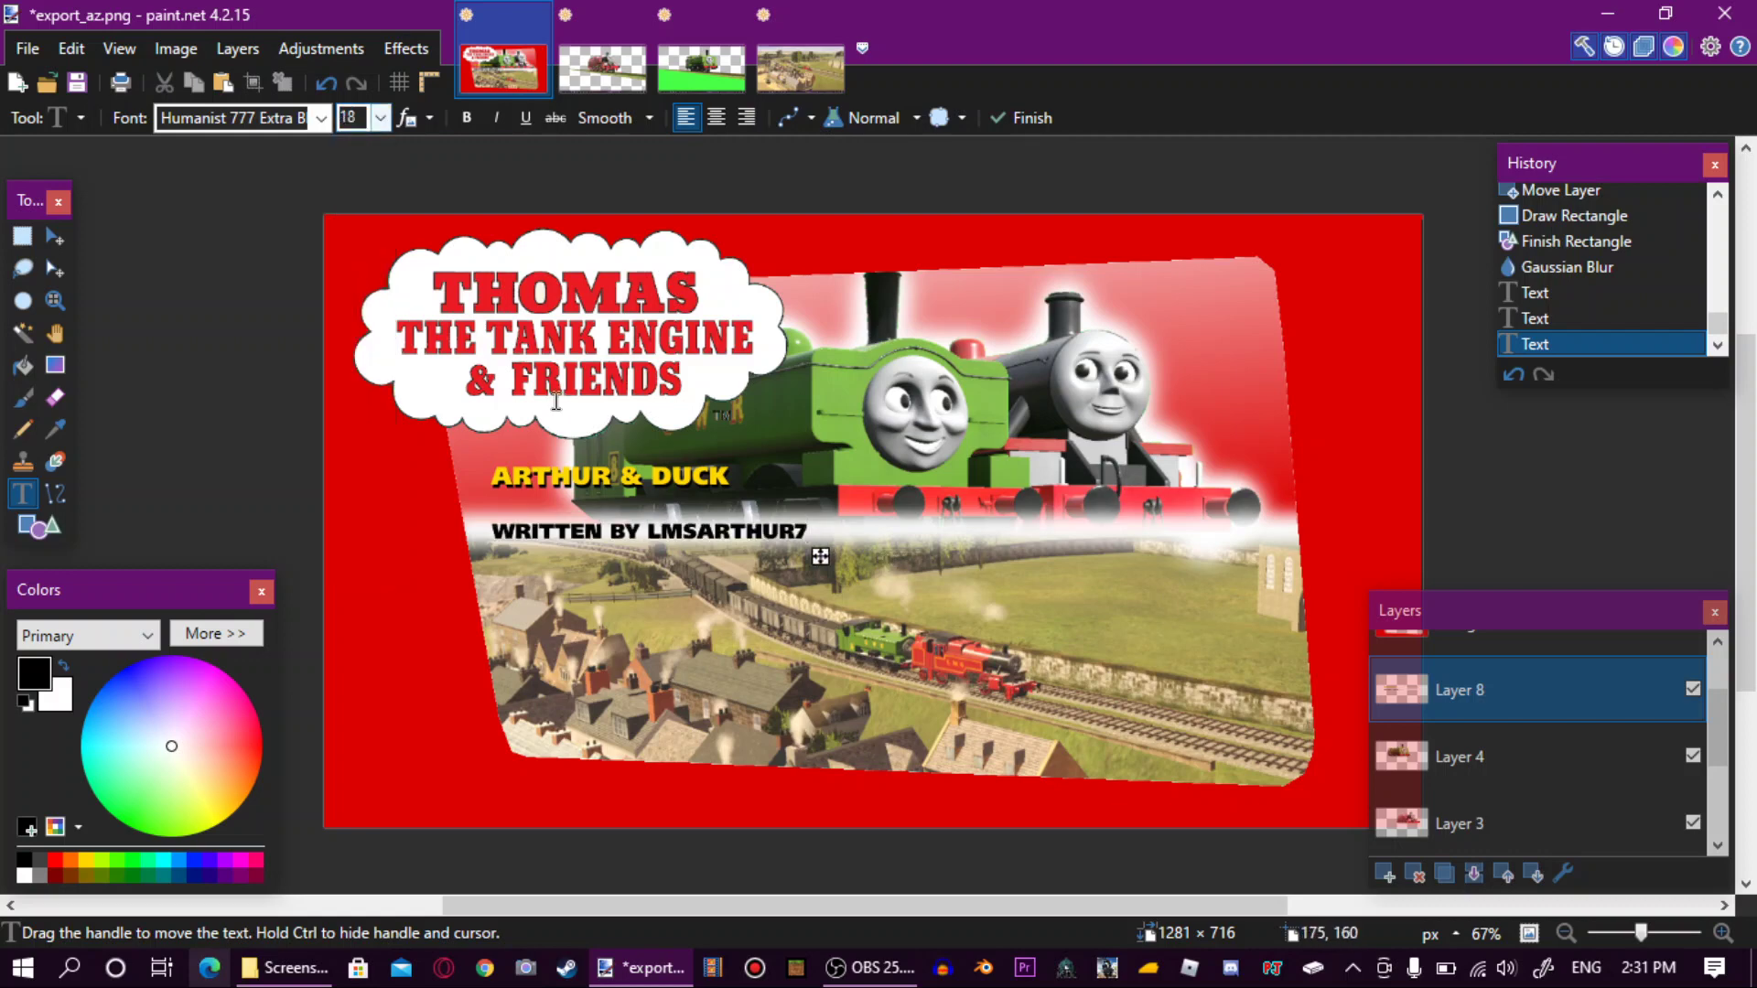
drag(820, 556, 826, 537)
Add a yellow size 18 copy of the "WRITTEN BY" credit with the author's username, slightly offset over the black one.
click(606, 599)
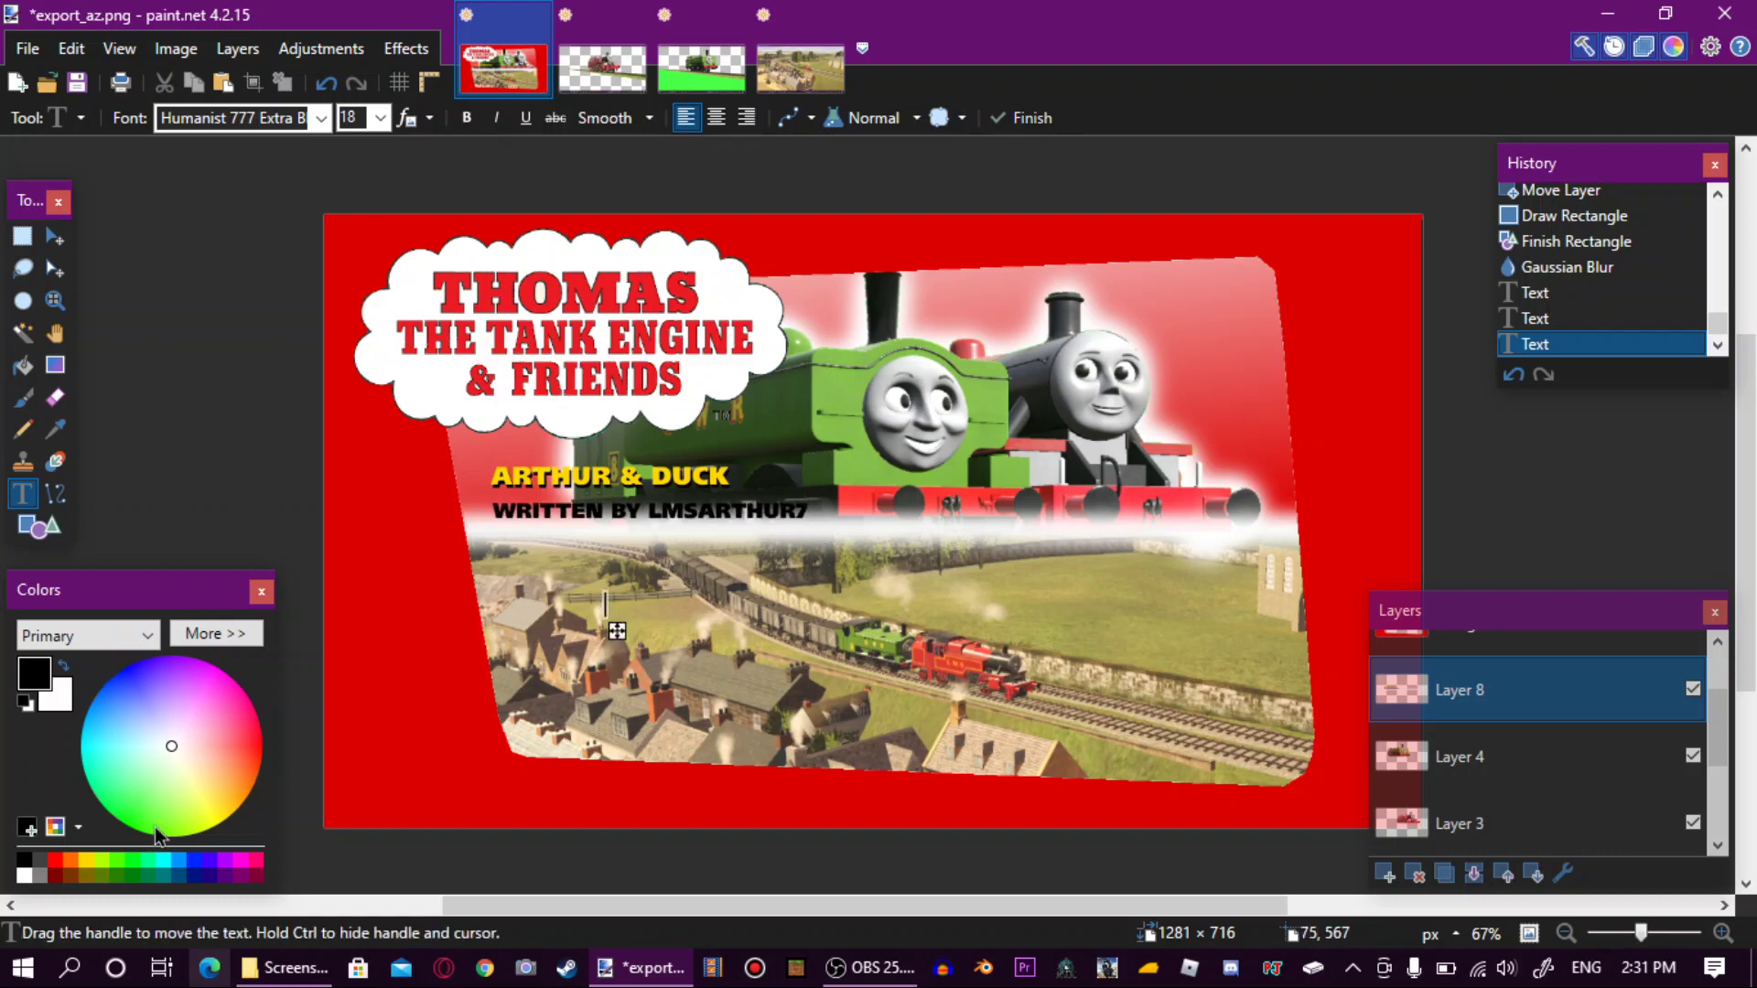
click(95, 864)
text(W)
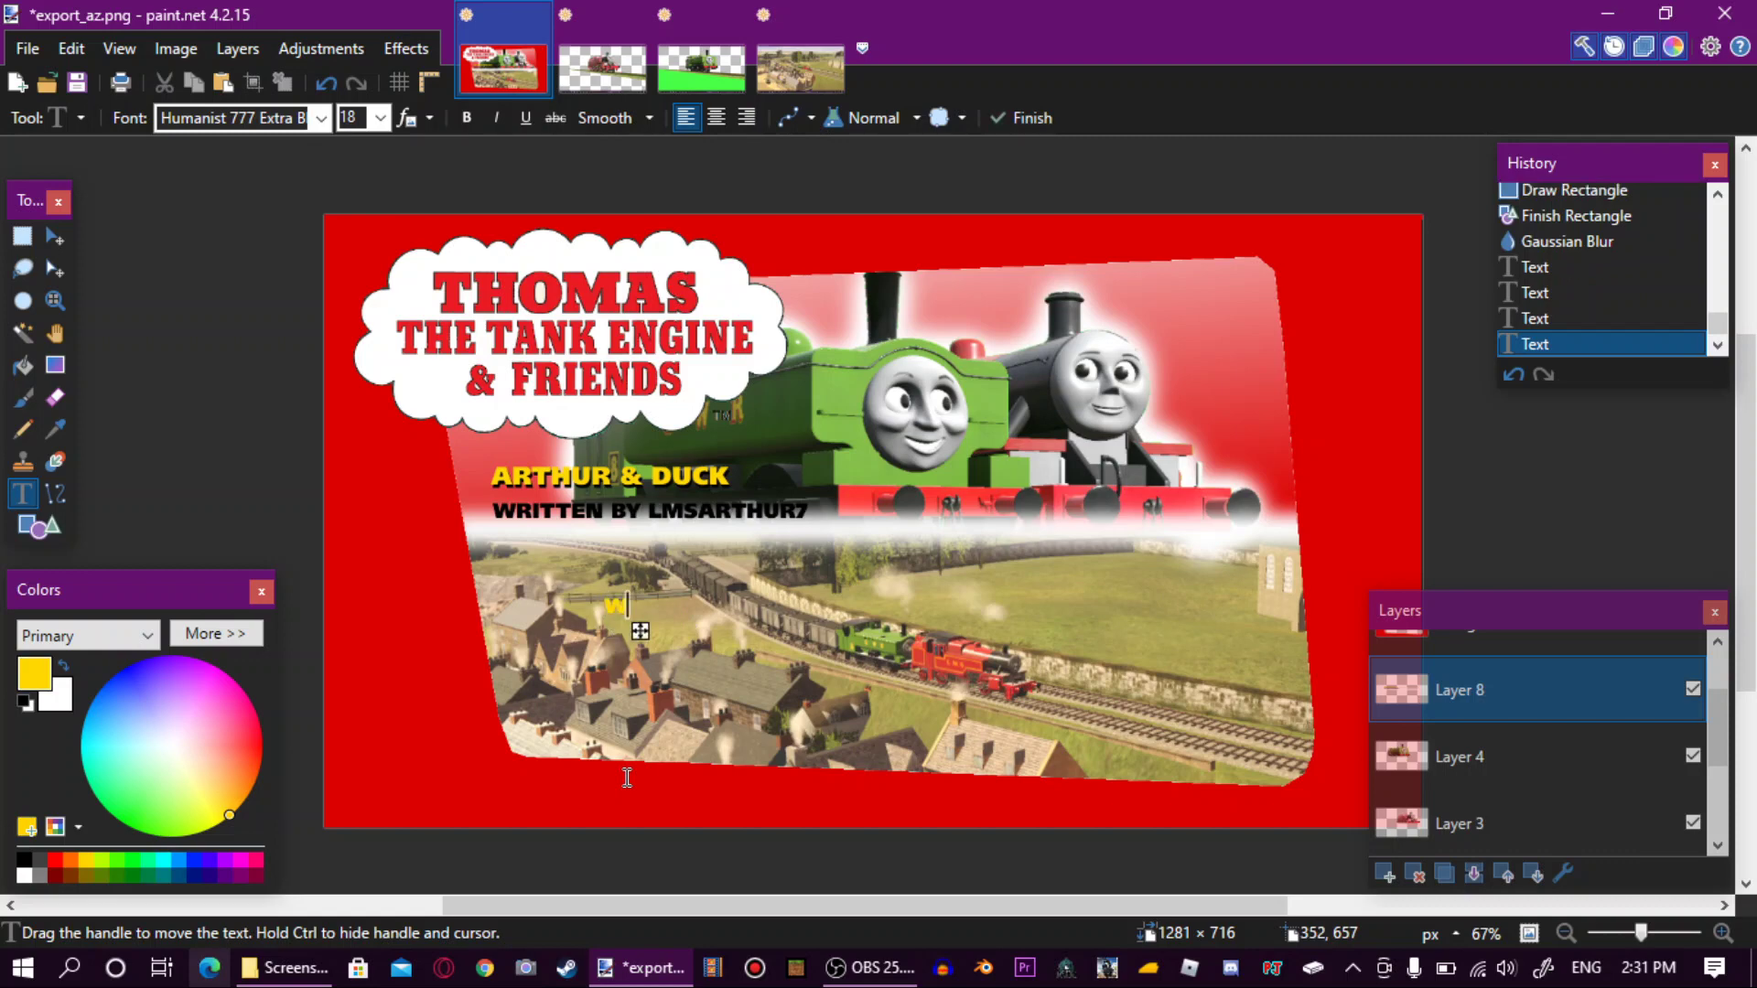
text(RITTEN BY)
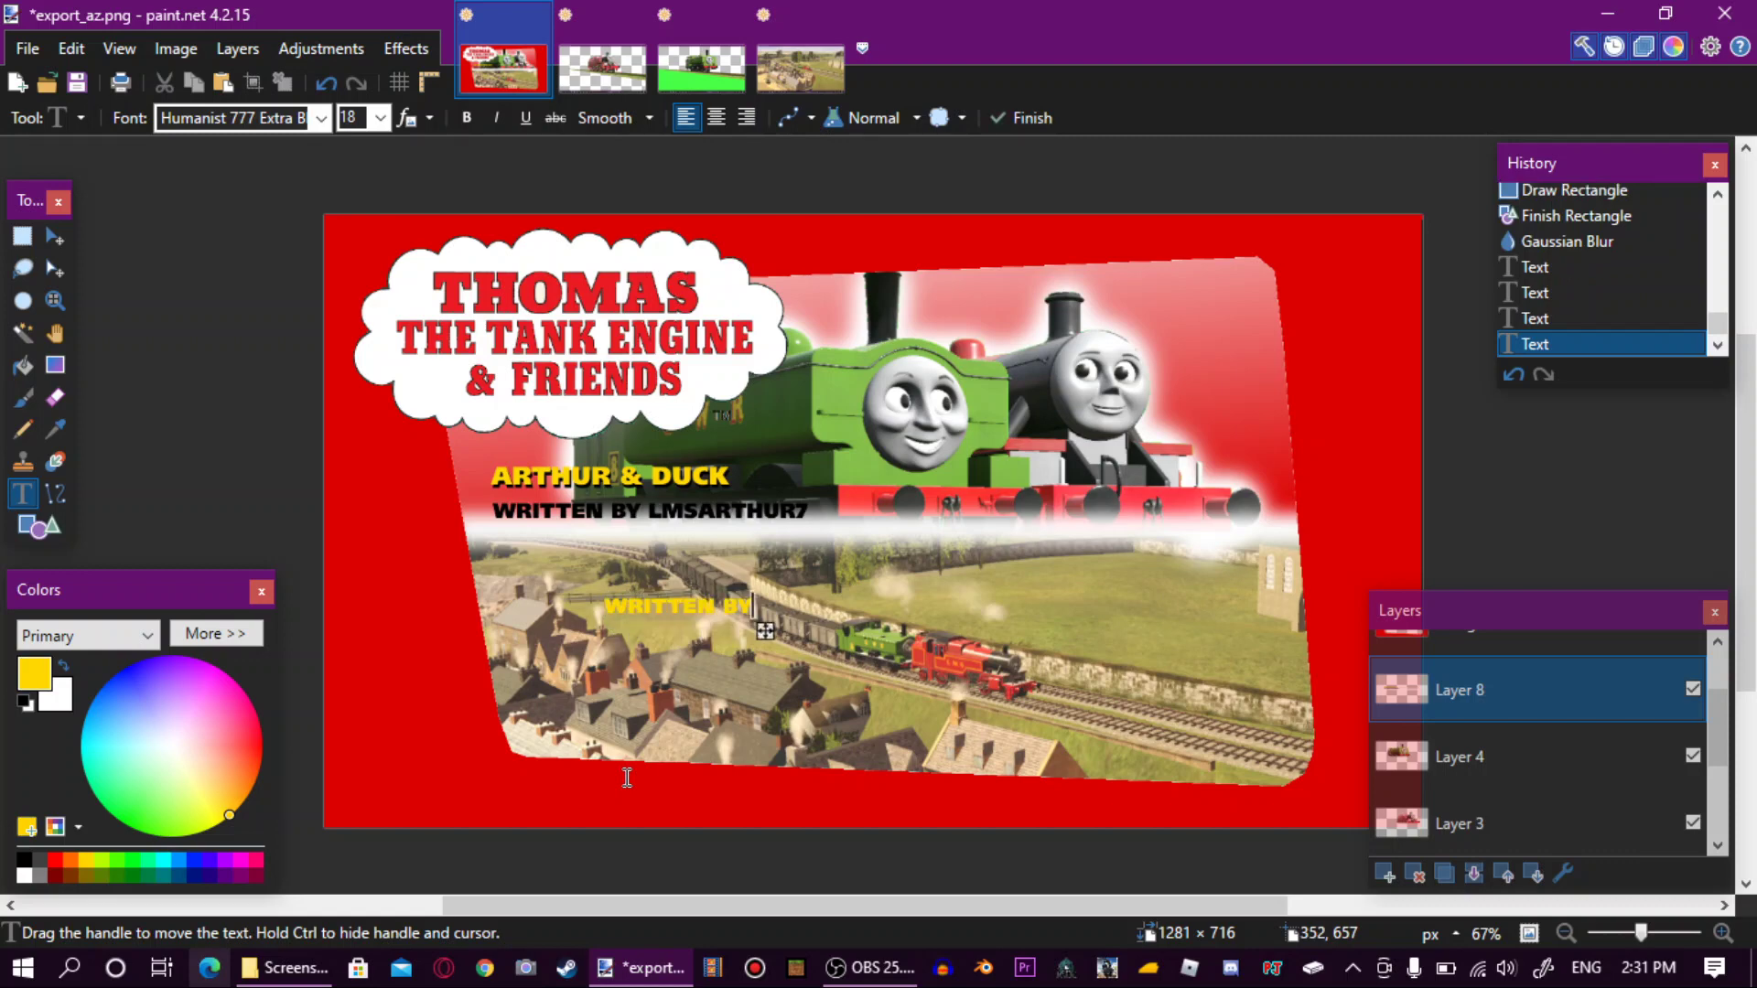
text( LMSAR)
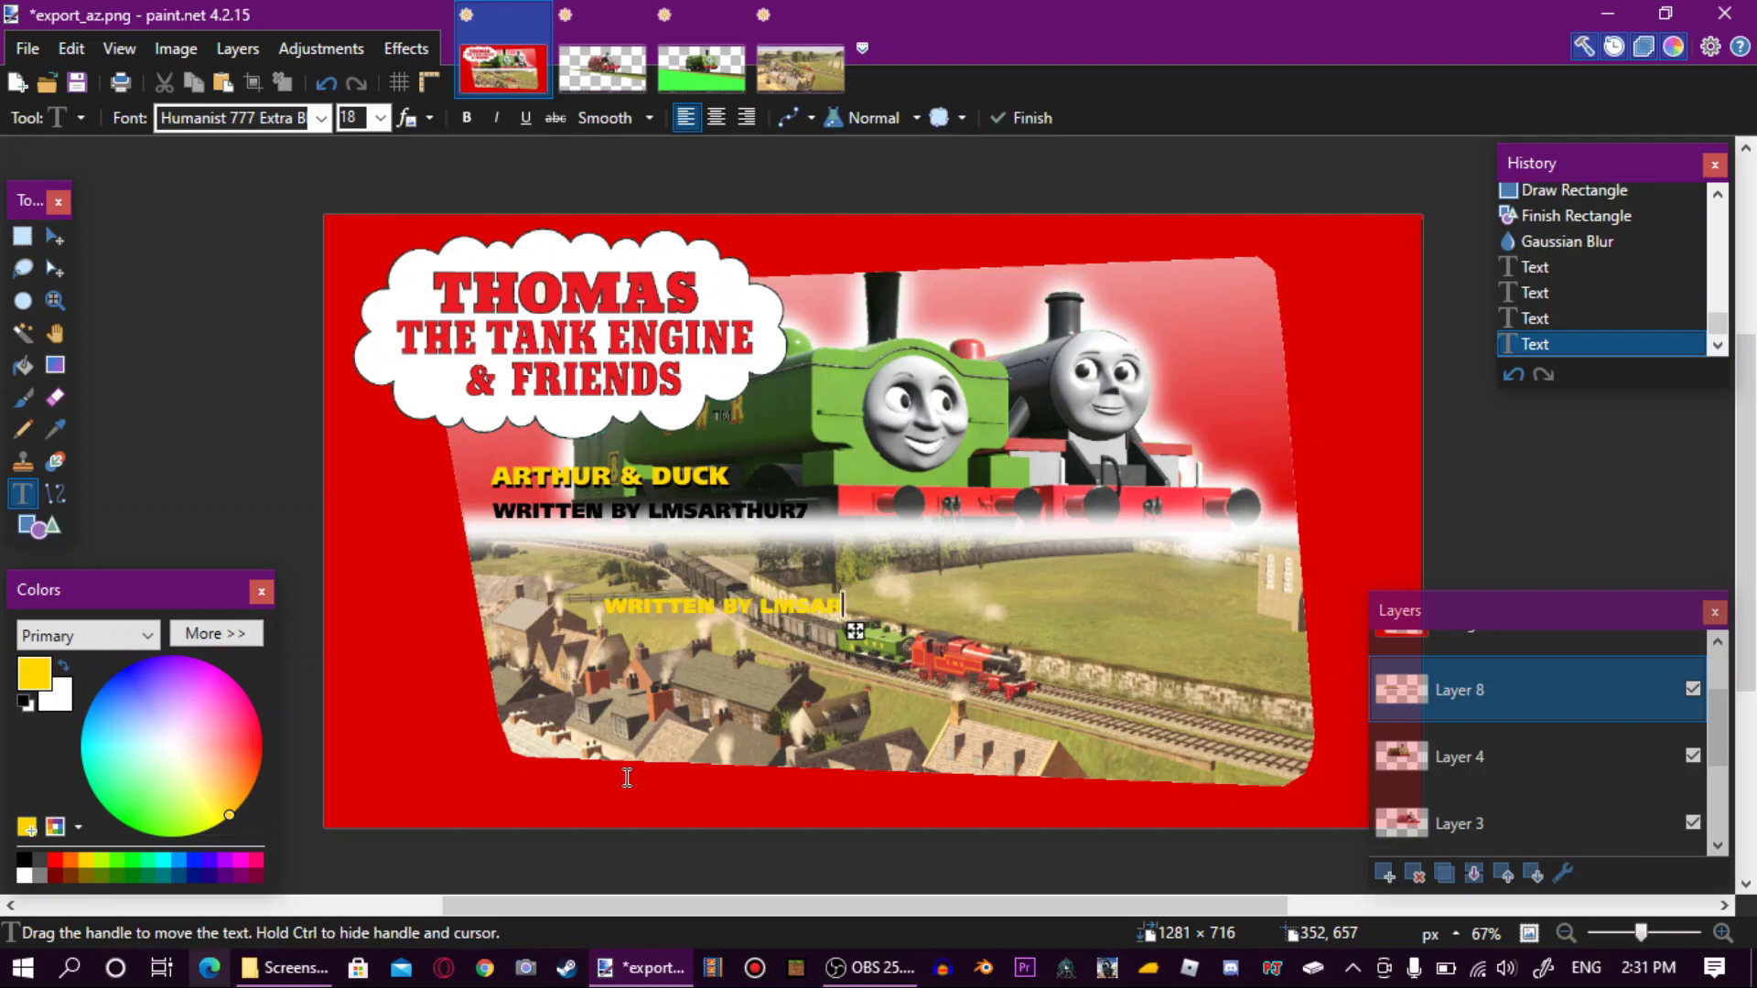
text(THUR7)
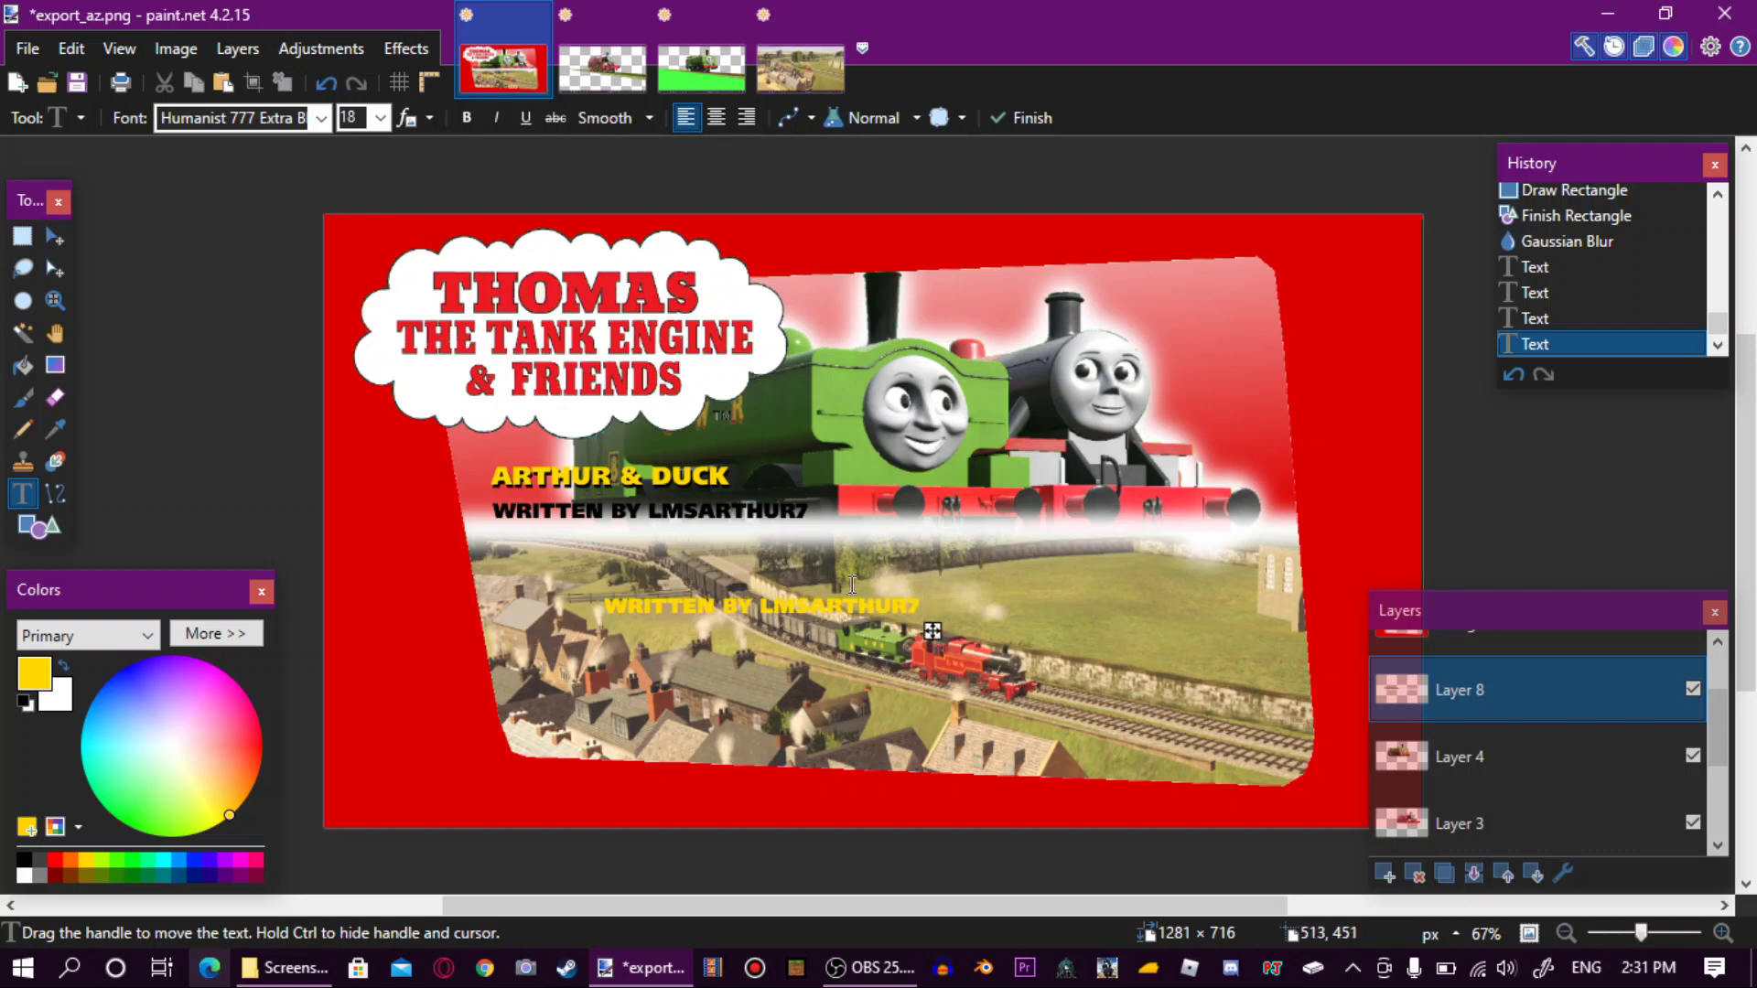
drag(934, 629, 826, 533)
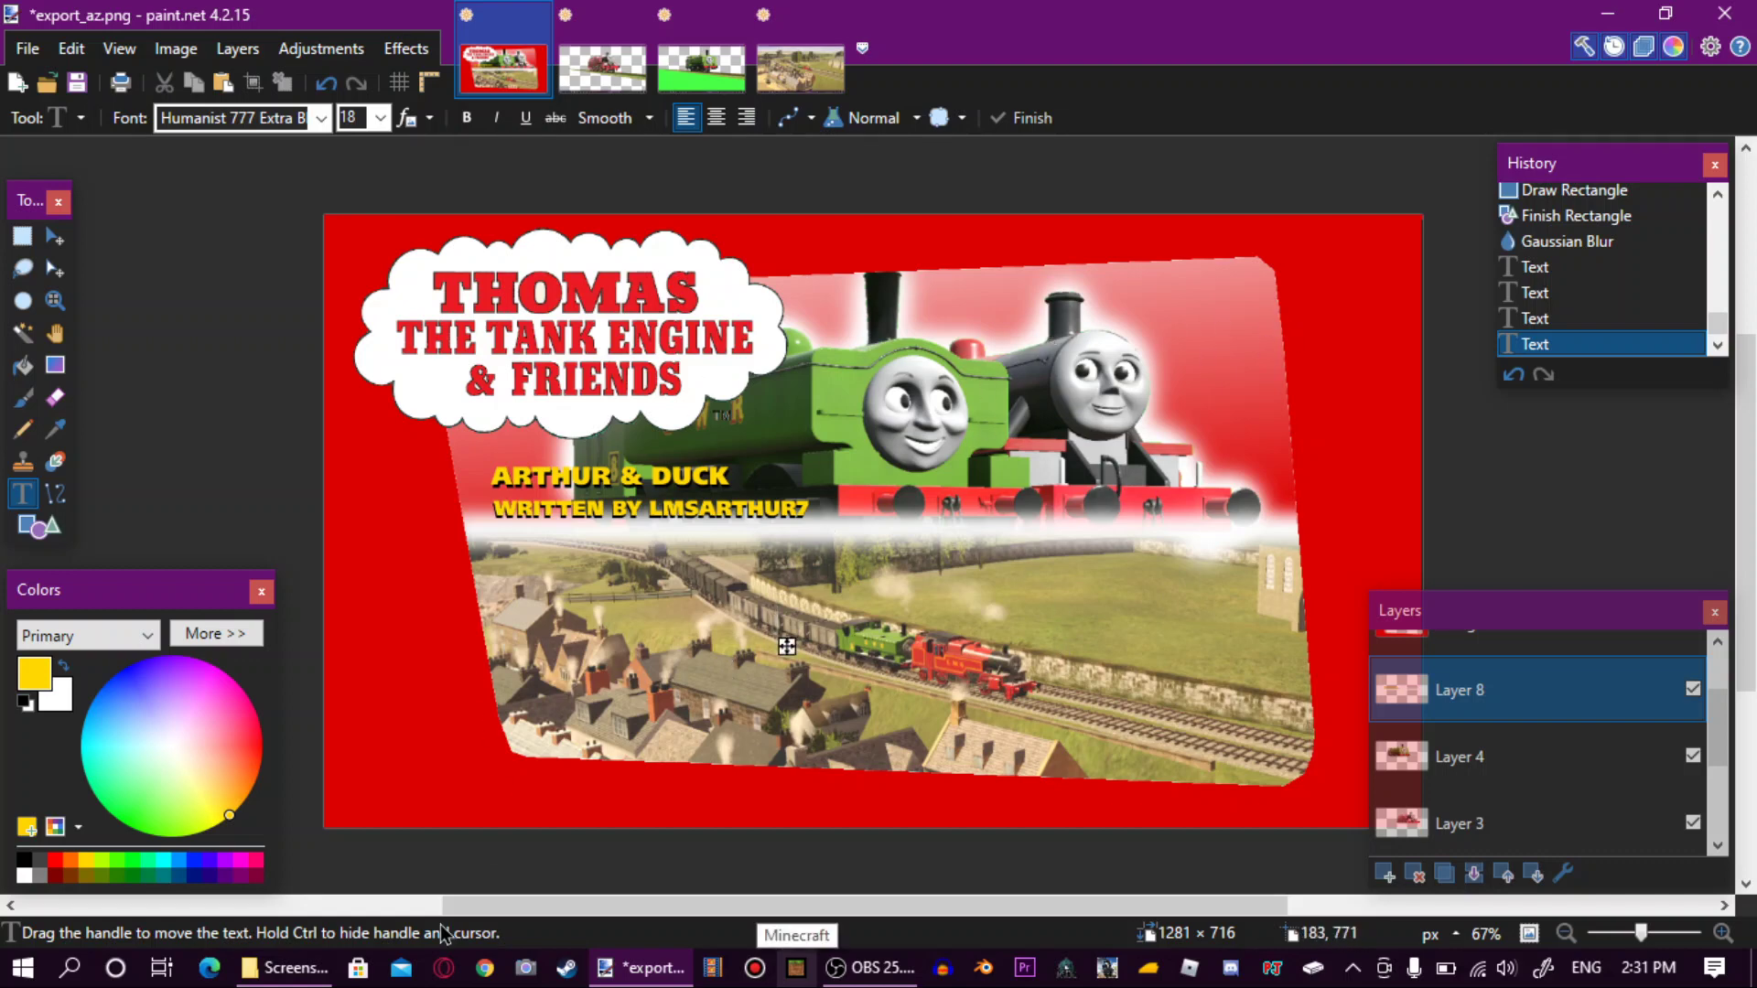
click(23, 862)
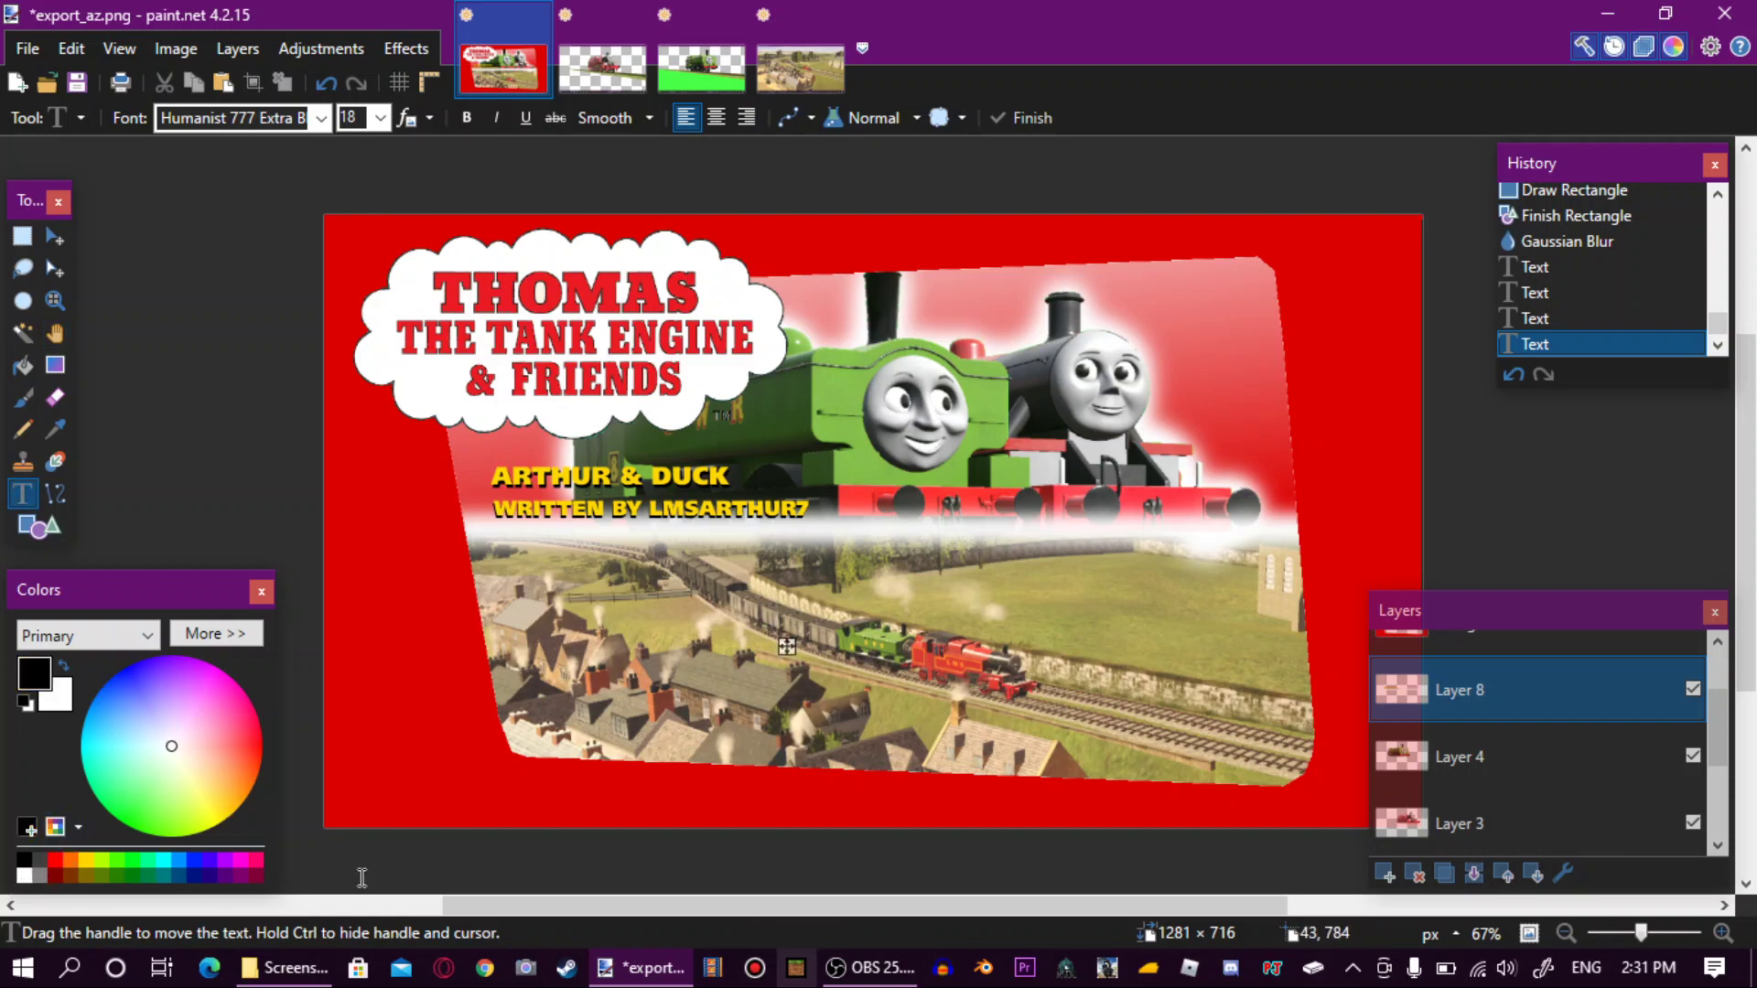
click(363, 788)
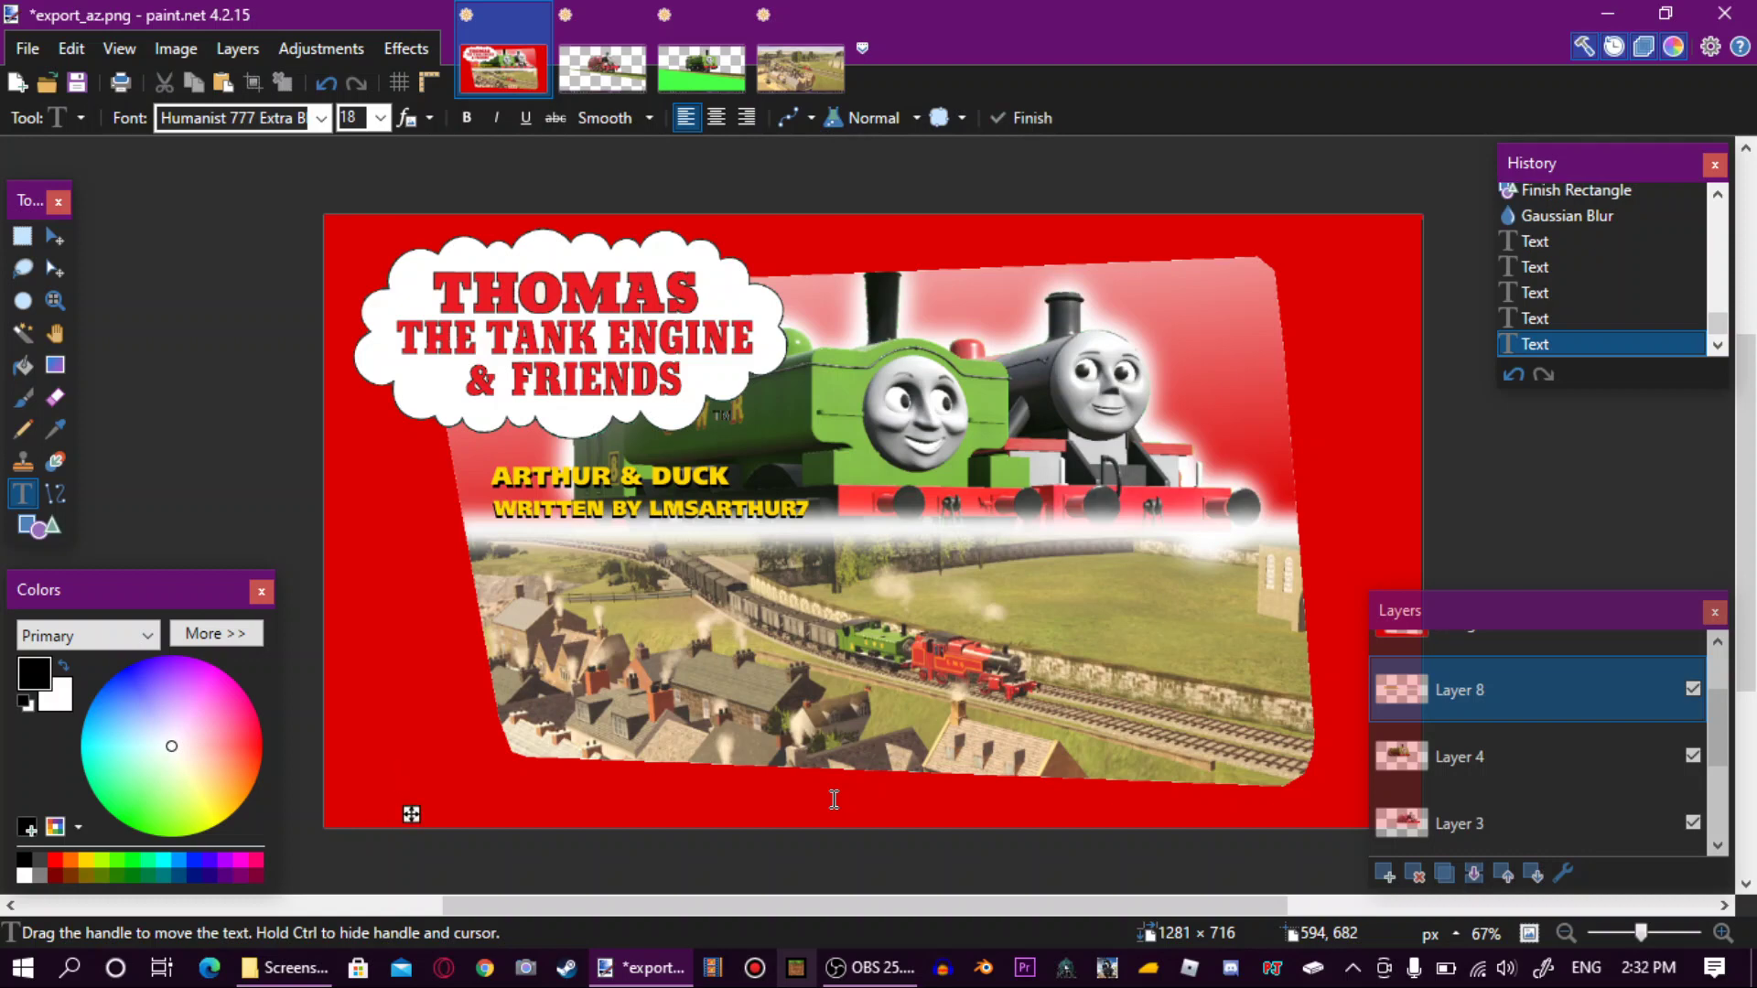
key(BackSpace)
key(BackSpace)
key(BackSpace)
key(BackSpace)
key(BackSpace)
key(BackSpace)
key(BackSpace)
key(BackSpace)
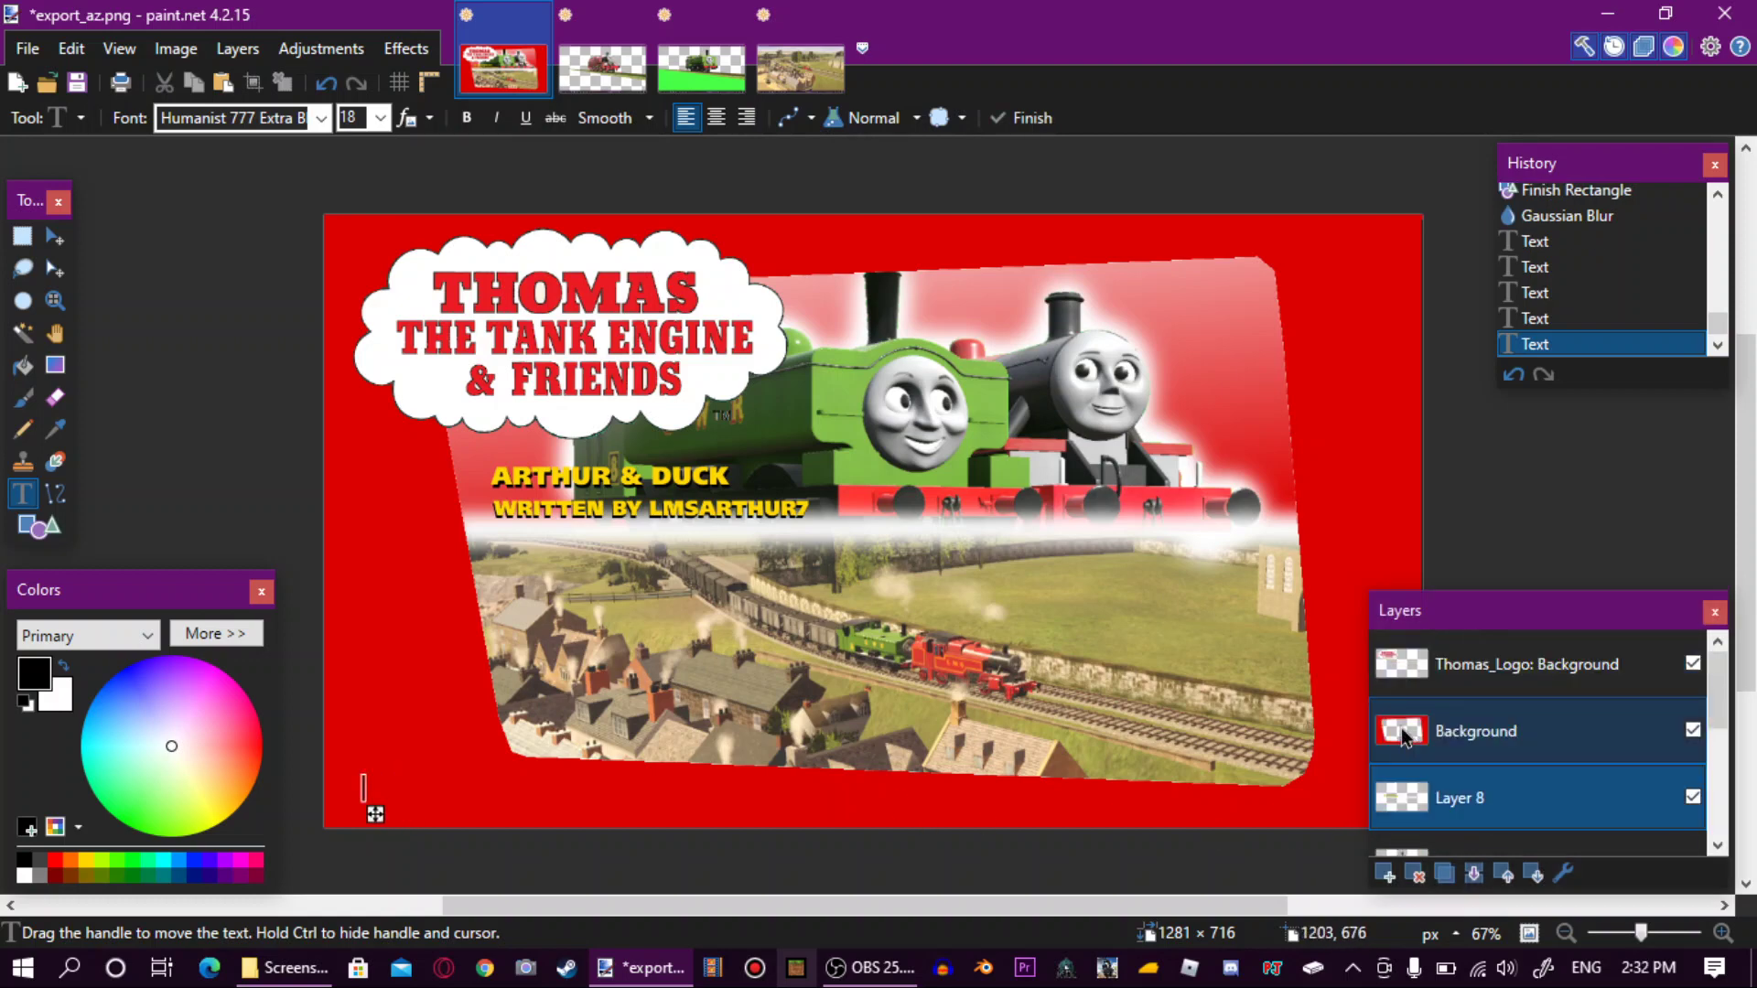
Try adding a black size 18 credit with the author's username and "PRODUCTIONS" in the red frame's lower-left corner on the Background layer.
scroll(1403, 748, up, 2)
click(1402, 743)
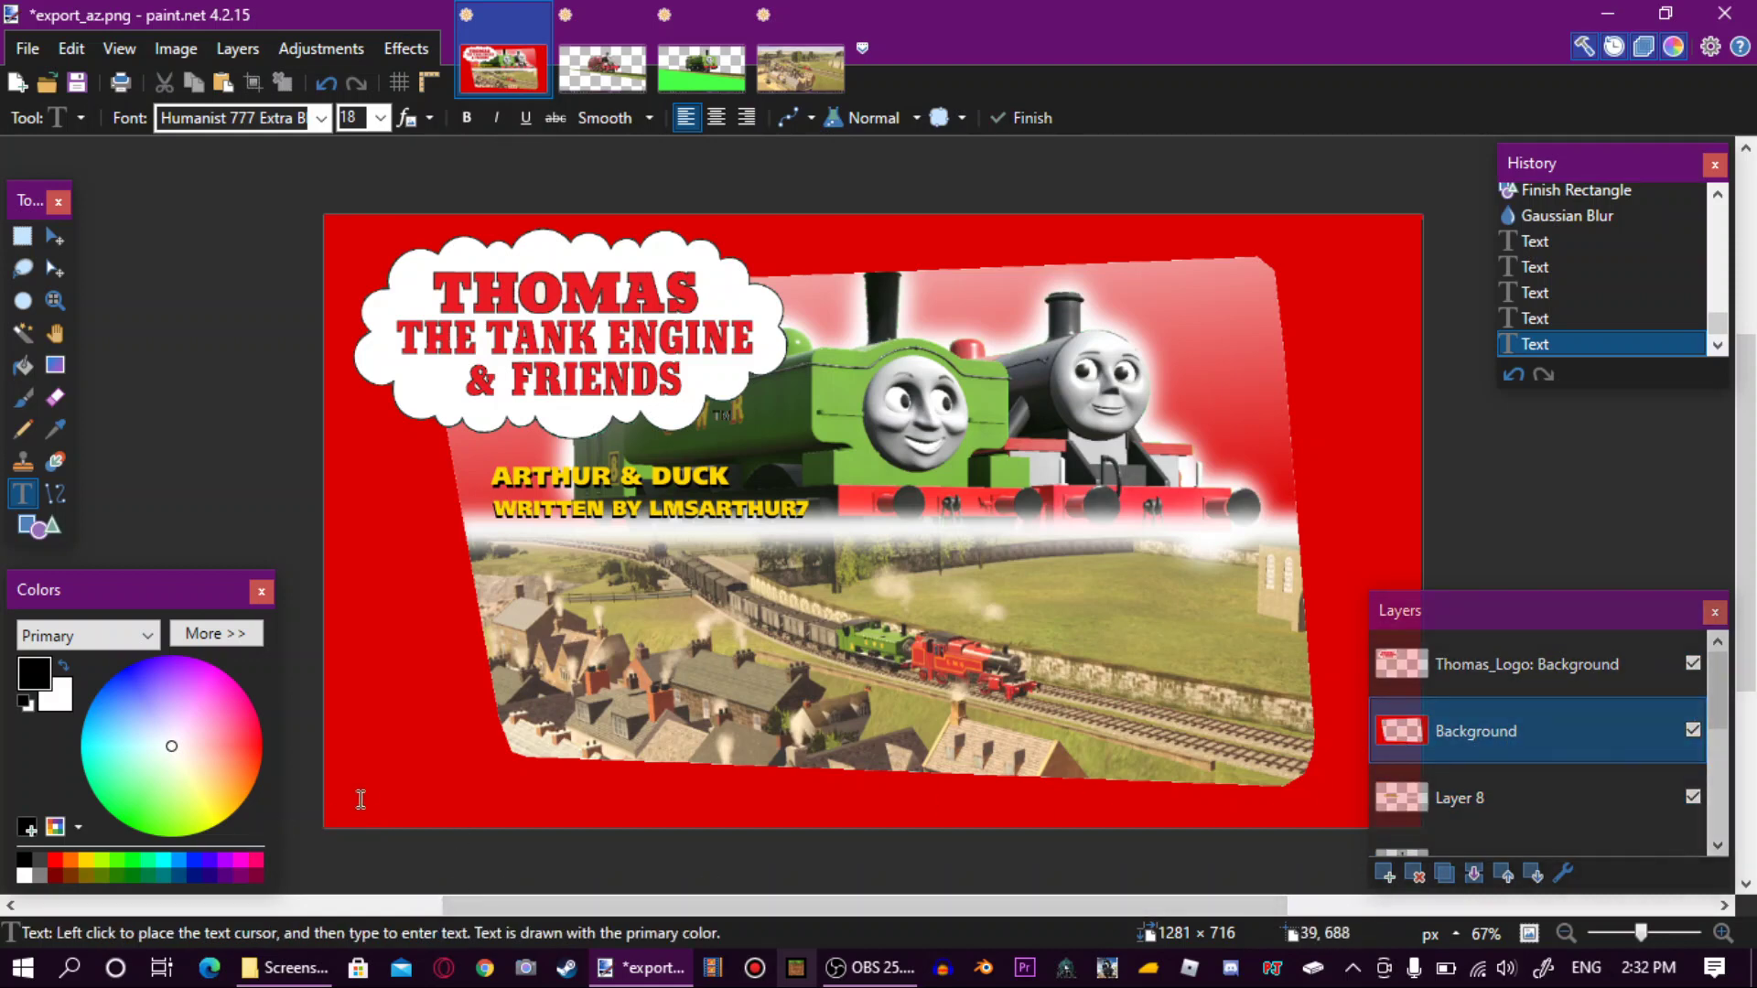
text(L)
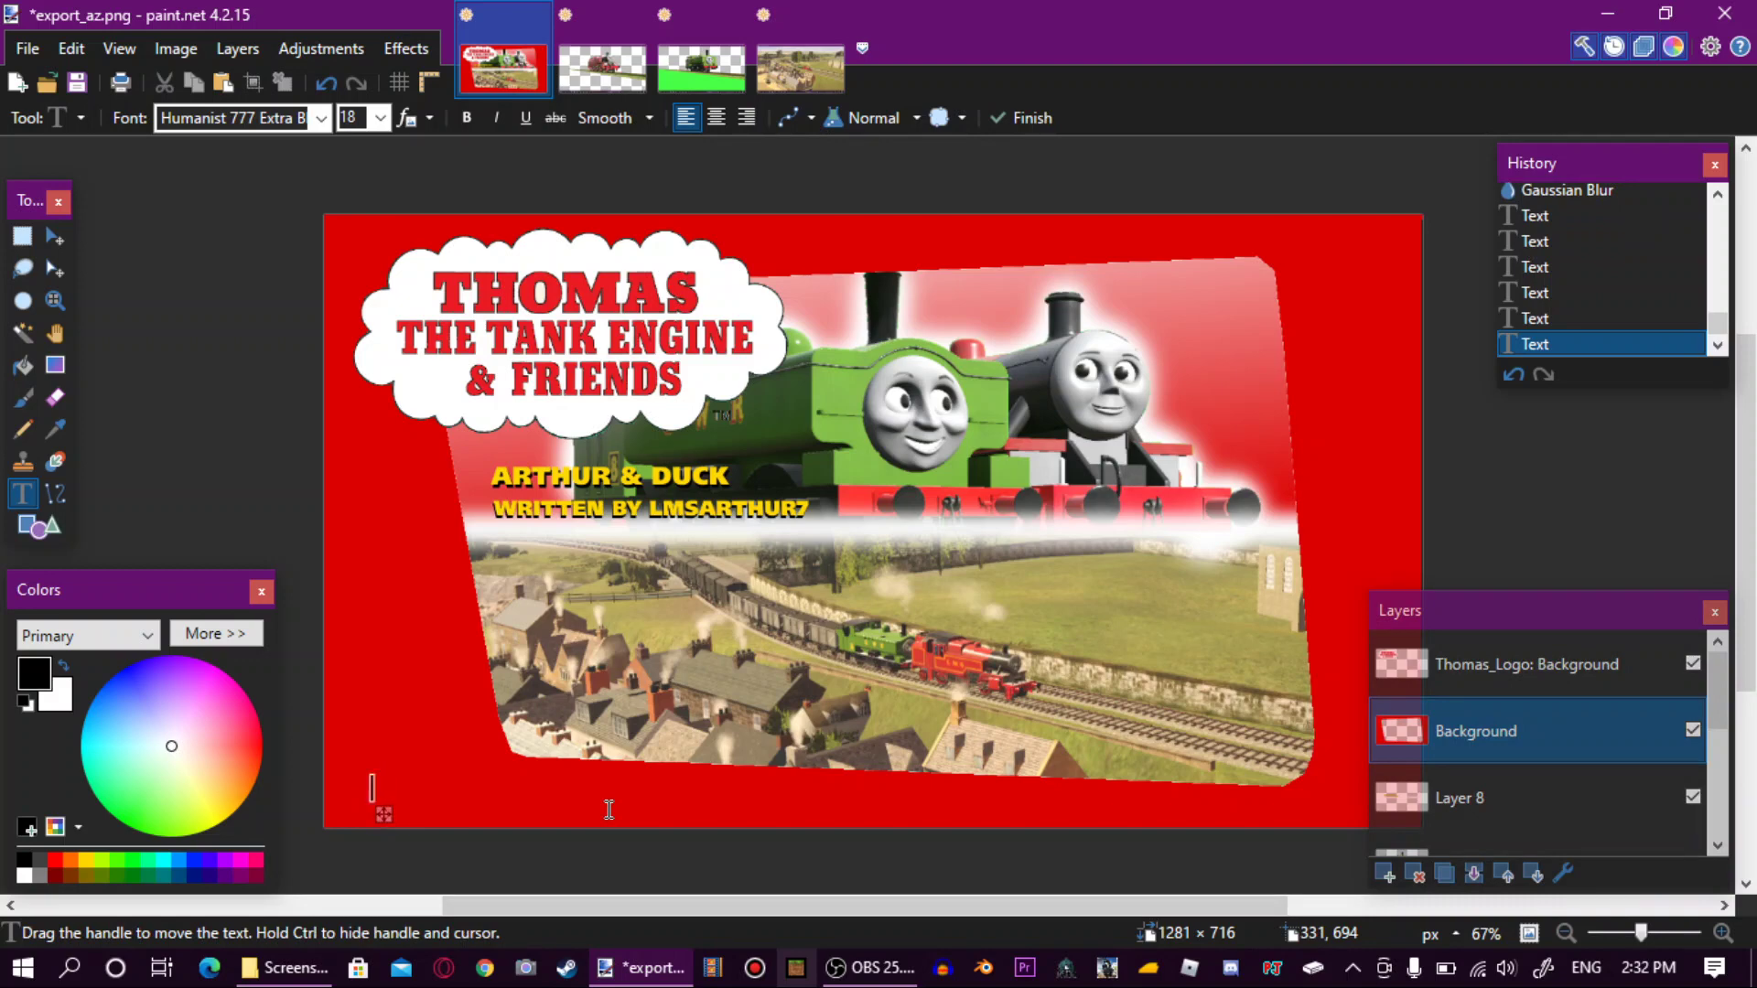
text(MSARTH)
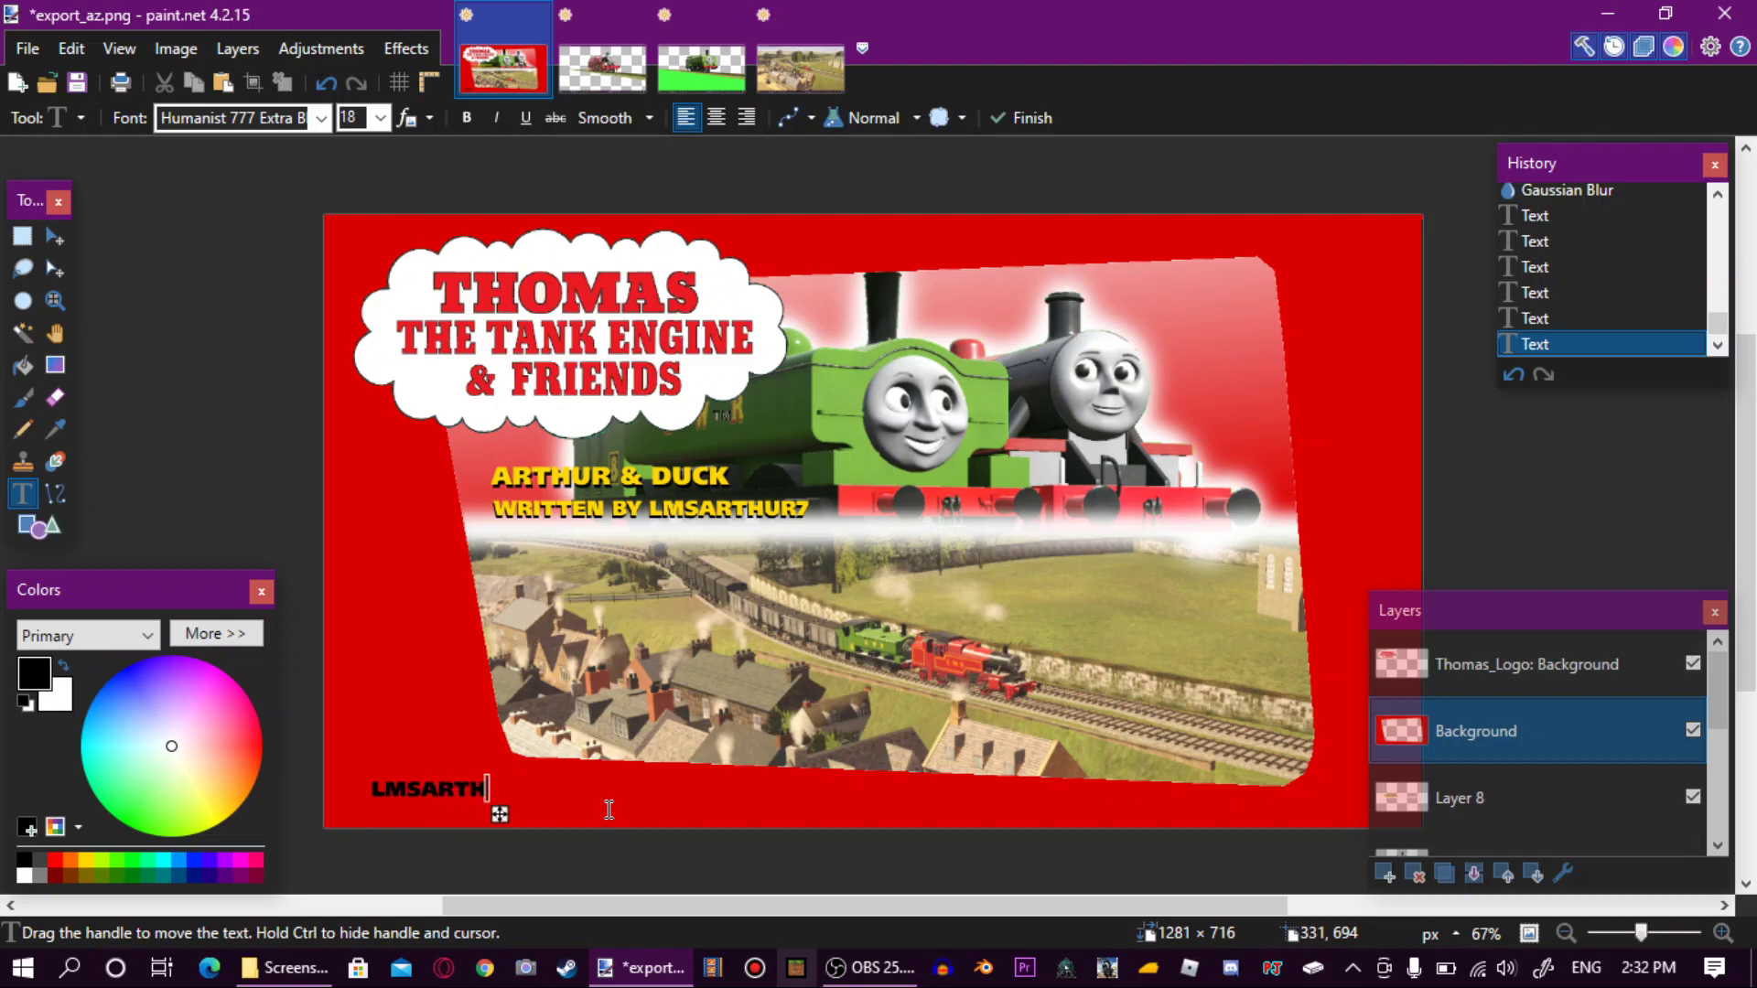
text(UR7 P)
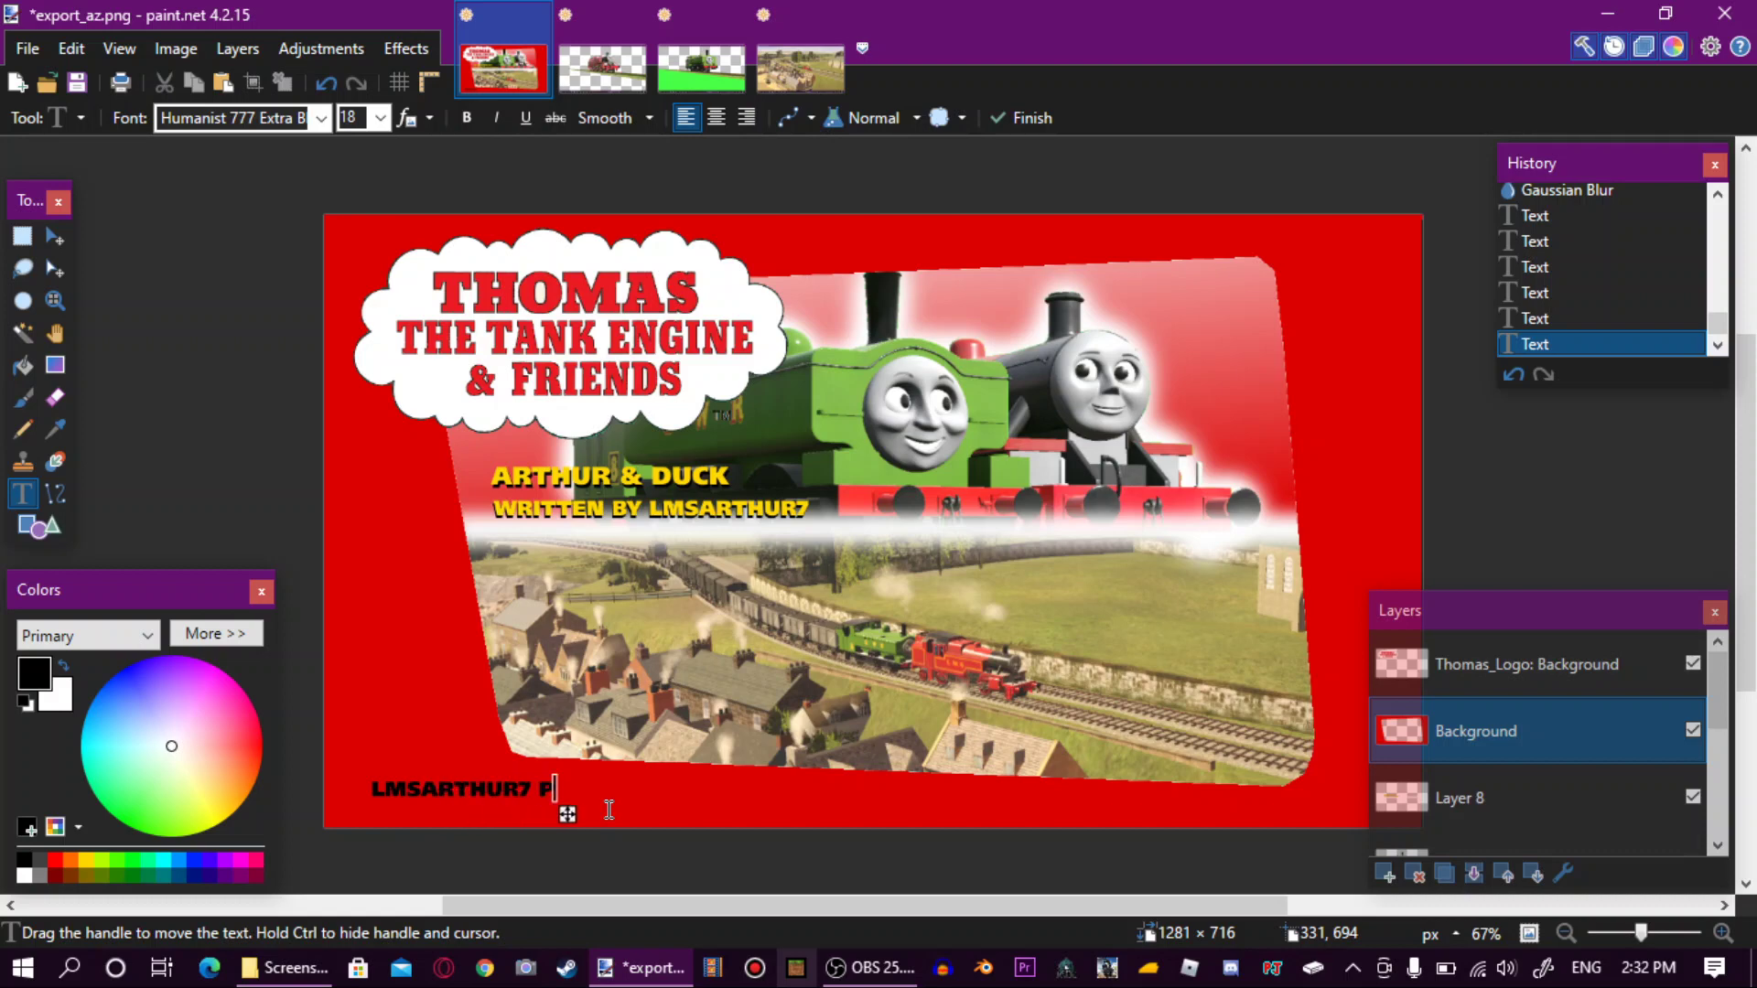
text(RODUCTIONS)
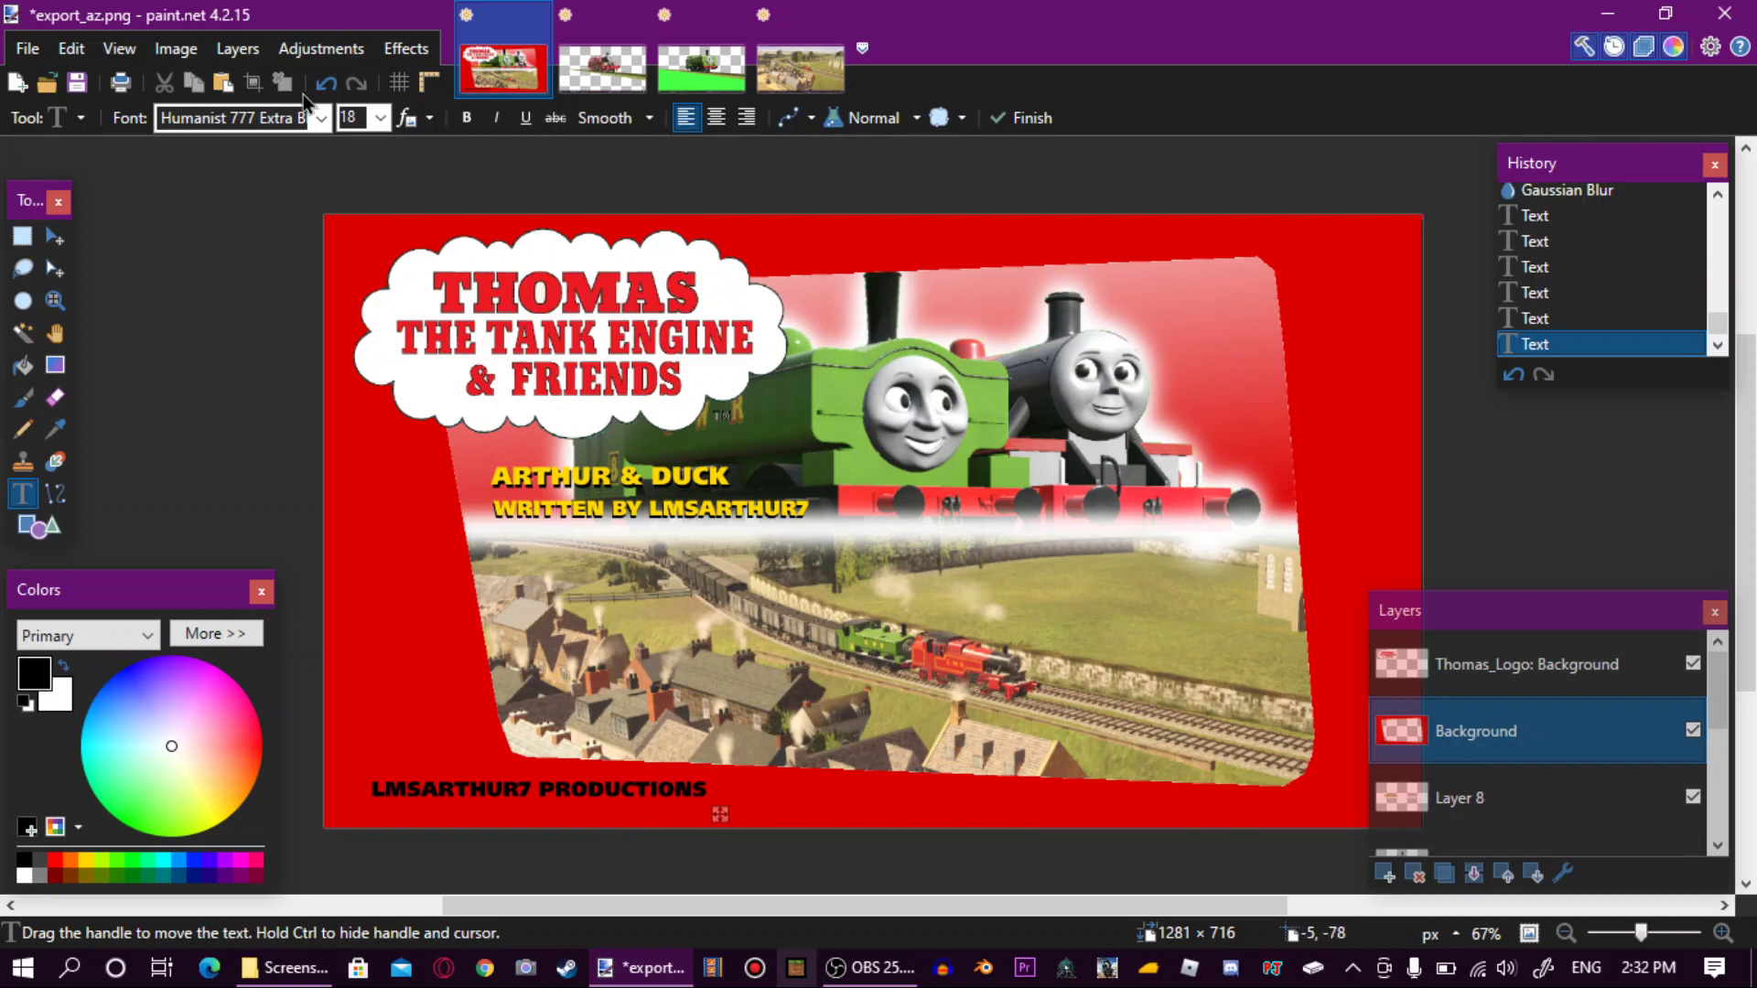
Set the "PRODUCTIONS" credit to Rockwell Condensed at size 28 and move it slightly closer to the frame's lower-left corner.
click(321, 118)
scroll(320, 337, up, 7)
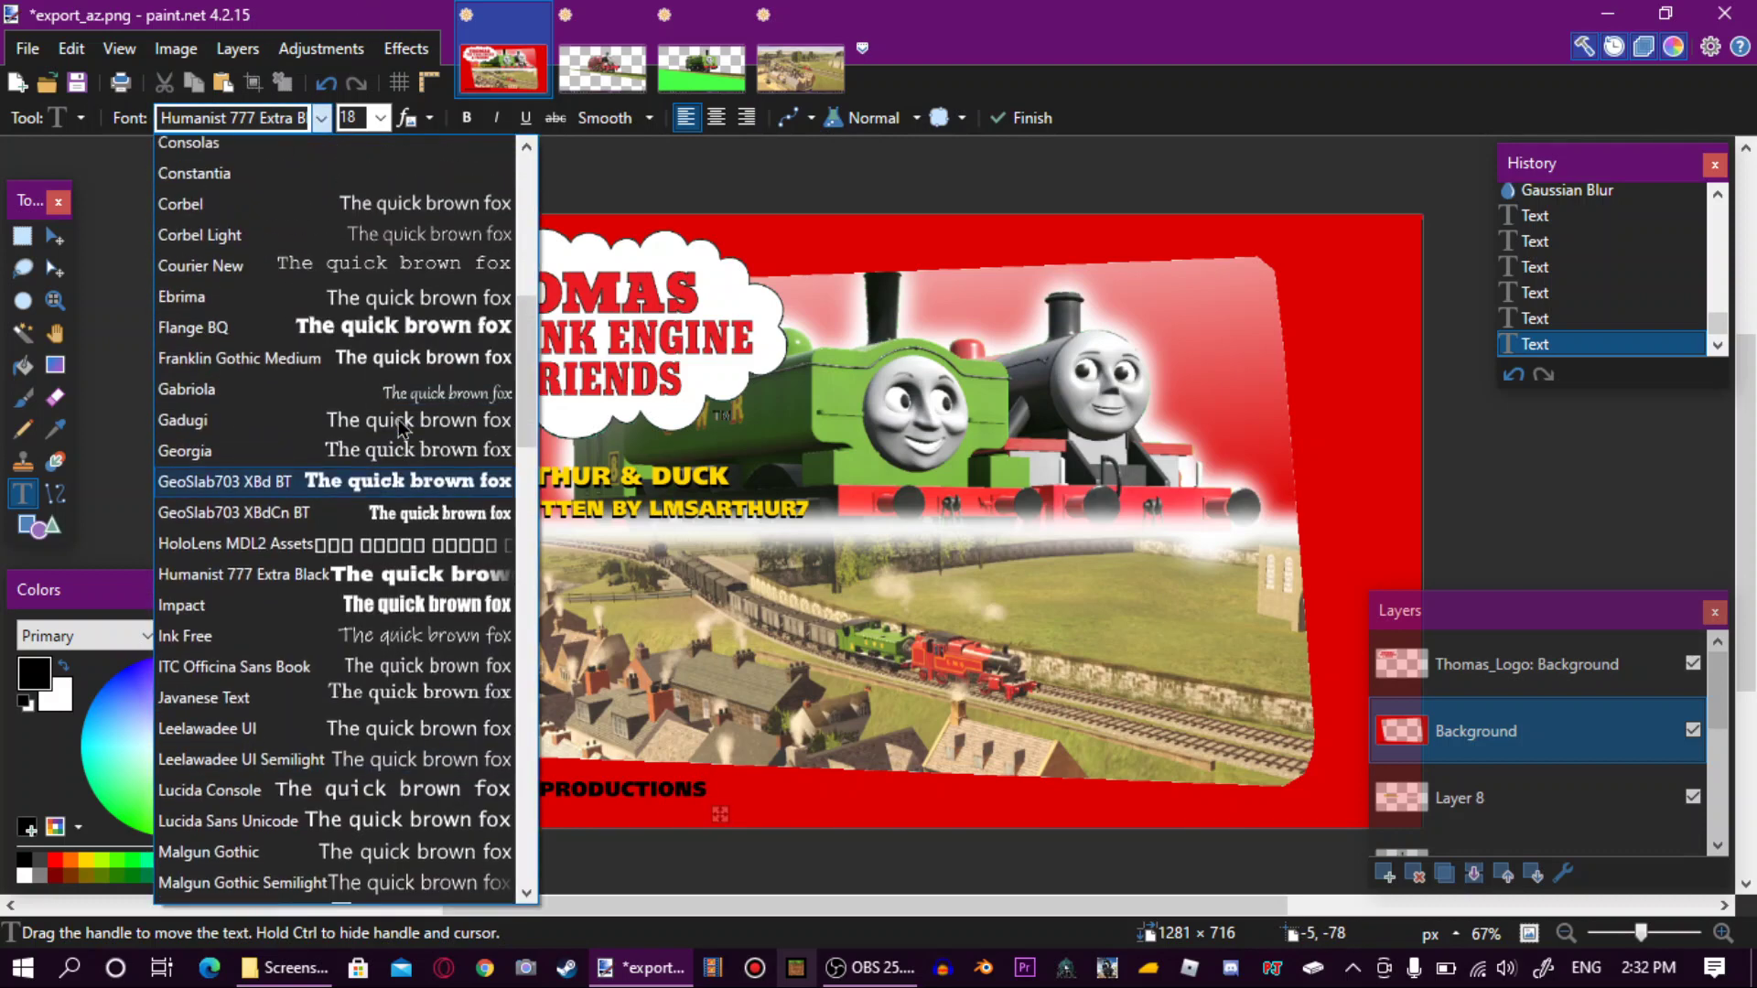
scroll(423, 472, down, 12)
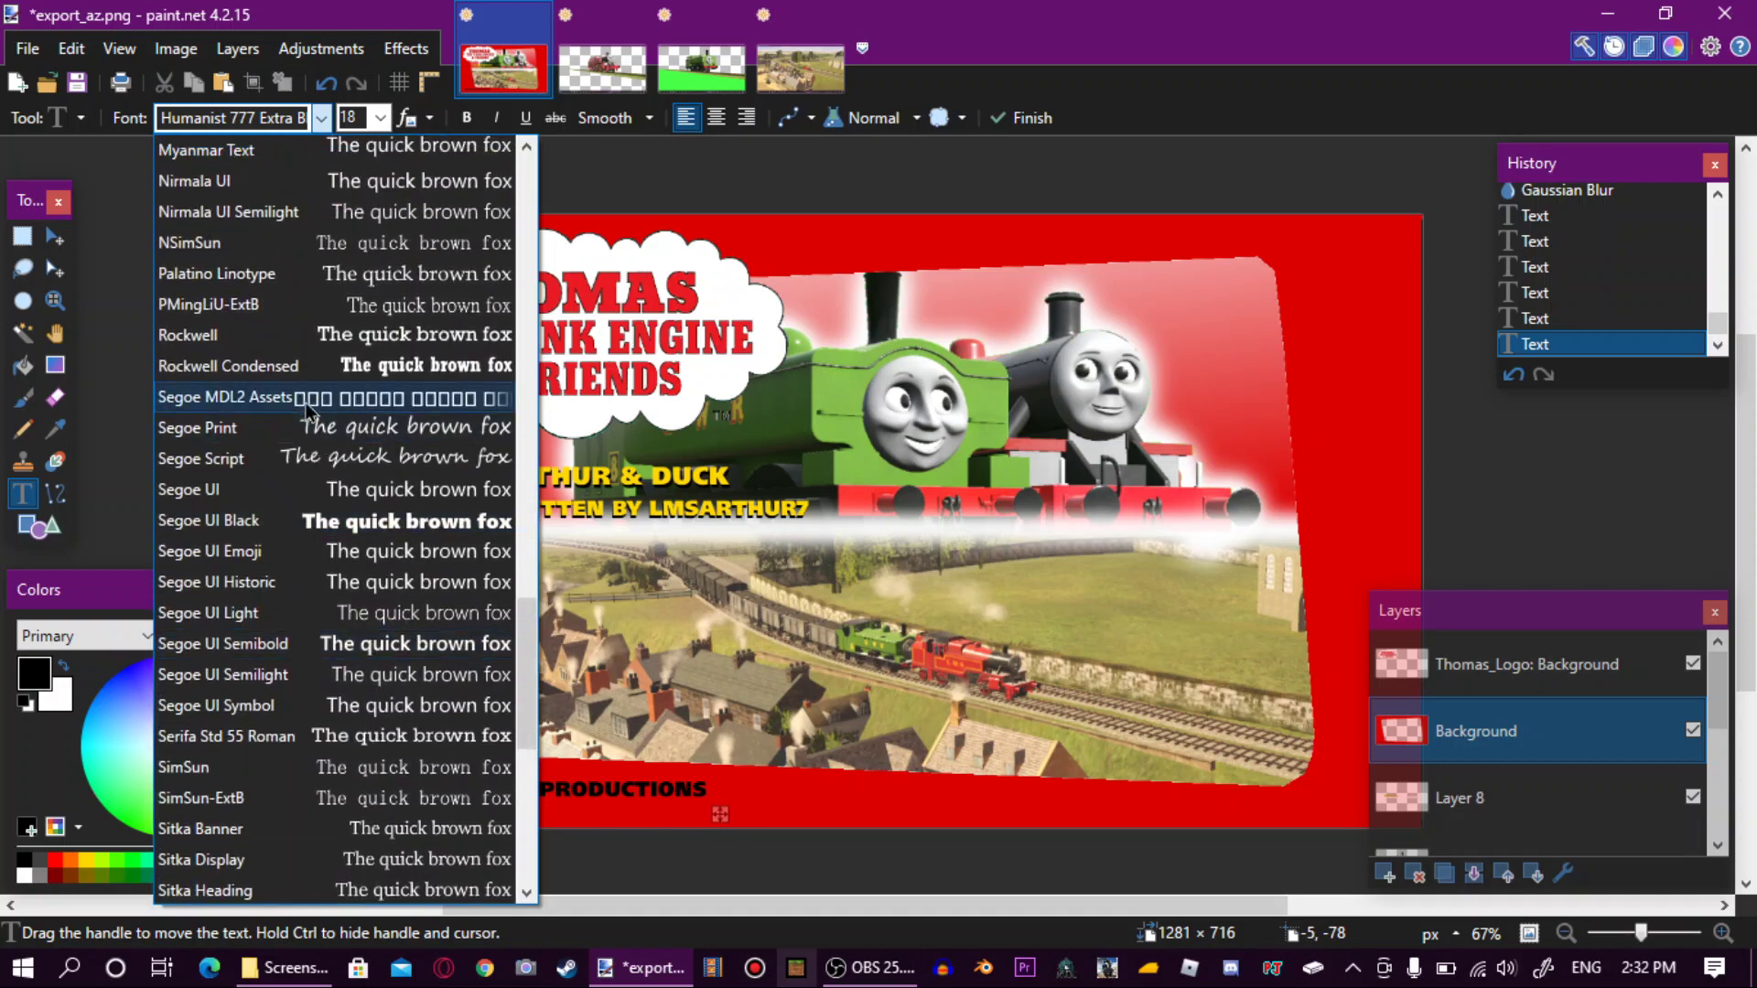
click(407, 358)
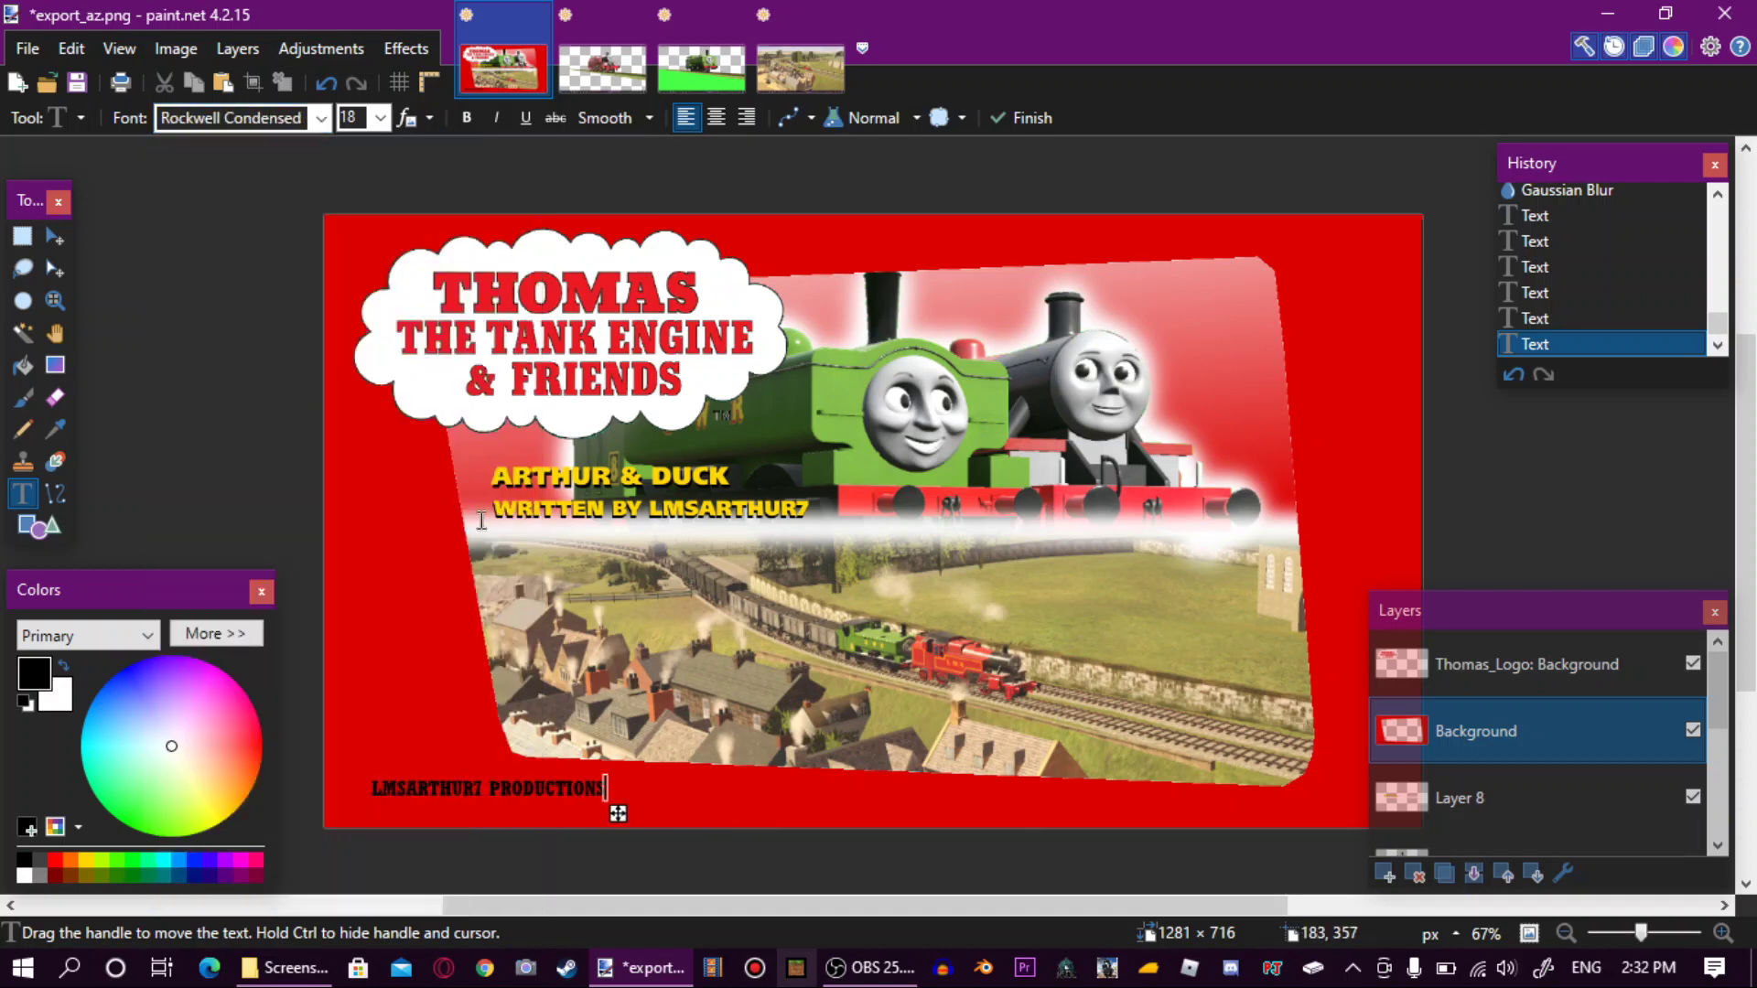
click(379, 117)
click(375, 337)
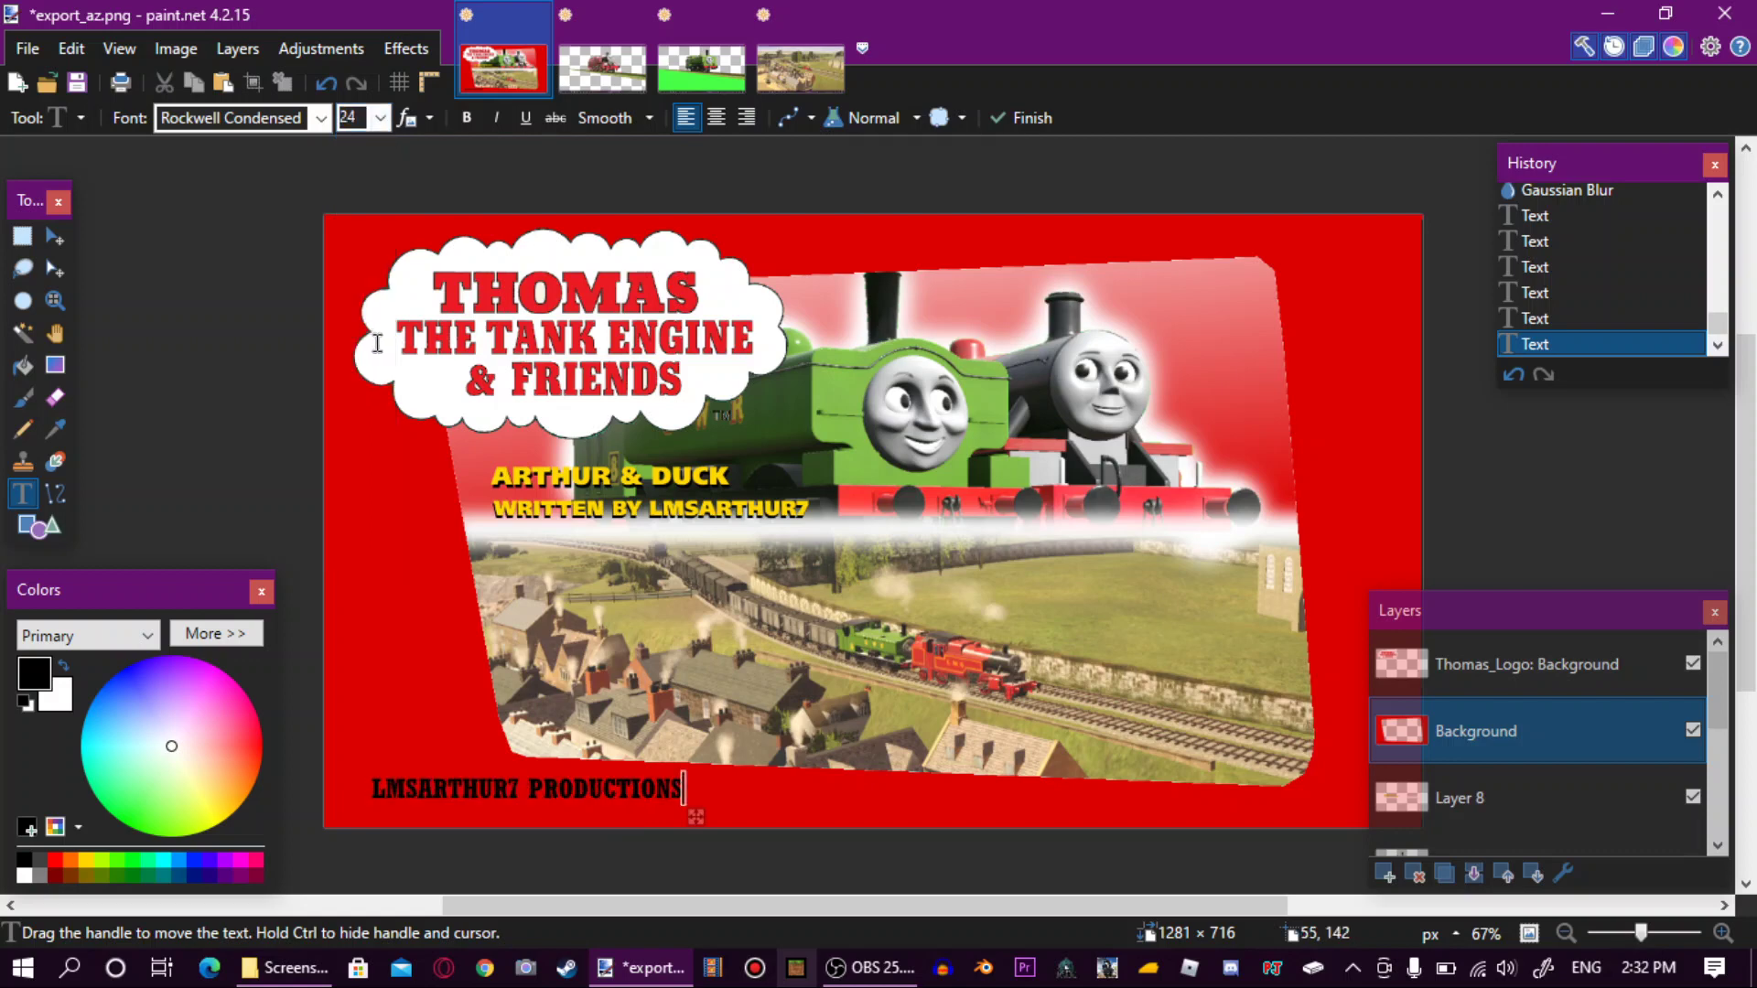
click(380, 117)
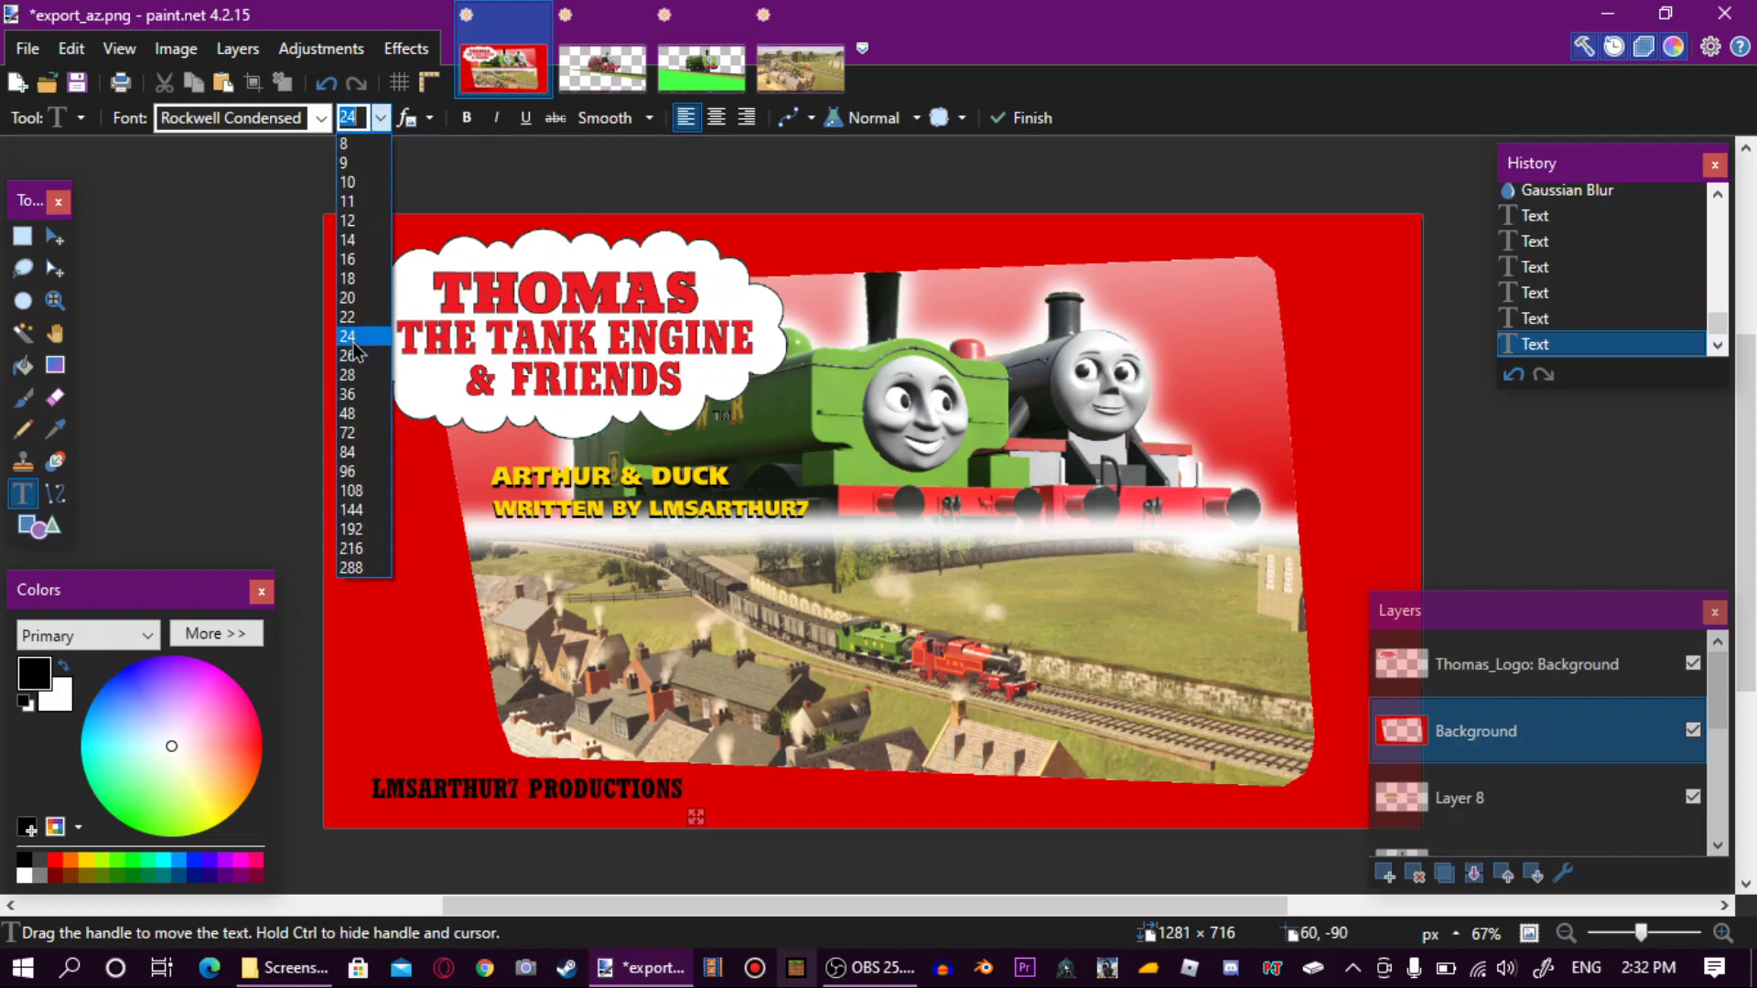
click(379, 117)
click(379, 117)
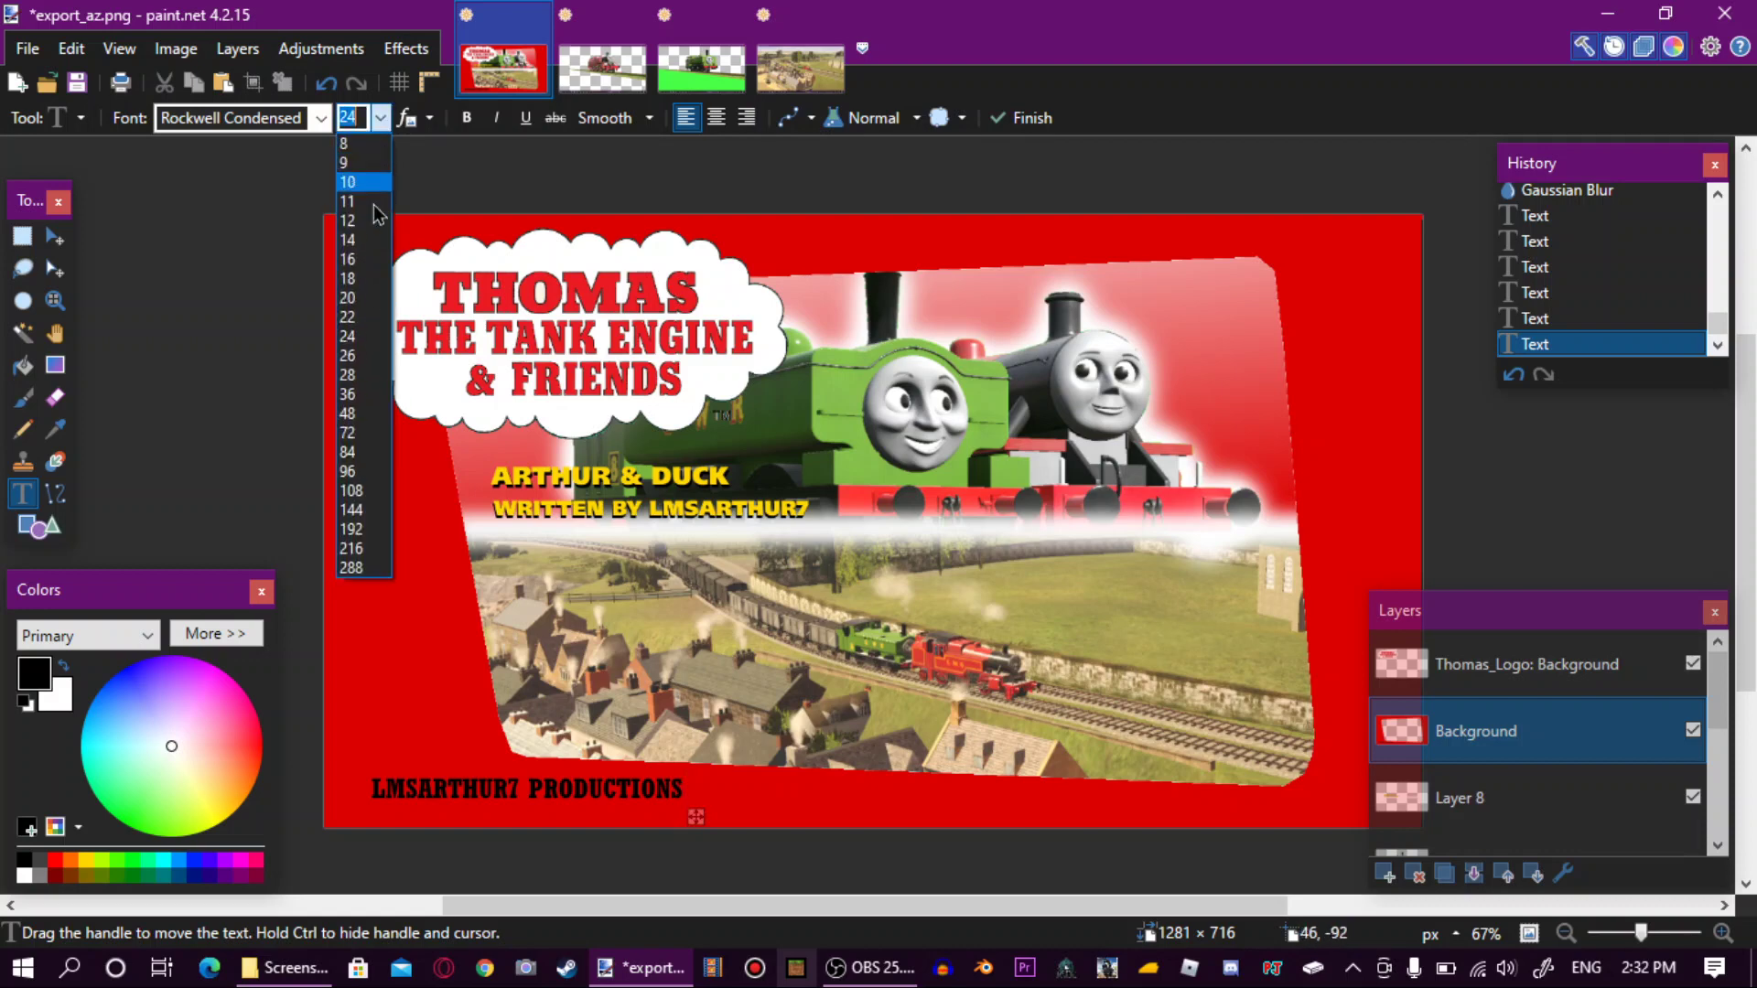
click(364, 388)
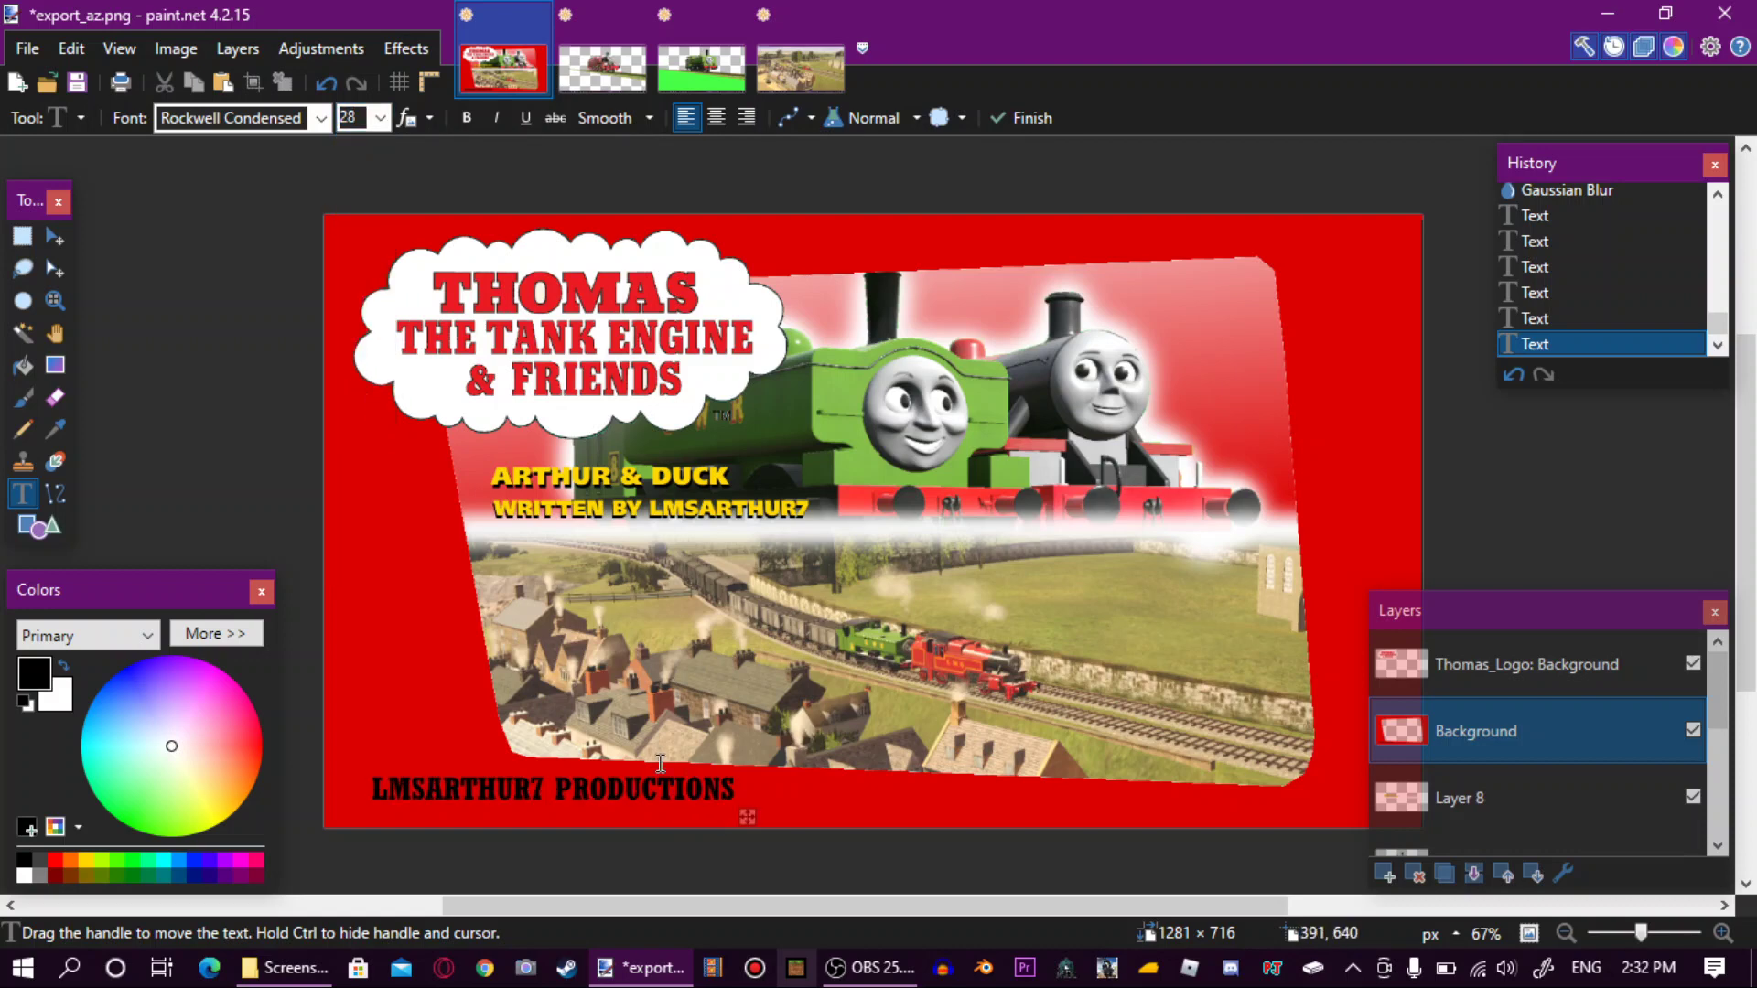
drag(749, 814, 731, 821)
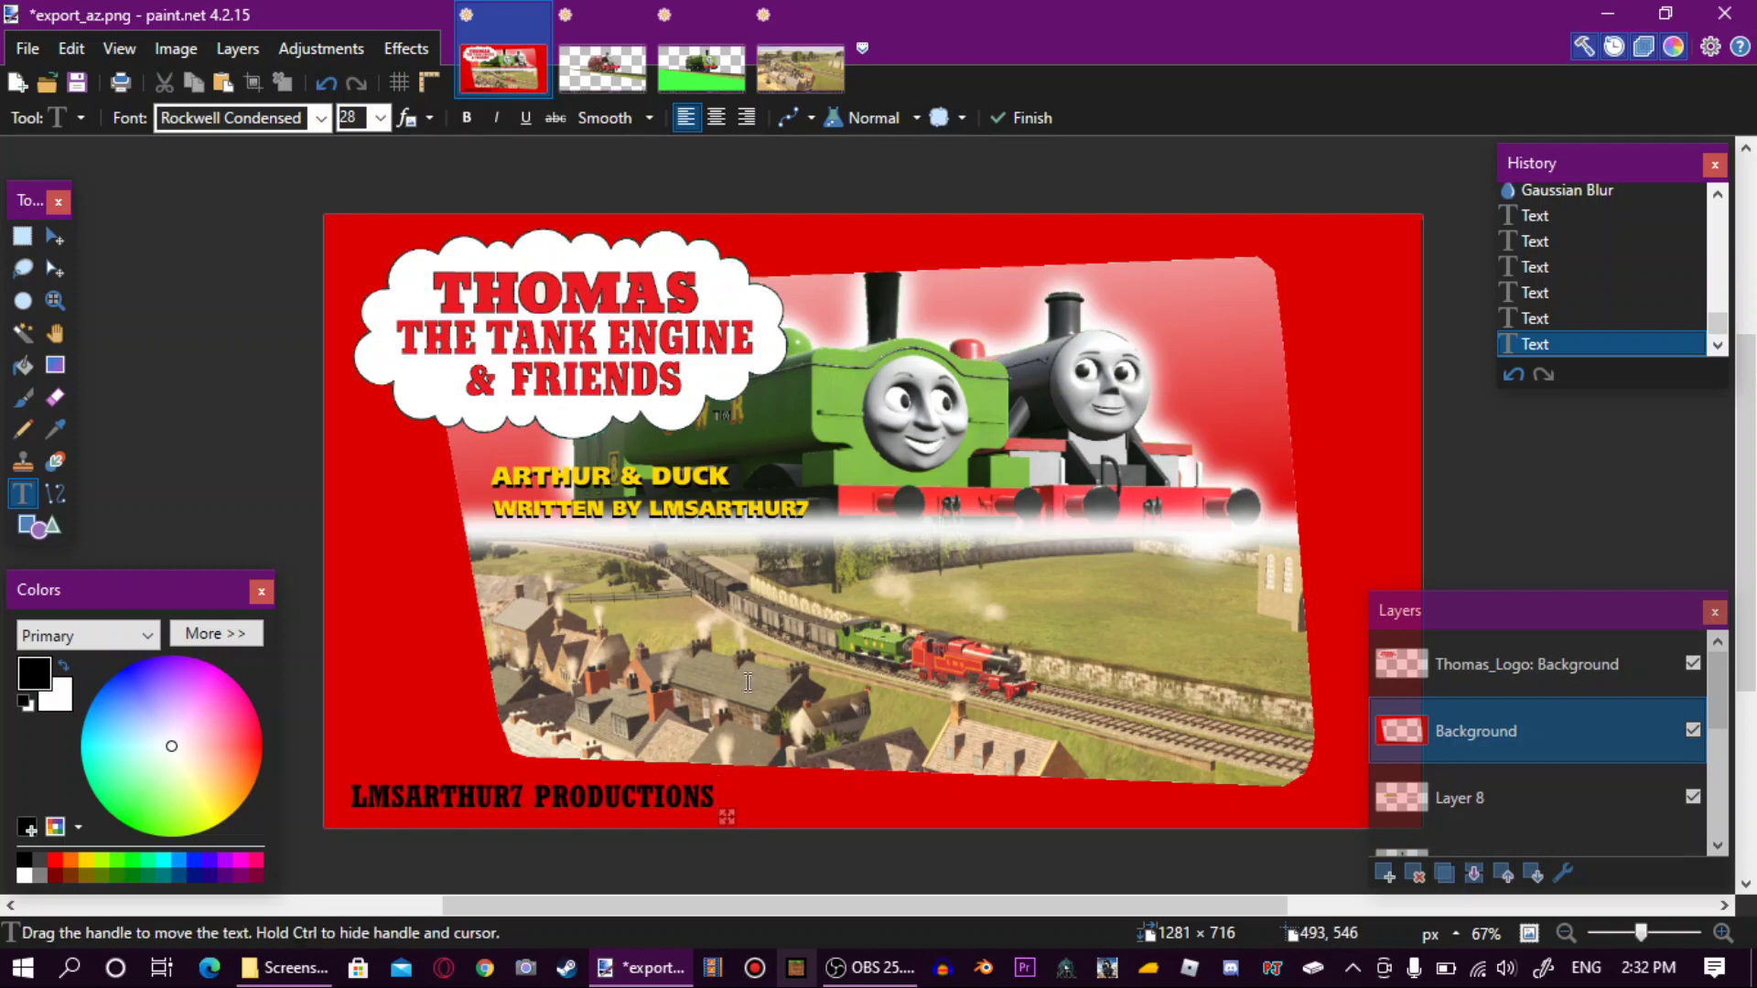
Delete the "PRODUCTIONS" credit from the Background layer.
key(BackSpace)
key(BackSpace)
key(BackSpace)
key(BackSpace)
key(BackSpace)
key(BackSpace)
key(BackSpace)
key(BackSpace)
key(BackSpace)
key(BackSpace)
key(BackSpace)
key(BackSpace)
key(BackSpace)
key(BackSpace)
key(BackSpace)
key(BackSpace)
key(BackSpace)
key(BackSpace)
key(BackSpace)
key(BackSpace)
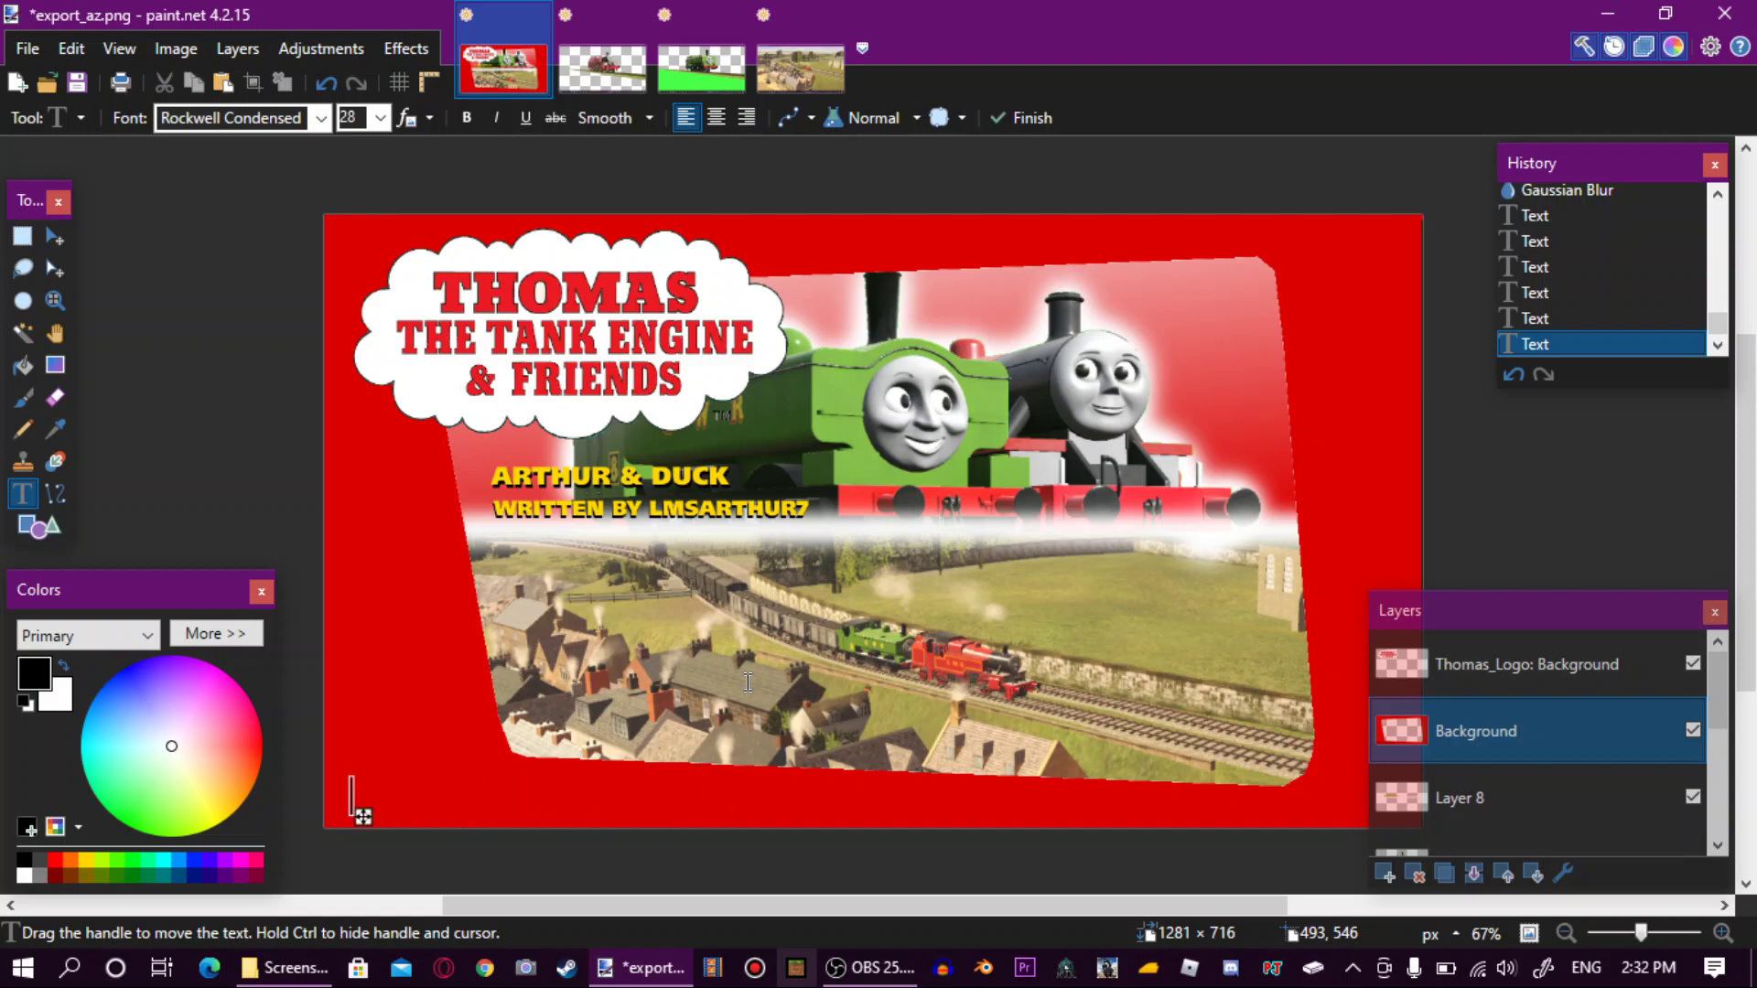
click(247, 475)
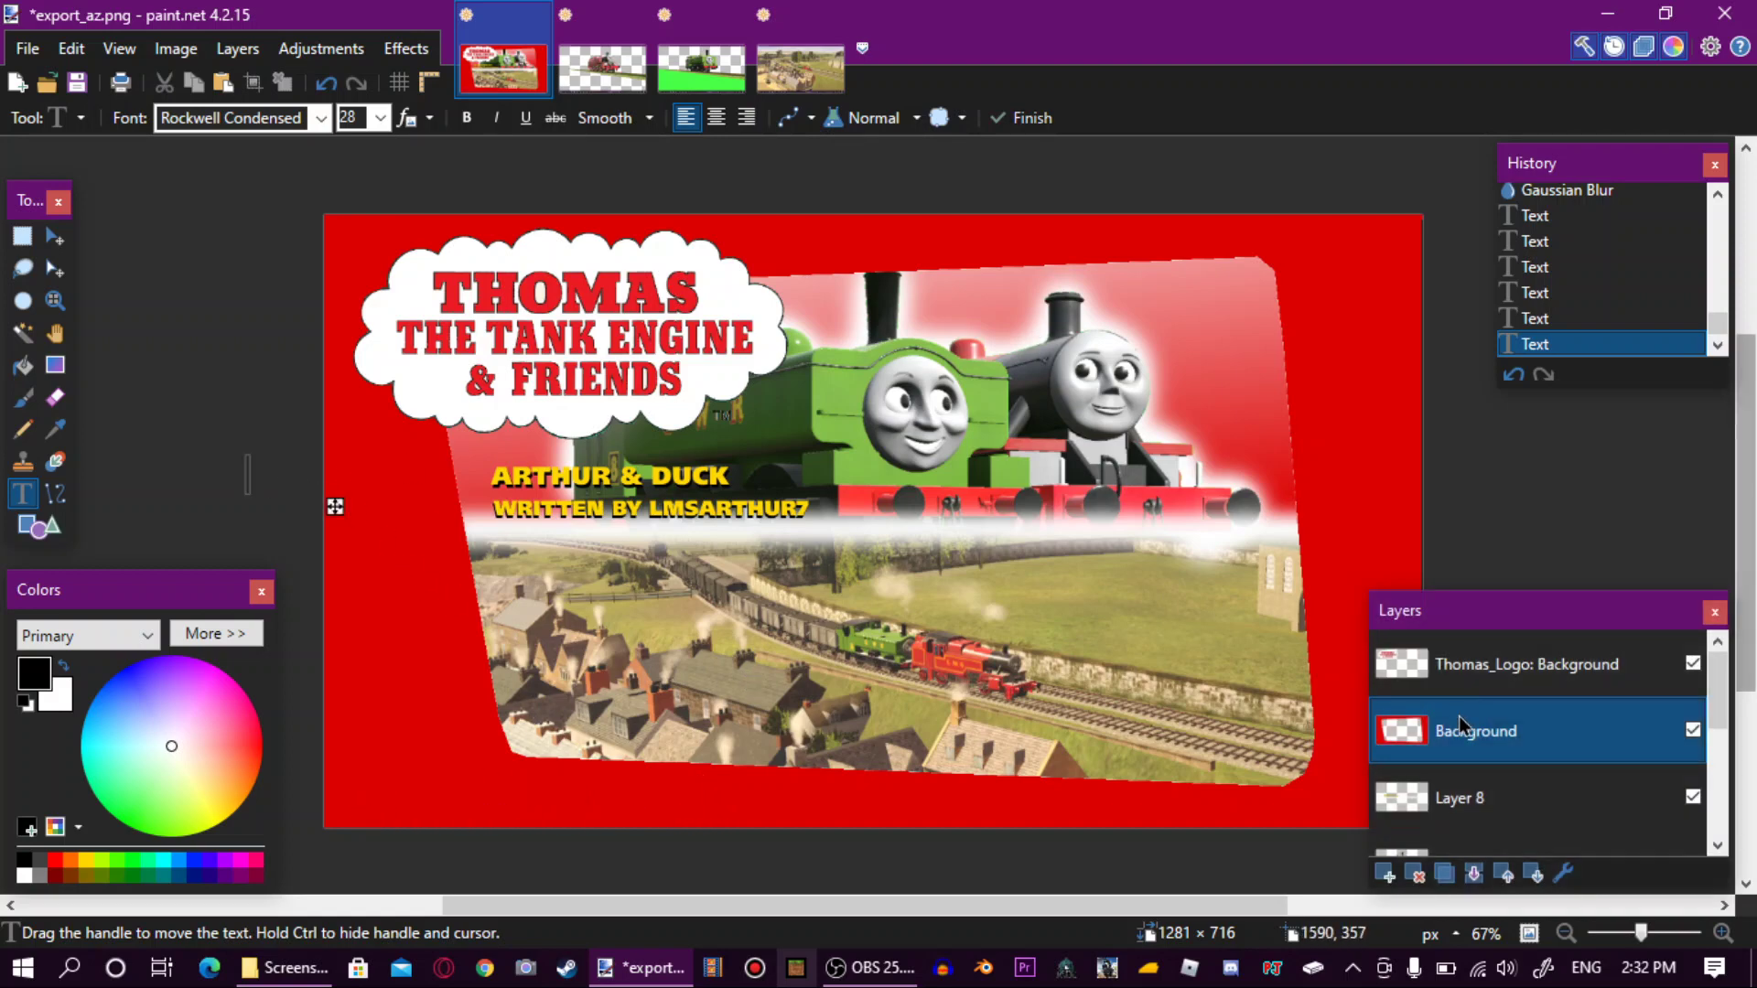
click(1469, 688)
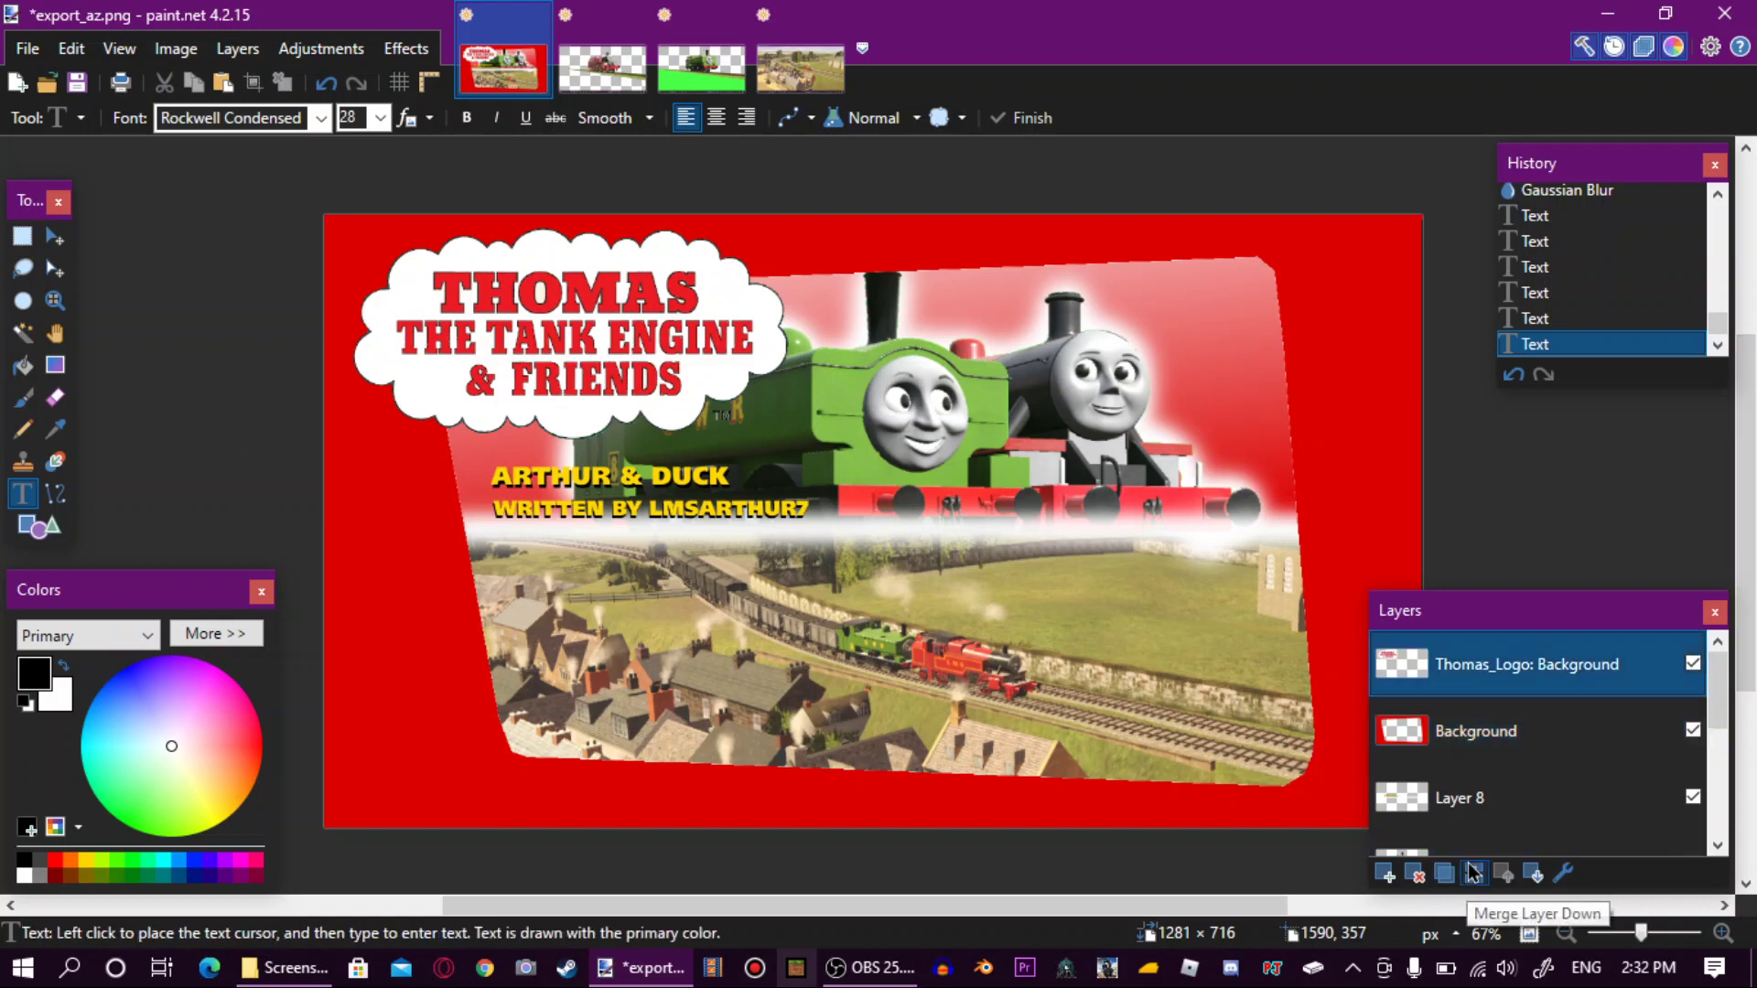
click(376, 805)
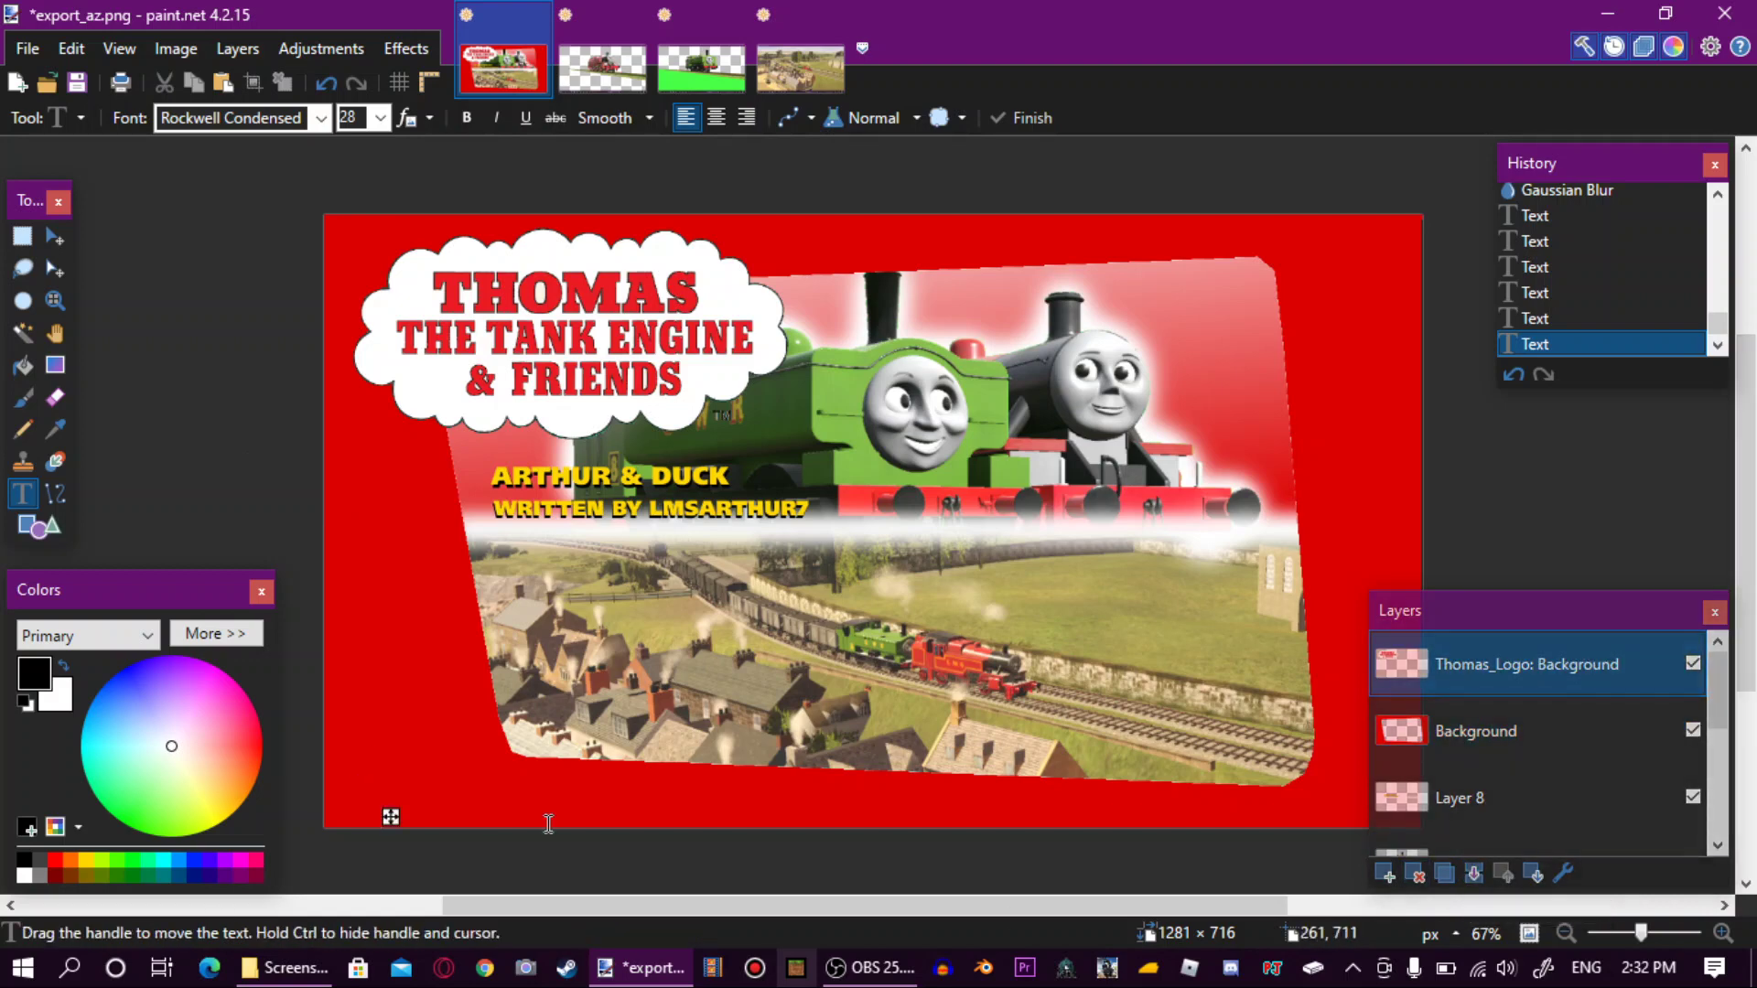
text(njnnkljnaklk)
key(BackSpace)
key(BackSpace)
key(BackSpace)
key(BackSpace)
key(BackSpace)
key(BackSpace)
key(BackSpace)
key(BackSpace)
key(BackSpace)
key(BackSpace)
key(BackSpace)
key(BackSpace)
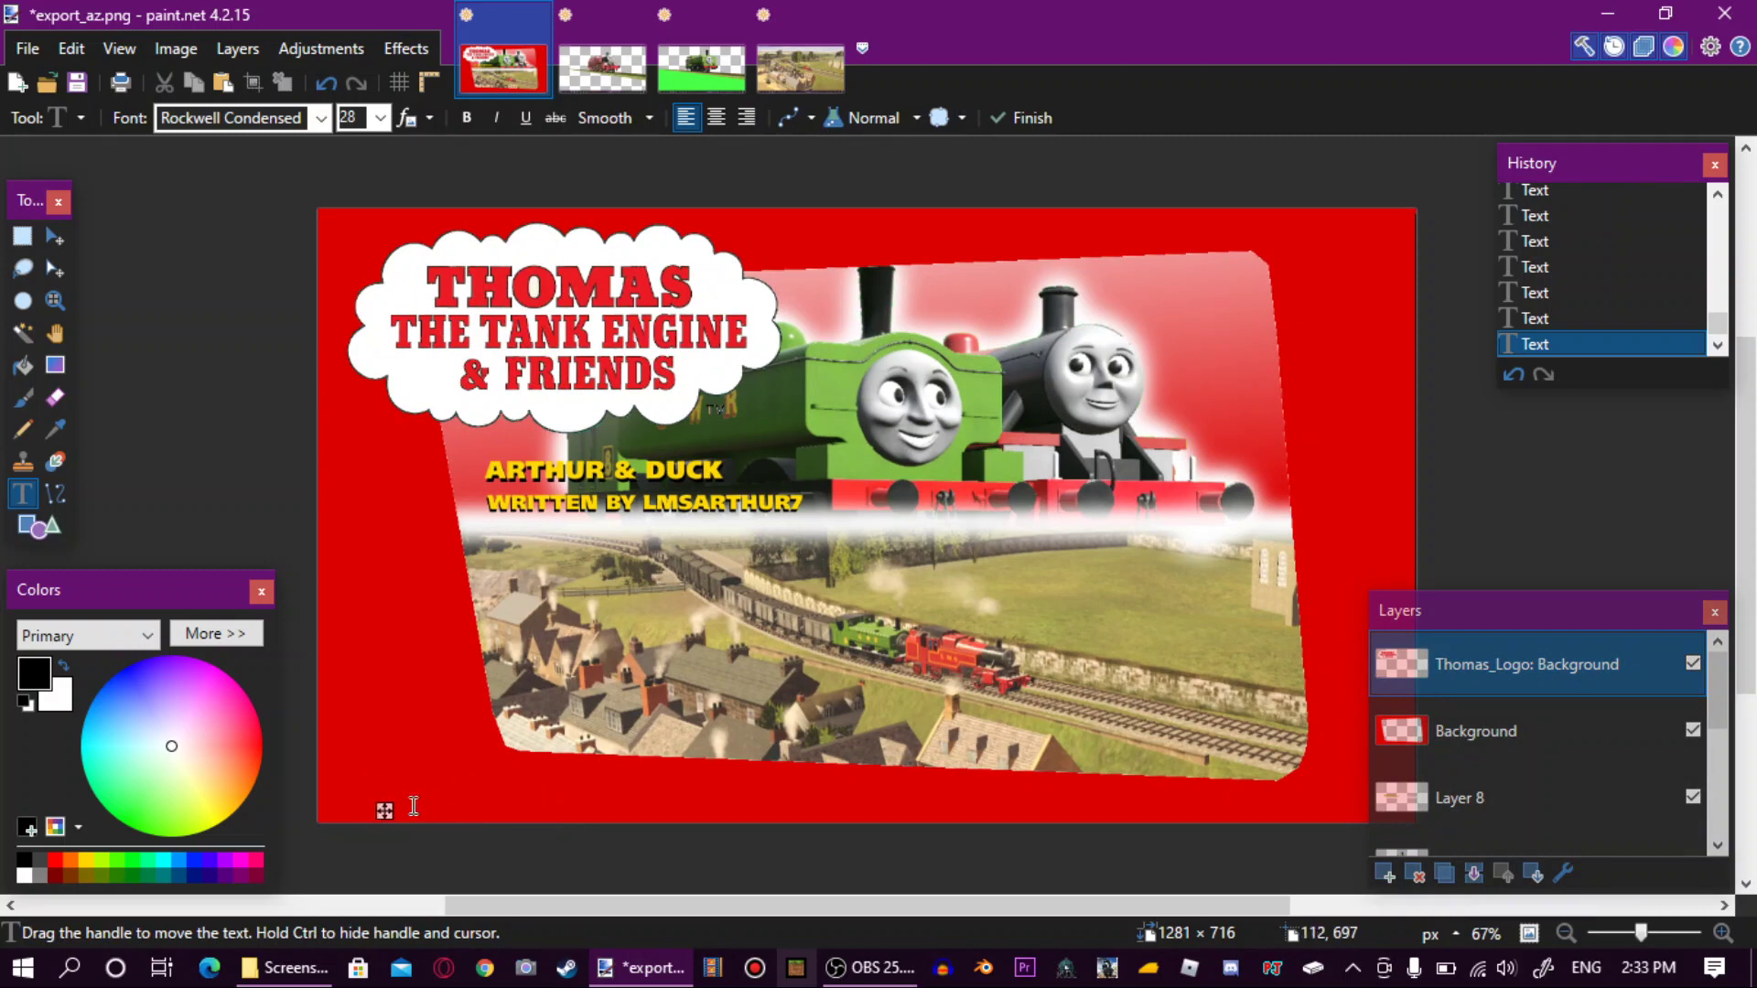
Try adding black stacked "POSTED BY" text on the Thomas_Logo layer, over the lower-left part of the red frame.
drag(384, 811, 394, 730)
text(E)
text(o)
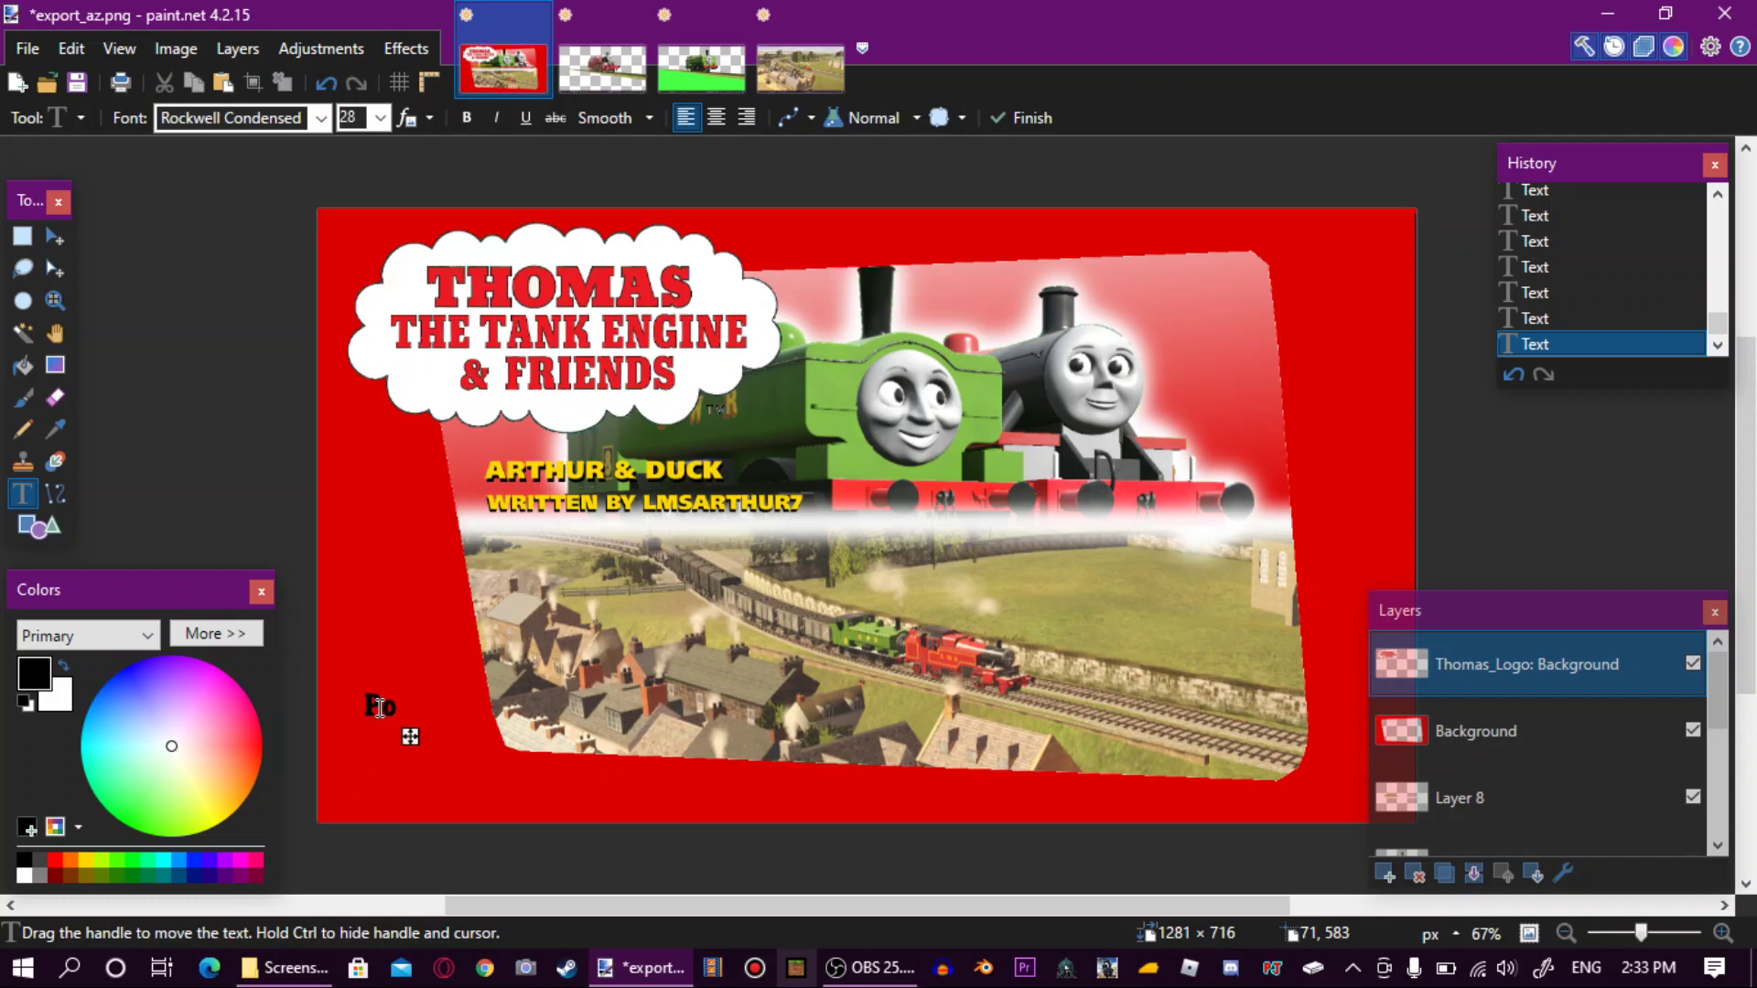
text(STED)
key(Return)
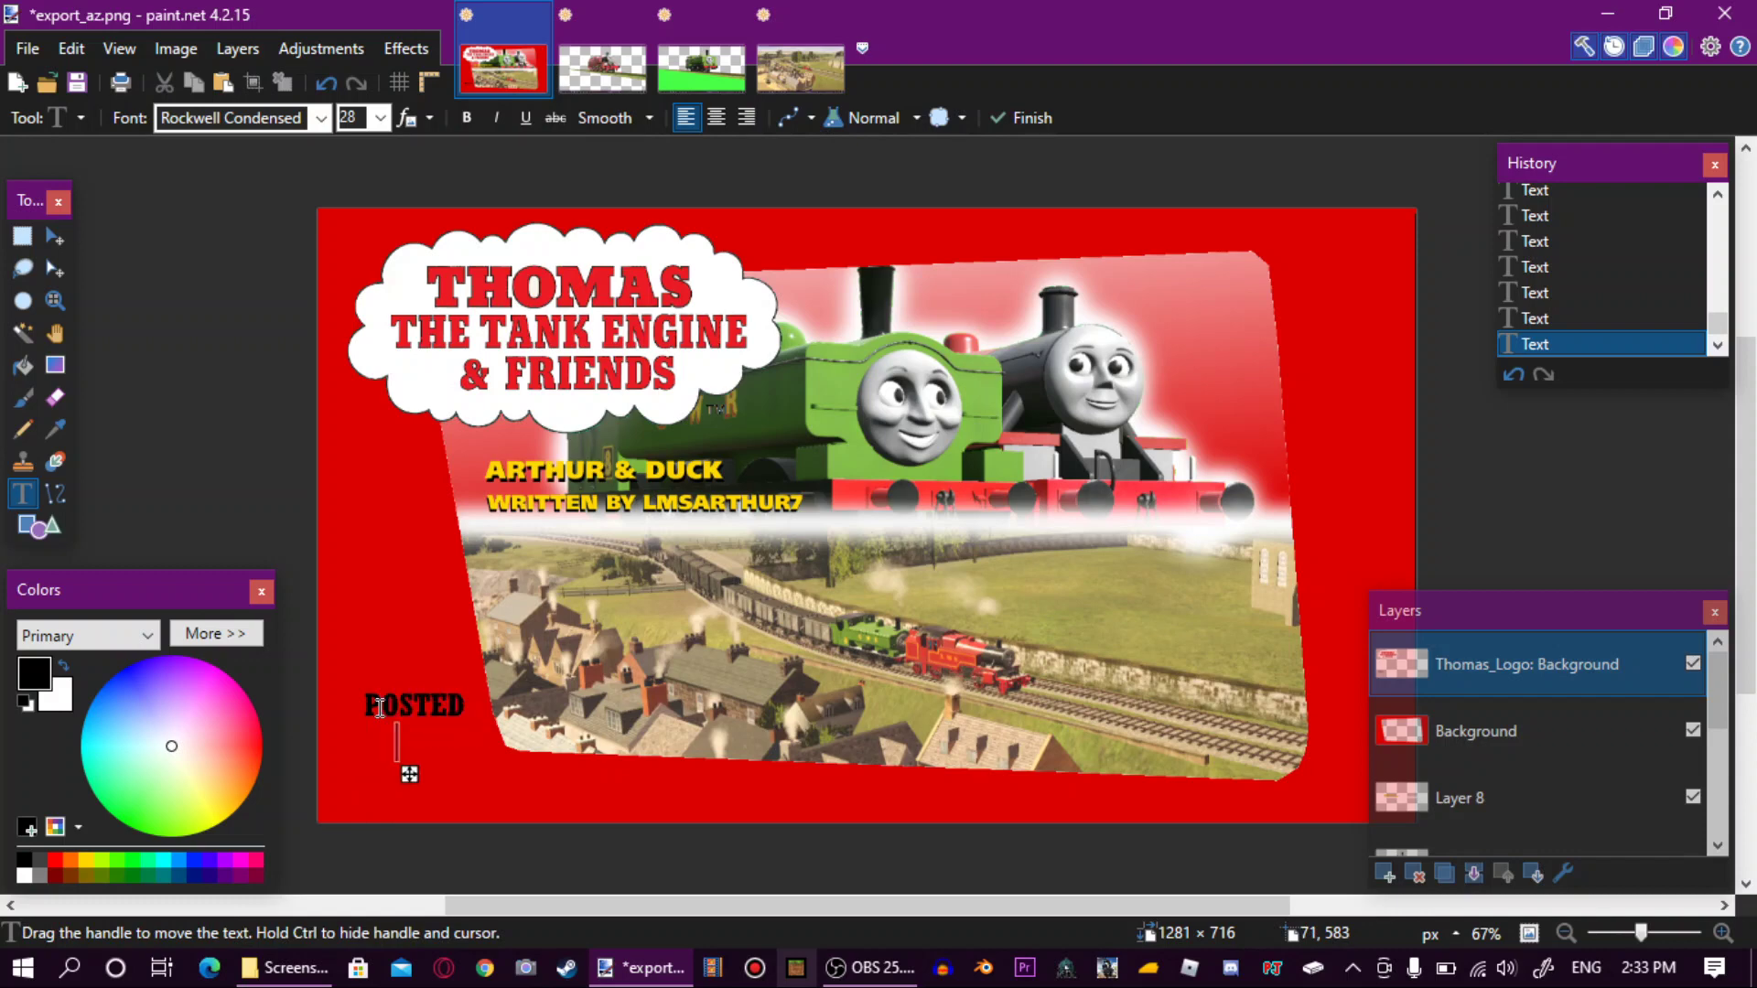
text(BY)
key(Return)
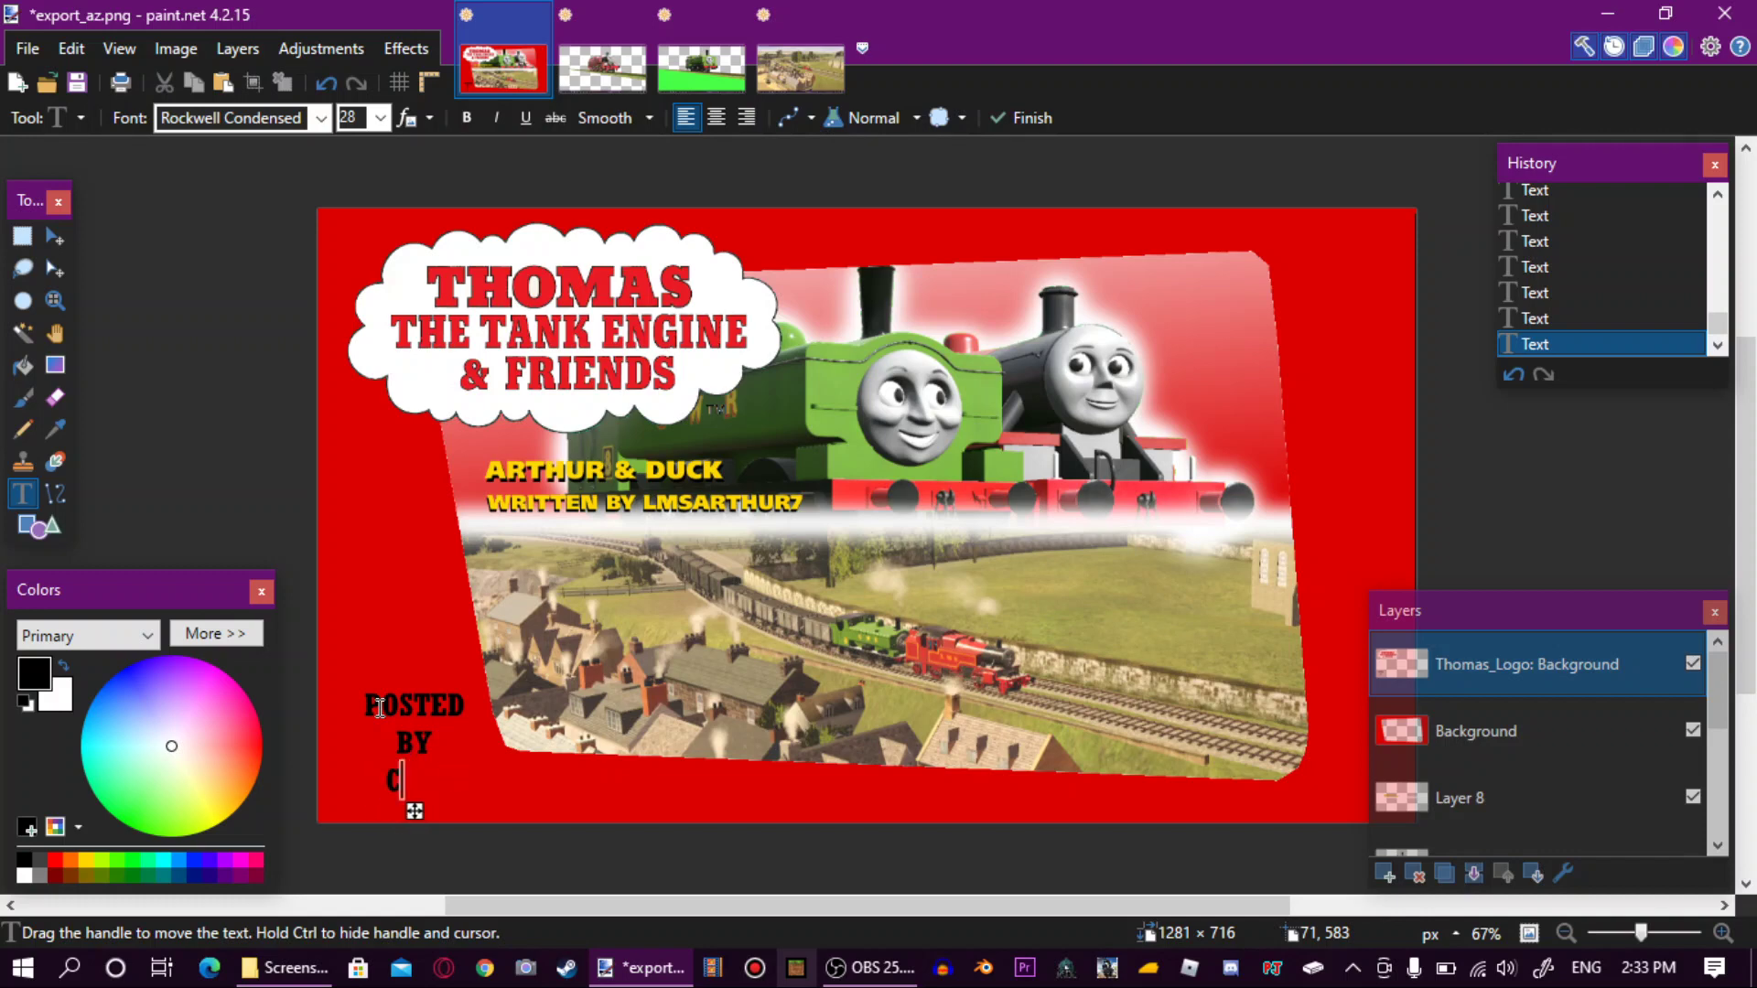
Delete the stacked "POSTED BY" text from the Thomas_Logo layer.
key(BackSpace)
key(BackSpace)
key(BackSpace)
key(BackSpace)
key(BackSpace)
key(BackSpace)
key(BackSpace)
key(BackSpace)
key(BackSpace)
key(BackSpace)
key(BackSpace)
key(BackSpace)
key(BackSpace)
key(BackSpace)
key(BackSpace)
key(BackSpace)
key(BackSpace)
key(BackSpace)
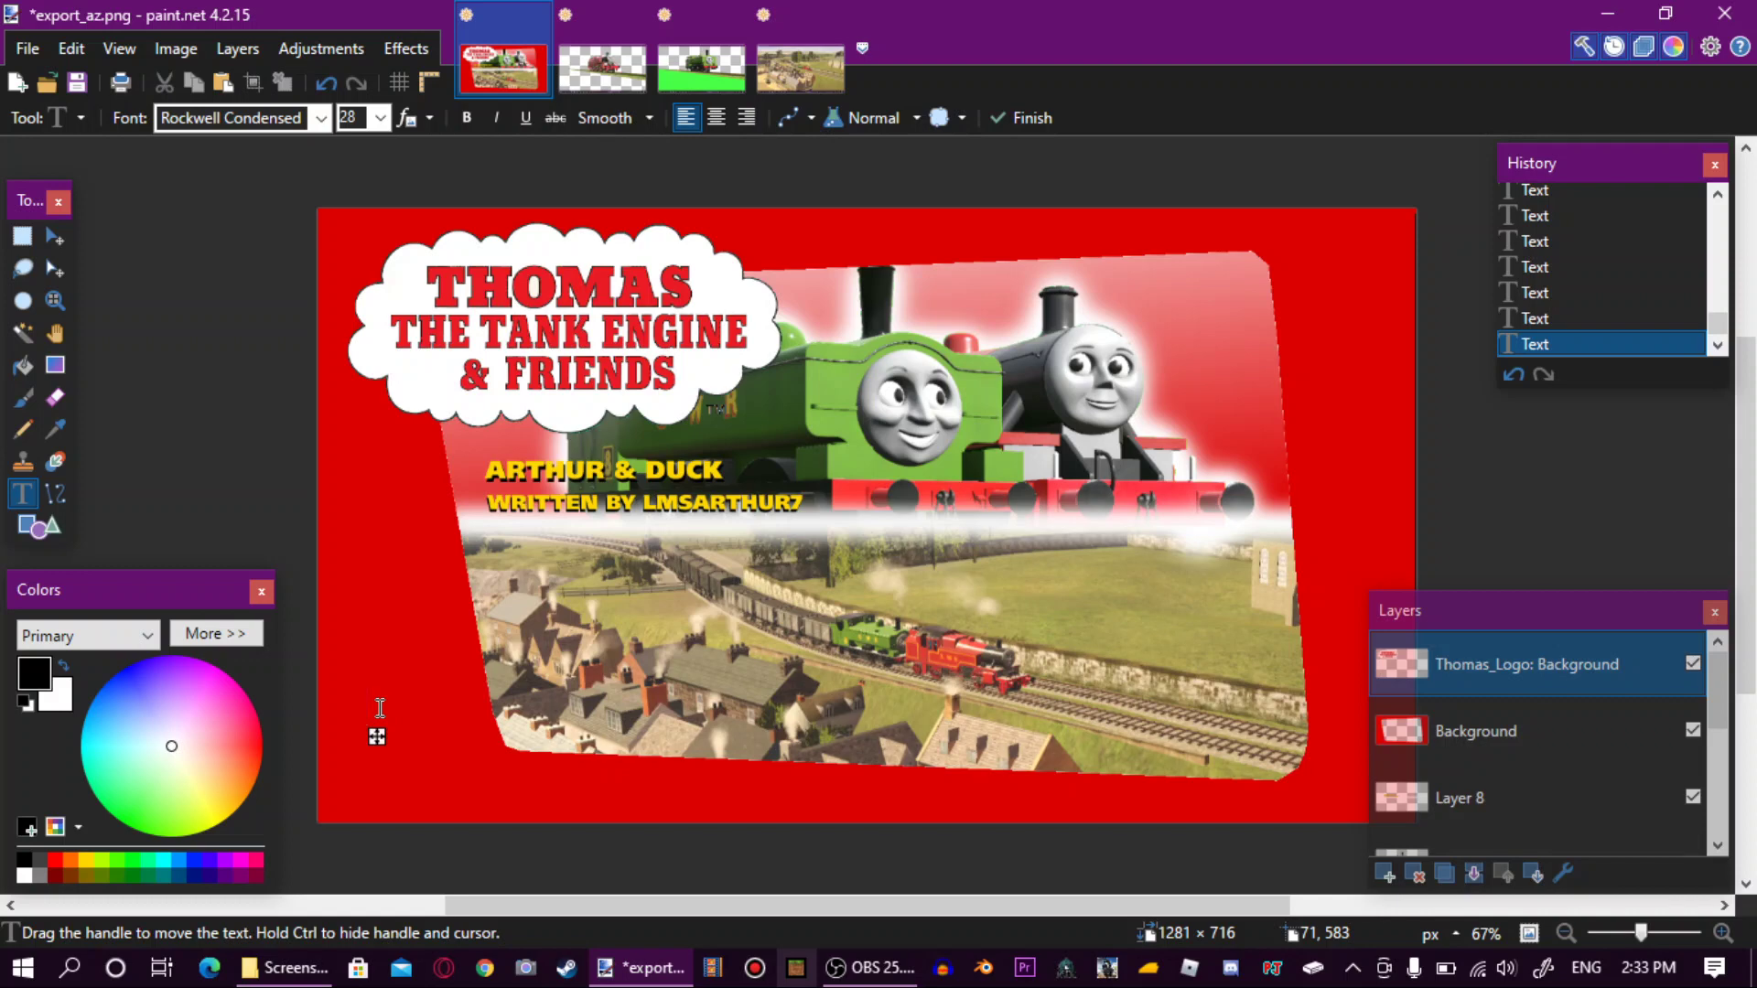
drag(376, 737, 342, 612)
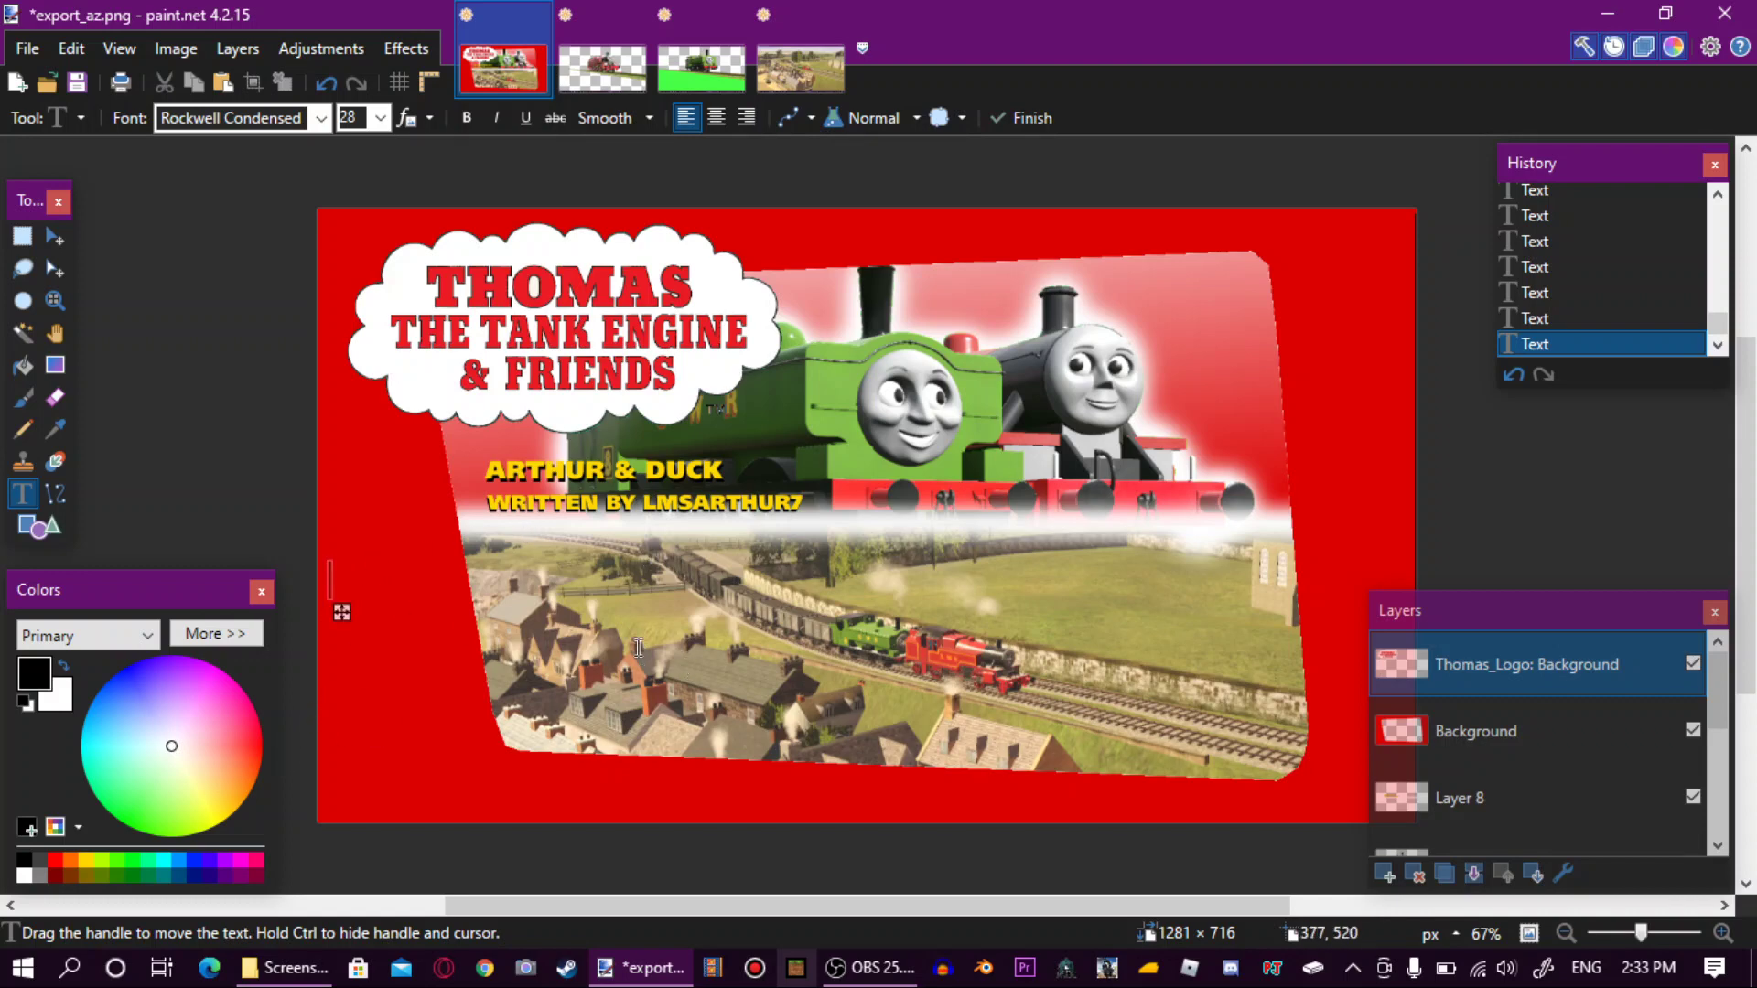
Merge all the thumbnail's layers down into a single layer, starting from the Thomas_Logo layer.
click(1475, 875)
click(1474, 875)
click(1475, 875)
click(1475, 874)
click(1475, 873)
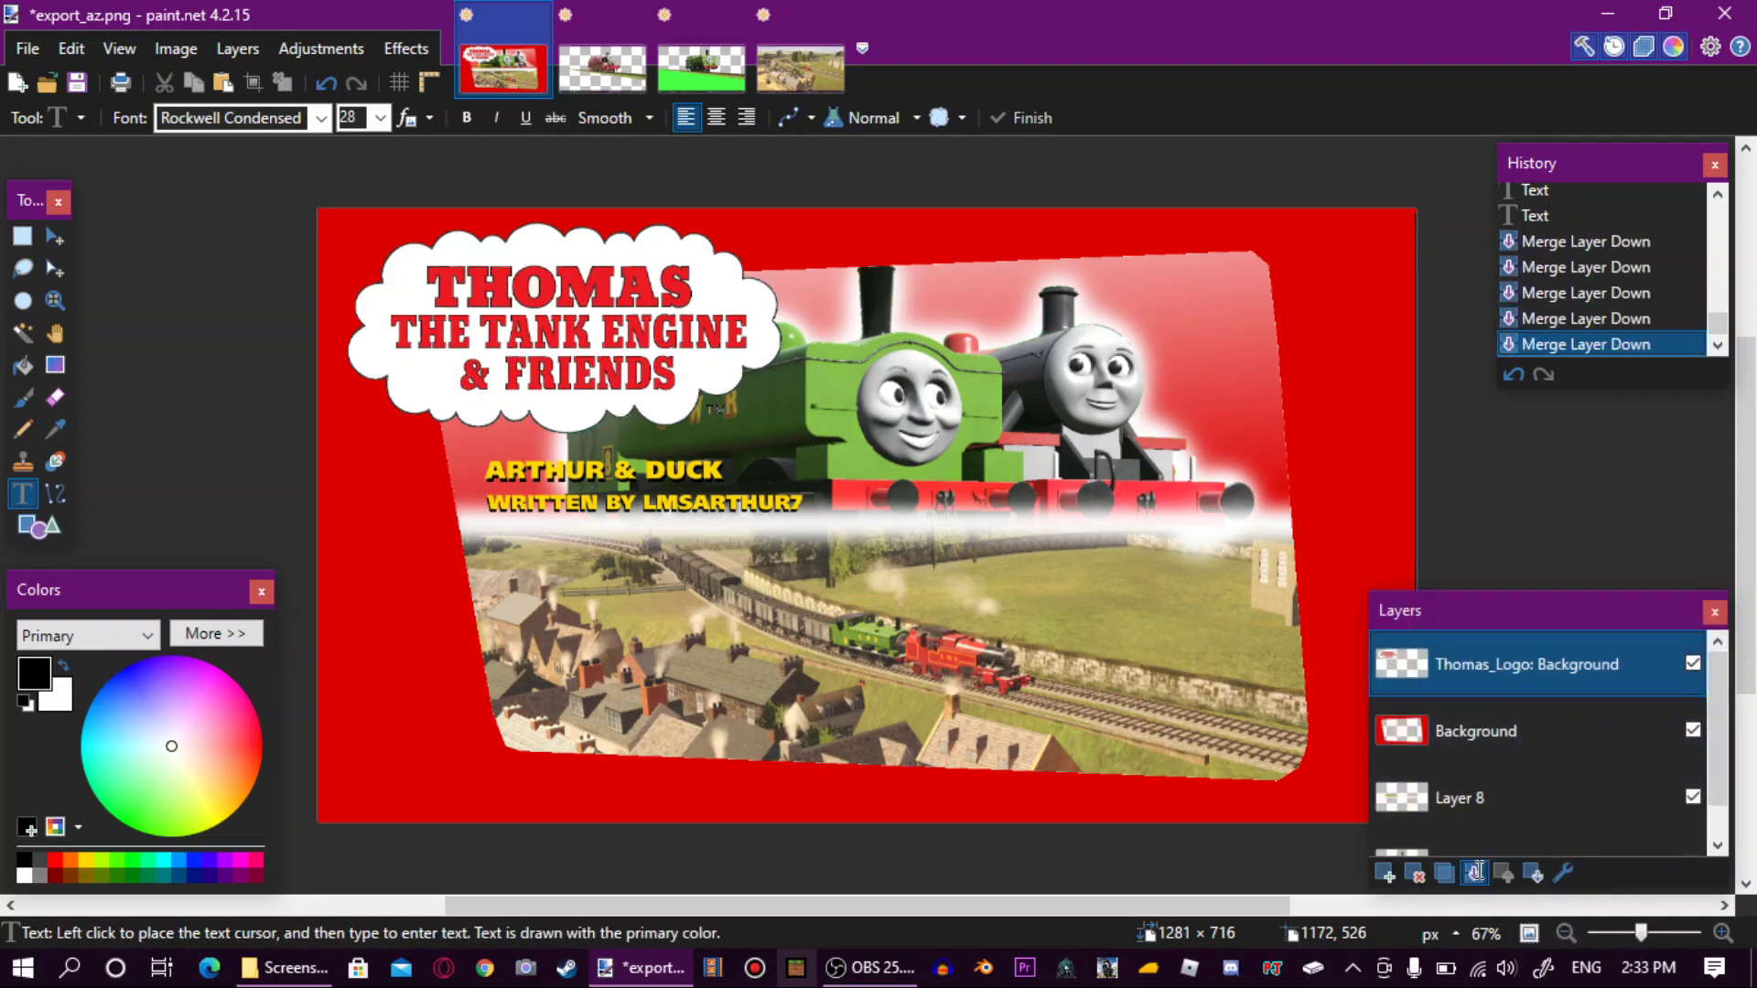
click(1475, 874)
click(1475, 874)
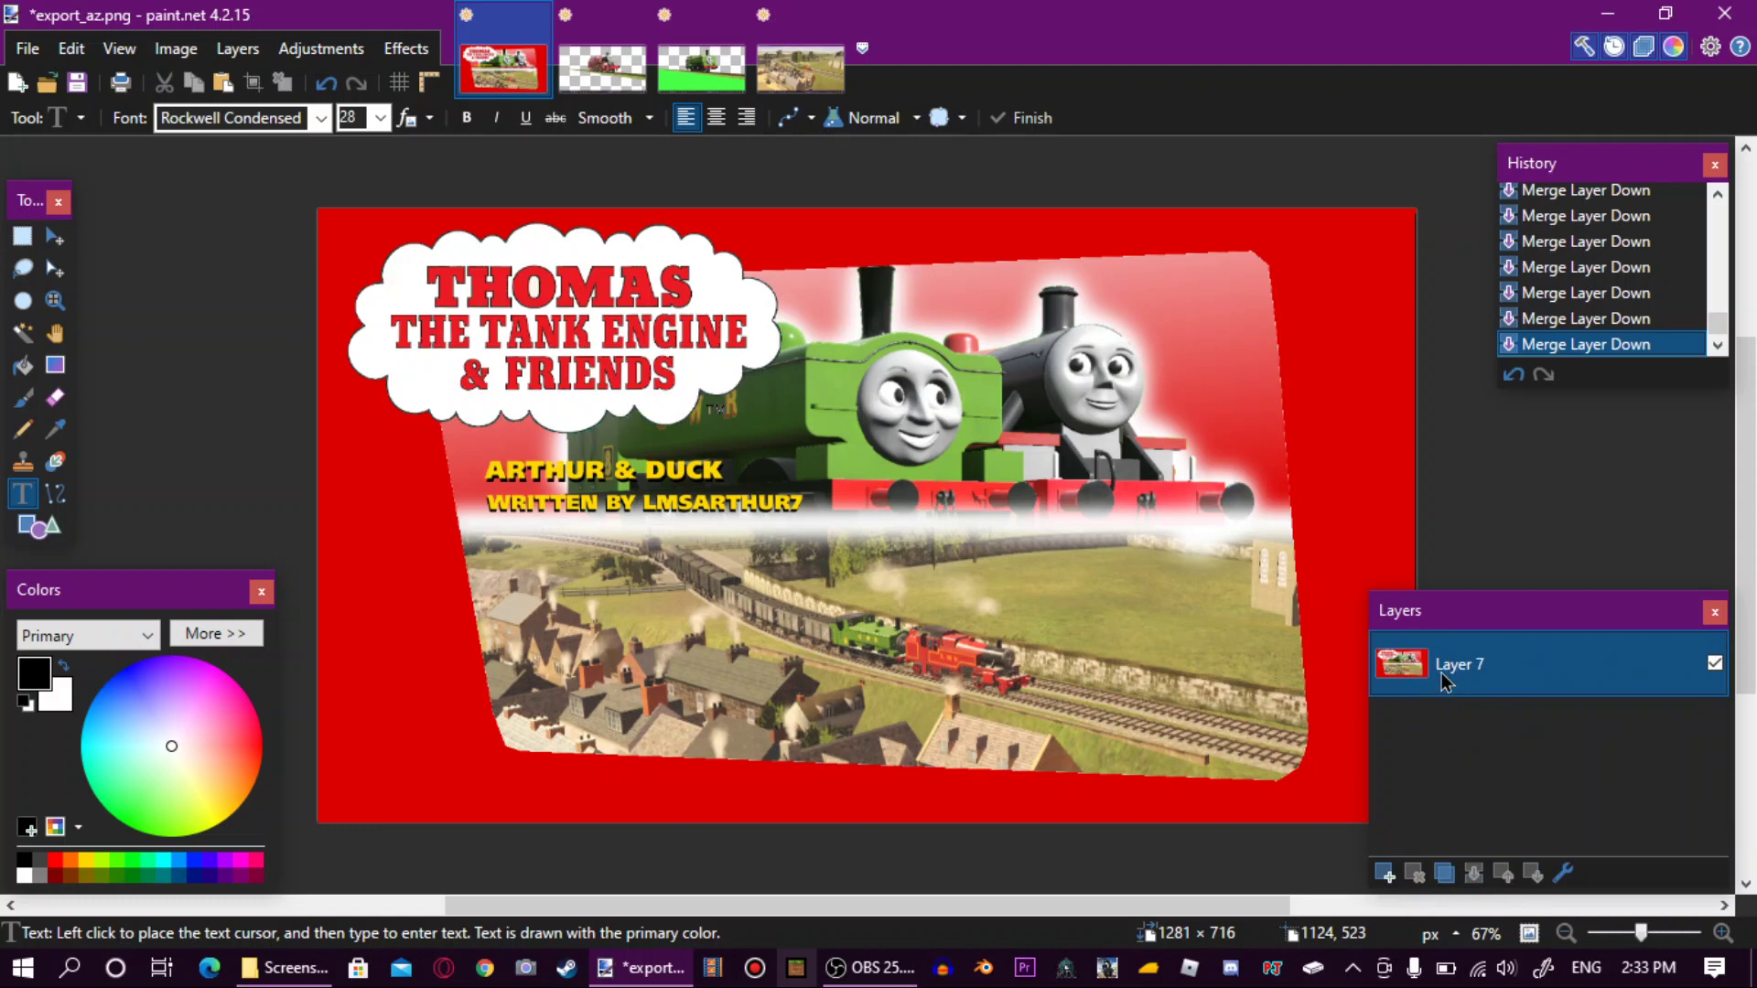
Close Screenshot (315).png, Screenshot (316).png and Screenshot (317).png, discarding their unsaved changes.
click(615, 56)
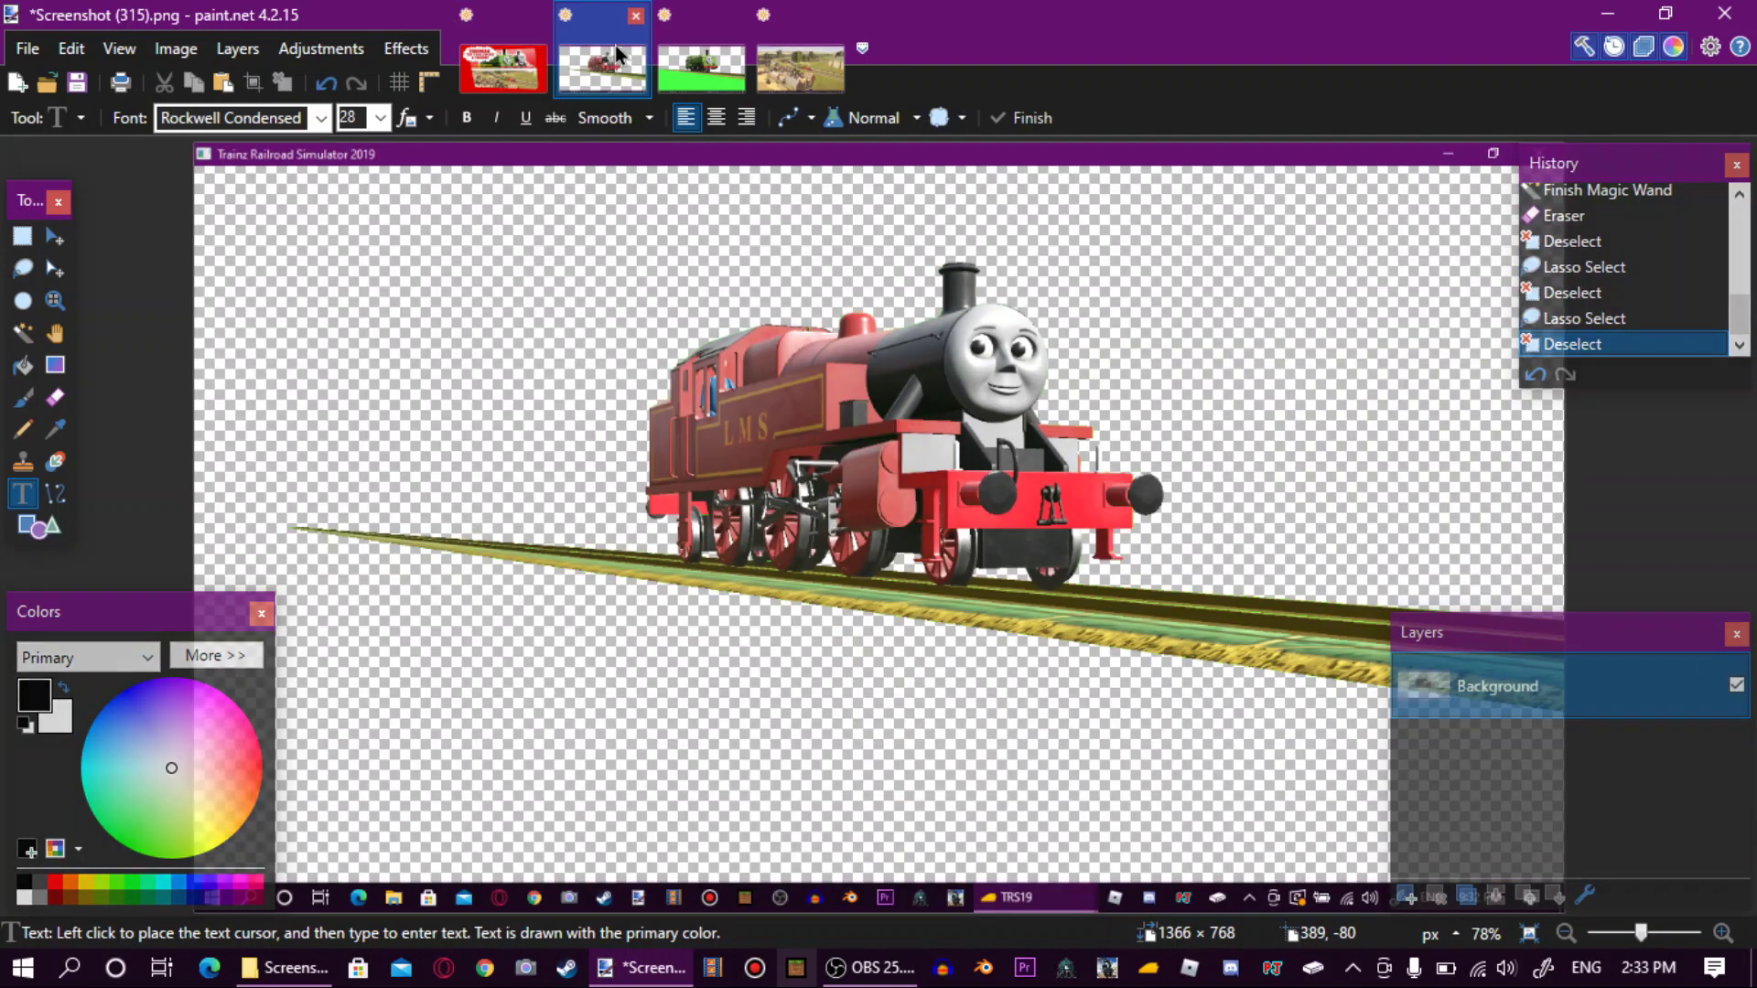
click(635, 16)
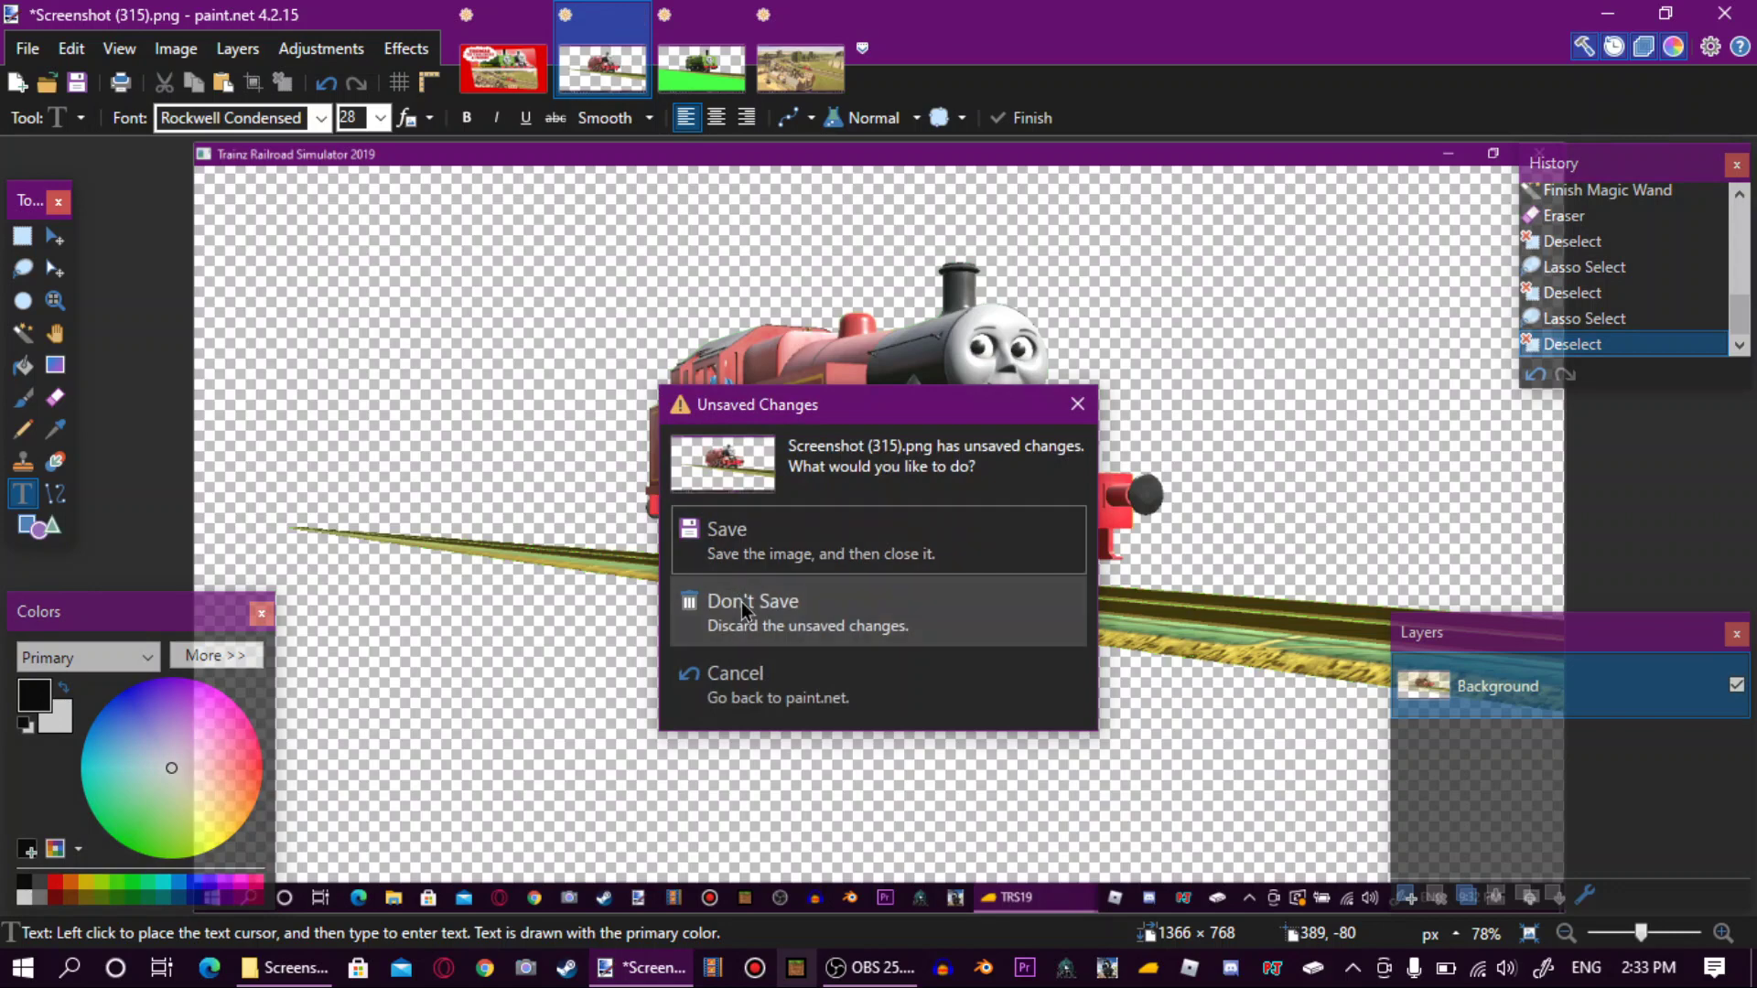
click(741, 602)
click(635, 16)
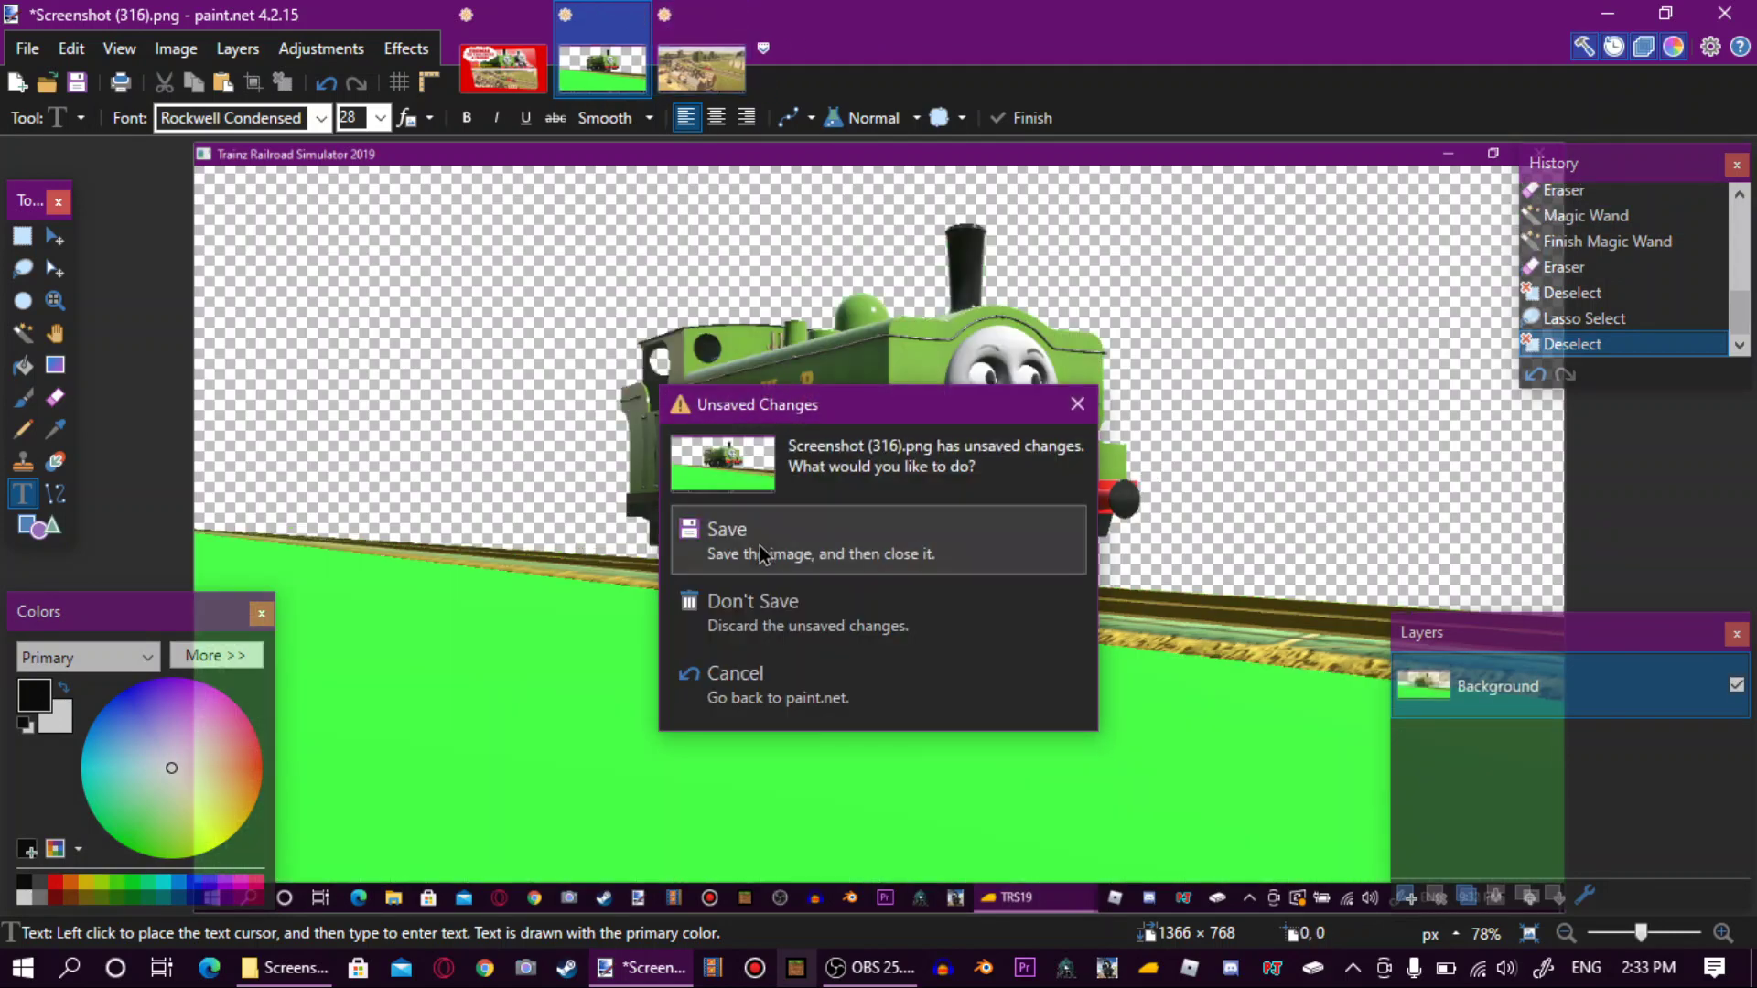
click(743, 606)
click(635, 15)
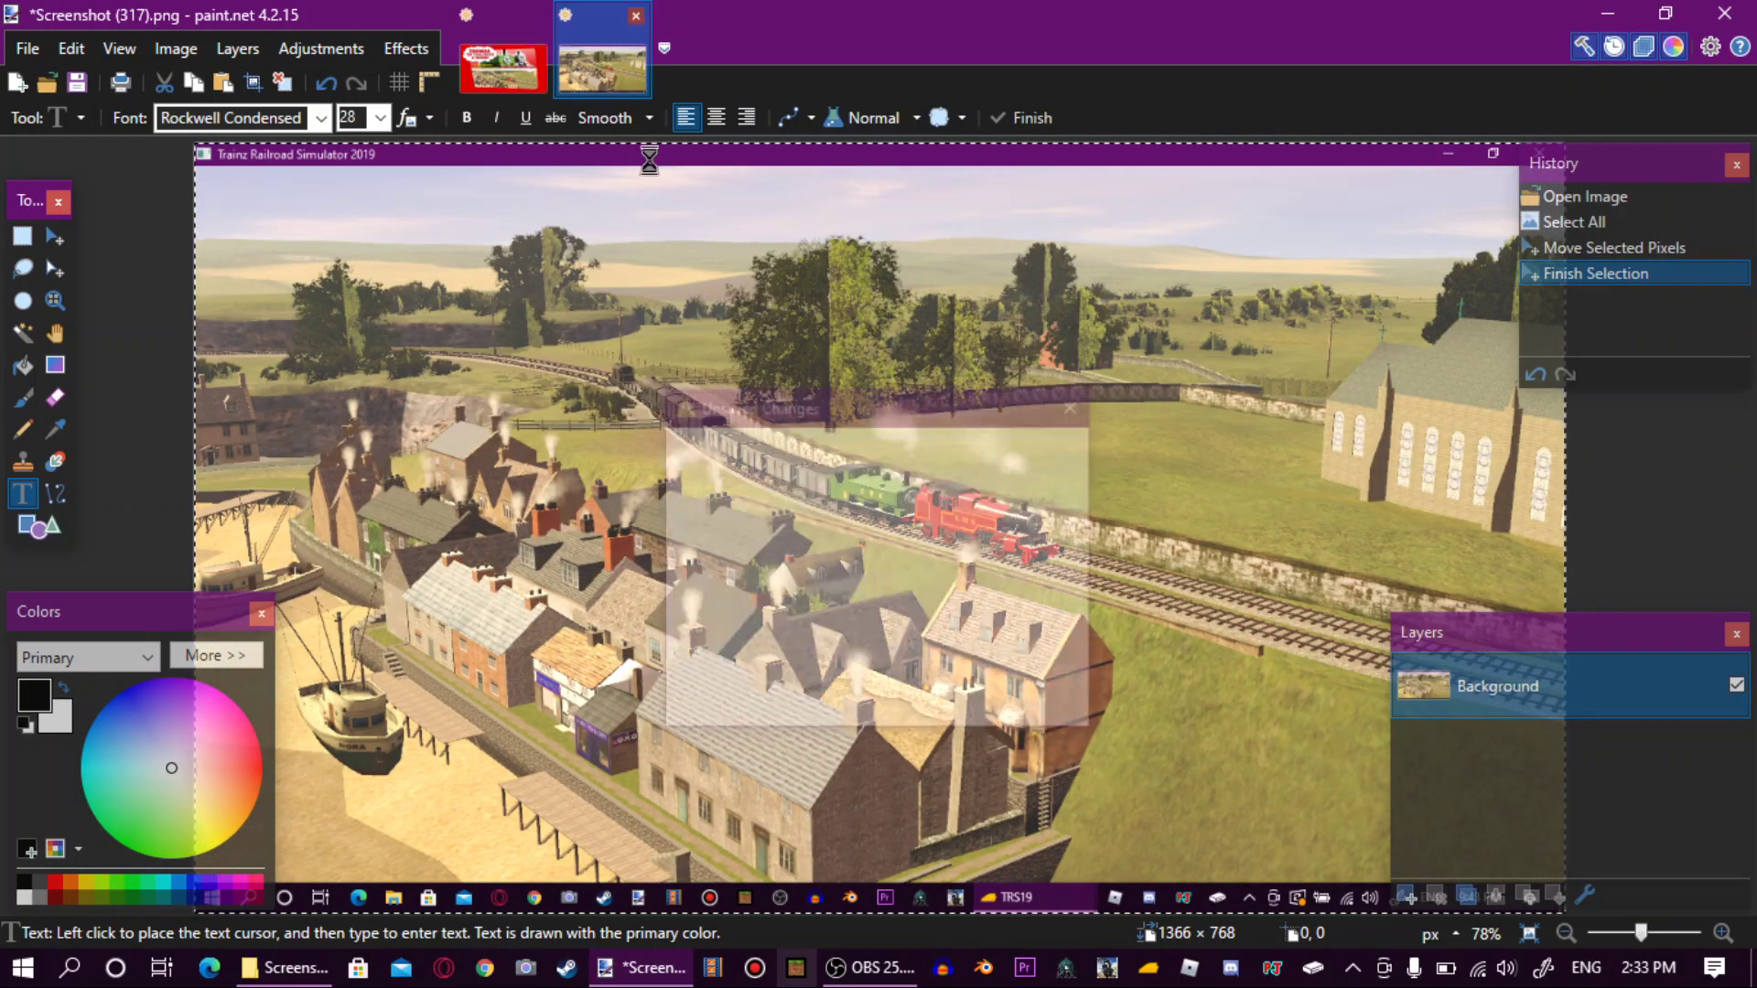
click(831, 584)
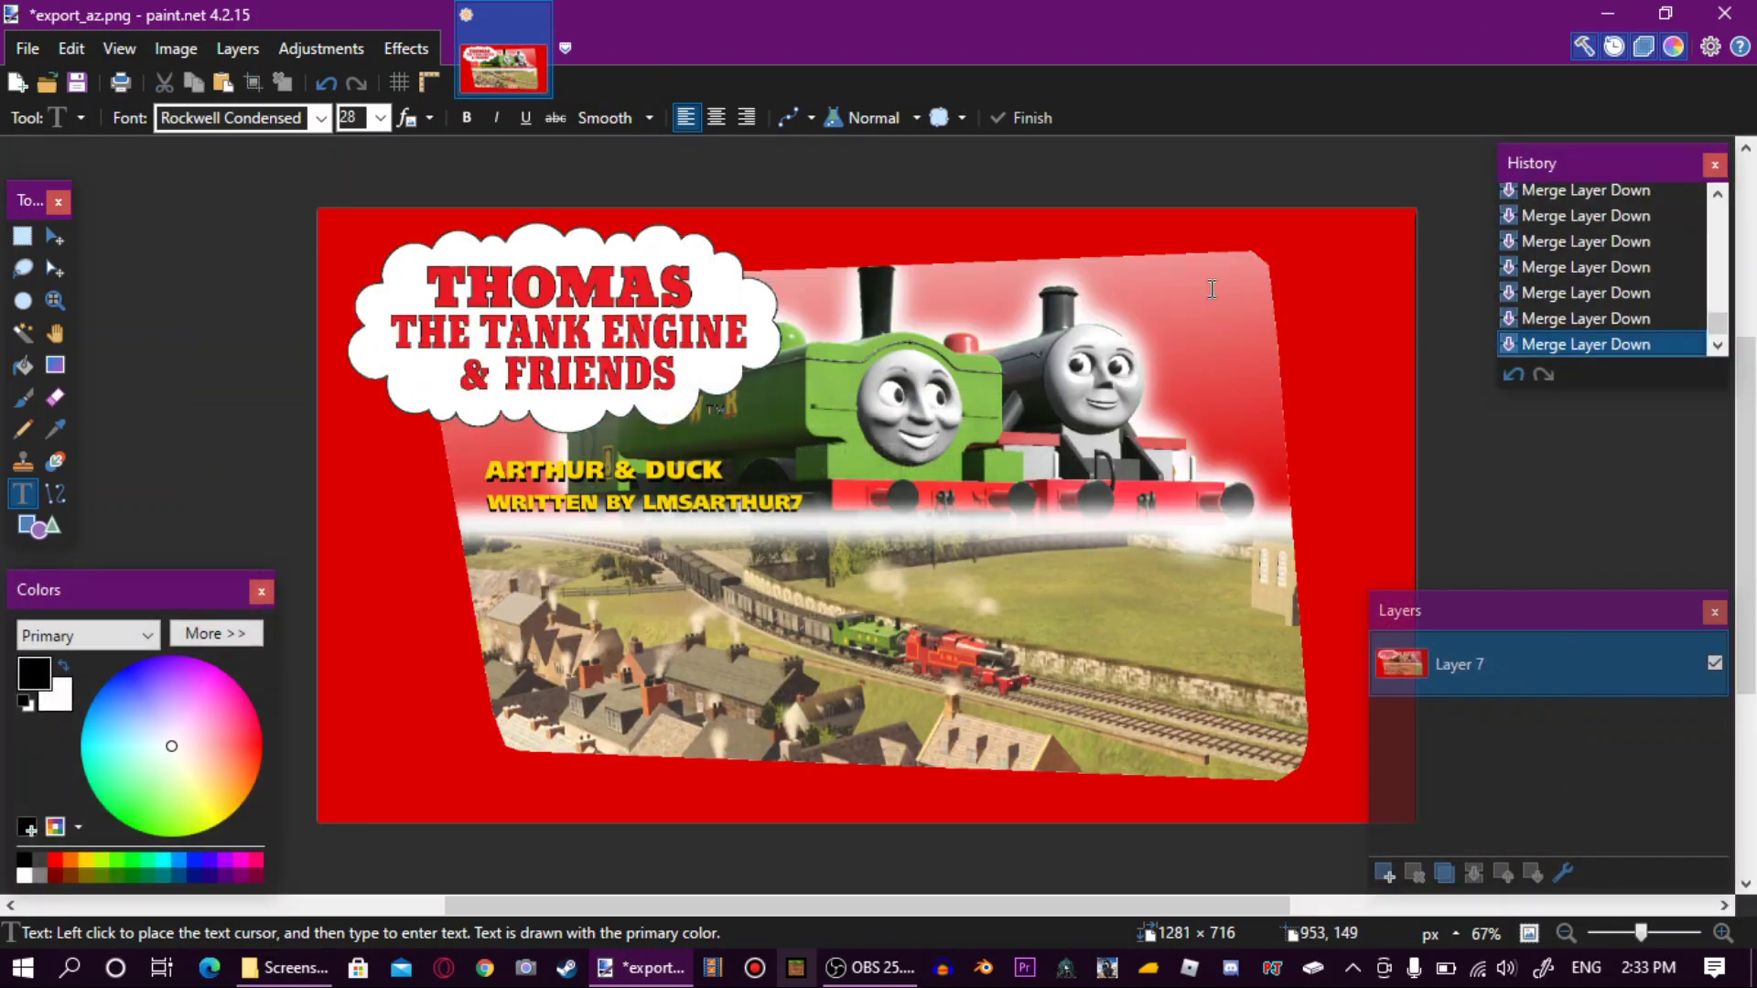